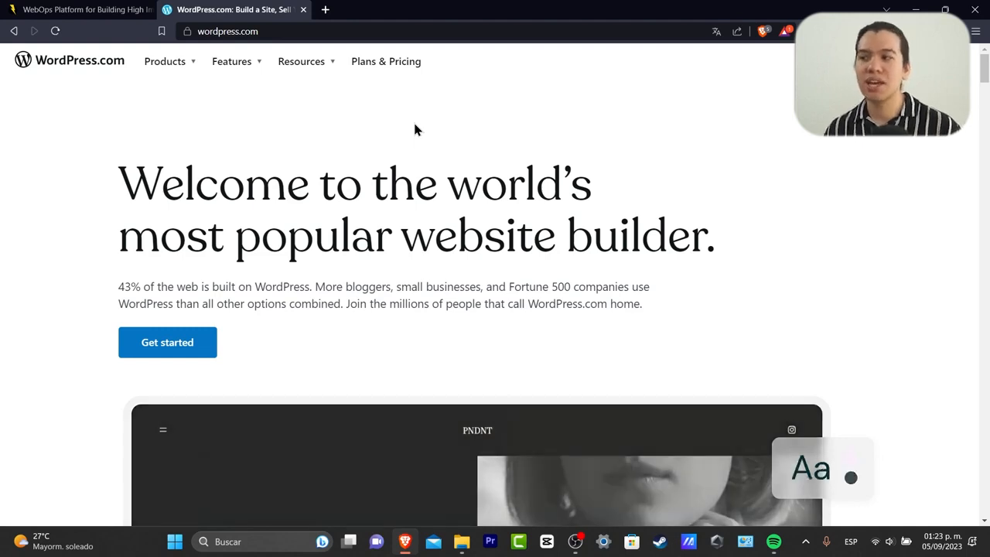
Browse the homepage theme showcase, then start a new site with Get started.
mouse_move(309, 67)
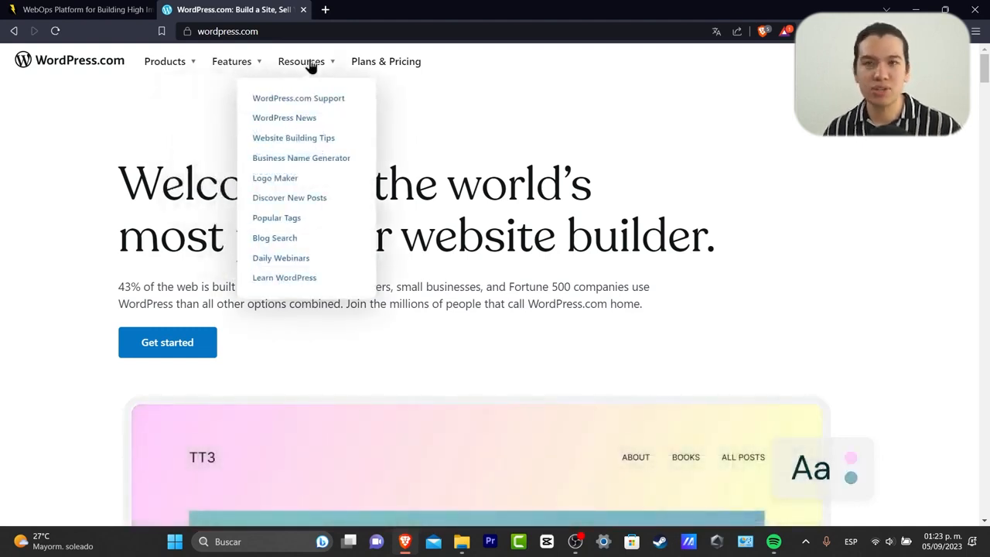
scroll(542, 186, "down", 2)
scroll(543, 187, "down", 4)
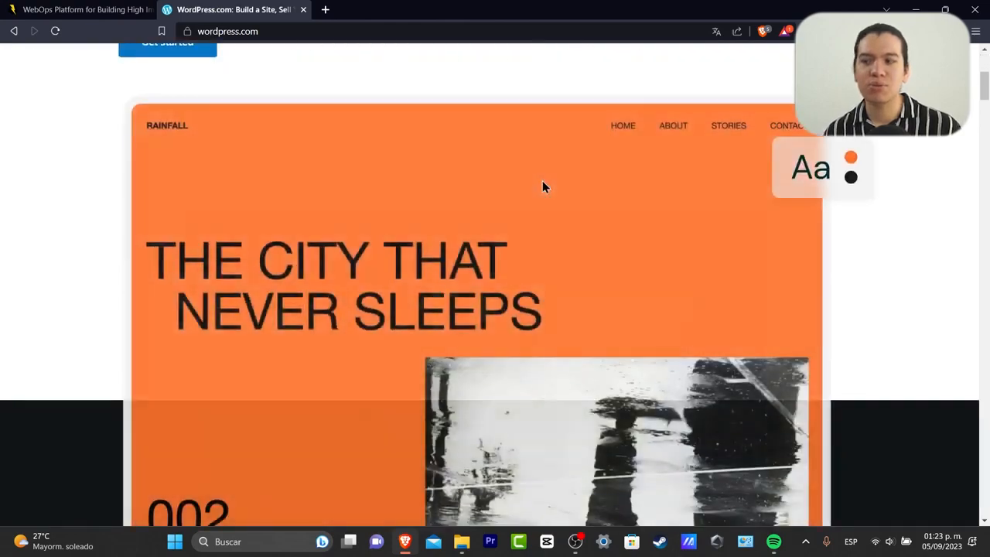
scroll(542, 184, "down", 2)
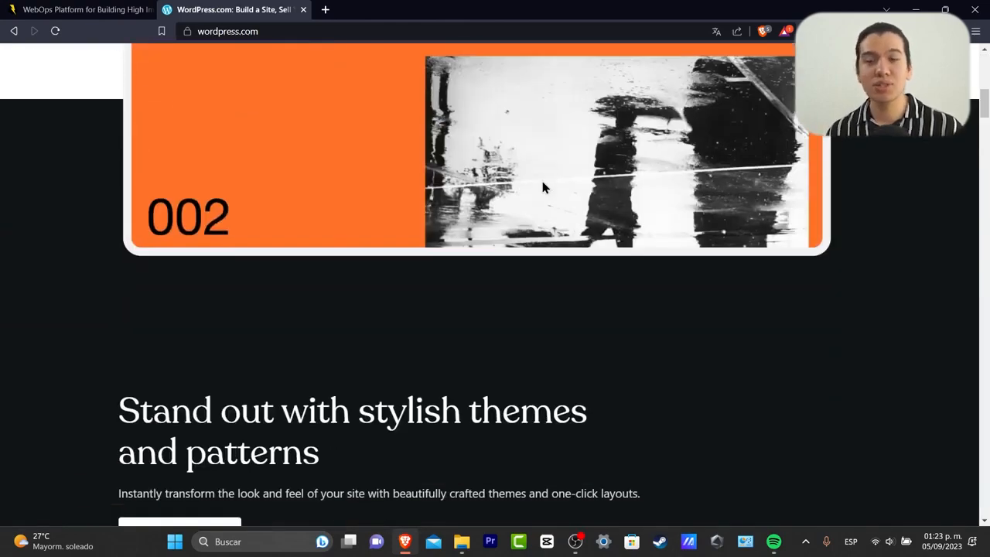
scroll(541, 186, "down", 6)
scroll(541, 191, "down", 13)
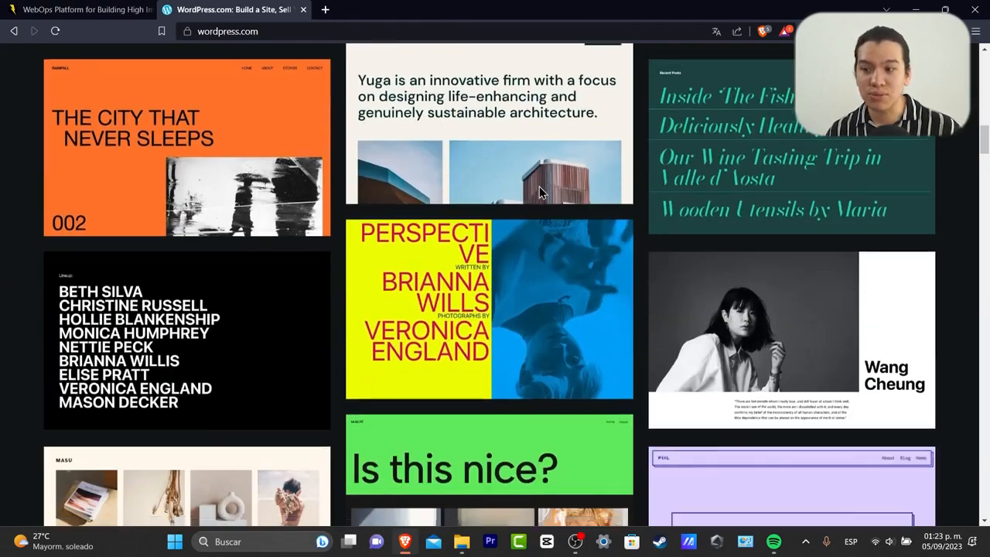
scroll(542, 192, "up", 4)
scroll(539, 188, "up", 4)
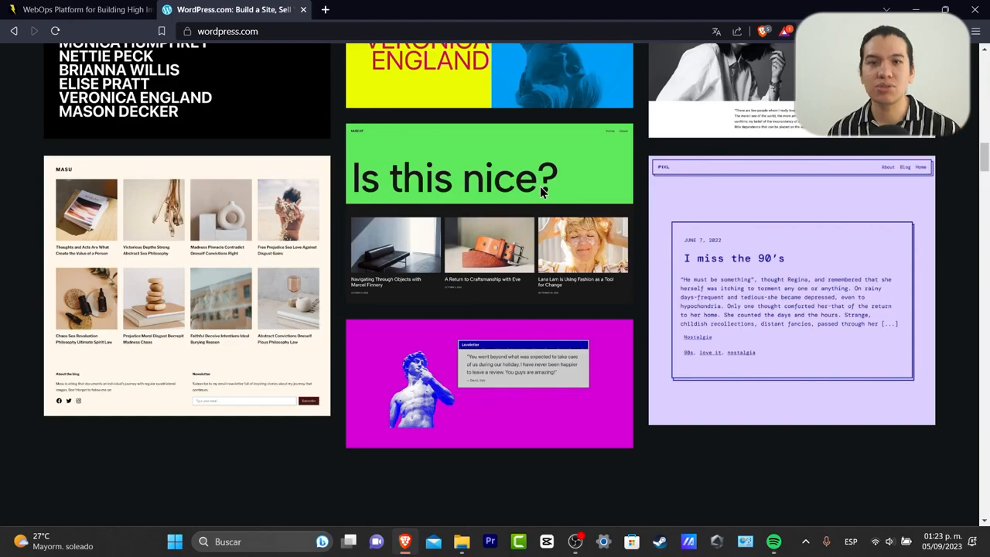
scroll(803, 202, "up", 3)
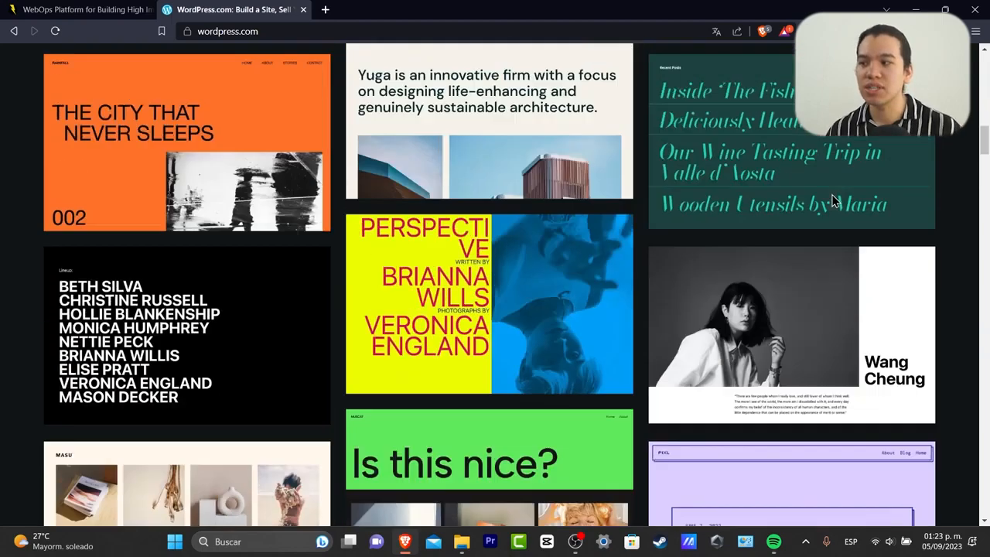
scroll(833, 207, "down", 5)
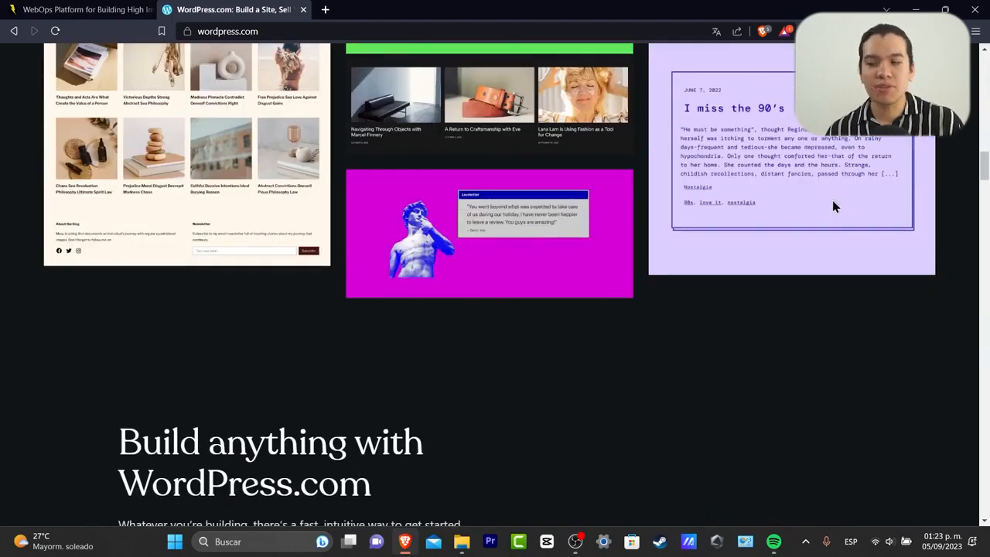
scroll(832, 206, "down", 4)
scroll(828, 217, "down", 2)
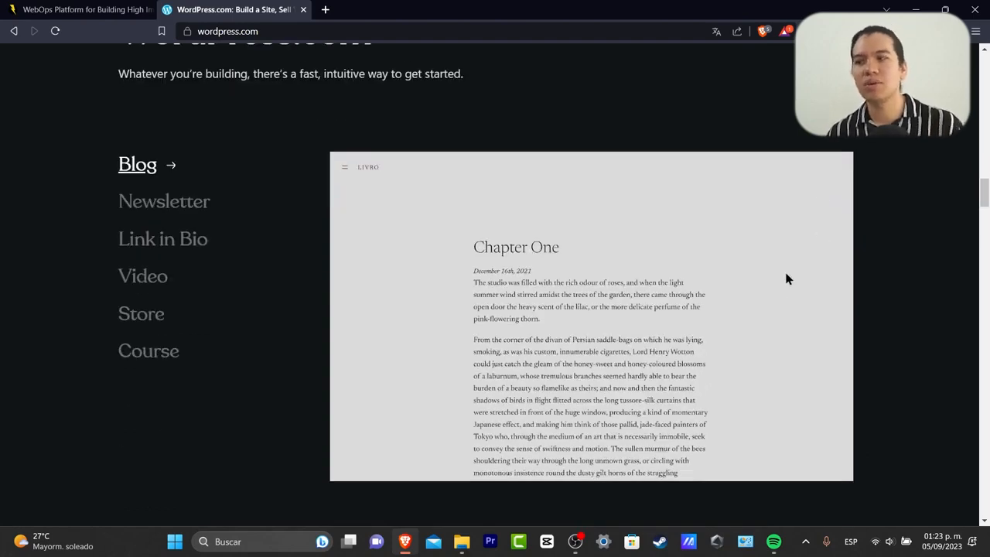
scroll(773, 303, "up", 15)
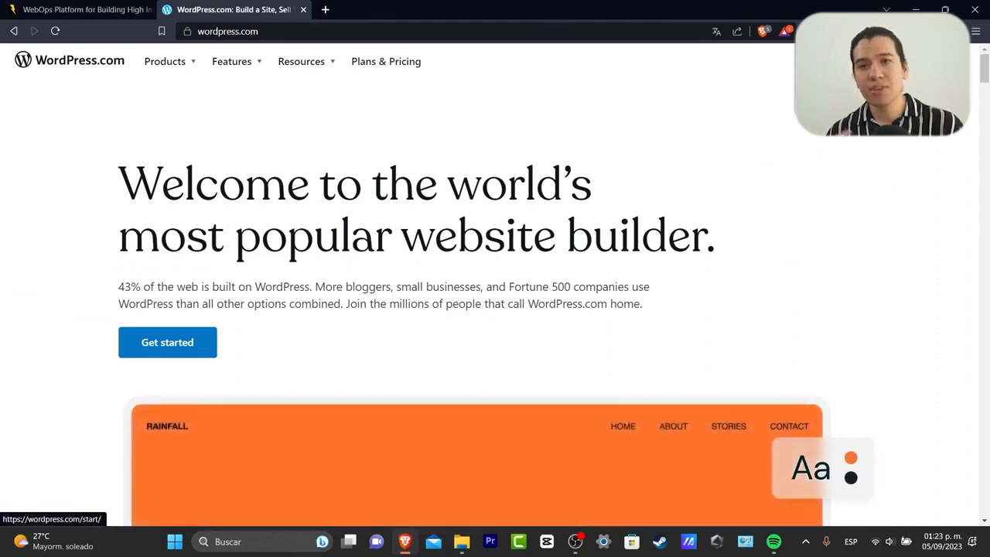
left_click(933, 61)
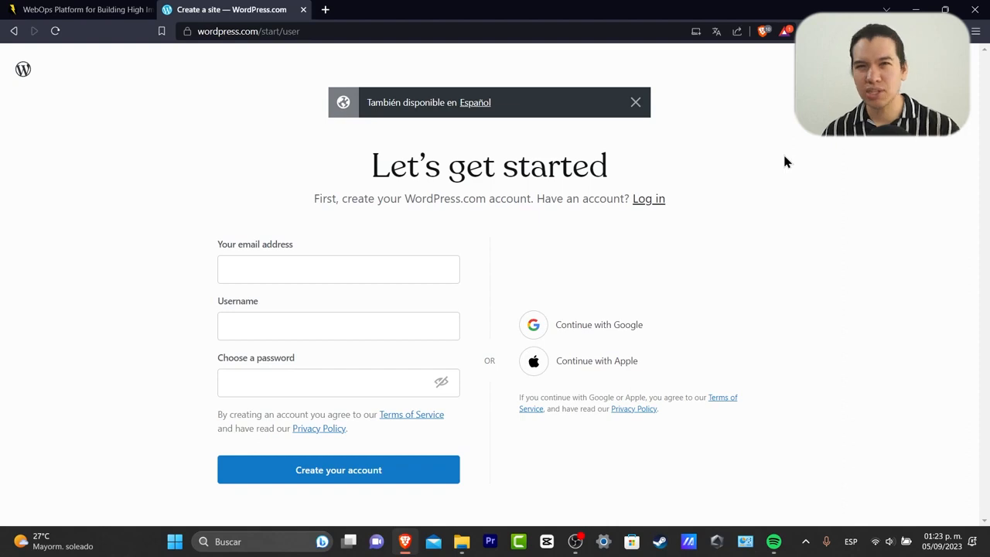
Sign up with Google, picking the Google account to use.
left_click(617, 326)
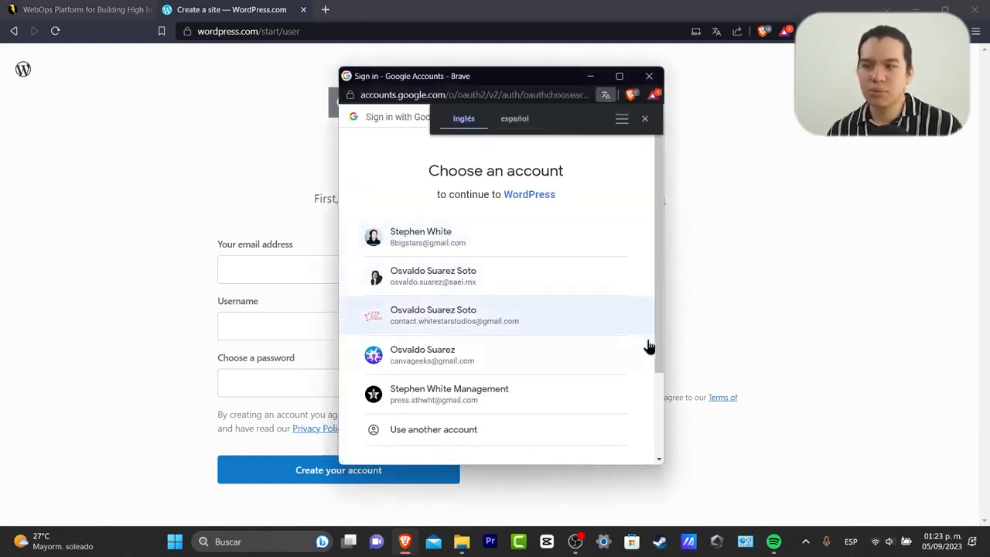
left_click(607, 363)
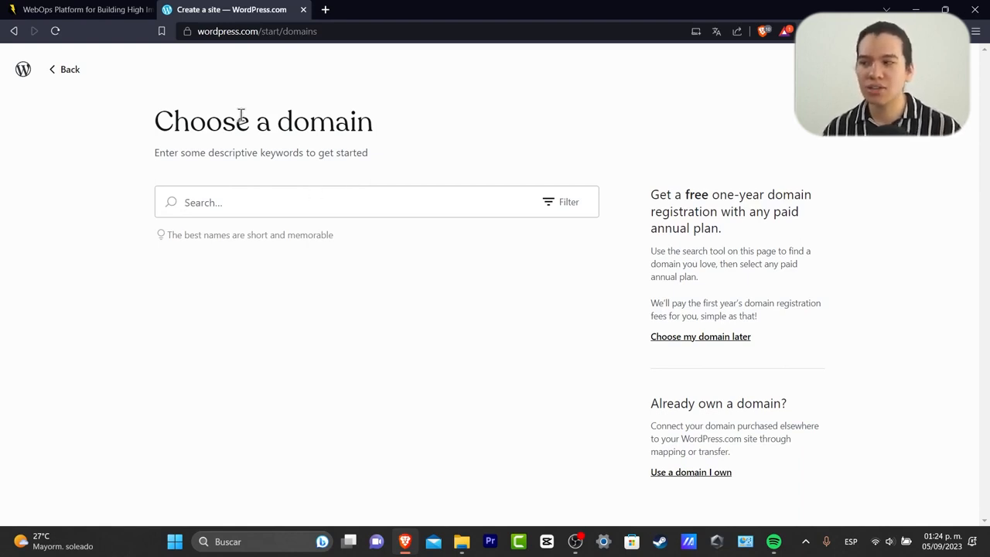
Search domains for 'lmond' and select lmond.blog.
left_click_drag(221, 118, 386, 124)
left_click(391, 192)
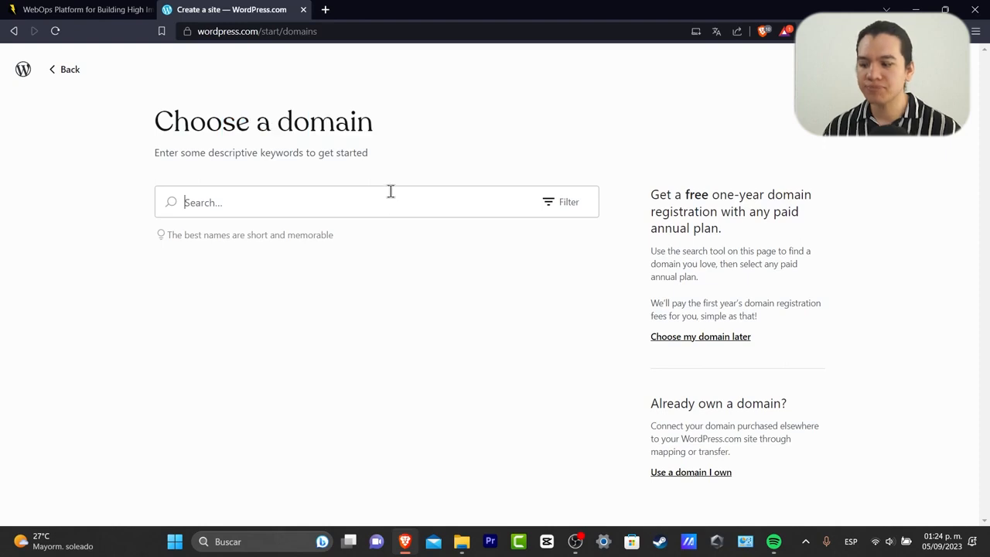
type("lmond")
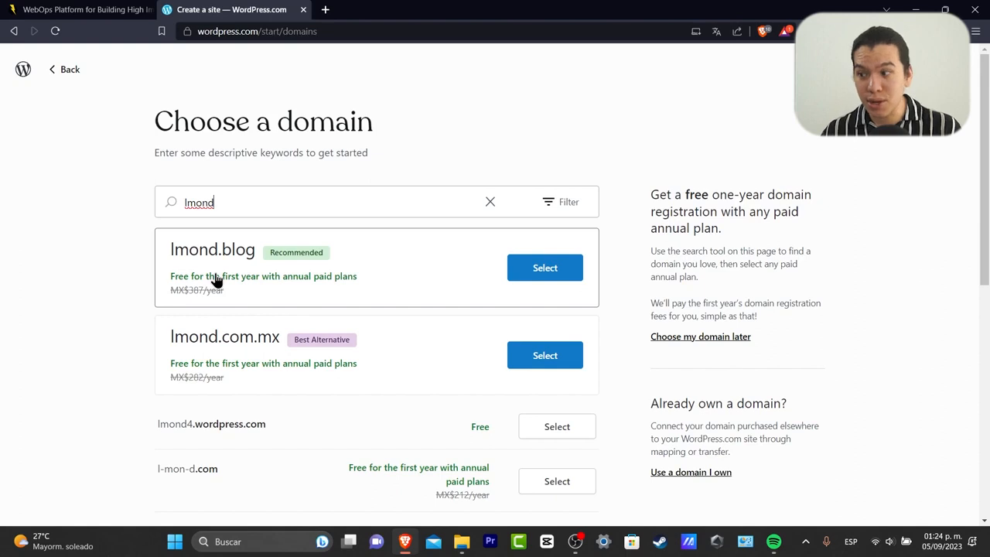
left_click(544, 278)
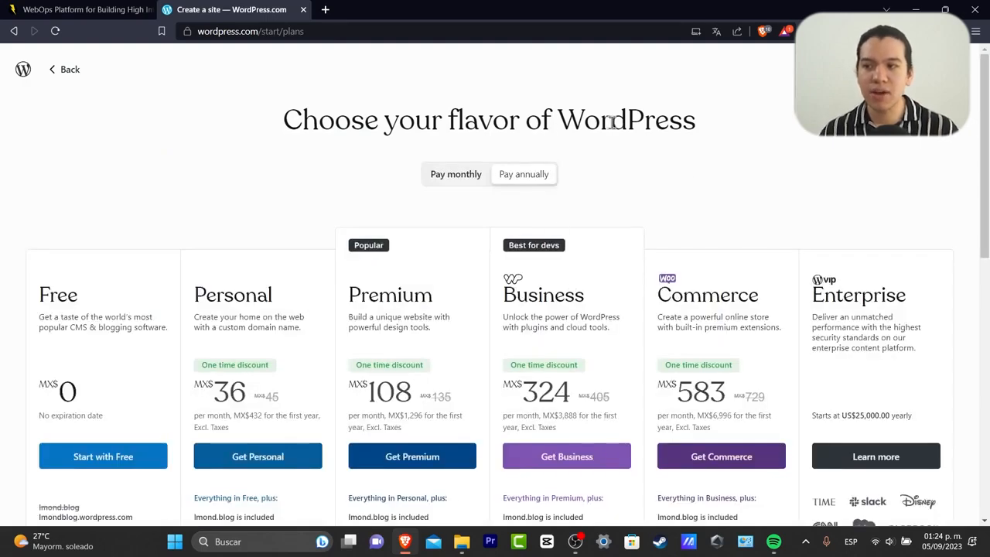
left_click_drag(611, 122, 788, 151)
scroll(819, 170, "down", 2)
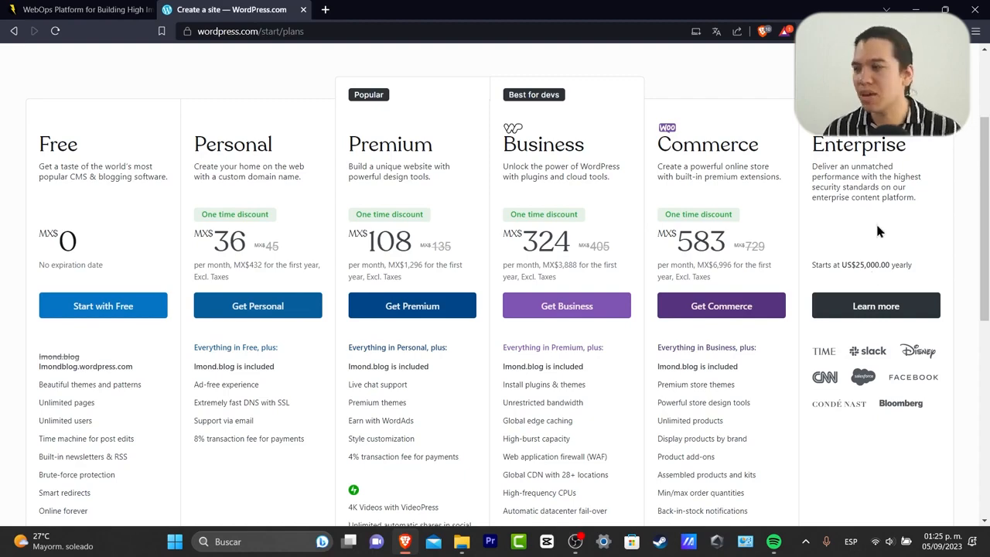
scroll(625, 190, "down", 2)
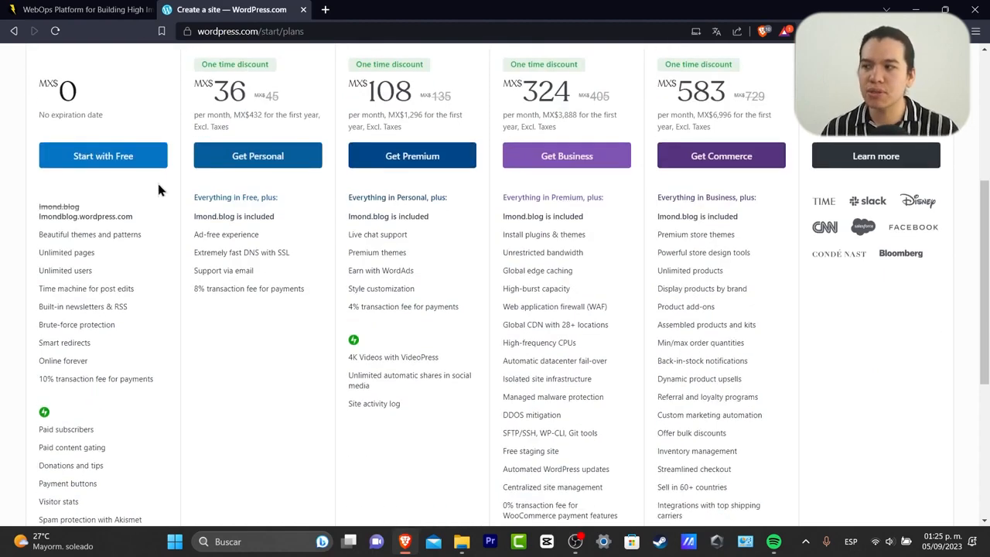
left_click_drag(78, 233, 147, 236)
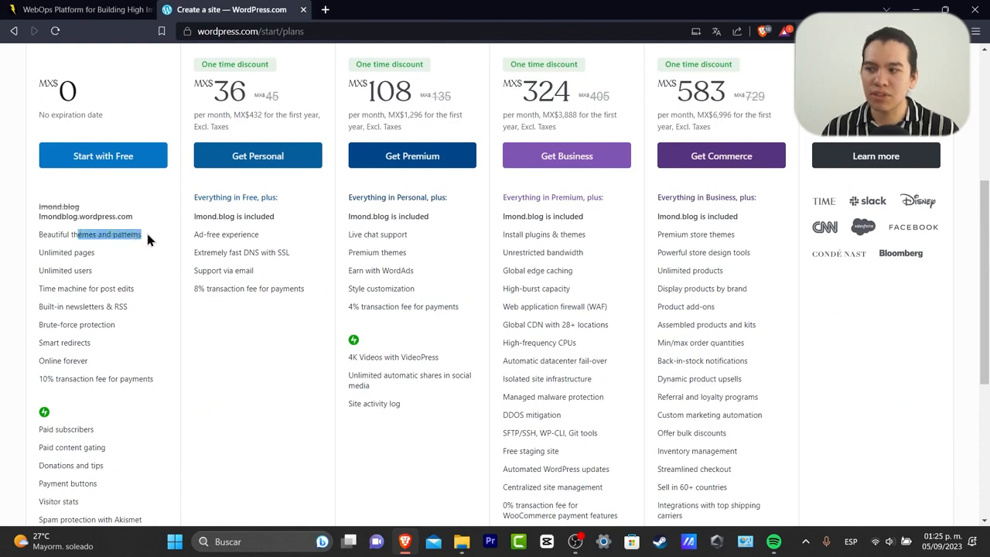
mouse_move(92, 252)
left_click_drag(92, 253, 96, 254)
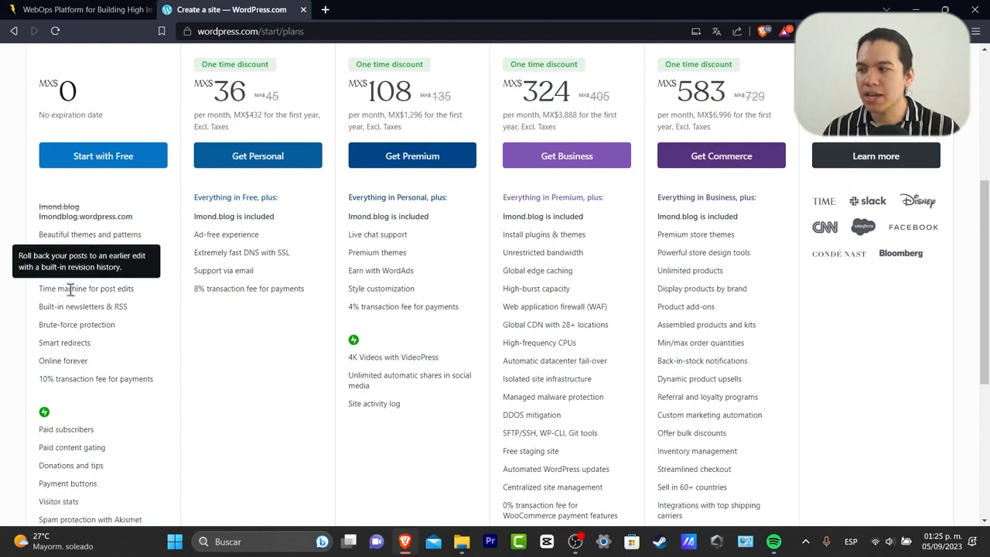
left_click_drag(71, 288, 145, 294)
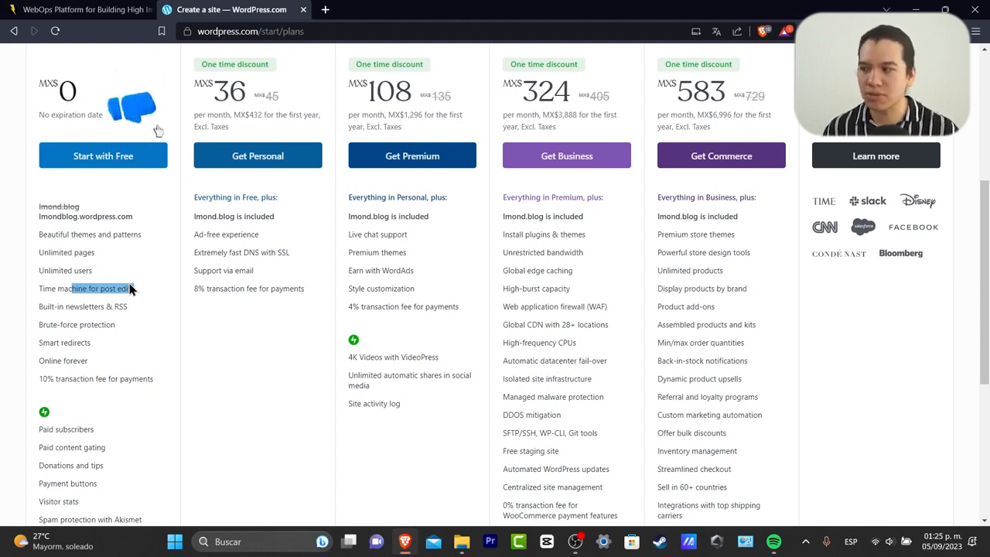
left_click(136, 300)
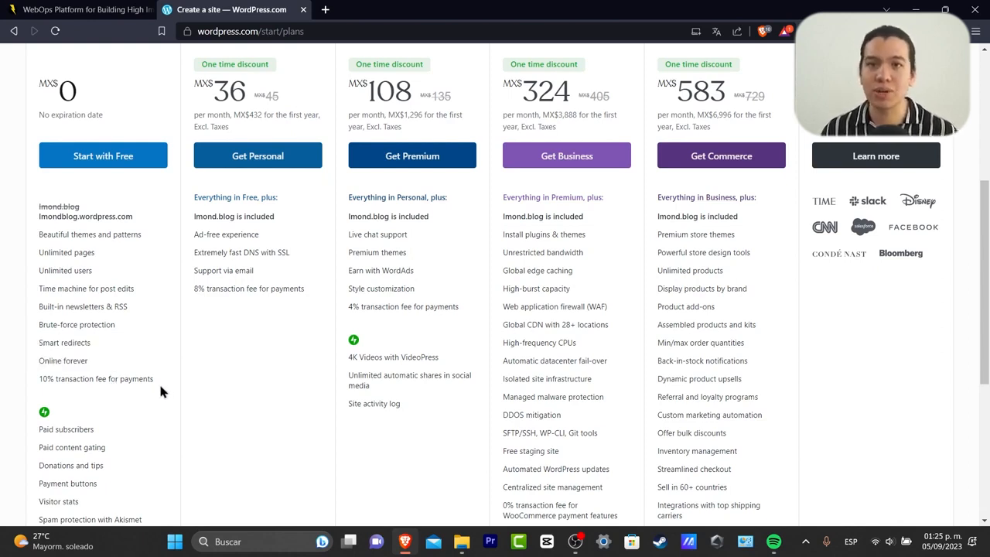
scroll(287, 391, "down", 2)
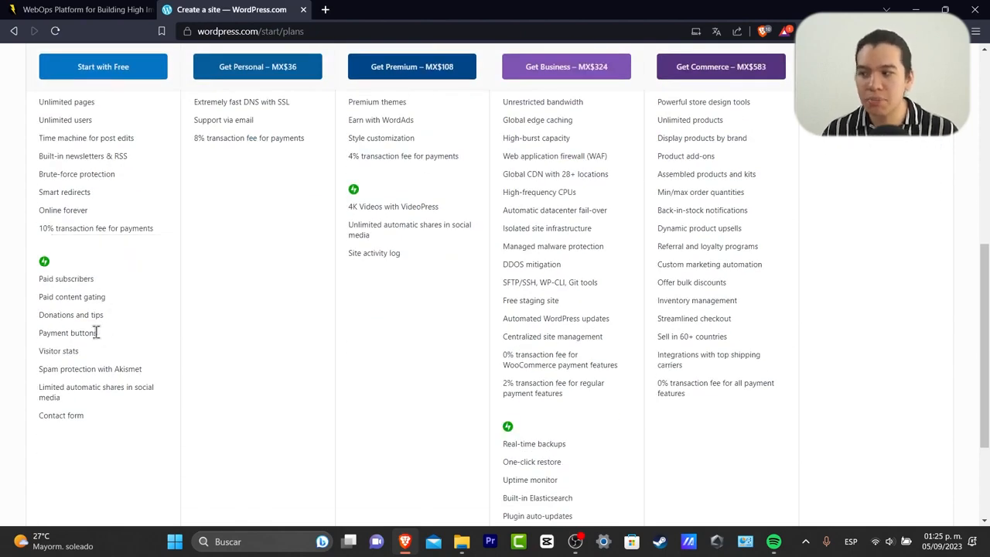
left_click_drag(96, 416, 92, 404)
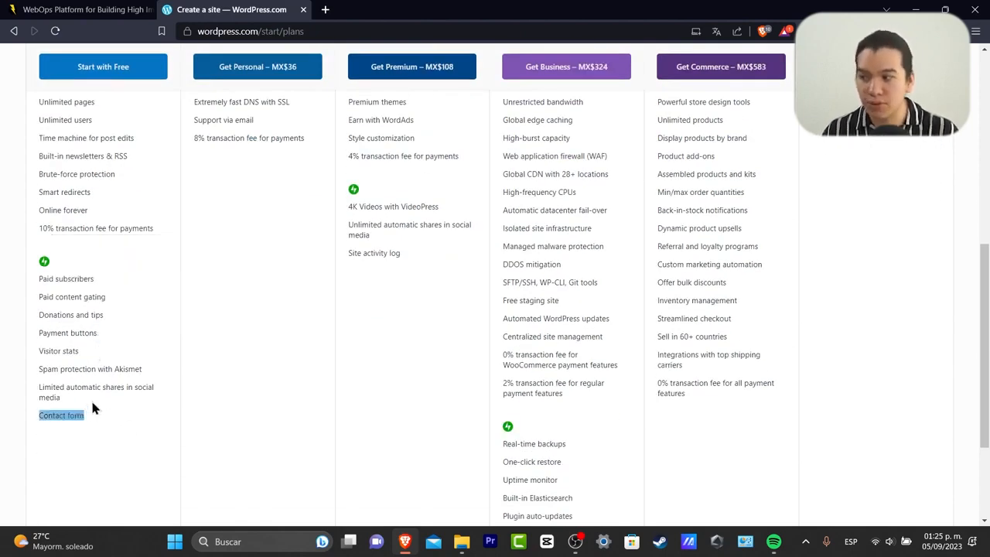
left_click(135, 403)
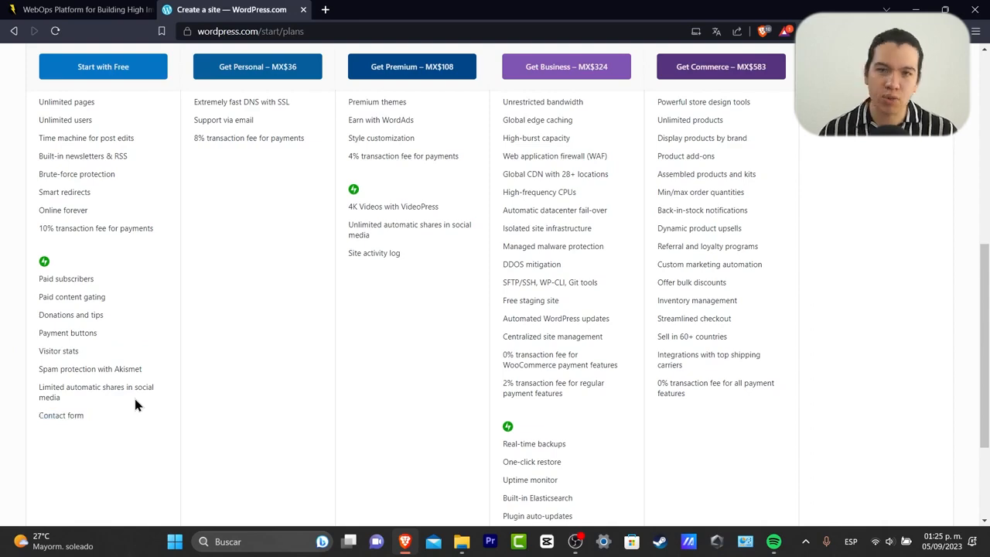
scroll(133, 396, "up", 4)
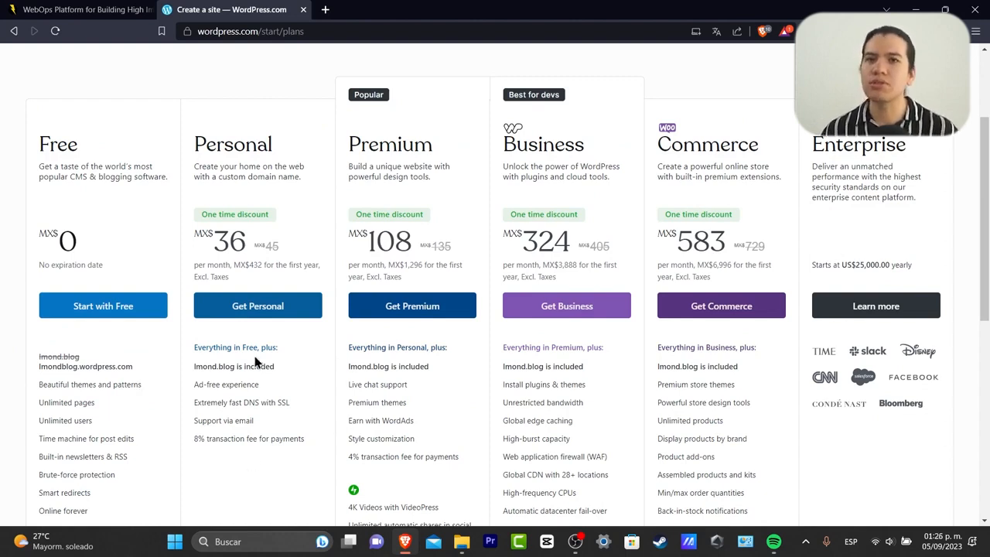
Choose the Free plan and keep the free lmondblog.wordpress.com address.
left_click(143, 309)
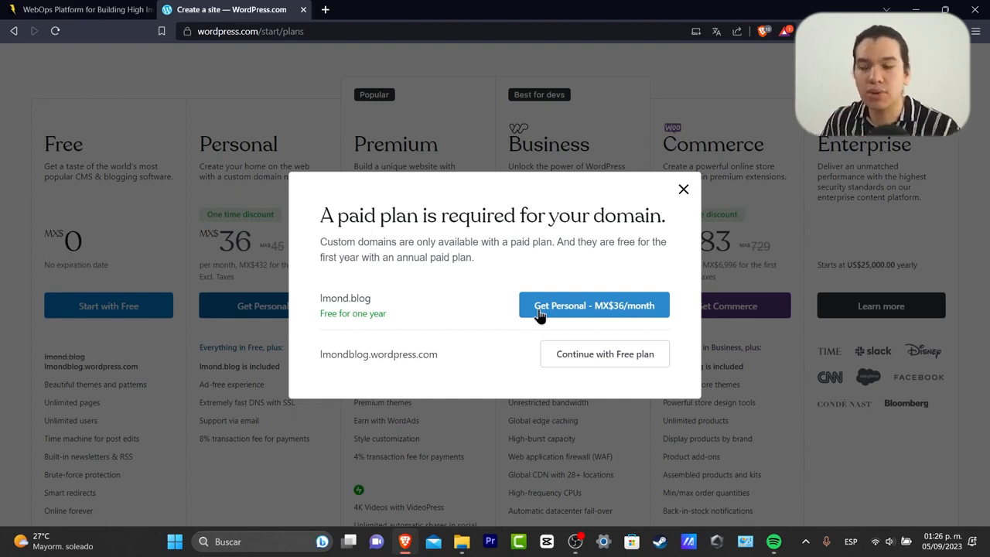
left_click(594, 355)
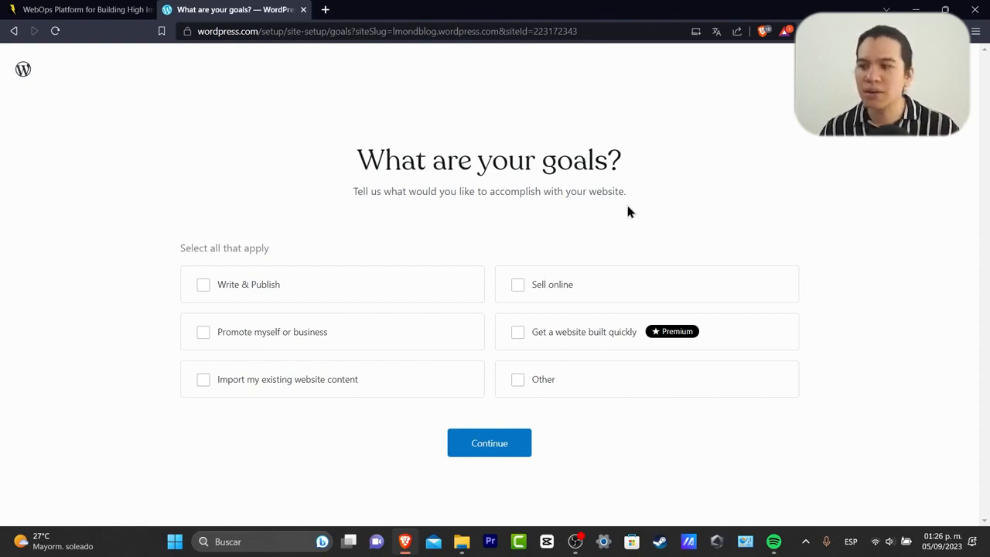
Check 'Promote myself or business' and 'Write & Publish' as goals and continue.
left_click_drag(385, 162, 665, 171)
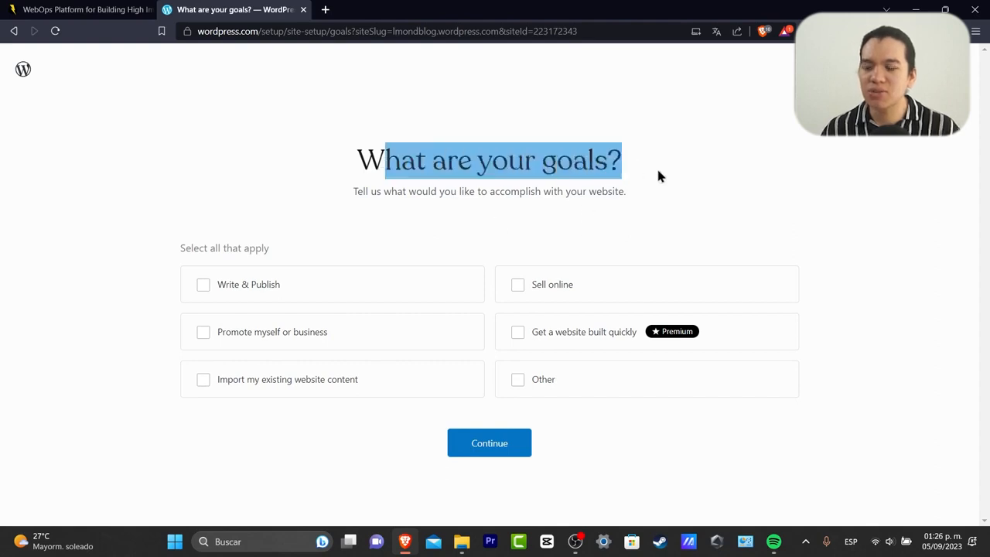
left_click(294, 341)
left_click(288, 289)
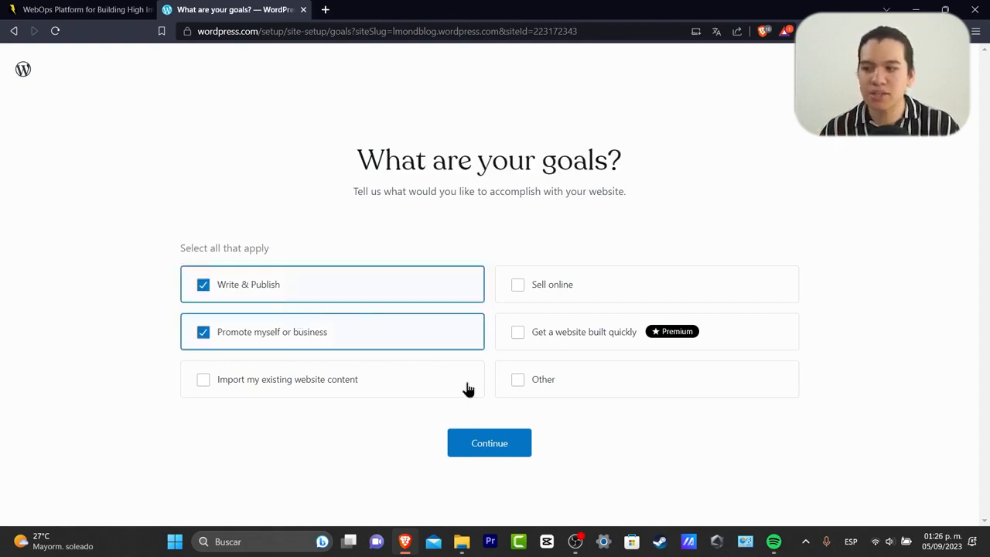
left_click(494, 445)
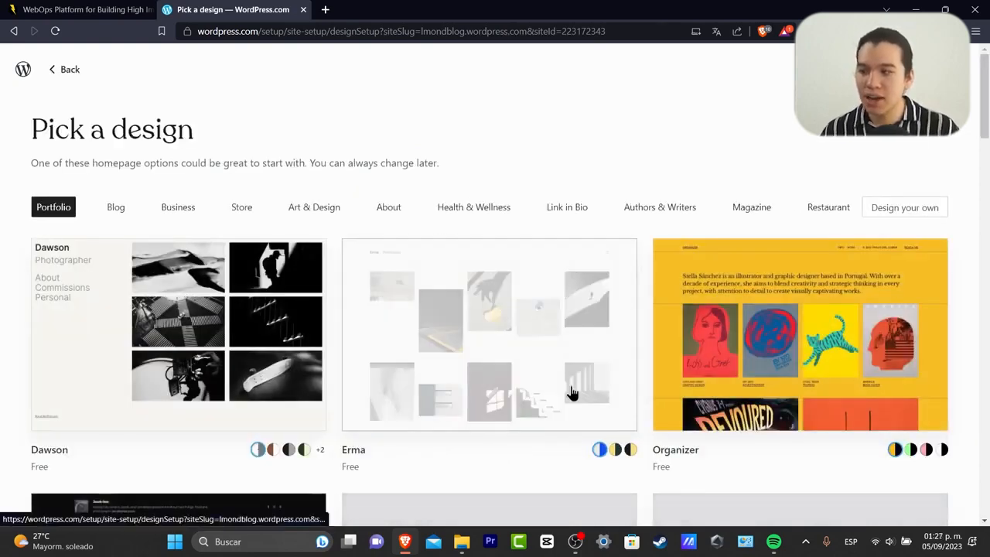
Browse the designs and filter them to the Magazine category.
scroll(572, 392, "down", 20)
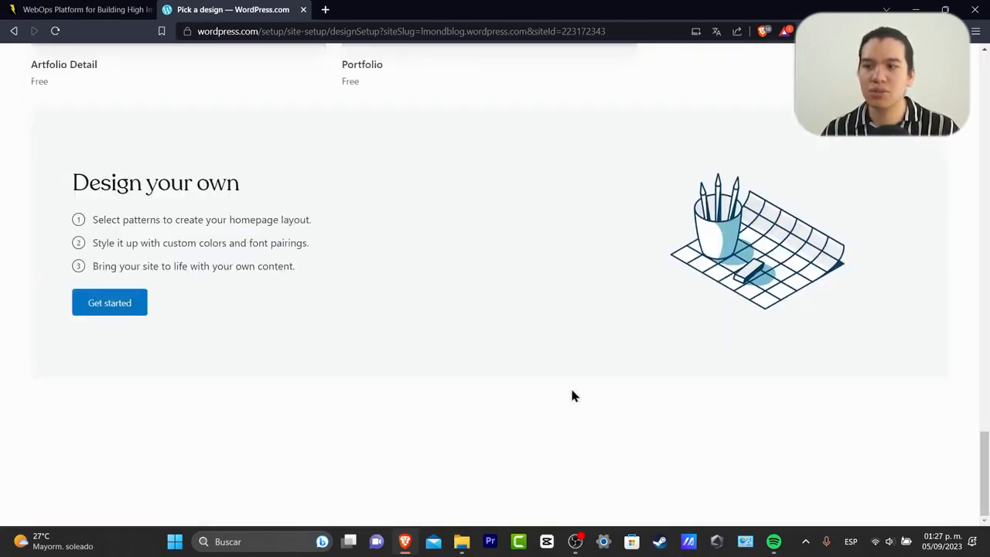
scroll(573, 396, "up", 8)
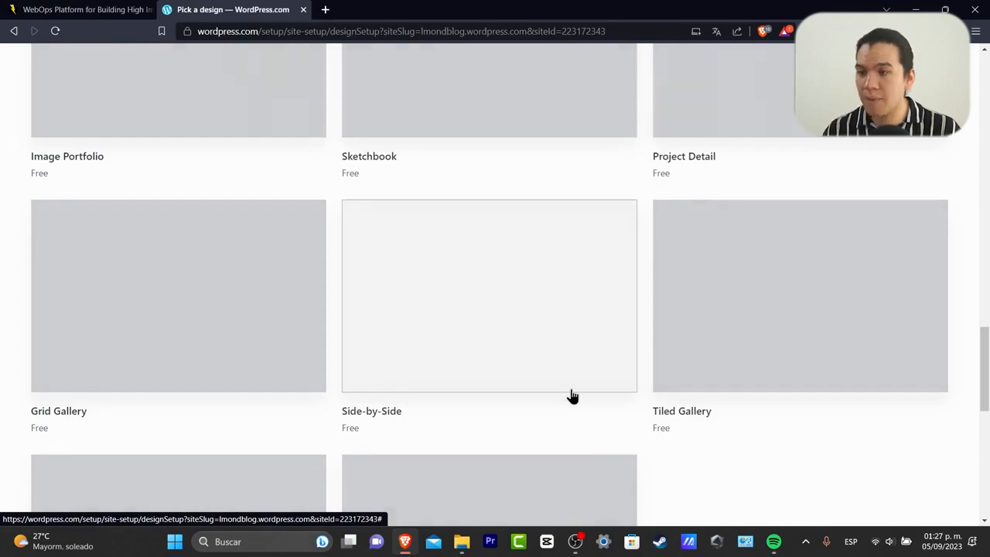
scroll(572, 396, "up", 15)
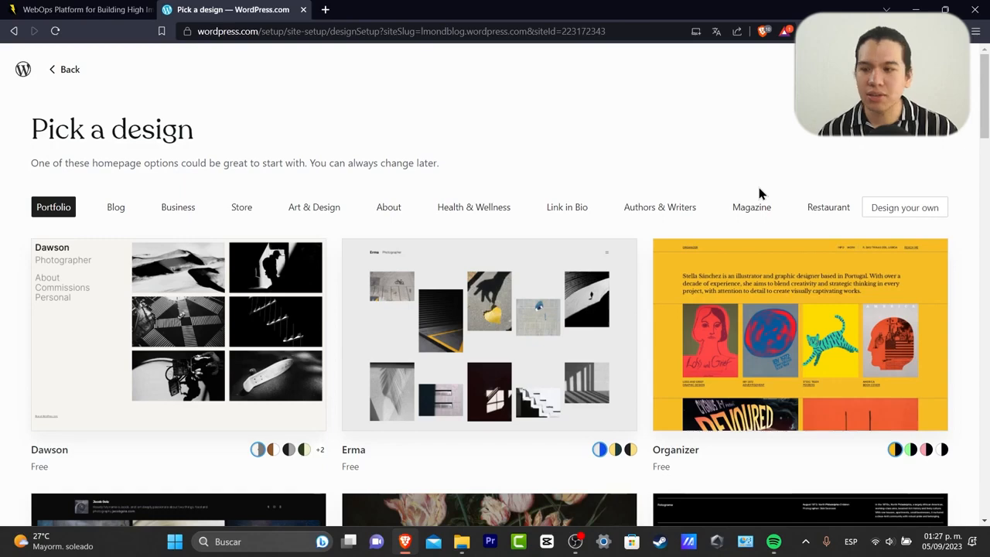
left_click(752, 207)
Pick the Al Dente design and confirm it.
scroll(772, 361, "down", 4)
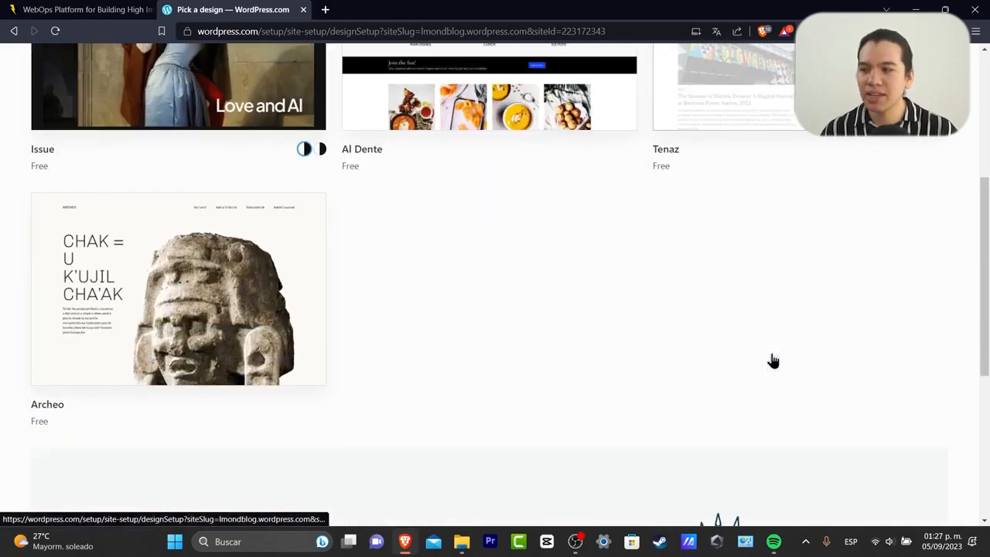
scroll(772, 360, "up", 2)
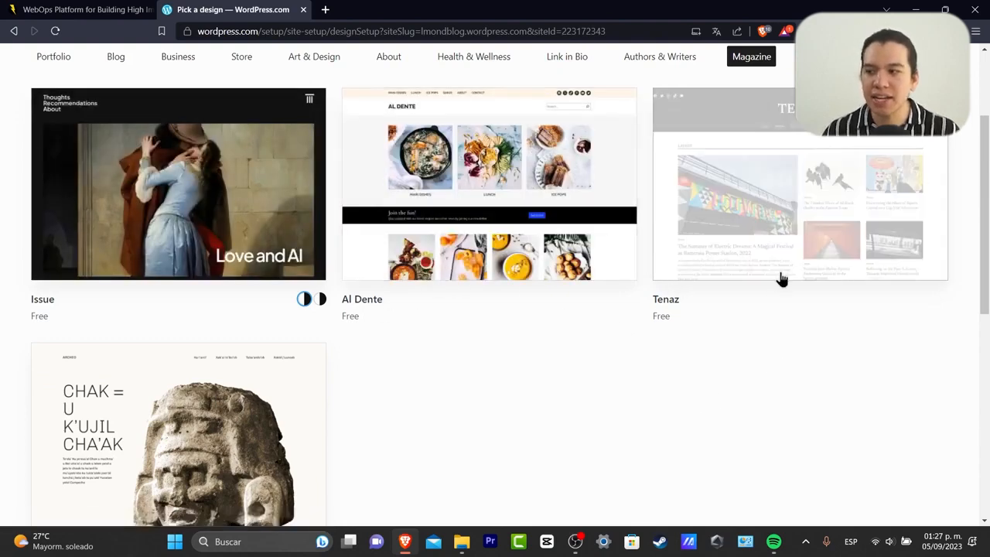
scroll(778, 280, "down", 4)
scroll(300, 183, "down", 2)
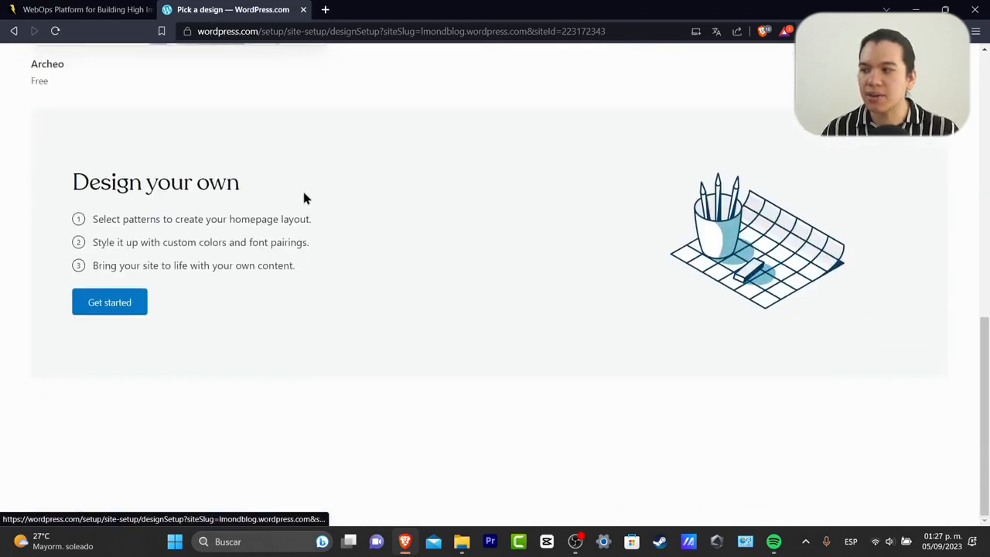
scroll(302, 199, "up", 8)
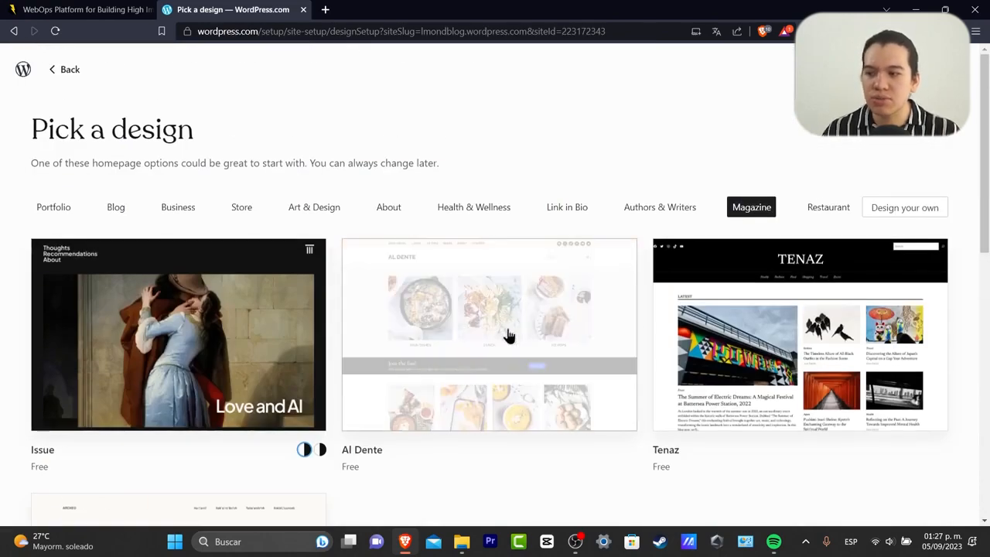
left_click(533, 382)
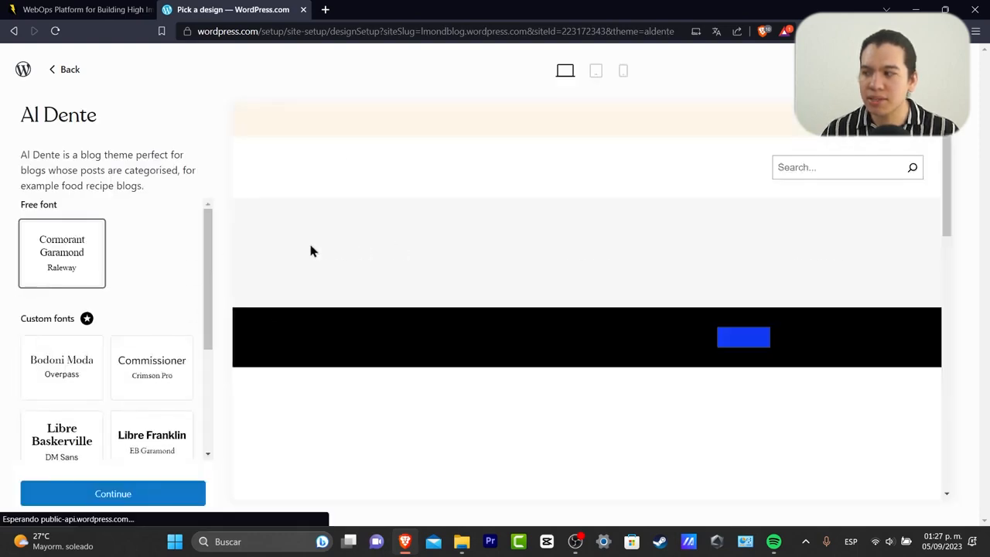
left_click_drag(208, 265, 224, 370)
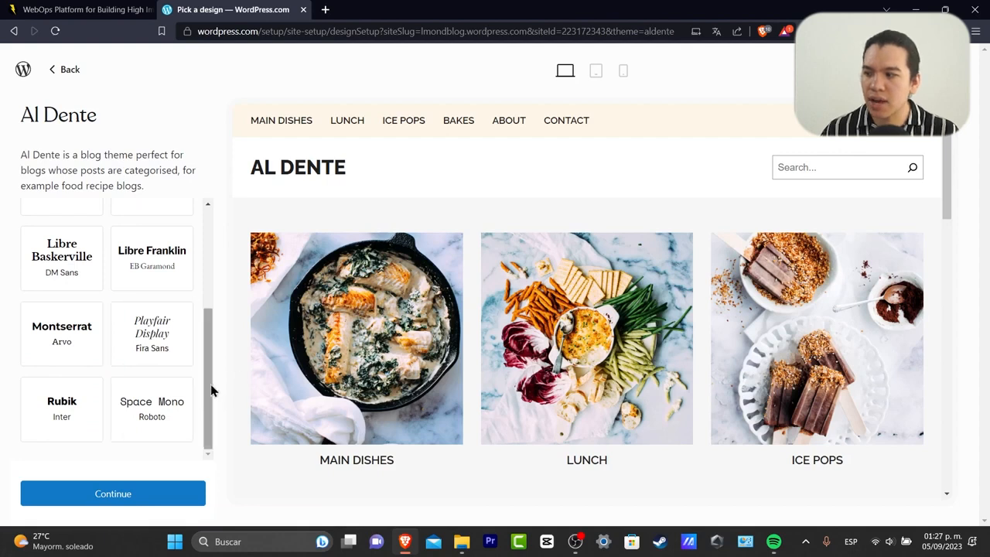
left_click_drag(204, 366, 204, 356)
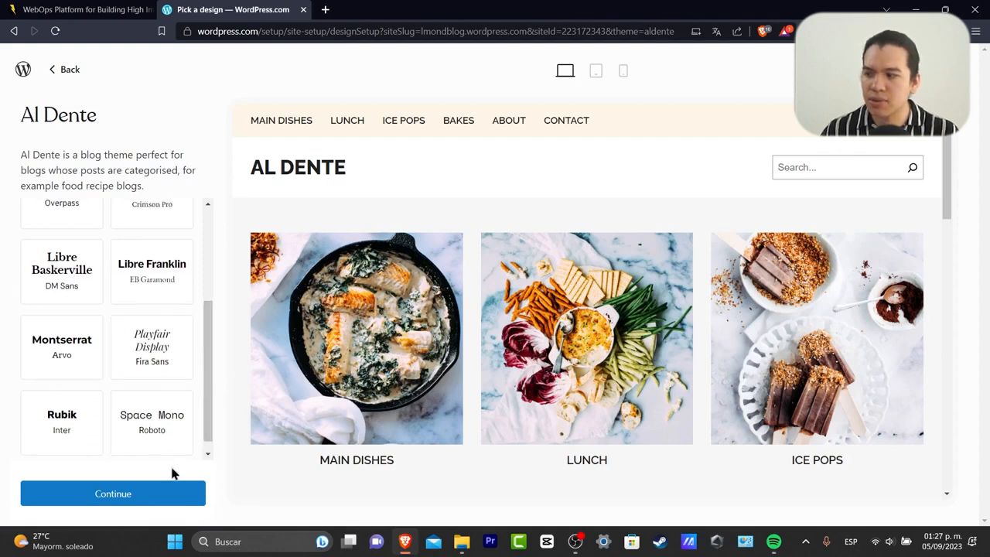
left_click(160, 496)
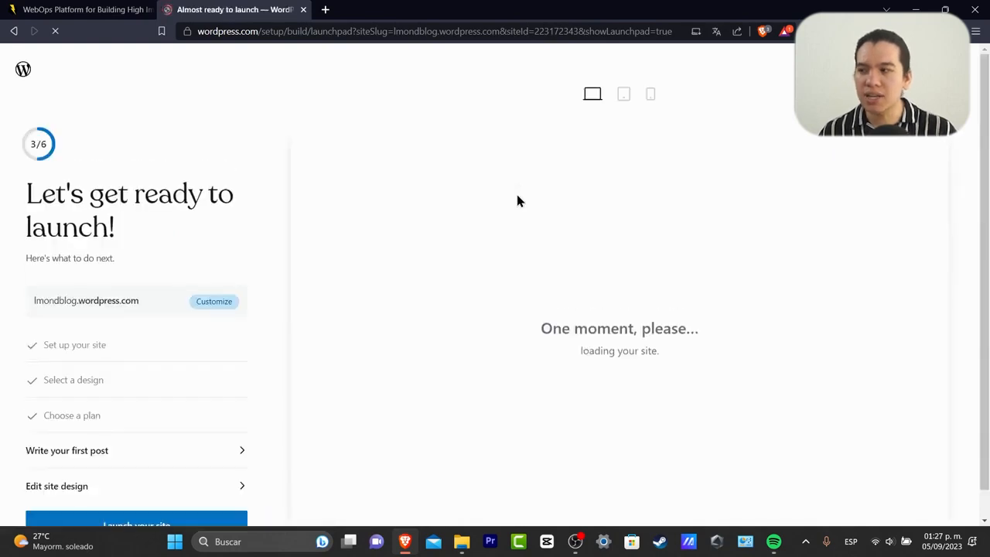
Choose 'Write your first post' on the launchpad and start the editor tour.
scroll(282, 290, "down", 1)
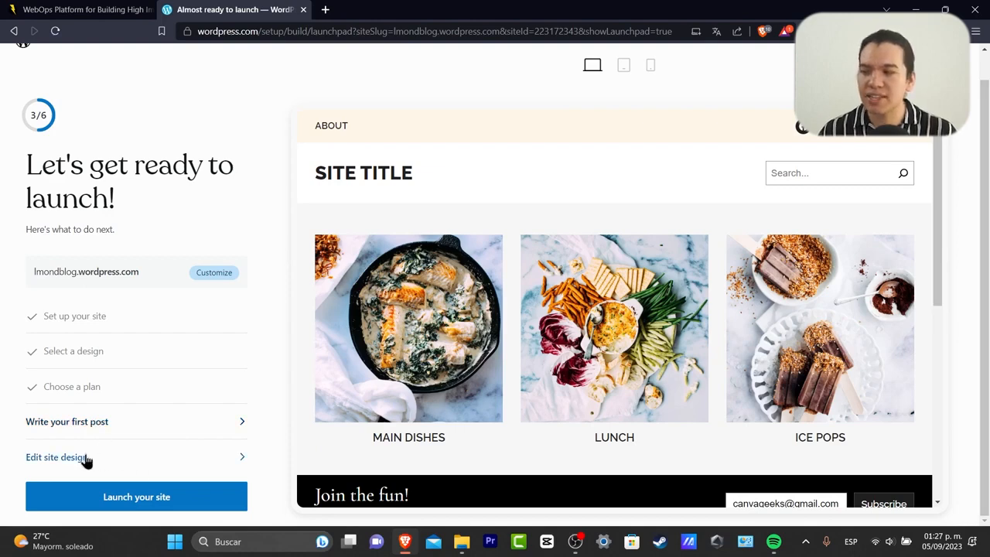
scroll(566, 292, "down", 5)
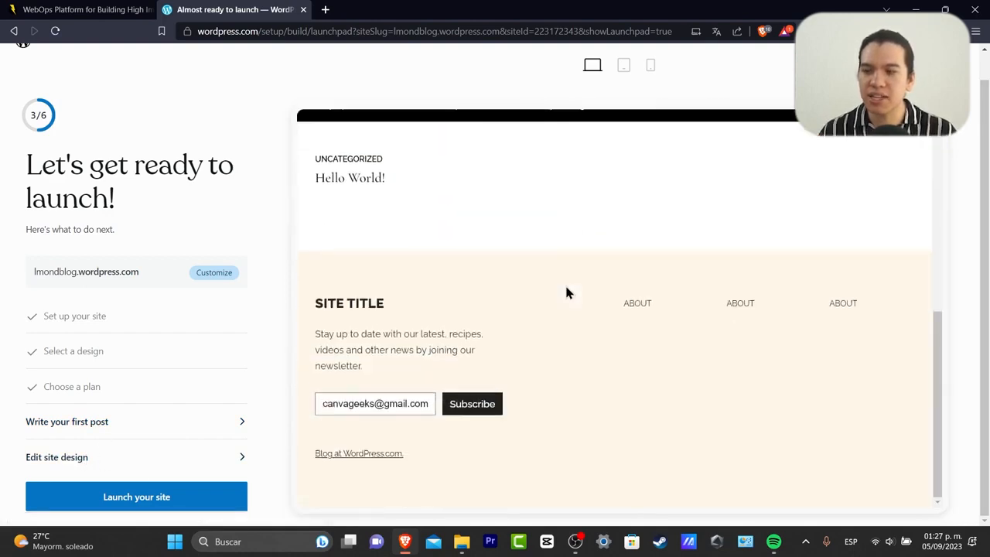
scroll(564, 292, "up", 5)
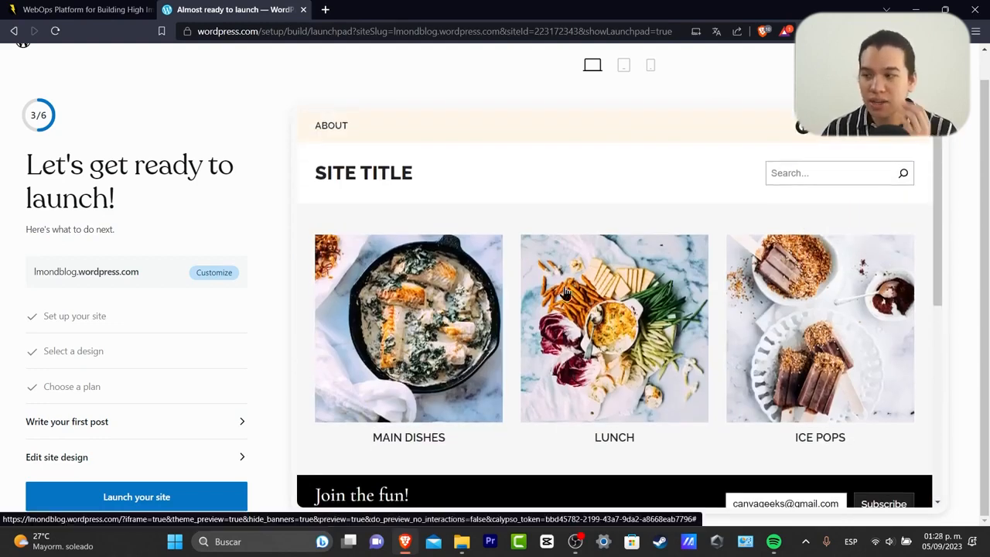
left_click(109, 422)
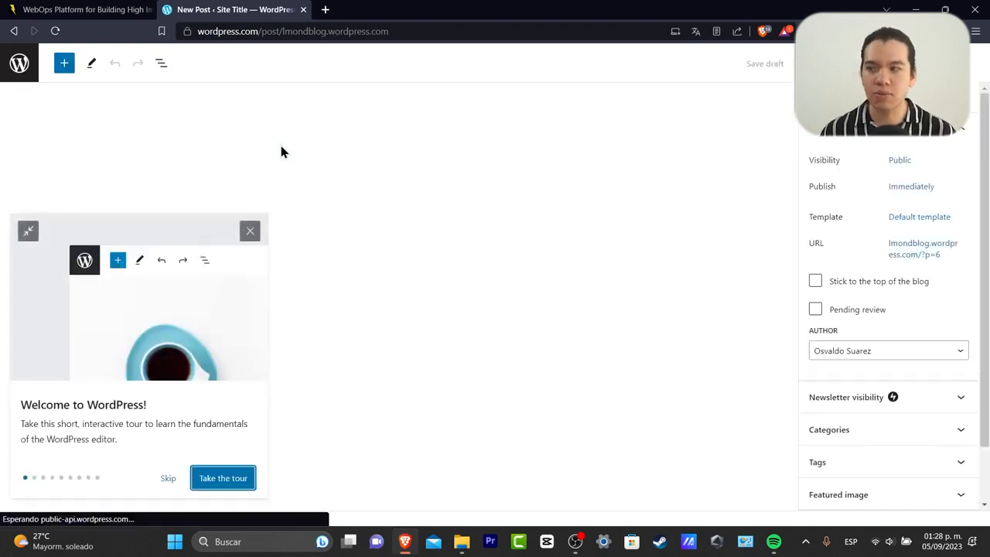
left_click(203, 479)
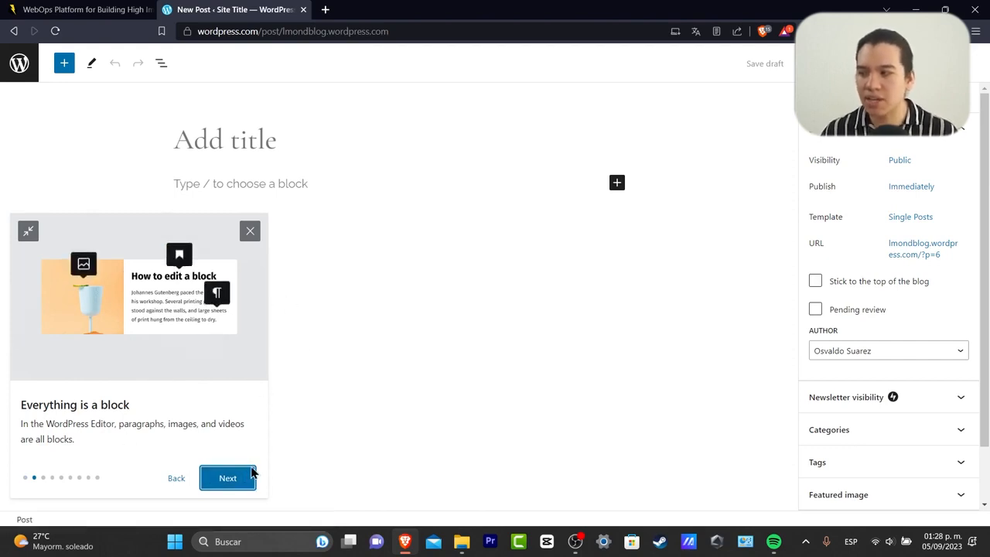
Step through all six tour cards and close the Congratulations card.
left_click(250, 474)
left_click(244, 477)
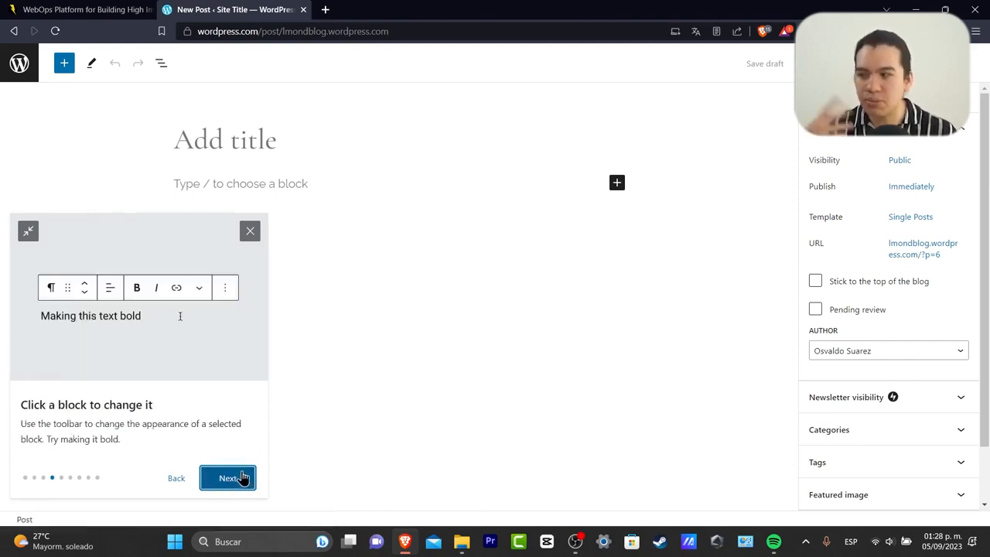
left_click(240, 476)
left_click(234, 475)
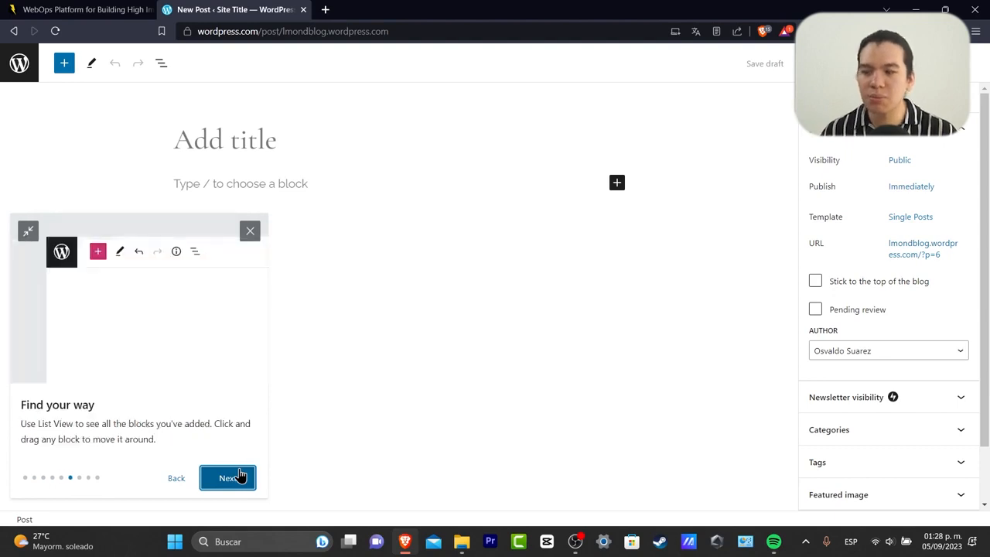
left_click(236, 477)
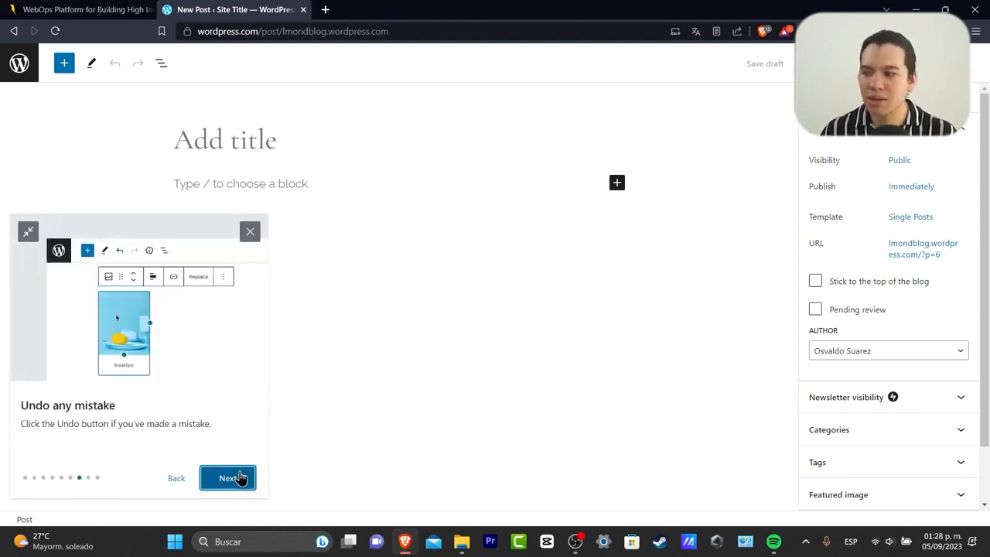
left_click(239, 475)
left_click(248, 204)
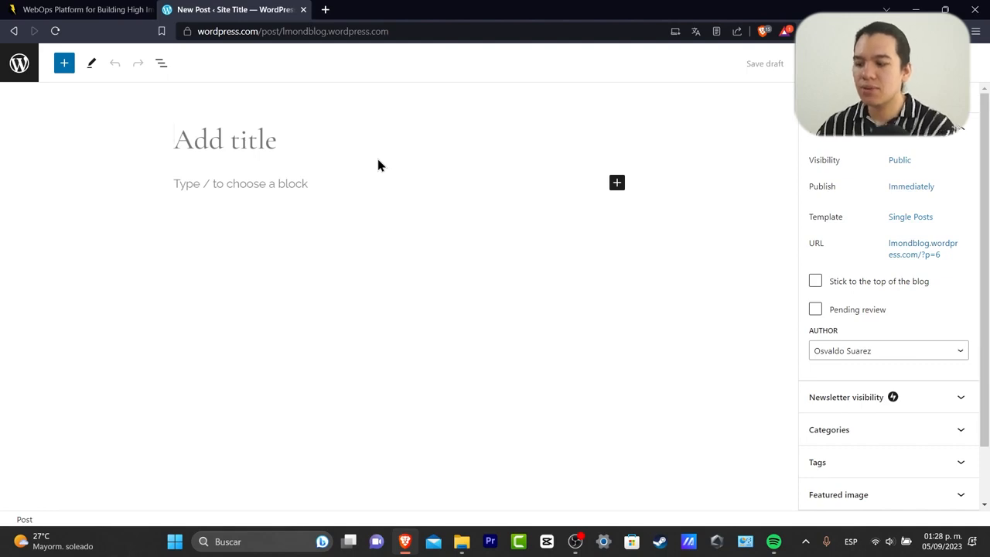
Enter 'Welcome everybody' as the title and move into the body.
type("Welcome everybody")
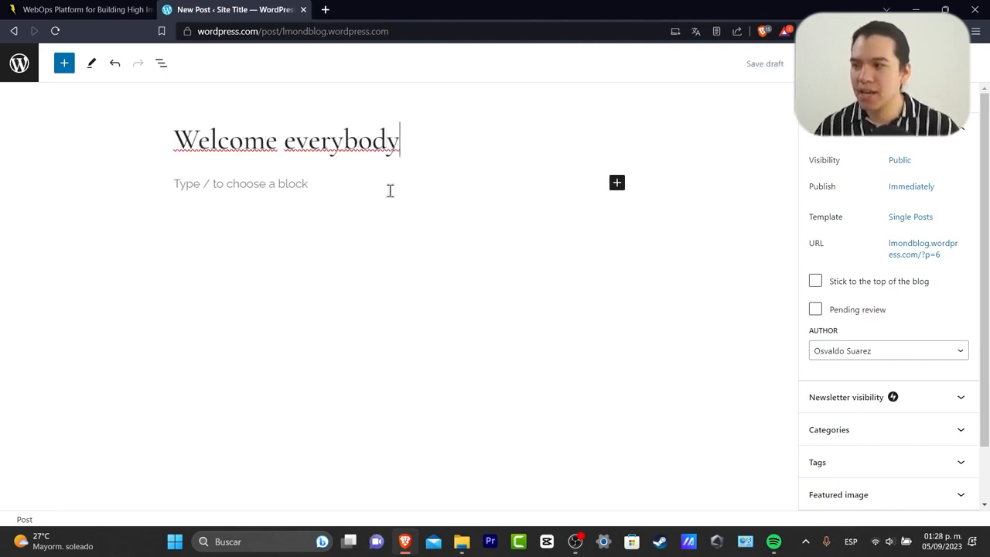
left_click(287, 185)
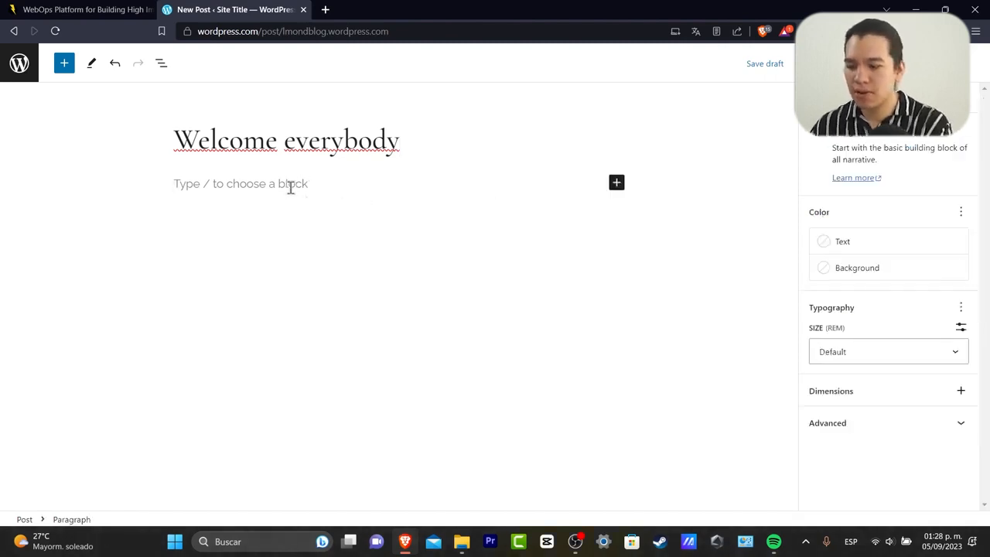
Insert a heading block from the slash menu and type 'Home'.
type("/")
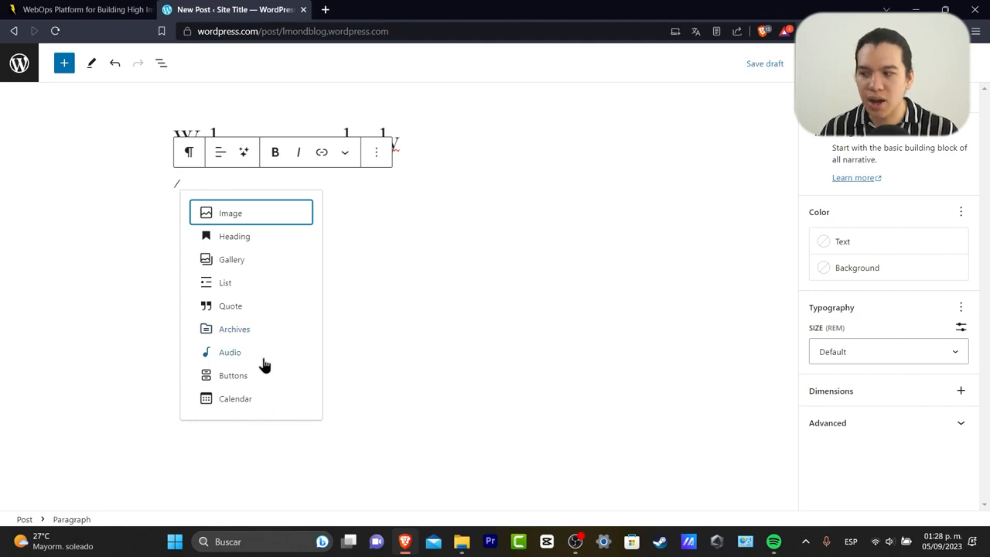
left_click(246, 237)
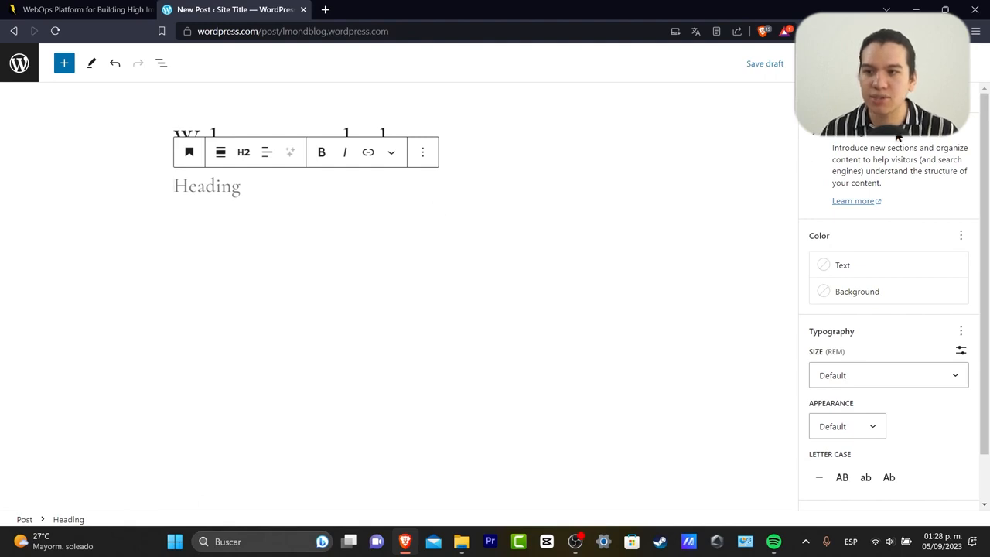
left_click_drag(927, 148, 966, 171)
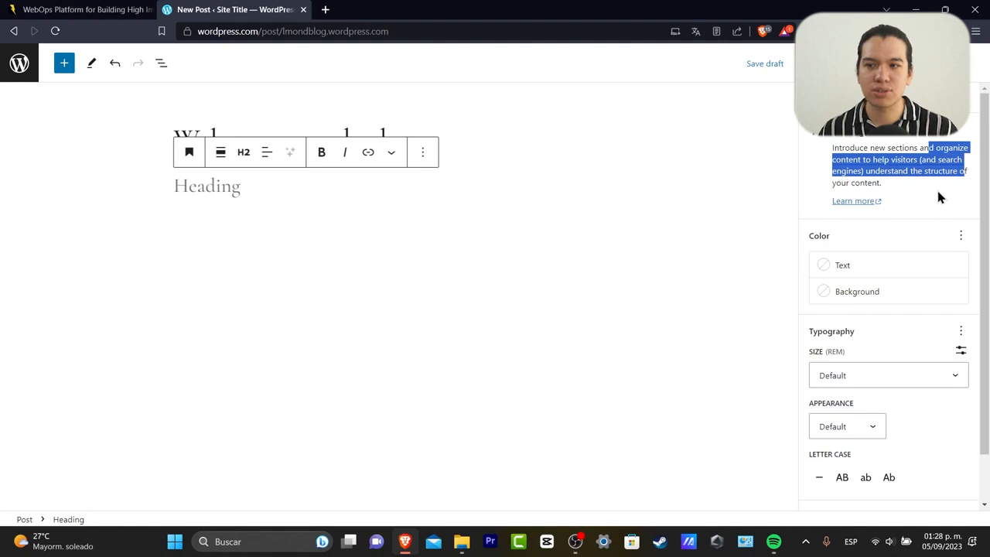
left_click(268, 187)
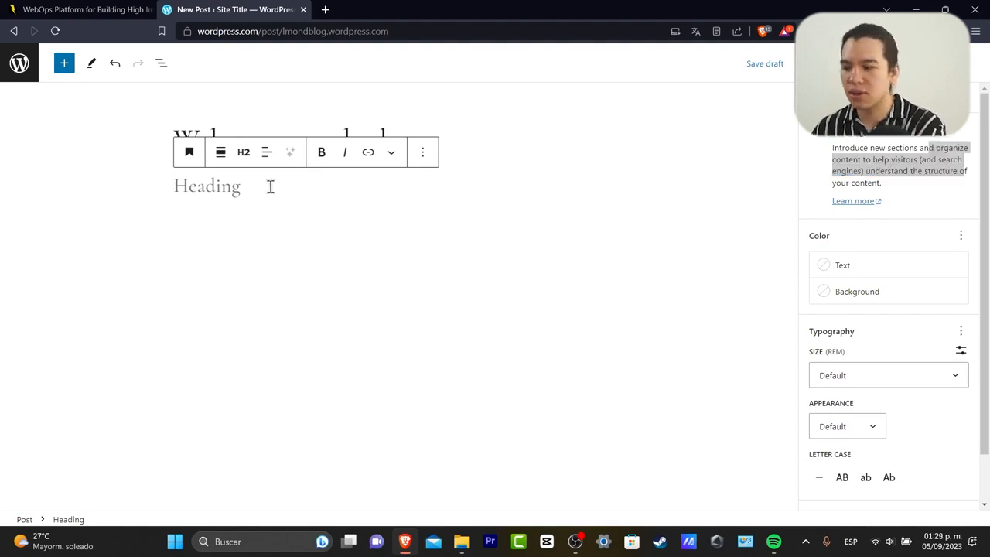
type("Home")
Keep the Home heading at level H2 via the heading level choices.
left_click(297, 234)
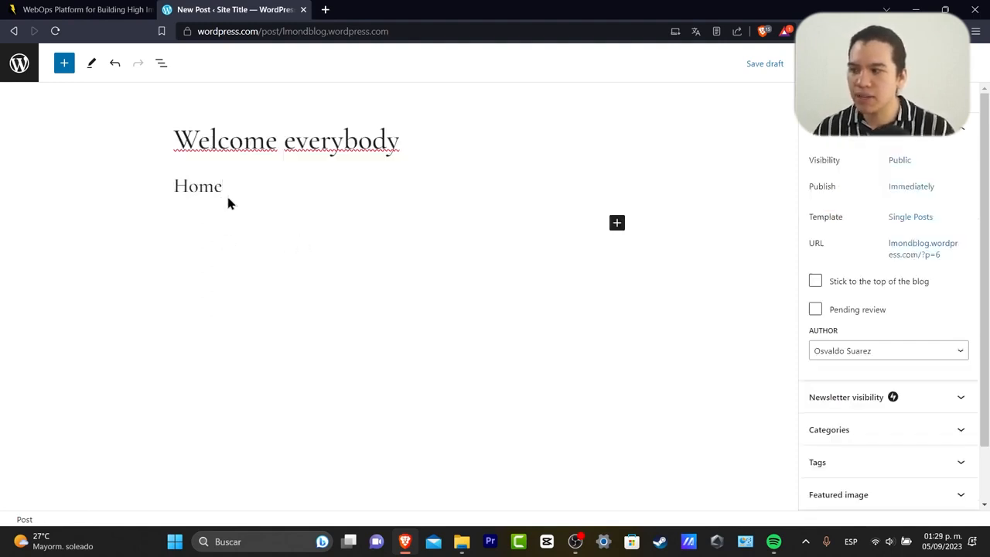
left_click(226, 188)
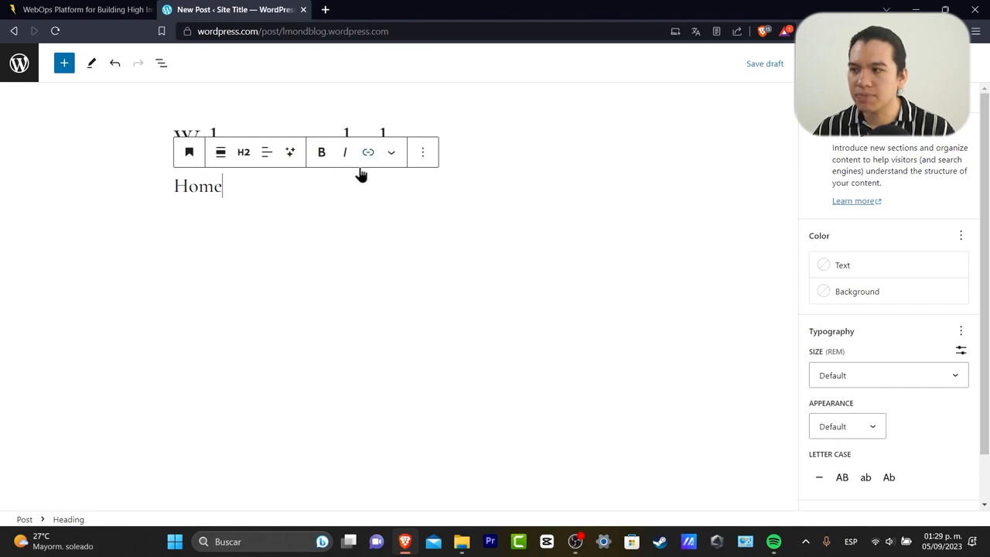
left_click(391, 152)
double_click(193, 189)
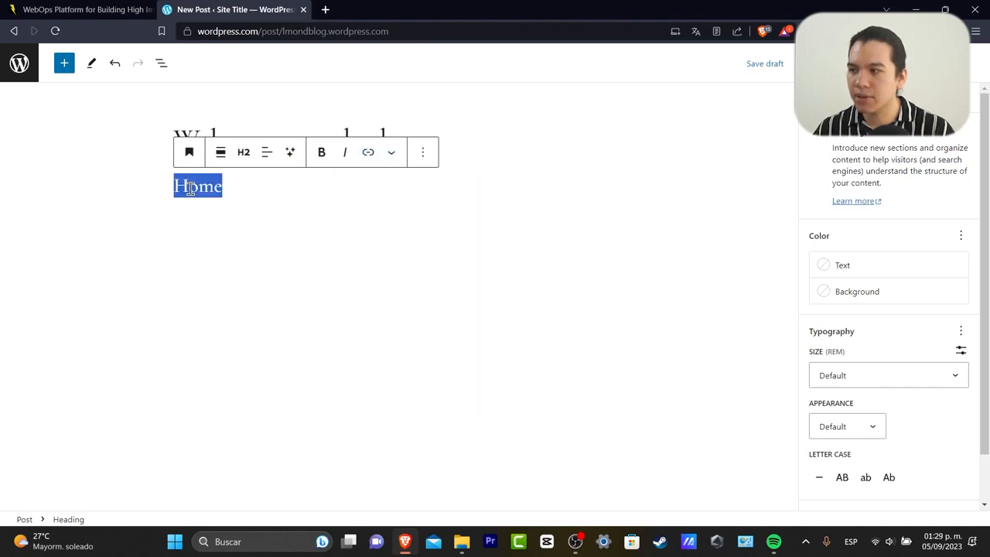
left_click(244, 152)
left_click(253, 215)
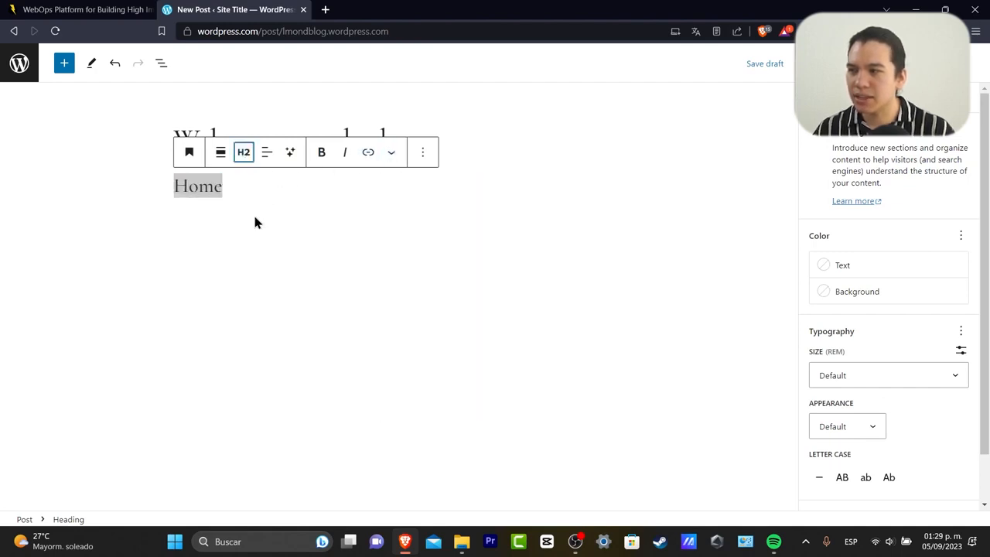
left_click(241, 189)
Glance at the AI options and block list, then deselect the heading so the draft saves.
left_click(290, 154)
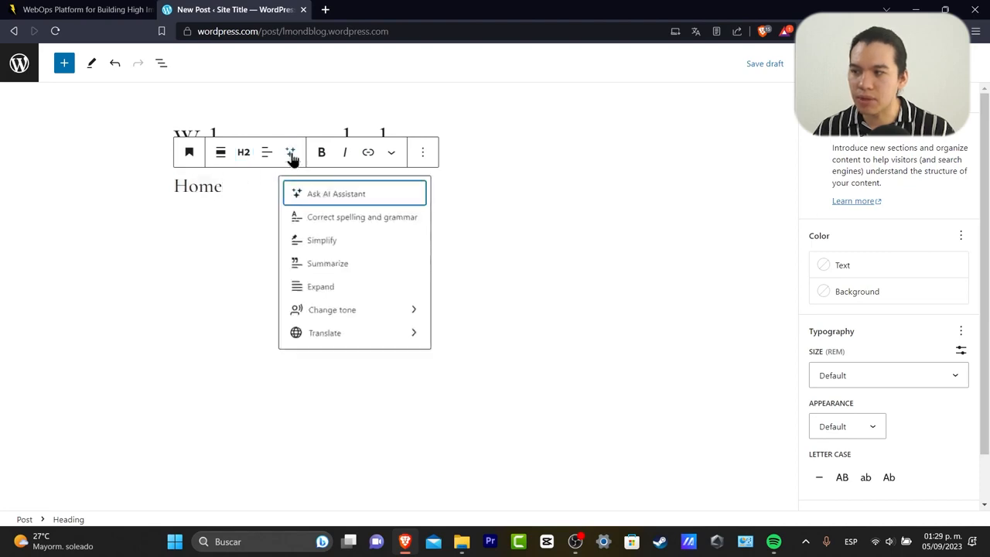
left_click(247, 211)
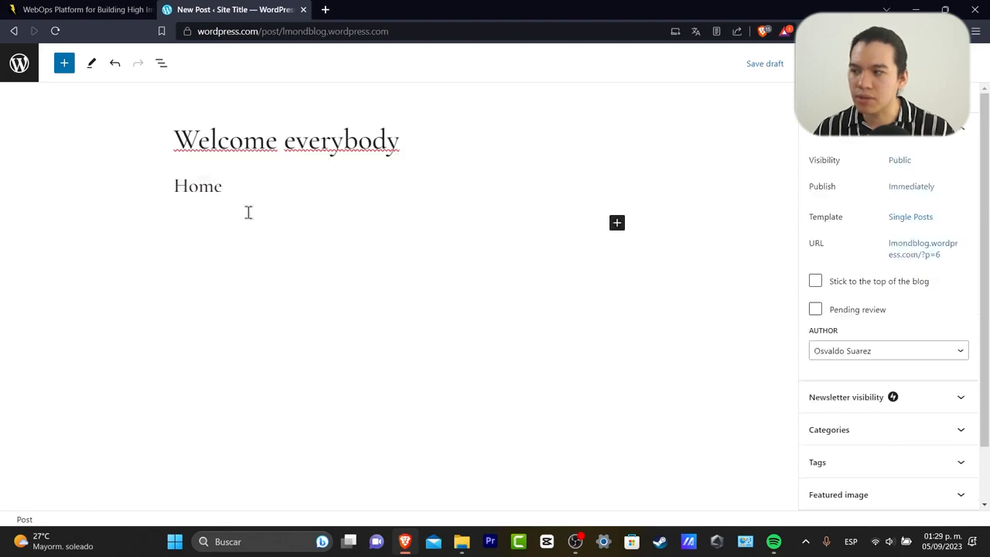
left_click(616, 223)
left_click(413, 276)
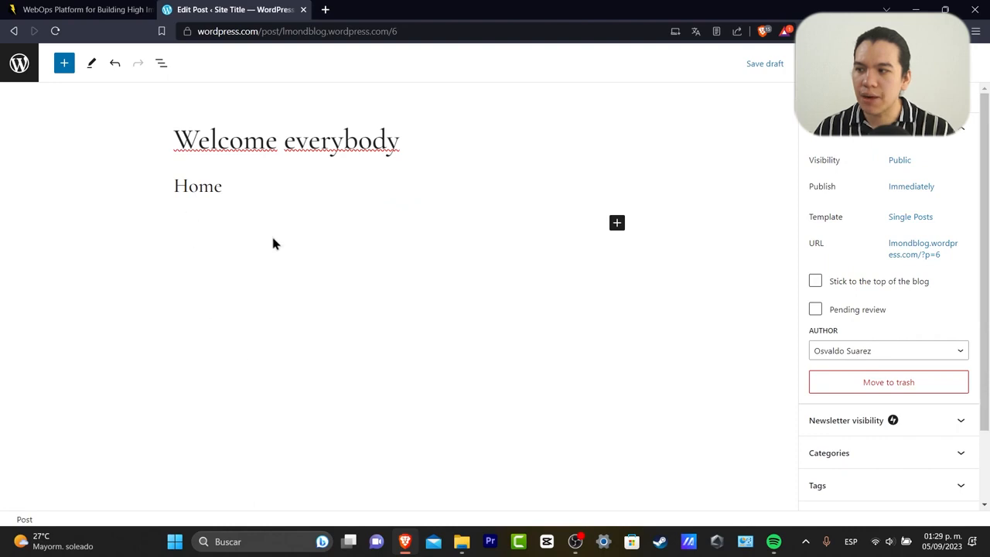
left_click(301, 187)
left_click(258, 352)
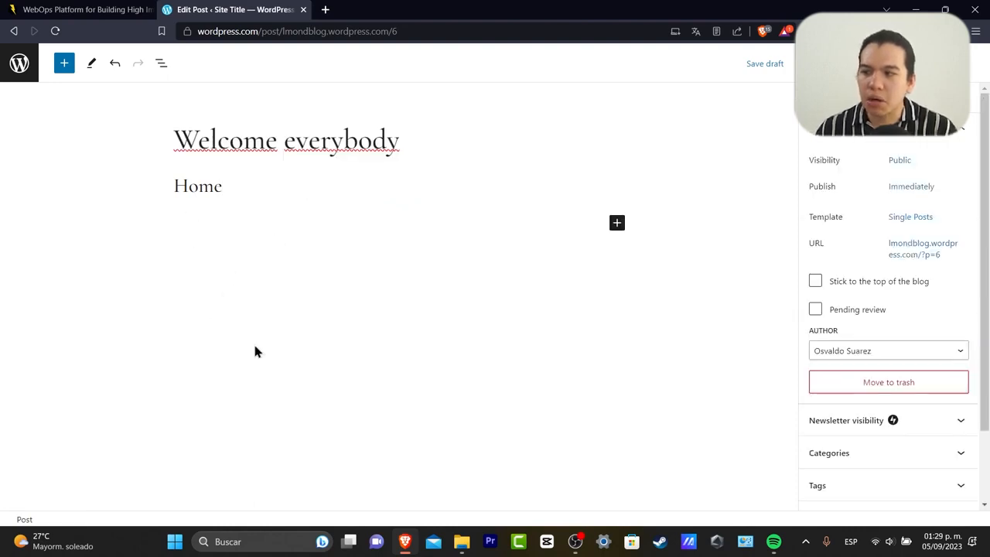
Add an image block below Home with the fruit-platter Pexels photo found by searching 'fruits'.
left_click(616, 223)
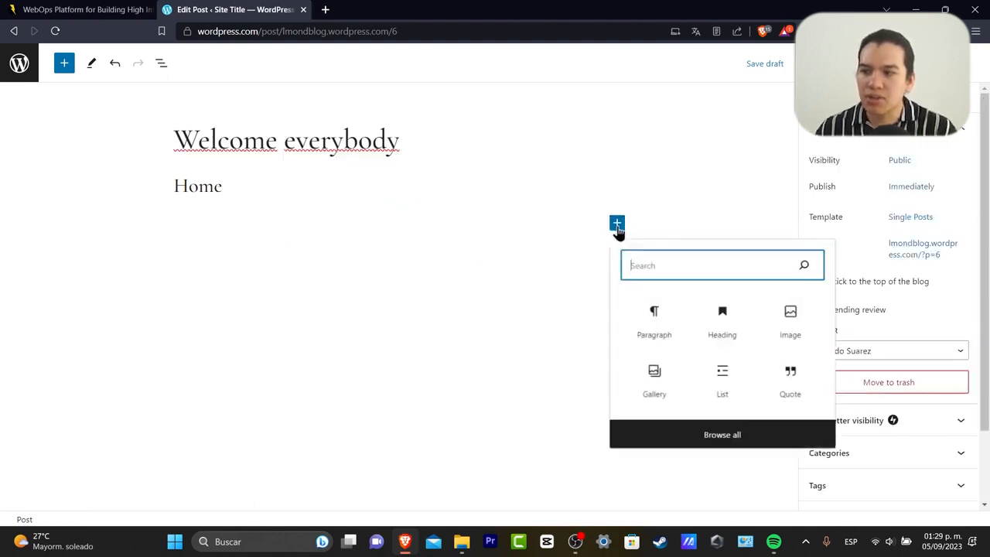
left_click(796, 323)
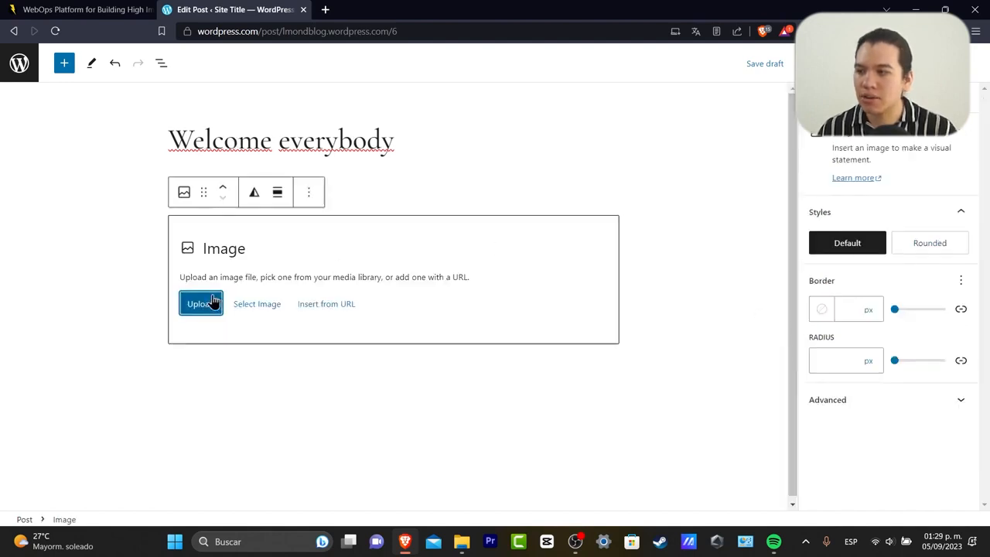
left_click(263, 304)
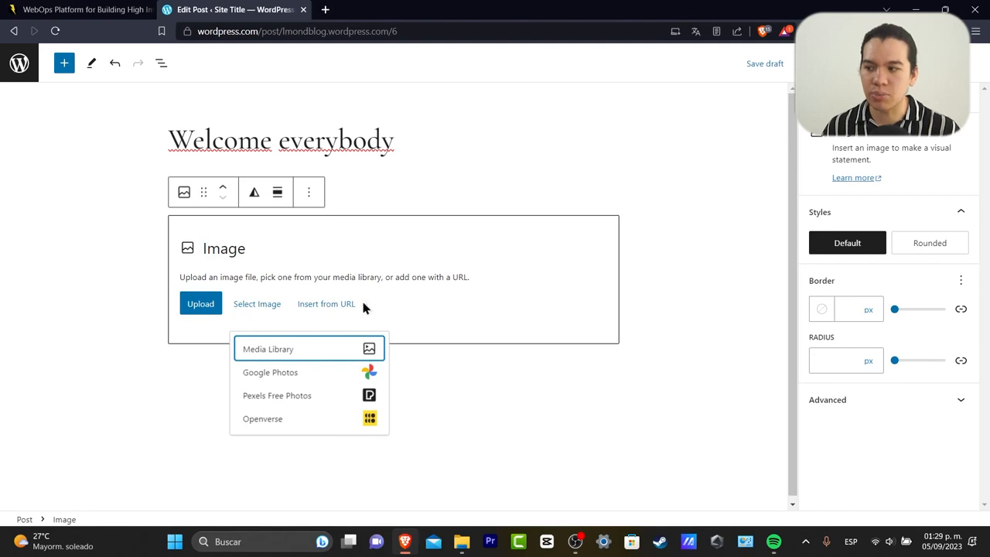
left_click(270, 308)
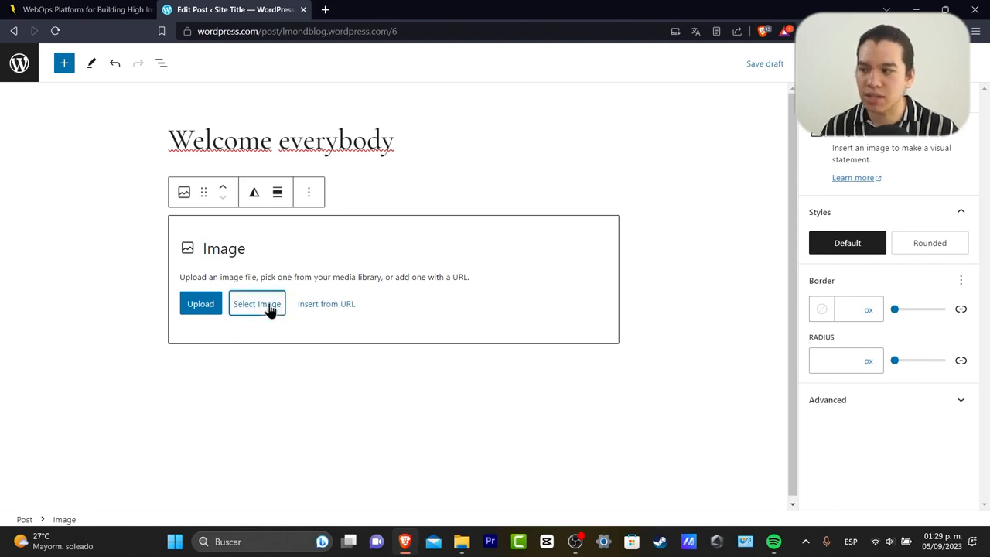
left_click(269, 308)
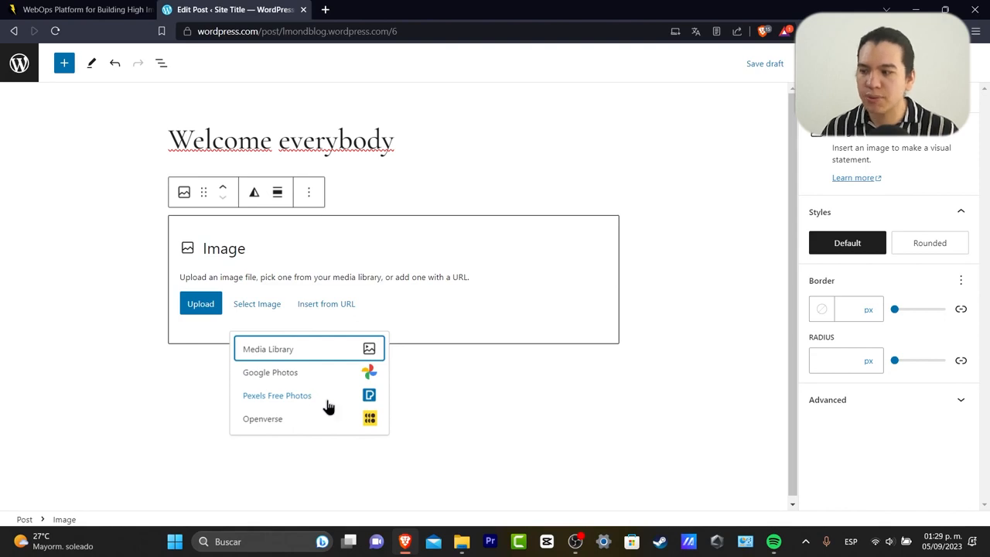
left_click(290, 398)
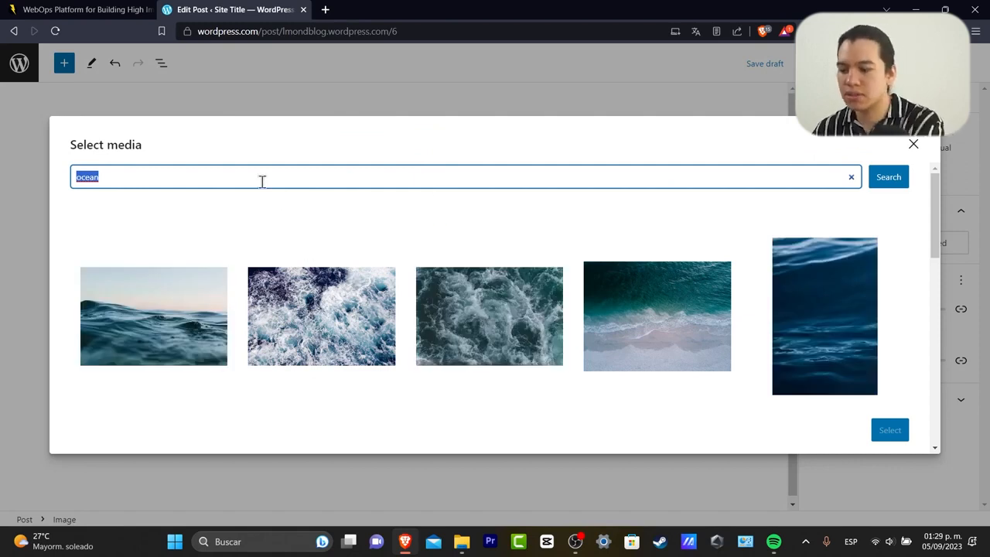
type("fruits")
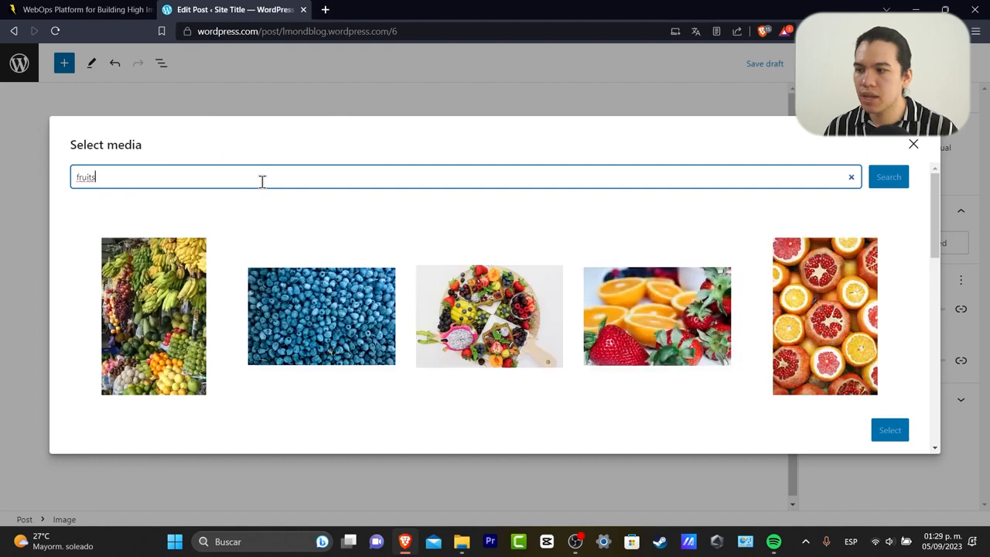
left_click(525, 338)
left_click(889, 430)
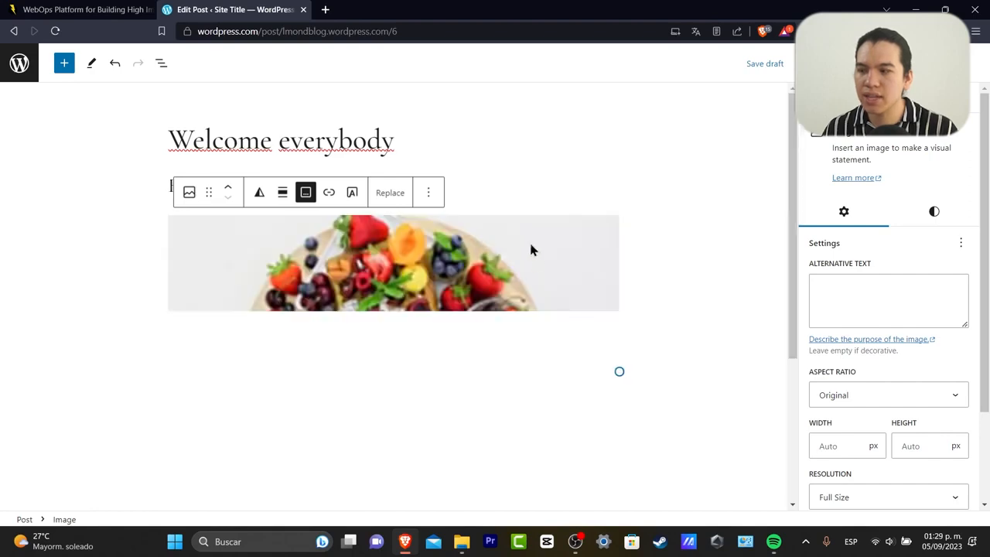
scroll(647, 328, "down", 2)
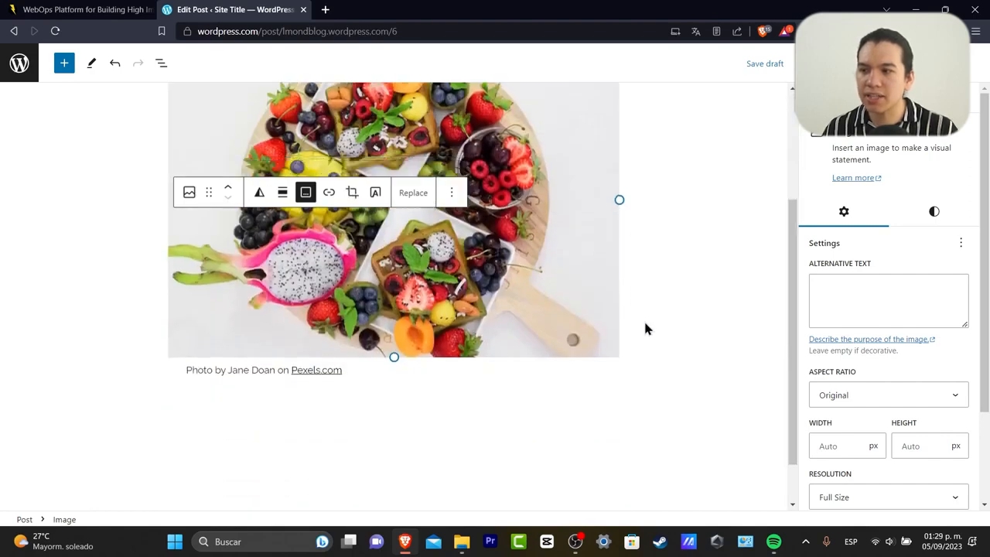
scroll(644, 318, "up", 3)
left_click(669, 314)
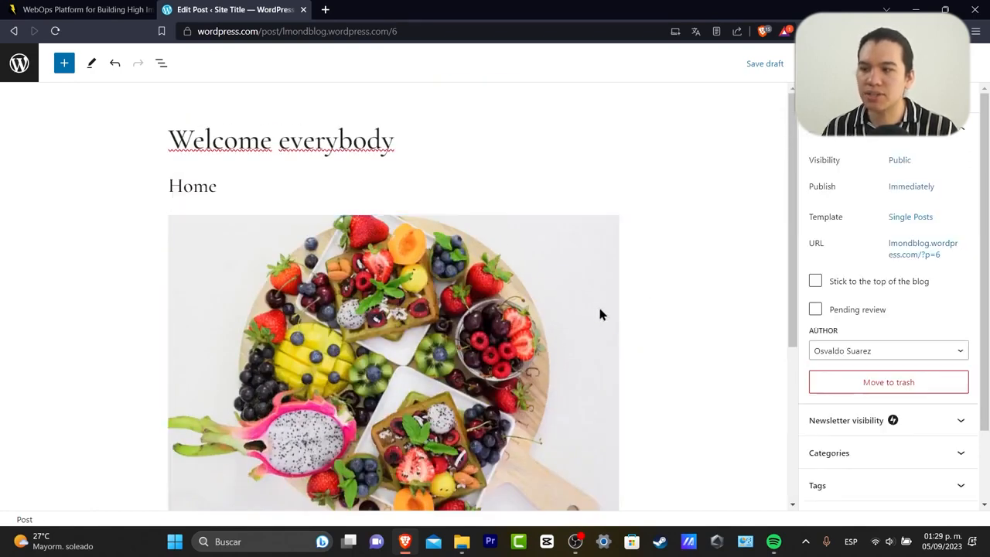
scroll(309, 245, "down", 4)
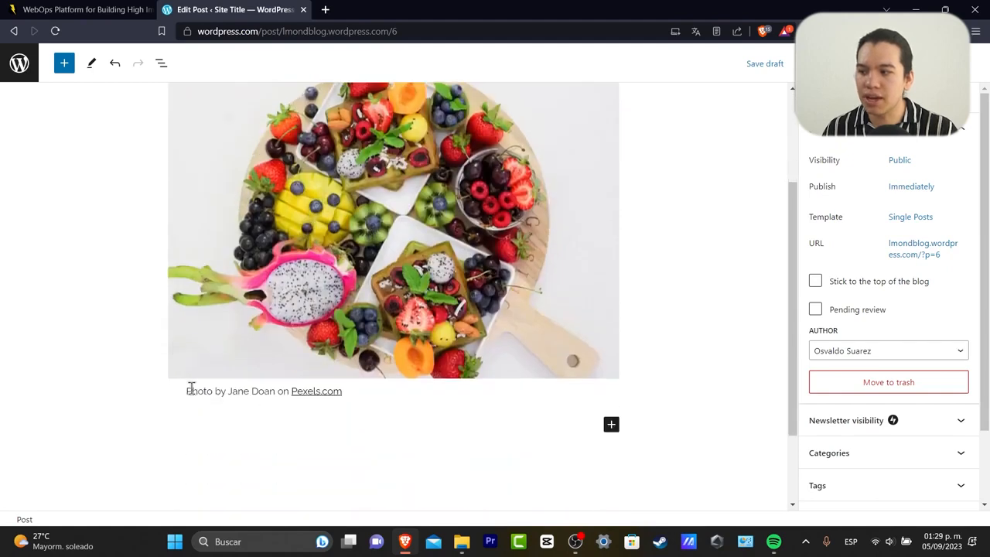
left_click_drag(188, 390, 355, 393)
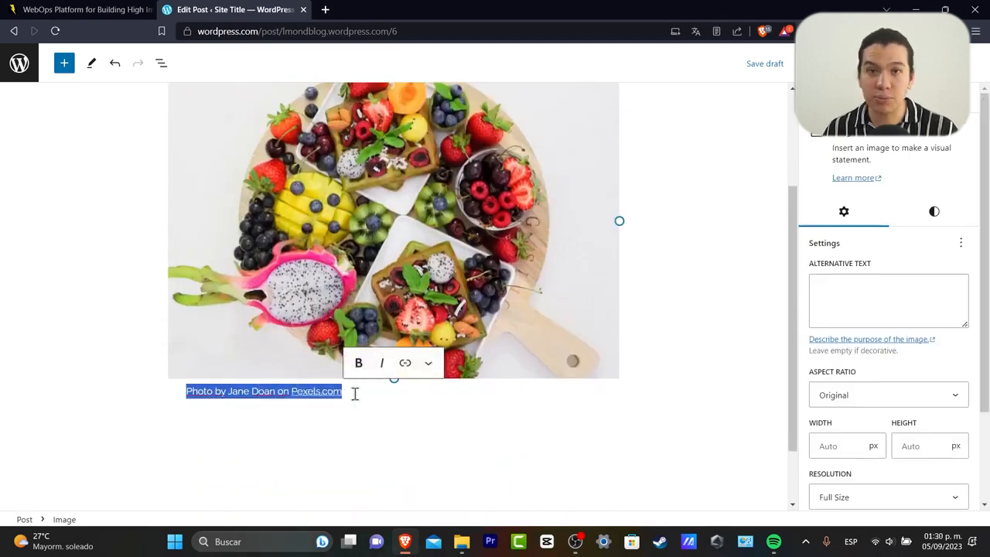
left_click(400, 393)
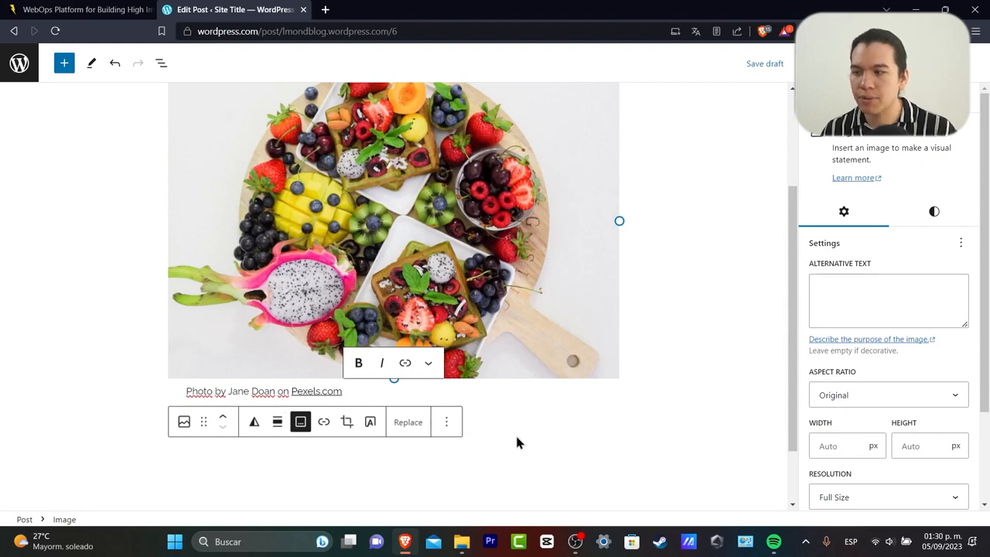
left_click(446, 422)
scroll(697, 437, "up", 2)
left_click(691, 428)
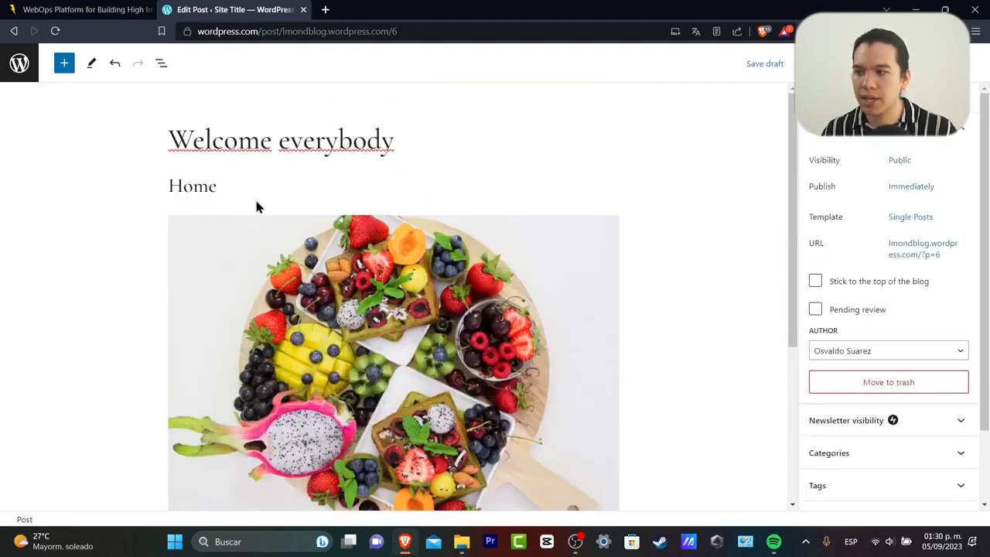
left_click(209, 189)
left_click(542, 372)
scroll(595, 402, "down", 3)
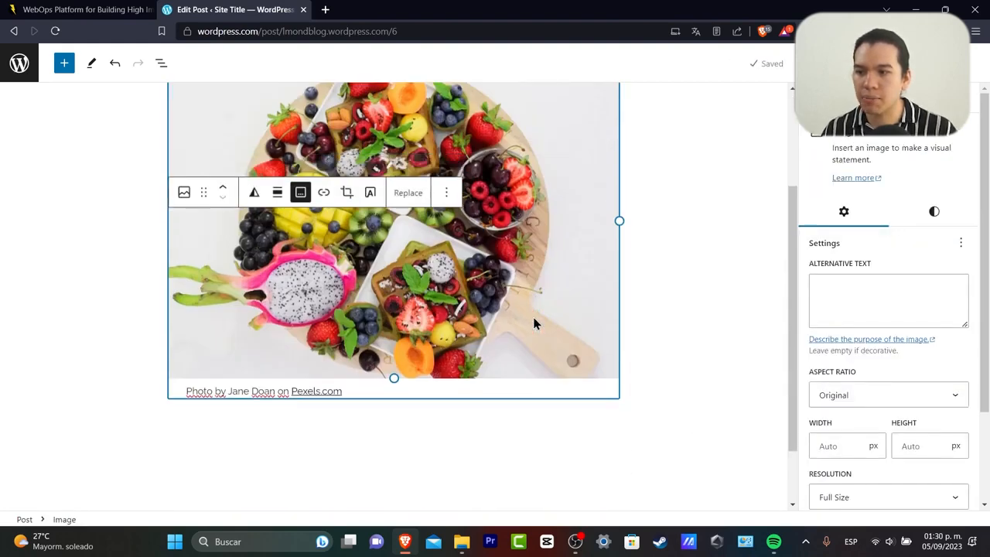
left_click(597, 410)
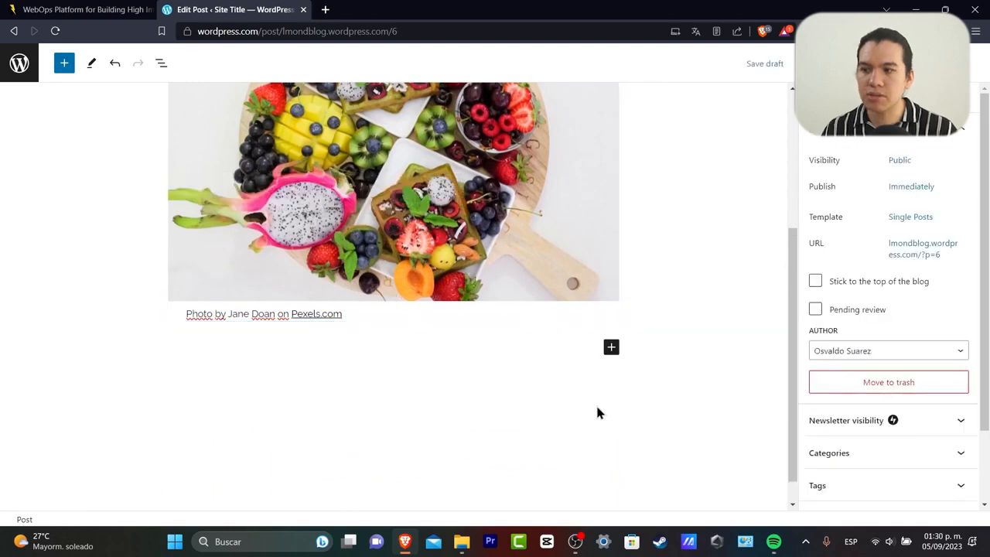
Add a bulleted list under the photo with 'Sugar' as its first item.
left_click(612, 350)
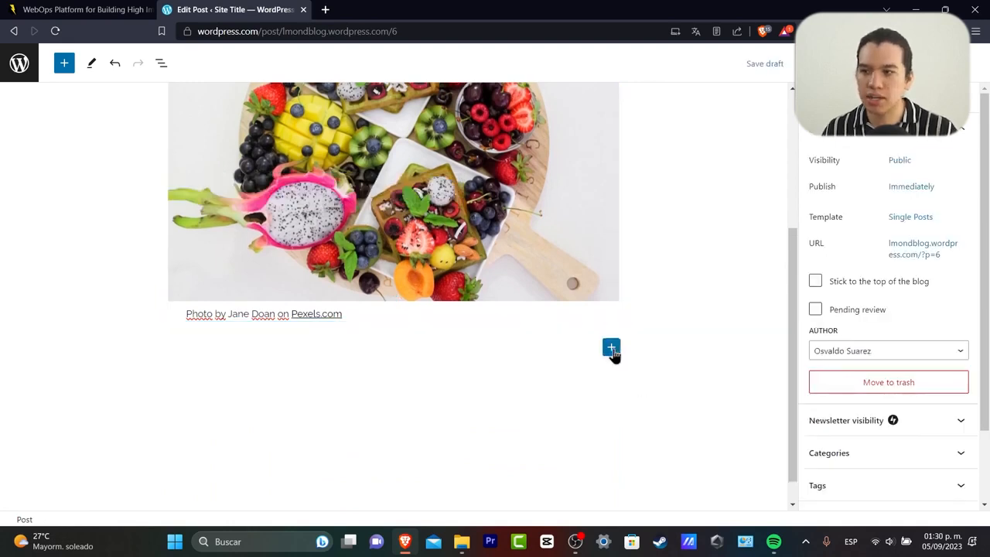
scroll(710, 415, "down", 1)
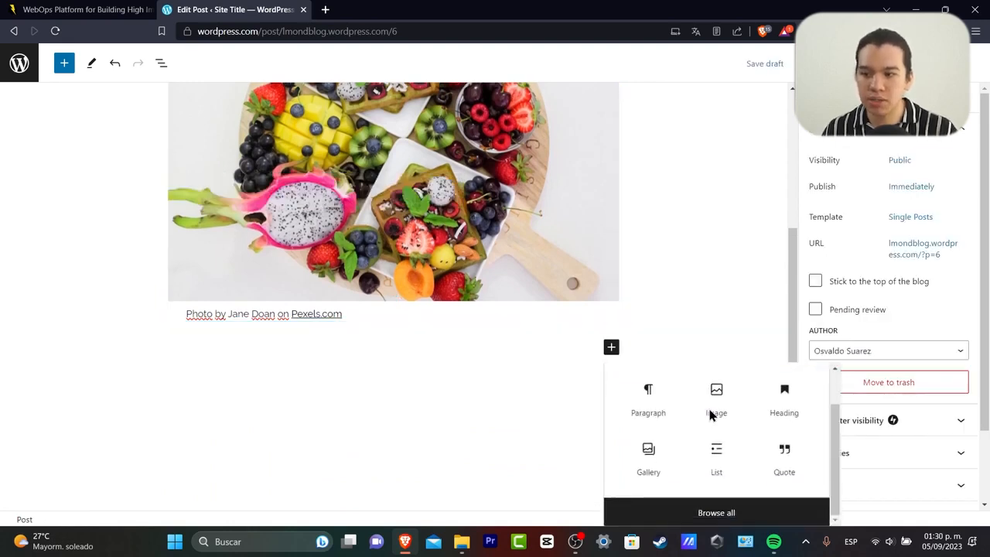
left_click(722, 469)
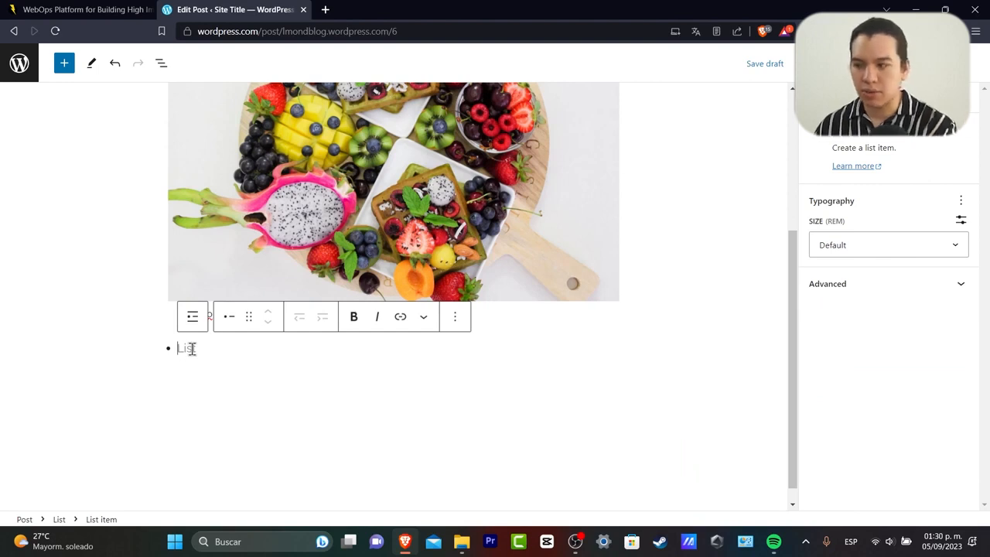
type("Sugar")
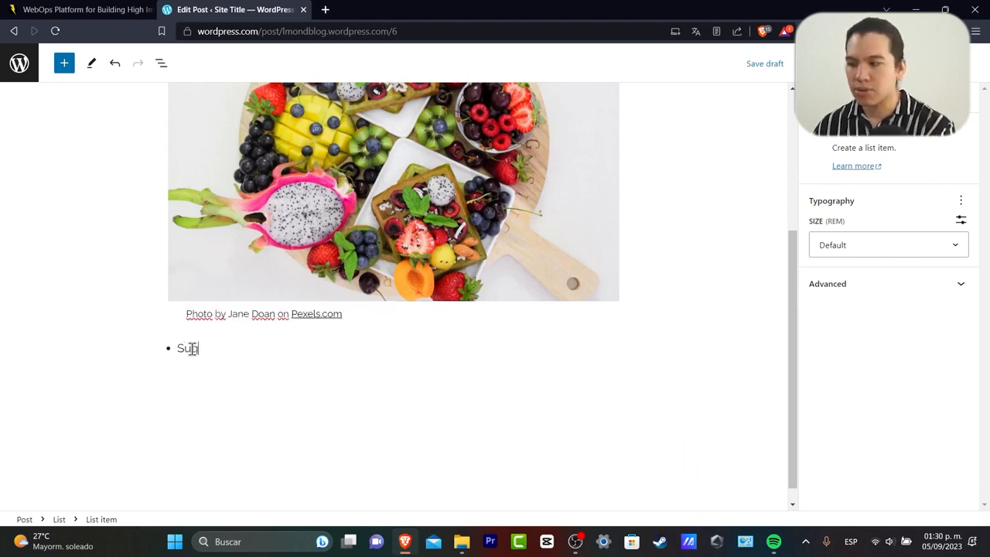
key("Return")
Add 'Tomatoes' and 'Strawberries' as the next bullets, removing the extra empty bullet.
type("Fr")
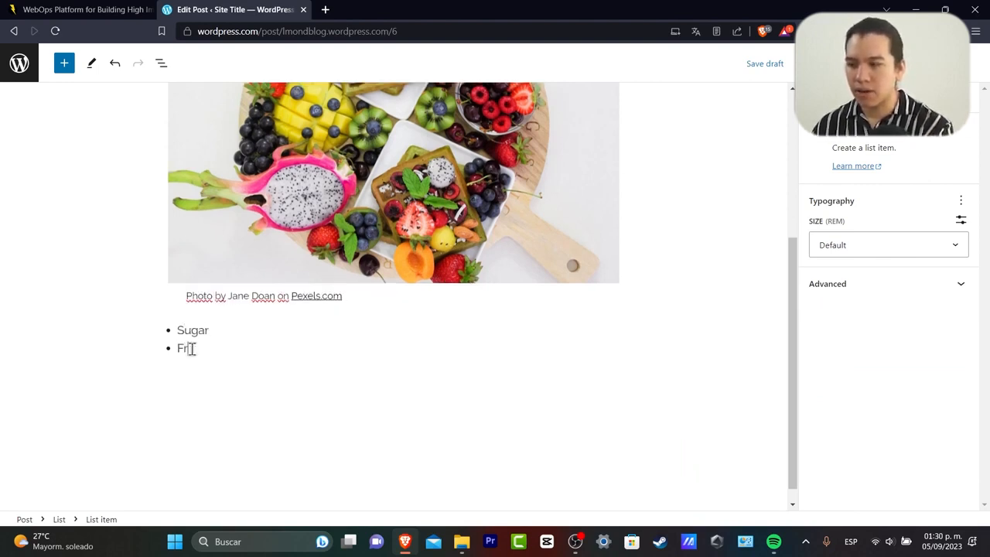
key("BackSpace")
key("BackSpace")
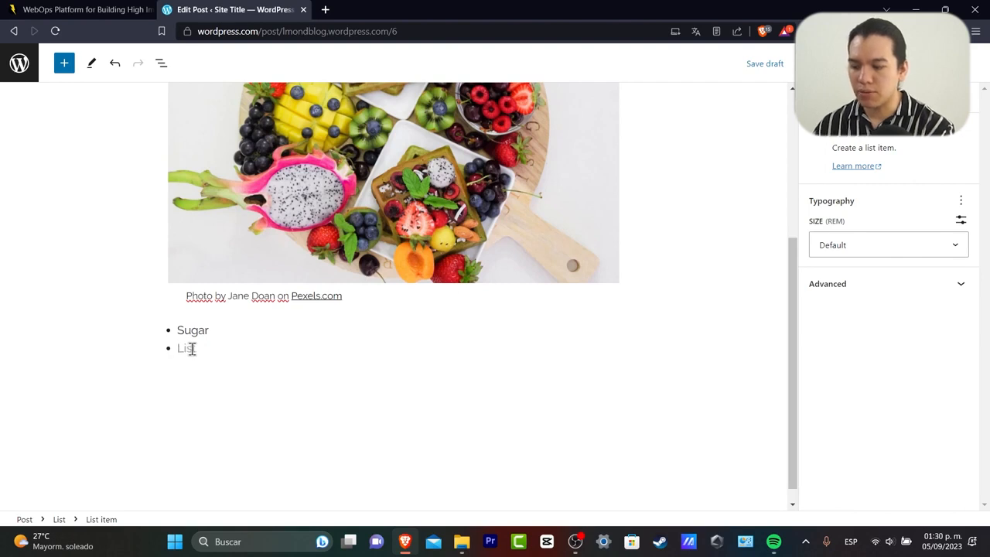
type("Tomato")
key("BackSpace")
type("oes")
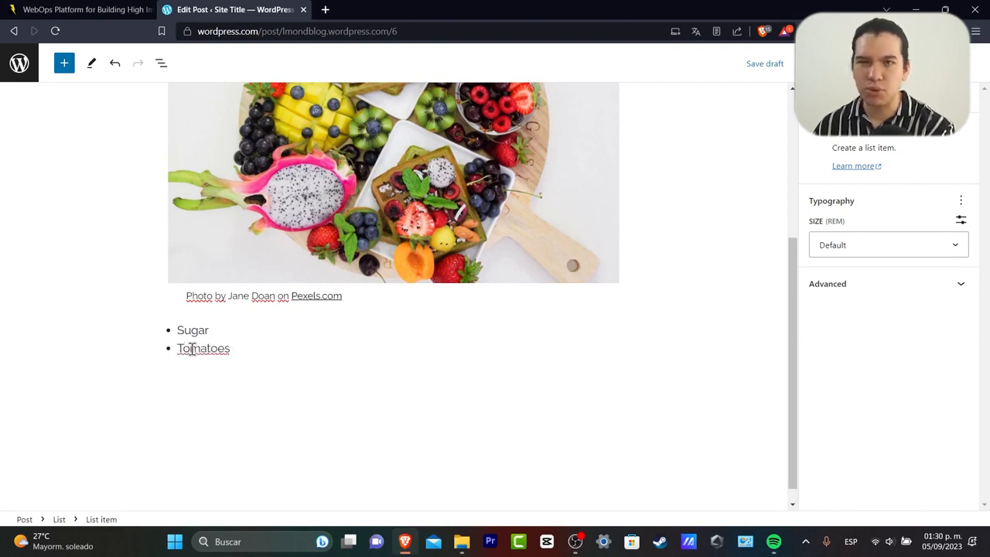
key("Return")
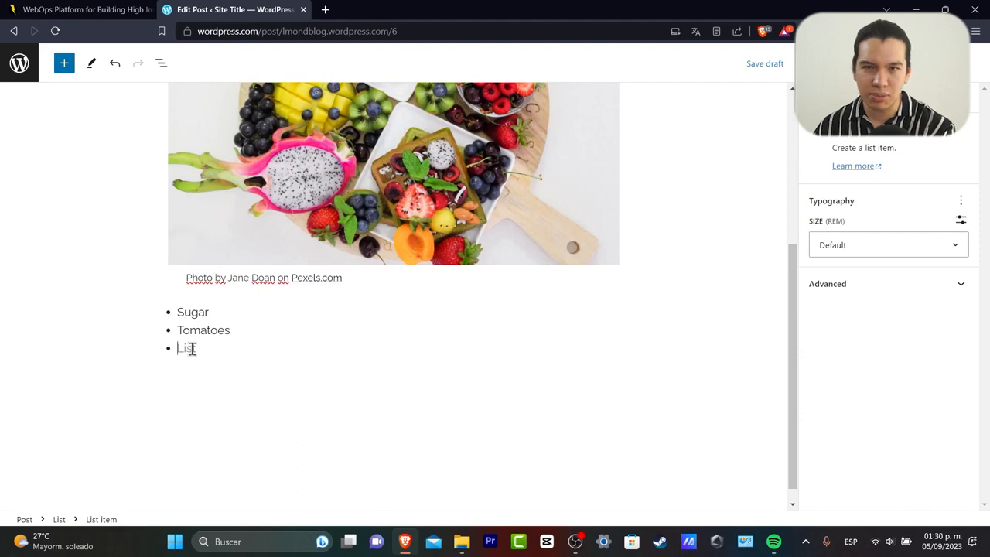
type("Straw")
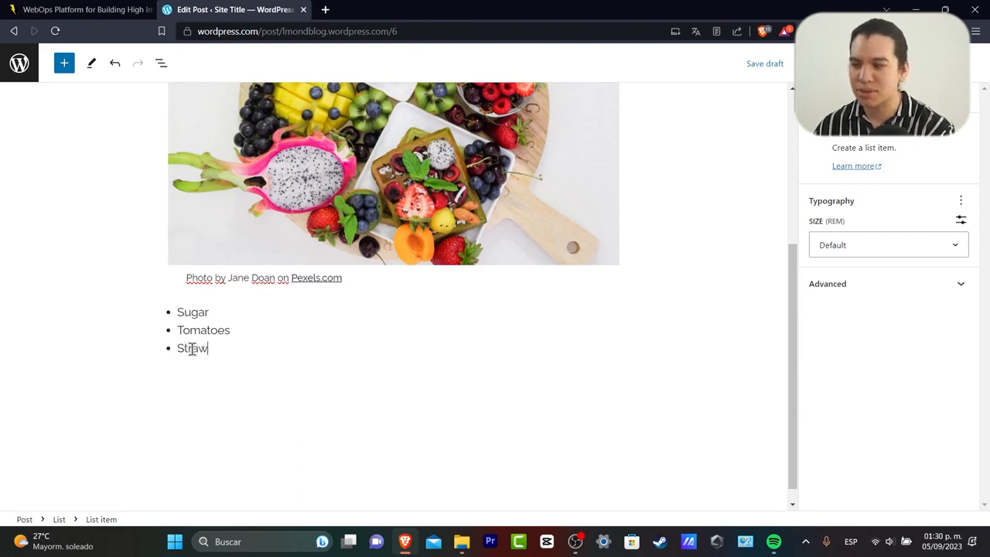
type("berries")
key("Return")
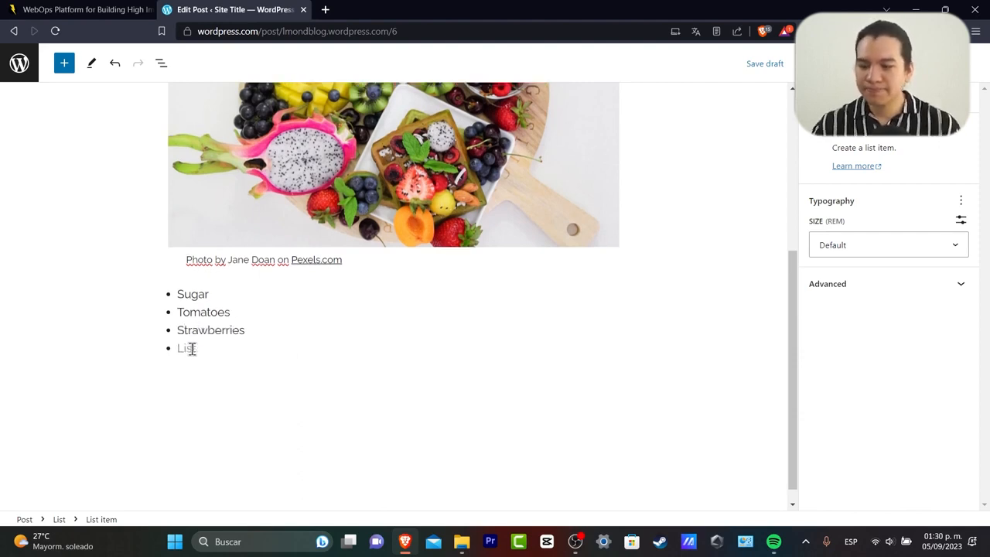
key("BackSpace")
left_click(271, 393)
scroll(414, 424, "up", 5)
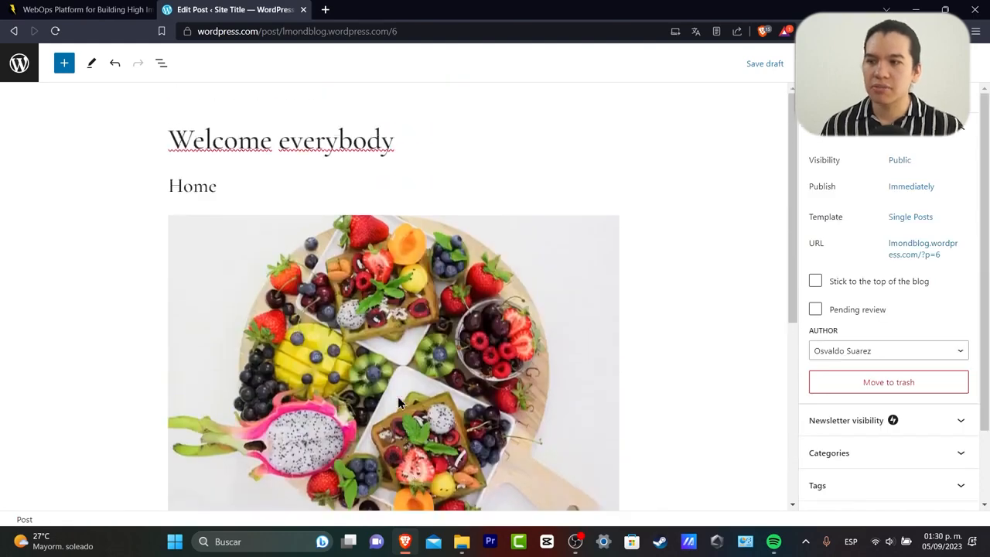
scroll(400, 392, "down", 5)
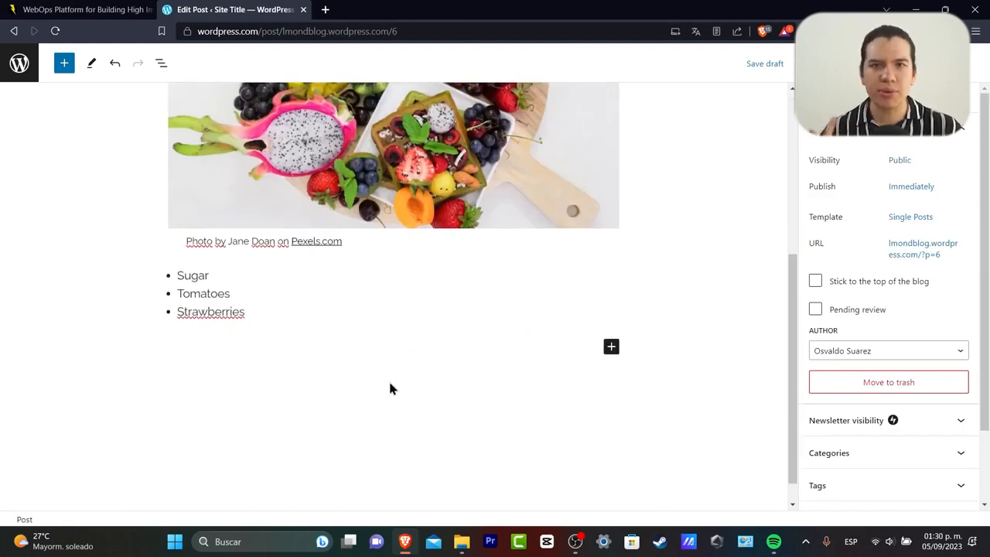
Save the draft, then start publishing to show the pre-publish checks (Public, Immediately).
scroll(407, 348, "up", 5)
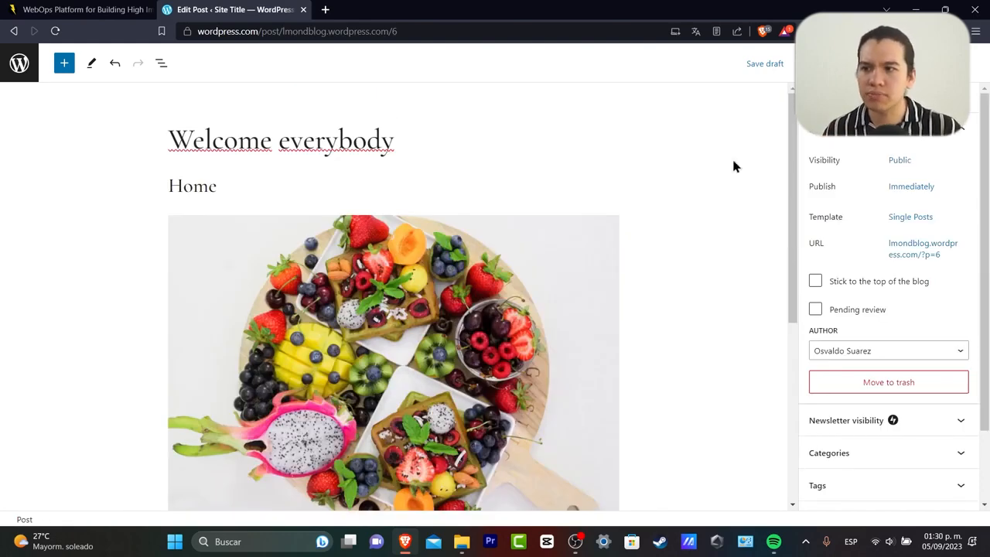
left_click(766, 64)
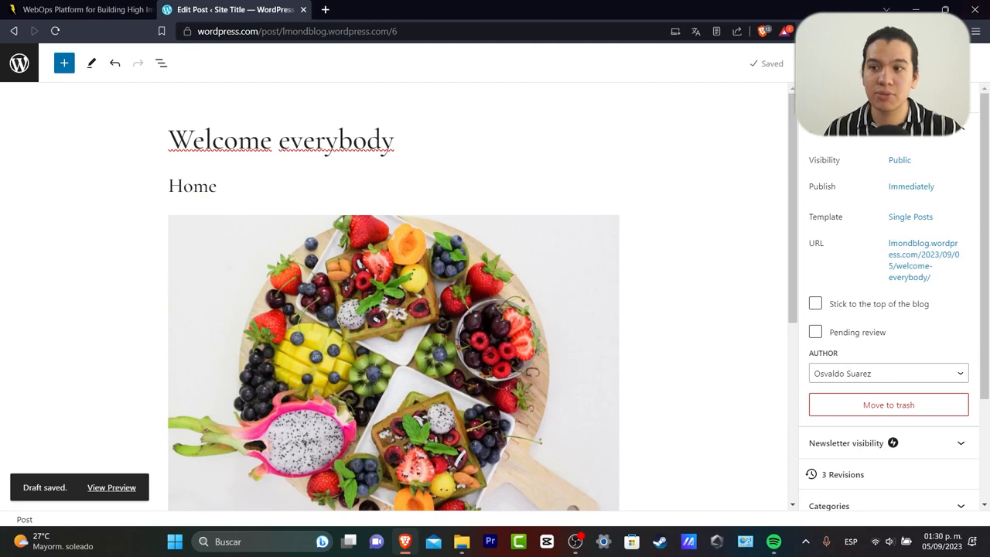
left_click(845, 63)
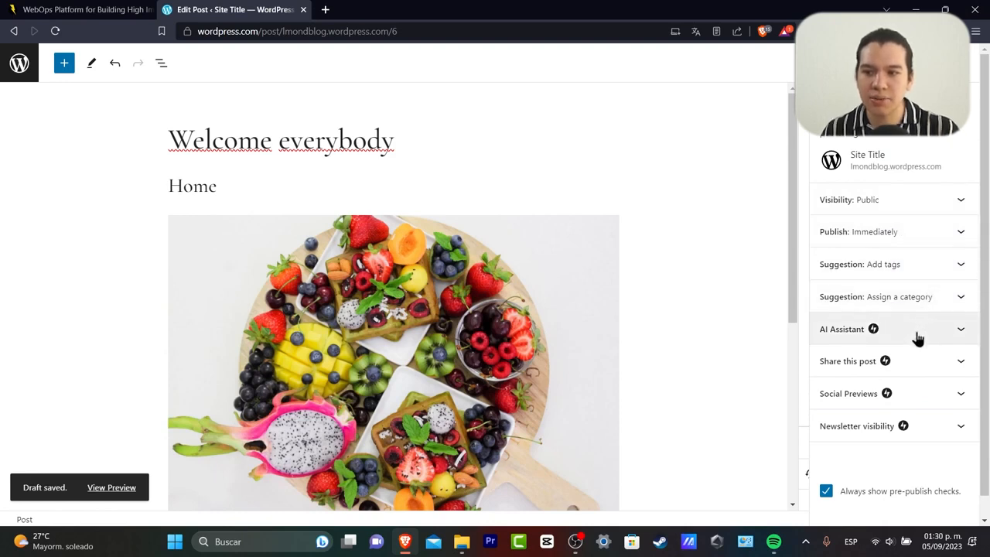
scroll(918, 334, "down", 1)
Add tags 'fruits recepies', 'fruits', 'lmond fruits' and 'blog for creating food with fruits'.
scroll(911, 325, "up", 1)
left_click(899, 277)
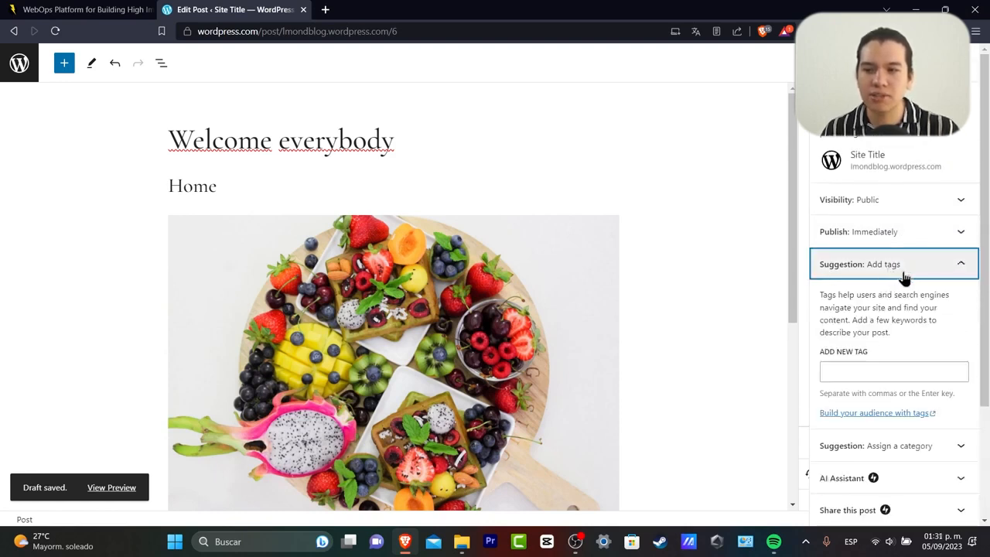
left_click(901, 368)
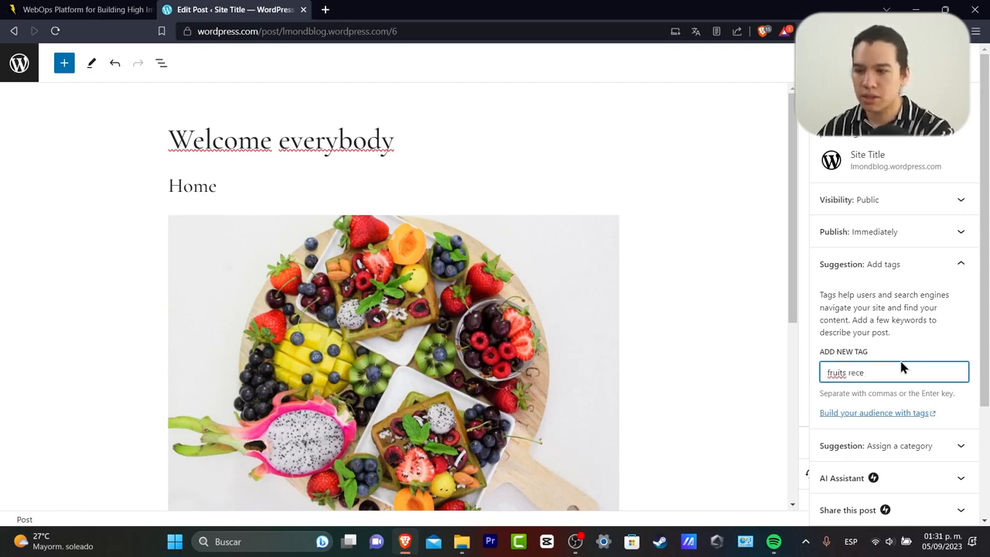
type("s")
key("Return")
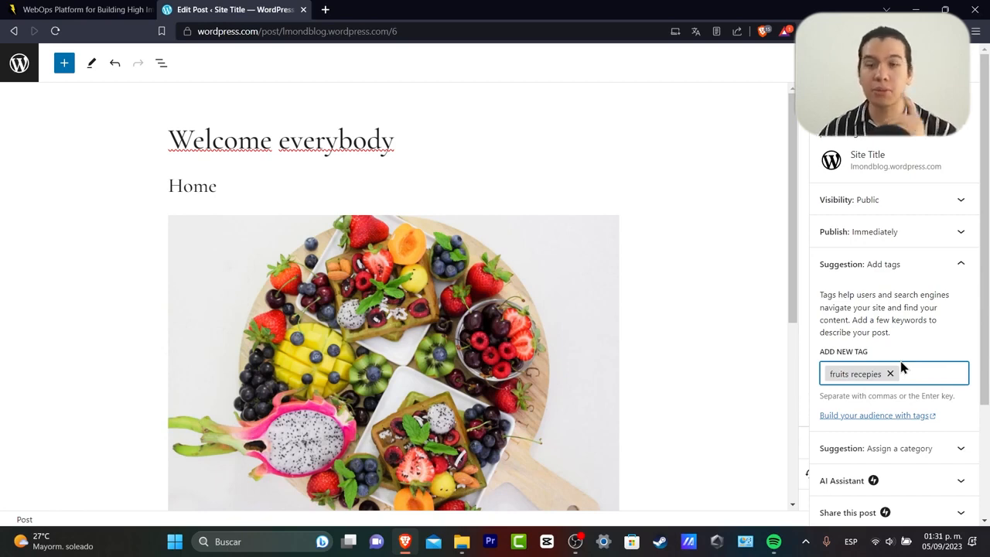
type("fruits")
key("Return")
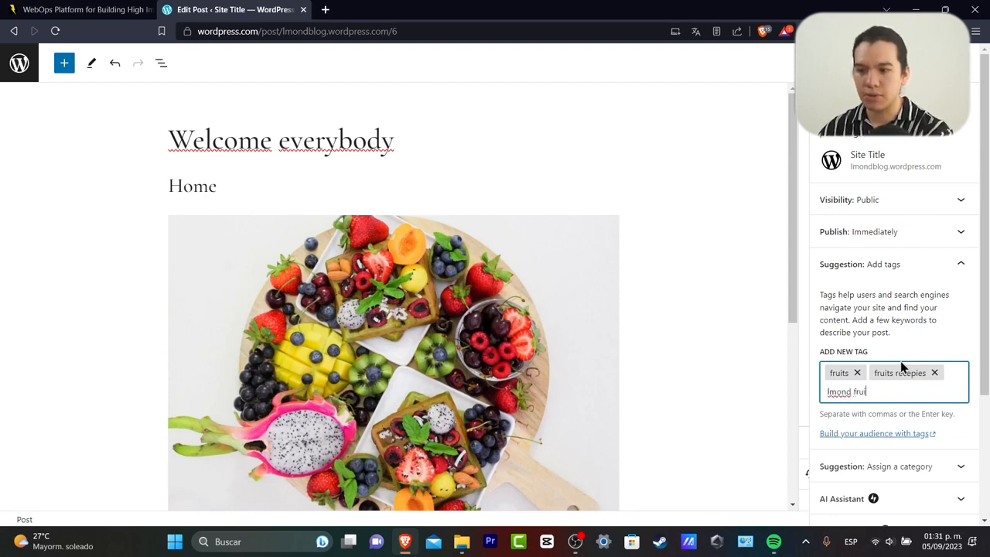
type("ts")
key("Return")
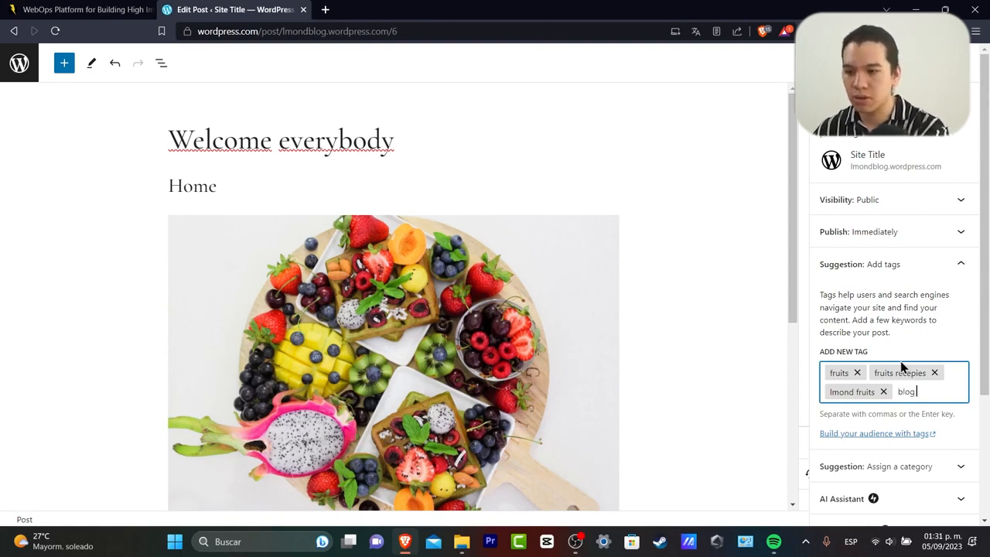
type("blog for creating foo")
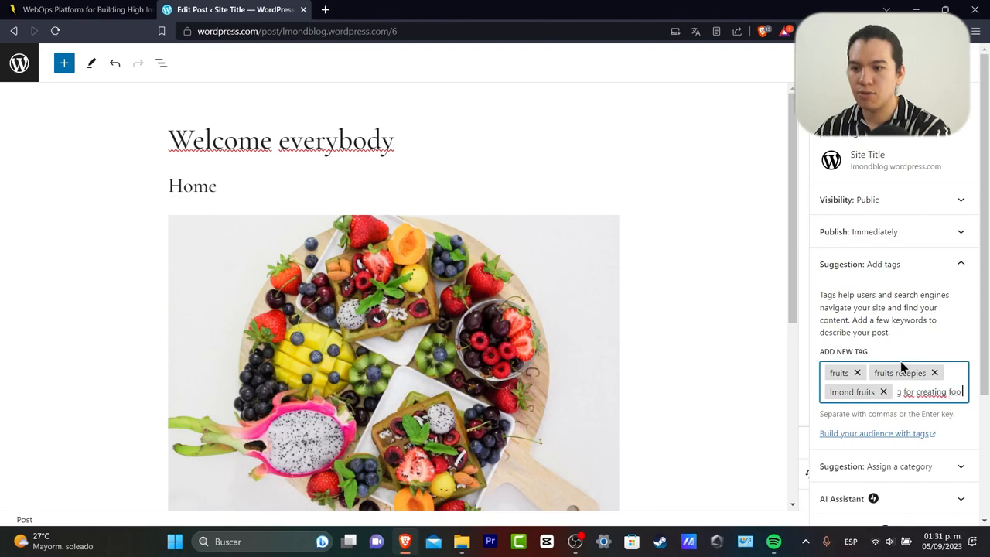
type("d with")
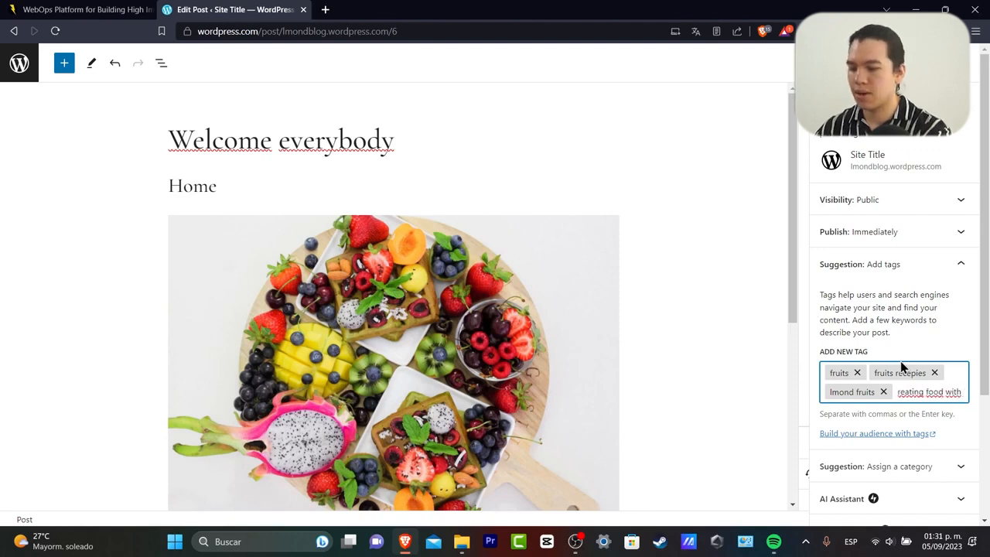
type(" fruits")
key("Return")
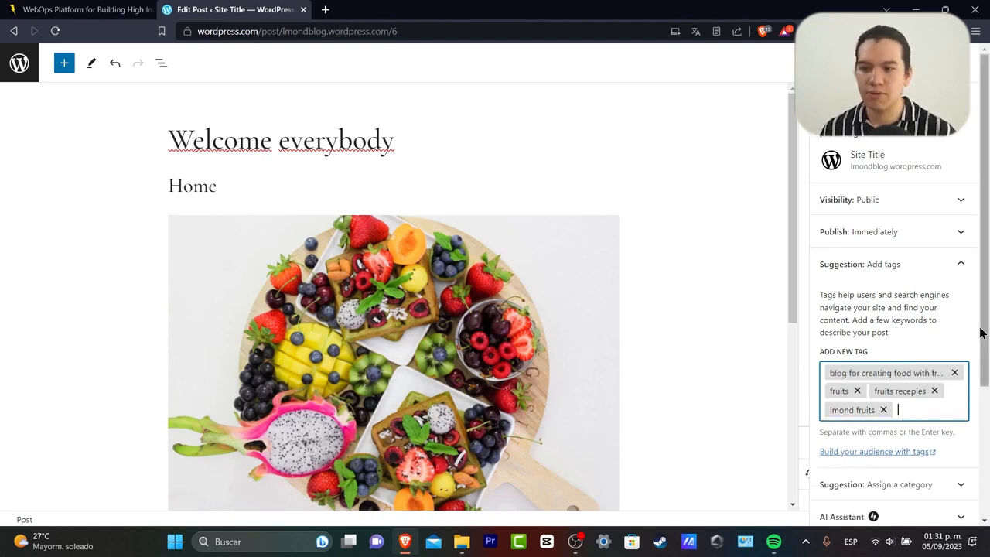
scroll(921, 302, "down", 2)
Draft a 'Recepies' category with parent Uncategorized, then close the form without adding it.
left_click(921, 344)
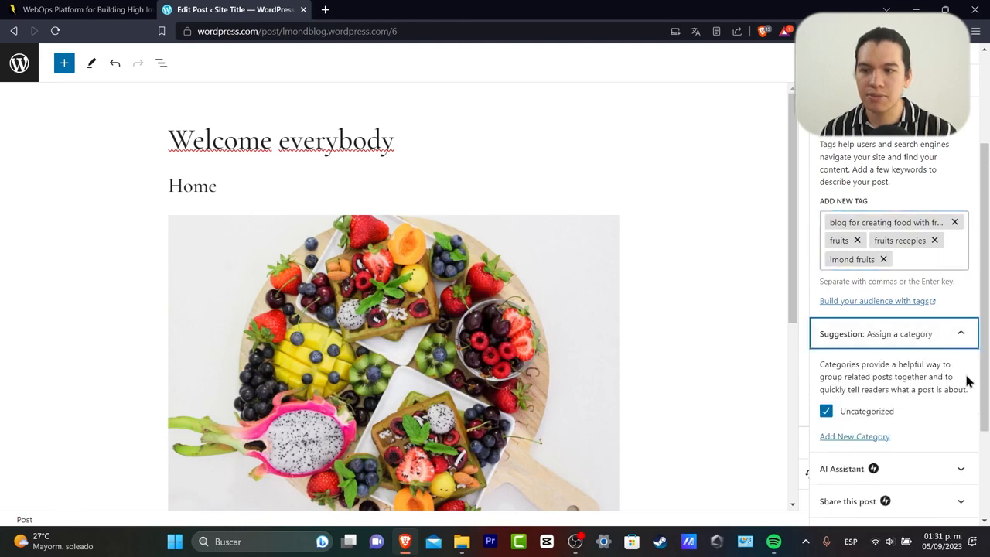
scroll(935, 398, "down", 2)
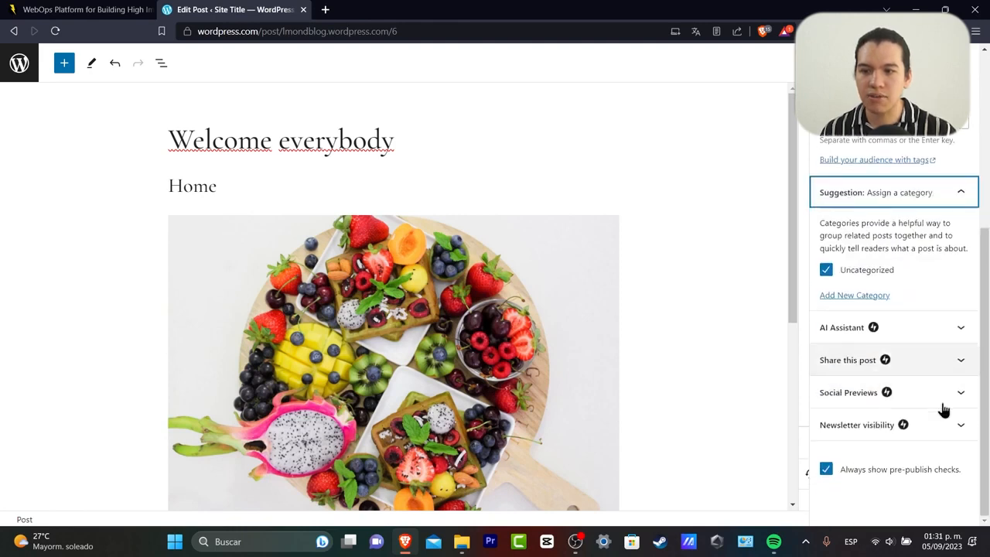
left_click(875, 299)
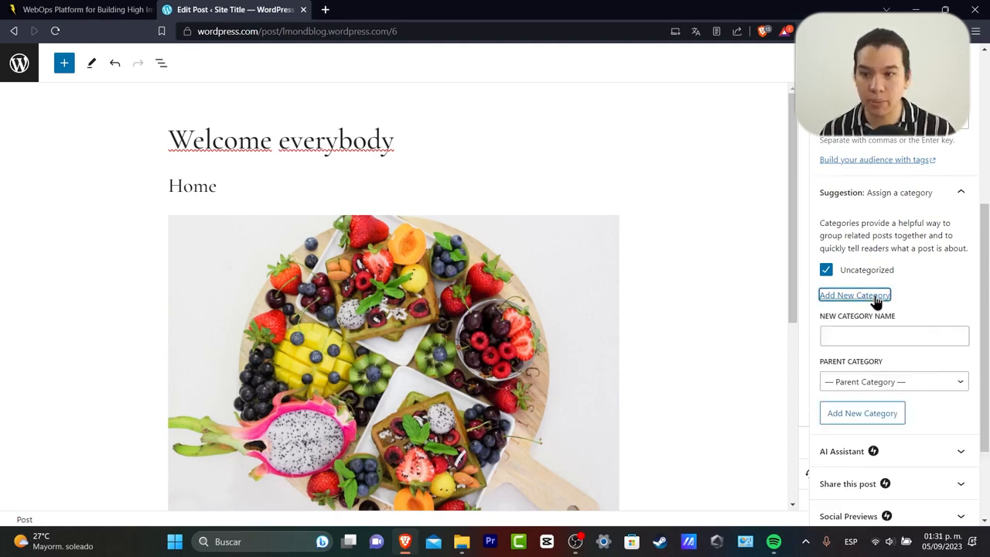
left_click(913, 331)
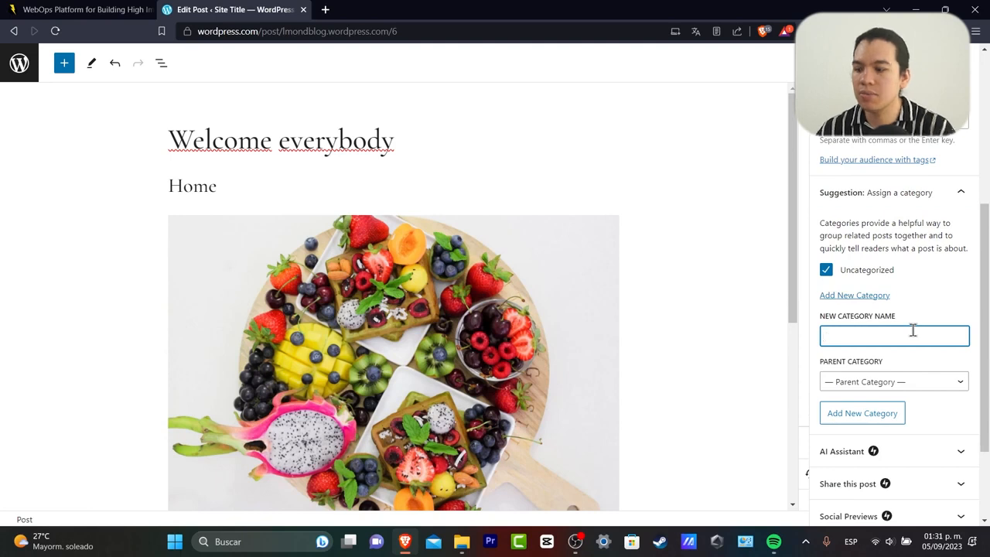
type("Recepies")
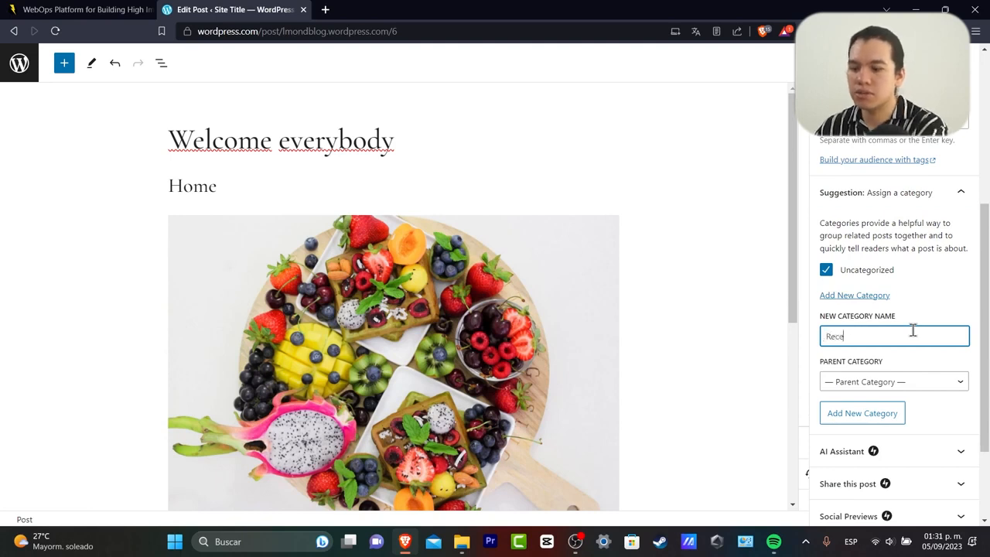
left_click(928, 381)
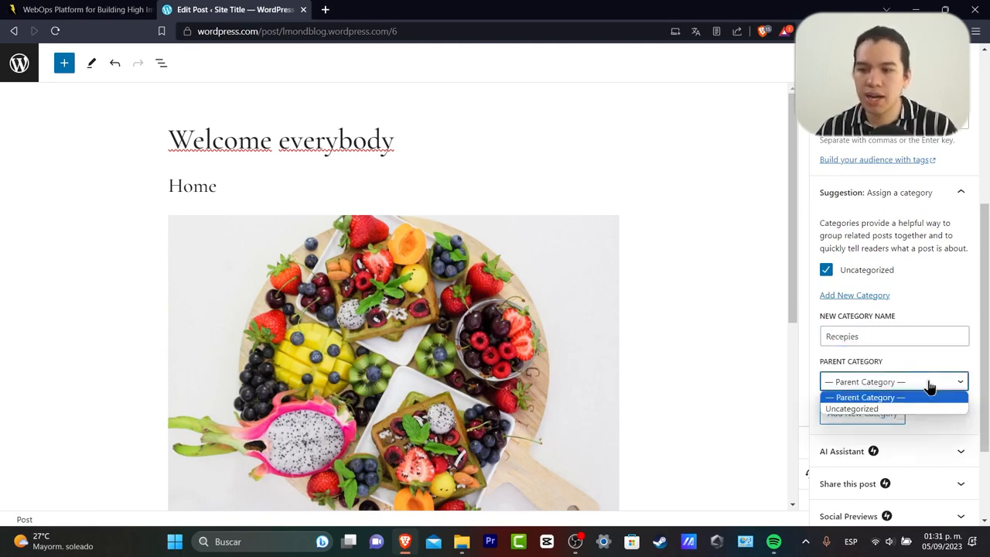
left_click(922, 410)
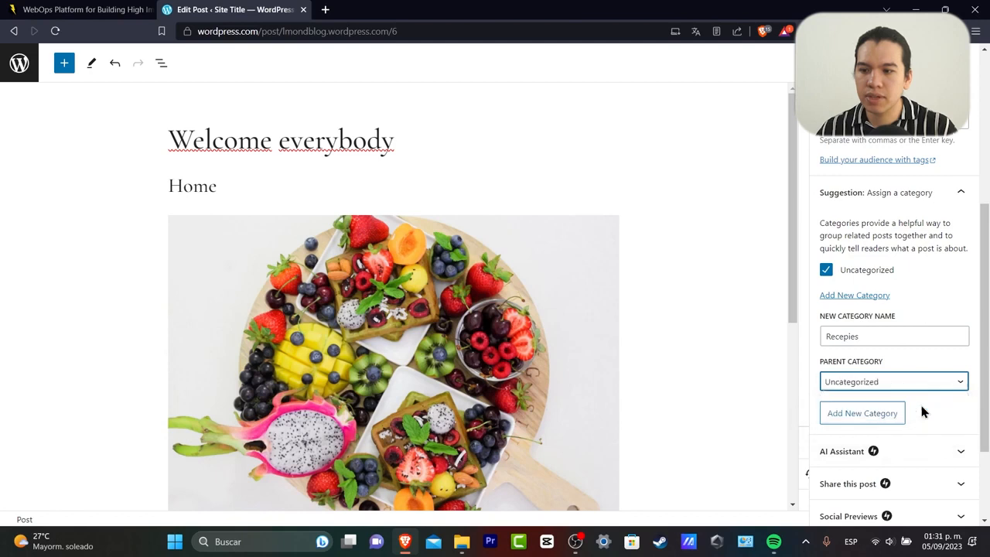
left_click(872, 298)
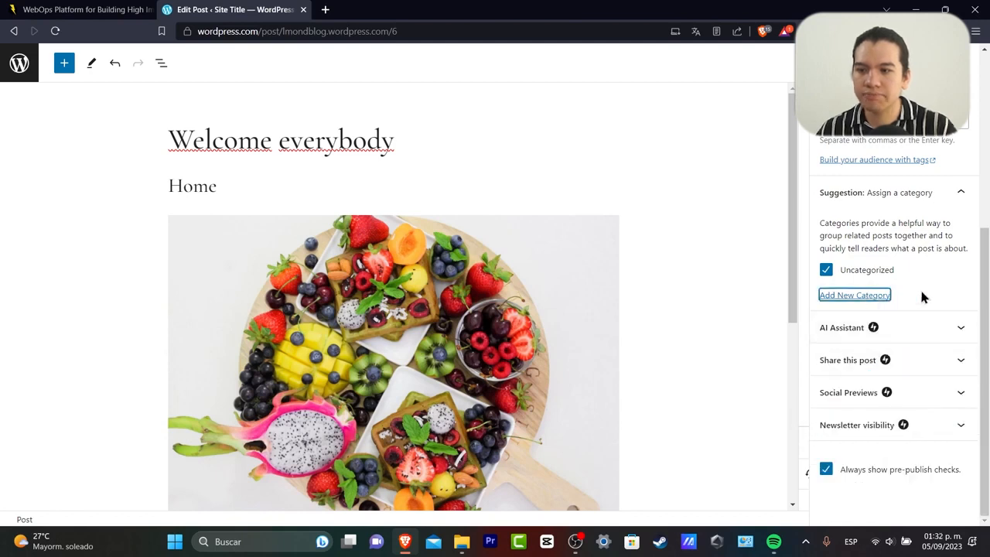
scroll(931, 161, "up", 4)
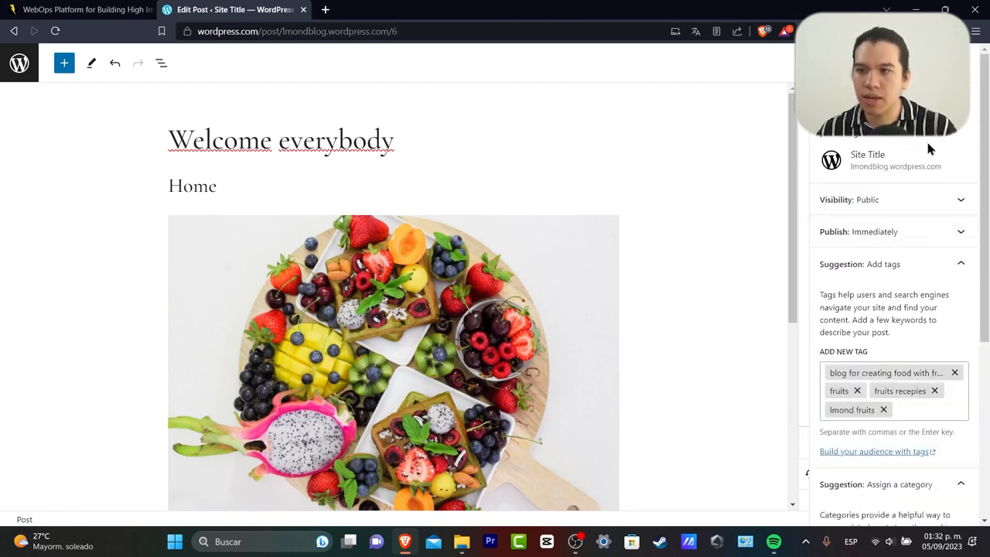
left_click(856, 62)
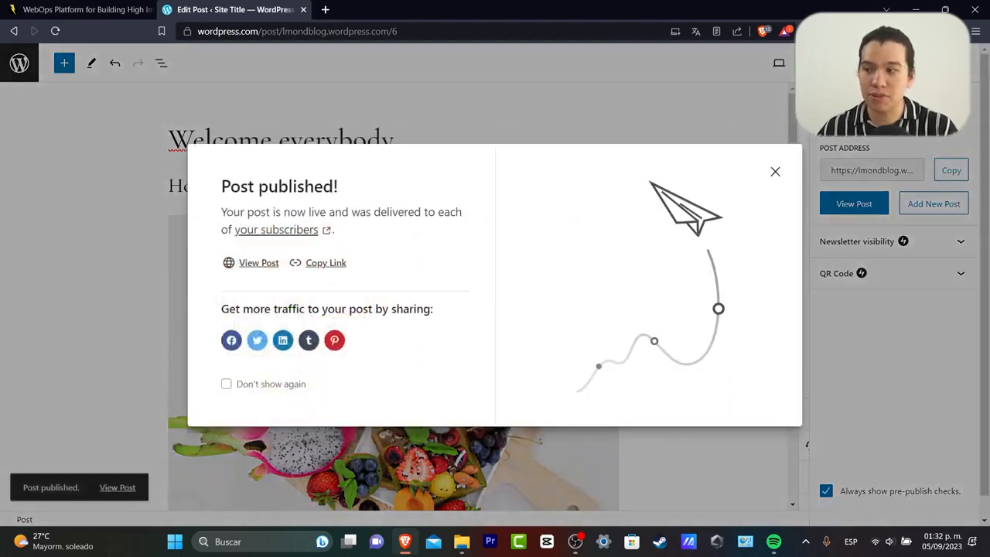
left_click(268, 264)
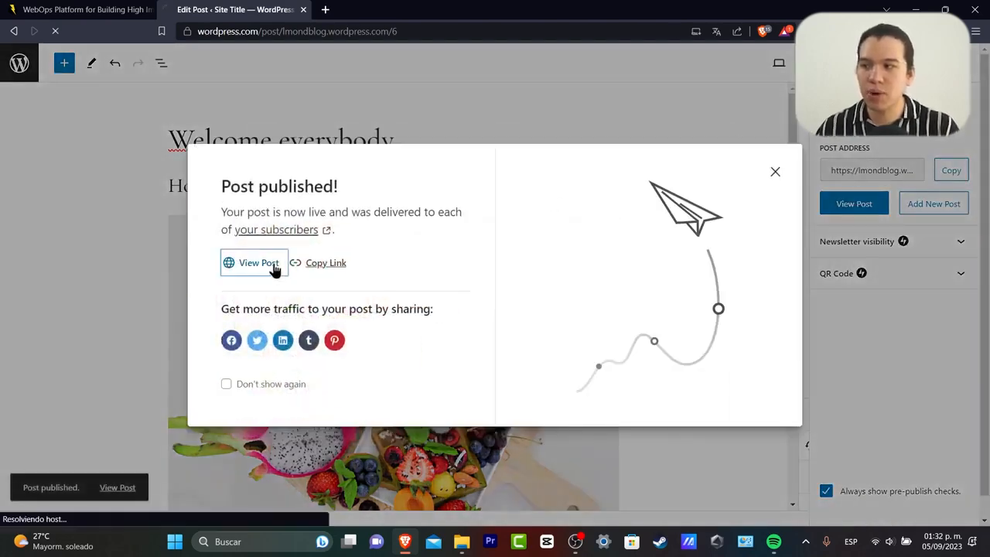
scroll(551, 232, "down", 10)
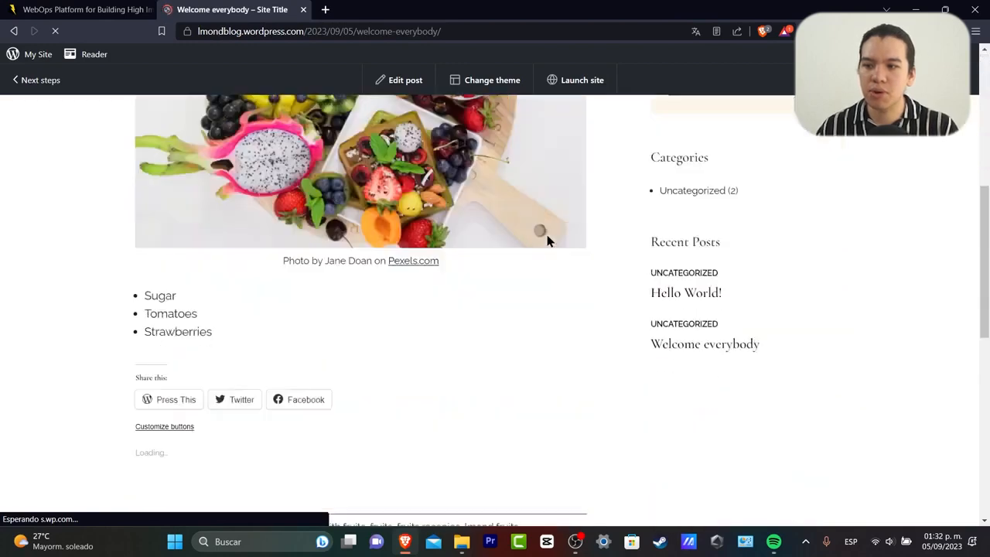
scroll(546, 231, "up", 10)
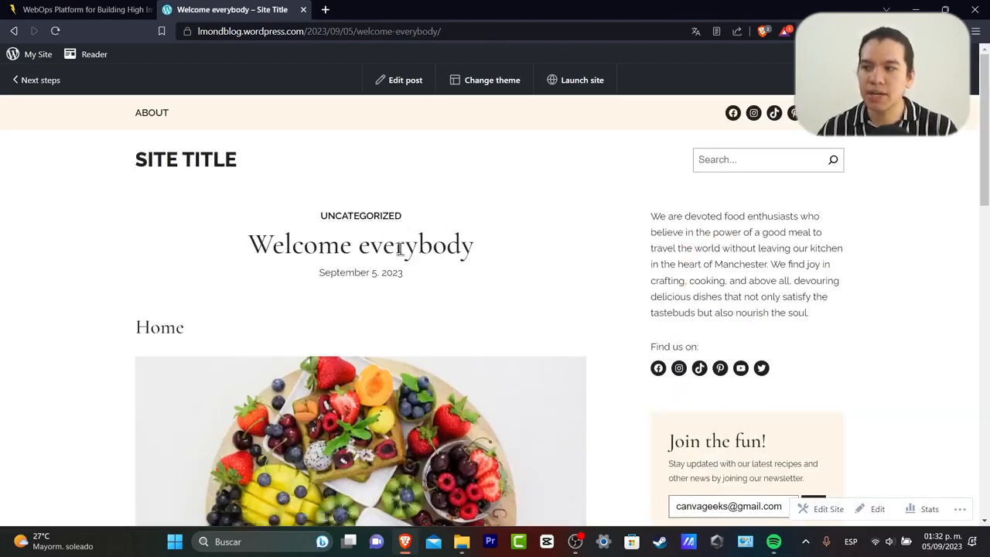
left_click_drag(147, 327, 177, 327)
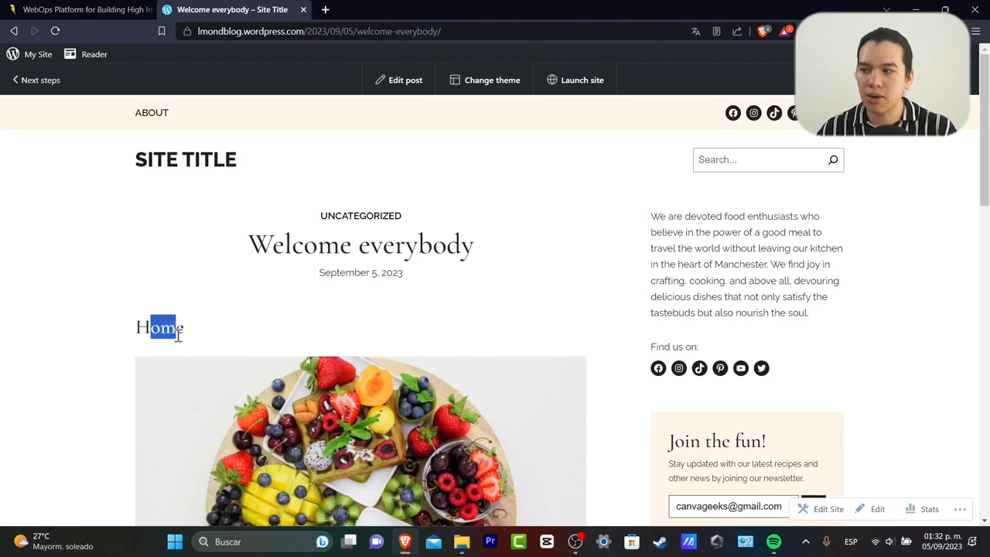
scroll(232, 317, "down", 7)
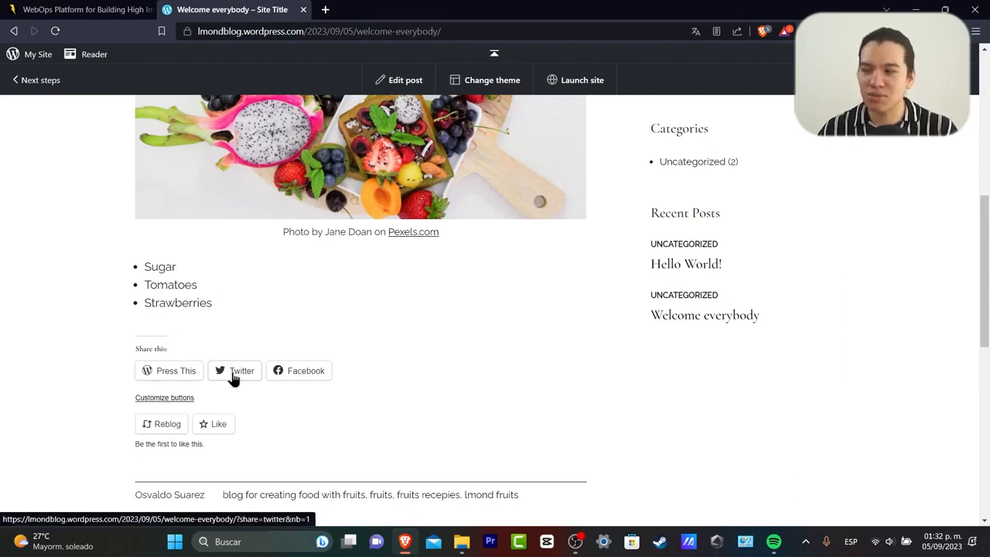
scroll(669, 380, "up", 5)
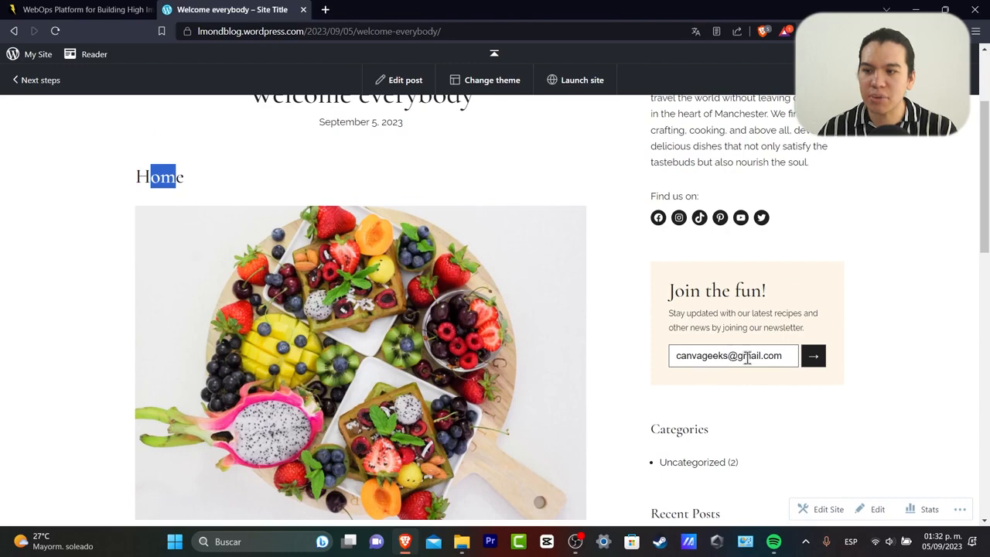
scroll(745, 353, "down", 3)
scroll(734, 317, "up", 4)
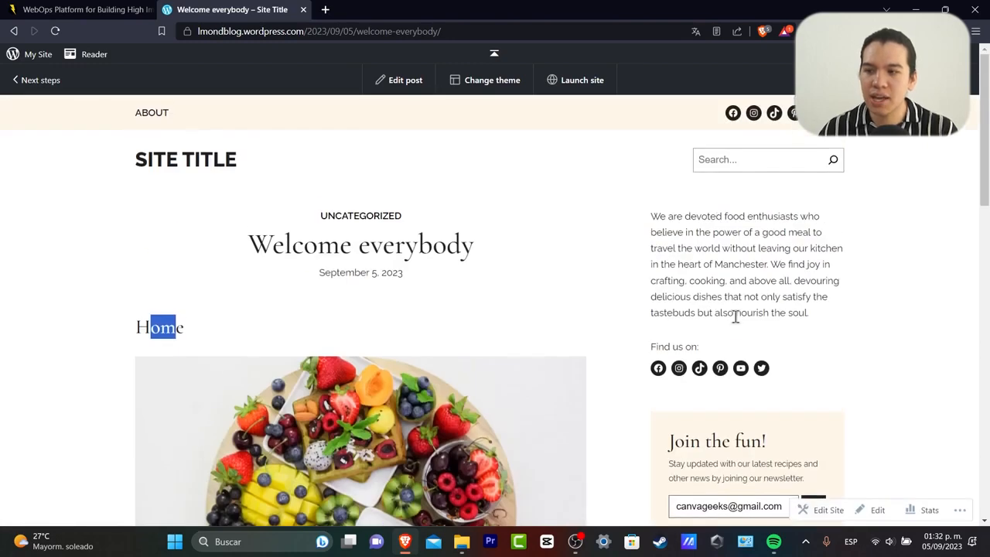
left_click_drag(691, 216, 846, 314)
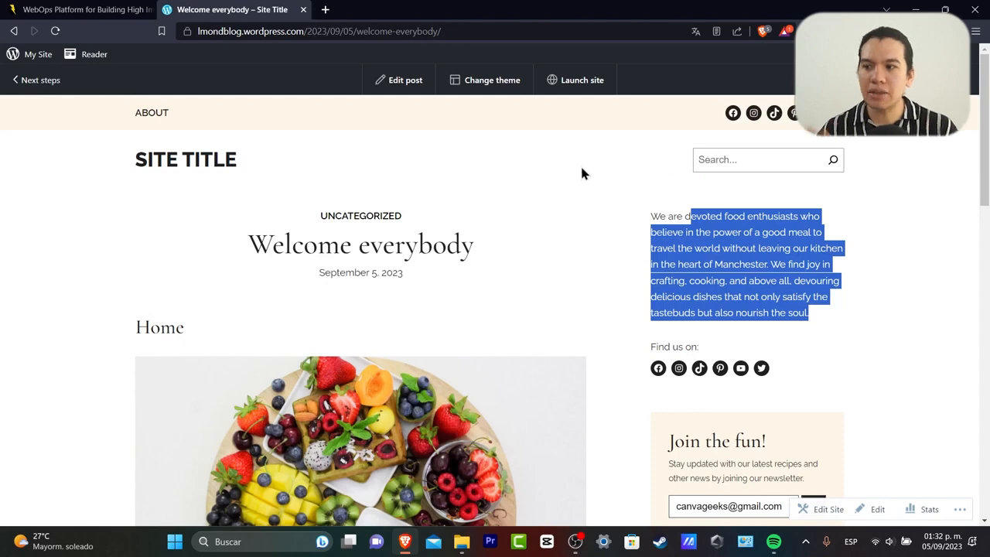
Open Edit site design from Next steps and scroll through the Main Dishes, Lunch and Ice Pops sections.
left_click(49, 81)
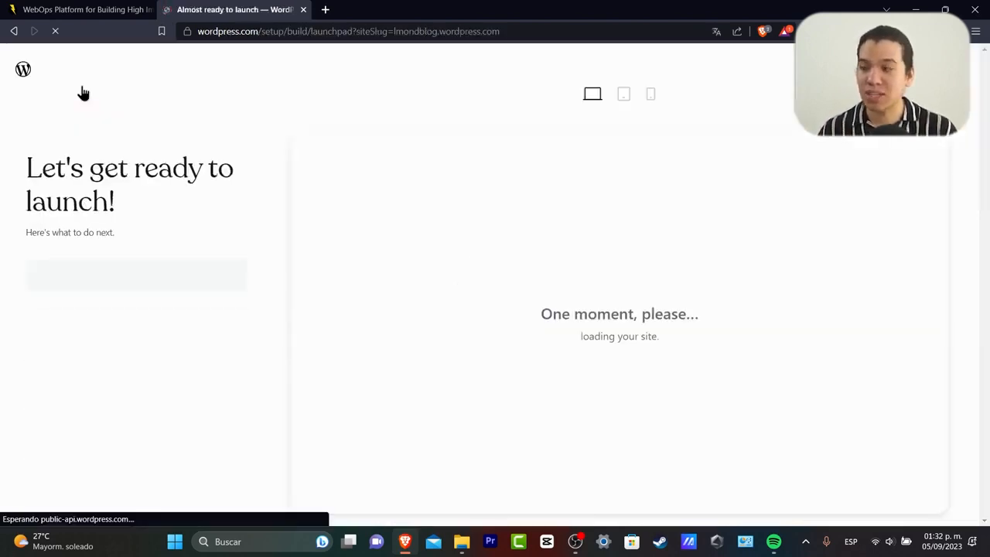
scroll(244, 263, "down", 1)
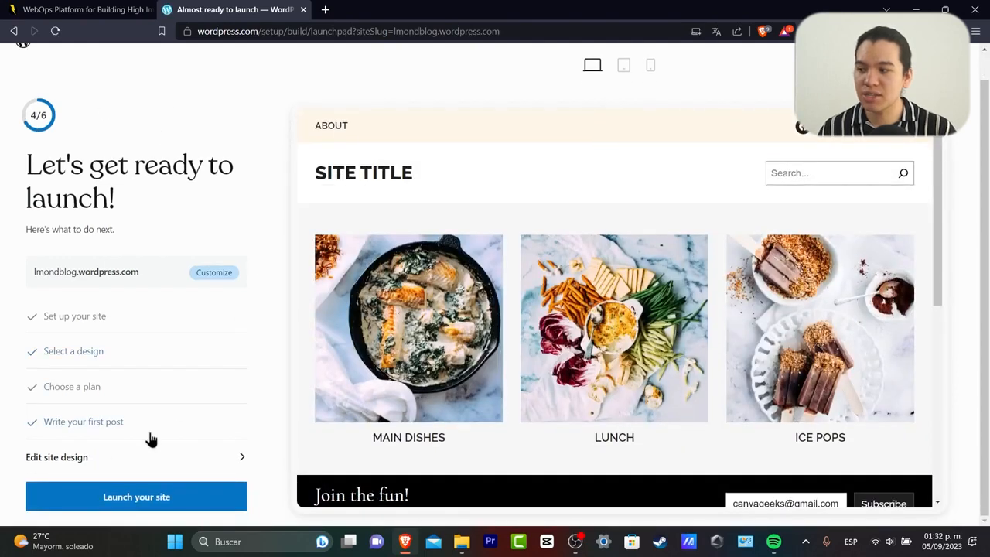
left_click(97, 460)
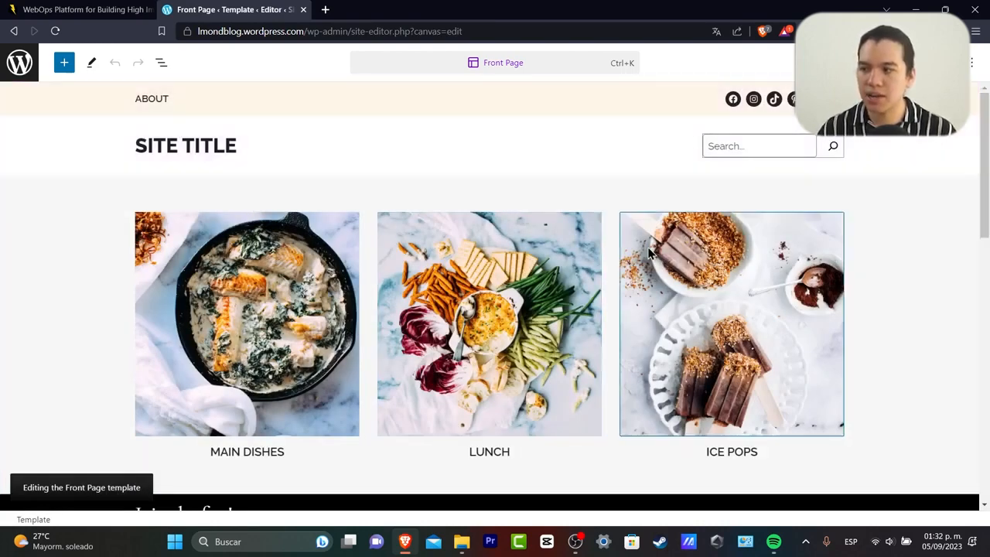
scroll(455, 293, "down", 2)
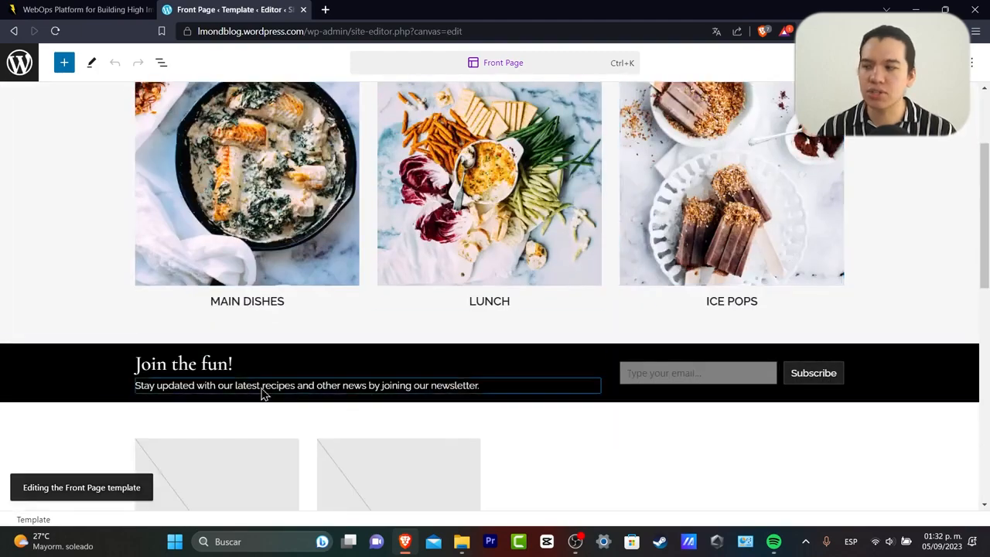
scroll(313, 363, "down", 2)
scroll(313, 363, "down", 2)
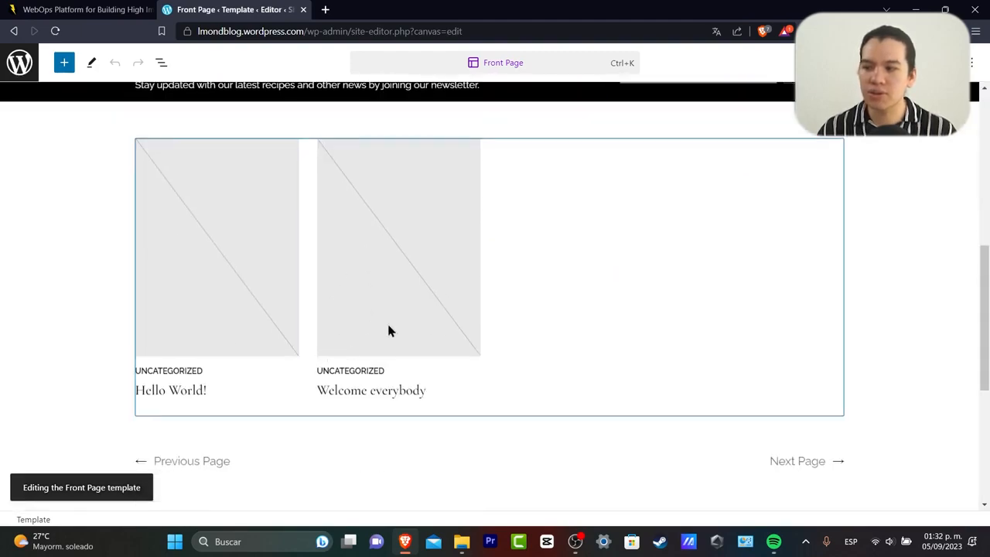
scroll(454, 349, "down", 1)
scroll(433, 340, "up", 3)
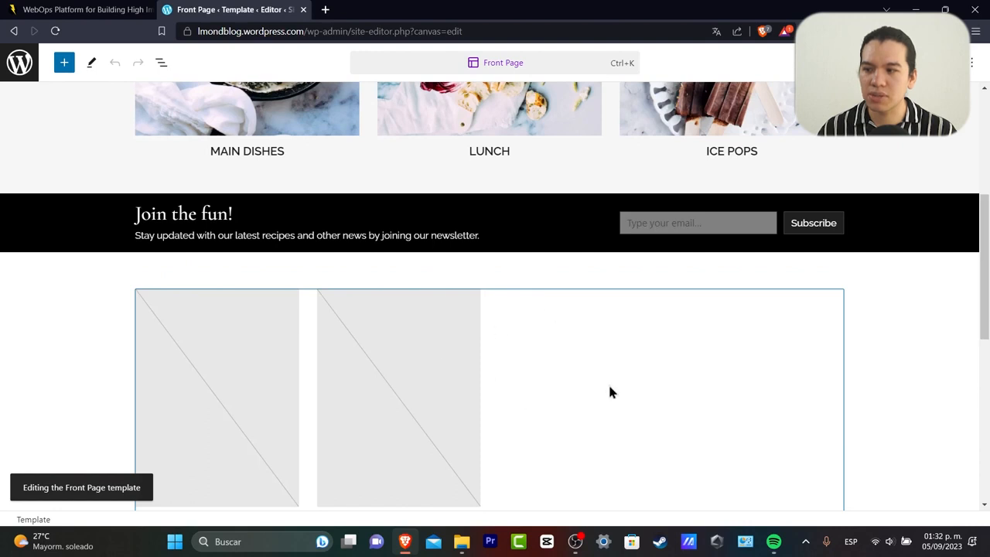
scroll(610, 392, "down", 2)
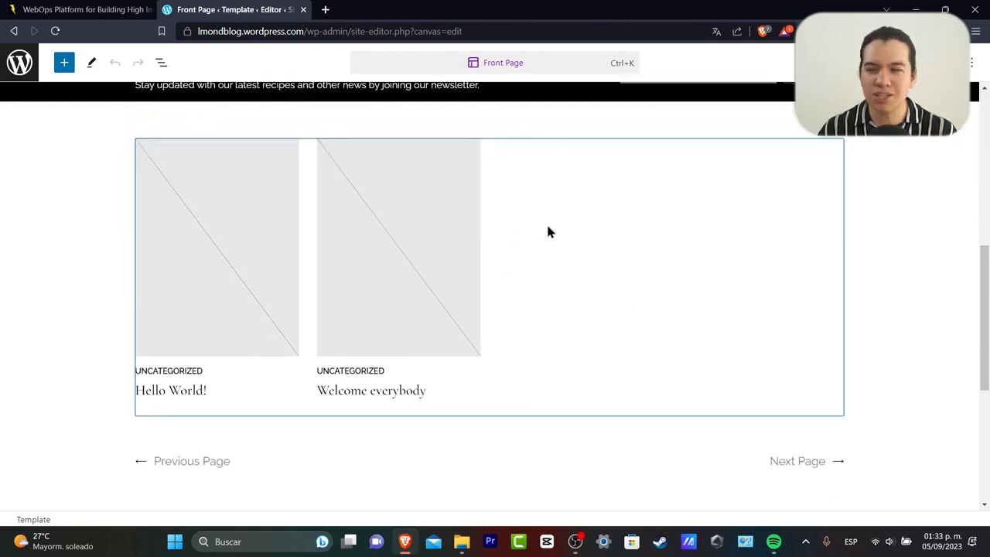
scroll(486, 265, "down", 2)
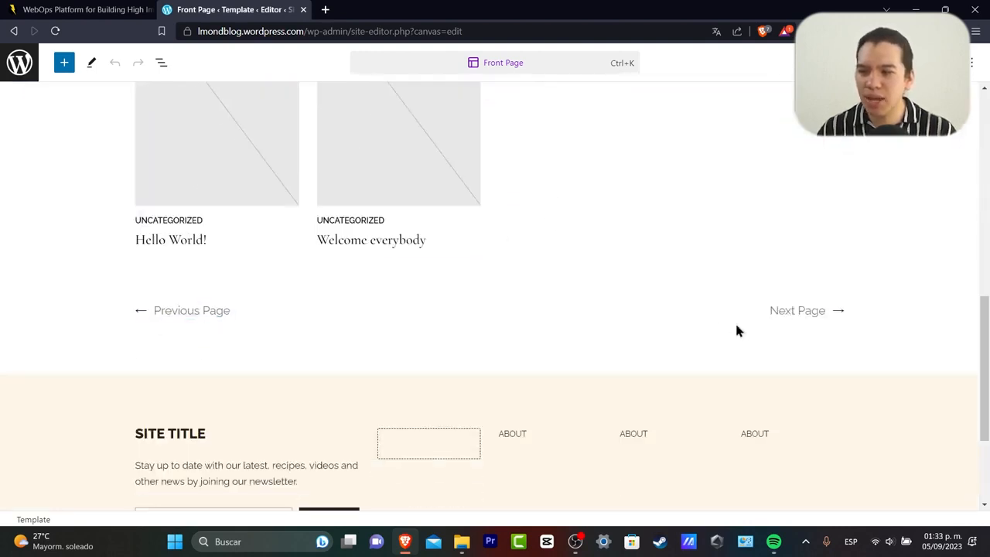
scroll(774, 317, "down", 2)
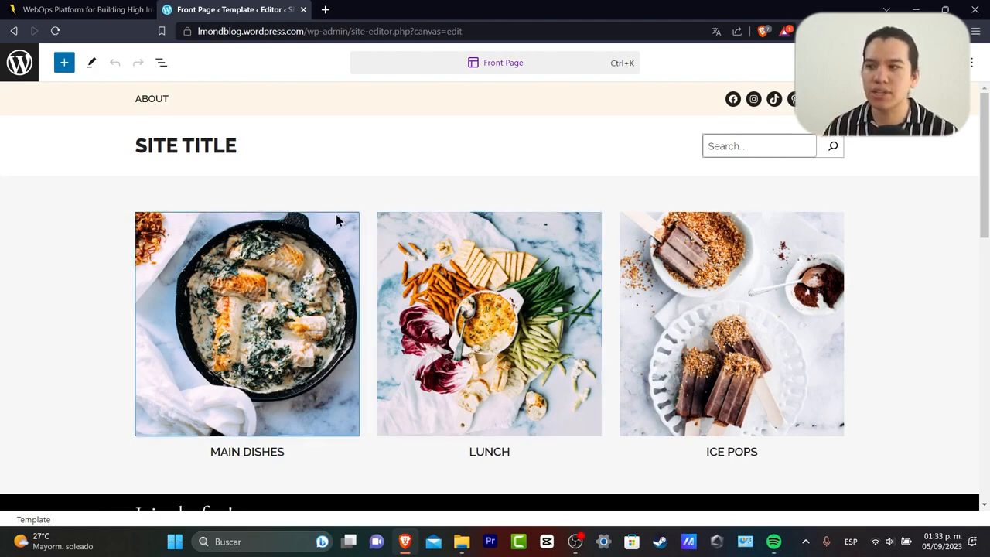
Change the site title to 'LMOND'.
left_click(235, 146)
triple_click(235, 146)
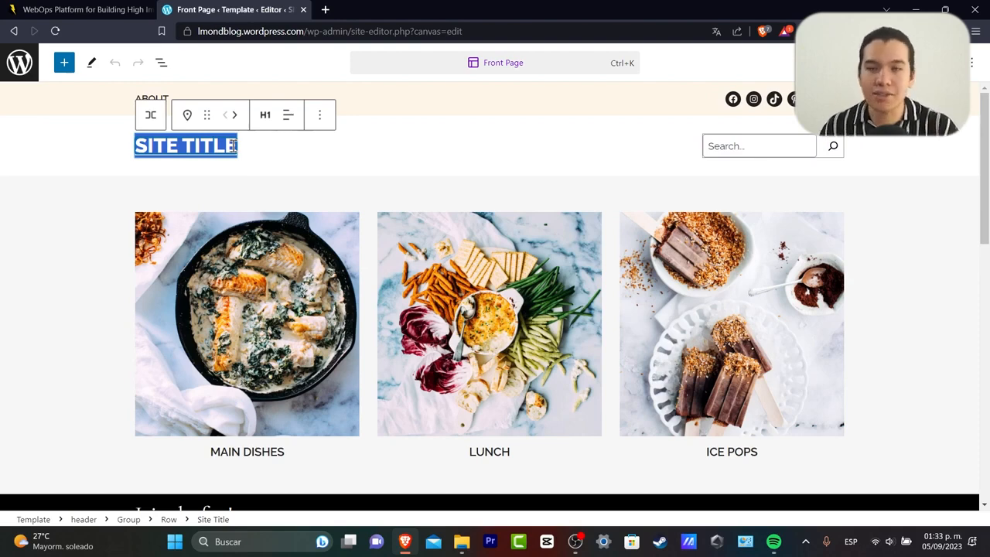
type("LMOND")
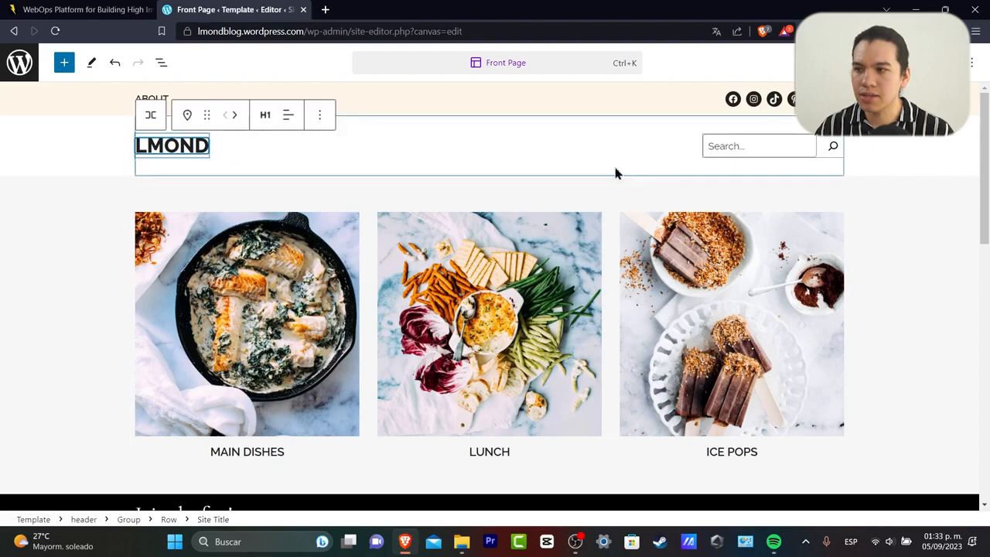
Rename the MAIN DISHES and LUNCH headings to 'TOP 10 FRUITS ON 2023' and 'TOP 10 VEGETABLES ON 2023'.
left_click(480, 183)
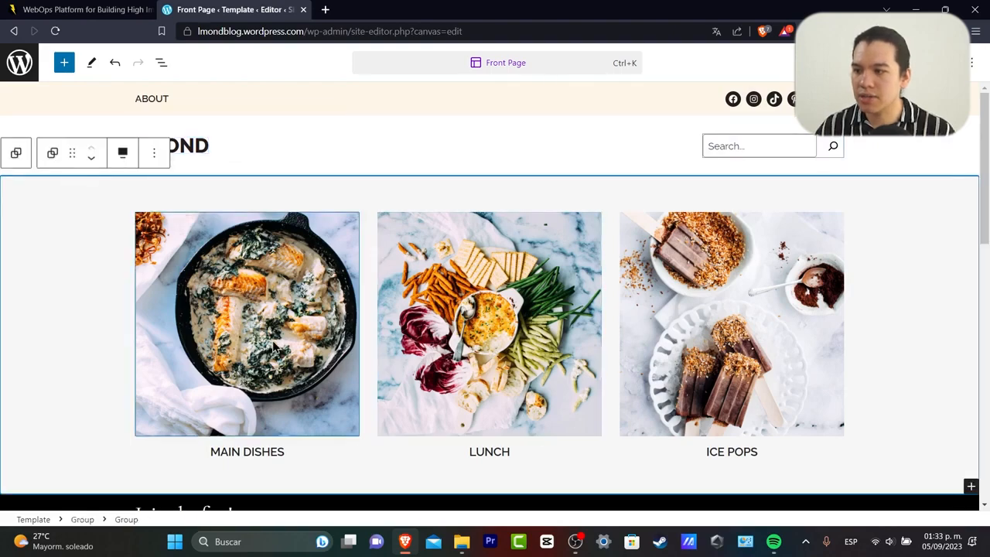
left_click(332, 364)
scroll(387, 417, "down", 4)
scroll(375, 431, "up", 5)
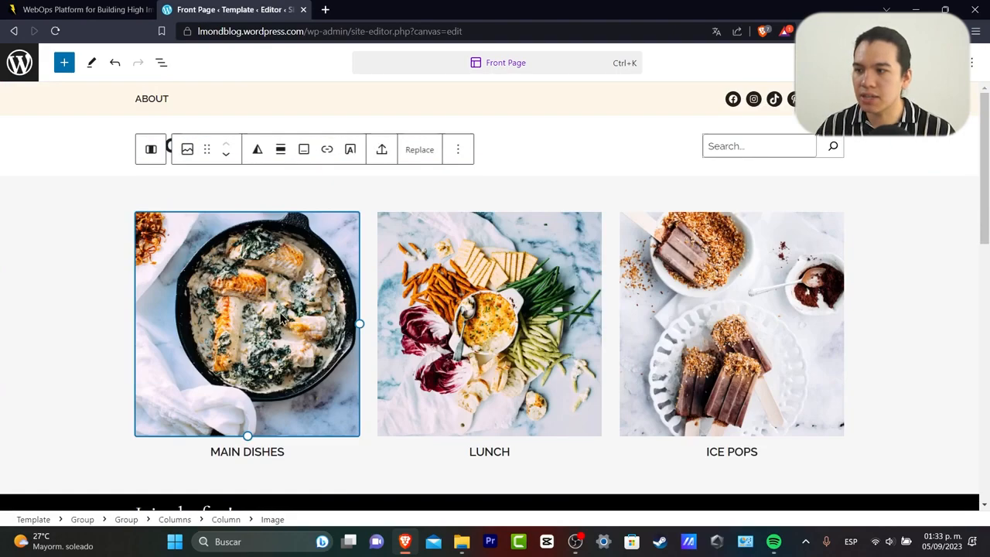
triple_click(271, 455)
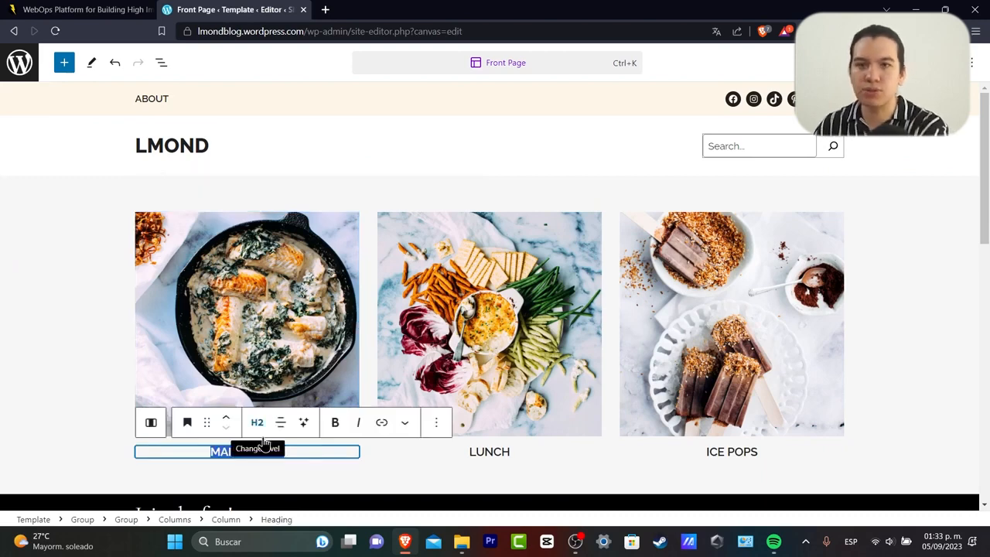
type("TOP")
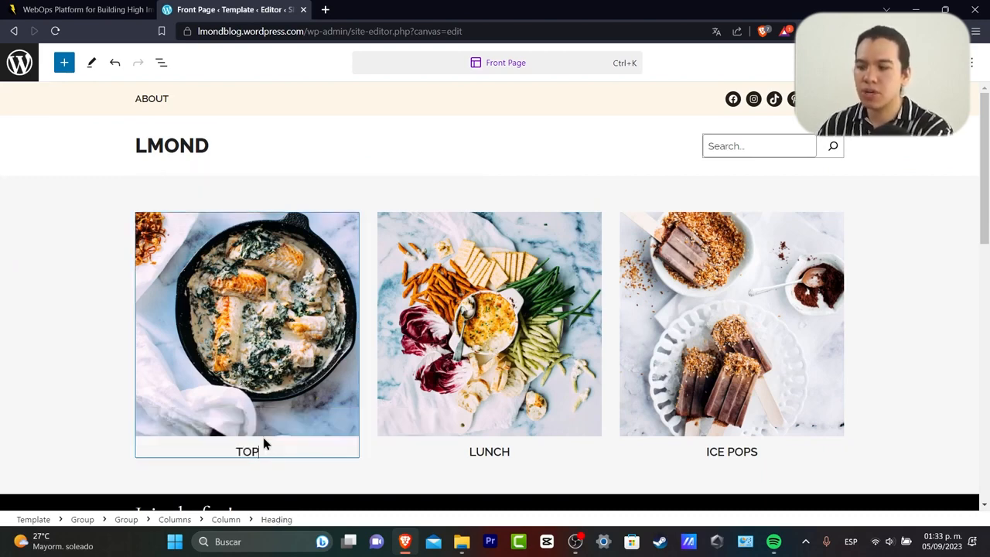
type(" 10 F")
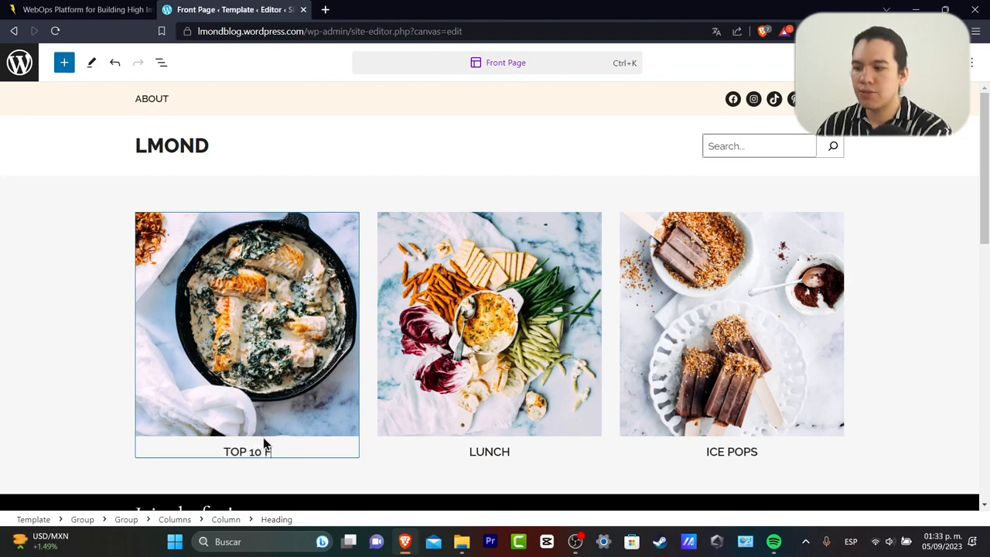
type("RUITS ON 2023")
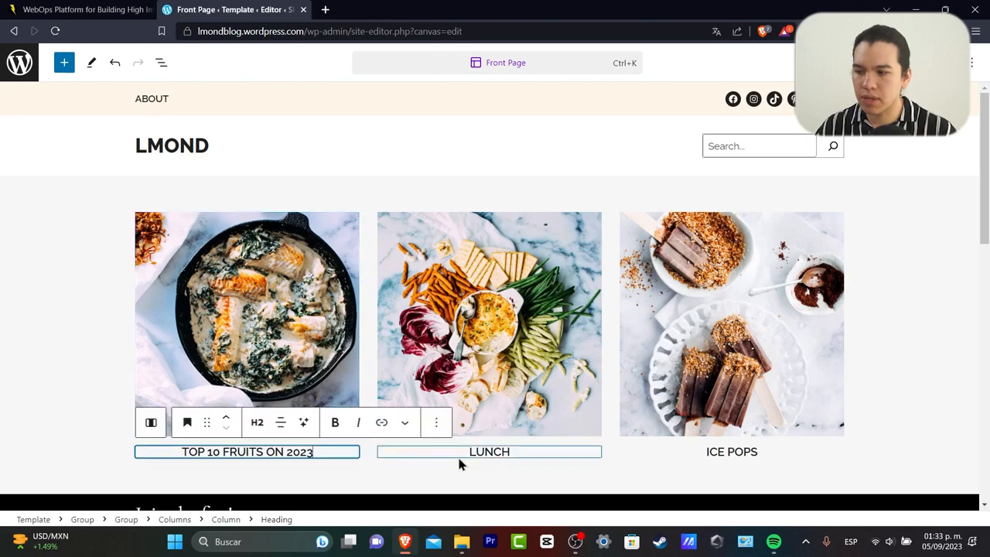
double_click(491, 451)
type("TOP 10 ")
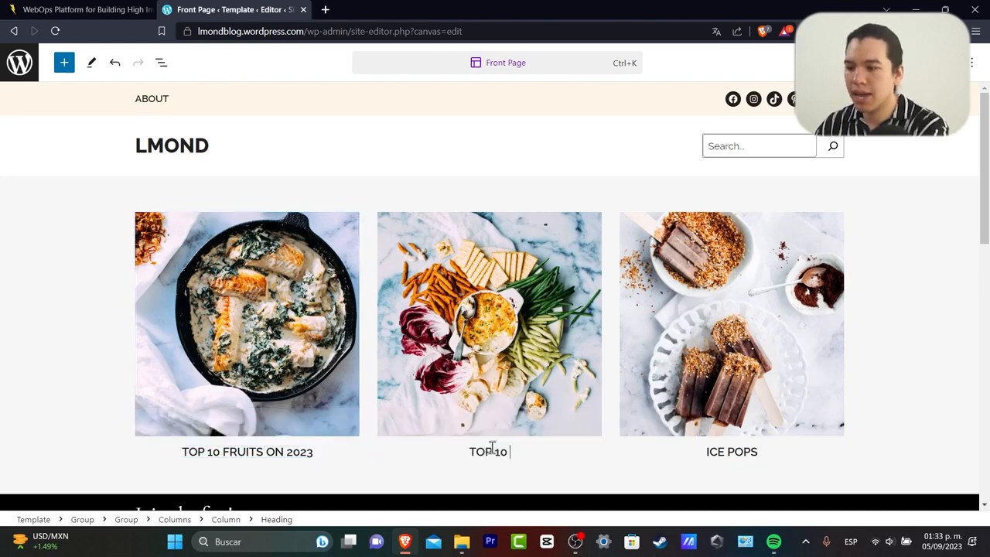
type("VEGETABLES ON")
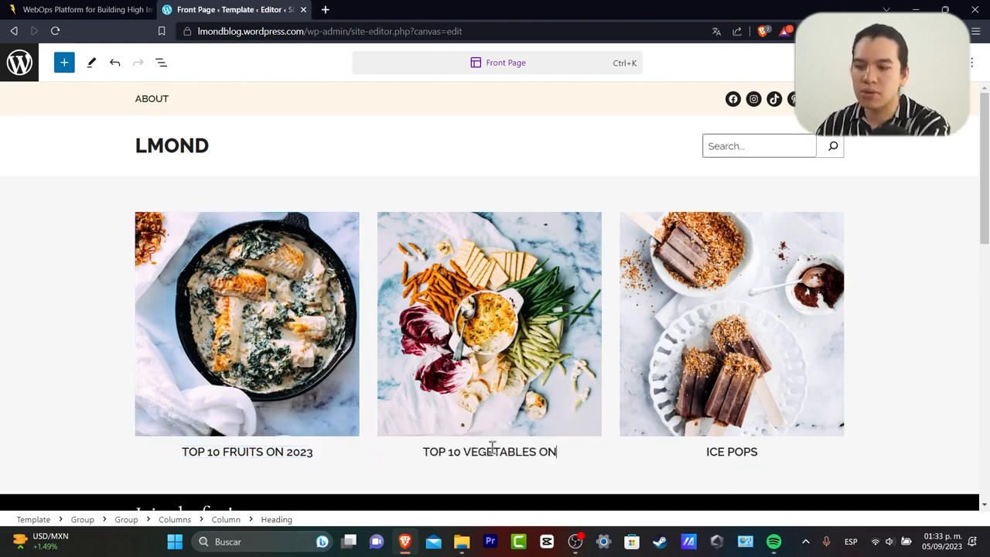
type(" 2023")
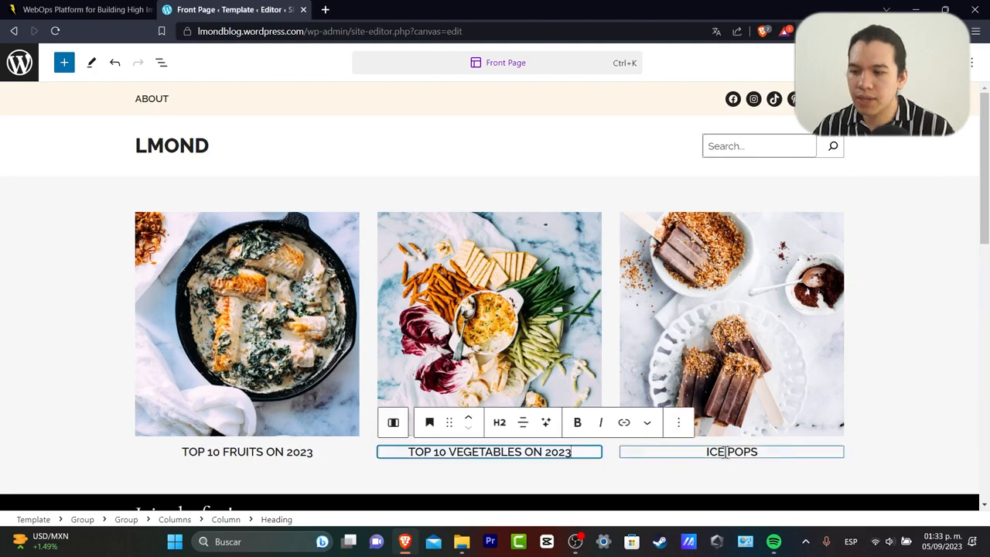
Rename the ICE POPS heading to 'TOP 10 MOST DAMAGED FOOD'.
triple_click(725, 452)
type("TOP 10")
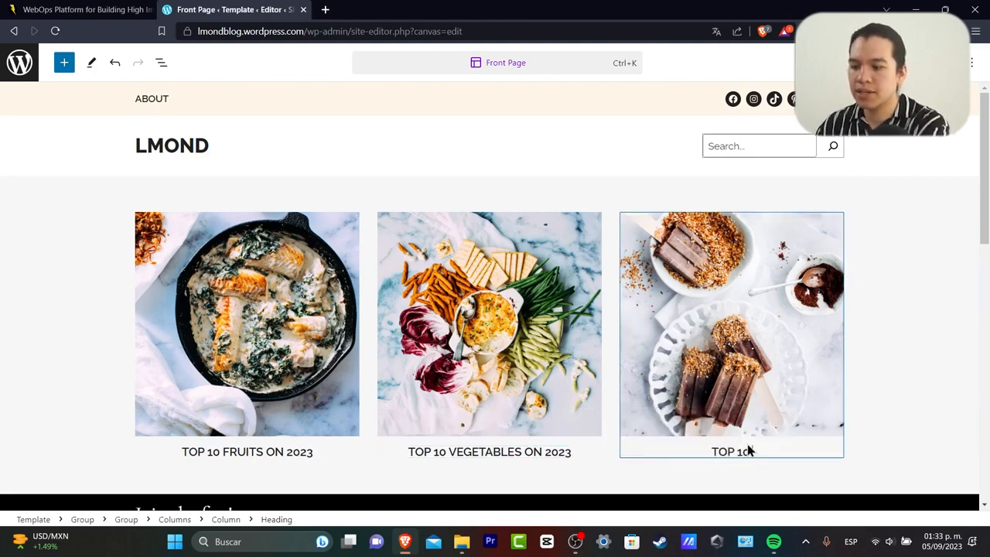
type(" MOST DAMAGE FOOD")
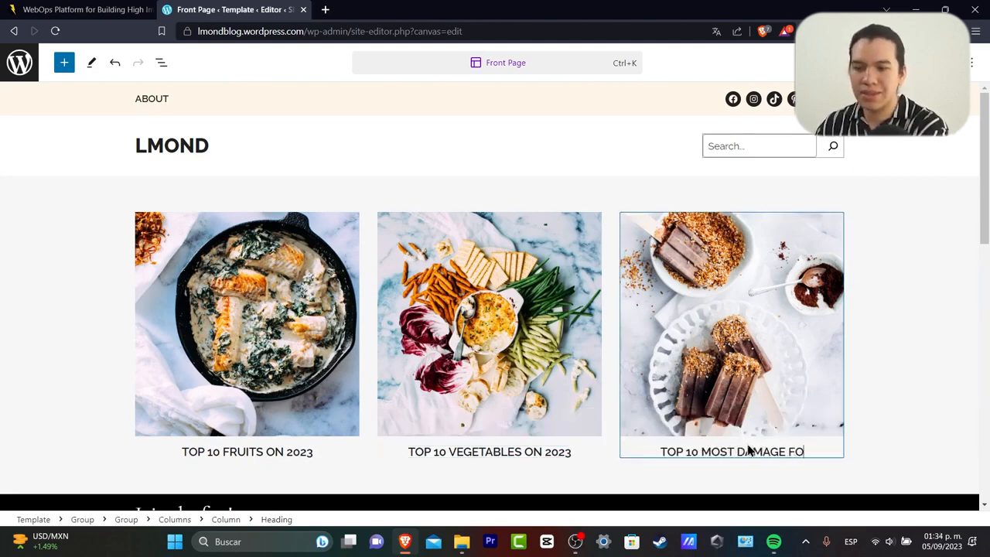
key("BackSpace")
key("BackSpace")
key("BackSpace")
key("BackSpace")
key("BackSpace")
key("BackSpace")
type("ING")
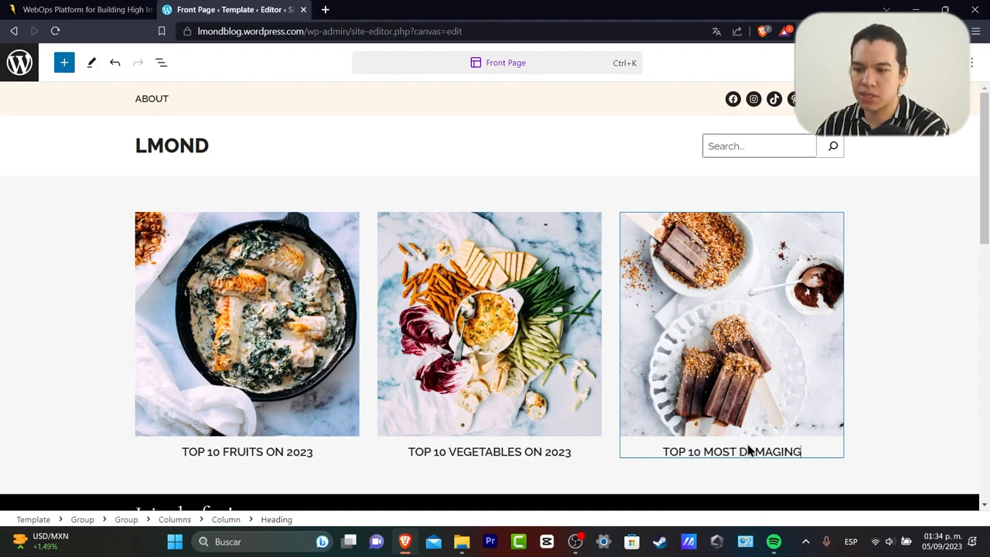
type(" T")
key("BackSpace")
key("BackSpace")
key("BackSpace")
key("BackSpace")
key("BackSpace")
type("ED FOOD")
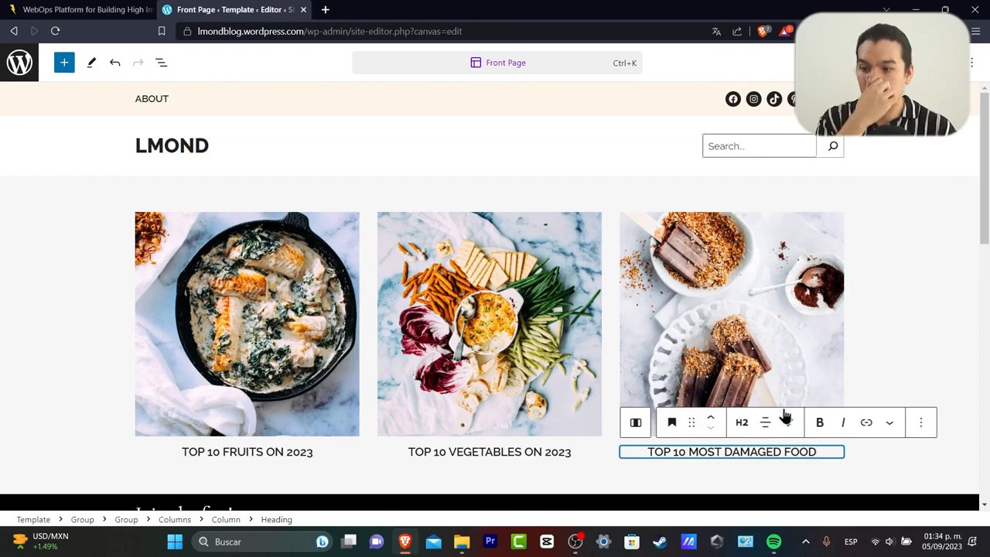
Replace the first column's photo with the Pexels orange-and-strawberry photo from a 'fruits' search.
left_click(305, 327)
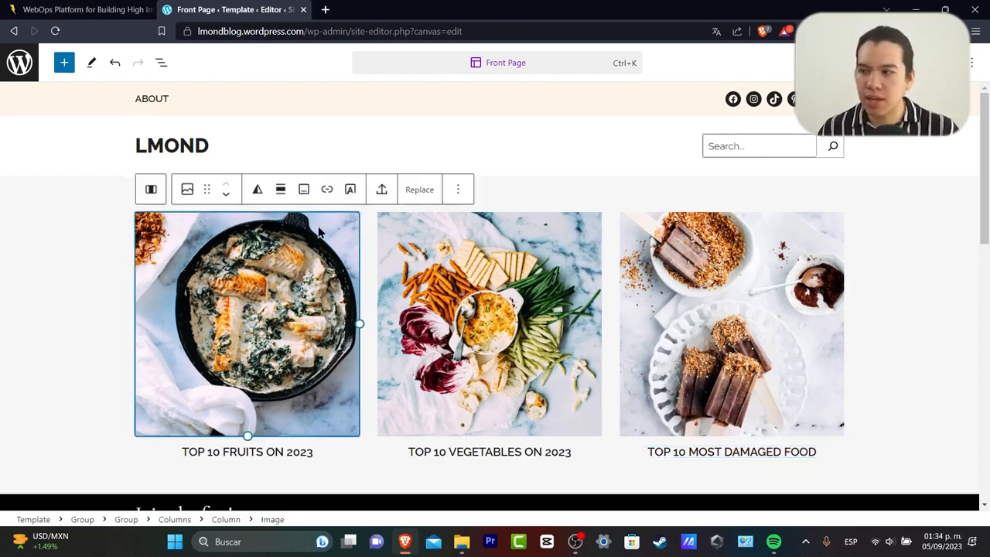
left_click(427, 192)
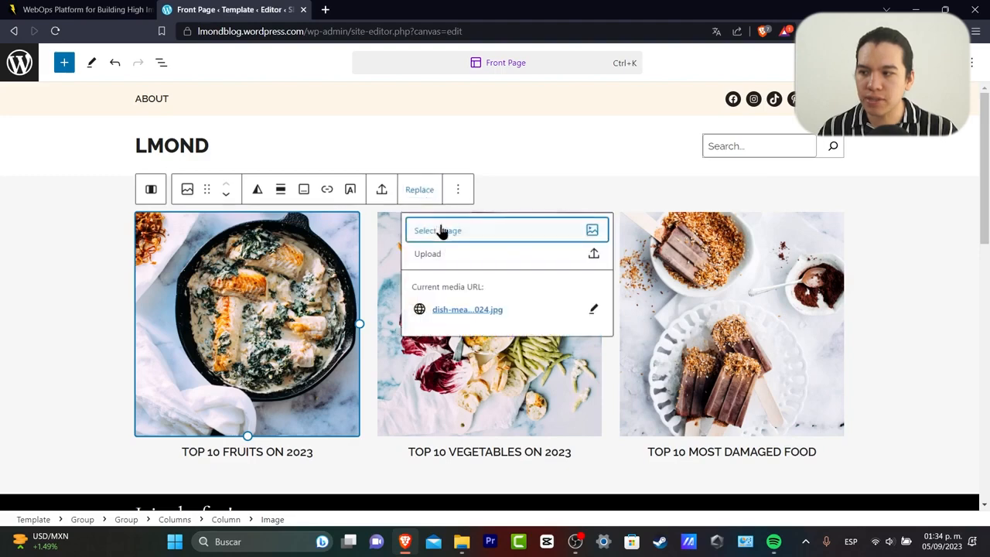
left_click(439, 230)
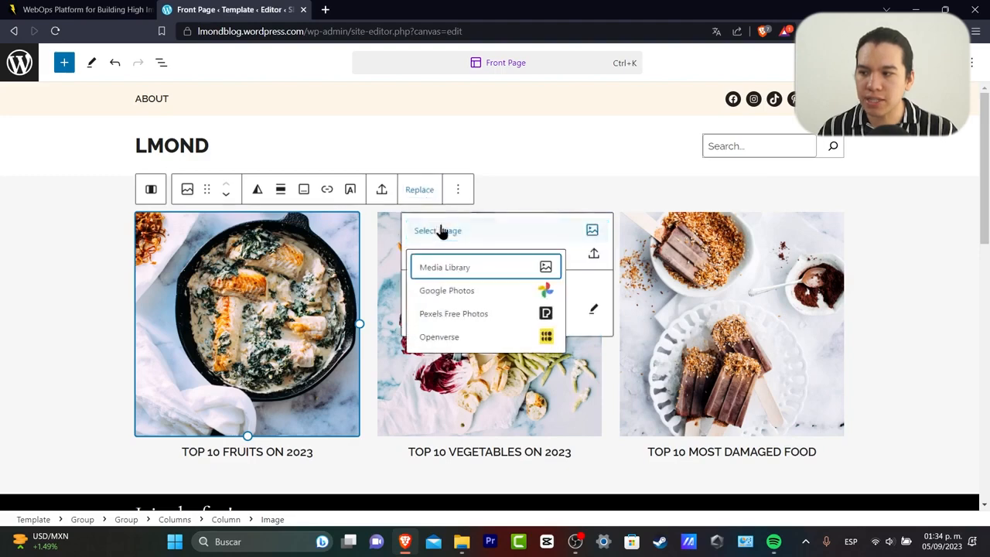
left_click(481, 313)
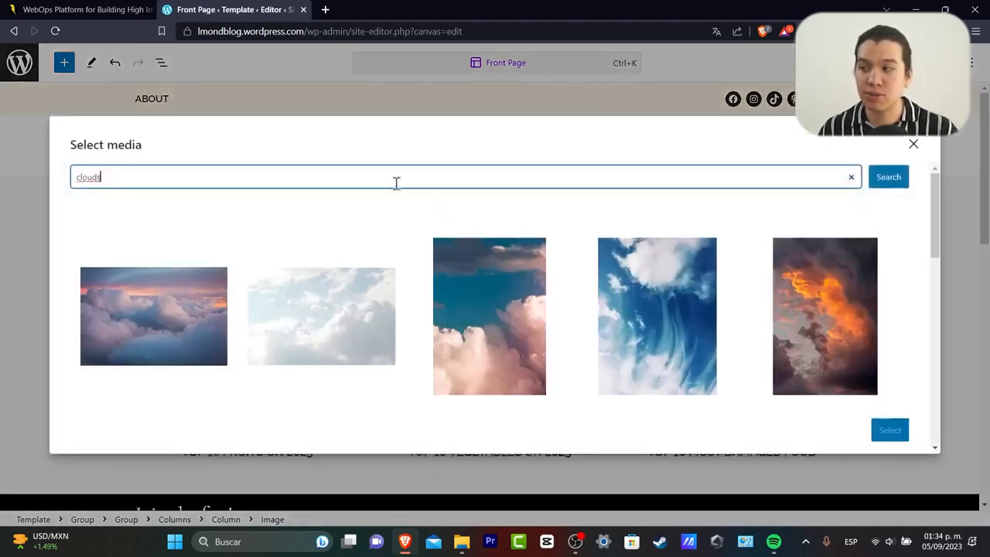
double_click(395, 177)
type("f")
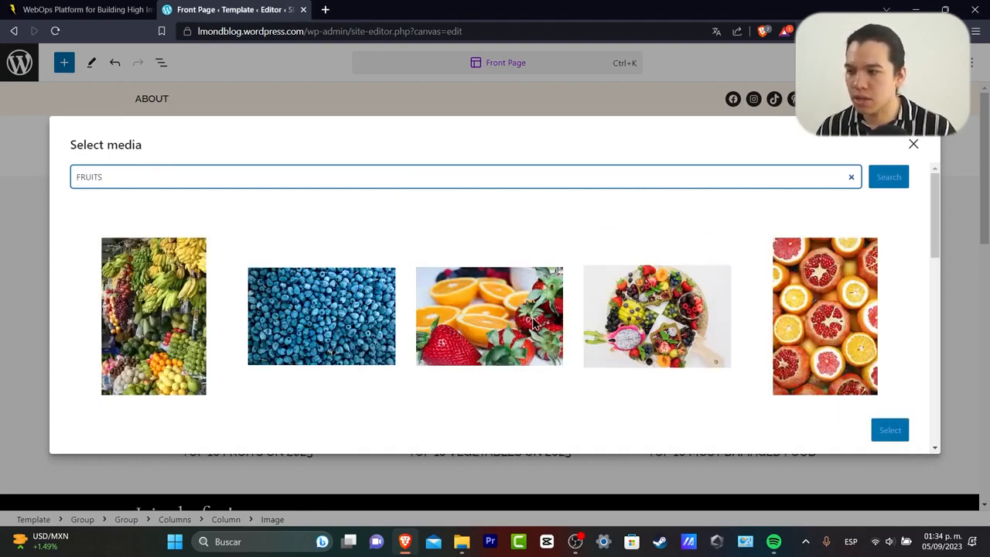
left_click(529, 333)
left_click(889, 430)
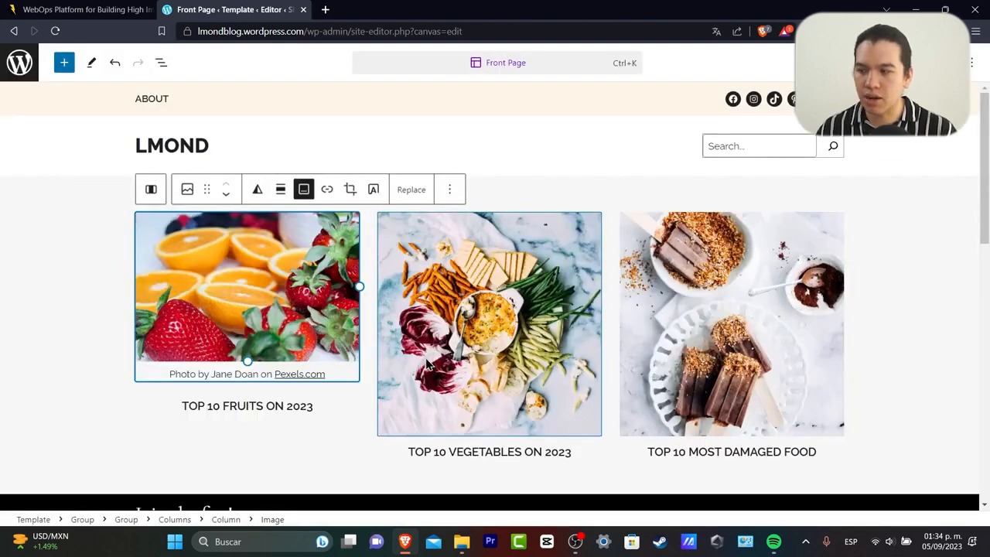
mouse_move(247, 363)
left_mouse_down()
mouse_move(249, 376)
mouse_move(237, 365)
left_mouse_up()
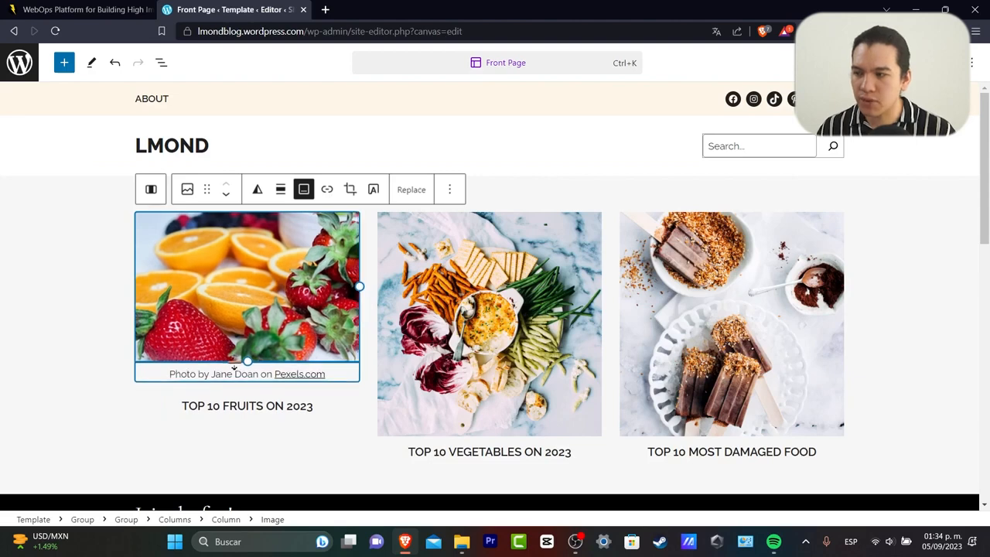
mouse_move(361, 287)
left_mouse_down()
mouse_move(340, 290)
mouse_move(302, 265)
mouse_move(360, 287)
left_mouse_up()
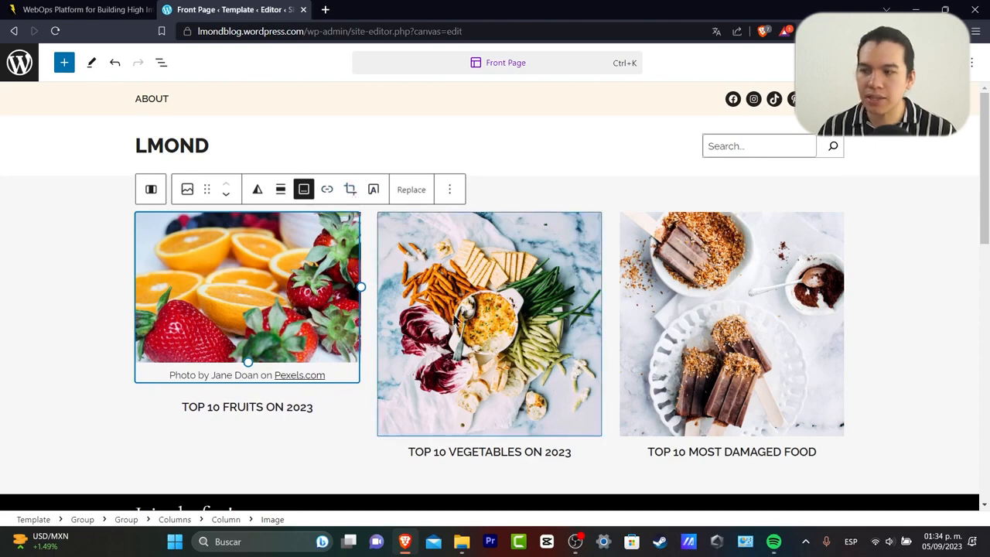
Crop the fruits photo to a square aspect ratio and apply it.
left_click(349, 188)
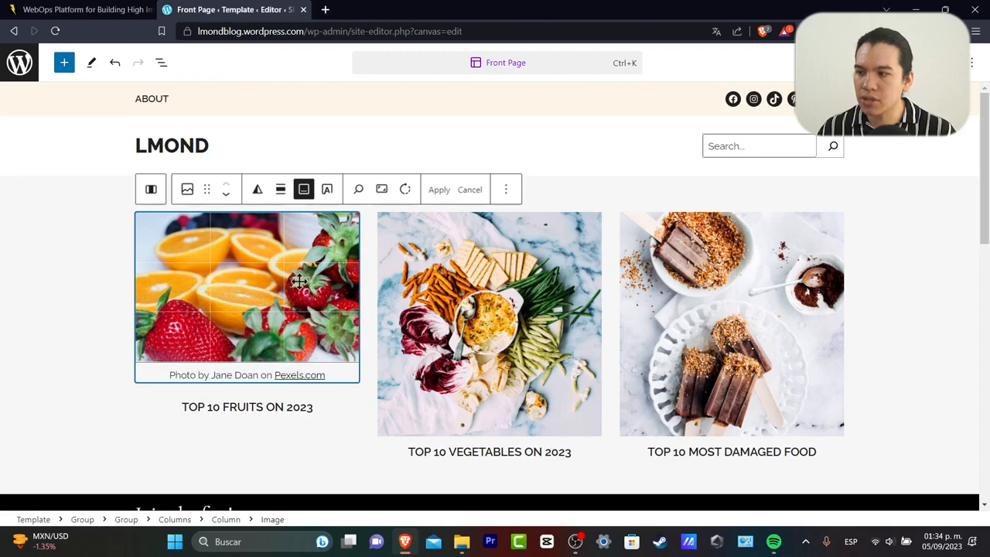
left_click(383, 191)
left_click(425, 255)
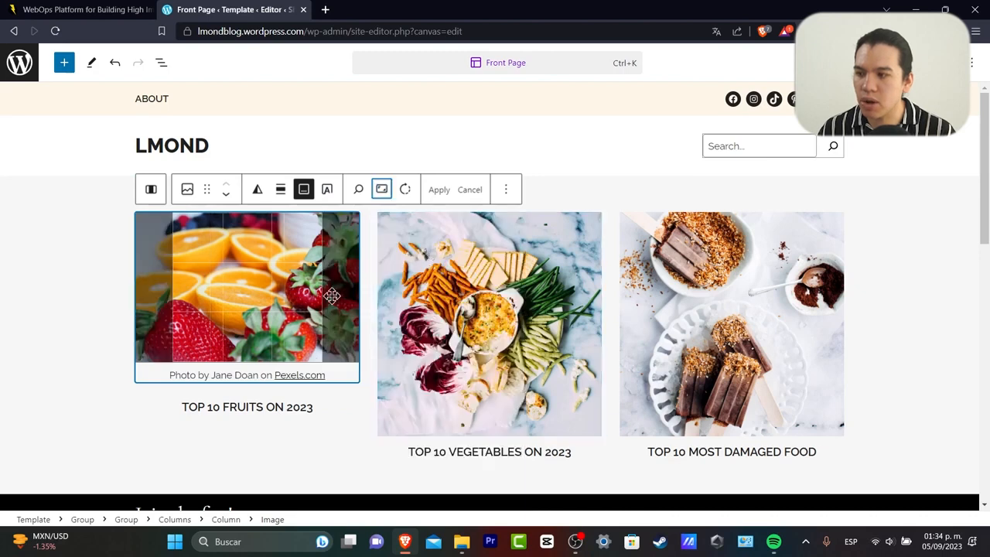
mouse_move(294, 312)
left_mouse_down()
mouse_move(279, 313)
mouse_move(287, 316)
left_mouse_up()
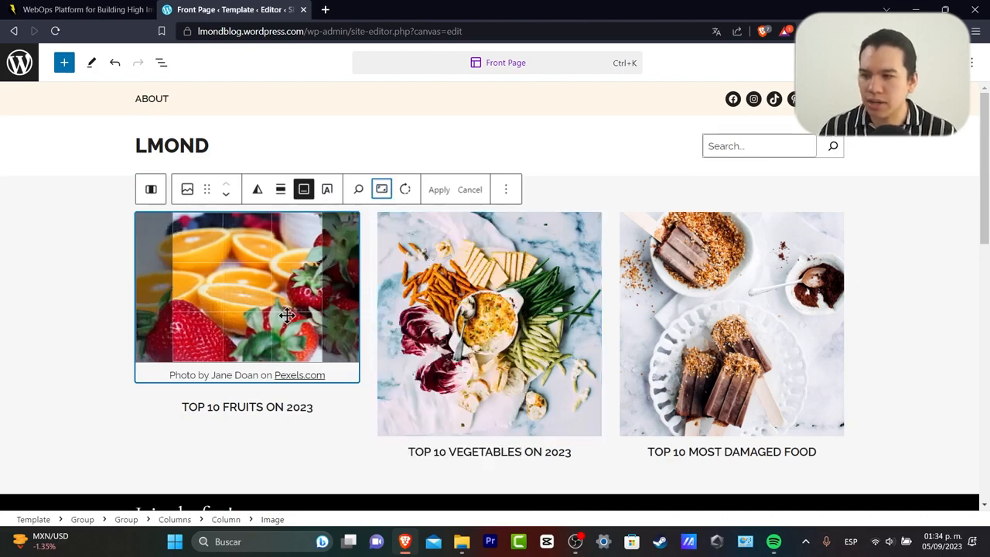
left_click(447, 193)
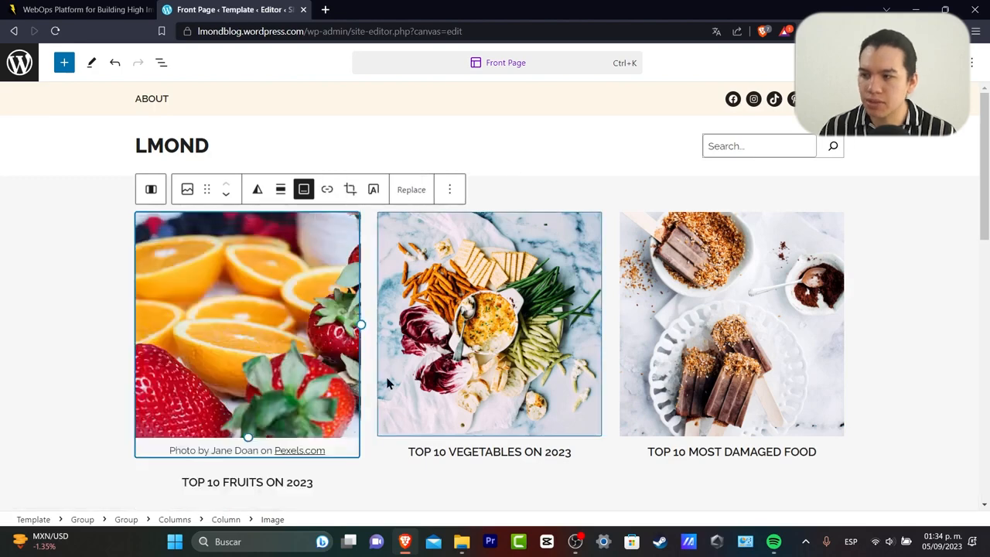
left_click(368, 407)
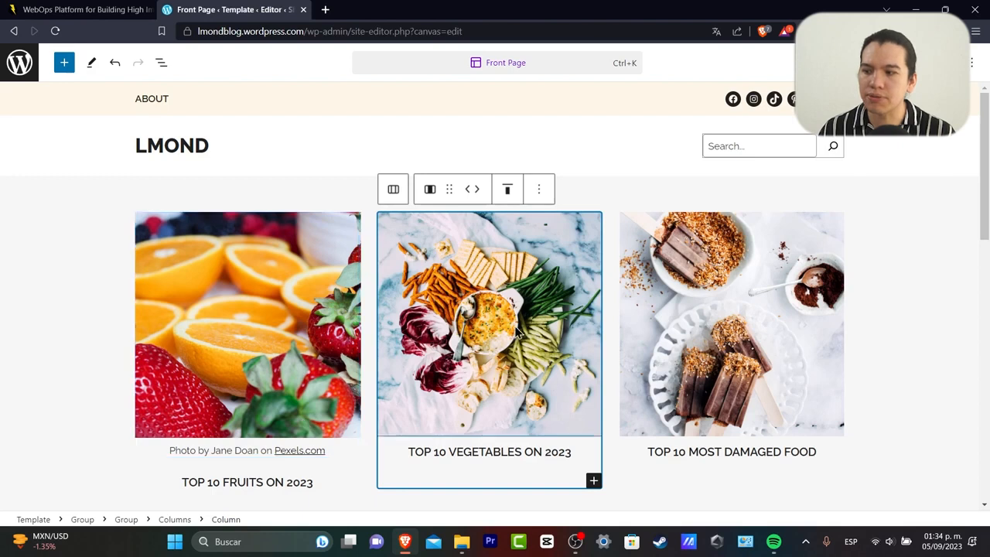
Replace the vegetables column's photo with the Pexels beet-and-cucumber photo from a 'vegetables' search.
left_click(514, 255)
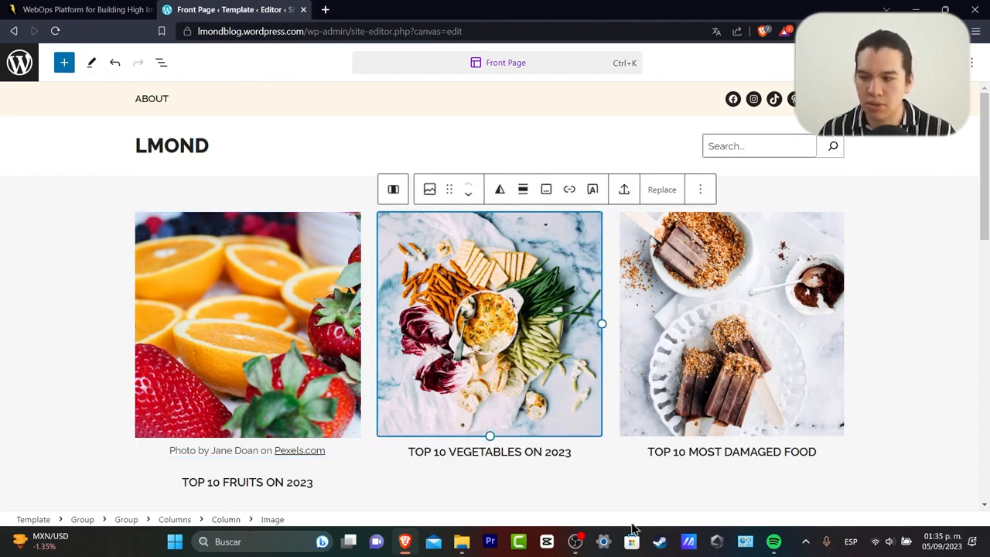
left_click(649, 193)
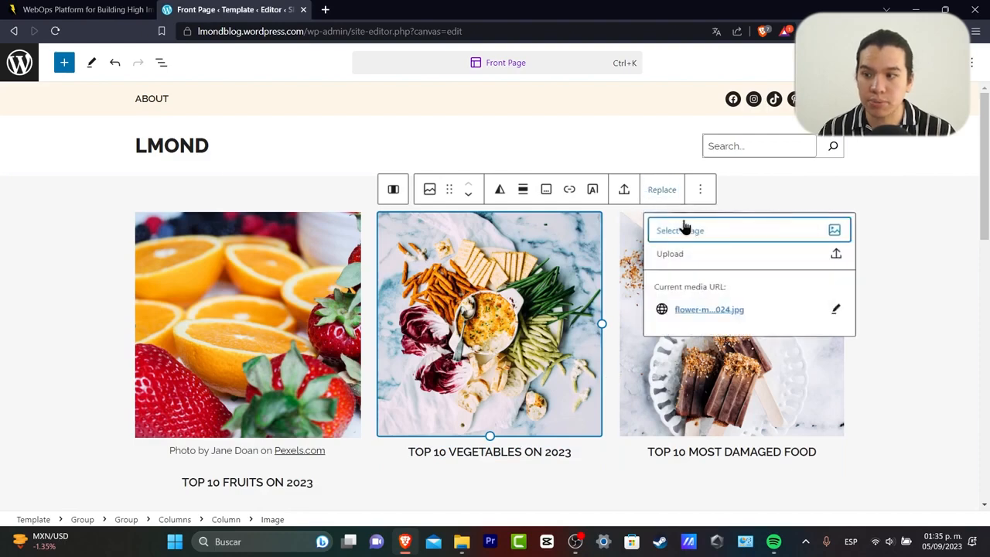
left_click(719, 233)
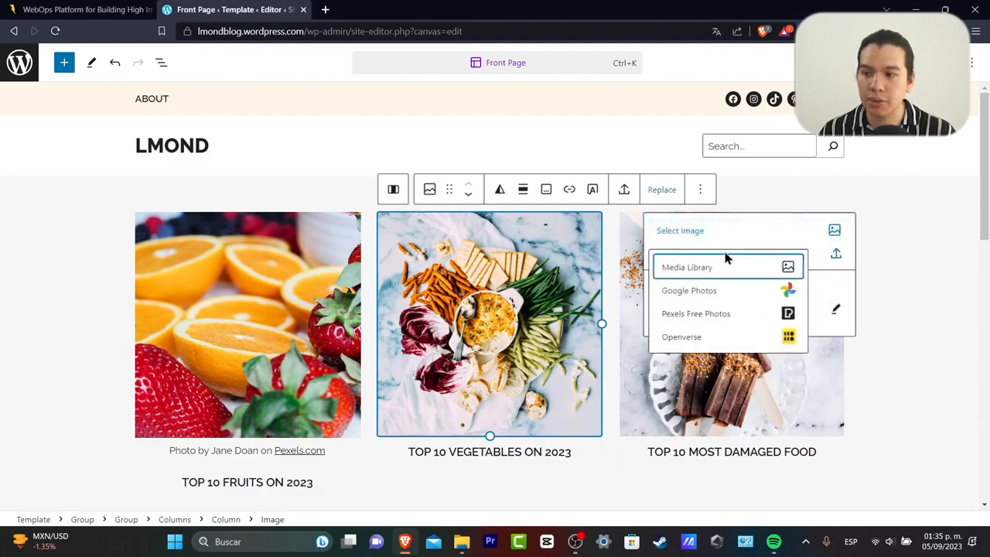
left_click(748, 314)
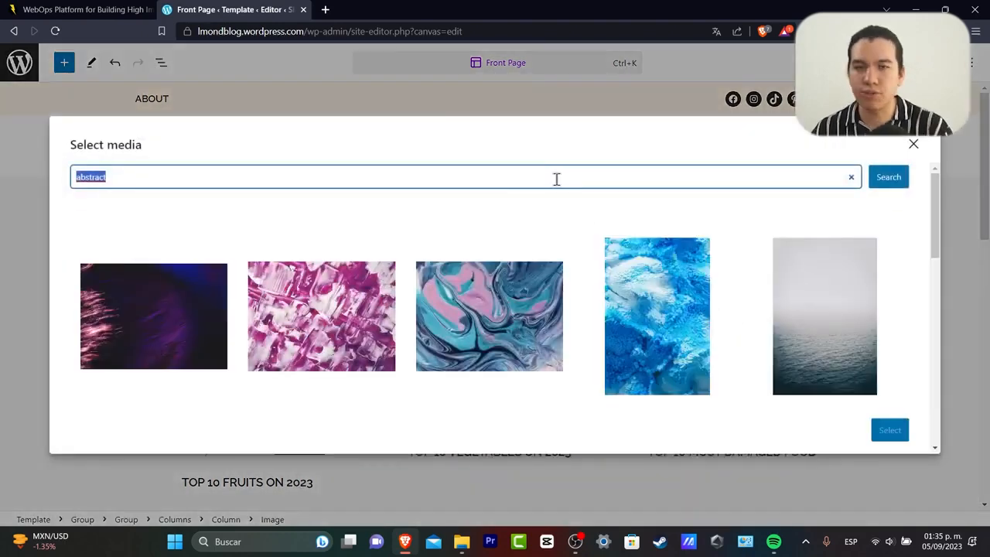
type("vegetables")
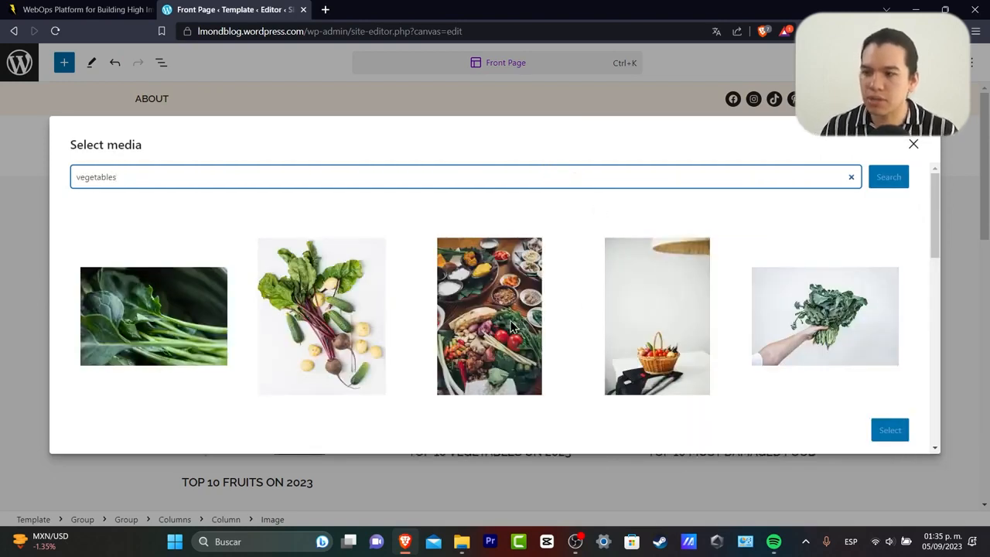
left_click(510, 301)
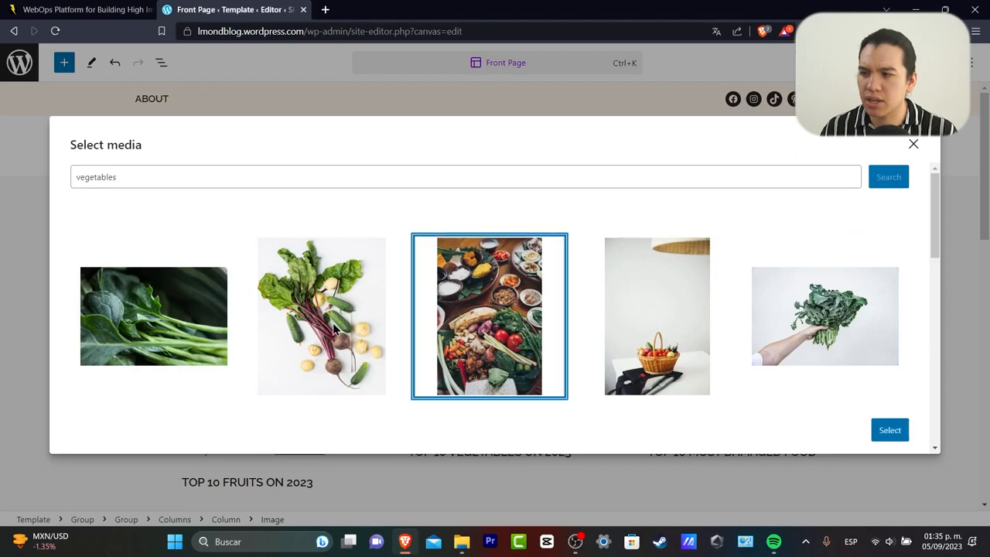
left_click(332, 325)
left_click(890, 430)
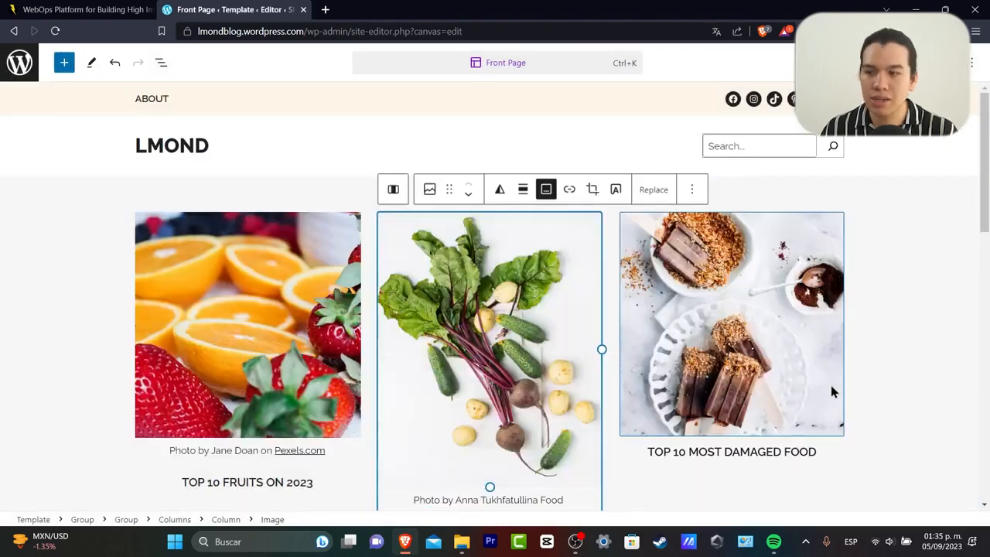
Crop the beet photo to a square aspect ratio and apply it.
left_click(598, 193)
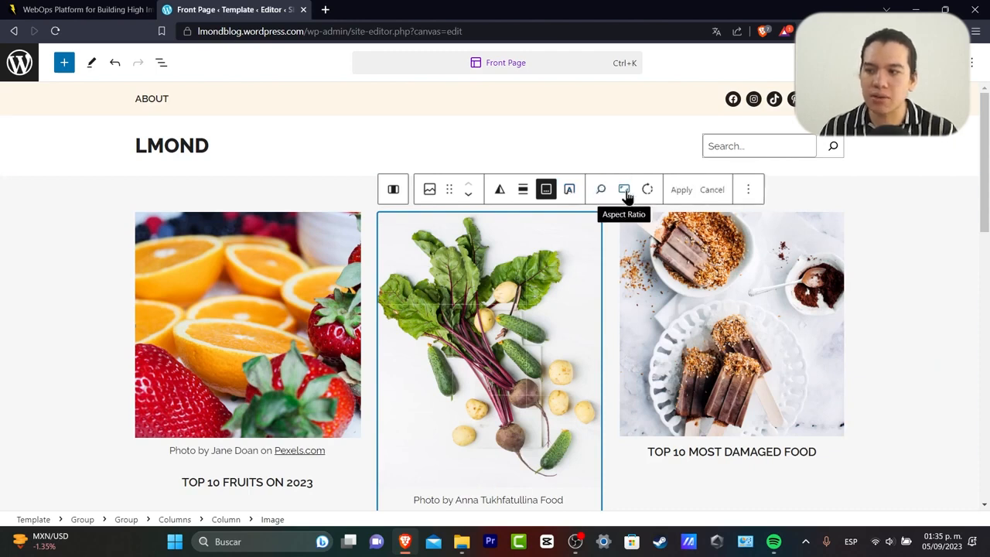
left_click(625, 192)
left_click(690, 253)
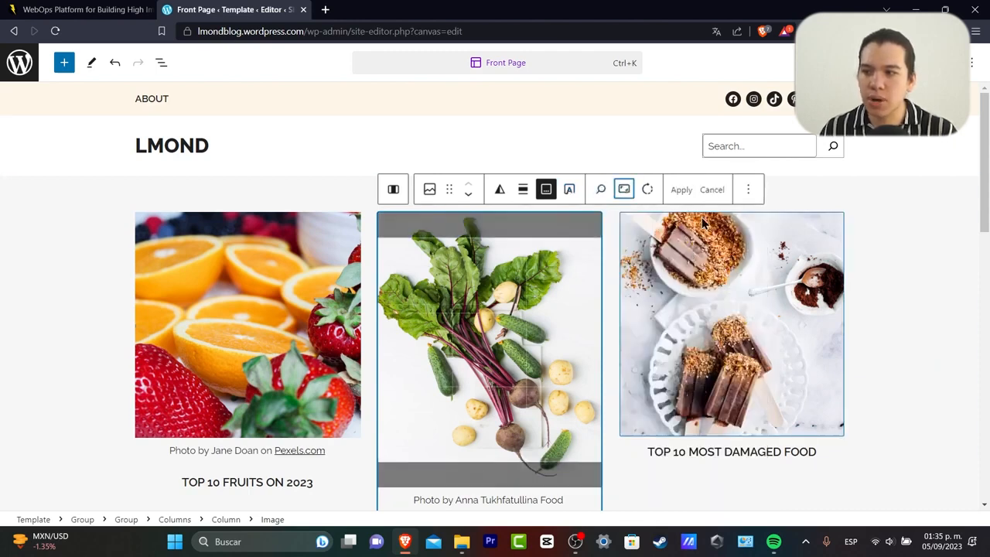
left_click(684, 193)
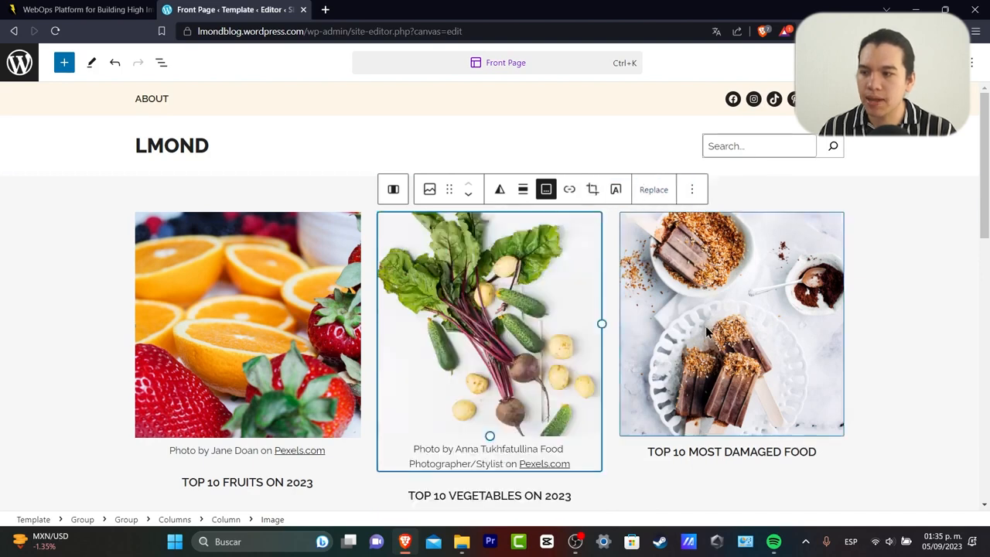
left_click(638, 473)
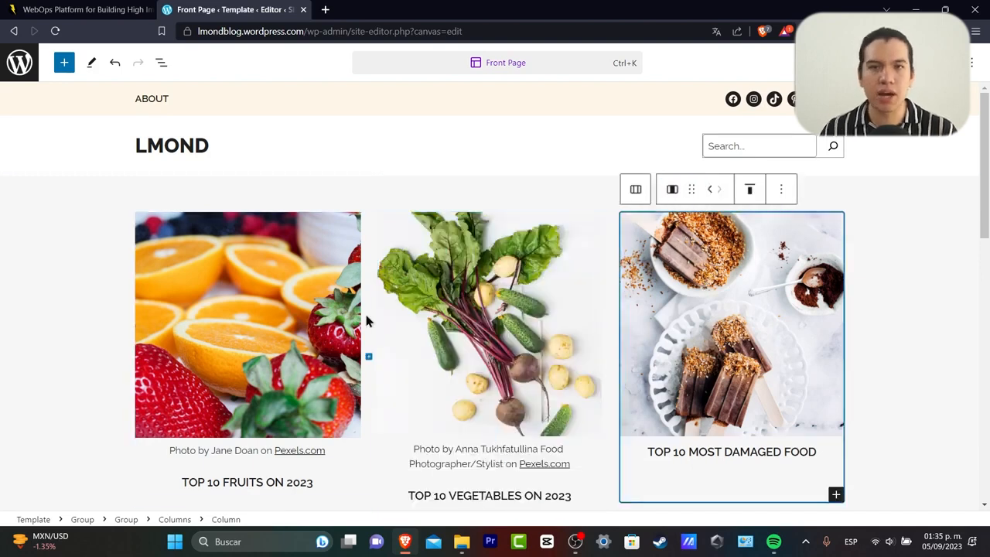
Replace the ice-cream bars photo with the Pexels plated burger-and-fries photo from a 'fast food' search.
left_click(700, 315)
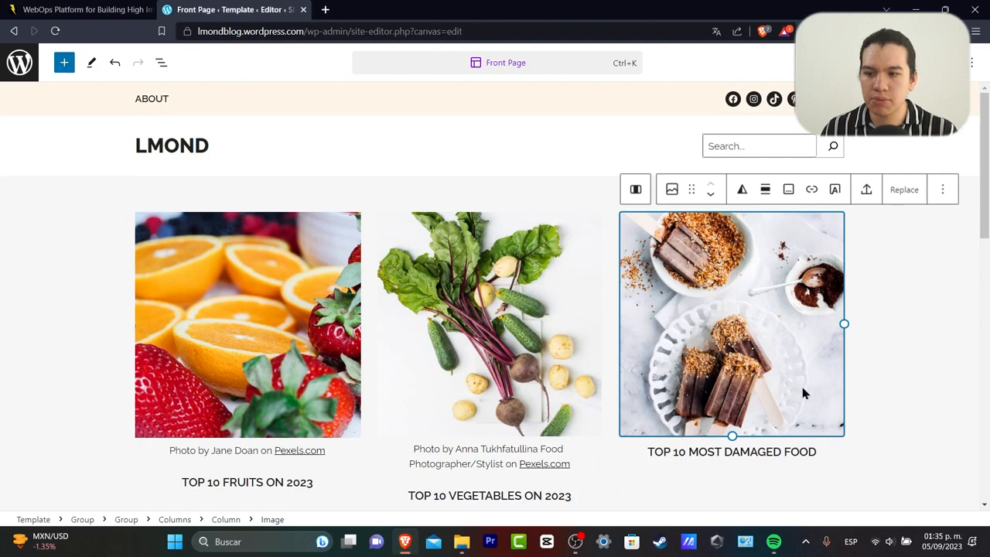
left_click(899, 193)
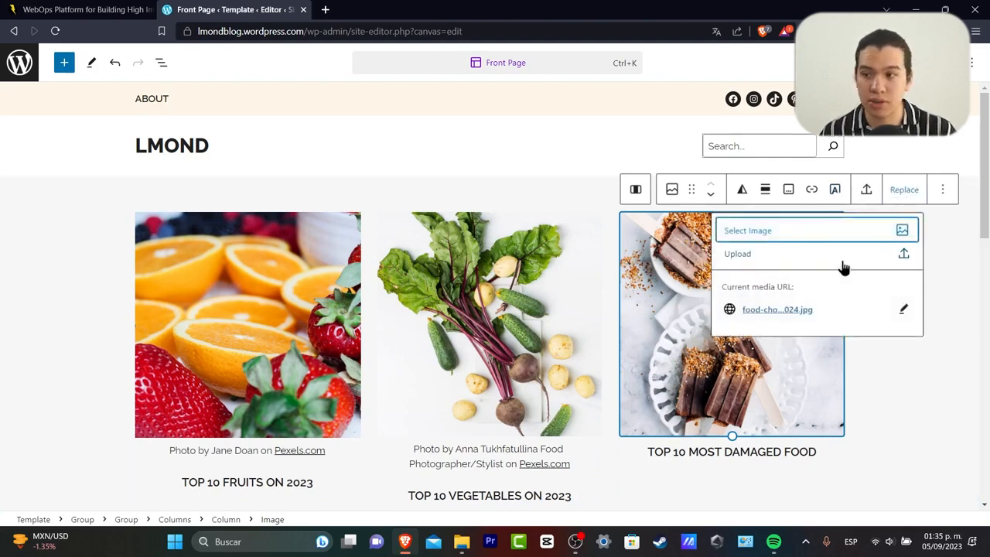
left_click(798, 237)
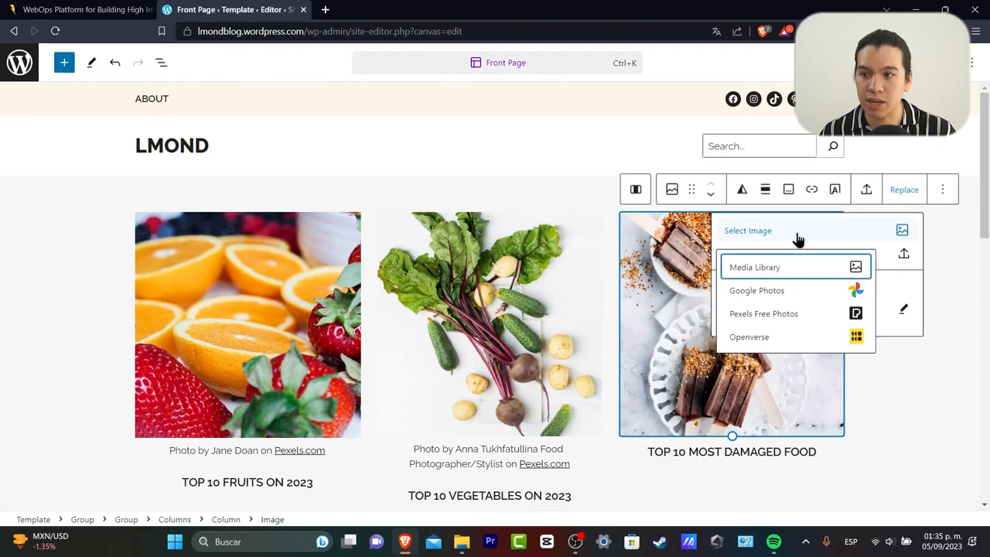
left_click(791, 314)
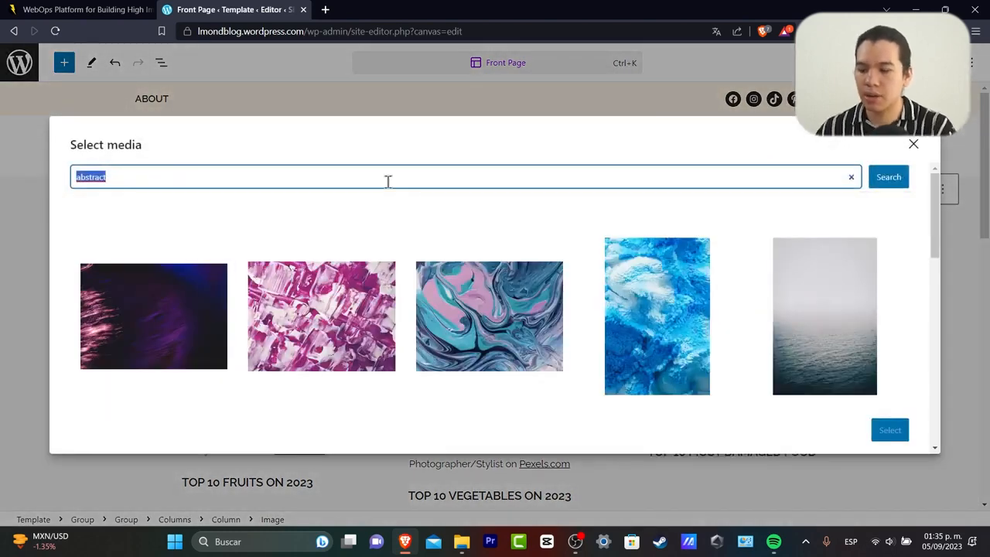
key("BackSpace")
type("fast food")
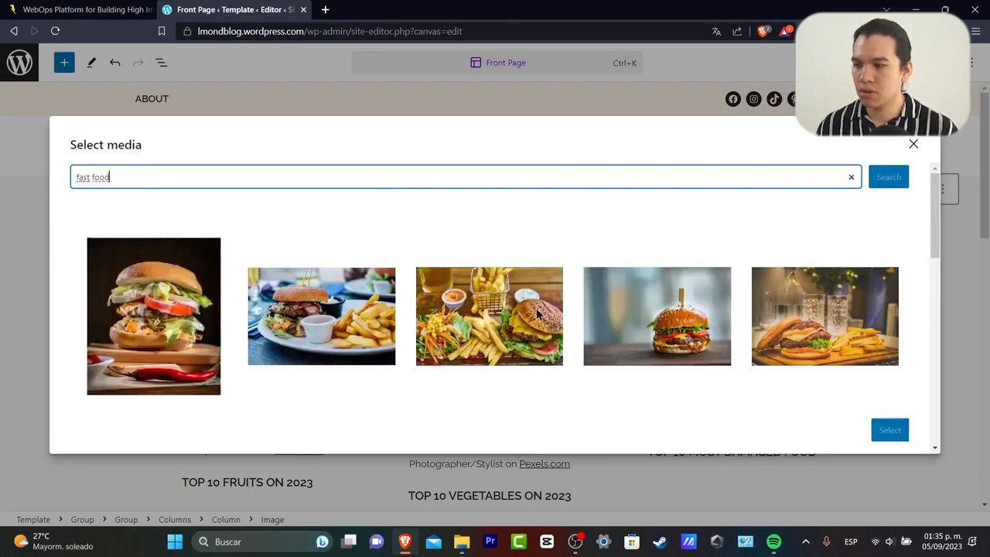
left_click(824, 341)
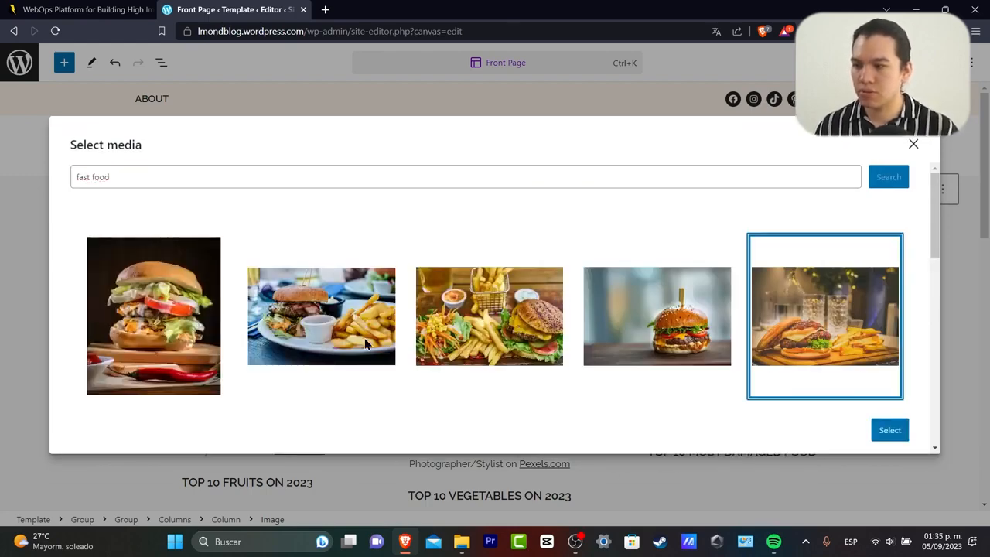
left_click(344, 340)
left_click(889, 430)
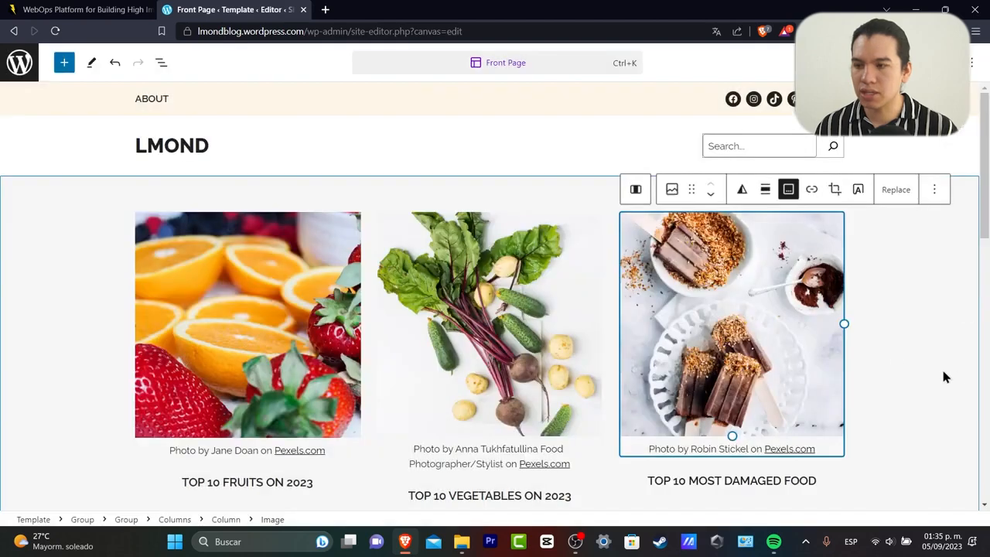
Crop the burger photo to a square aspect ratio and apply it.
left_click(842, 191)
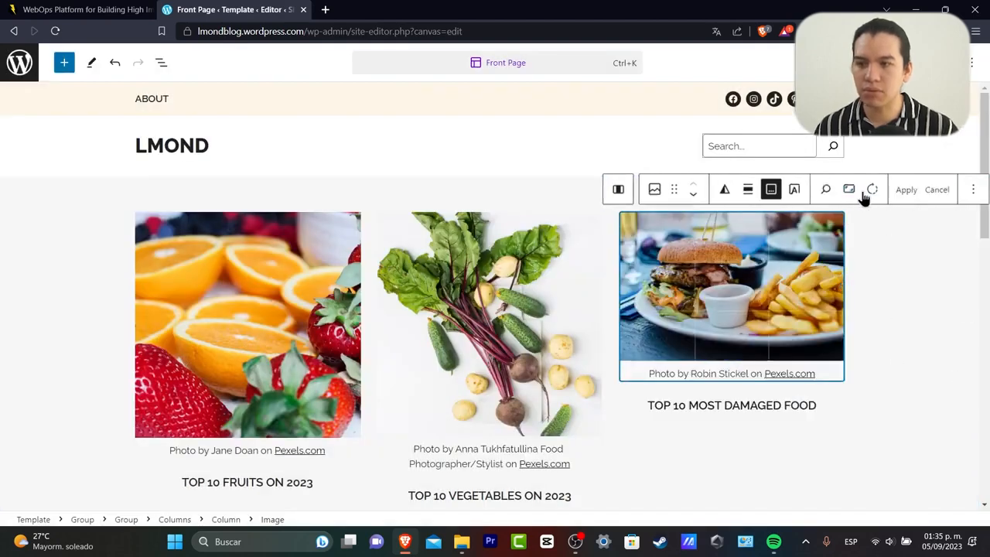
left_click(848, 193)
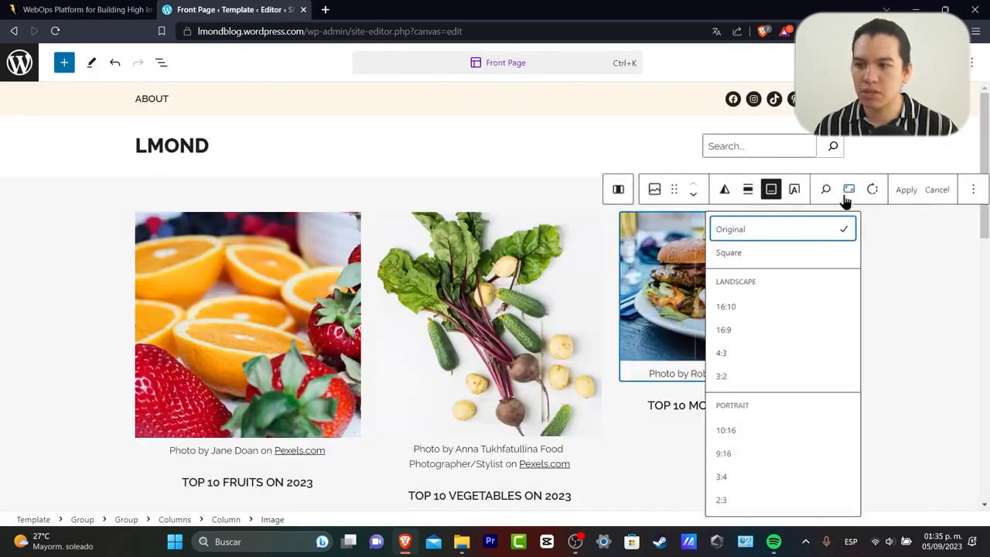
left_click(792, 252)
left_click(911, 197)
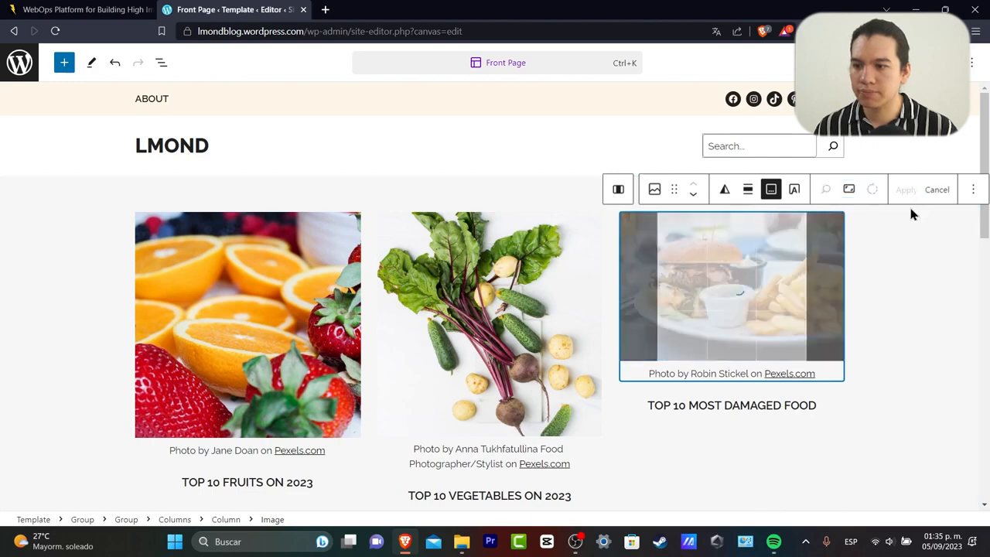
left_click(908, 400)
Replace the 'Join the fun!' heading with 'Subscribe to our mailing list', then check the description and subscribe form.
scroll(904, 409, "down", 1)
scroll(902, 415, "down", 4)
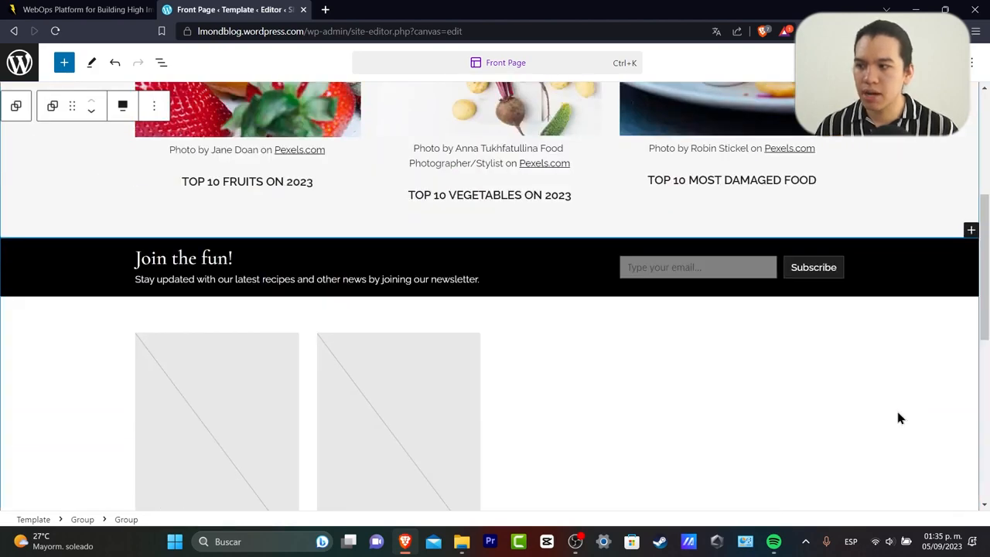
left_click(201, 258)
triple_click(201, 258)
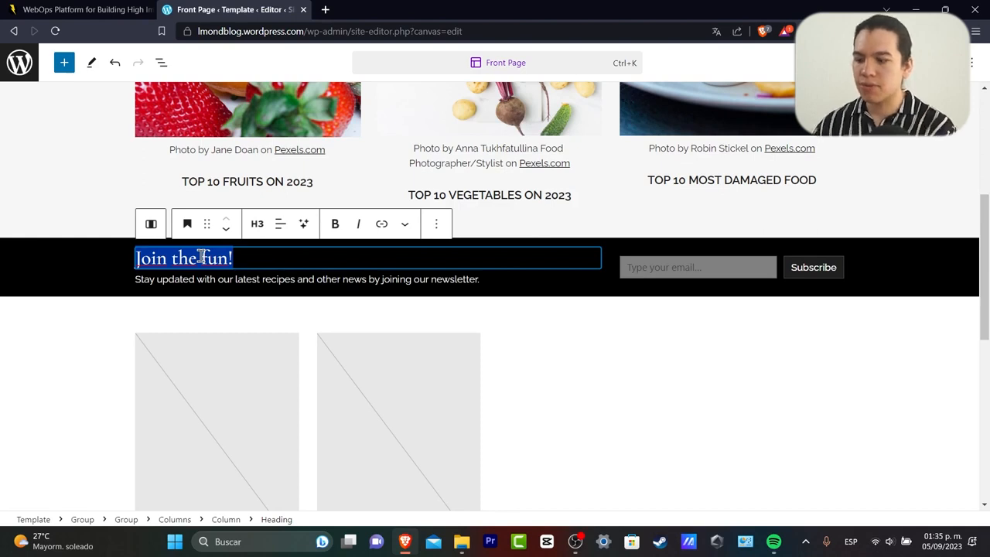
type("Subscribe")
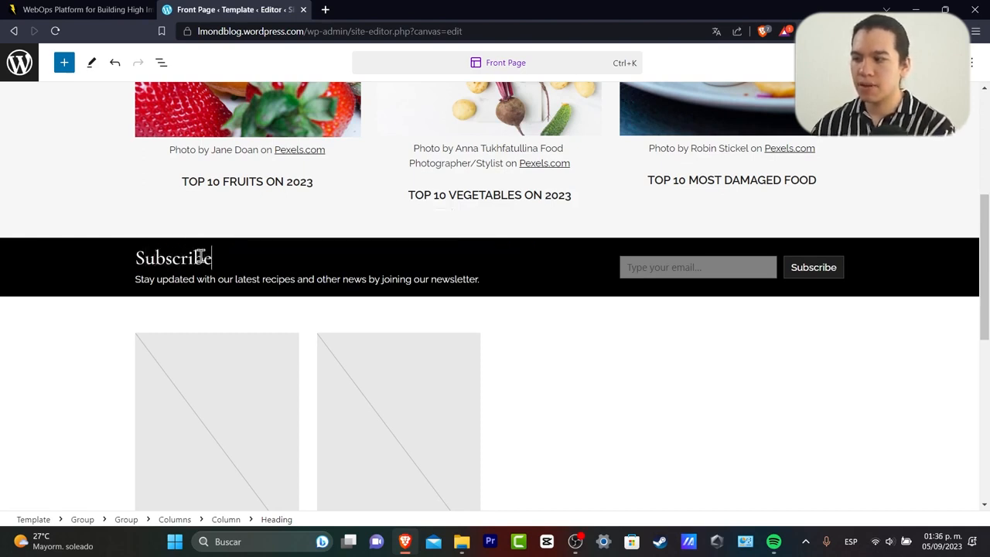
type(" to our mailing list")
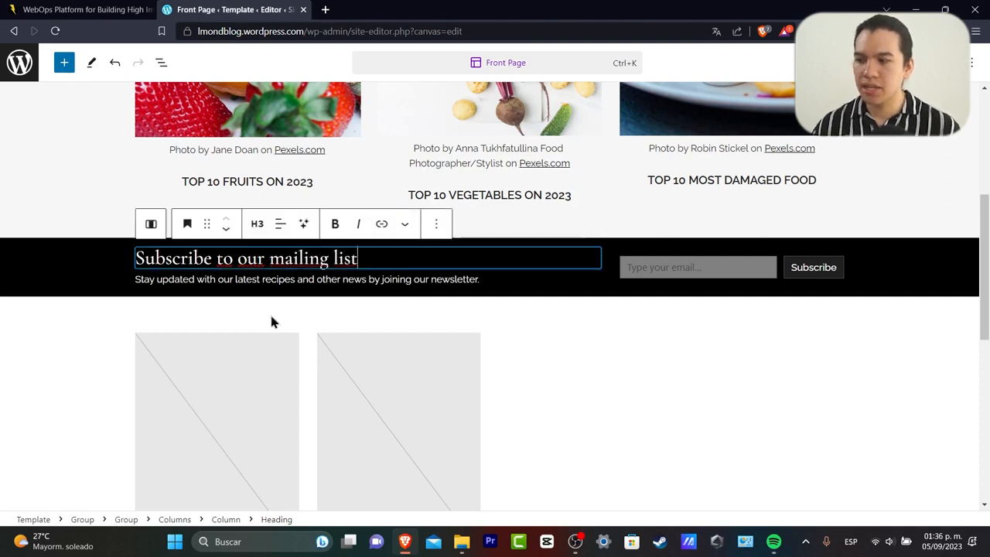
left_click(243, 282)
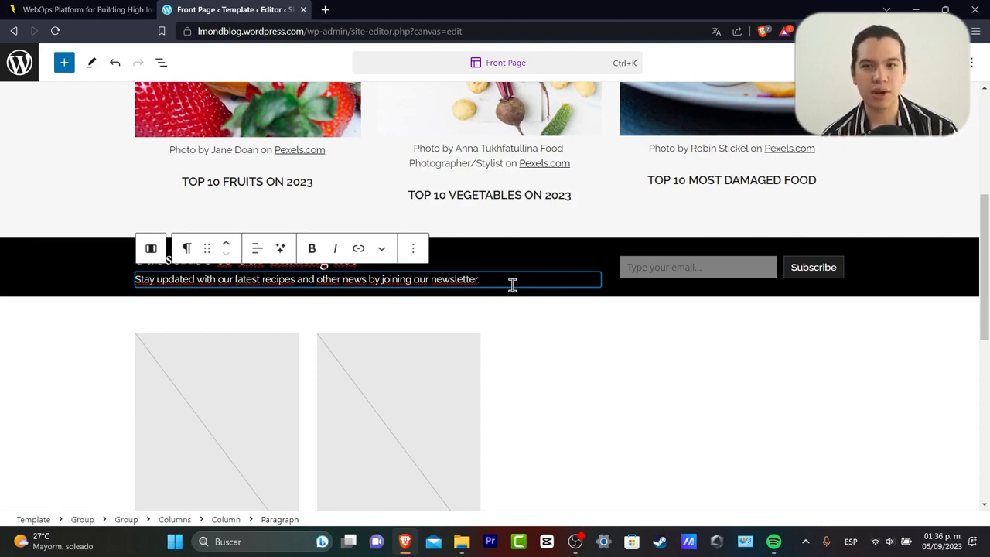
left_click(703, 275)
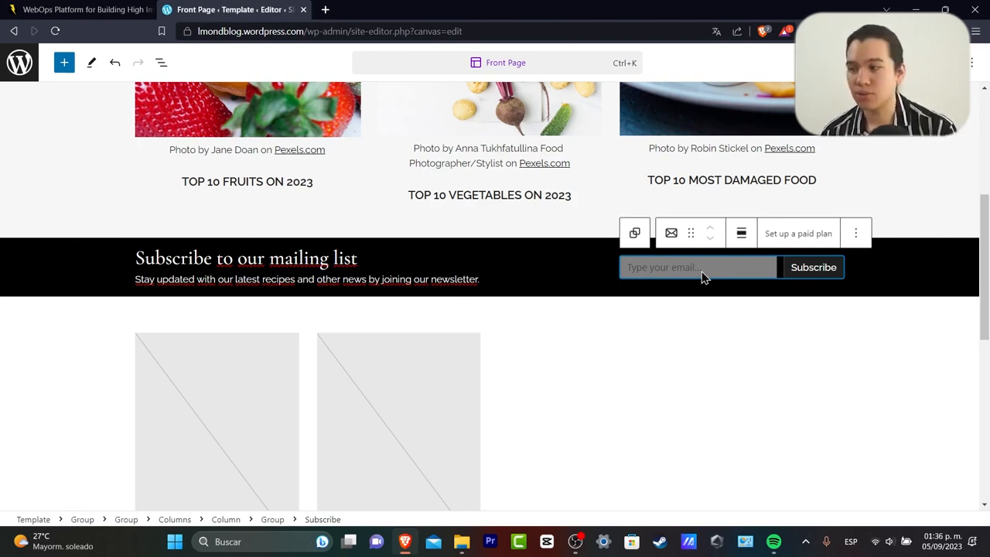
scroll(680, 325, "down", 3)
Inspect the first post's group and featured image blocks and their action menus.
scroll(600, 309, "up", 1)
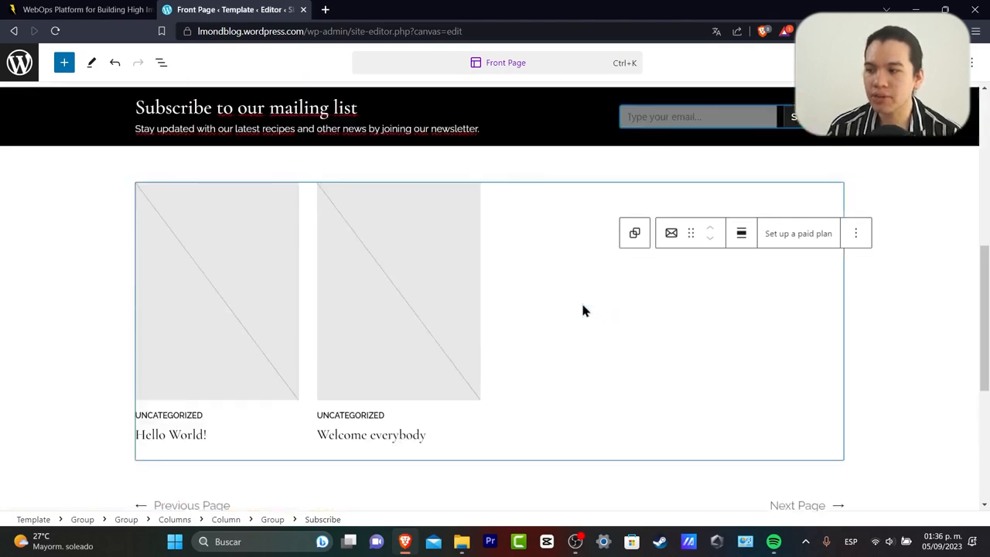
left_click(581, 303)
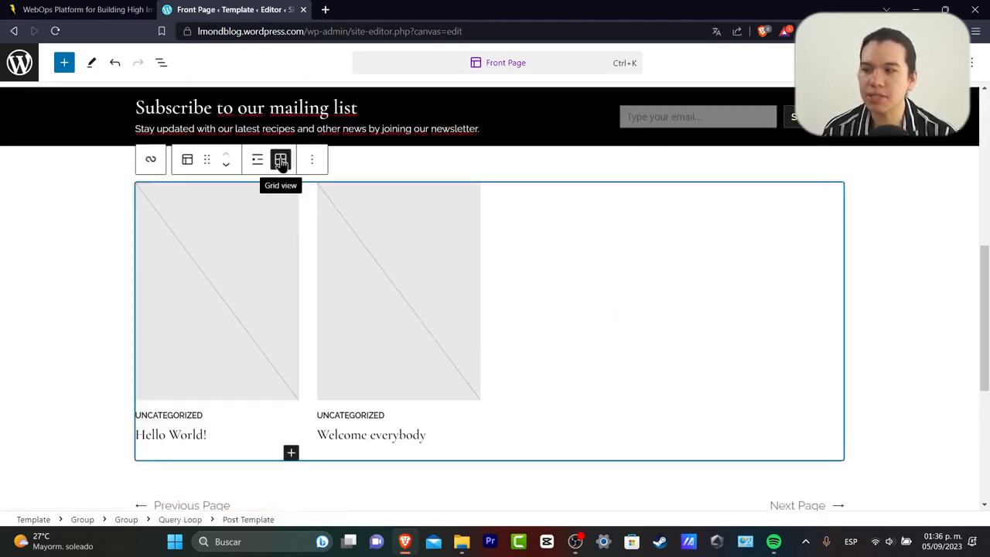
left_click(231, 346)
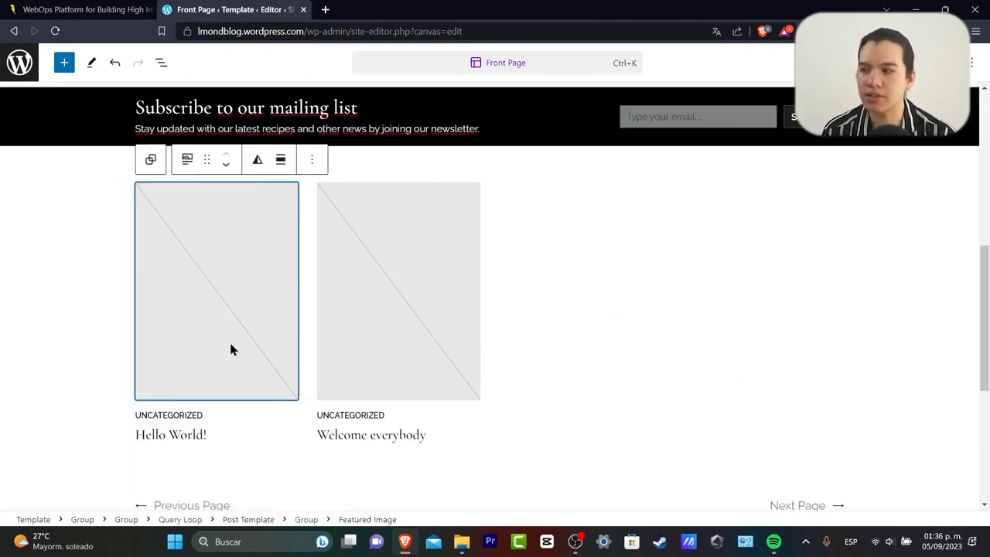
left_click(152, 160)
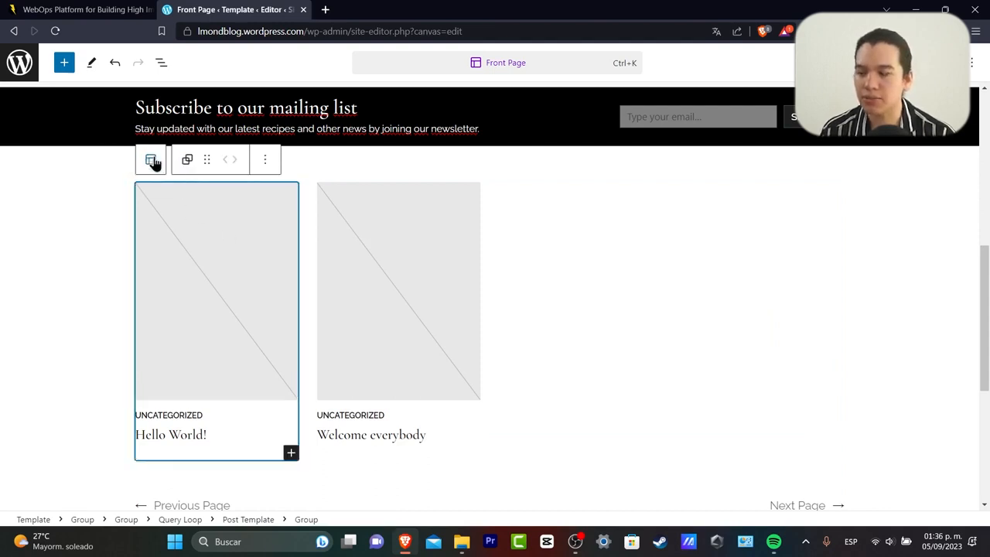
left_click(186, 161)
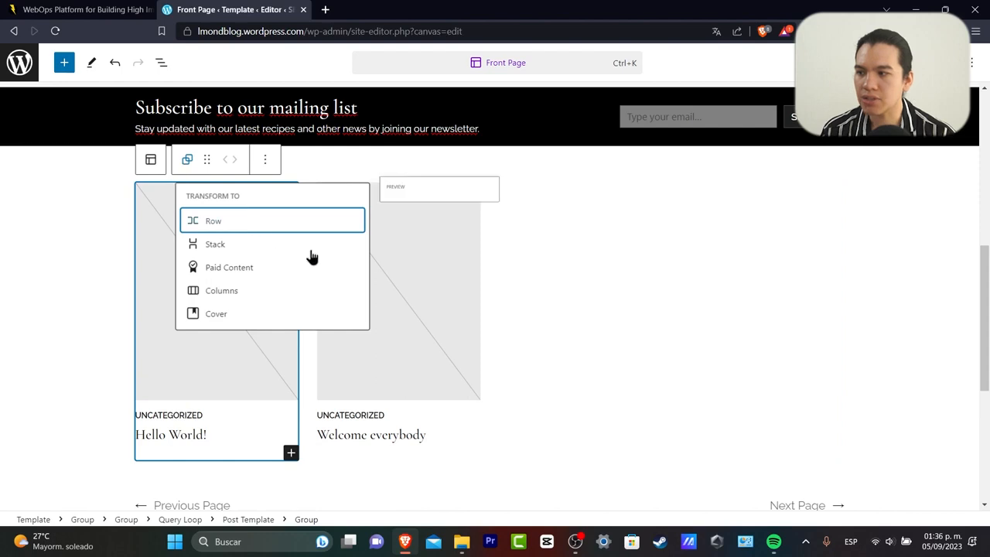
left_click(194, 437)
left_click(288, 451)
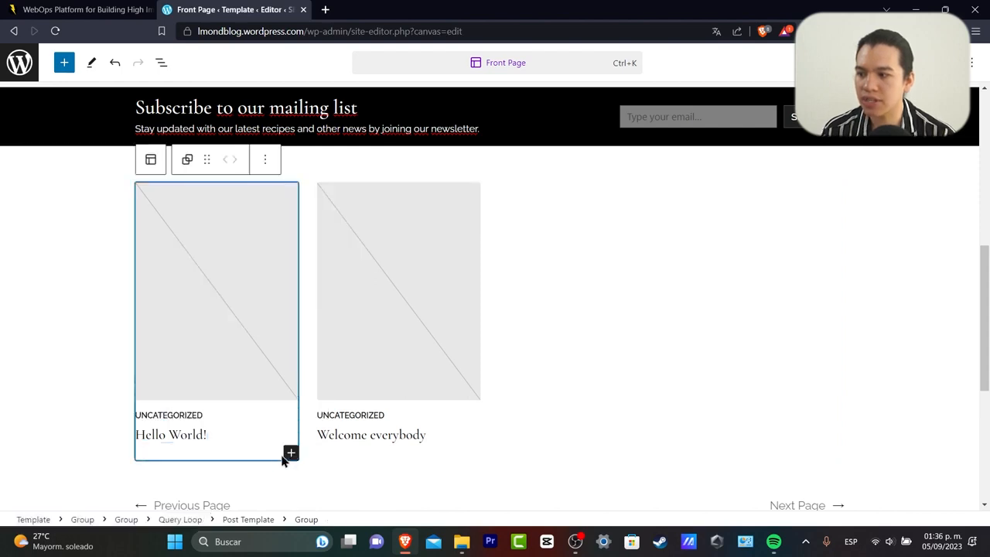
left_click(171, 329)
left_click(312, 159)
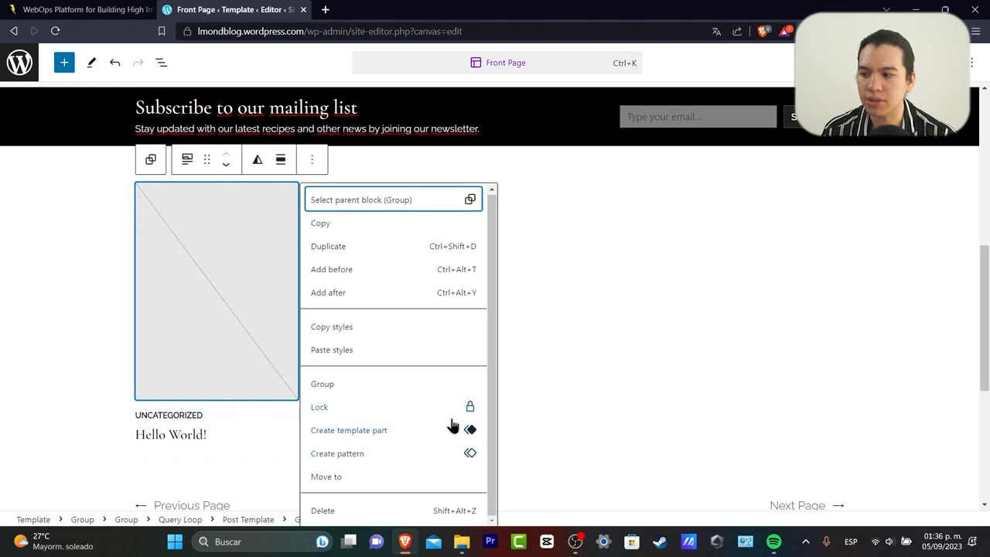
left_click(526, 435)
Delete the Hello World / Welcome everybody post grid from its options menu and confirm.
left_click(197, 418)
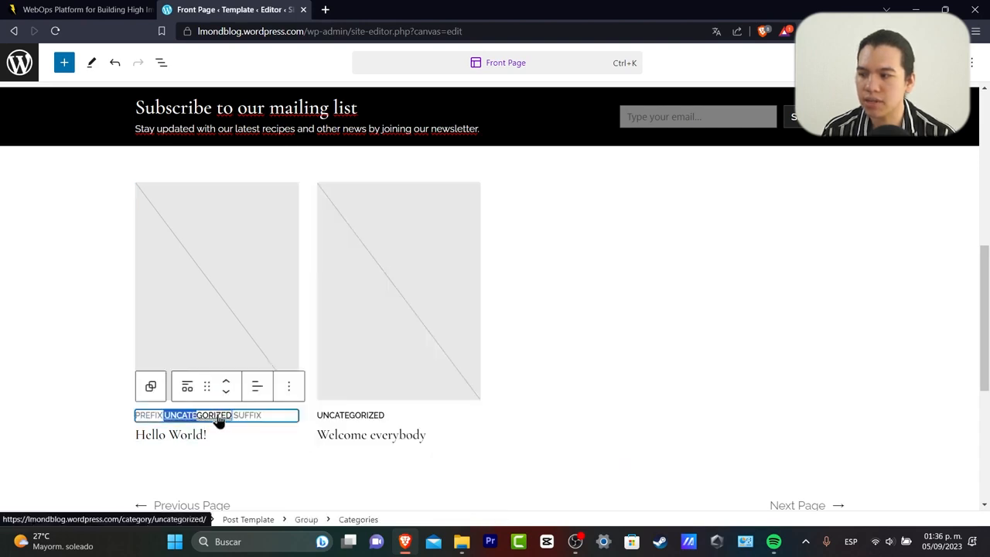
left_click(220, 435)
left_click(312, 403)
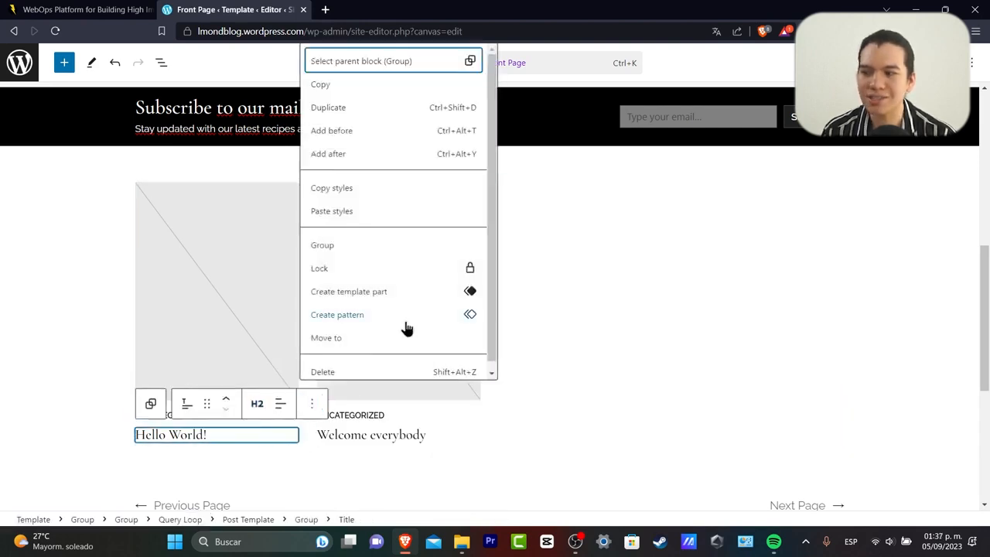
left_click(582, 361)
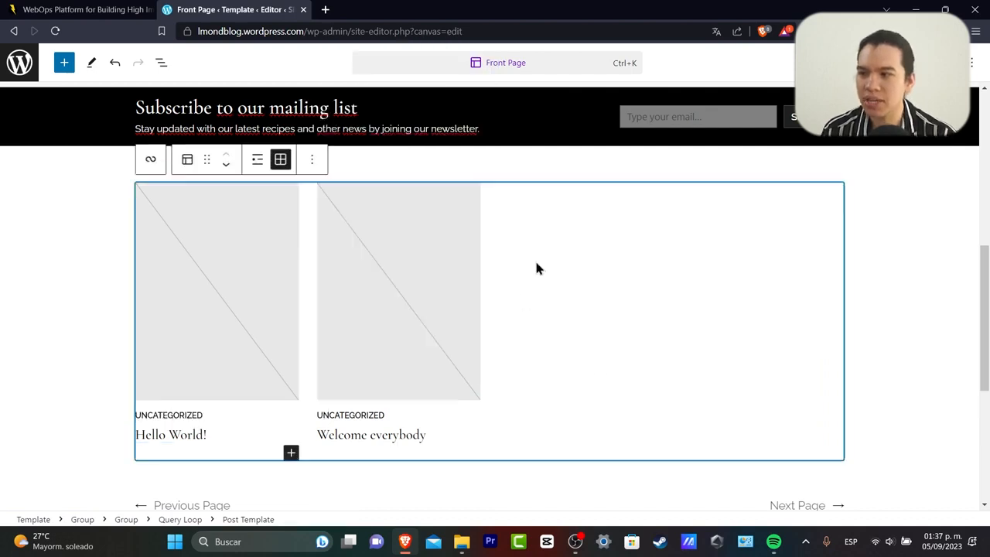
left_click(313, 159)
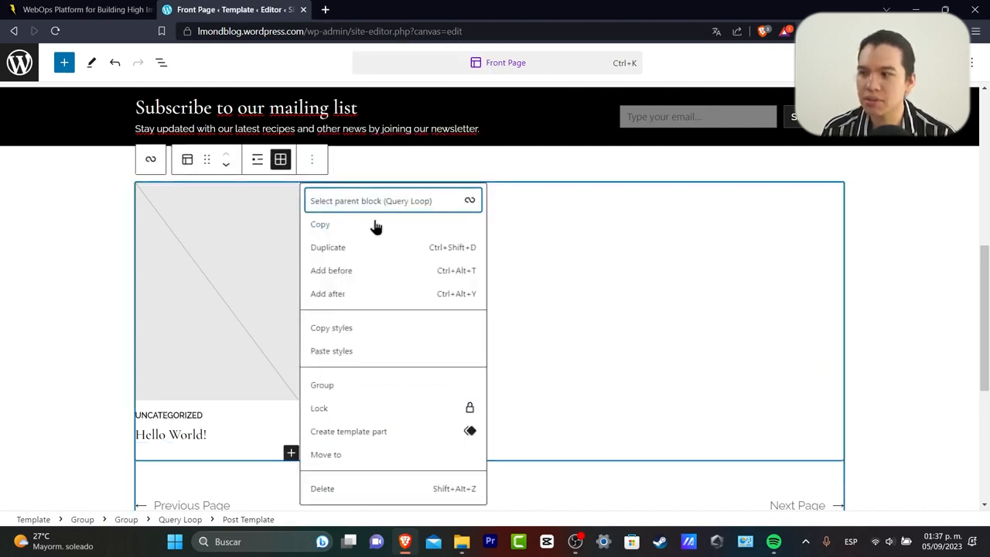
left_click(409, 489)
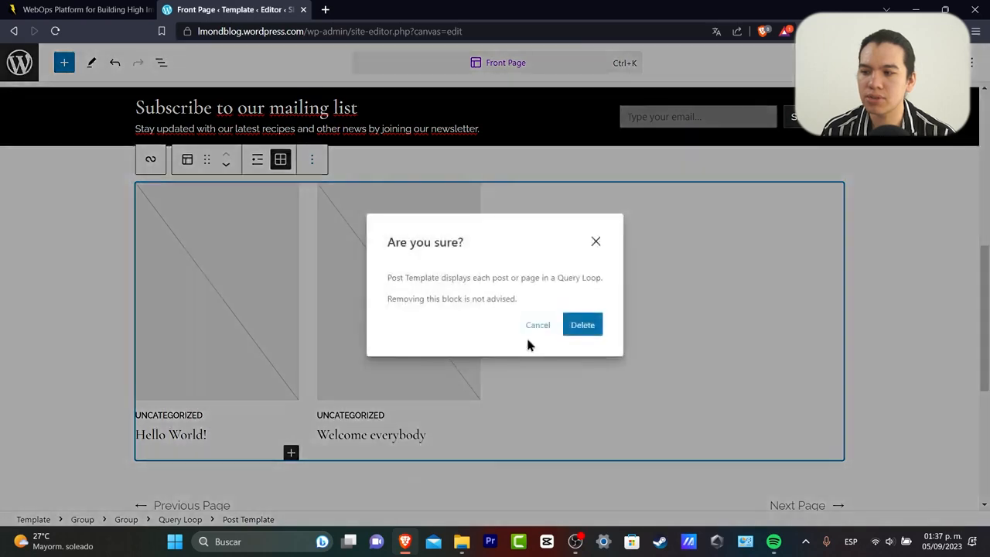
left_click(580, 328)
left_click(568, 235)
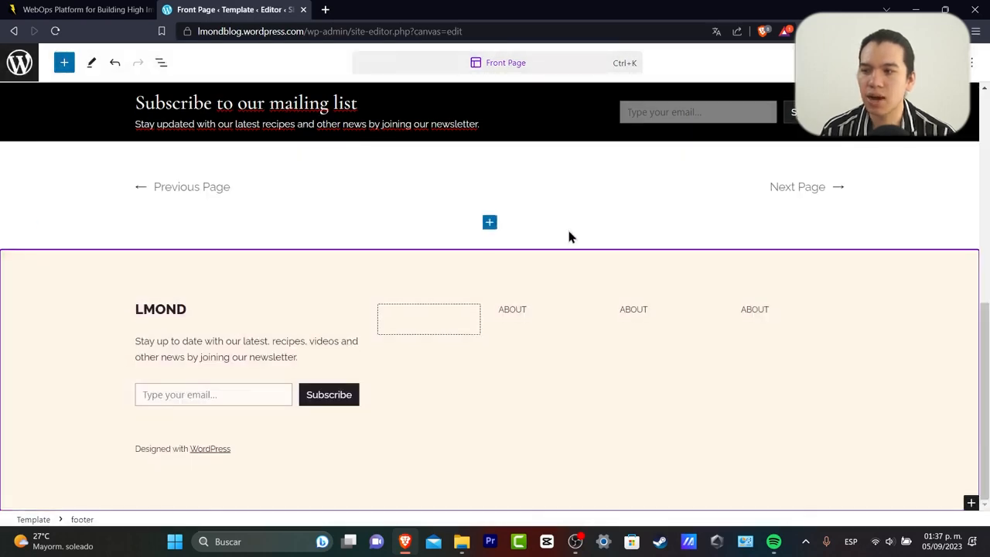
Save and confirm the Front Page template changes, then go back to the Design panel.
scroll(563, 186, "up", 5)
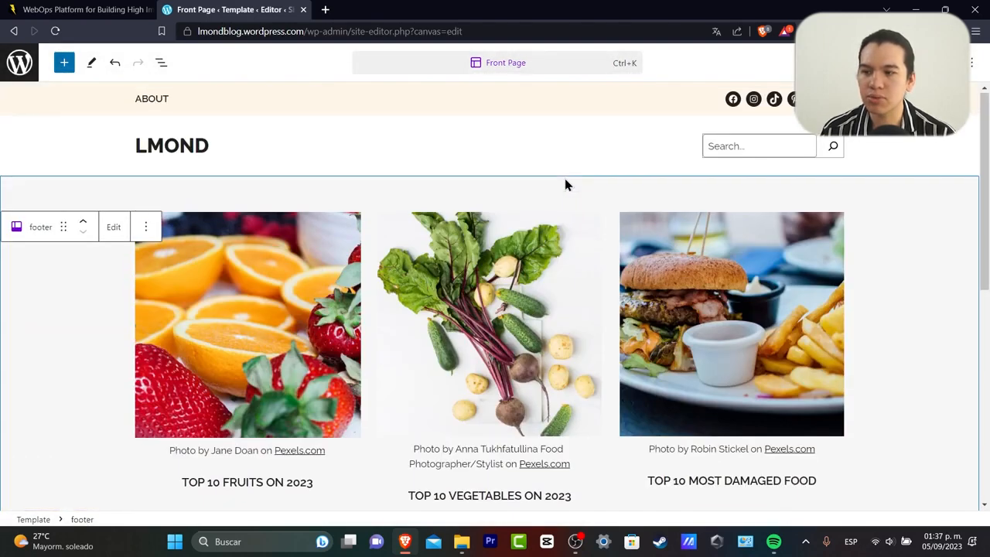
scroll(570, 193, "down", 5)
scroll(572, 194, "up", 5)
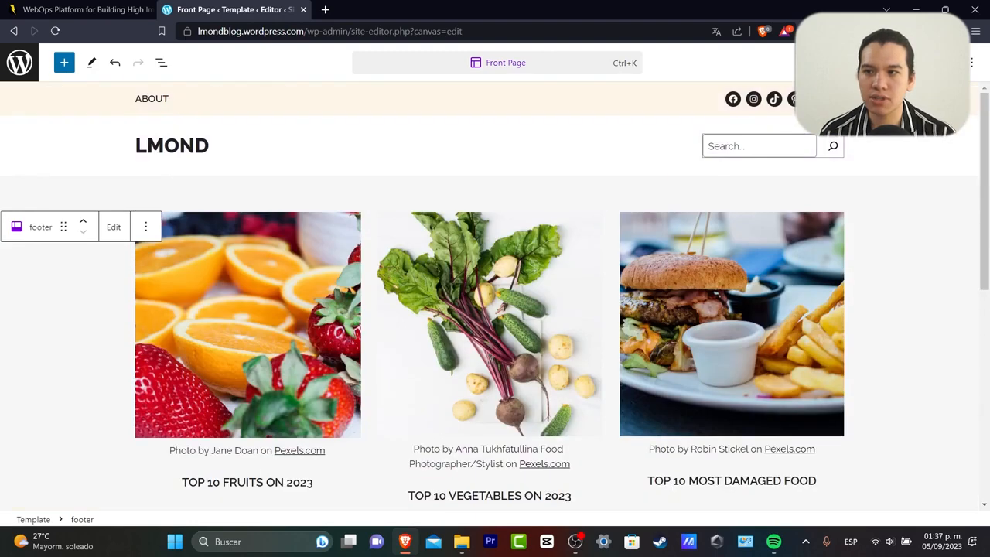
left_click(887, 63)
left_click(851, 63)
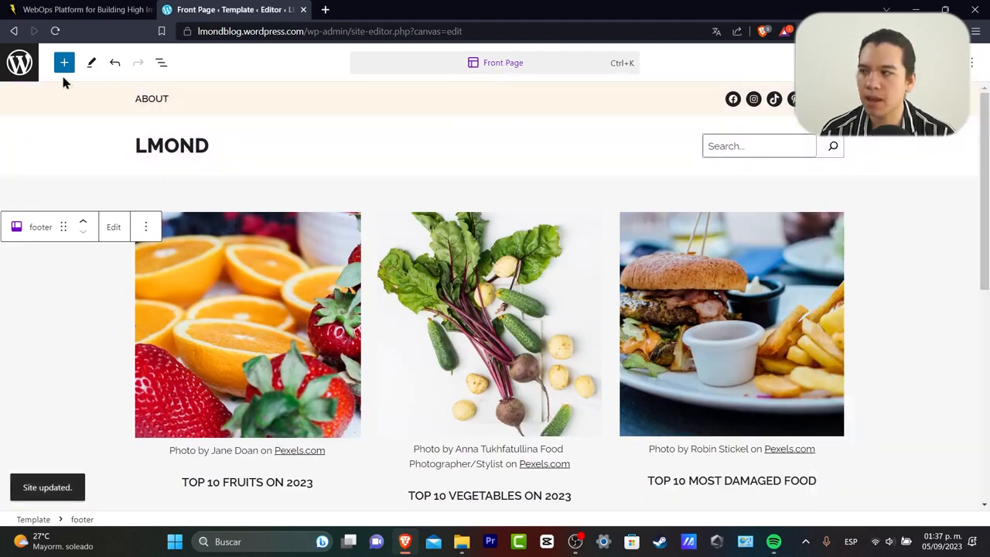
left_click(19, 63)
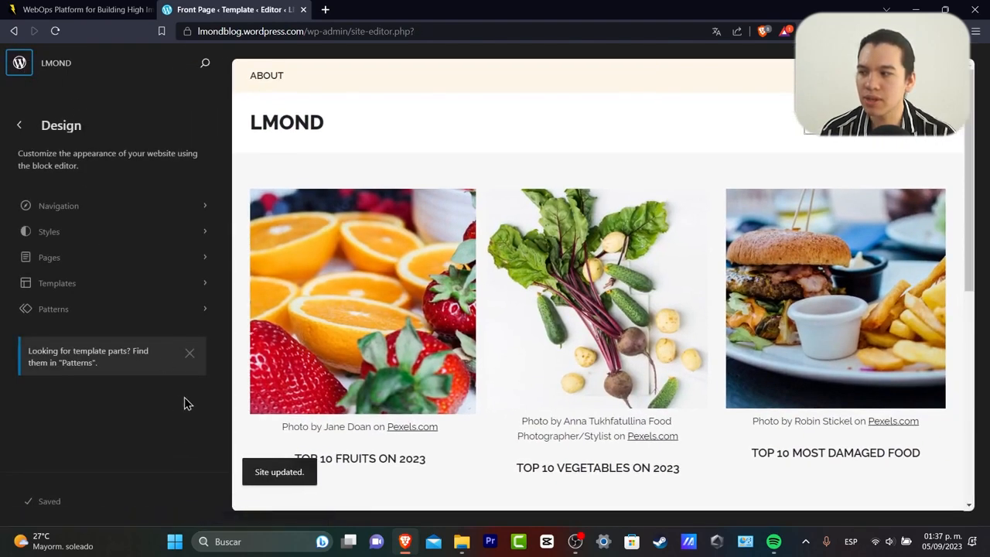
Dismiss the template-parts notice and open the Navigation settings in Design.
left_click(190, 355)
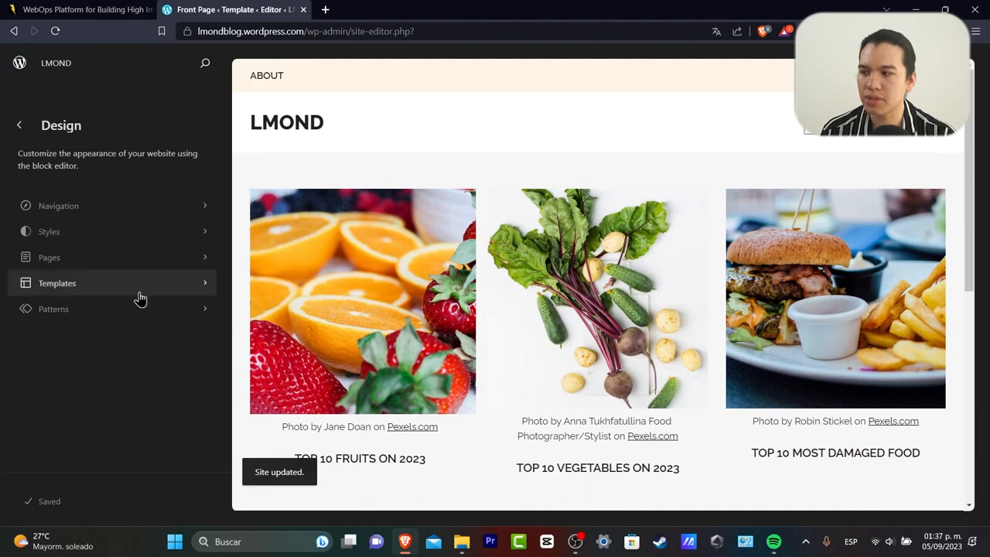
left_click(111, 218)
left_click(19, 125)
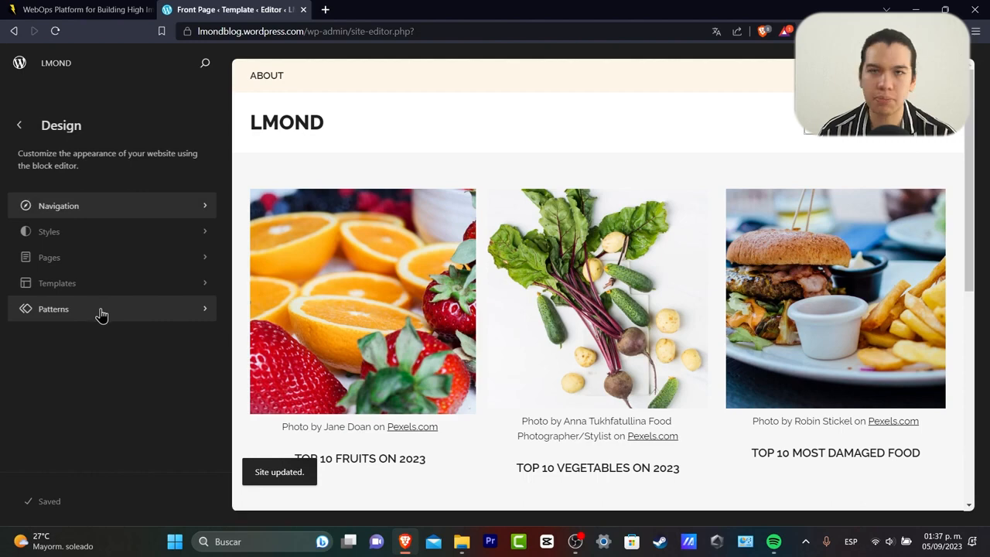
left_click(130, 205)
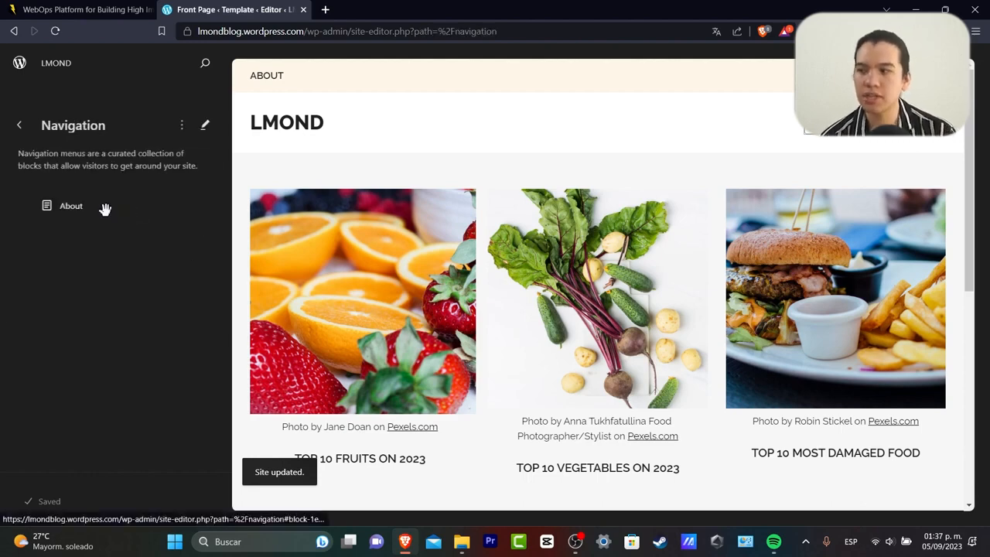
Cancel the page list editing prompt and open the navigation menu in its own editor.
left_click(105, 209)
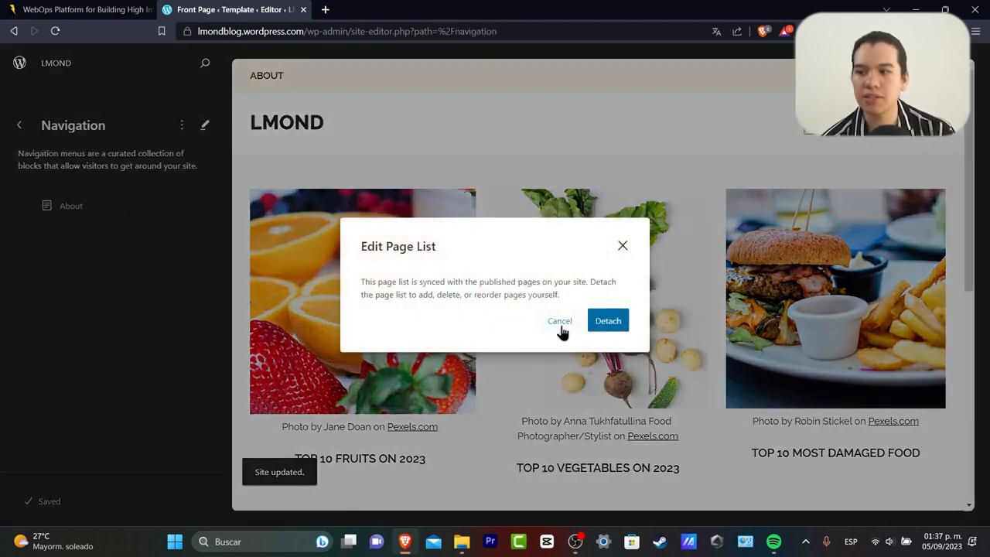
left_click(608, 321)
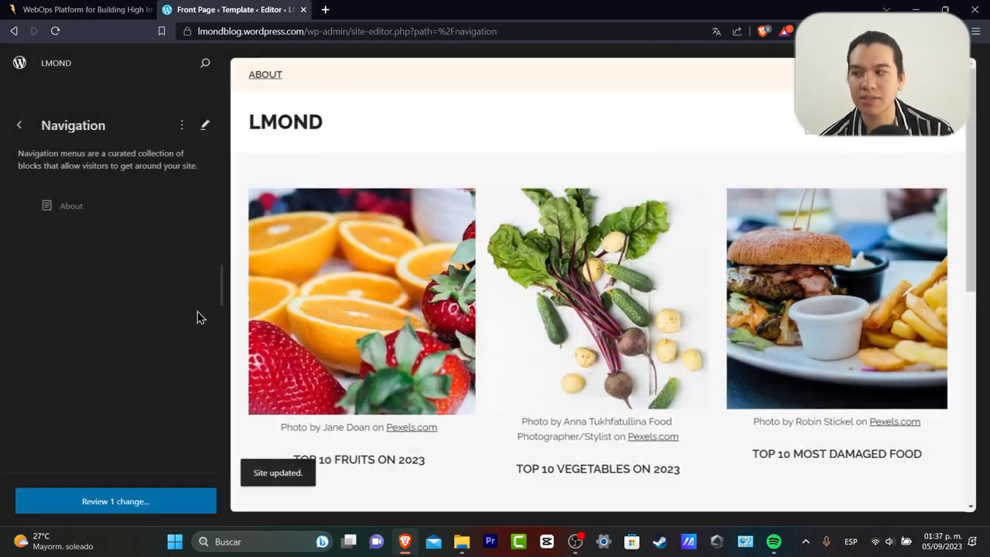
left_click(95, 205)
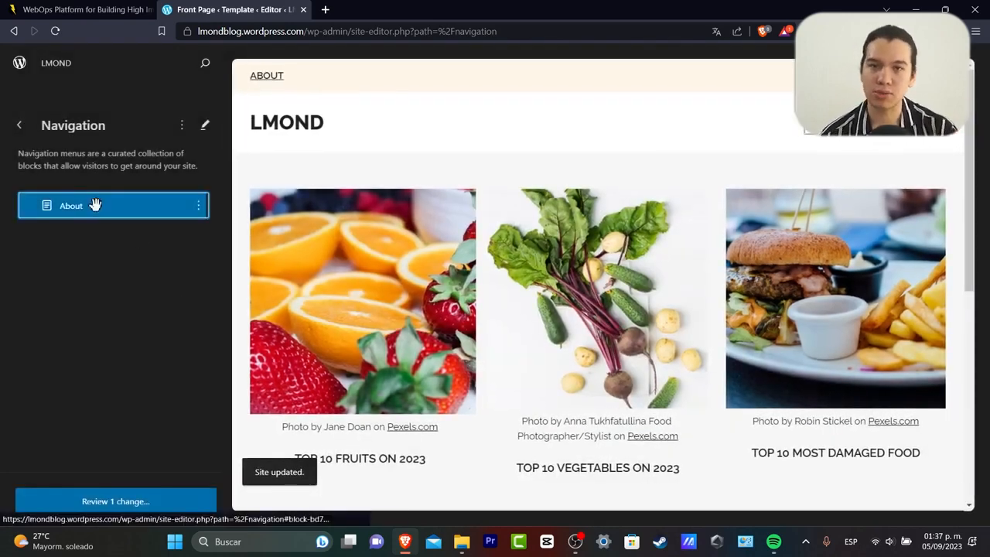
left_click(182, 126)
left_click(205, 124)
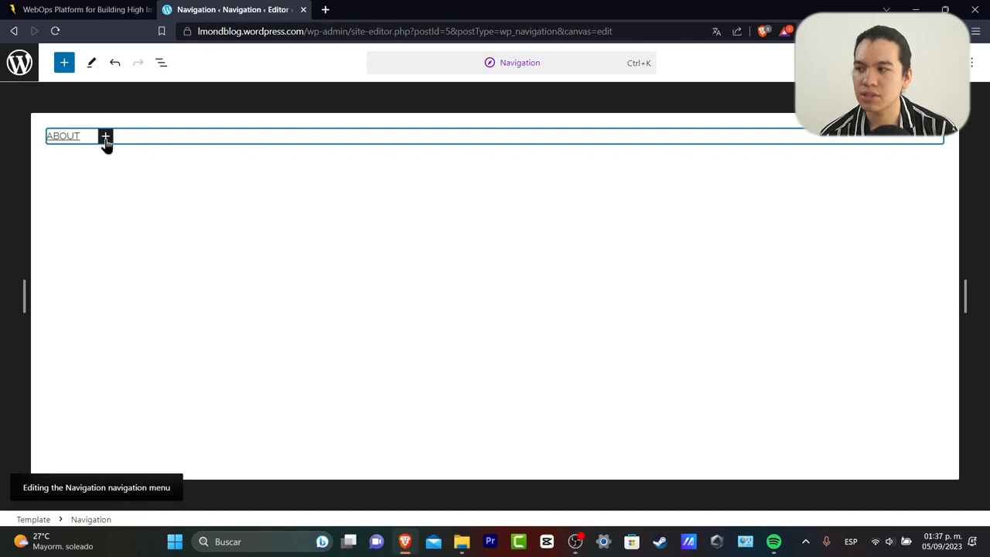
Add a menu link to the Welcome everybody post after ABOUT.
left_click(105, 137)
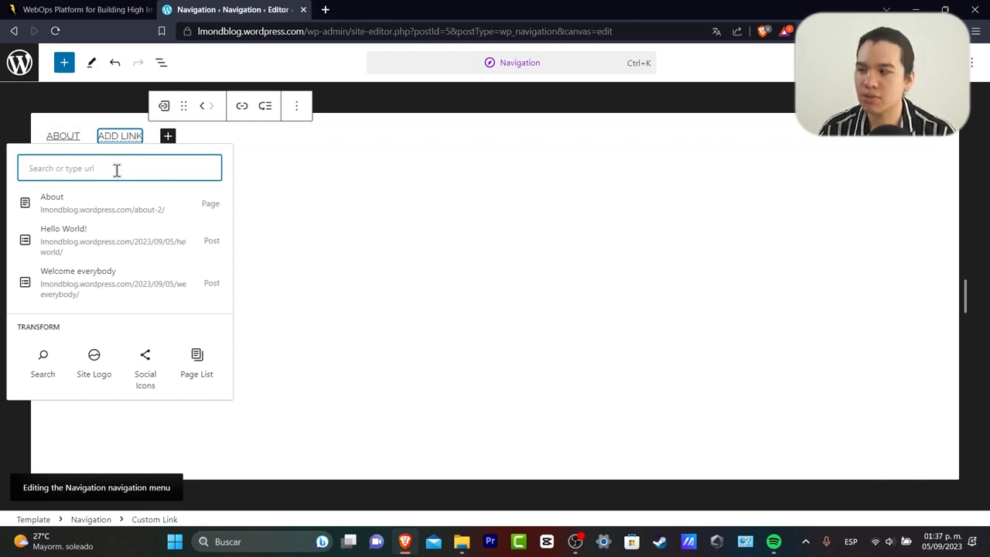
type("home")
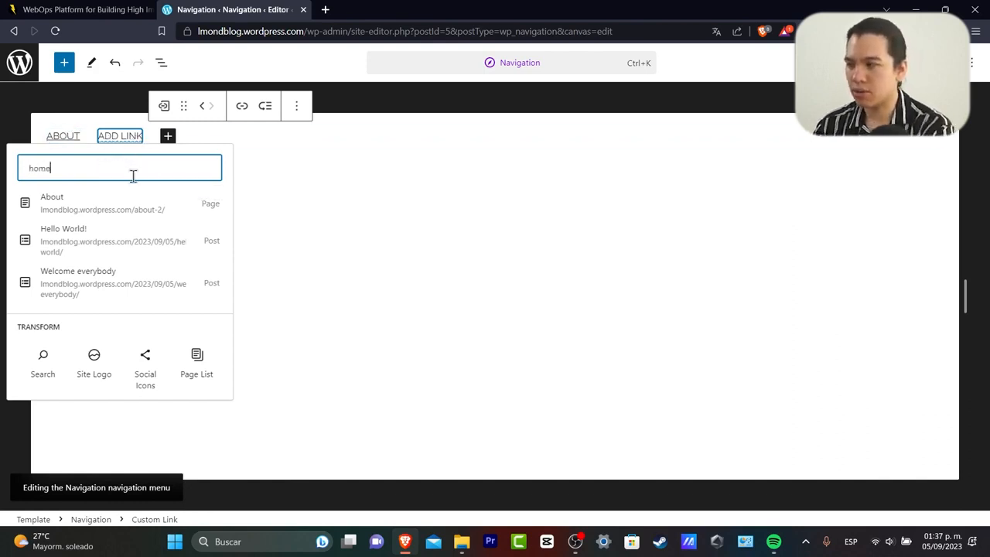
key("BackSpace")
key("BackSpace")
key("BackSpace")
key("BackSpace")
type("HOME")
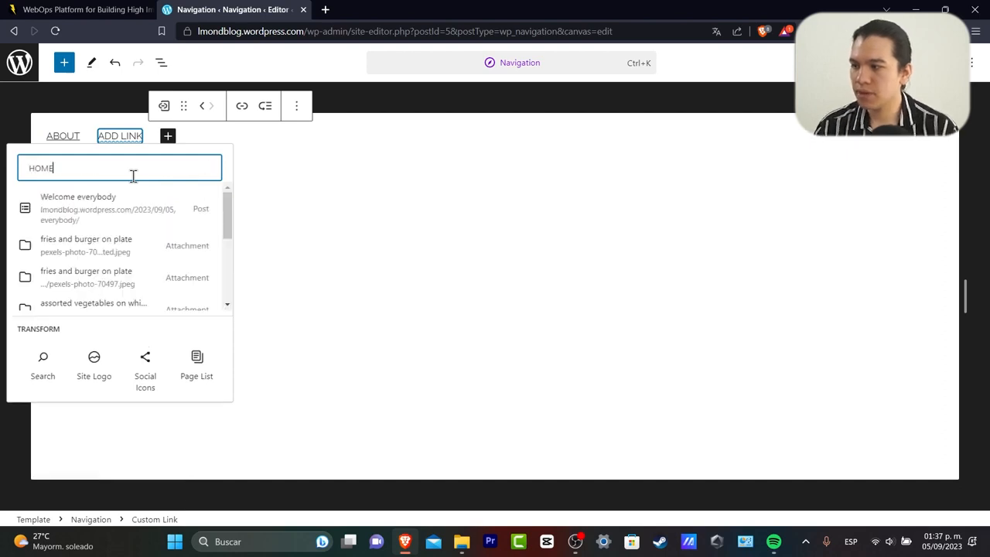
left_click(133, 216)
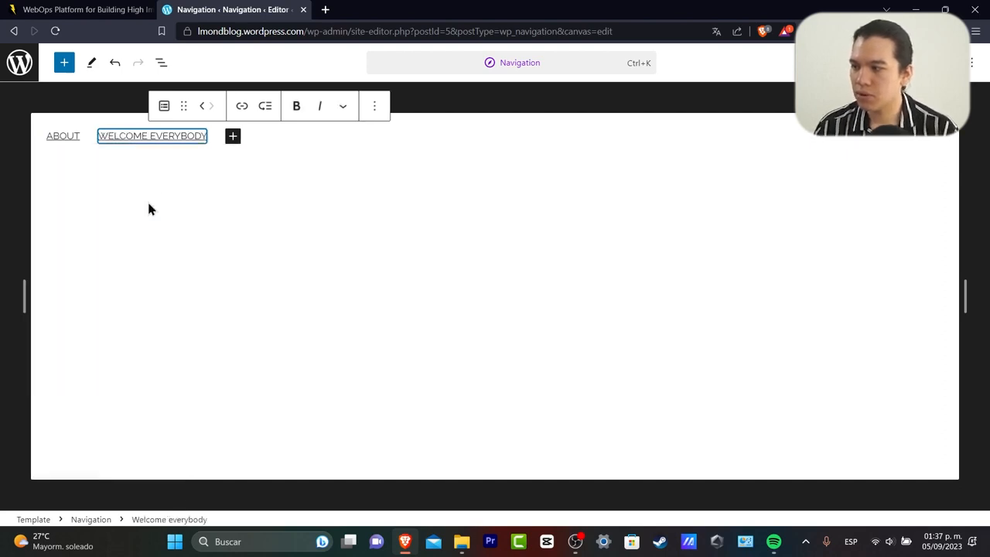
Add a second menu link to the Hello World! post.
left_click(233, 137)
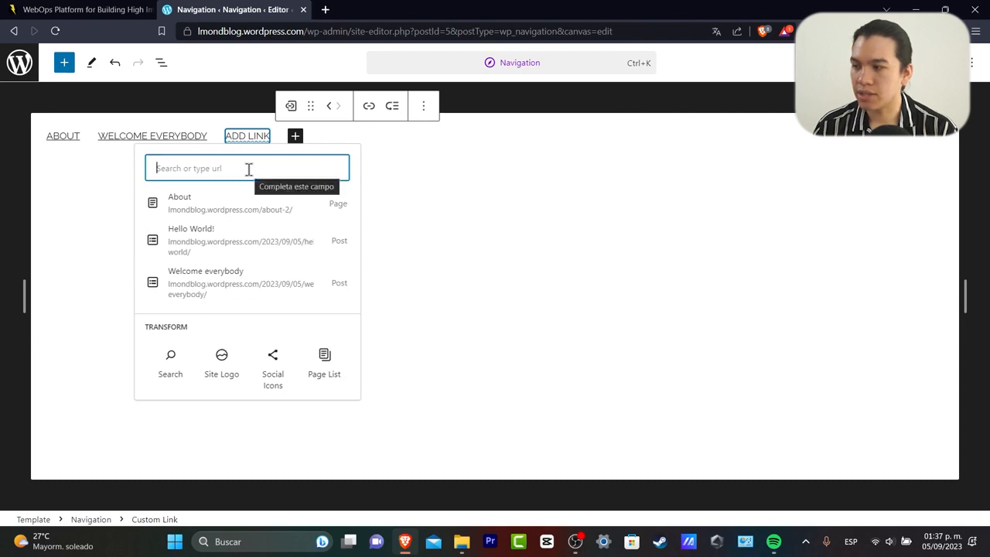
left_click(269, 247)
left_click(326, 198)
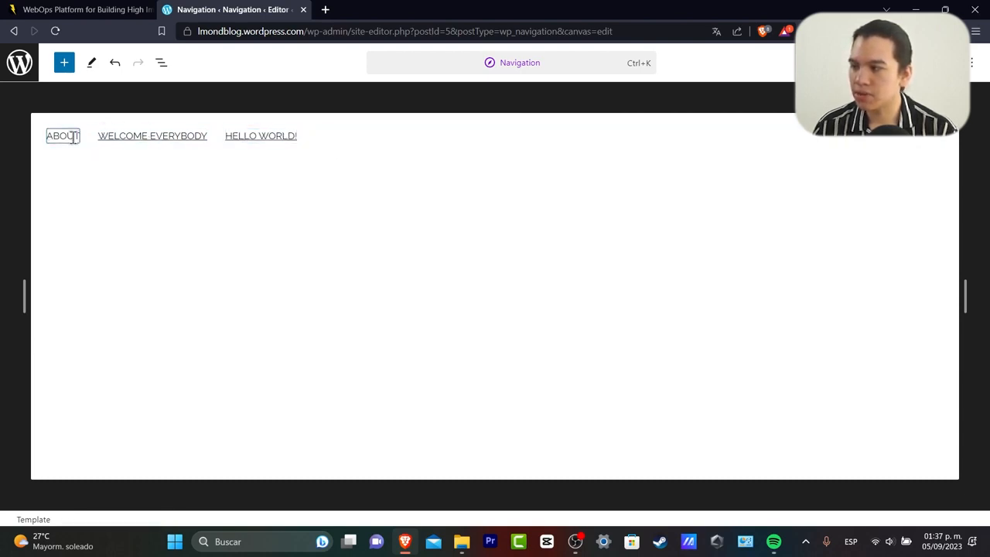
left_click(317, 137)
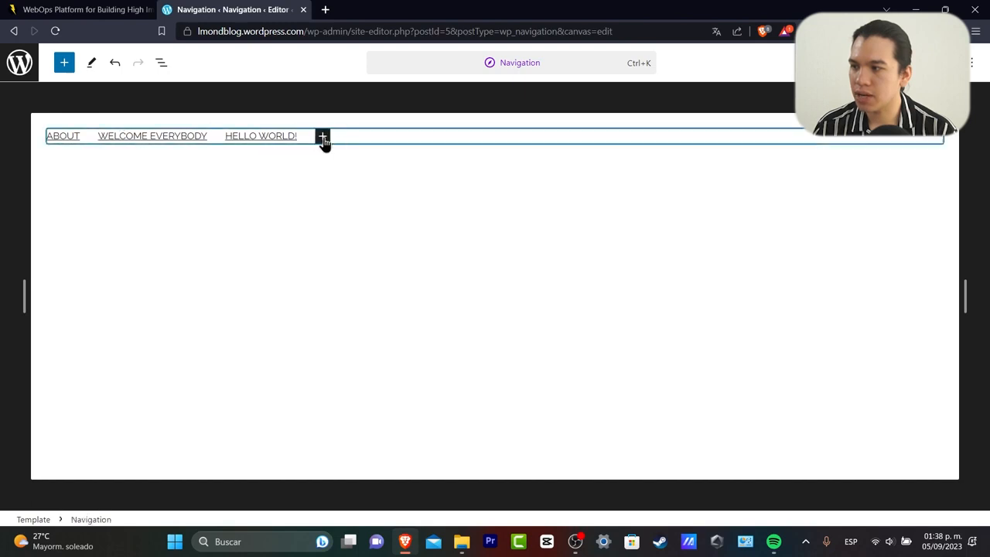
left_click(322, 138)
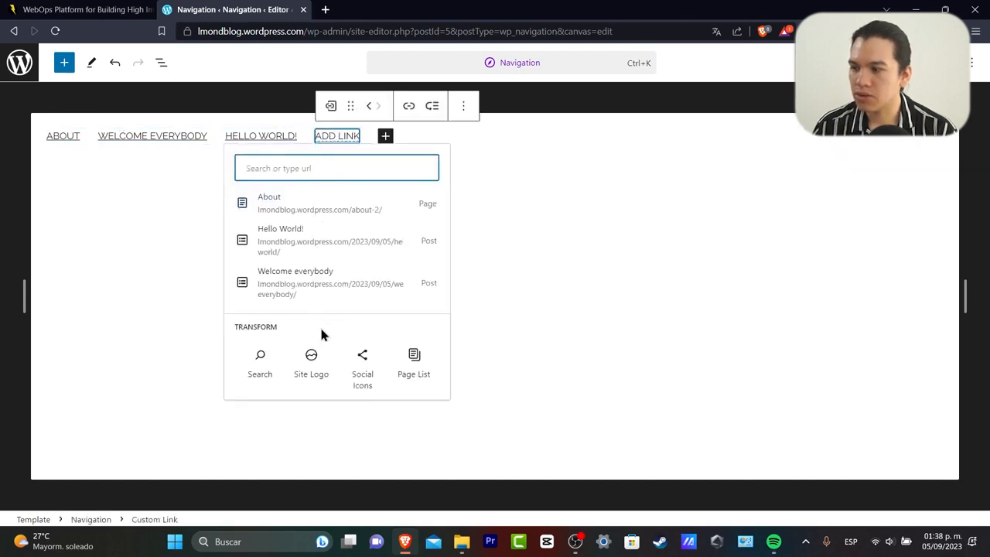
left_click(364, 374)
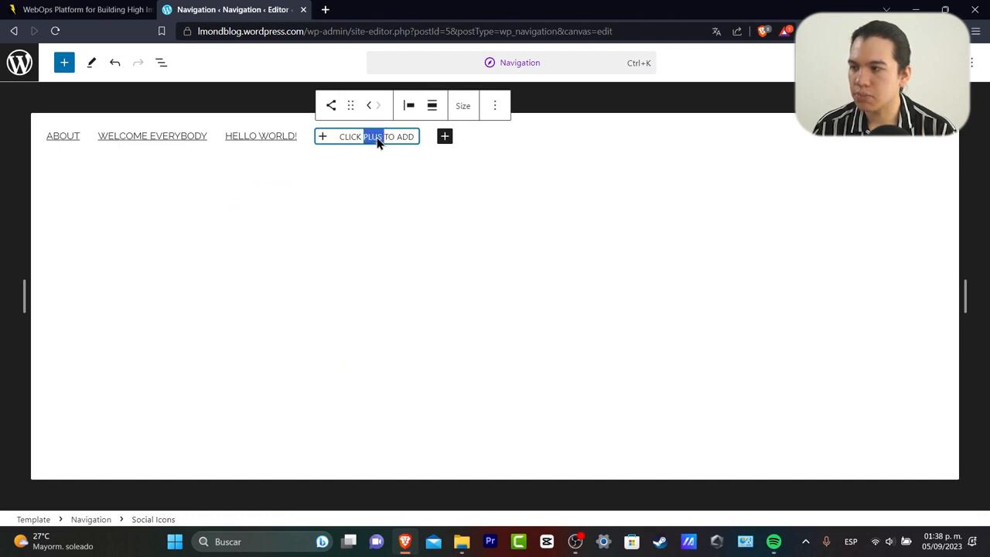
left_click(323, 138)
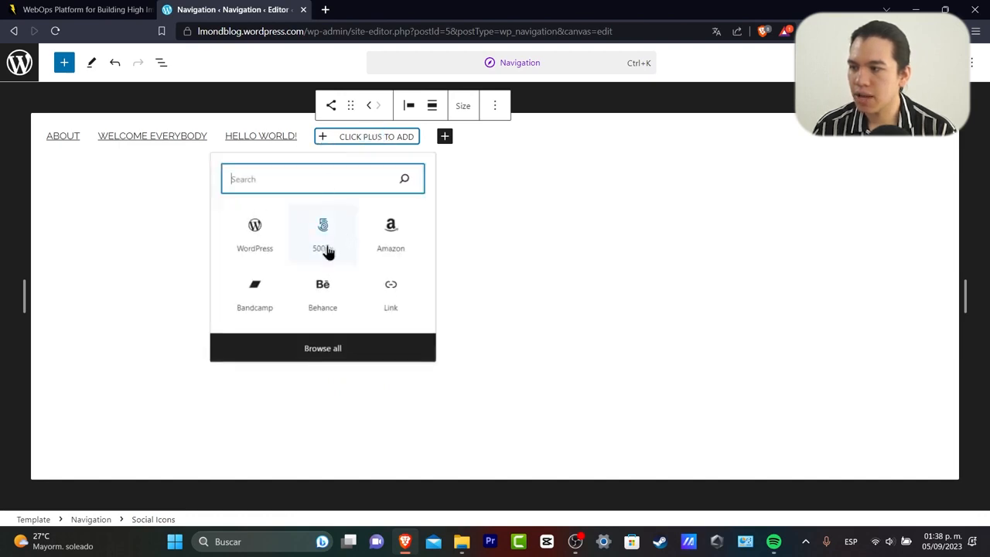
left_click(398, 296)
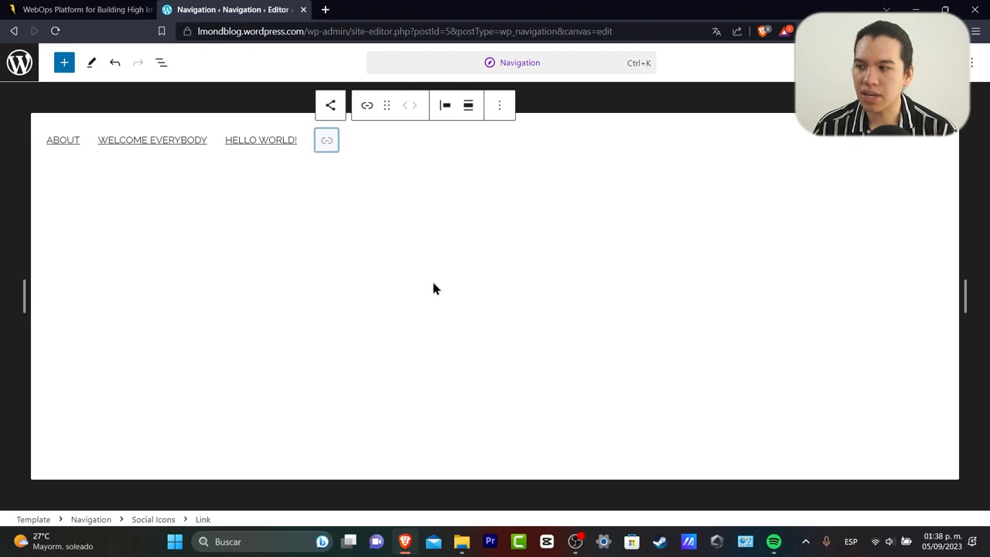
left_click(326, 147)
type("w")
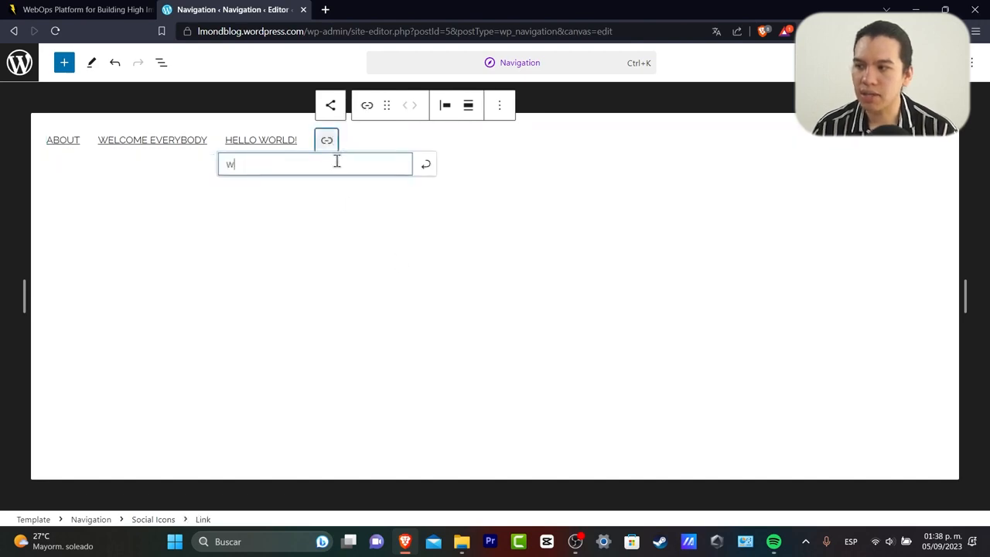
type("WW.")
key("BackSpace")
key("BackSpace")
key("BackSpace")
key("BackSpace")
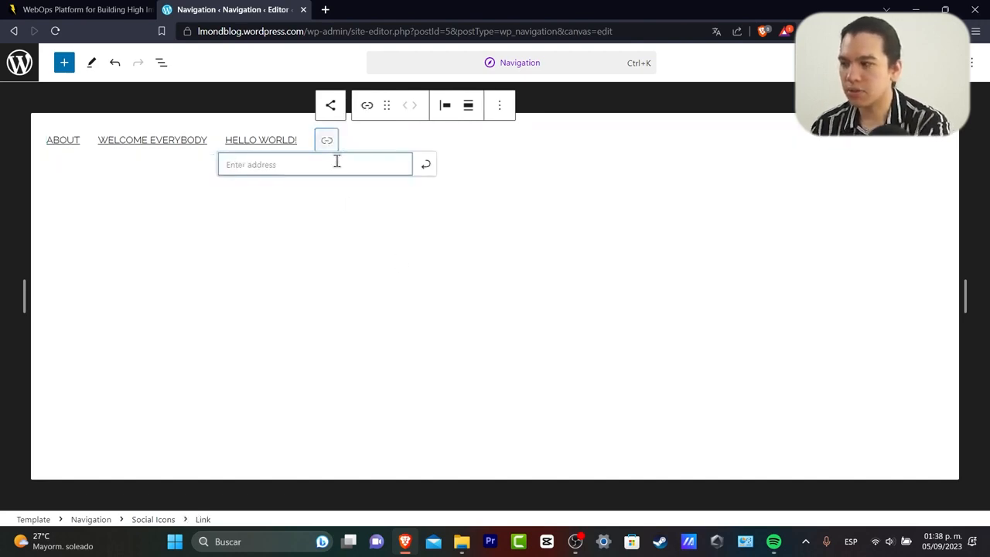
type("www.youtube.com")
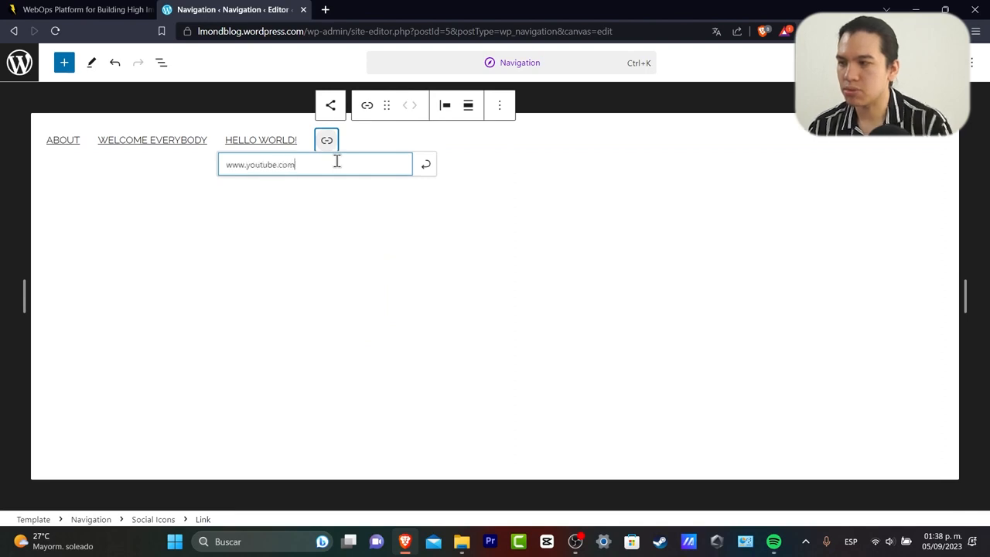
key("Return")
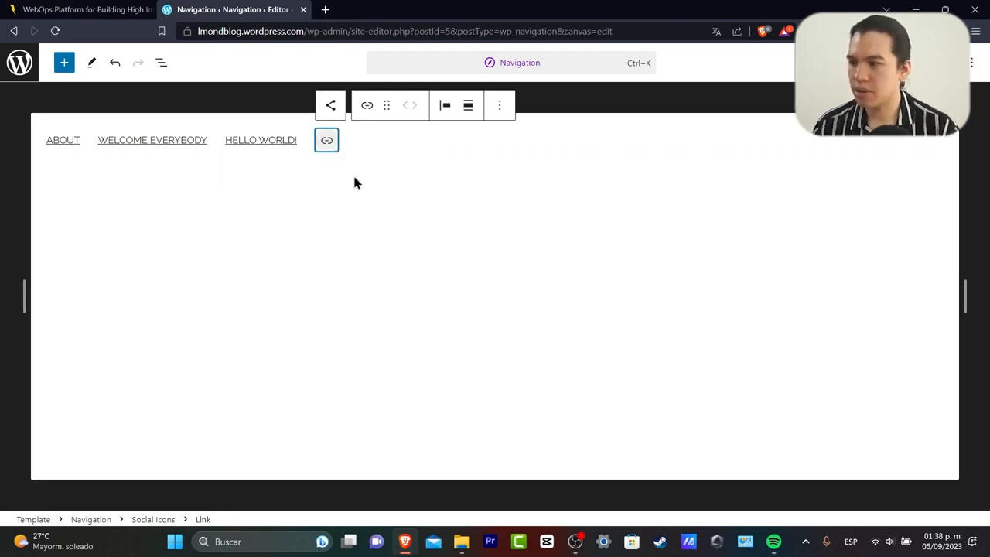
left_click(329, 143)
left_click(116, 176)
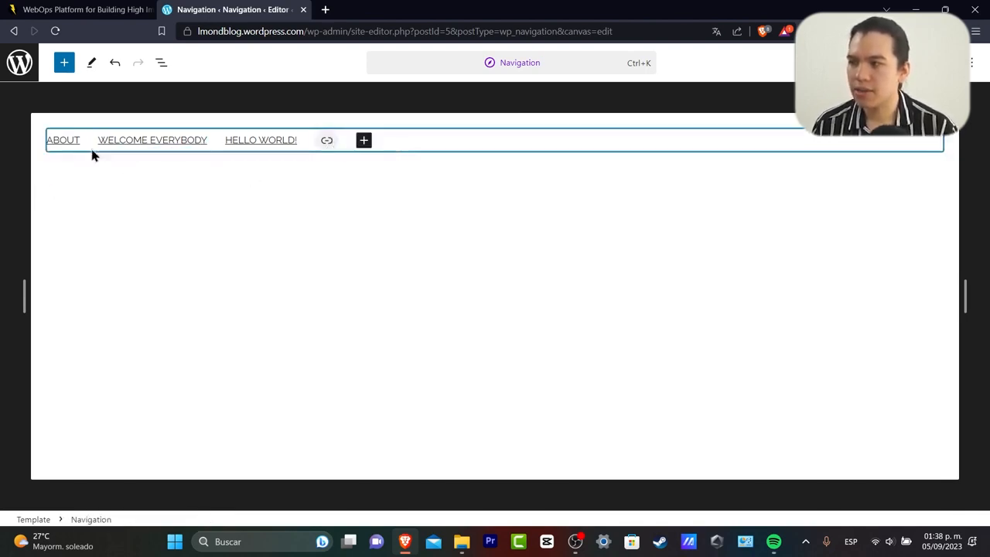
Check the menu in a narrow mobile preview, then save the navigation menu.
left_click_drag(24, 293, 423, 296)
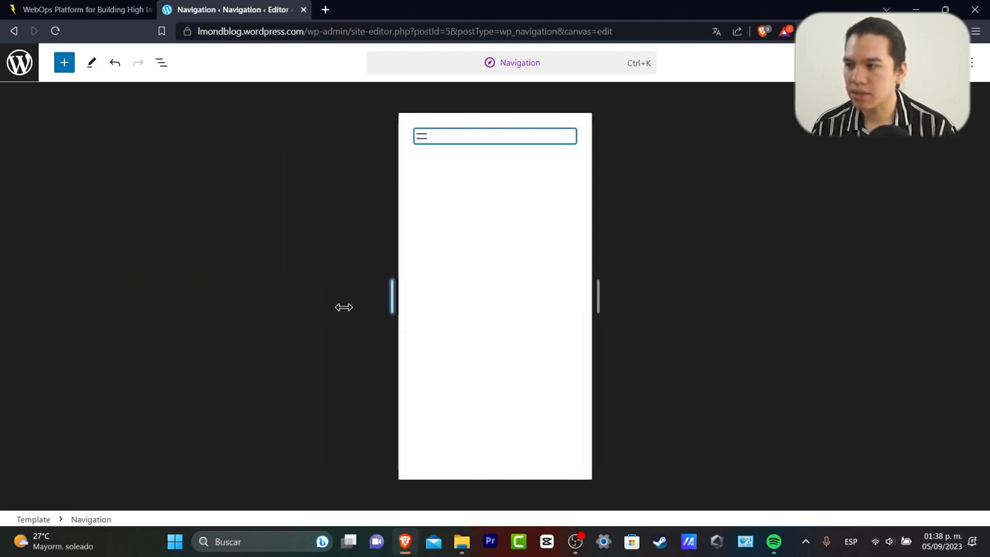
left_click_drag(343, 307, 32, 321)
left_click_drag(266, 141, 276, 142)
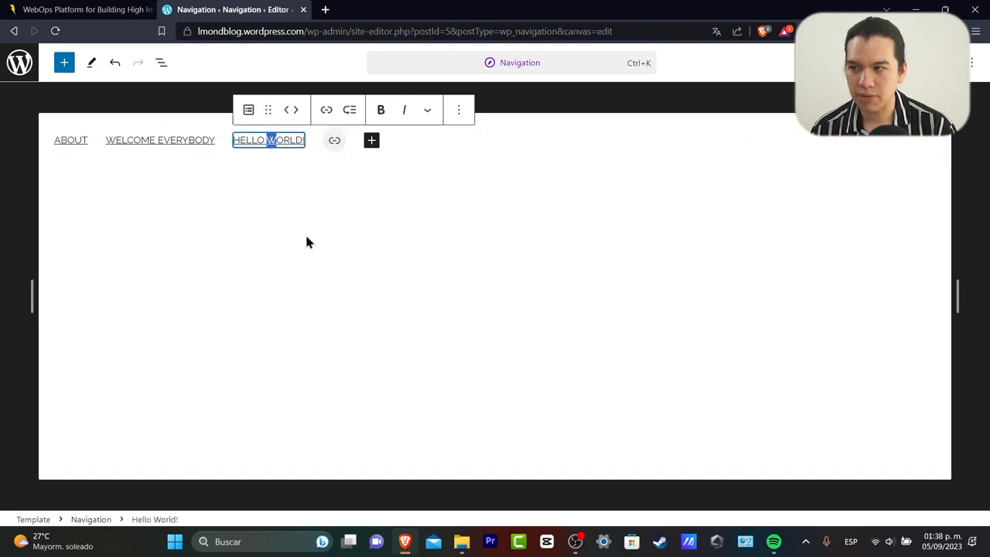
left_click(873, 63)
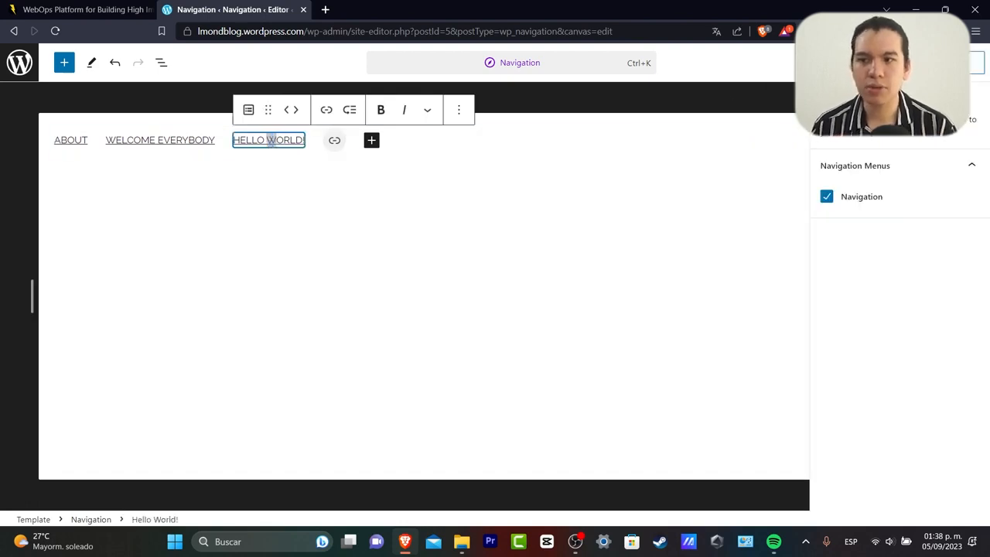
left_click(857, 63)
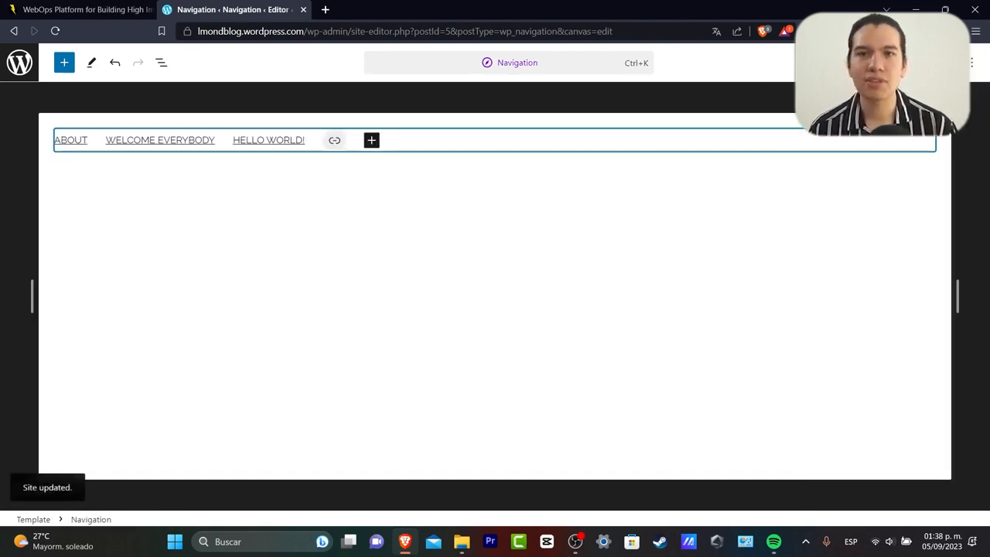
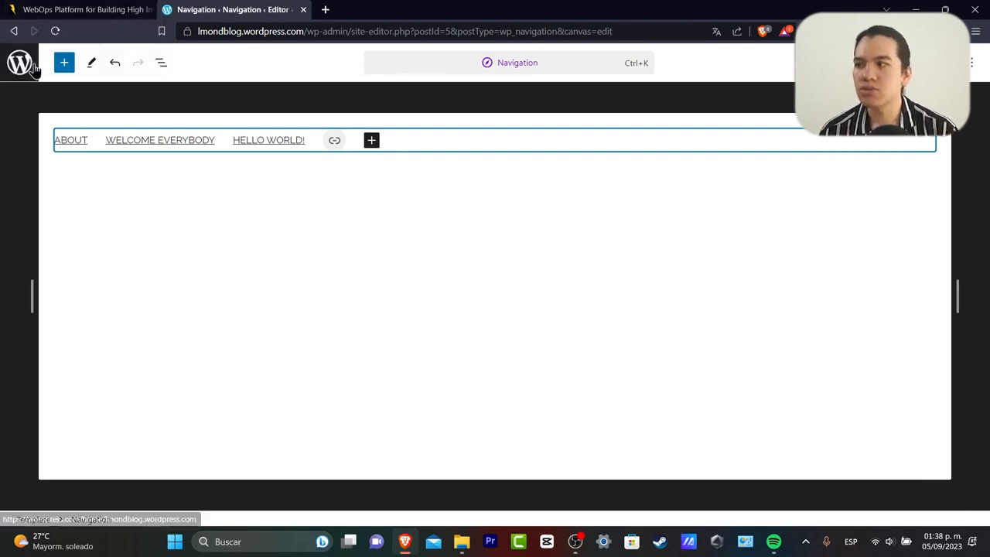
Back out of navigation editing and the Design panel to the launchpad checklist.
left_click(20, 63)
left_click(22, 128)
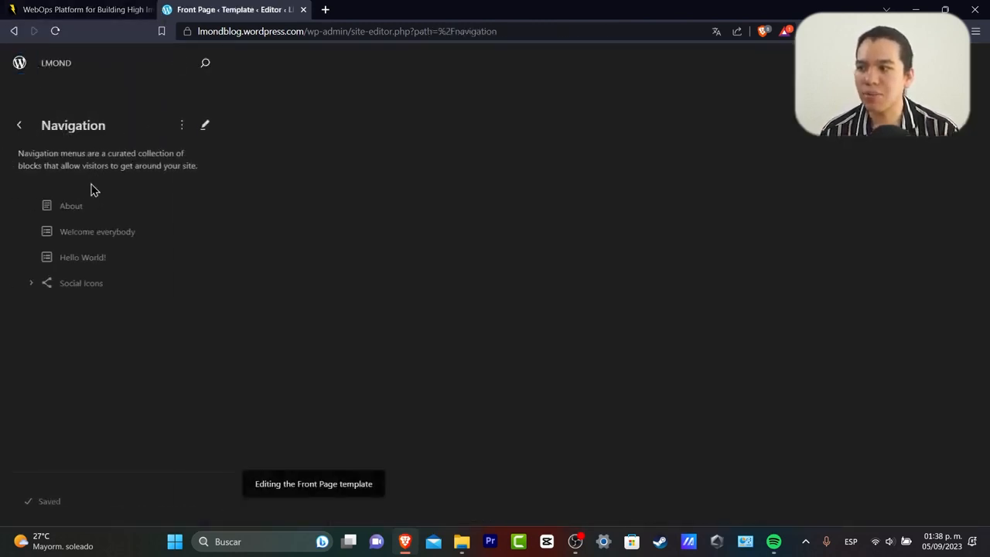
left_click(21, 129)
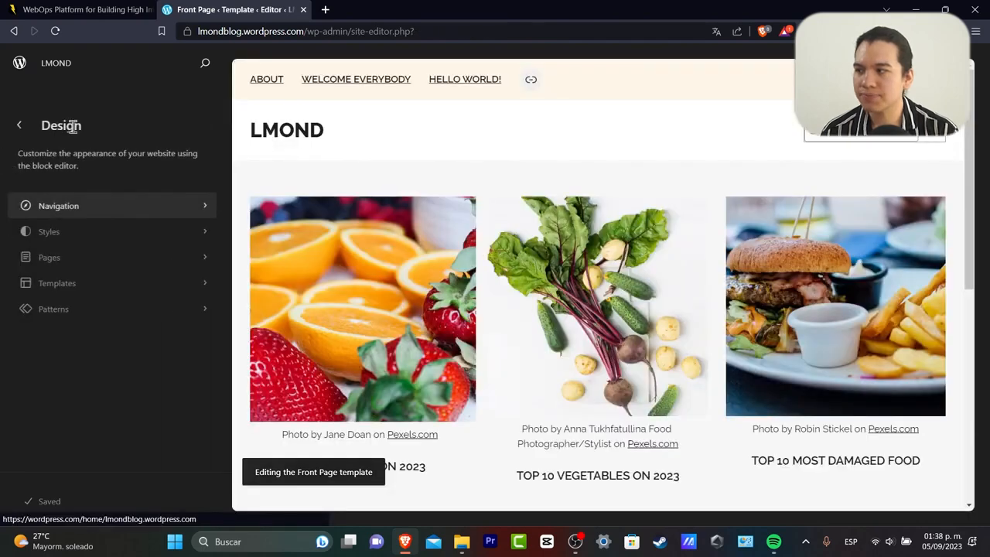
left_click(22, 128)
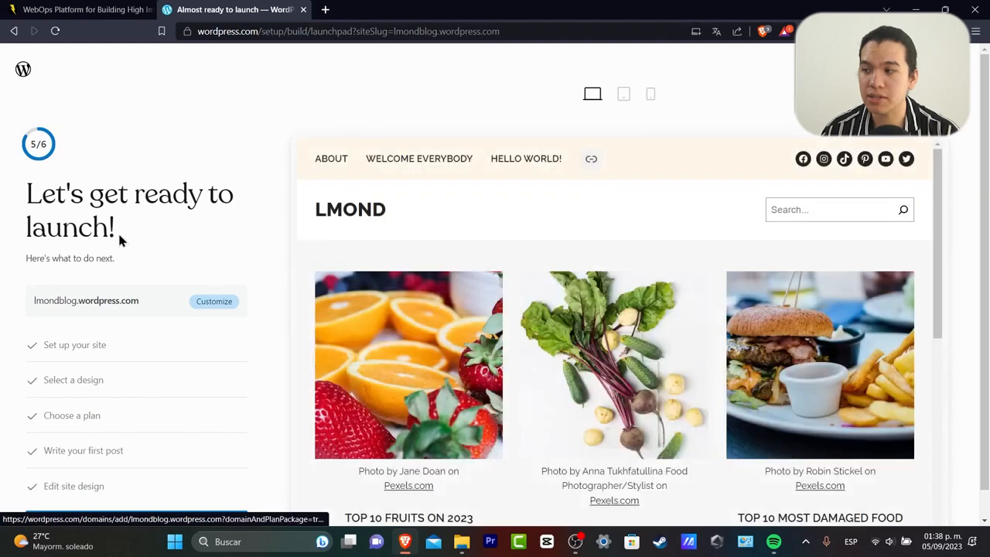
Launch the LMOND site and open the live site in a new tab.
scroll(154, 247, "down", 1)
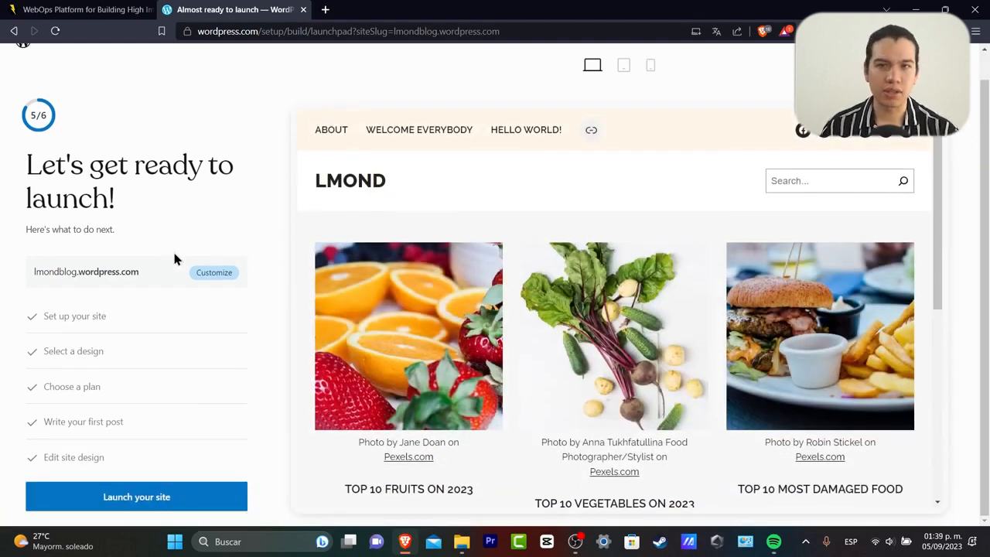
left_click(172, 493)
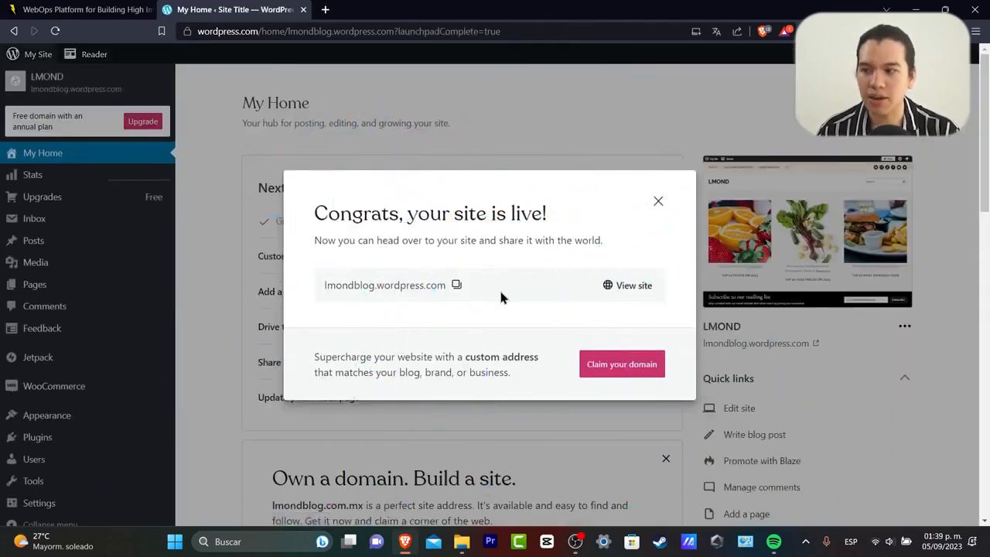
left_click(616, 286)
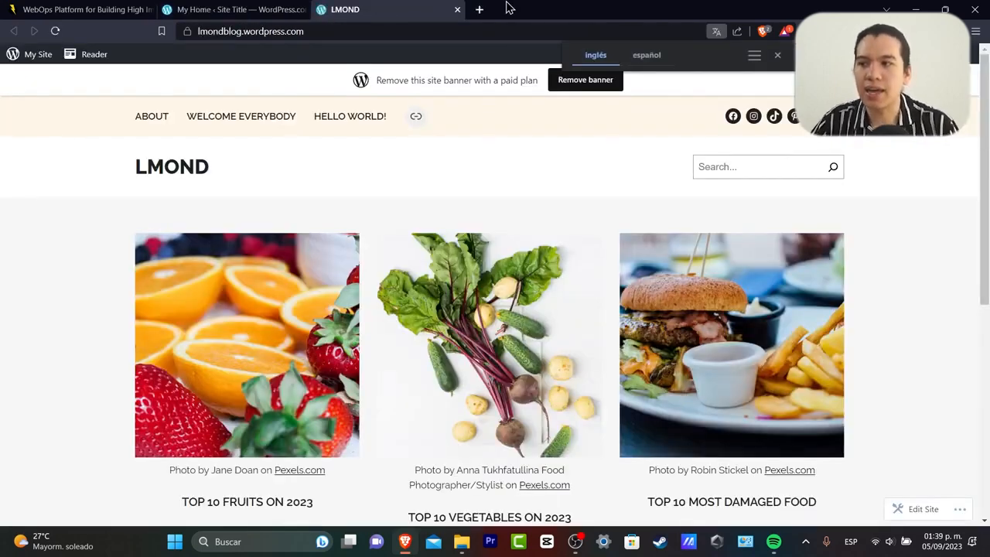
Dismiss the translation bar and look through the live site down to its footer links.
left_click(778, 58)
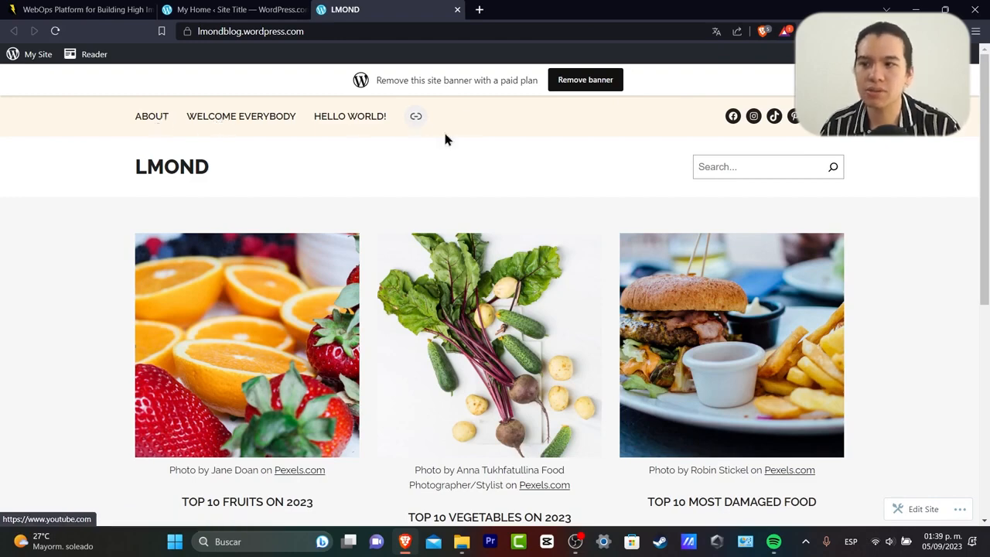
scroll(445, 139, "down", 2)
scroll(444, 135, "up", 2)
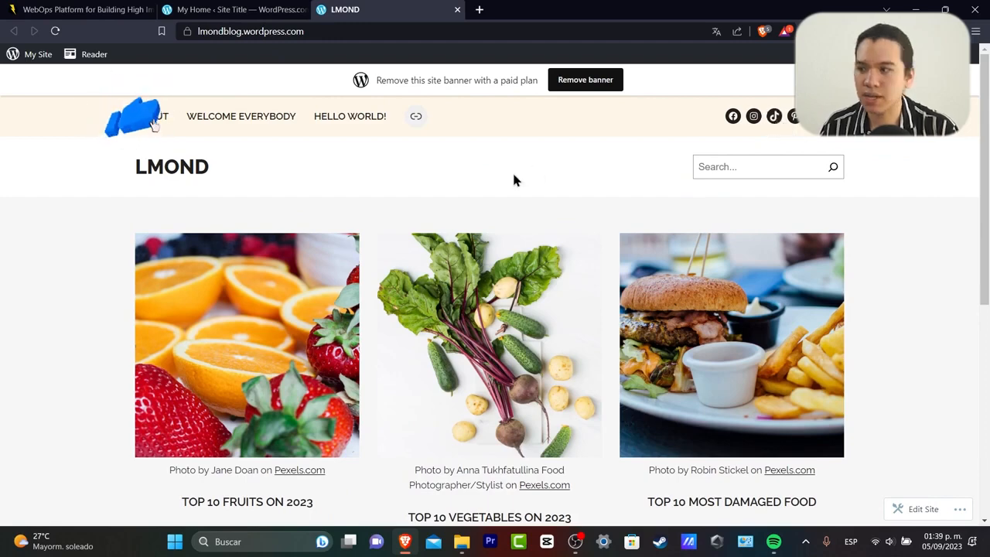
scroll(514, 175, "down", 2)
scroll(347, 178, "up", 2)
scroll(306, 173, "down", 1)
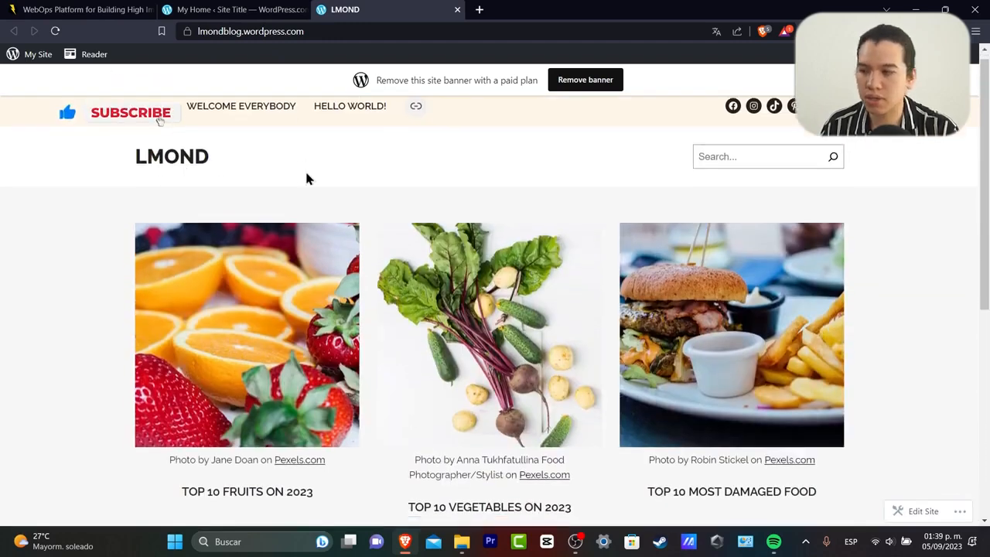
scroll(348, 193, "down", 2)
scroll(332, 279, "down", 2)
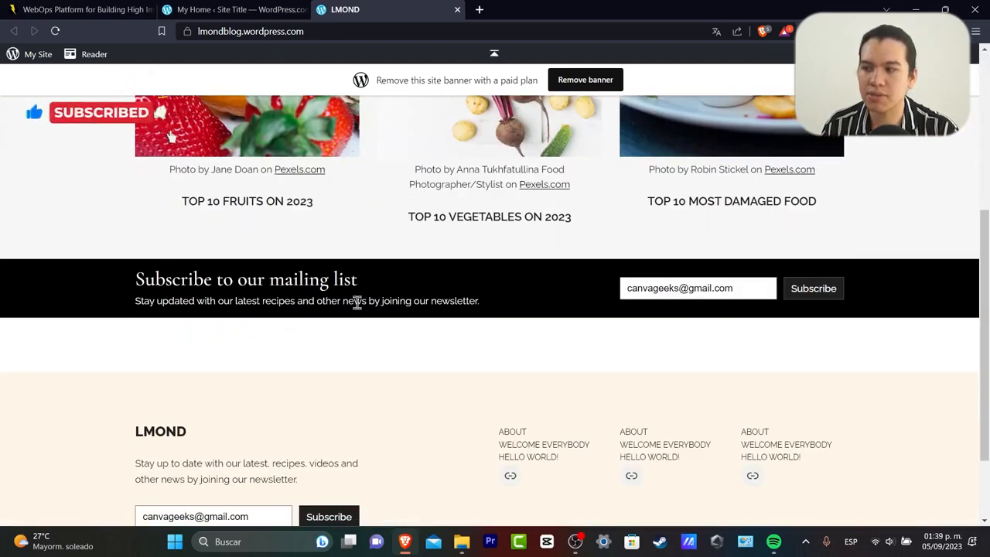
scroll(817, 338, "down", 3)
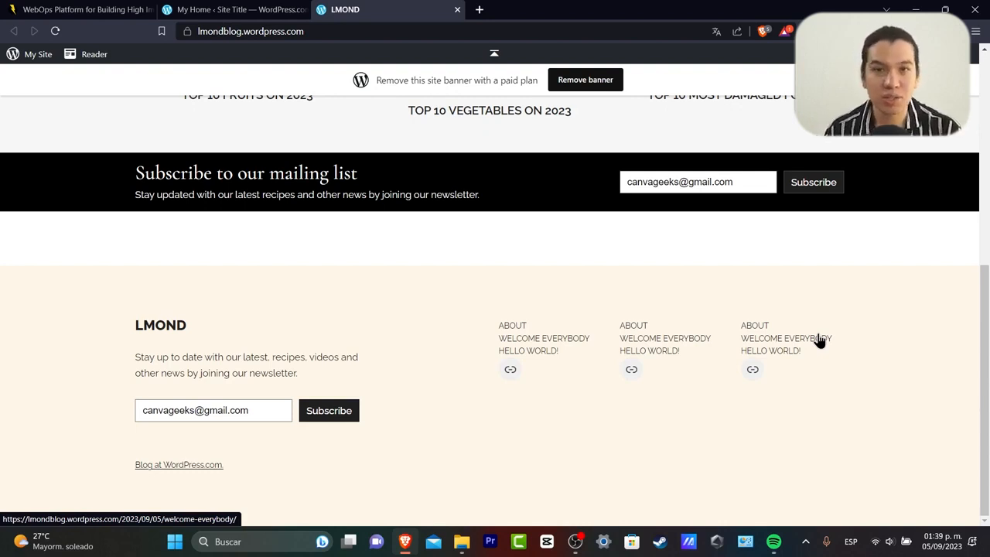
Return to the My Home dashboard and close the site-is-live Congrats message.
left_click(232, 9)
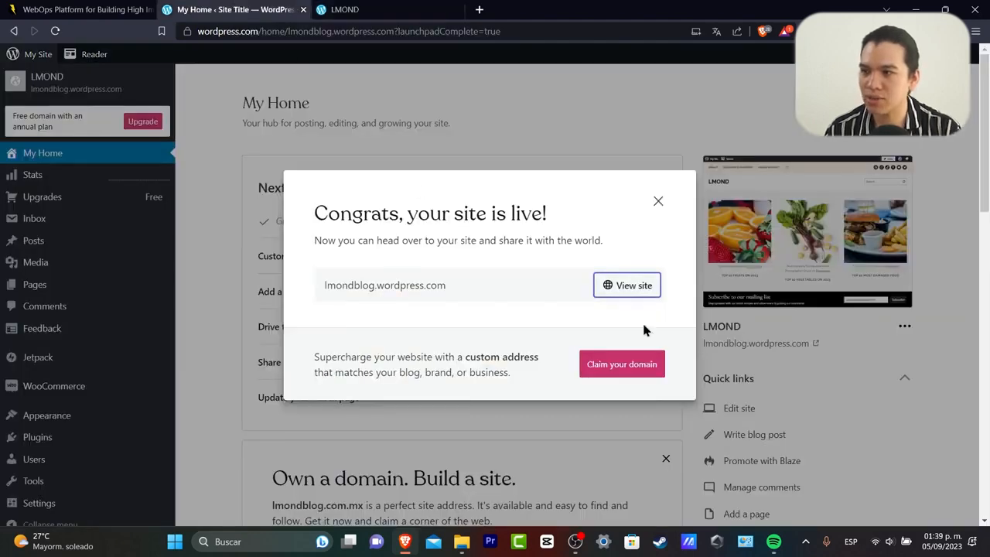
left_click(658, 201)
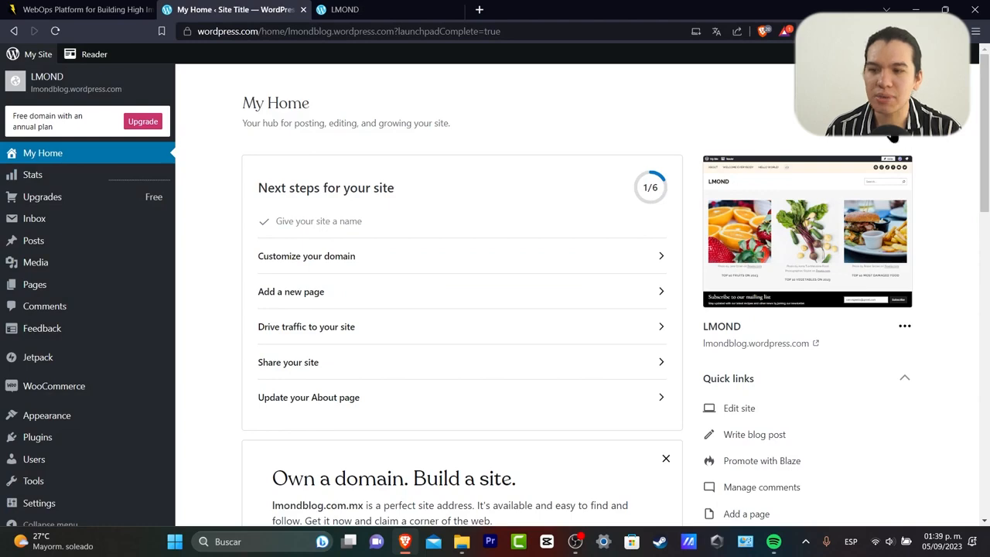
scroll(696, 361, "down", 2)
scroll(730, 431, "down", 2)
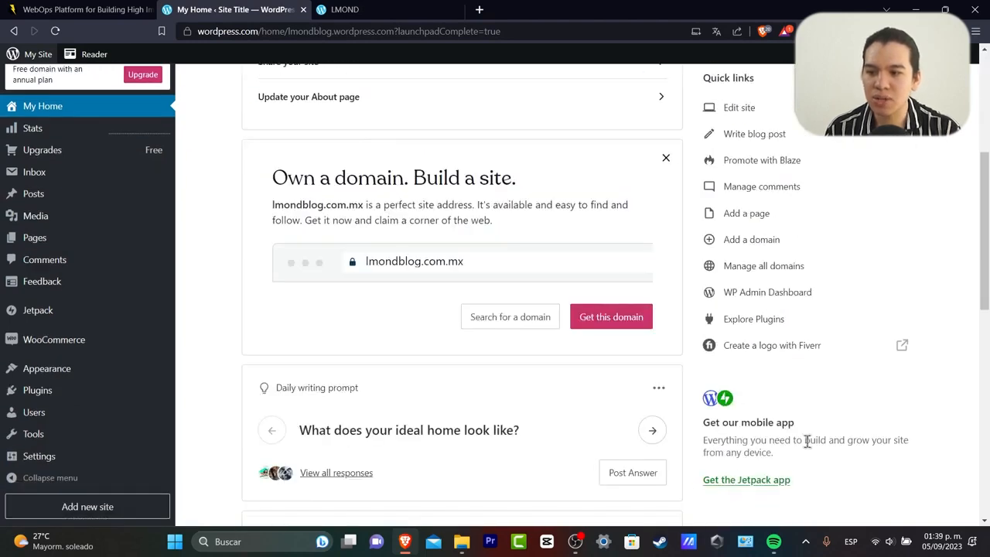
scroll(823, 442, "down", 2)
scroll(824, 441, "up", 6)
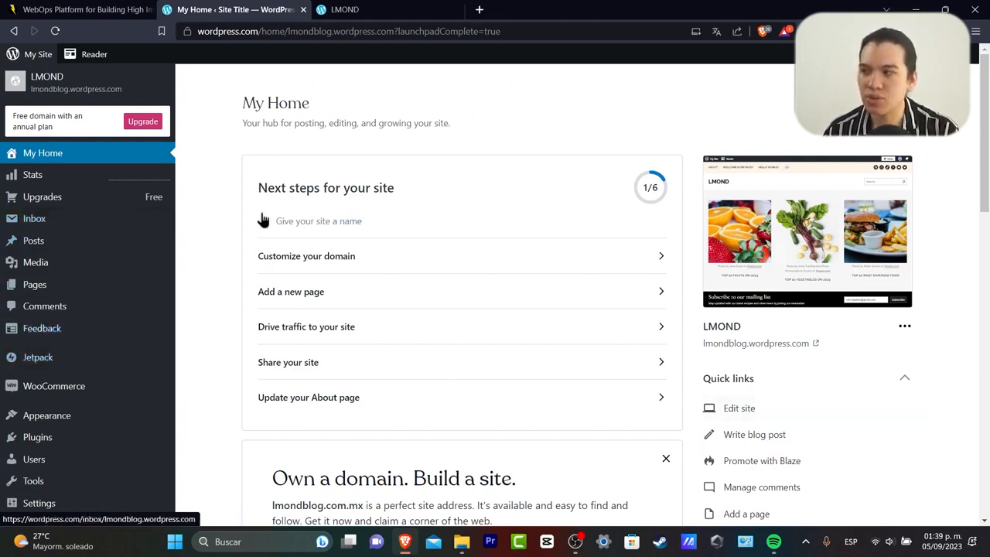
Preview the site, then open the Jetpack Activity Log listing today's events.
left_click(73, 91)
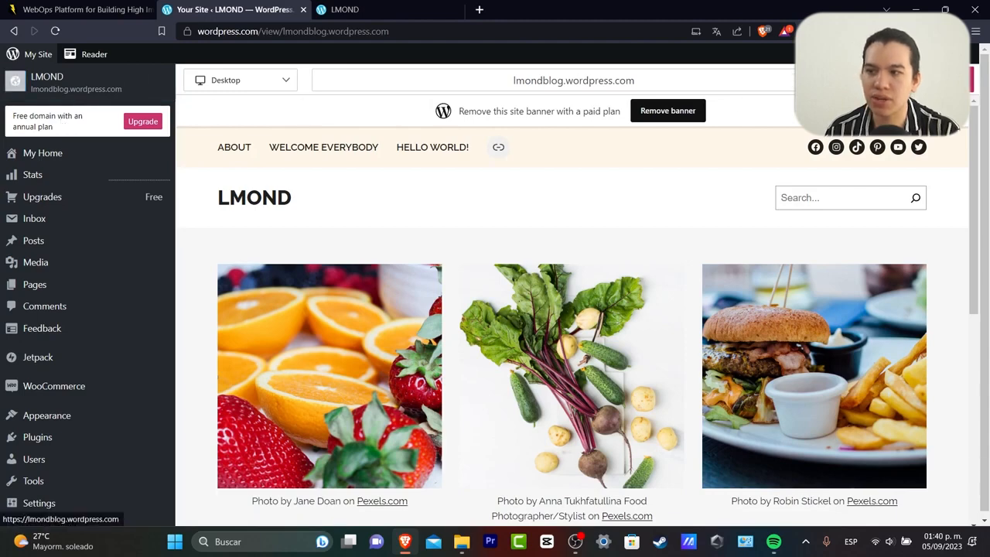
scroll(610, 176, "down", 10)
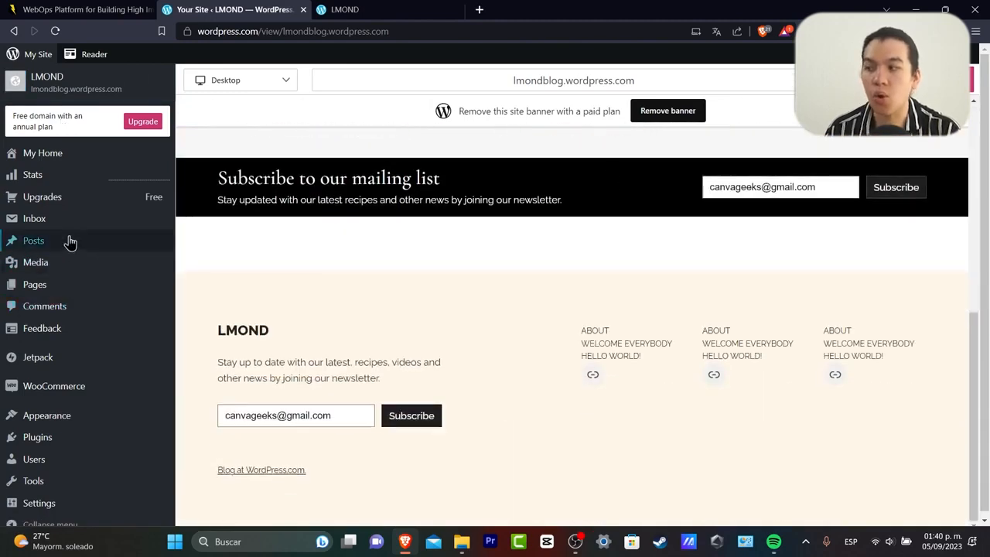
left_click(60, 164)
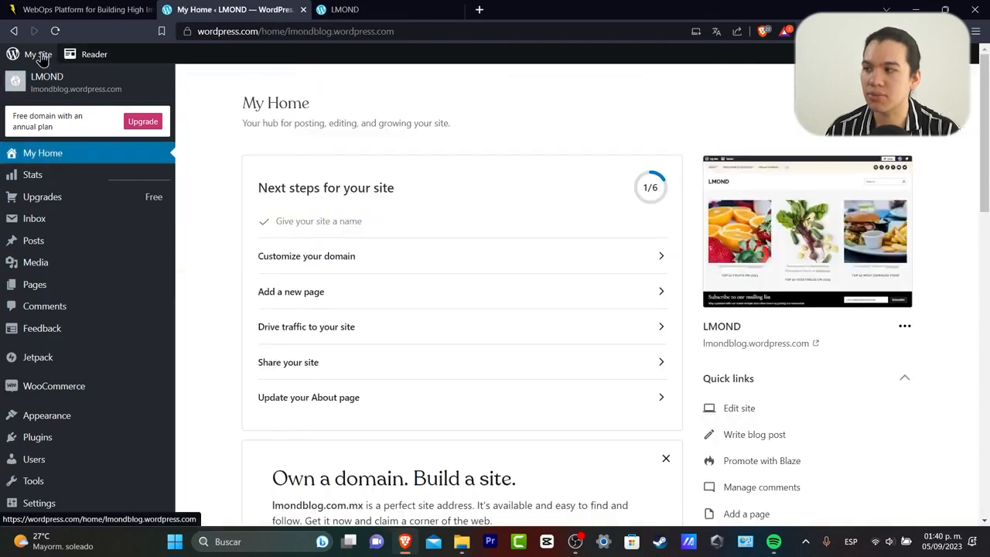
left_click(62, 80)
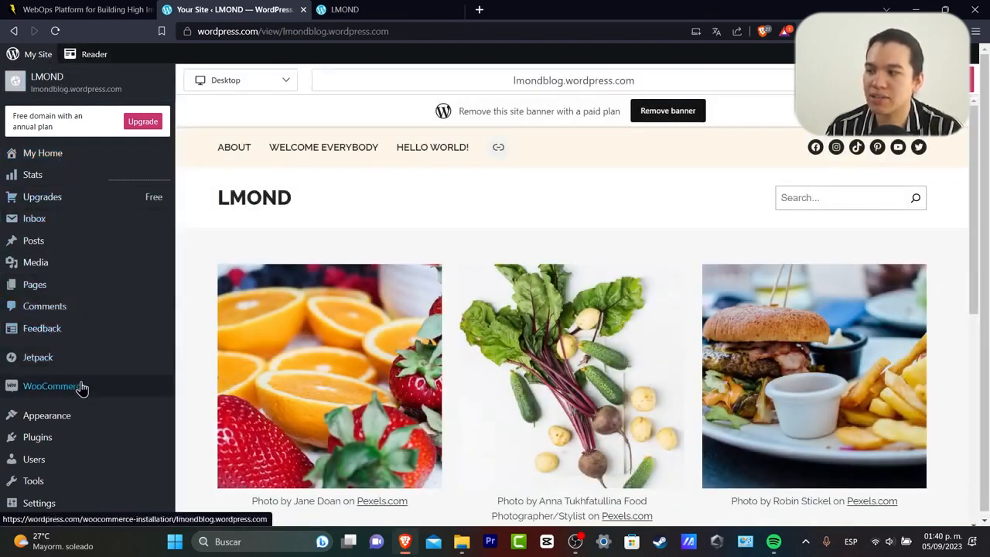
left_click(38, 356)
mouse_move(89, 254)
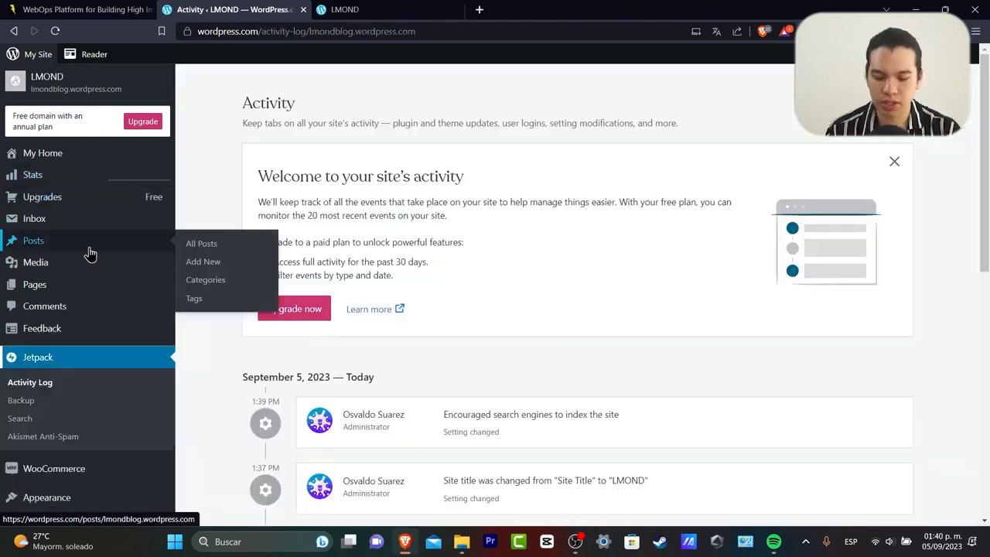
scroll(90, 254, "down", 4)
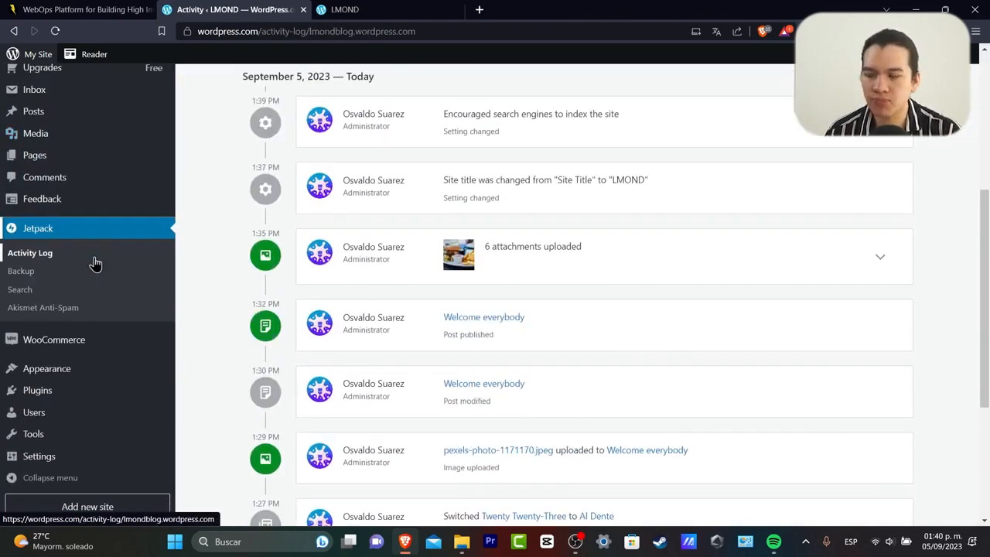
Create a free lmond3.wordpress.com site with goals Write & Publish and Promote myself.
left_click(103, 512)
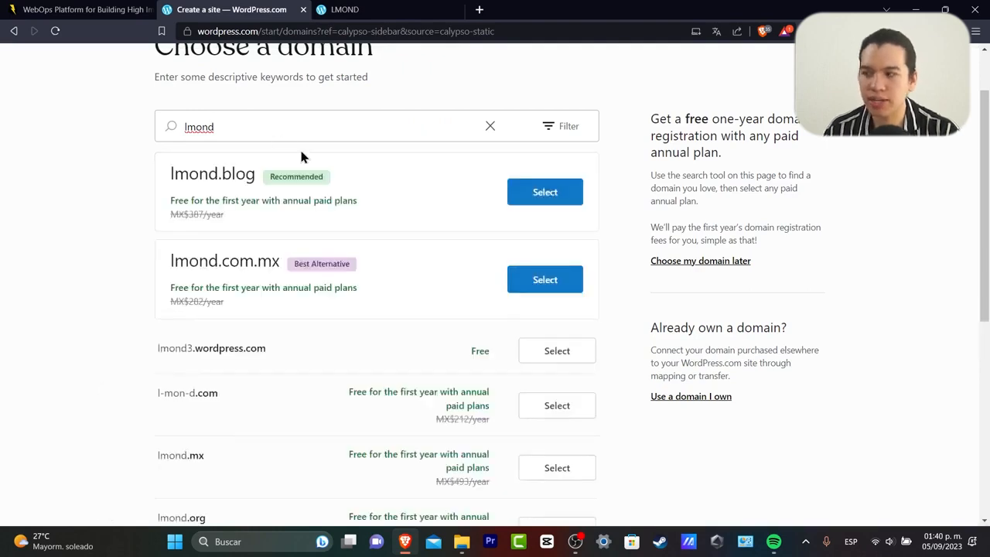
left_click(556, 355)
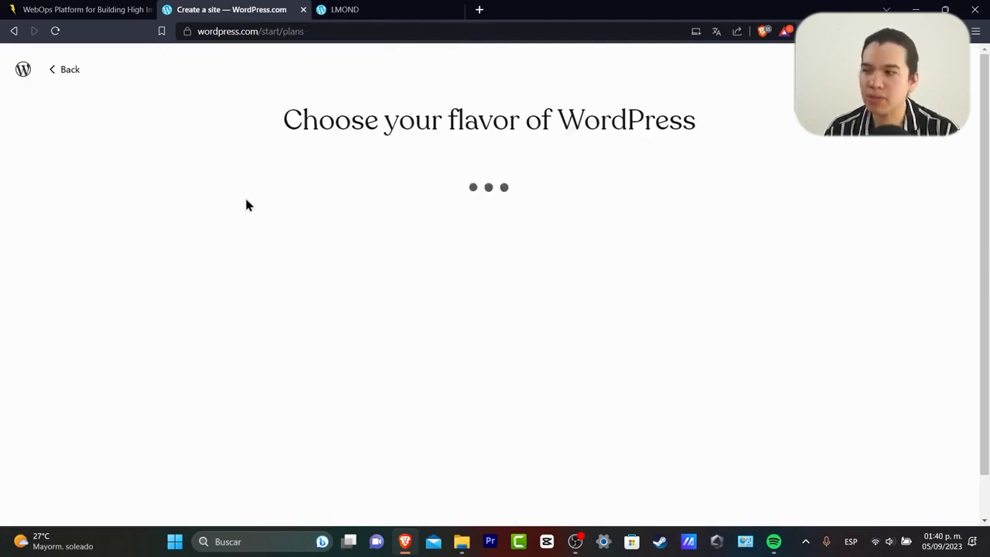
left_click(100, 452)
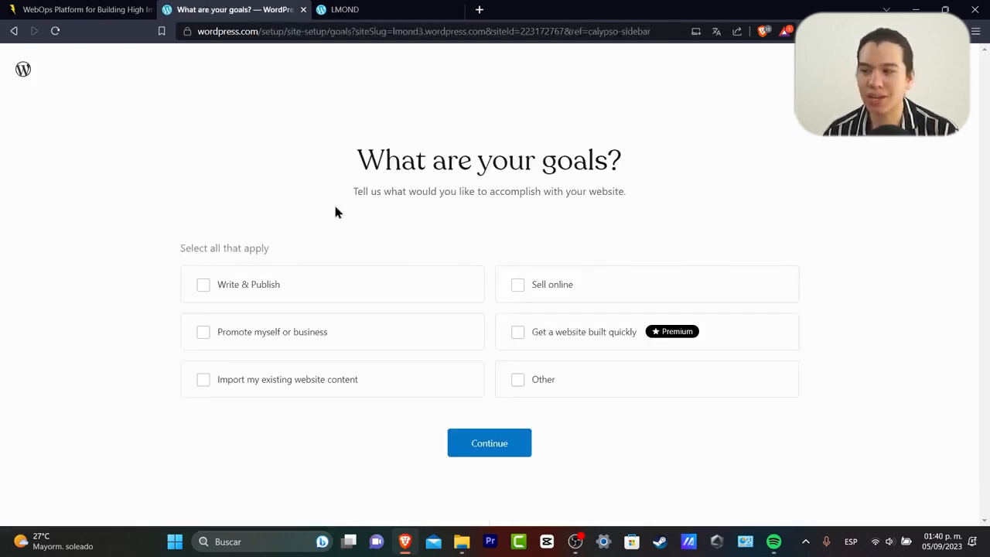
left_click(304, 294)
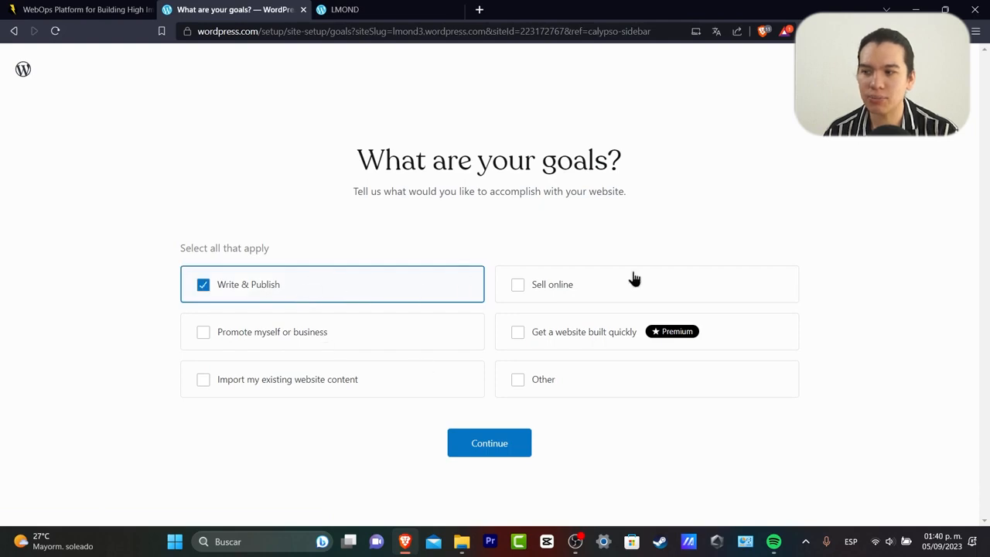
left_click(337, 382)
left_click(286, 334)
left_click(307, 380)
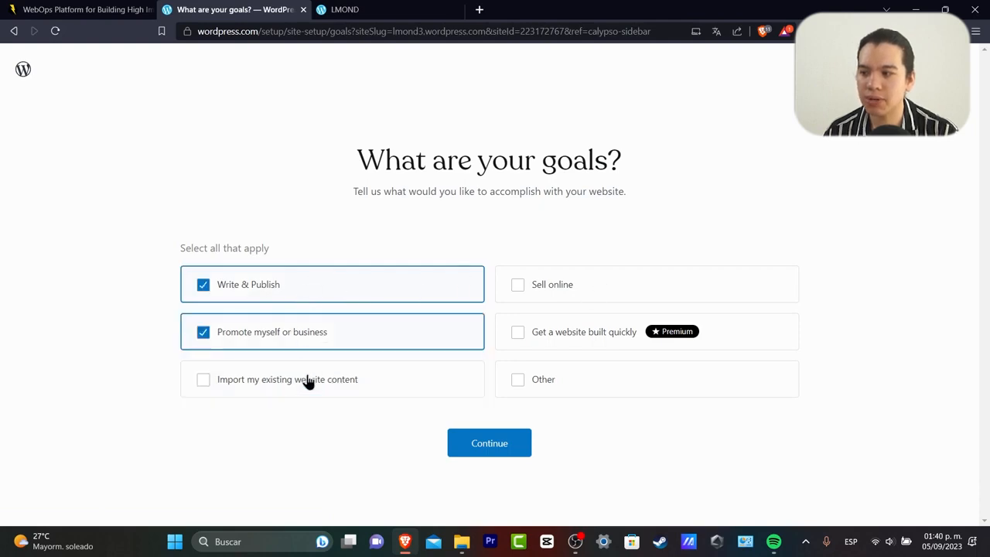
left_click(512, 455)
Name the blog 'Fruits&Vegetables Recepies' with tagline 'fruits and vegetables'.
left_click(593, 245)
key("ctrl+a")
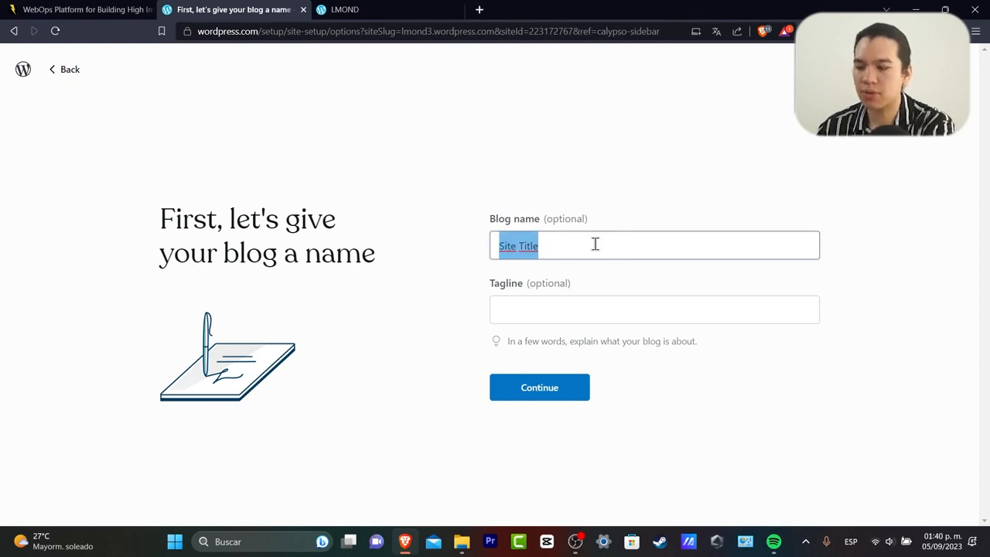
type("Fruits&Vegetables Recepies")
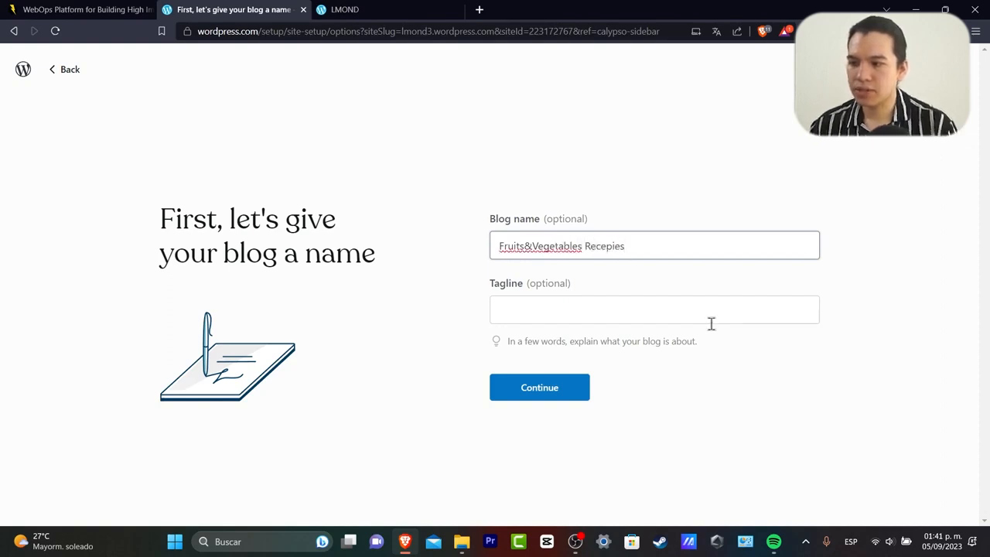
left_click(708, 304)
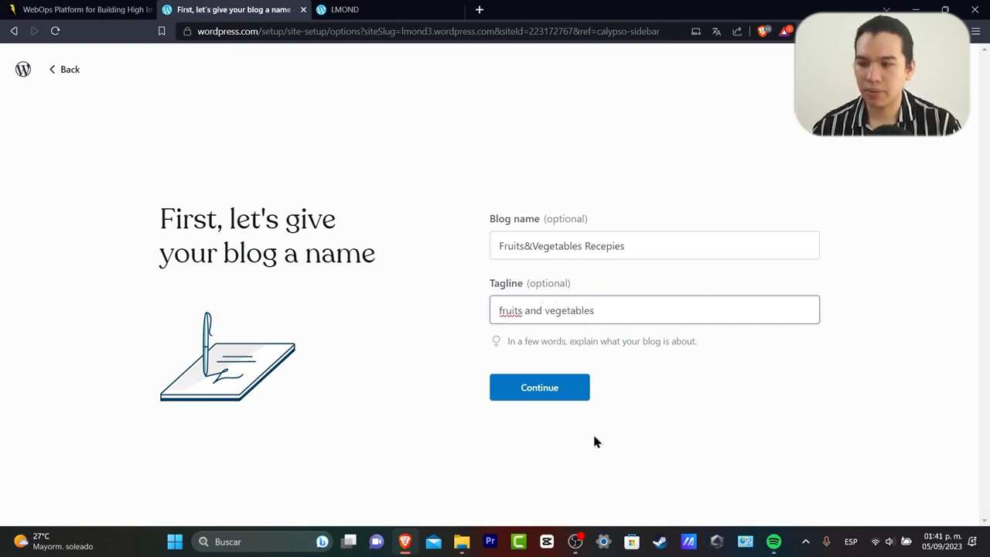
left_click(560, 396)
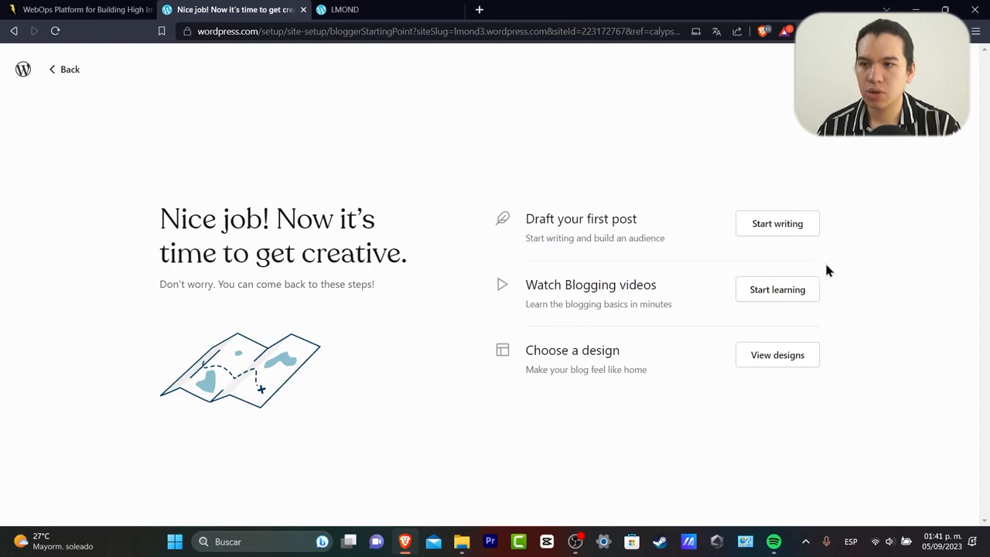
Browse the design options and choose Design your own to get the header patterns.
left_click(800, 361)
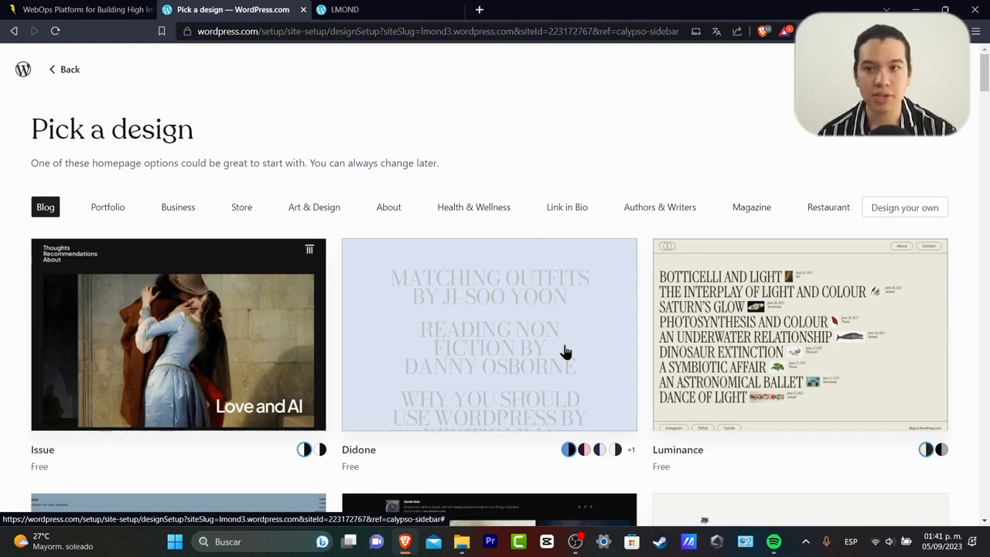
left_click(902, 208)
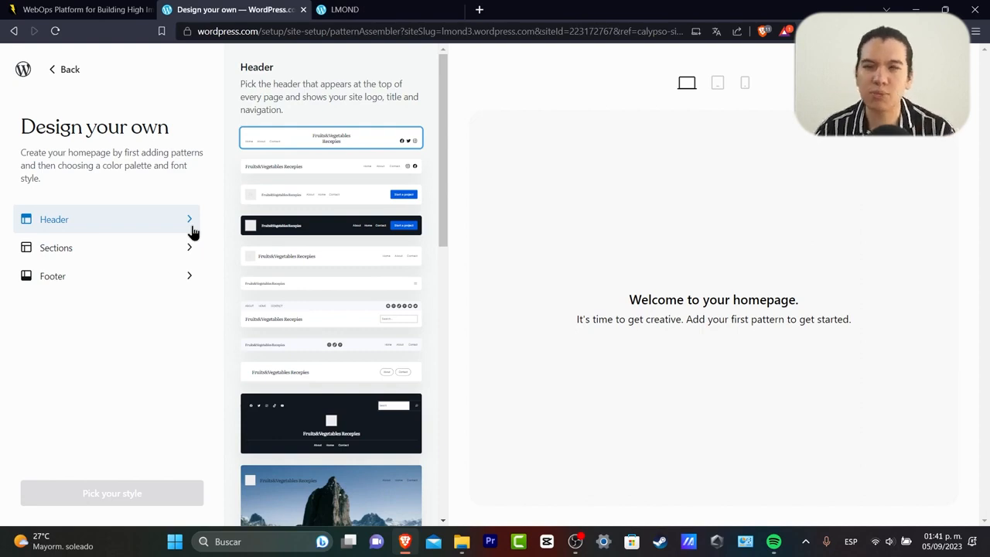
Insert the mountain-photo header pattern, then bring up the Blog Posts section layouts.
scroll(379, 271, "down", 2)
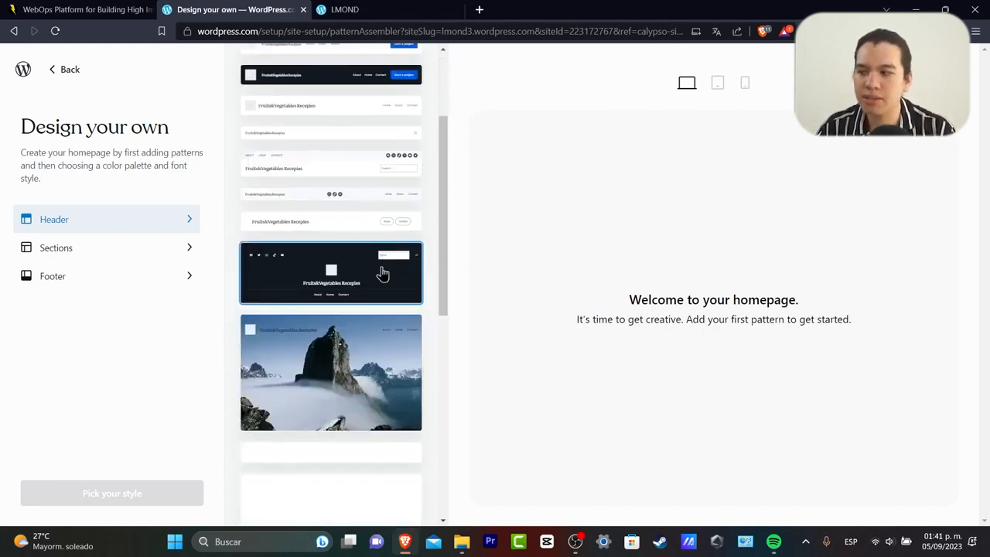
scroll(377, 385, "down", 4)
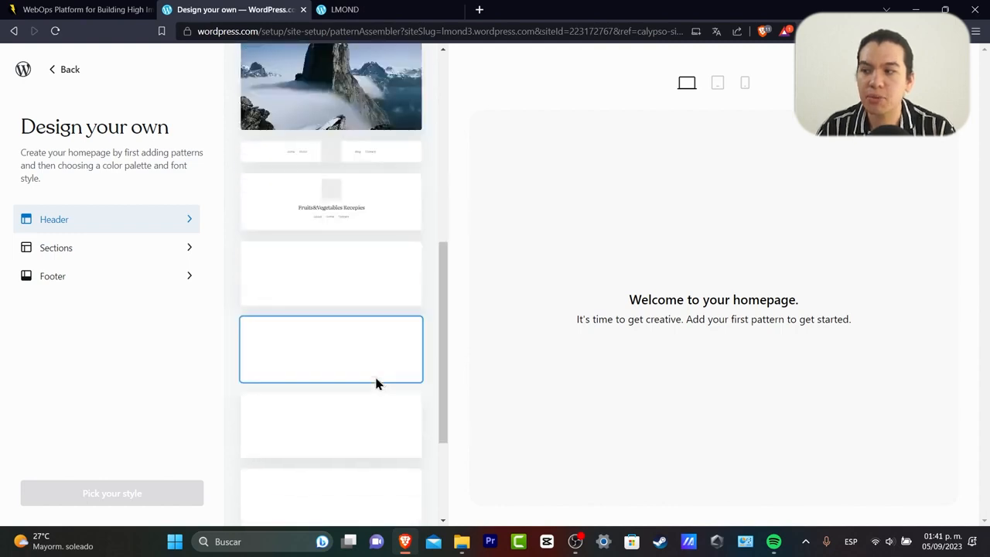
scroll(377, 382, "up", 6)
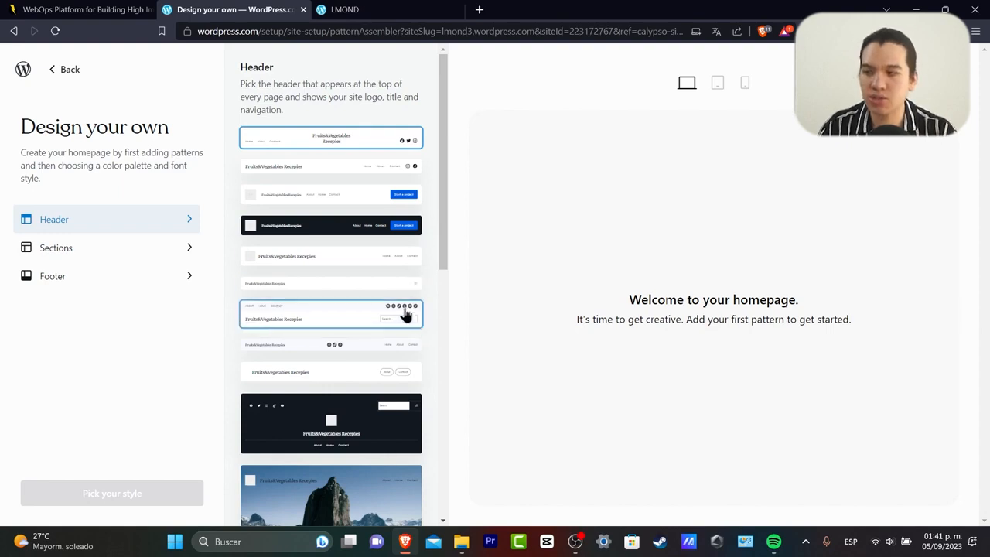
scroll(404, 312, "down", 2)
left_click(354, 361)
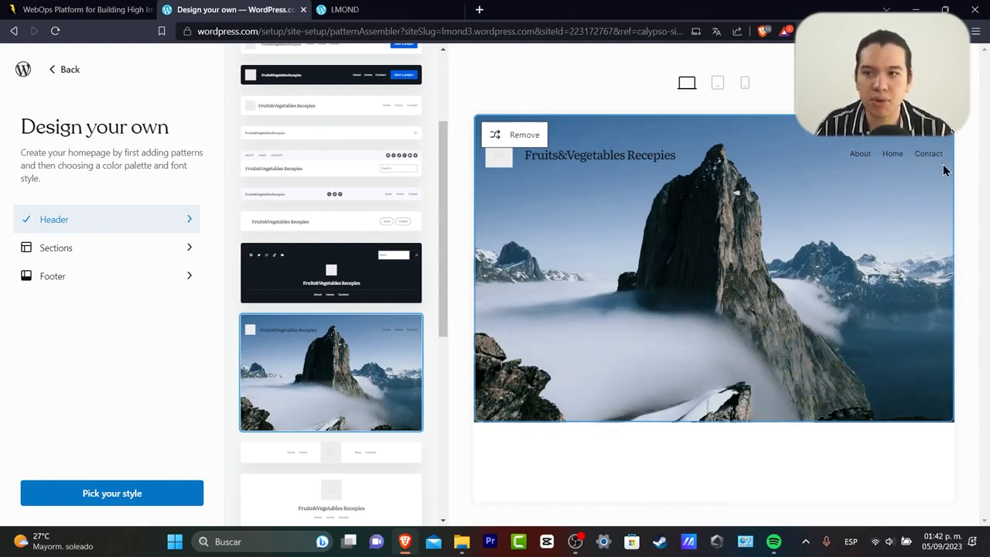
left_click(159, 245)
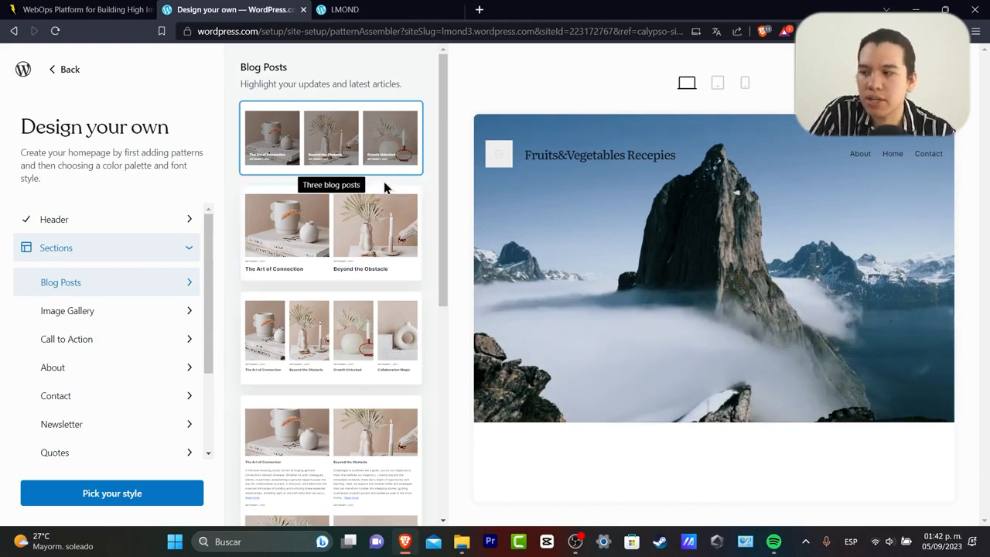
Add the two-post, four-post and 2x3 grid blog post sections.
left_click(370, 242)
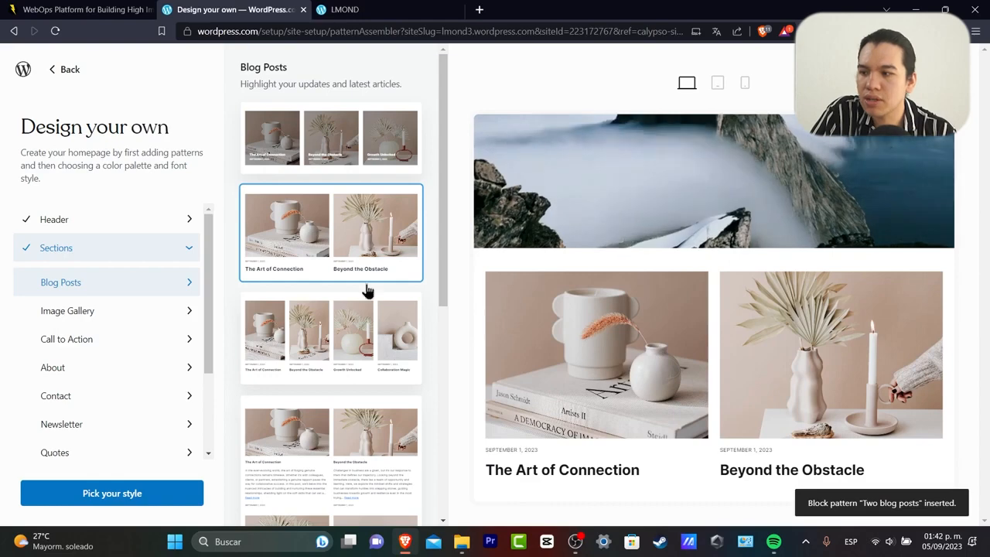
left_click(365, 348)
scroll(365, 382, "down", 2)
left_click(368, 331)
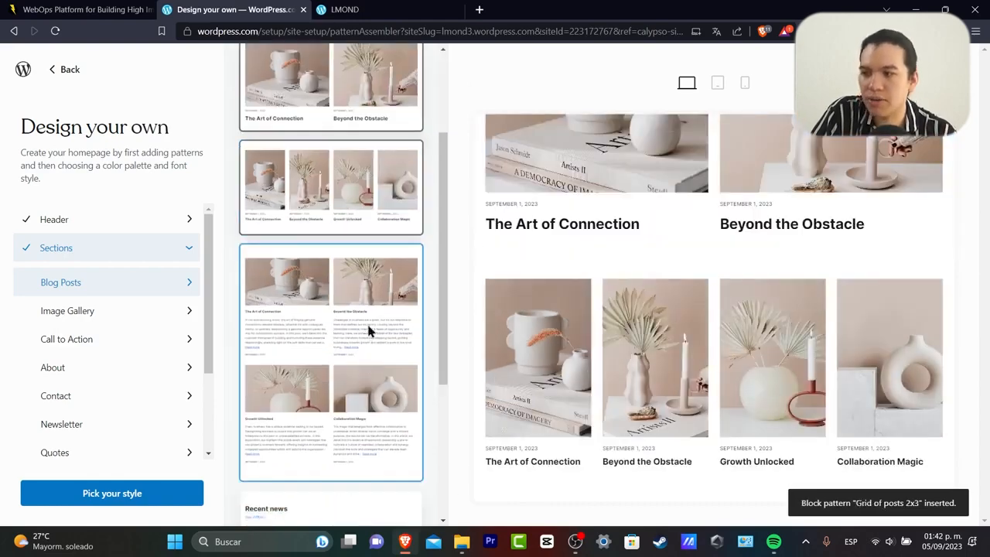
scroll(648, 378, "down", 2)
scroll(402, 375, "down", 3)
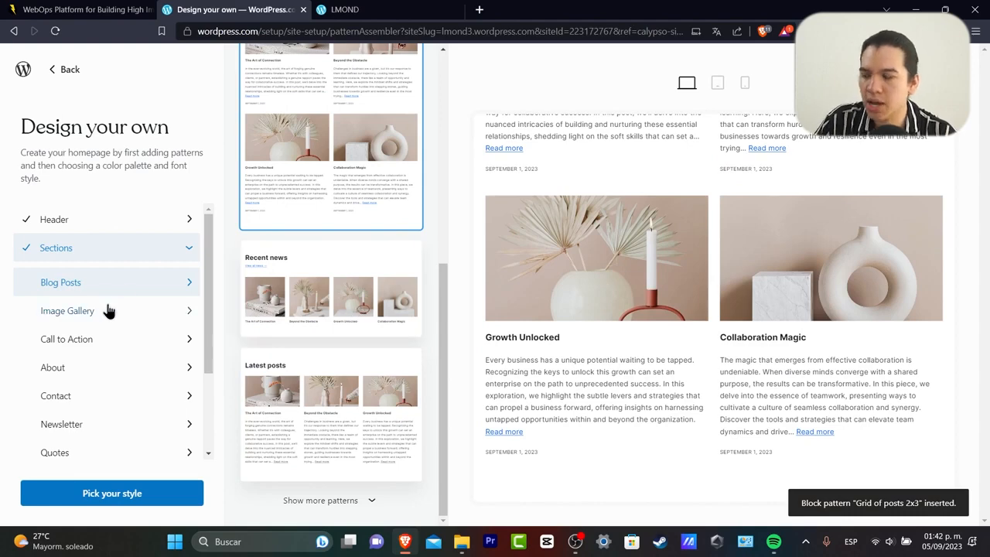
Add the two-images-side-by-side gallery and the slideshow gallery.
left_click(122, 310)
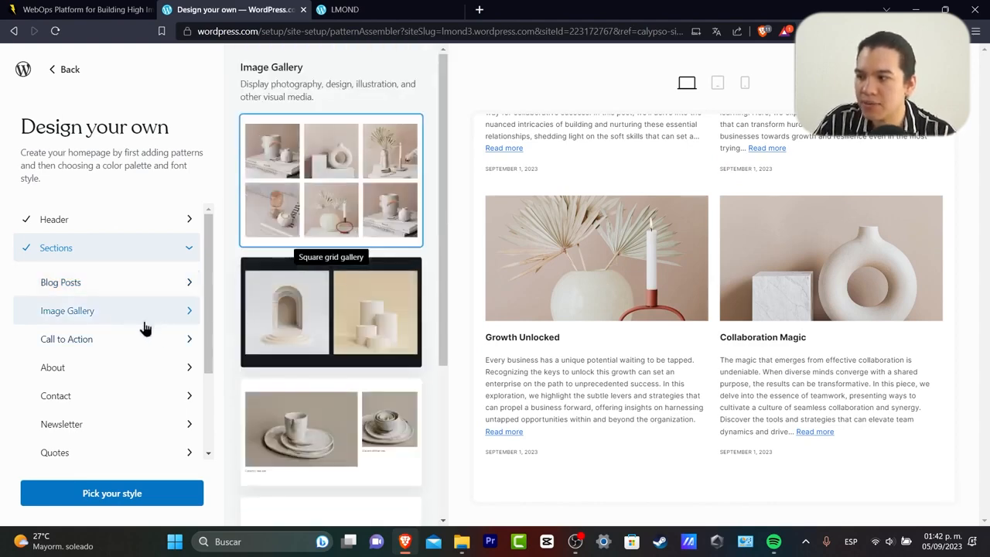
left_click(278, 343)
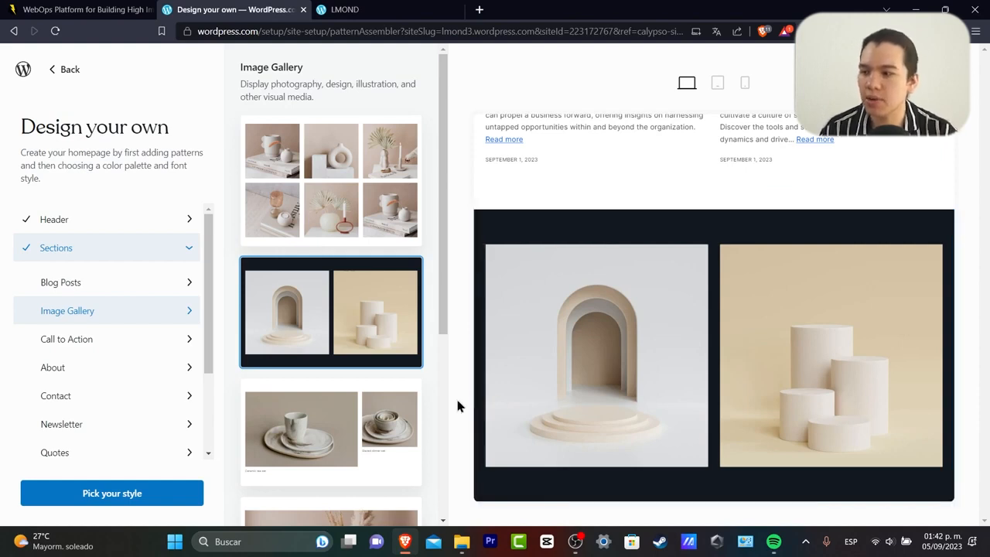
scroll(344, 441, "down", 5)
left_click(384, 263)
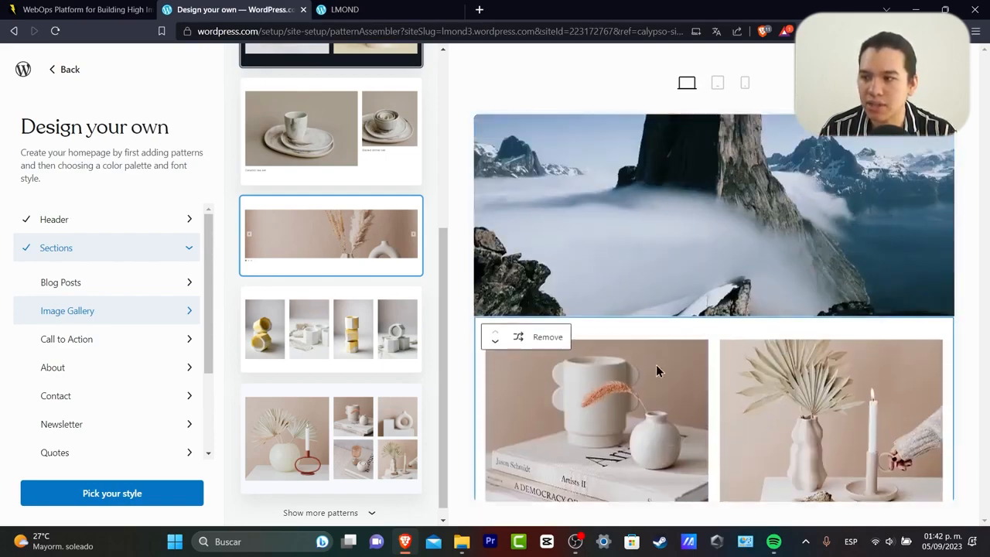
Remove the two-post, four-post and side-by-side image sections.
left_click(544, 340)
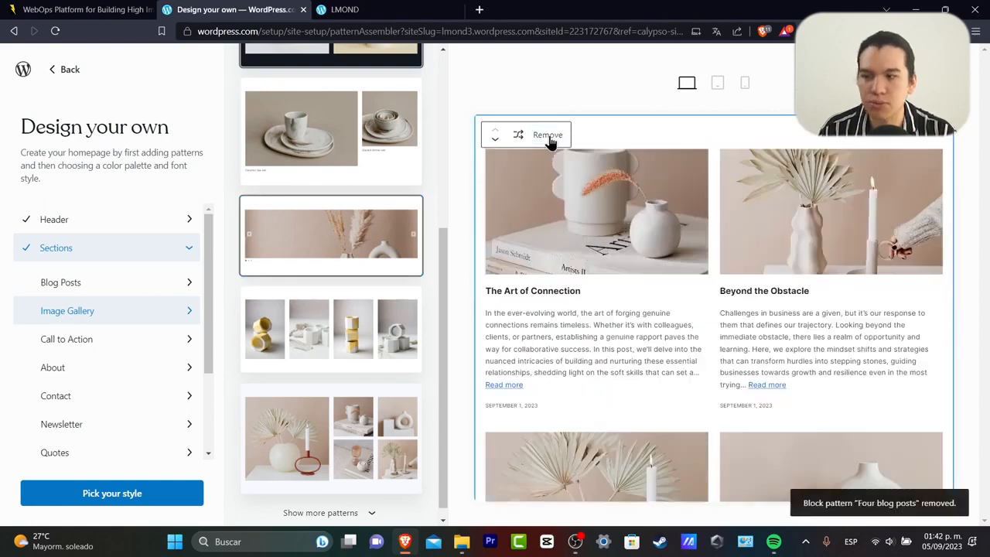
left_click(546, 135)
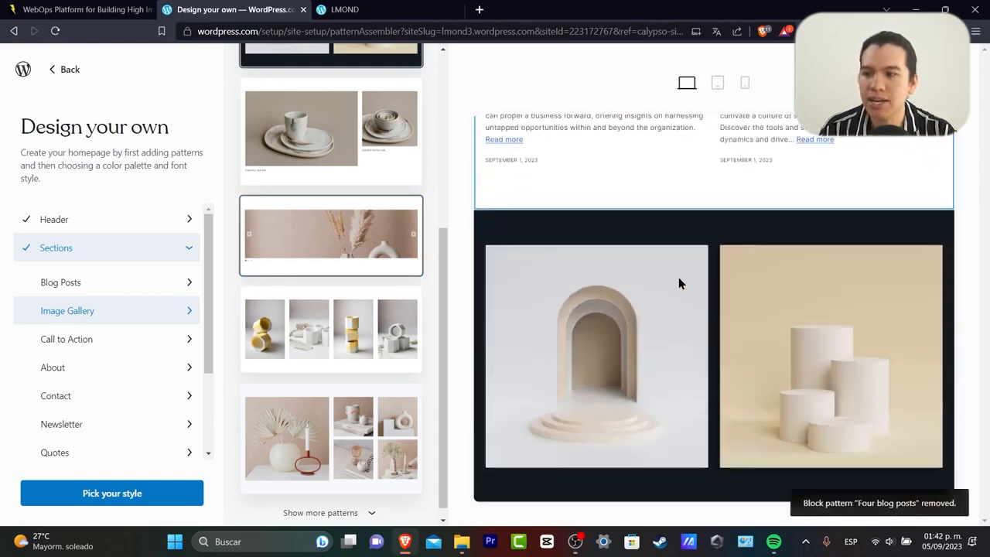
left_click(549, 236)
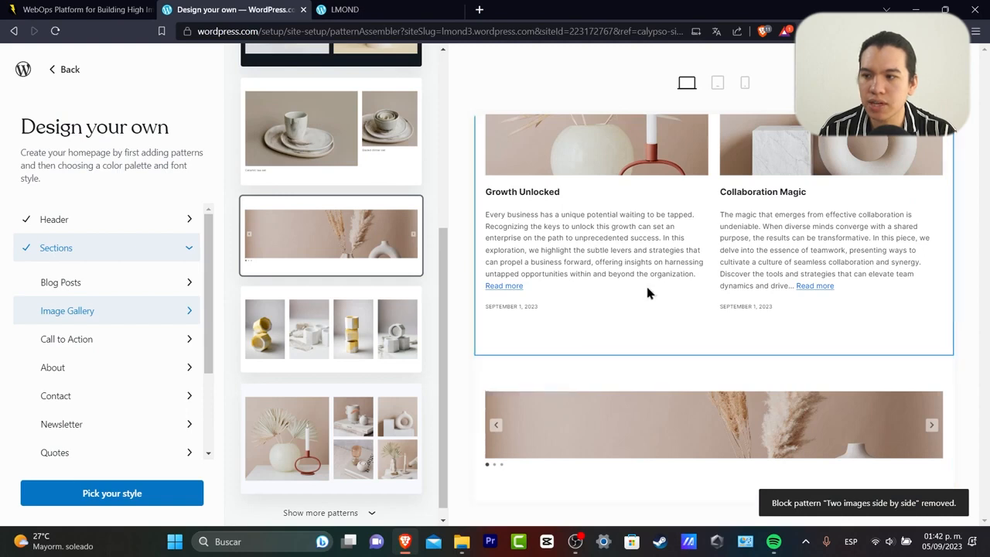
mouse_move(720, 441)
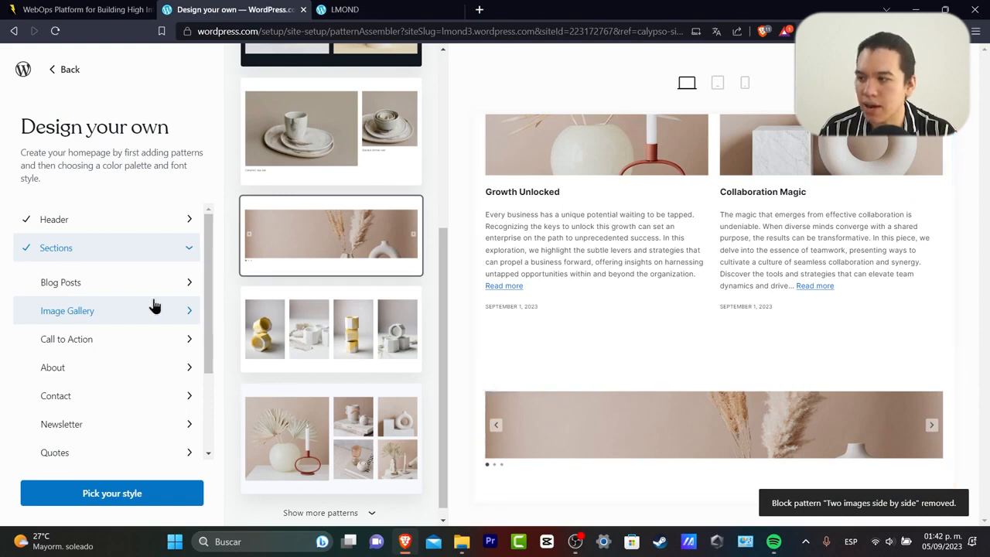
Add the 'Discover a world of possibilities' call-to-action cover.
left_click(112, 345)
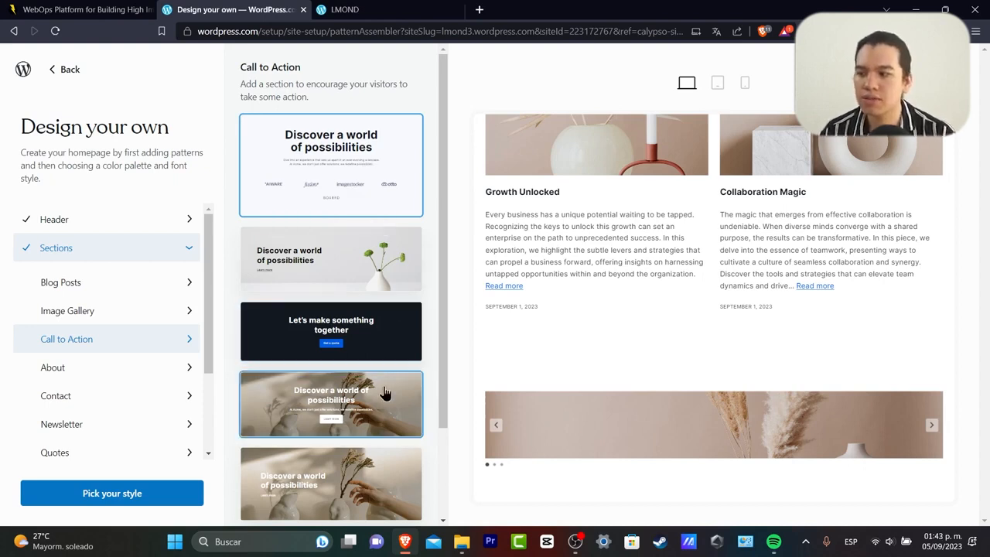
scroll(379, 389, "down", 3)
left_click(360, 372)
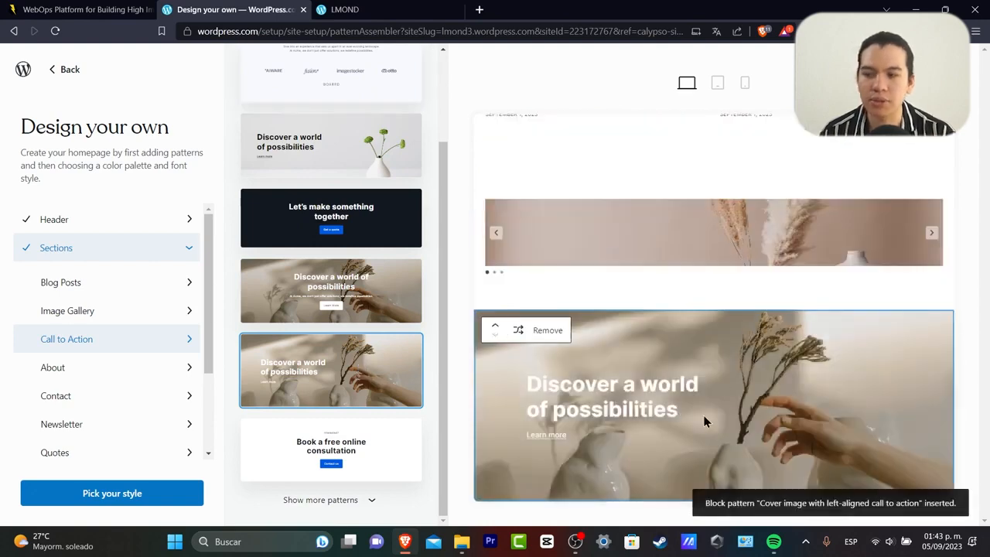
Add the About us image-and-text section and move it above the cover.
left_click(147, 378)
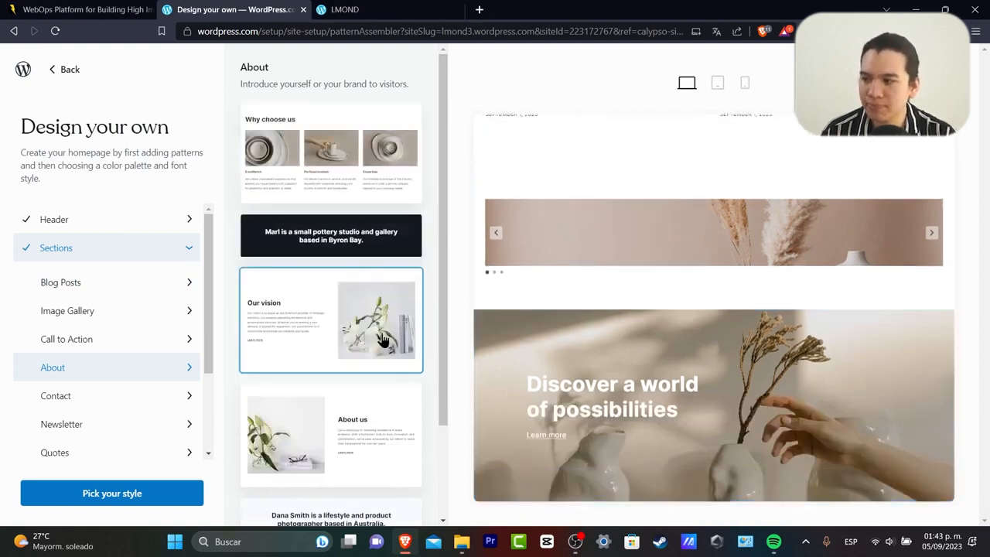
scroll(381, 340, "down", 3)
left_click(334, 336)
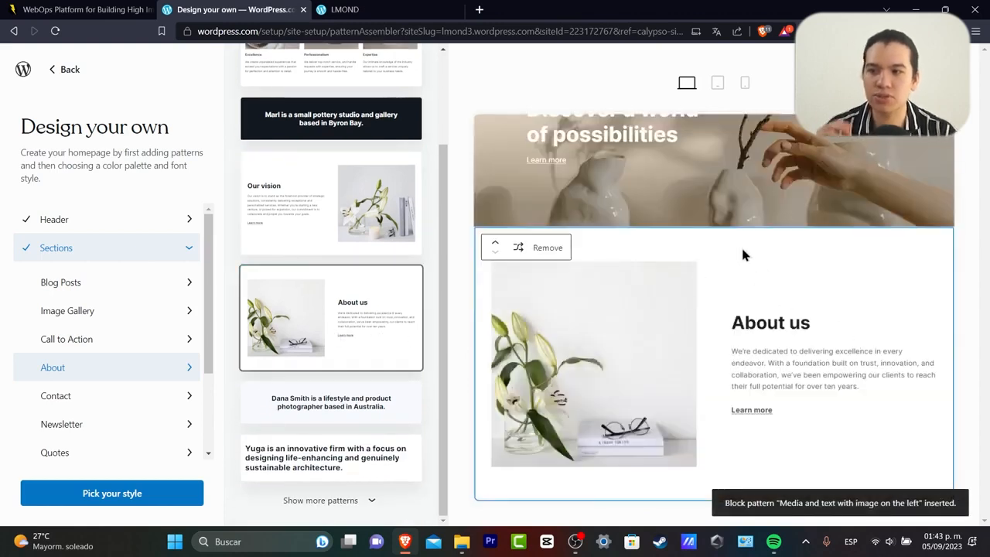
left_click(495, 245)
scroll(754, 305, "down", 2)
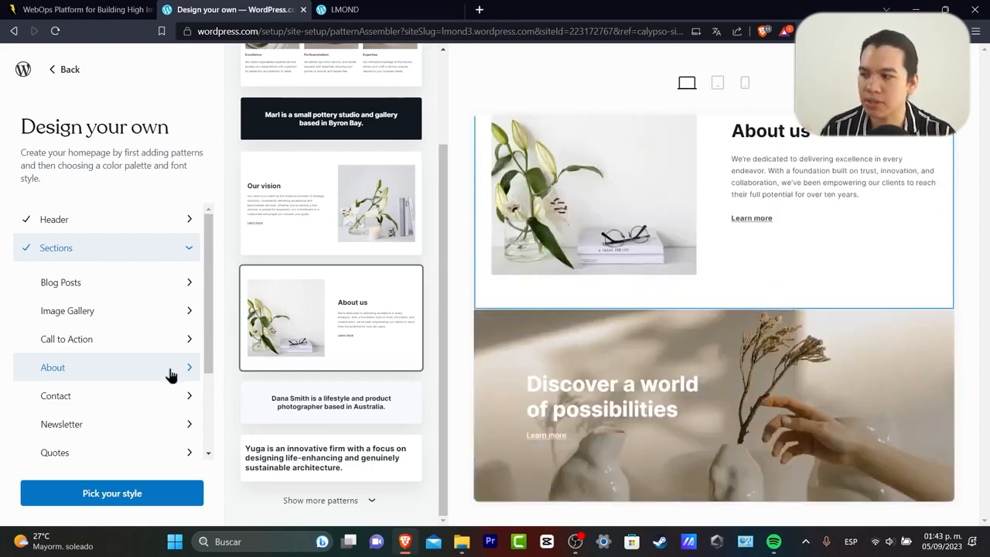
Add the 'Book a free online consultation' contact section.
left_click(155, 394)
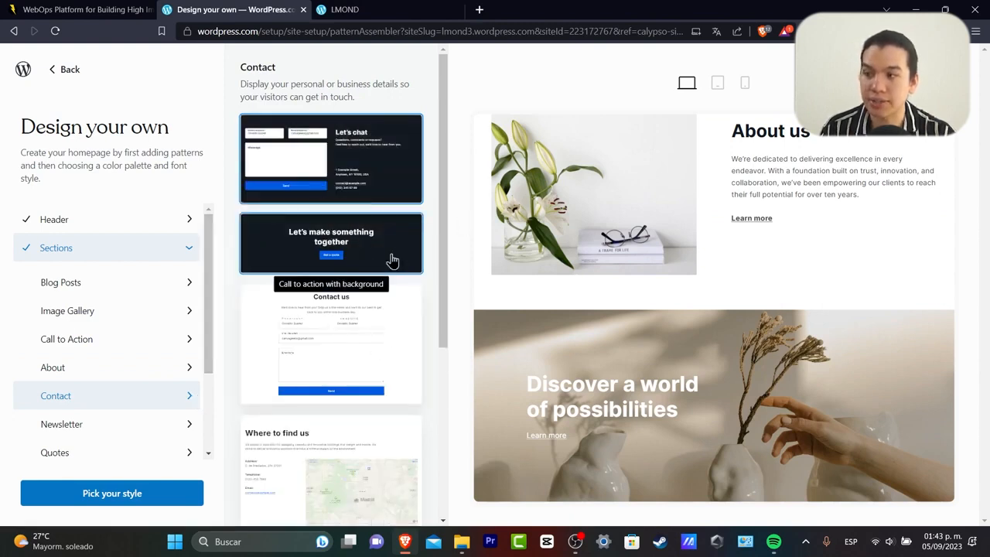
scroll(395, 194, "down", 4)
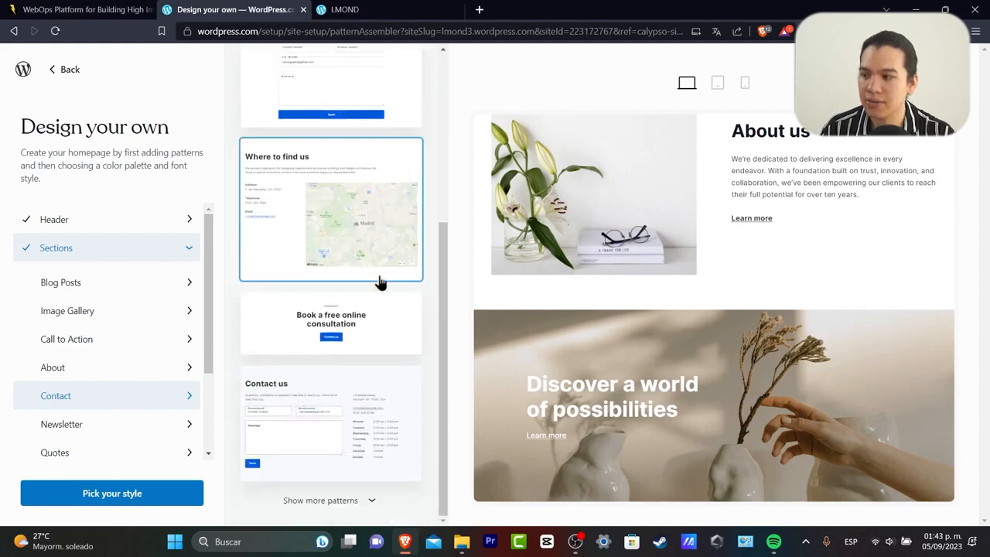
left_click(416, 348)
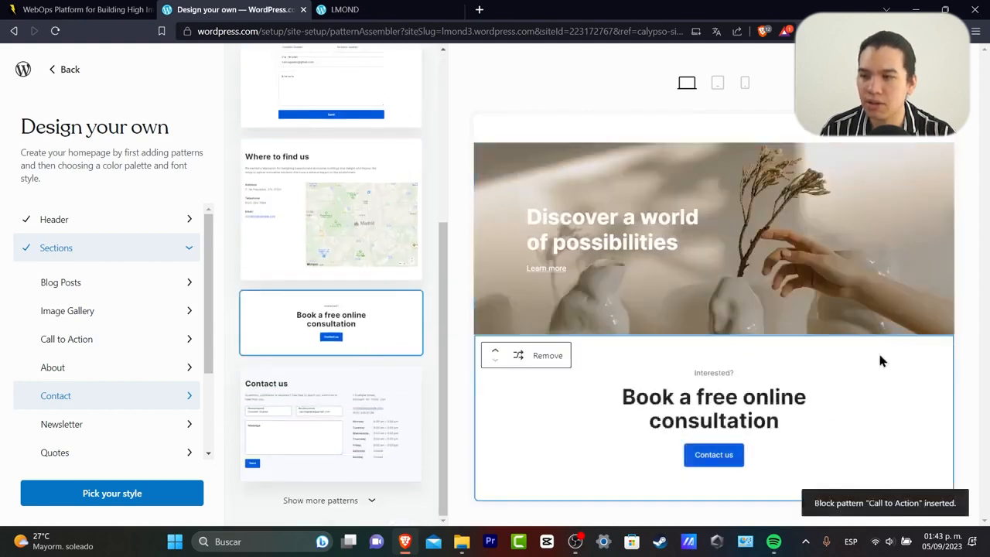
scroll(168, 415, "down", 3)
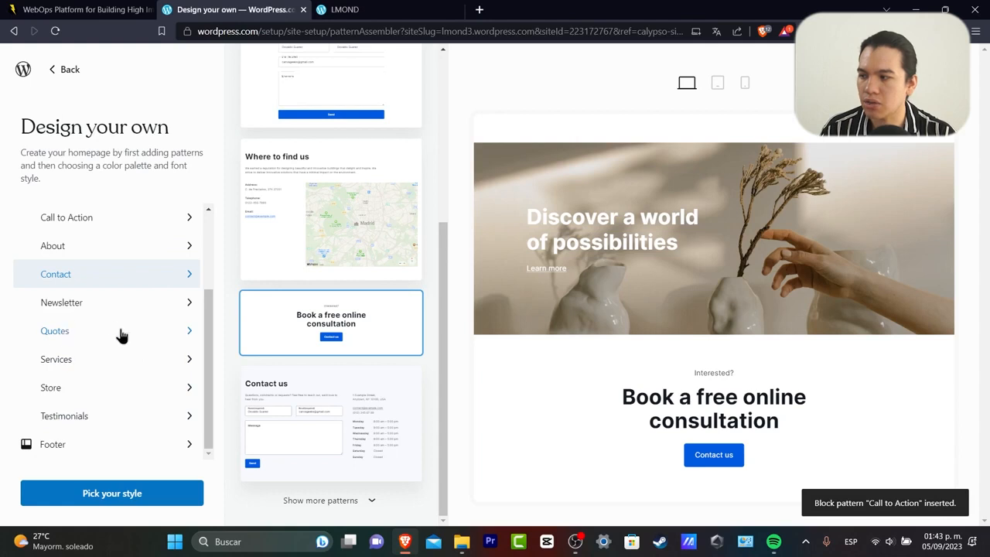
left_click(128, 440)
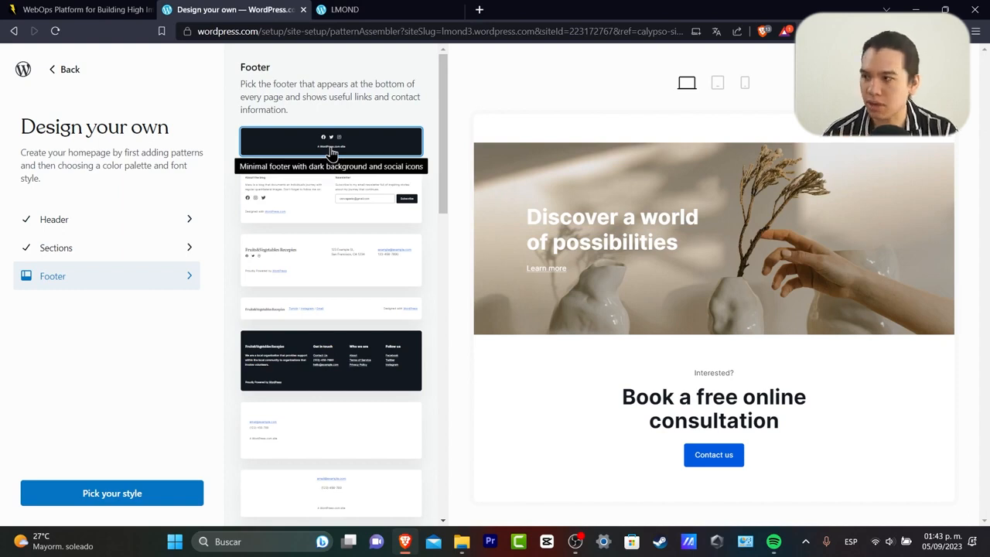
Add the minimal dark footer with social icons.
scroll(393, 333, "down", 5)
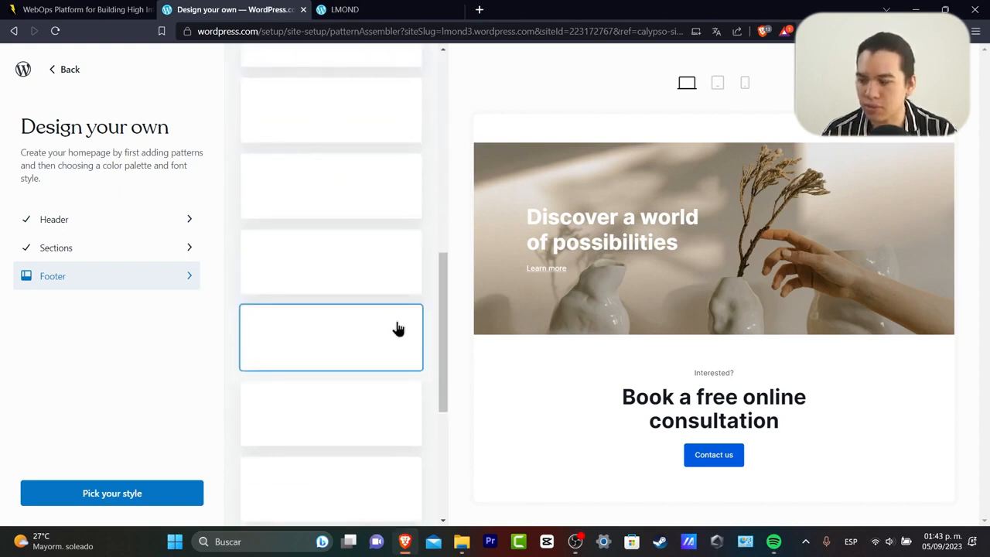
scroll(309, 255, "up", 10)
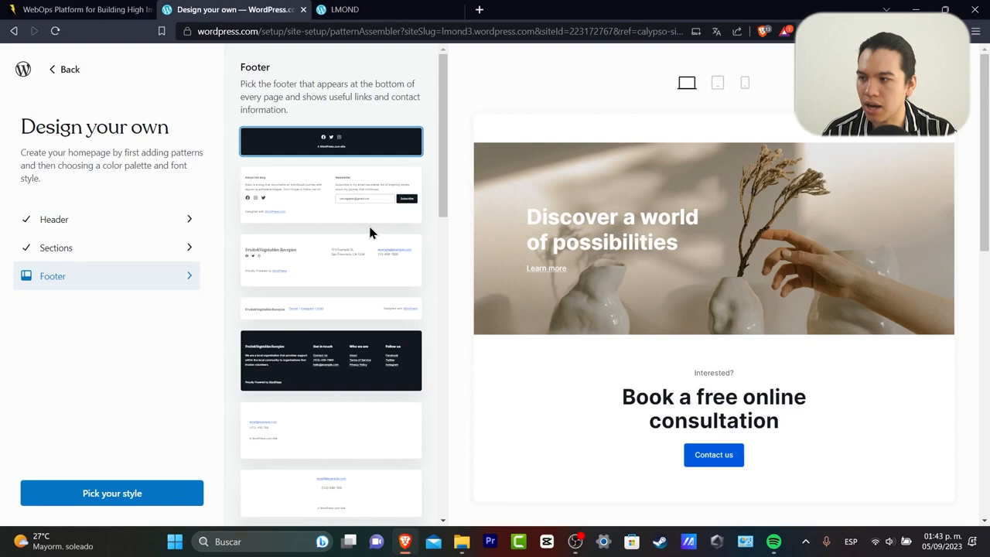
left_click(367, 151)
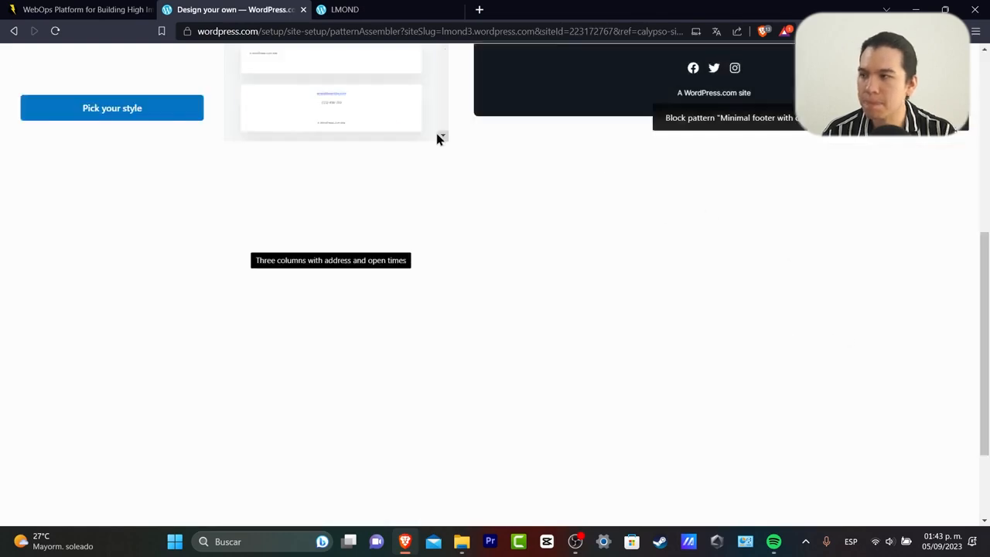
Review the whole assembled homepage preview from header to footer, then go to Pick your style.
scroll(712, 165, "up", 5)
scroll(693, 201, "down", 2)
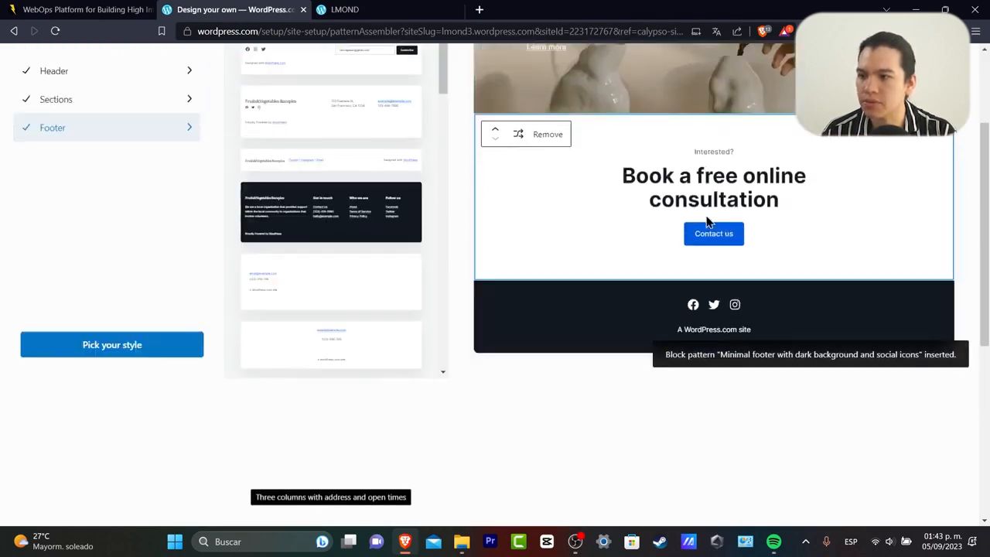
scroll(825, 267, "up", 2)
scroll(853, 227, "up", 10)
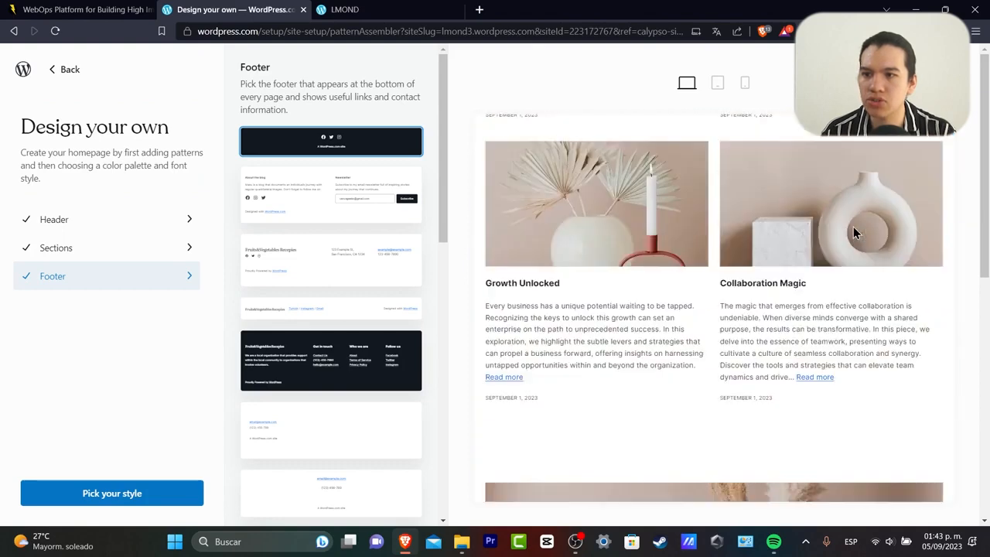
mouse_move(850, 232)
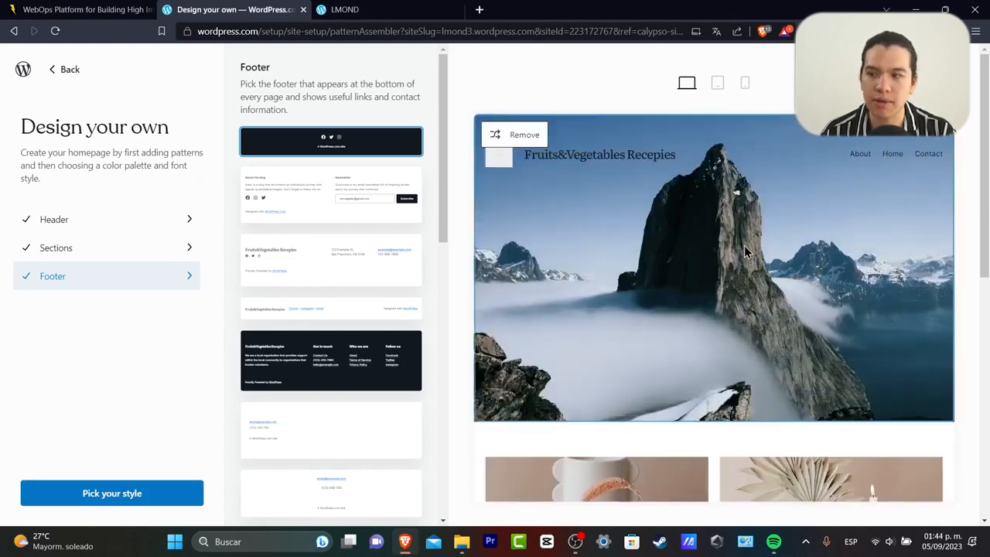
scroll(801, 269, "down", 3)
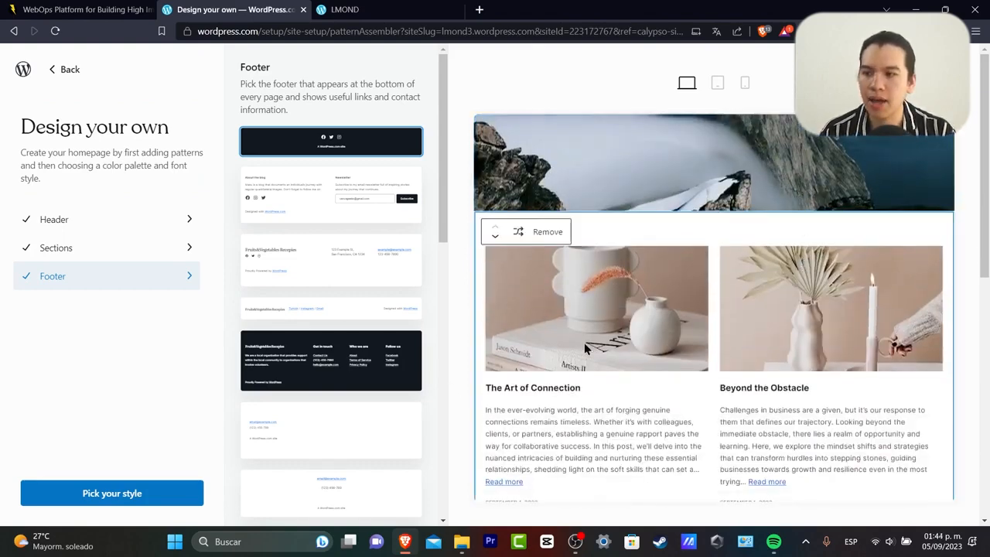
scroll(823, 335, "down", 3)
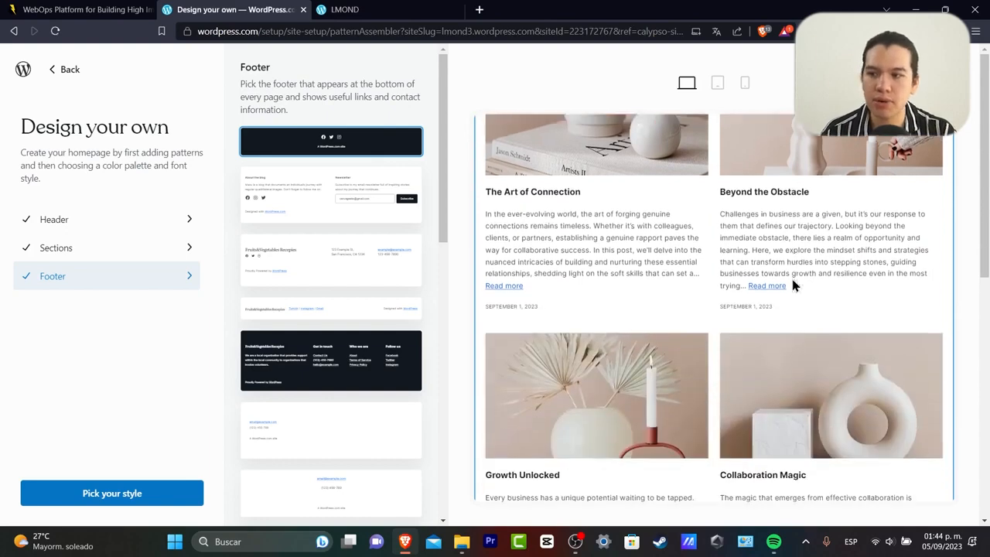
scroll(812, 397, "down", 6)
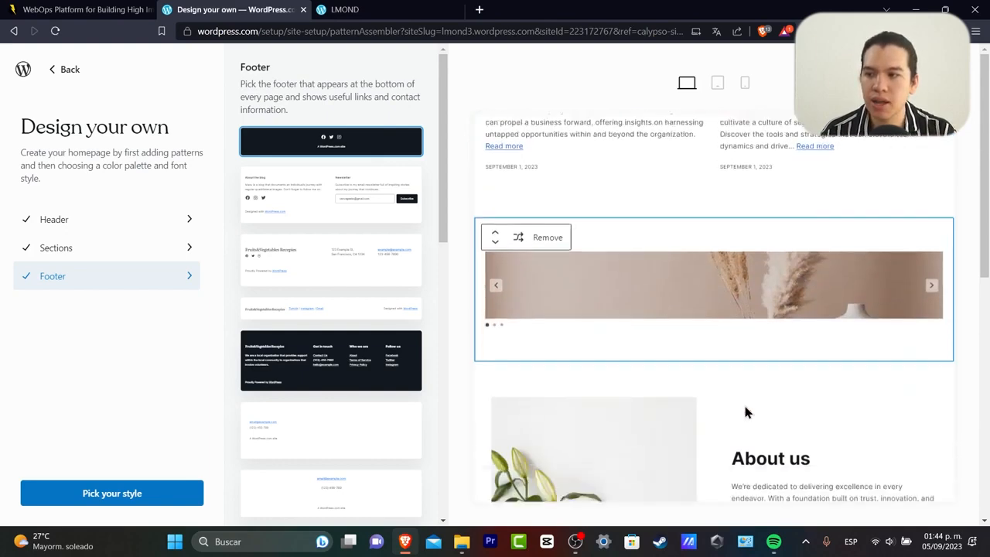
scroll(876, 277, "down", 6)
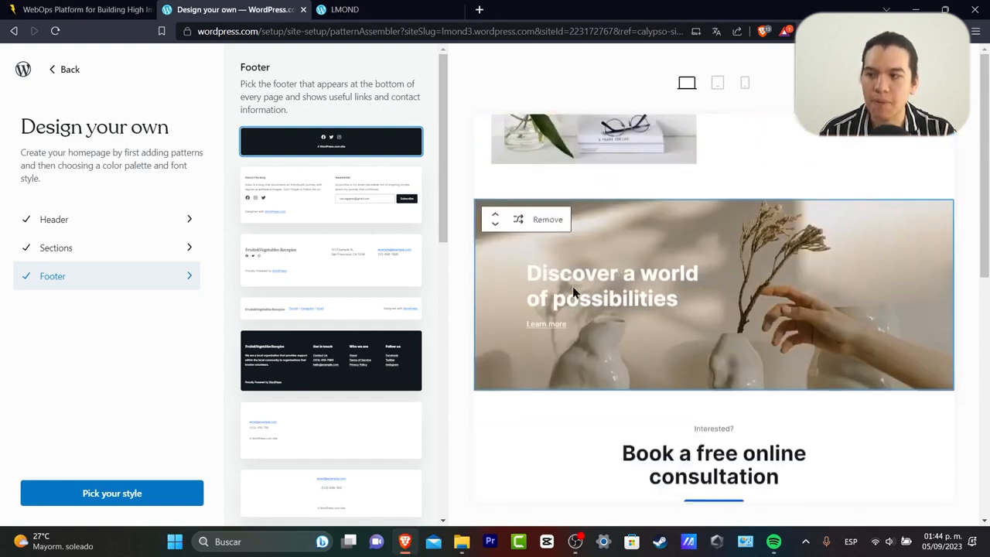
scroll(596, 317, "down", 2)
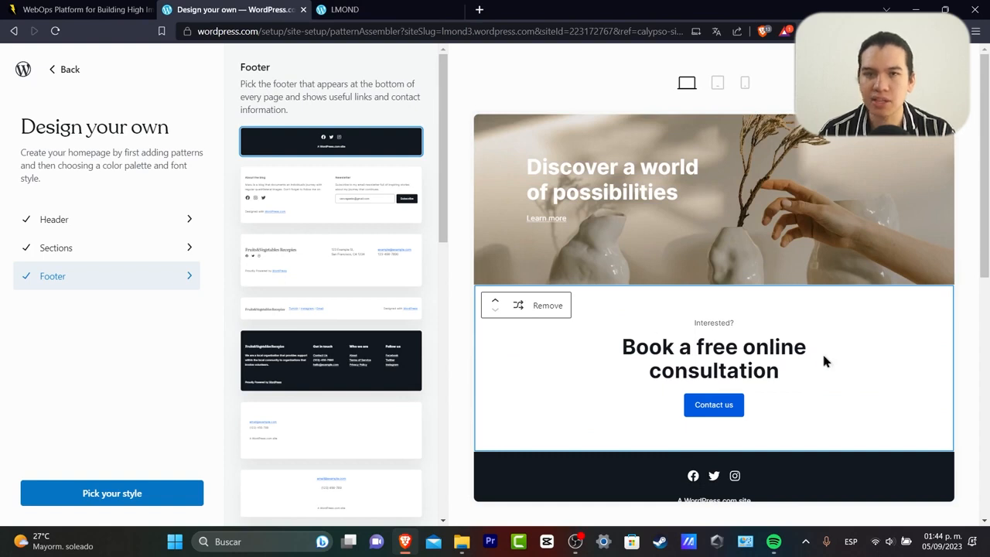
scroll(821, 350, "down", 1)
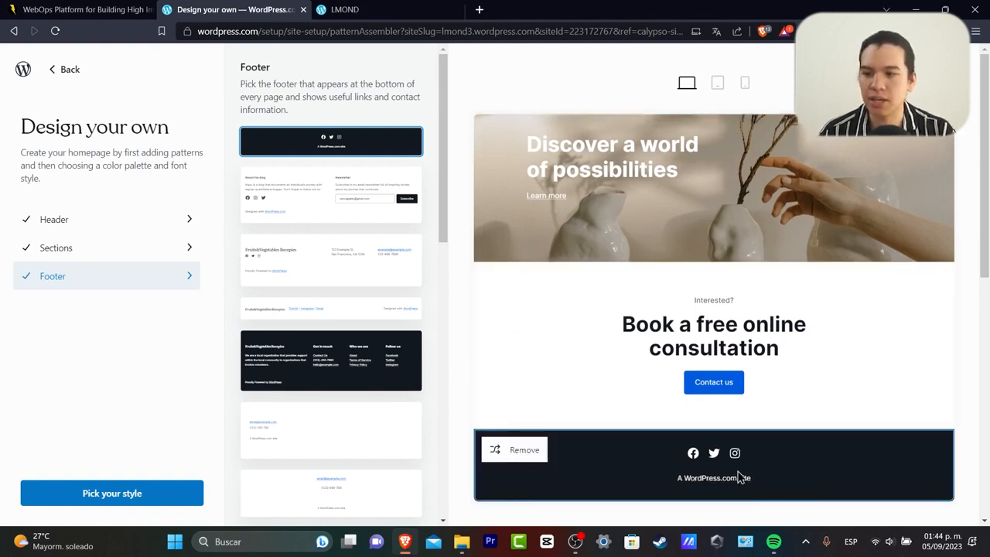
left_click(169, 501)
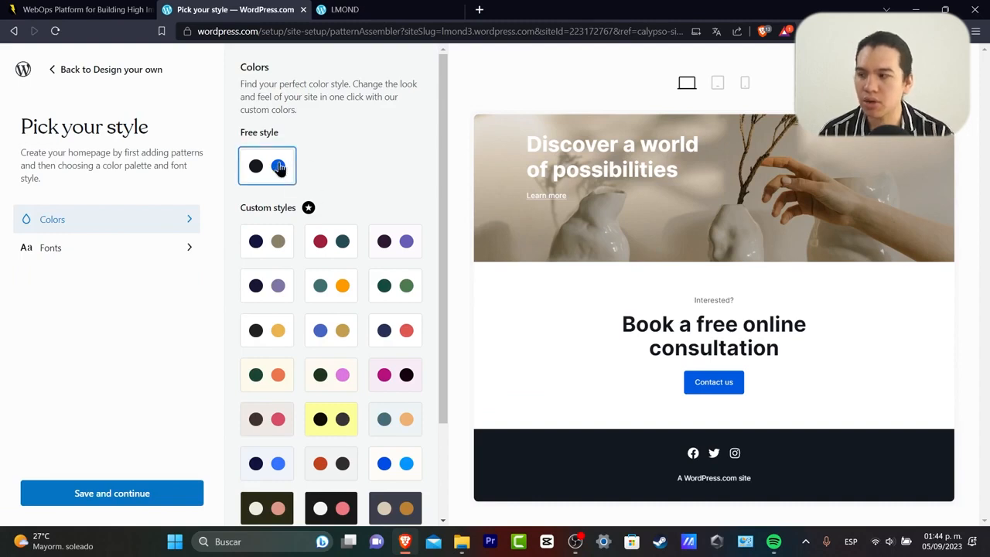
Keep the free colour palette and Inter font pairing, save, and start adding content.
scroll(333, 255, "down", 2)
scroll(340, 278, "up", 2)
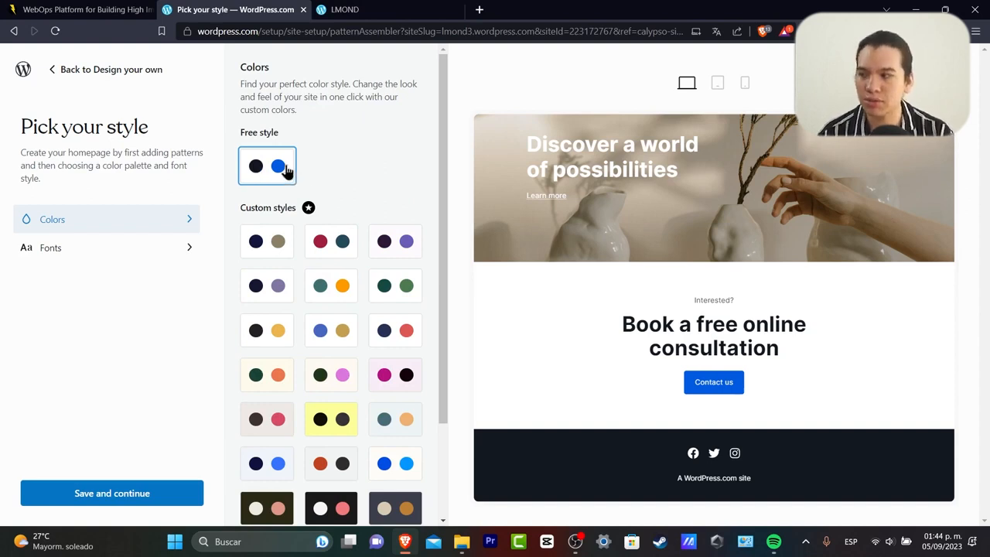
left_click(162, 246)
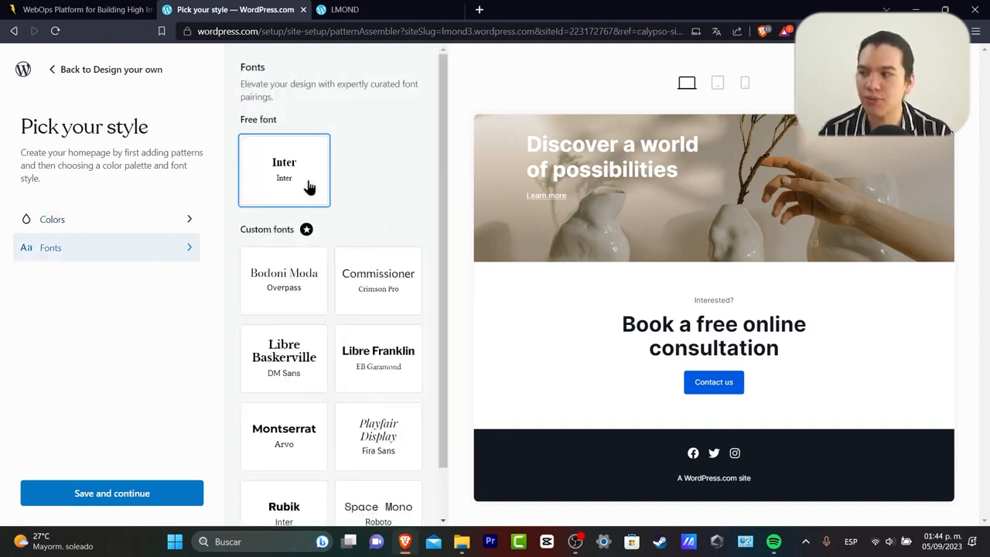
scroll(342, 347, "down", 1)
scroll(297, 171, "up", 1)
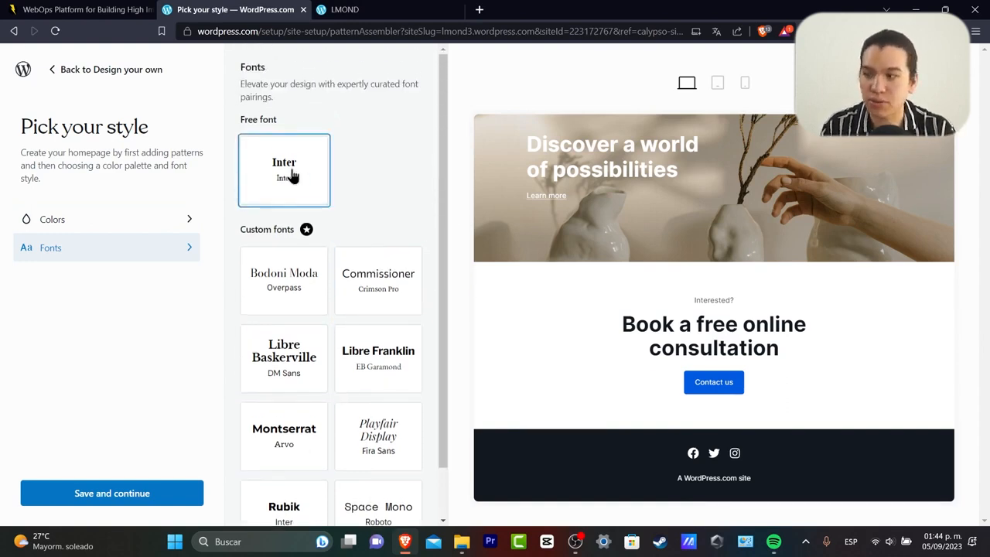
left_click(159, 498)
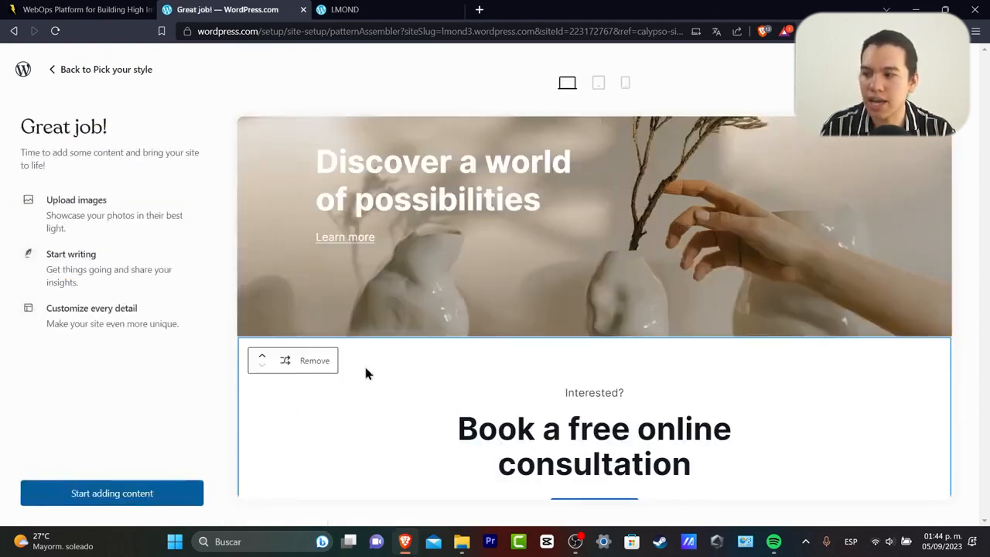
left_click(147, 501)
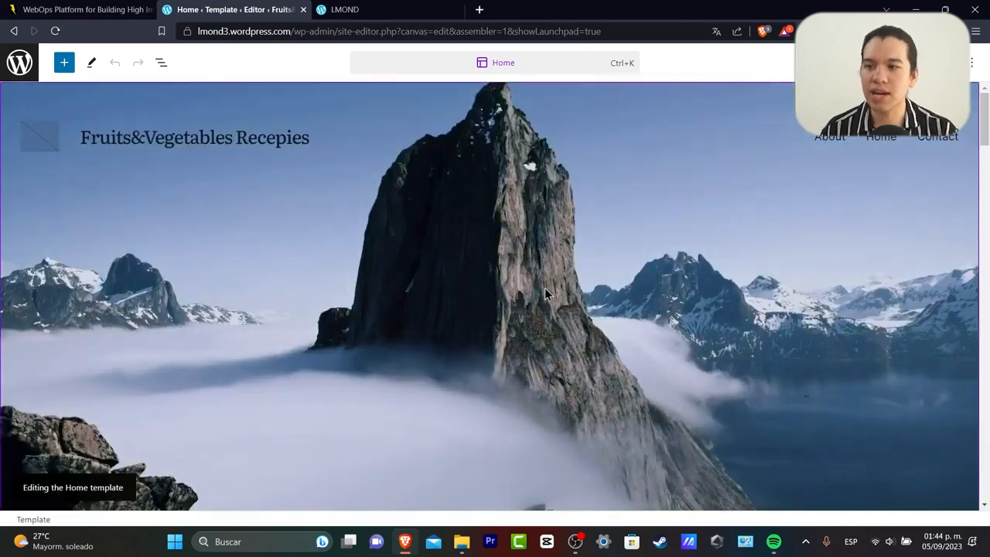
Scroll through the Home template canvas from the header down to the footer and back.
scroll(544, 288, "down", 4)
scroll(546, 291, "down", 20)
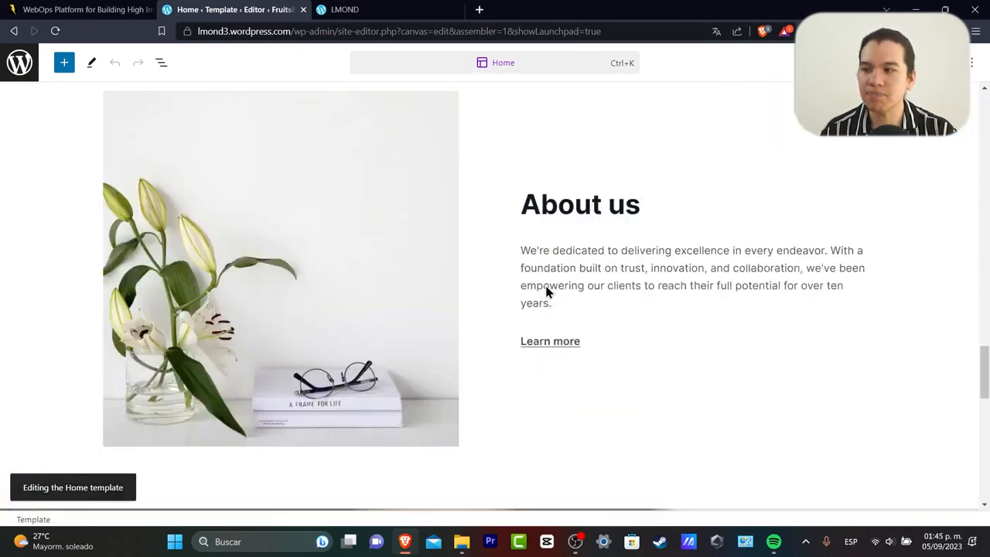
scroll(546, 291, "down", 3)
scroll(546, 290, "up", 20)
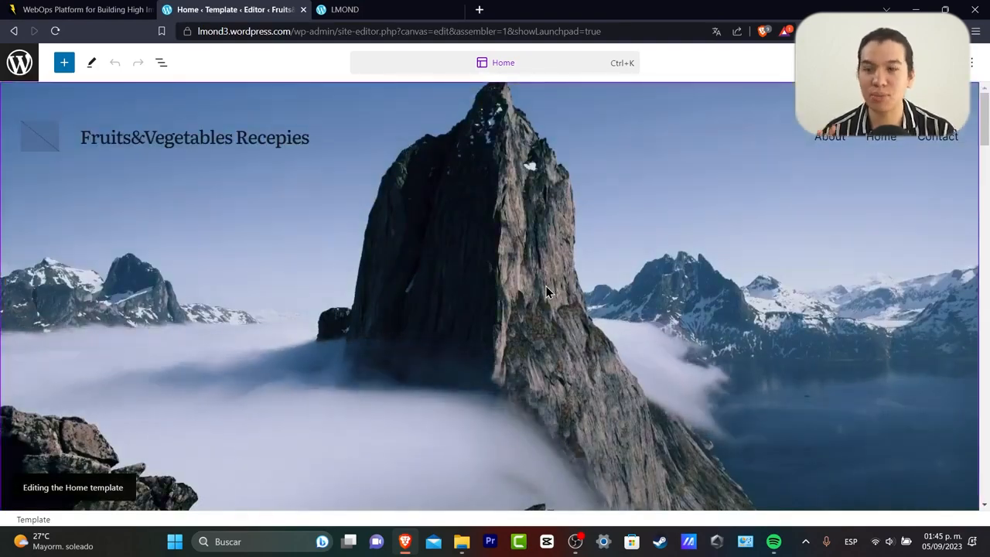
scroll(545, 287, "down", 15)
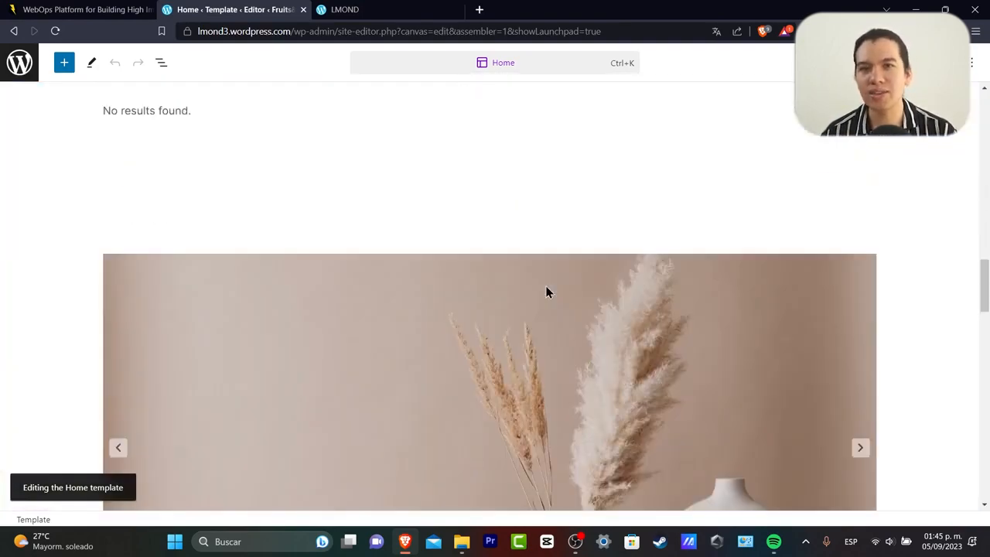
scroll(544, 283, "down", 10)
scroll(545, 282, "up", 15)
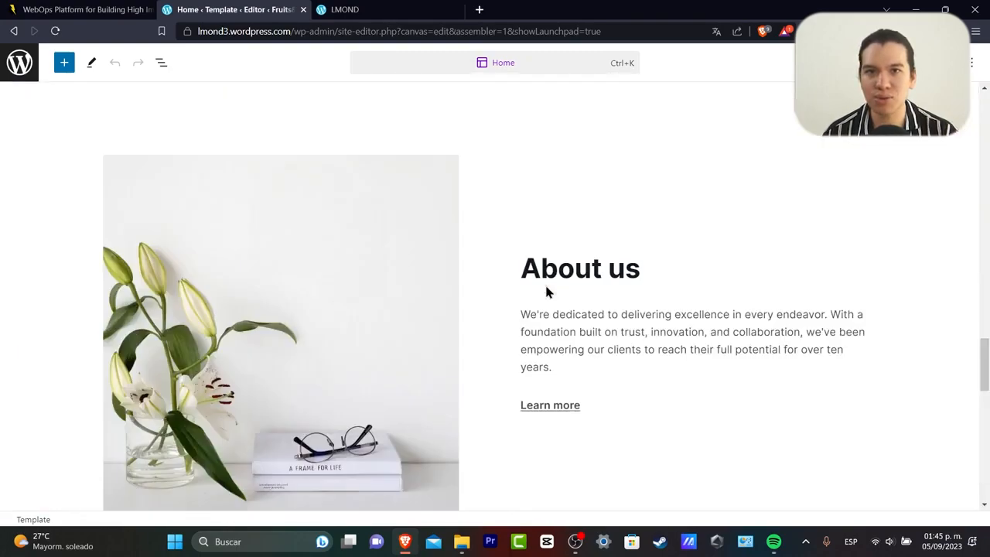
scroll(546, 291, "up", 10)
left_click(414, 8)
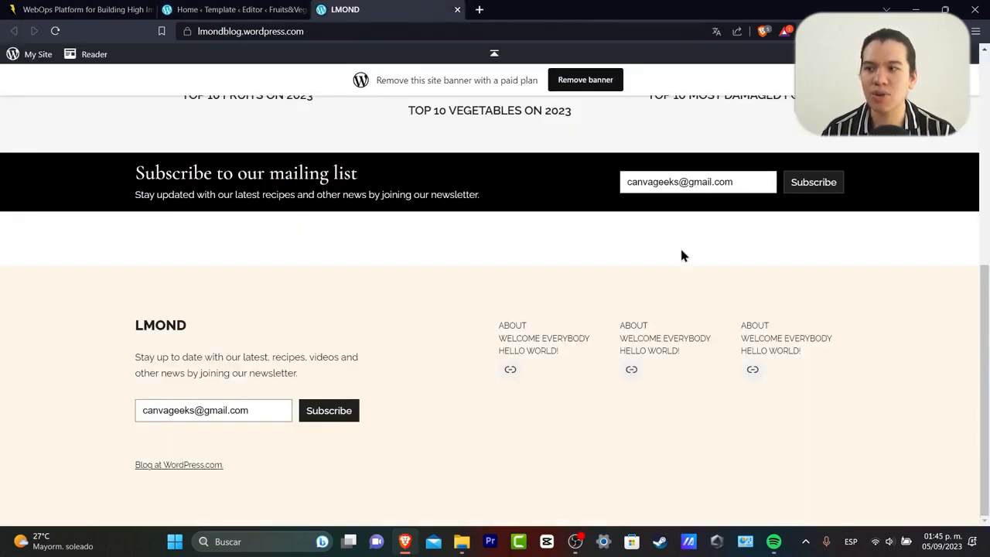
scroll(682, 255, "up", 5)
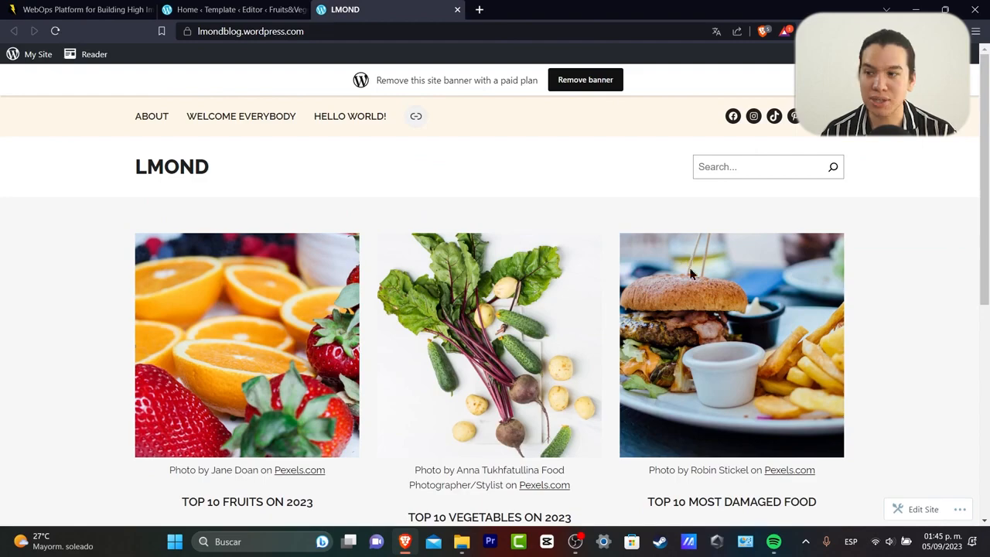
scroll(827, 380, "down", 5)
scroll(826, 381, "up", 5)
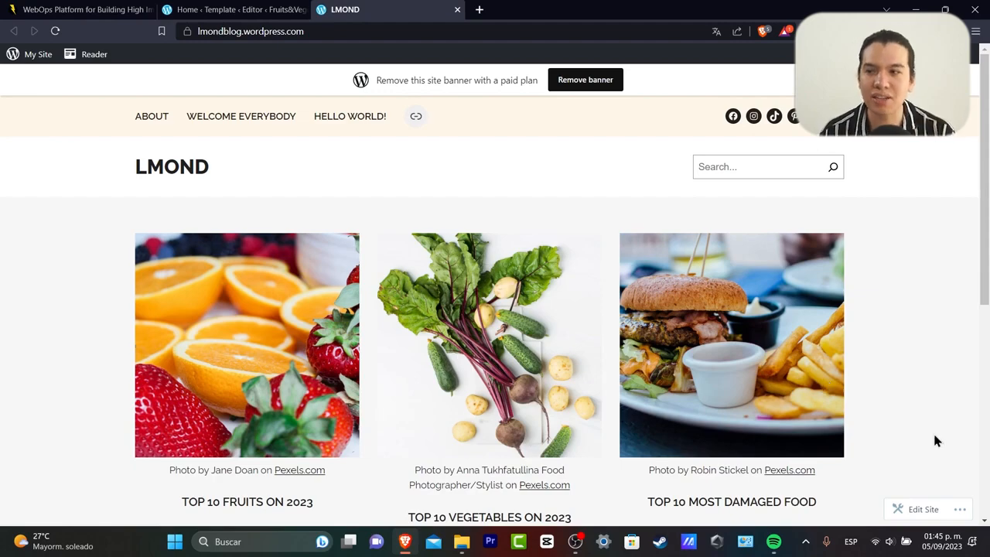
scroll(872, 372, "down", 5)
scroll(872, 372, "up", 5)
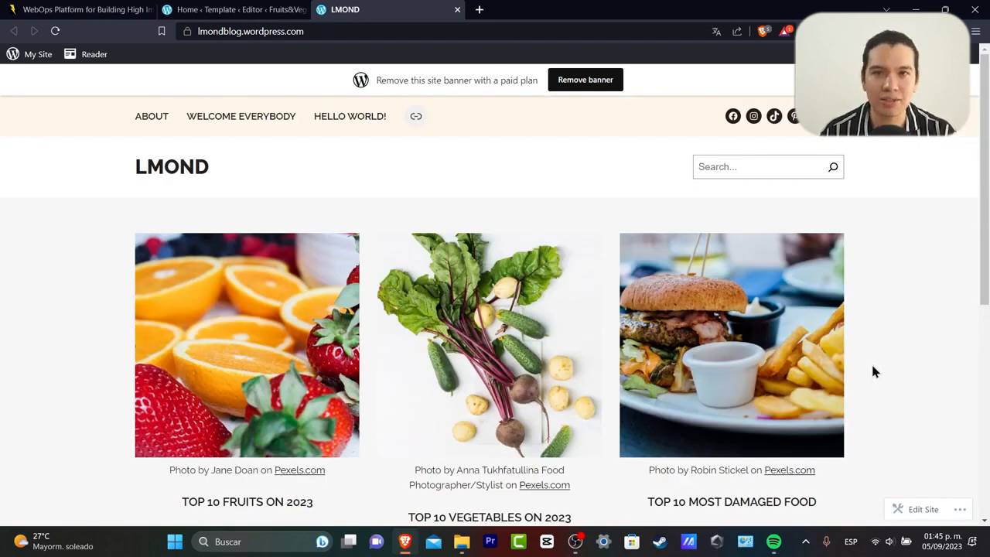
left_click(200, 9)
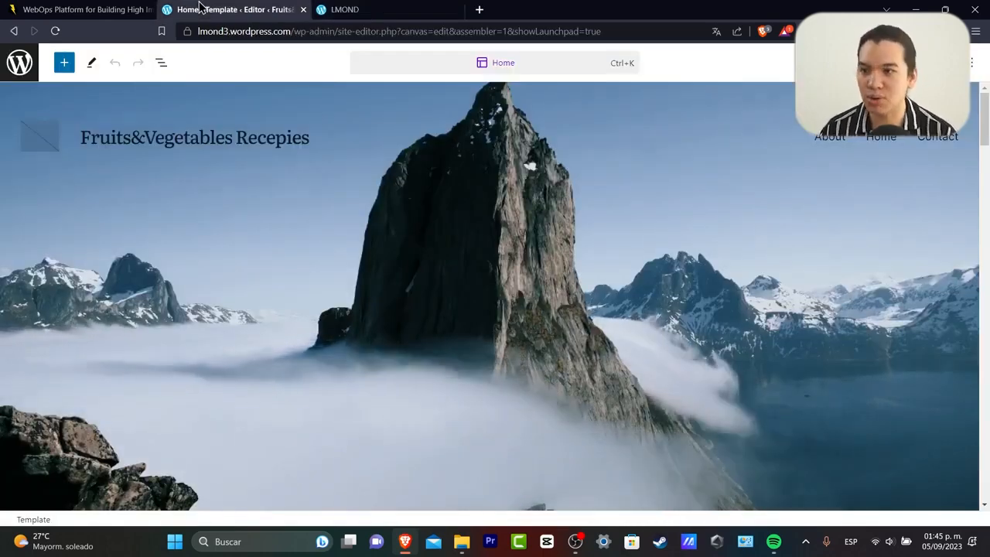
Scroll down the Home template to the slideshow with the vase and hourglass photo.
scroll(449, 285, "down", 15)
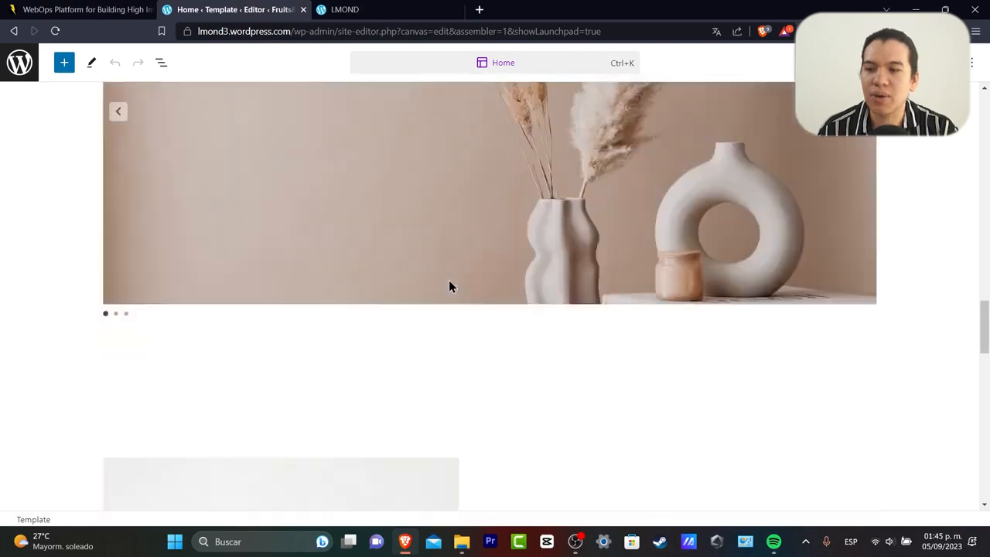
scroll(449, 286, "down", 6)
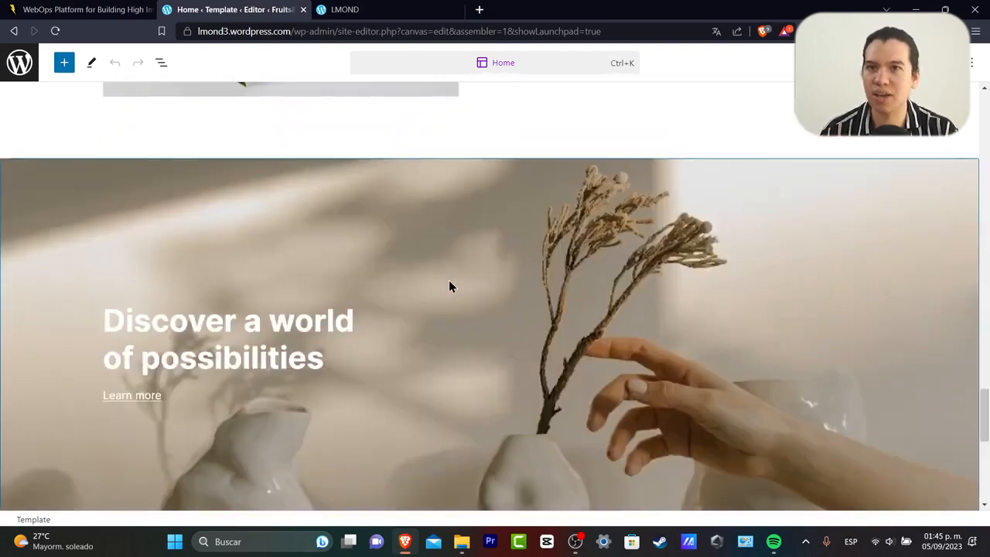
scroll(449, 282, "down", 5)
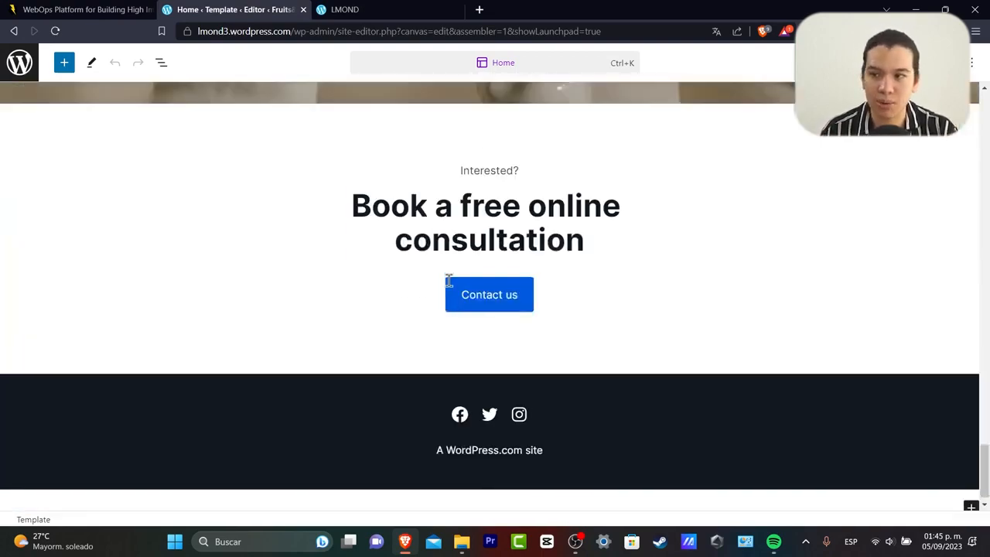
scroll(449, 282, "up", 20)
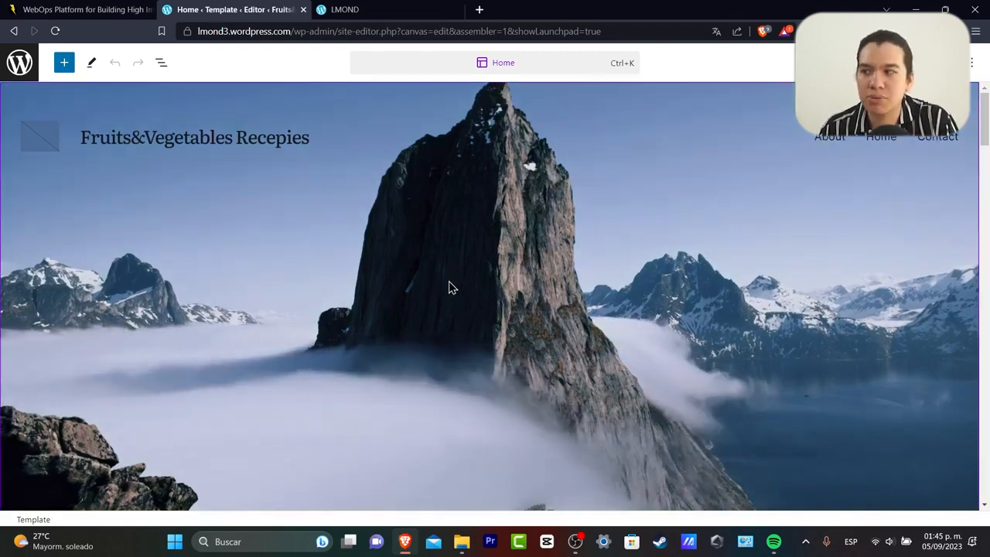
Select the header, its site title and the About navigation link, then return to design navigation.
left_click(259, 188)
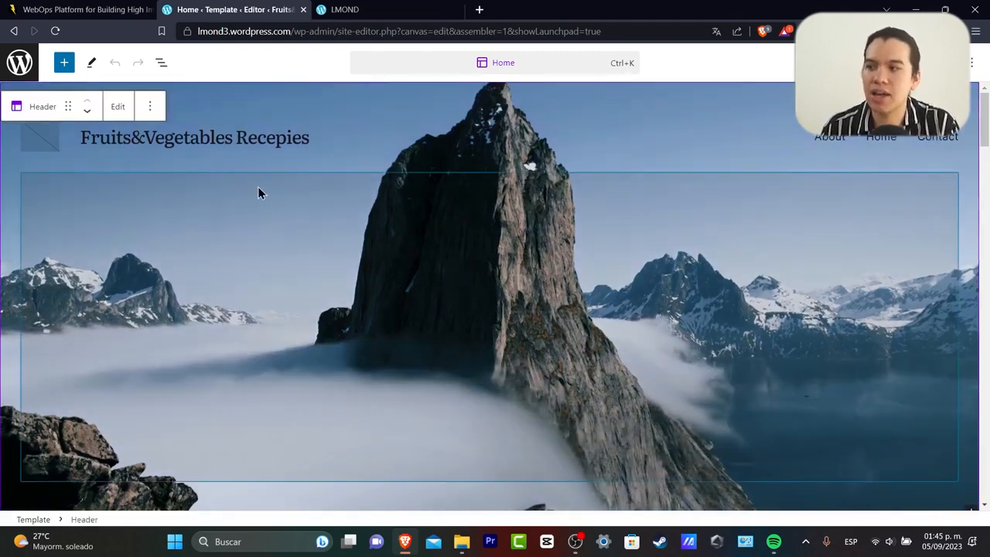
left_click(252, 139)
triple_click(265, 138)
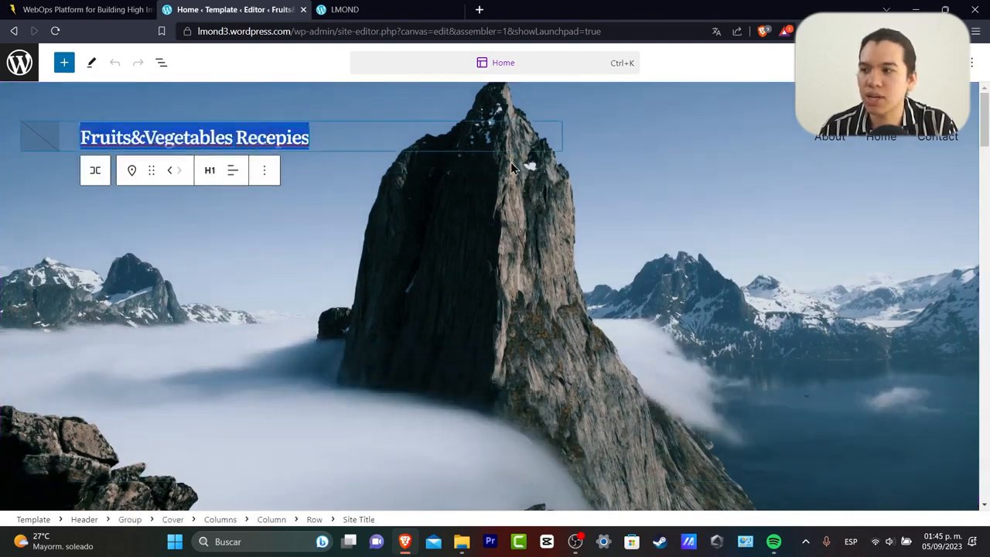
left_click(359, 116)
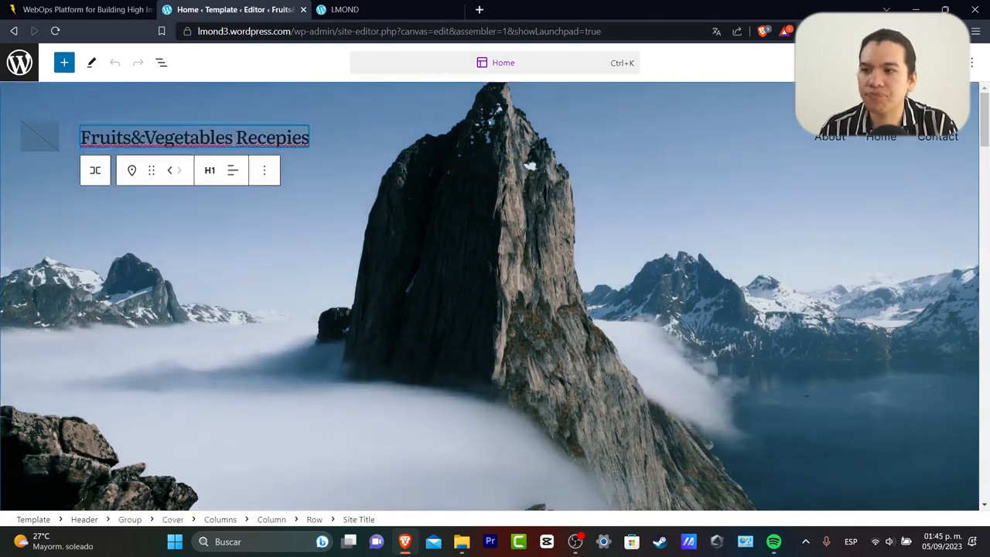
left_click(830, 136)
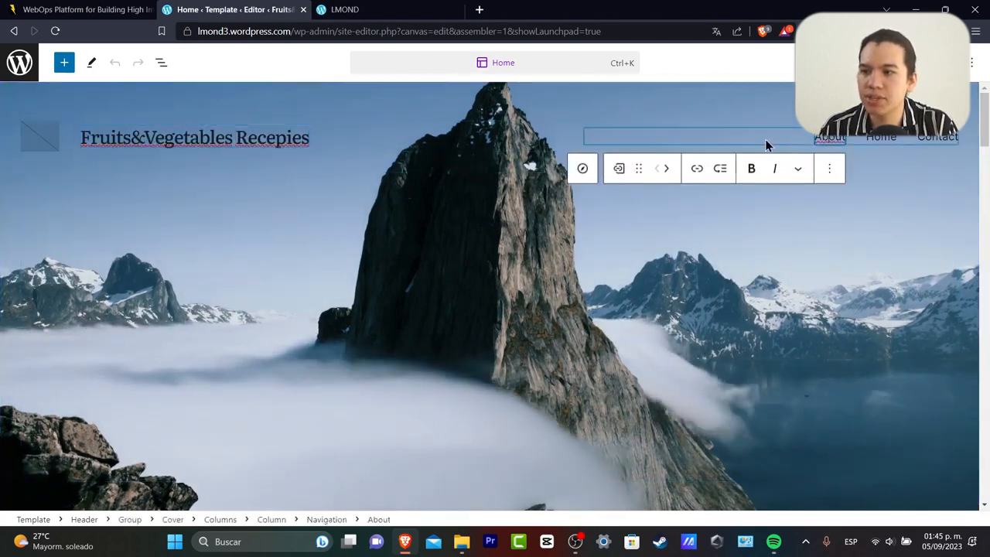
left_click(34, 70)
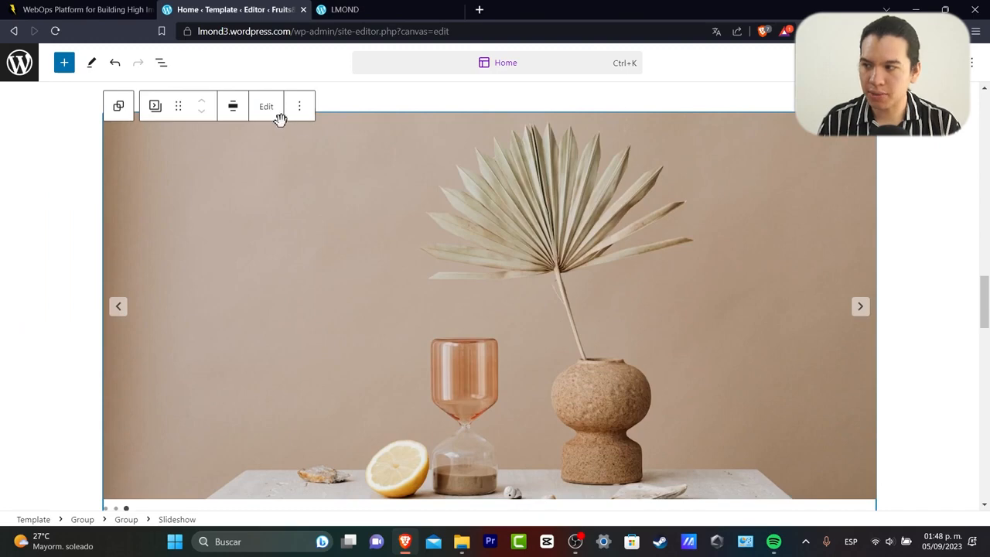
left_click(266, 107)
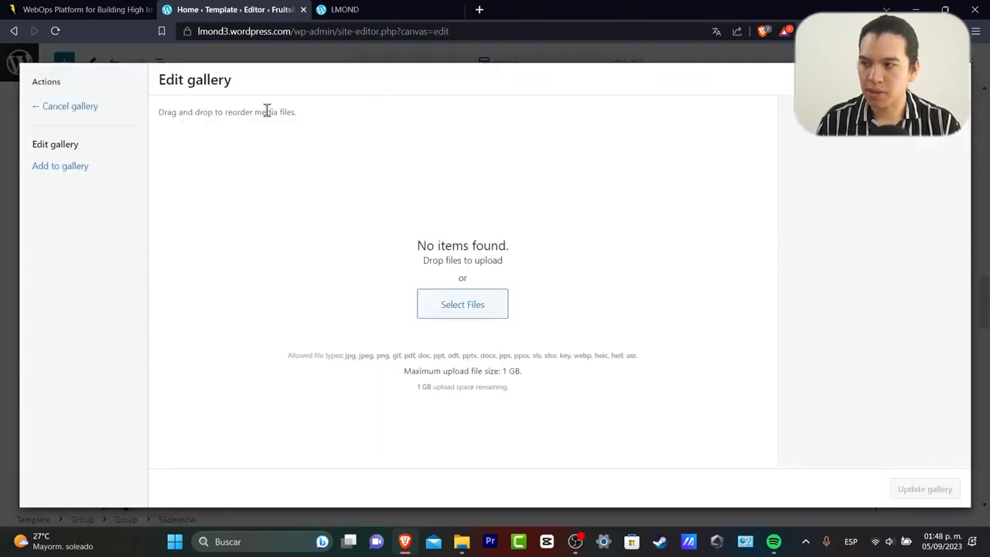
left_click(480, 305)
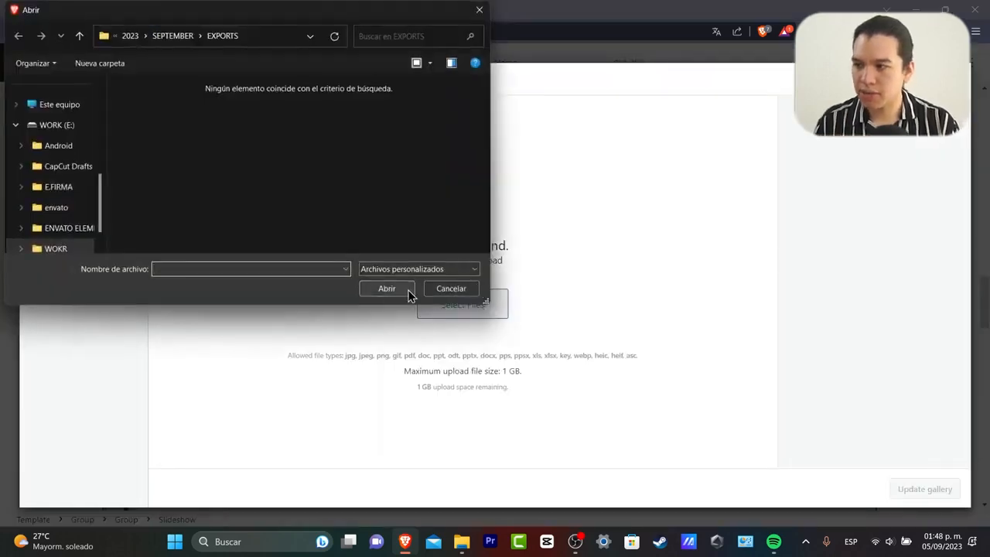
left_click(438, 289)
left_click(87, 146)
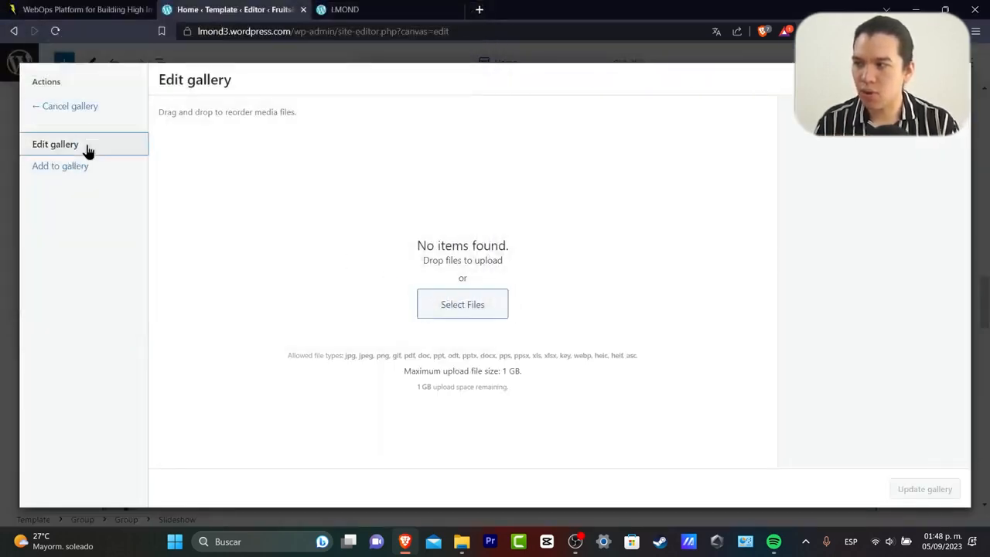
left_click(81, 167)
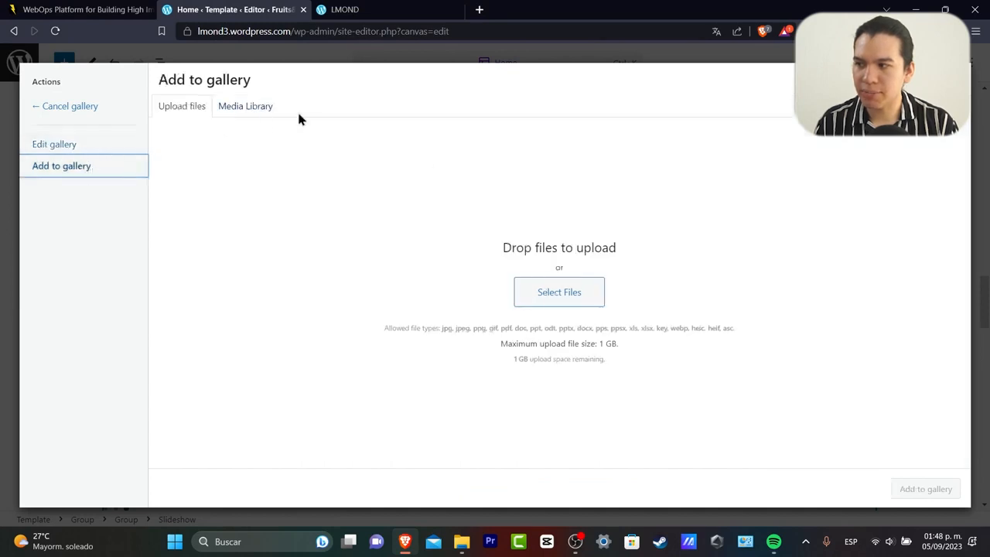
left_click(254, 109)
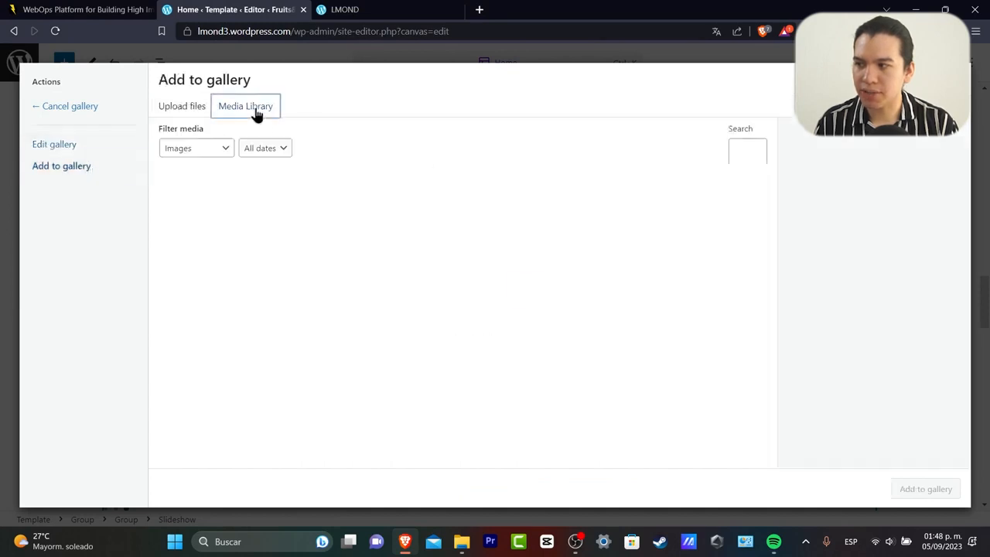
left_click(189, 114)
left_click(577, 294)
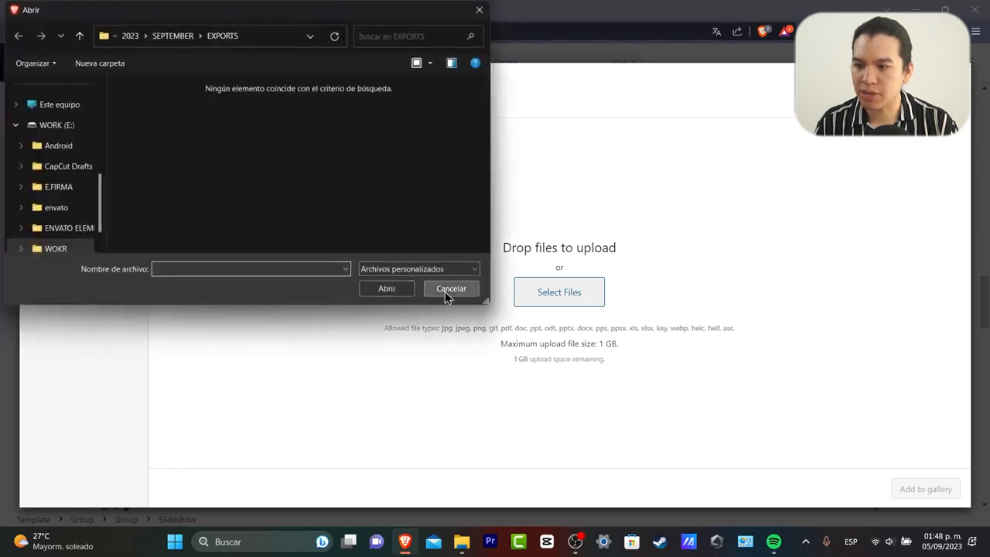
left_click(449, 293)
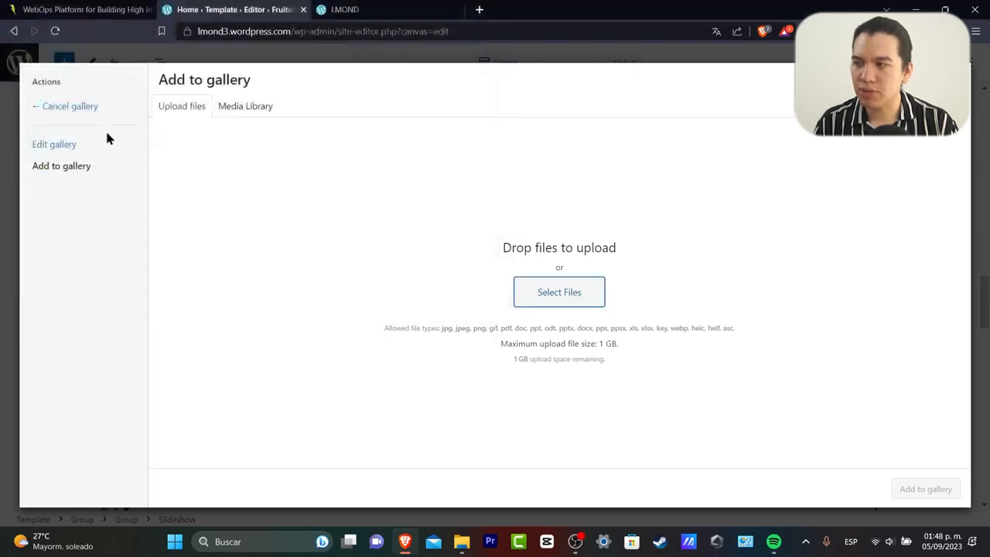
left_click(78, 108)
left_click(298, 111)
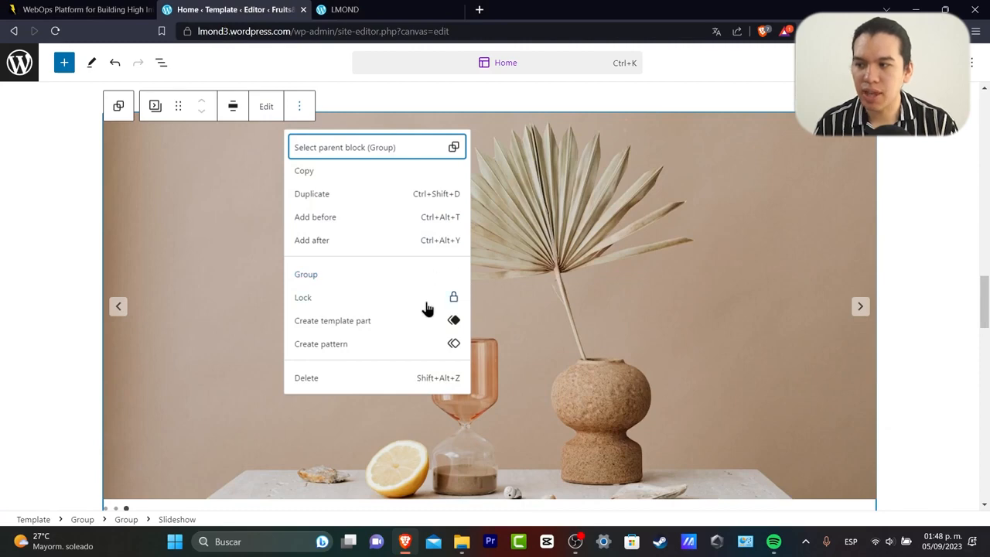
left_click(924, 255)
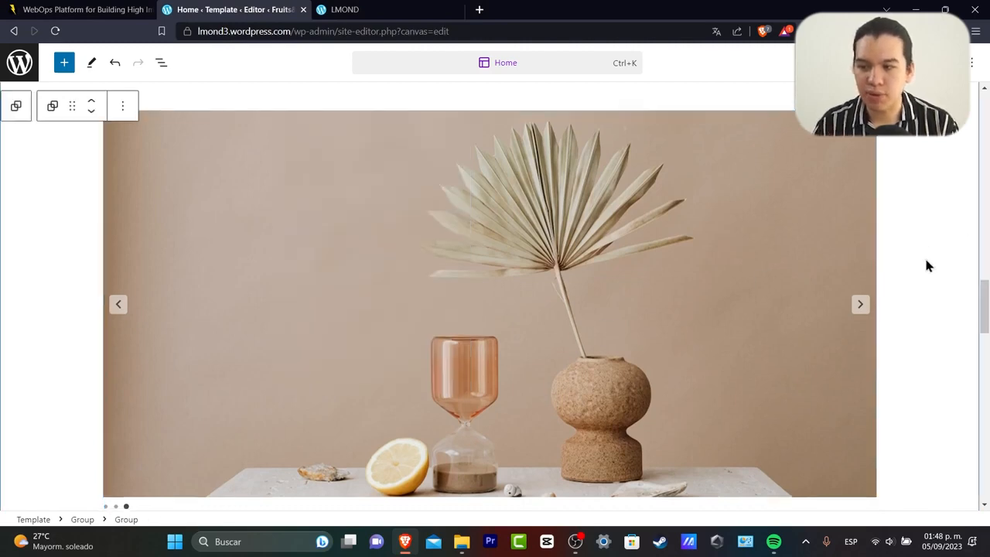
scroll(925, 264, "down", 5)
Replace the 'About us' heading text with 'Who are we?'.
left_click(639, 314)
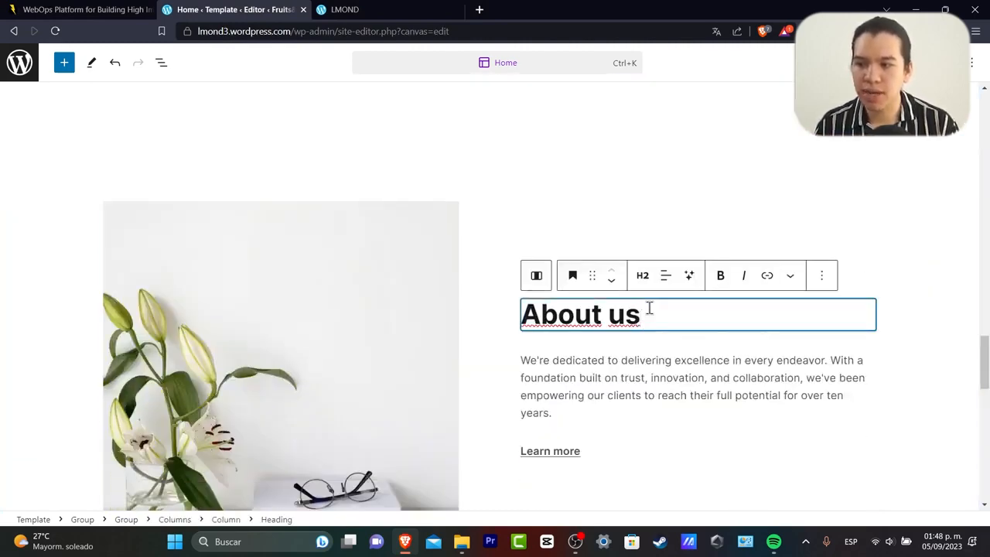
key("BackSpace")
key("BackSpace")
key("BackSpace")
key("BackSpace")
key("BackSpace")
key("BackSpace")
key("BackSpace")
key("BackSpace")
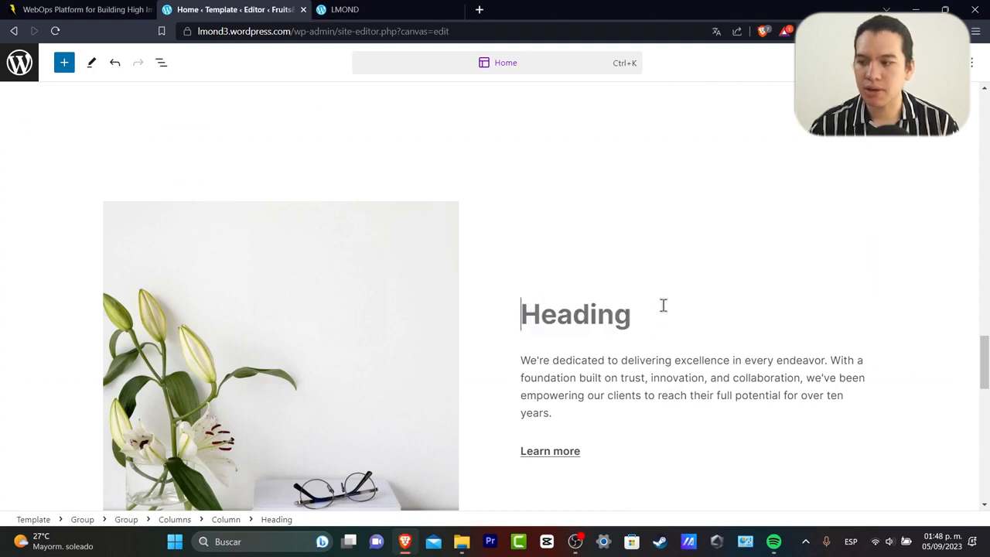
type("Qho")
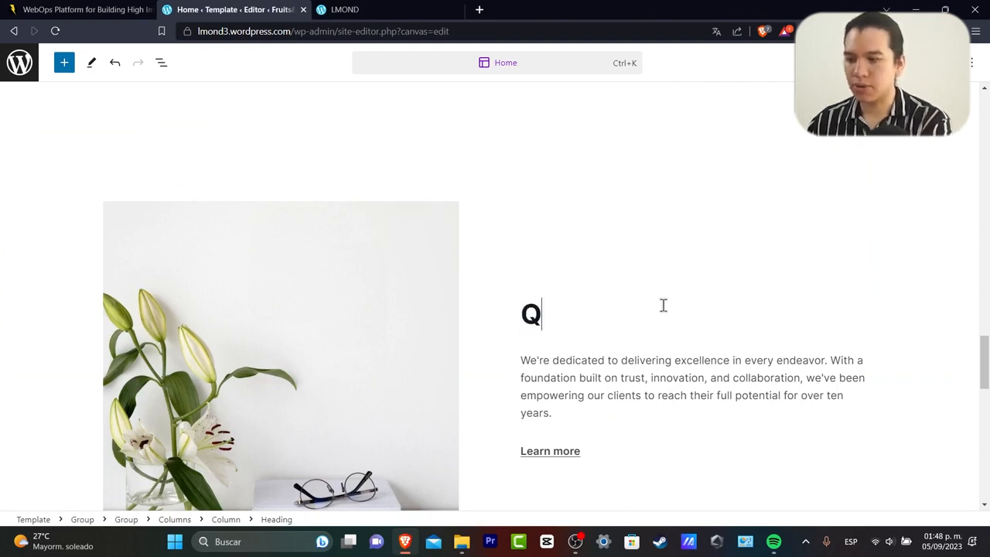
key("BackSpace")
key("BackSpace")
key("BackSpace")
type("Who are we?")
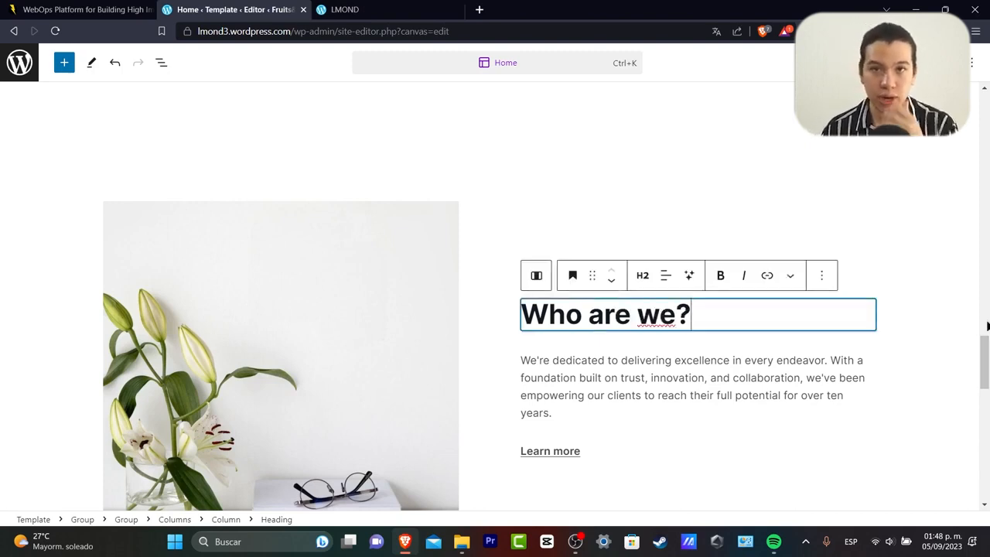
left_click(478, 9)
Load ChatGPT and request an About Us description for a fruit-and-vegetable recipe site.
type("chat")
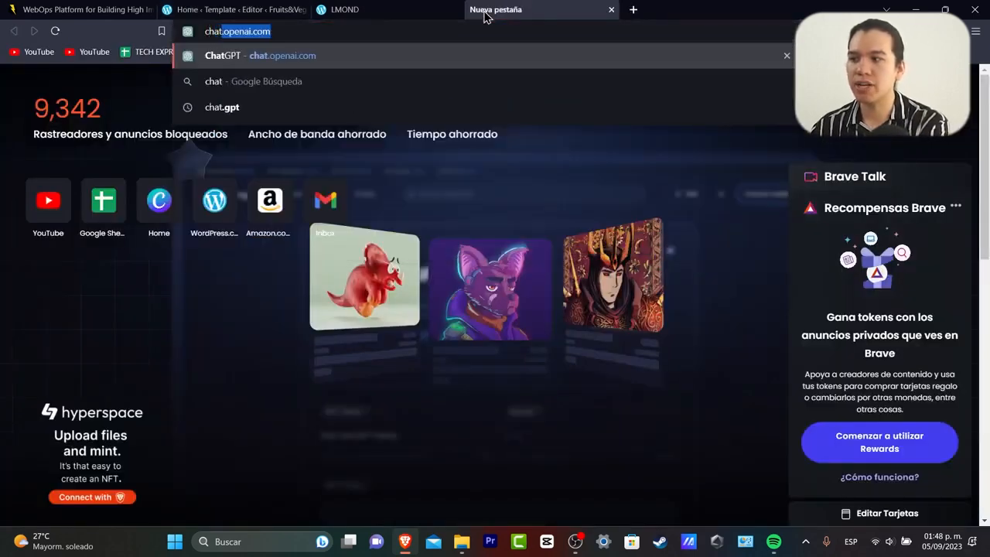
key("Return")
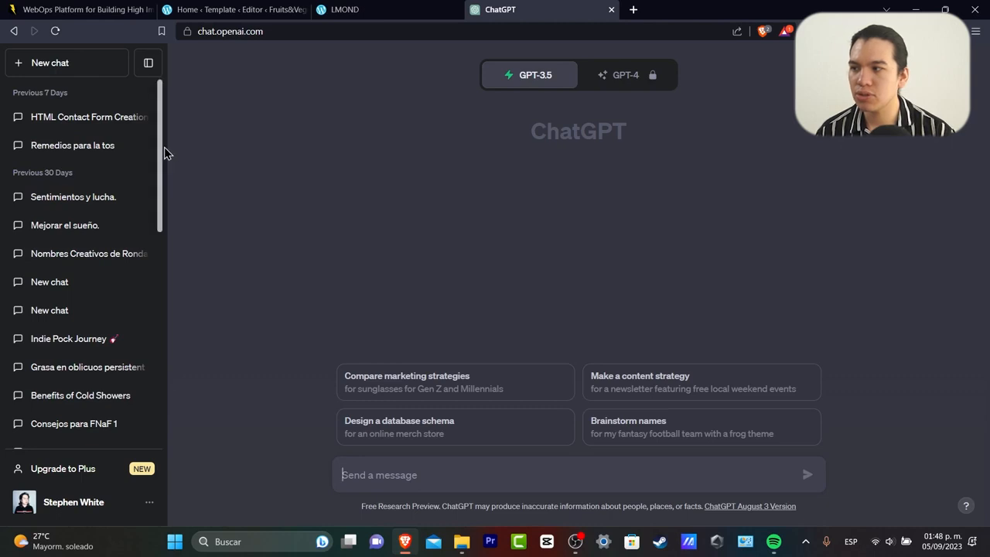
left_click(153, 68)
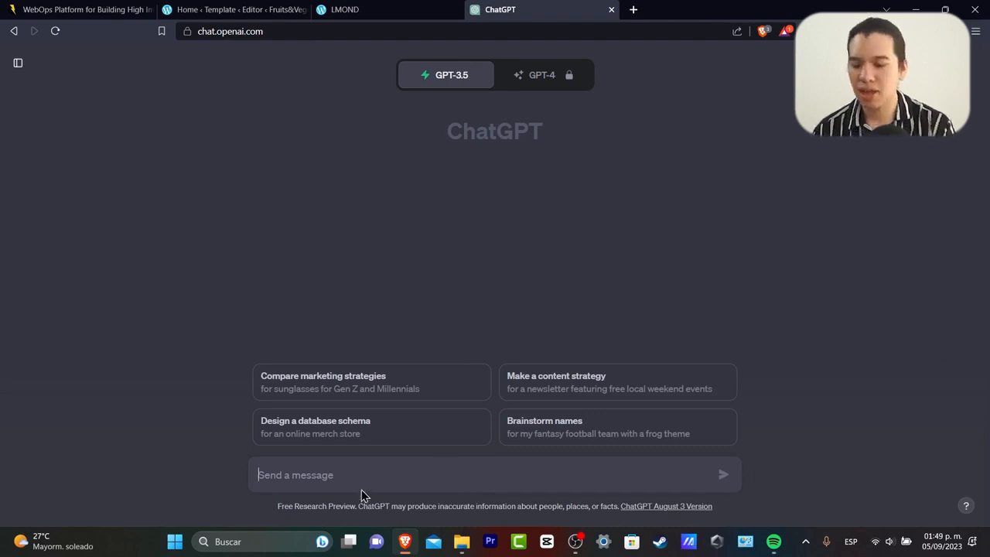
type("create a short description for my \"about us\" section of my websi")
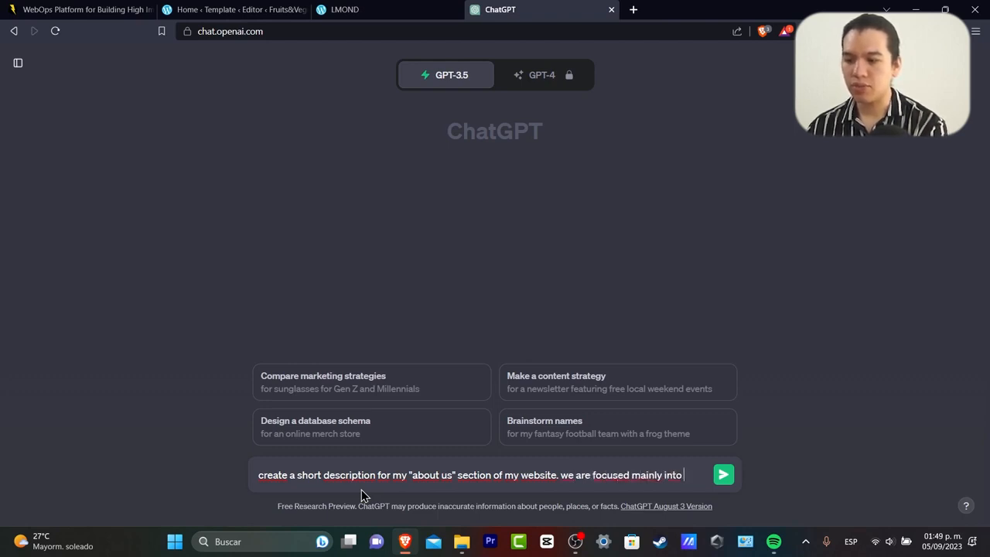
type("te")
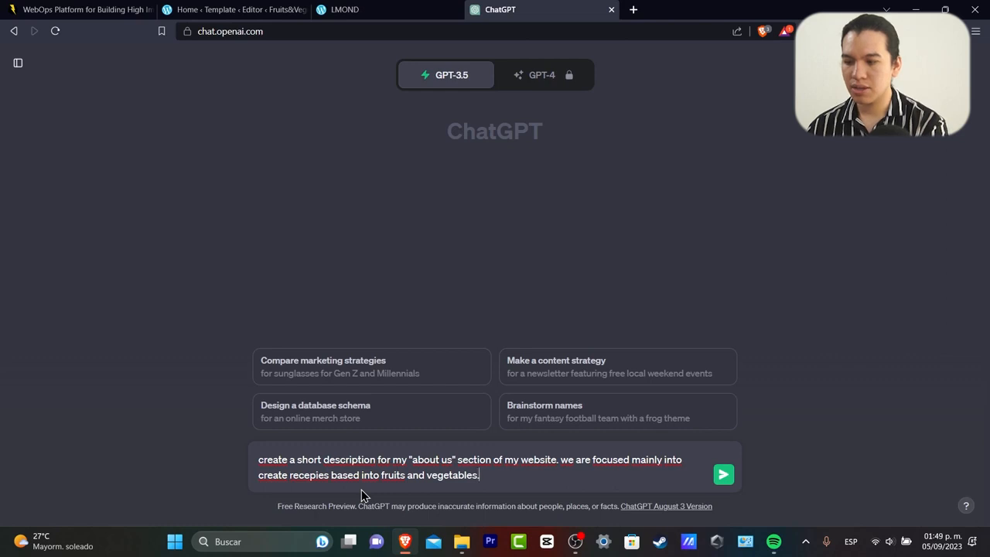
key("Return")
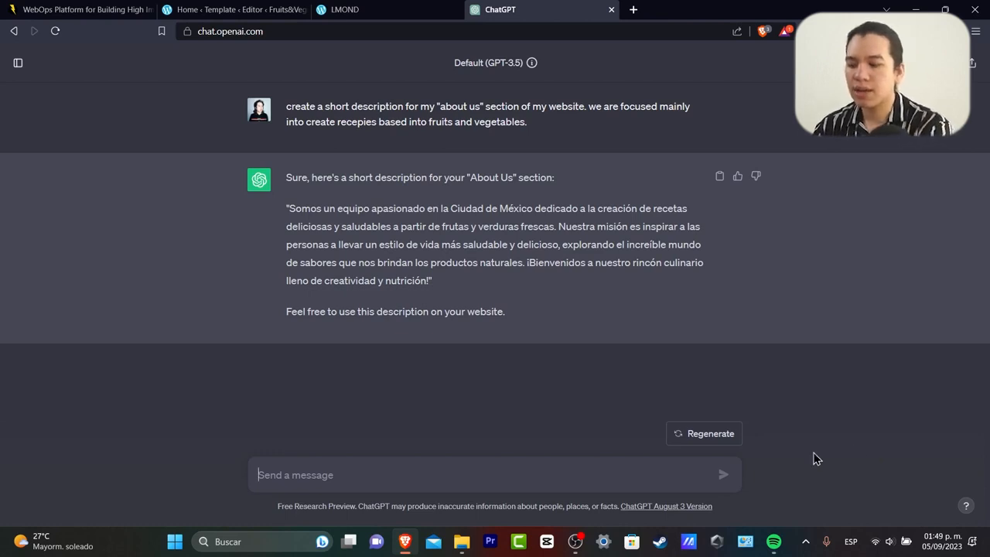
Have ChatGPT translate the description into English, select the reply, and return to WordPress.
type("now translate into englis")
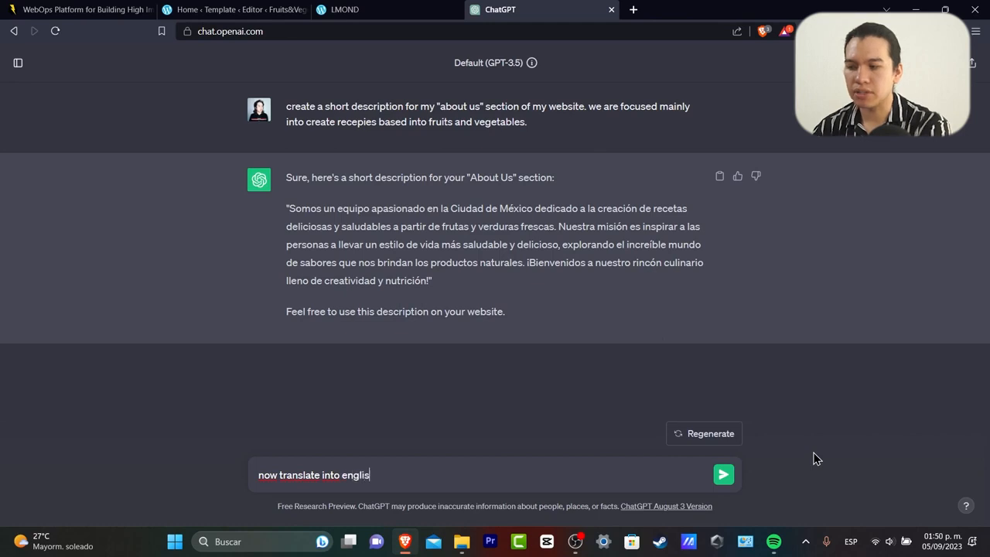
key("Return")
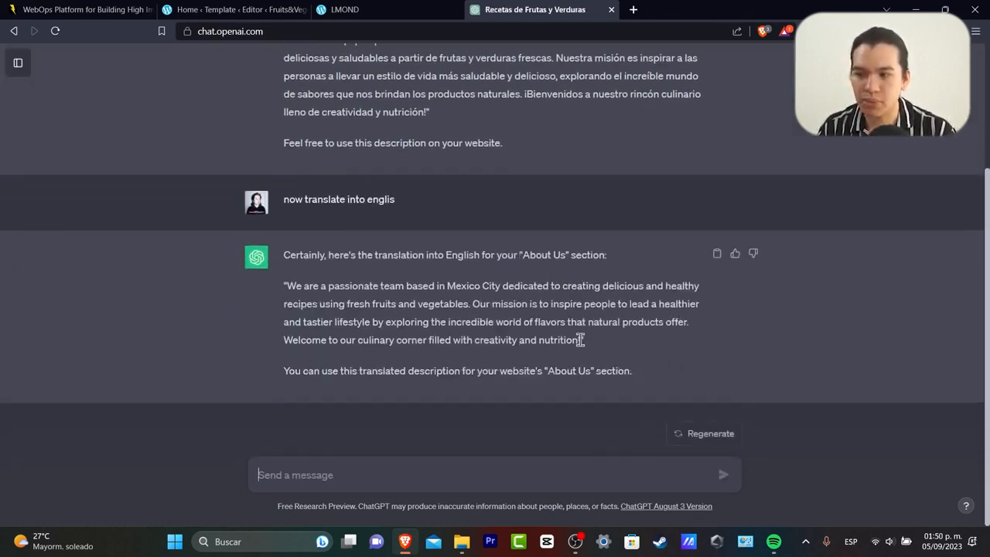
left_click_drag(581, 340, 315, 290)
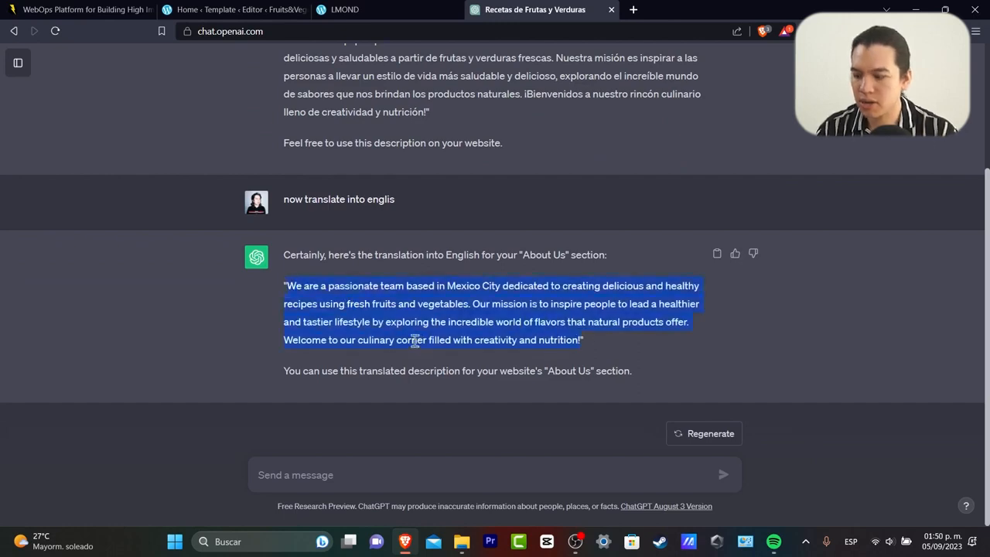
left_click(406, 9)
left_click(232, 9)
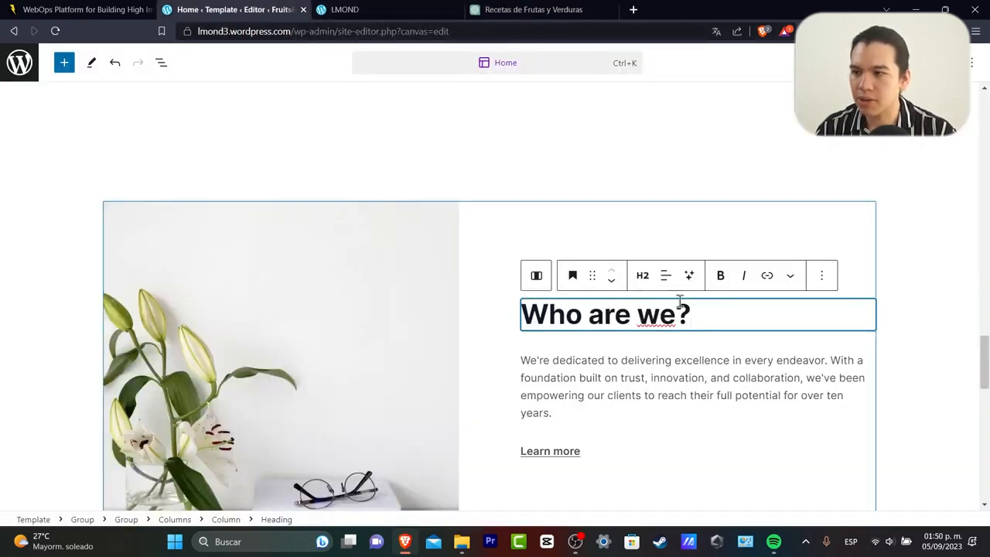
Paste the English team description over the sample paragraph under 'Who are we?'.
left_click(676, 380)
left_click_drag(579, 415, 523, 360)
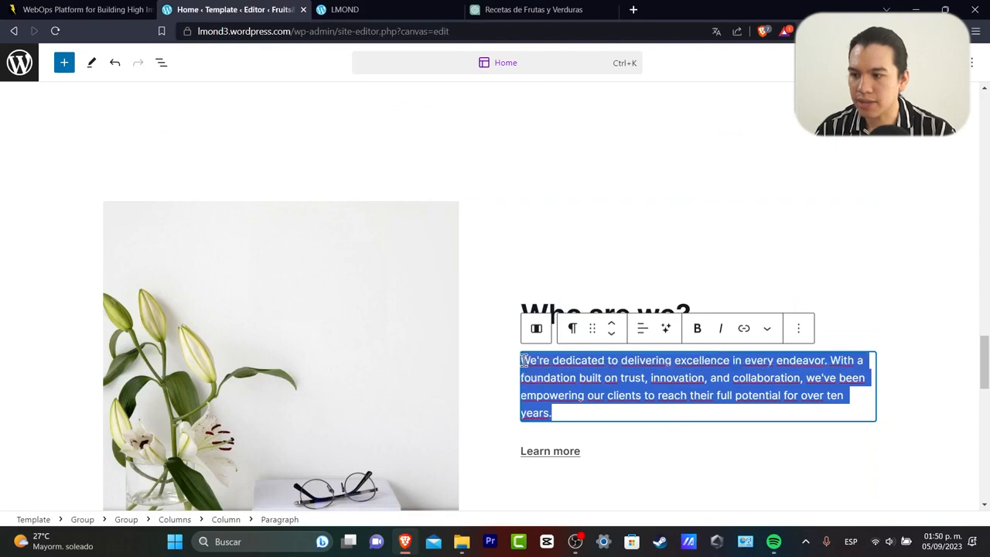
type("We are a passionate team based in Mexico City dedicated to creating delicious and healthy recipes using fresh fruits and vegetables. Our mission is to inspire people to lead a healthier and tastier lifestyle by exploring the incredible world of flavors that natural products offer. Welcome to our culinary corner filled with creativity and nutrition!")
scroll(835, 379, "down", 2)
Remove the placeholder link from the 'Learn more' line.
left_click(885, 349)
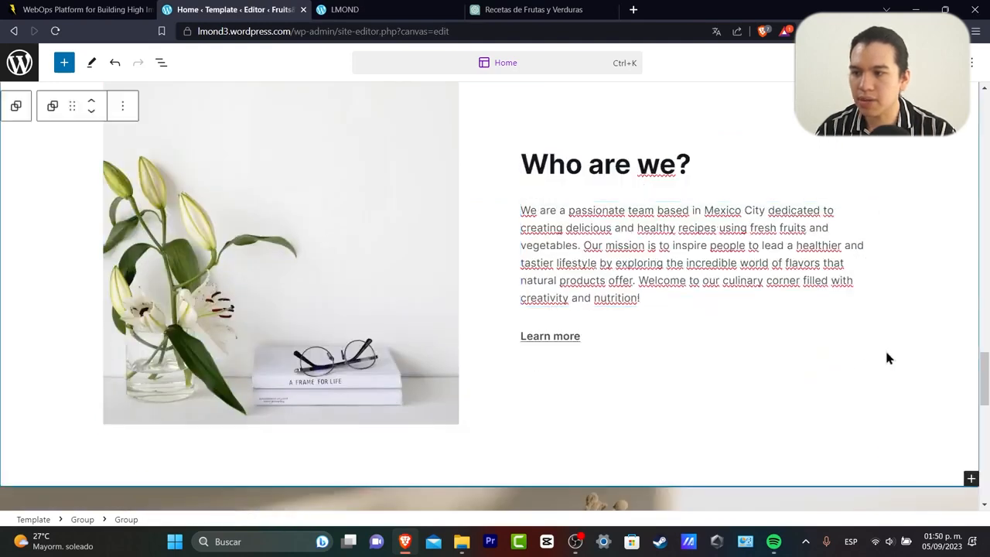
left_click(558, 340)
left_click(560, 340)
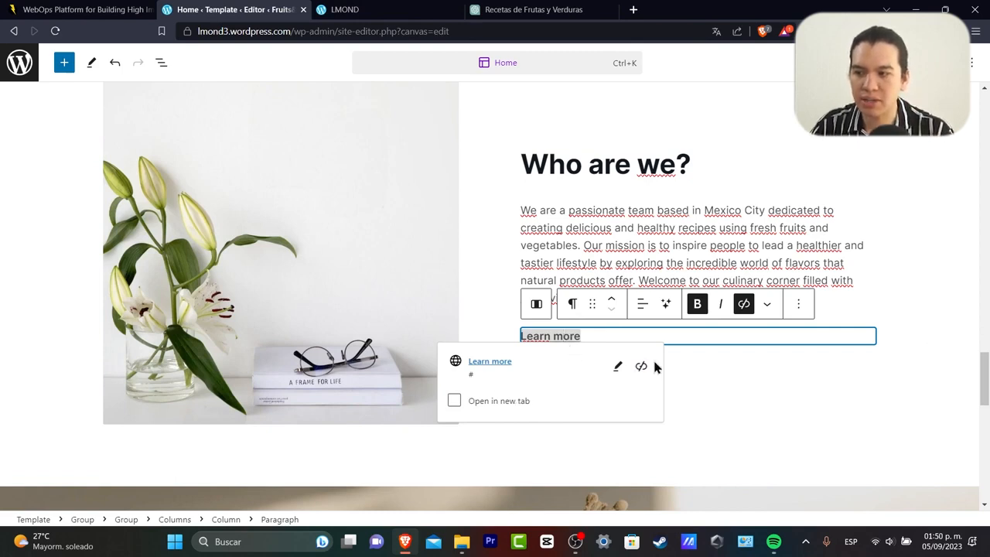
left_click(687, 336)
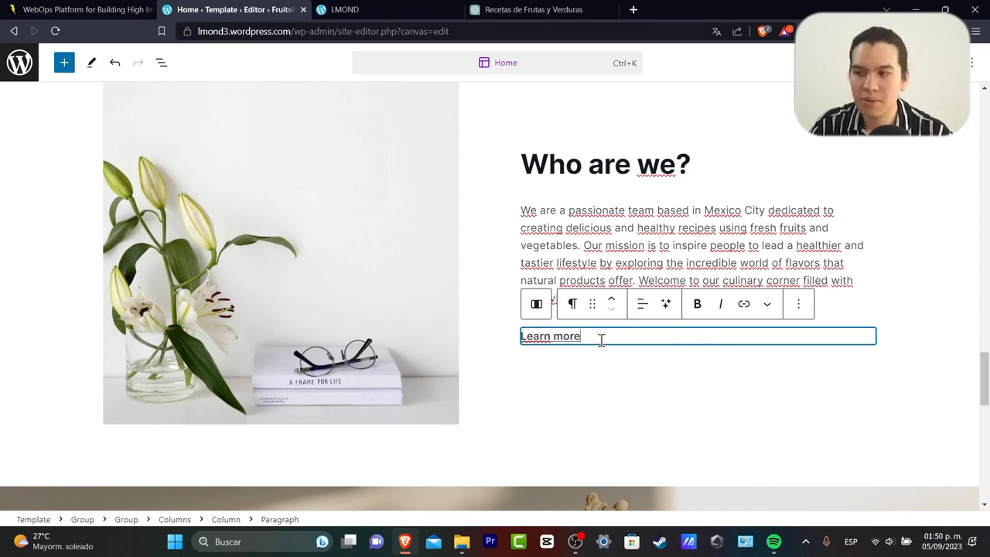
scroll(601, 340, "down", 7)
Overwrite 'Discover a world of possibilities' with 'Submit your own' and start a 'recepies here' line below.
left_click(387, 243)
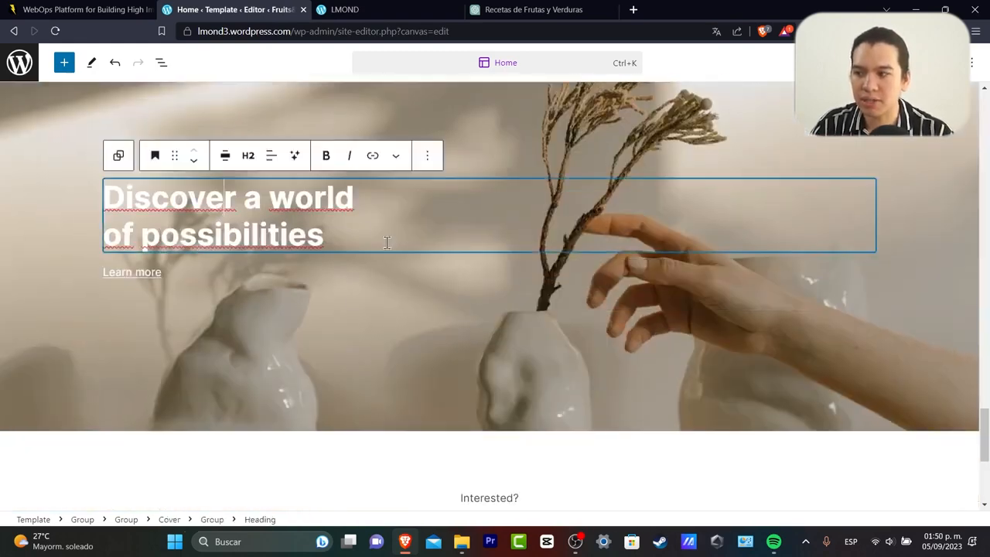
left_click_drag(387, 243, 108, 195)
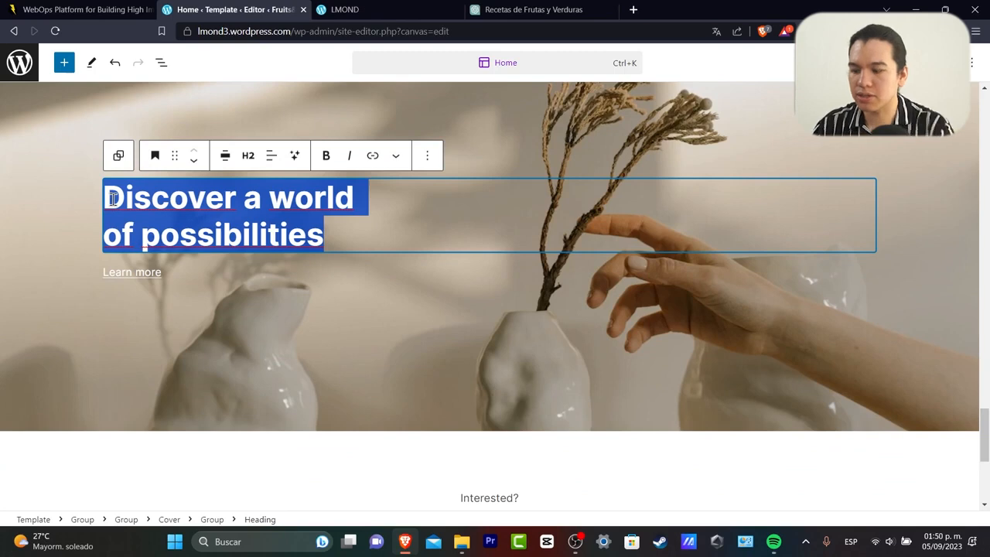
type("Conta")
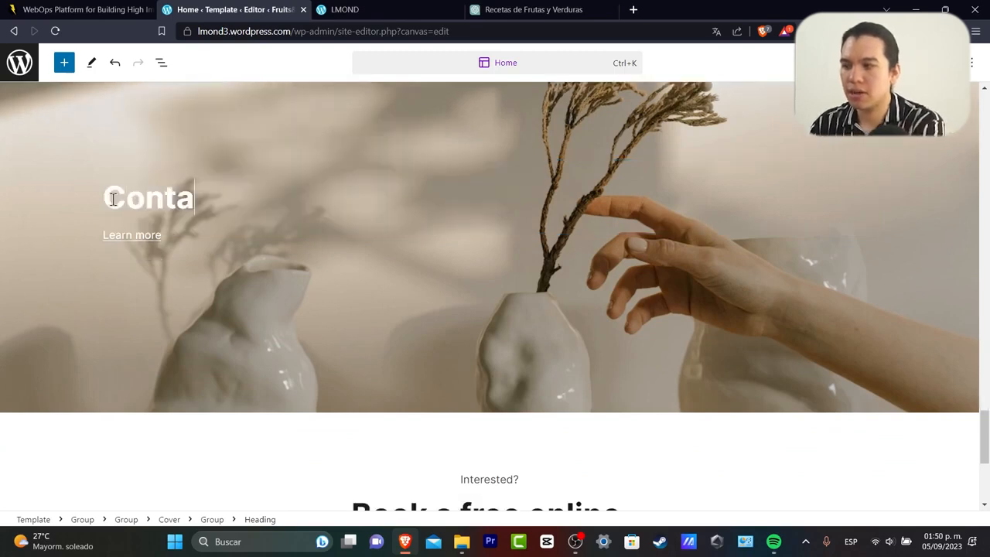
key("BackSpace")
key("BackSpace")
key("BackSpace")
key("BackSpace")
key("BackSpace")
type("Subm")
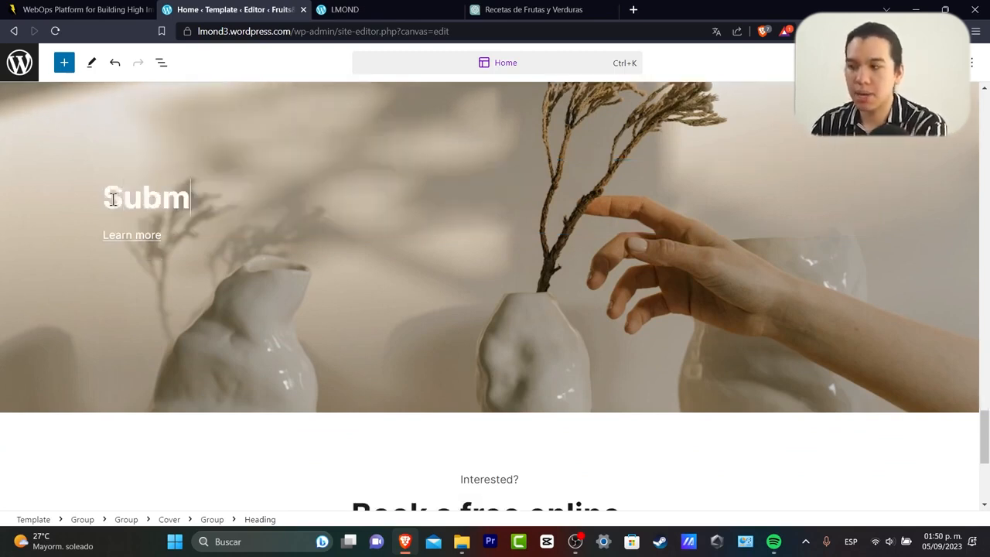
type("it your own")
key("Return")
type("recepies here")
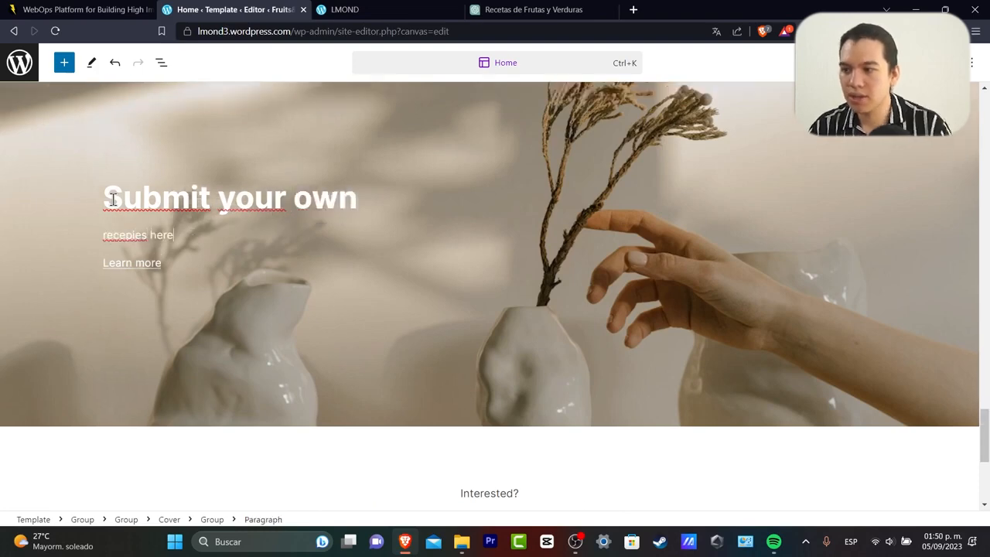
scroll(258, 313, "down", 4)
Change the 'Book a free online consultation' heading to 'Contact us'.
left_click(600, 259)
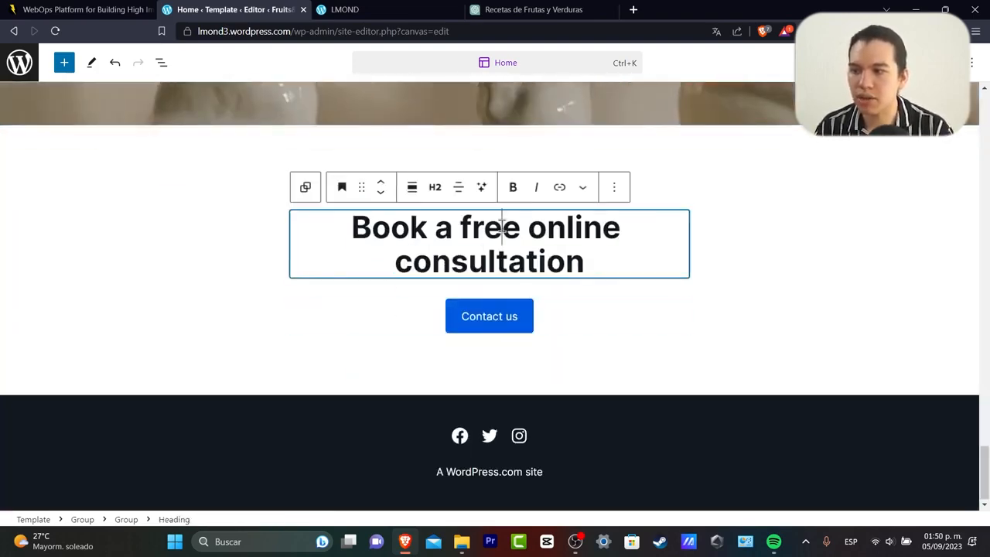
left_click_drag(601, 259, 337, 232)
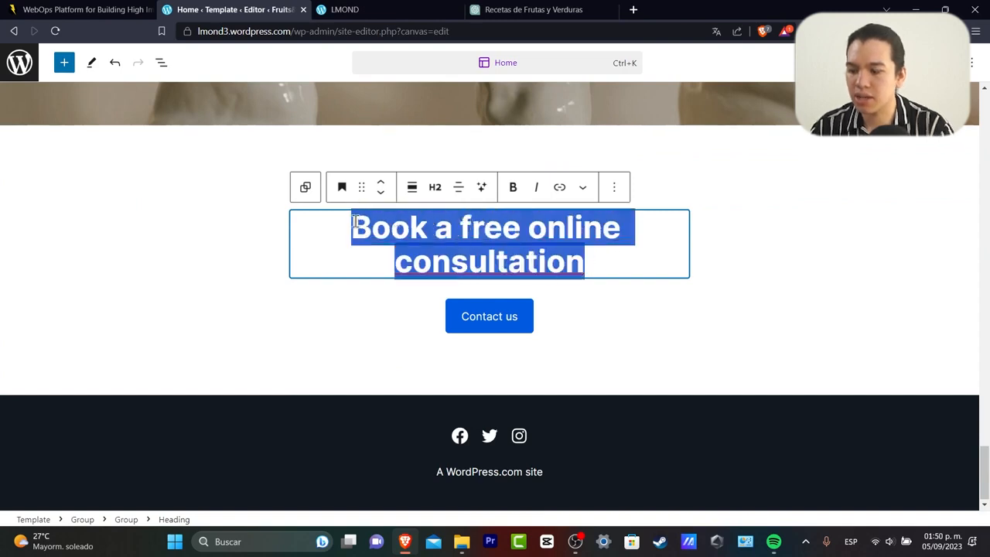
type("Contact us here")
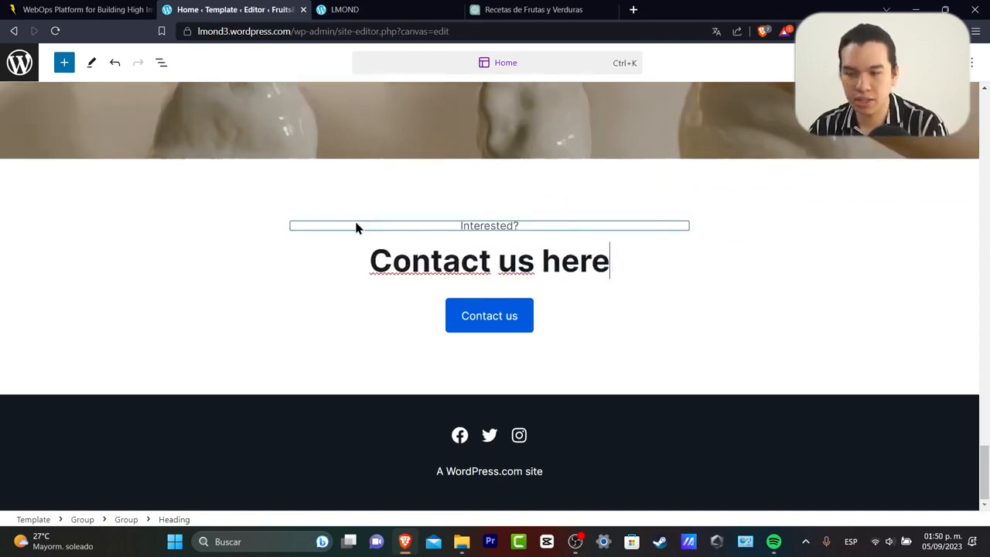
left_click(503, 317)
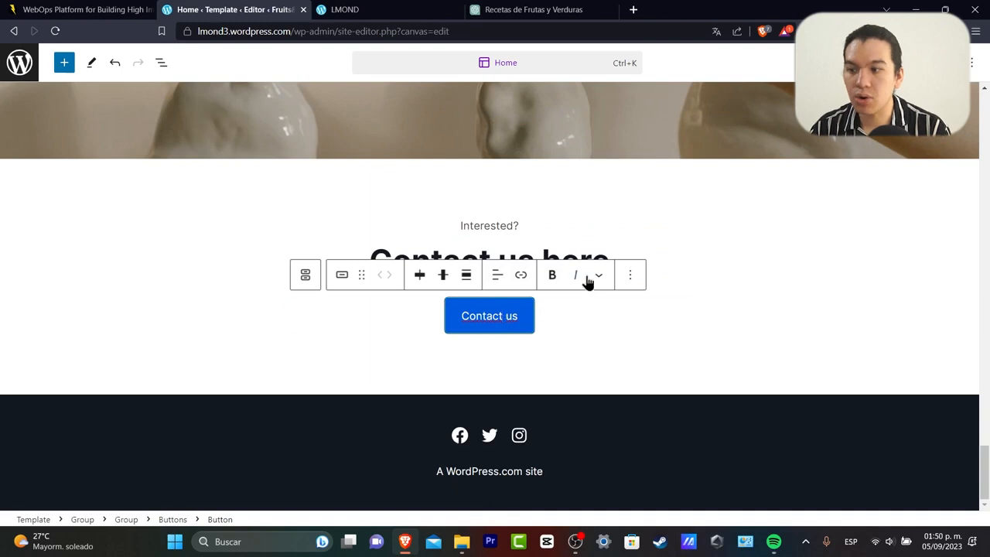
left_click(600, 257)
triple_click(604, 258)
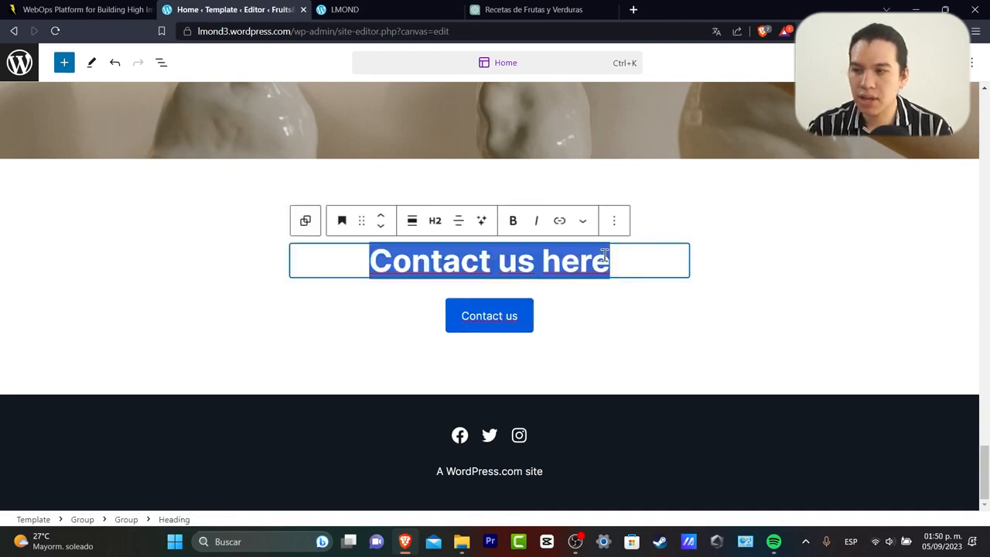
left_click(612, 258)
key("BackSpace")
key("BackSpace")
key("BackSpace")
key("BackSpace")
key("BackSpace")
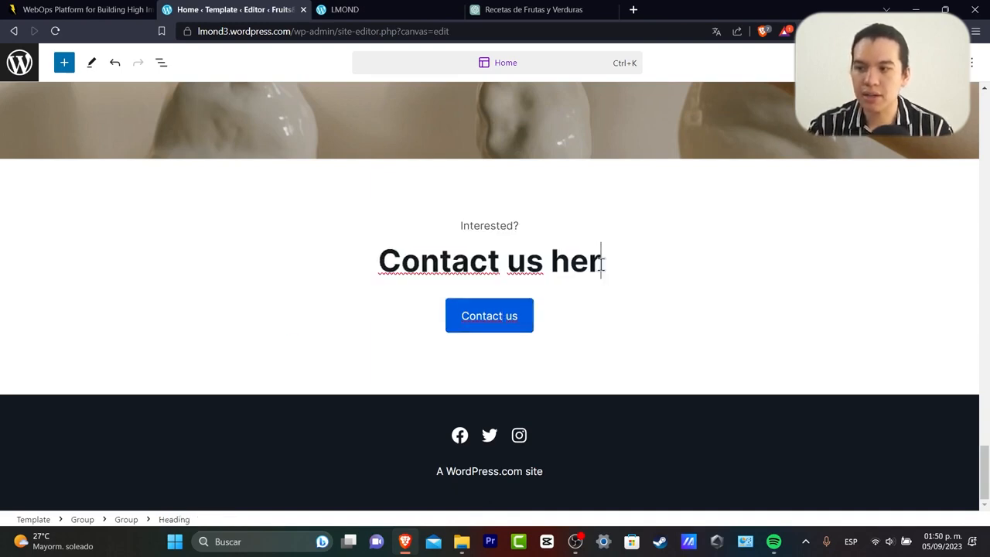
Relabel the contact section's 'Contact us' button to 'Here'.
left_click(511, 319)
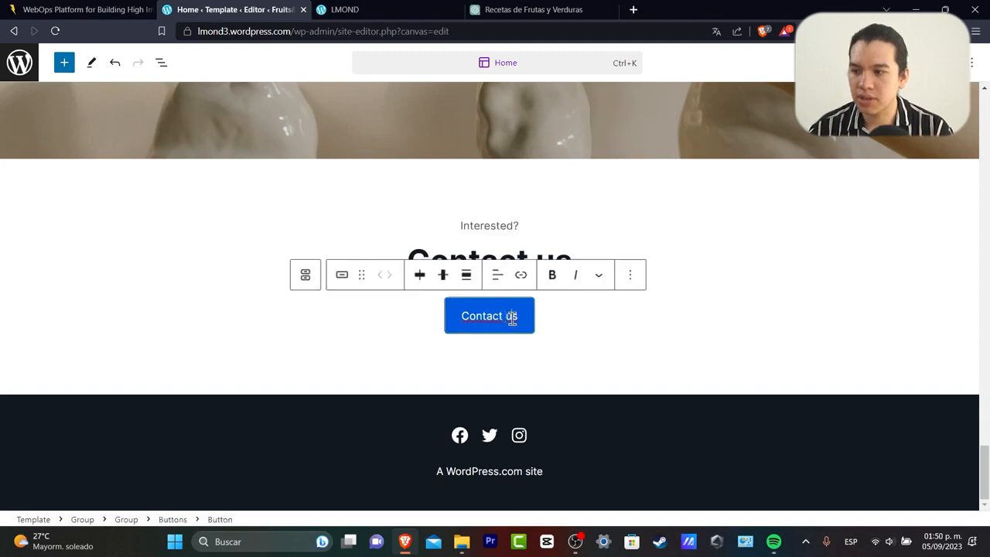
key("BackSpace")
key("BackSpace")
key("BackSpace")
key("BackSpace")
key("BackSpace")
key("BackSpace")
key("BackSpace")
key("BackSpace")
key("BackSpace")
key("BackSpace")
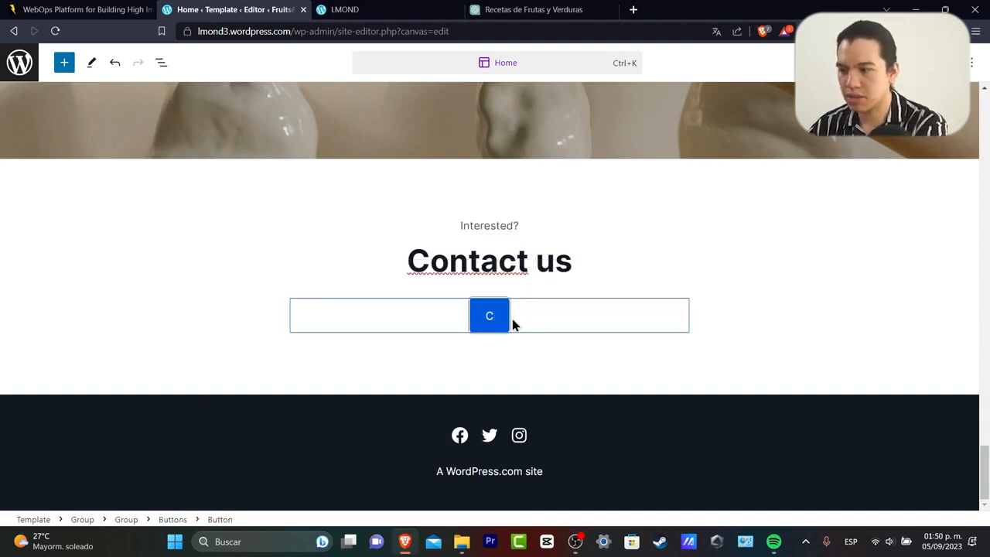
type("Here")
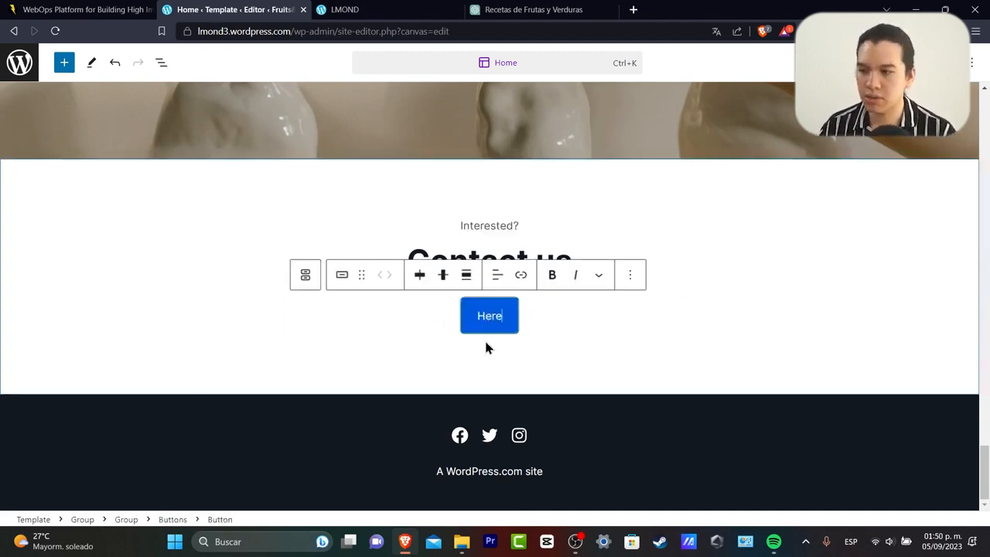
left_click(586, 371)
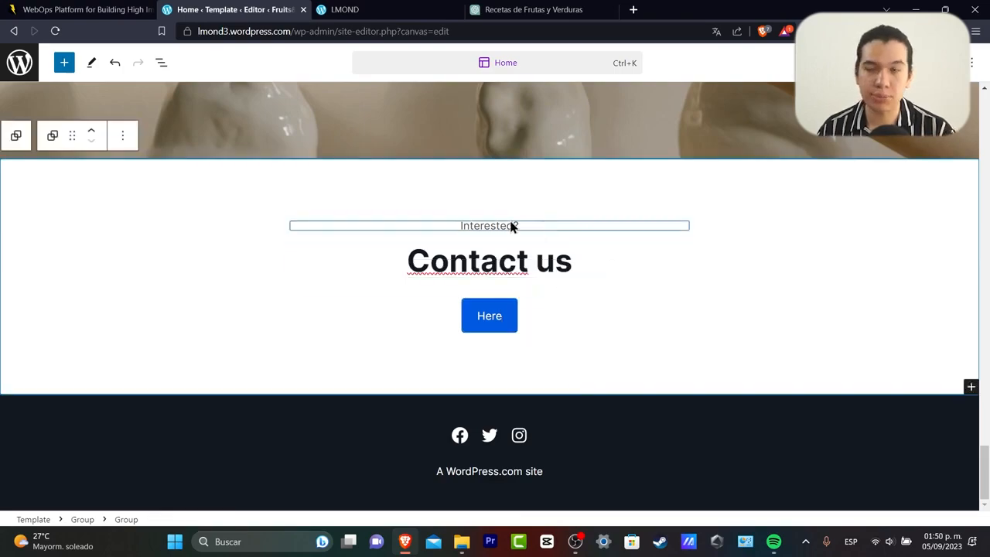
Select The Art of Connection title in the blog post cards.
scroll(643, 303, "up", 20)
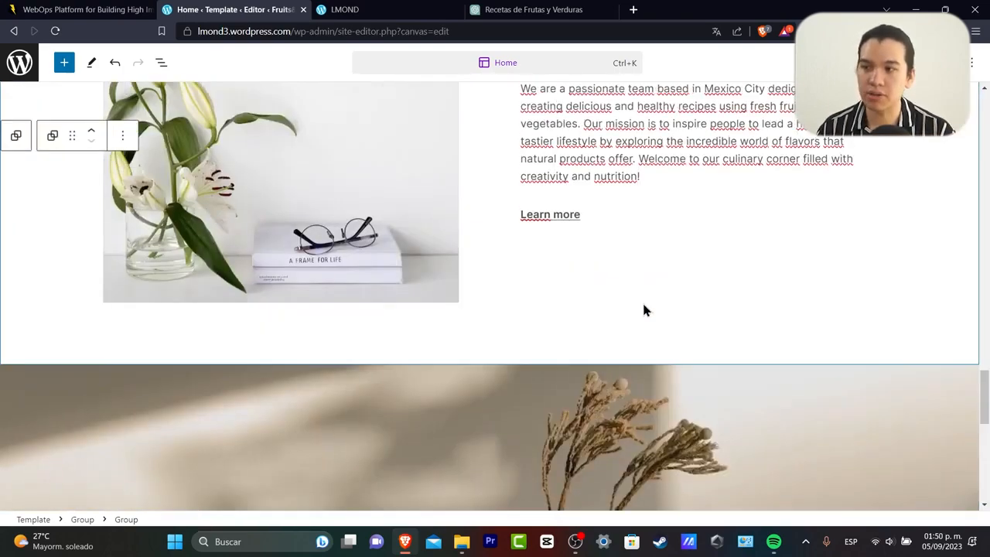
scroll(643, 306, "up", 2)
scroll(642, 305, "down", 2)
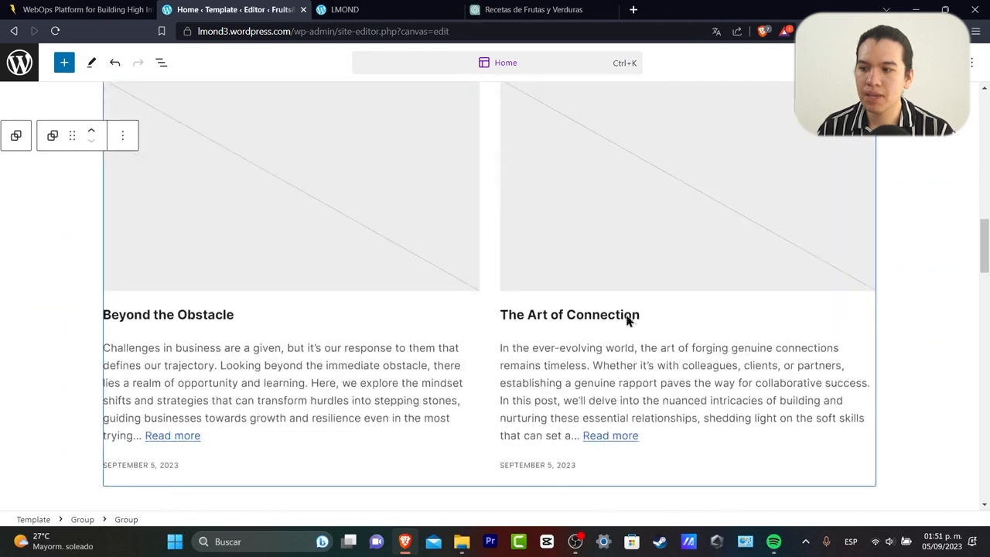
left_click(580, 317)
left_click(637, 318)
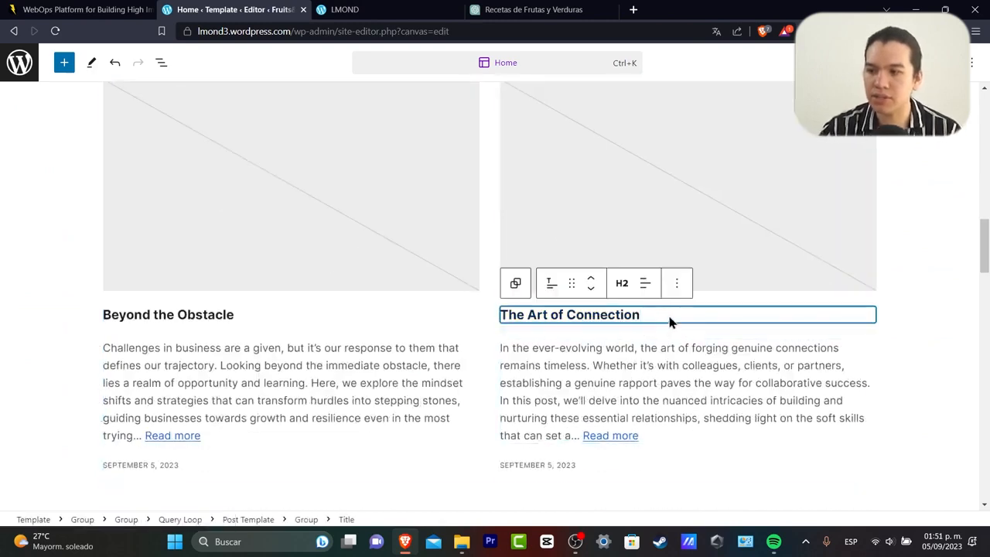
Change the post excerpt's 'Read more' link text to 'read more here'.
key("BackSpace")
key("ctrl+z")
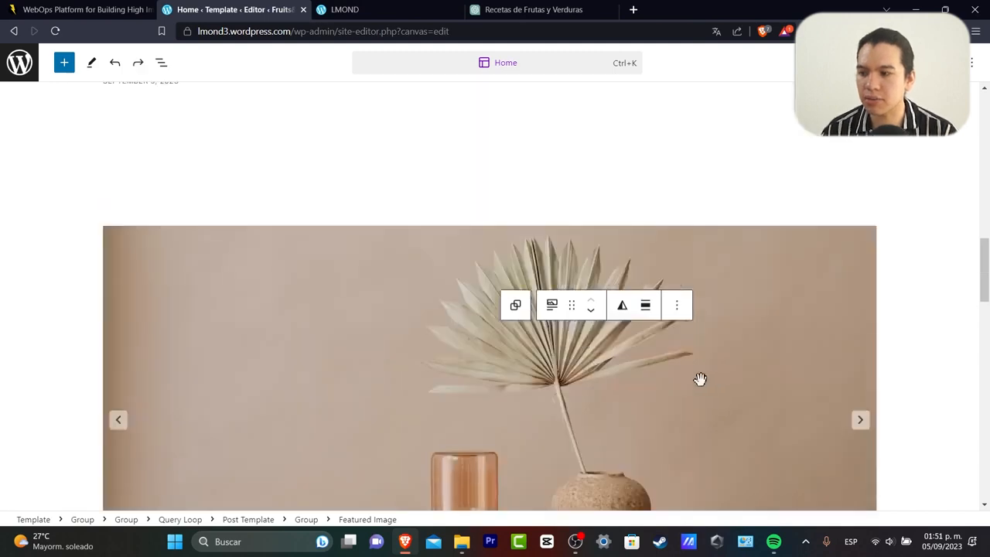
left_click(685, 364)
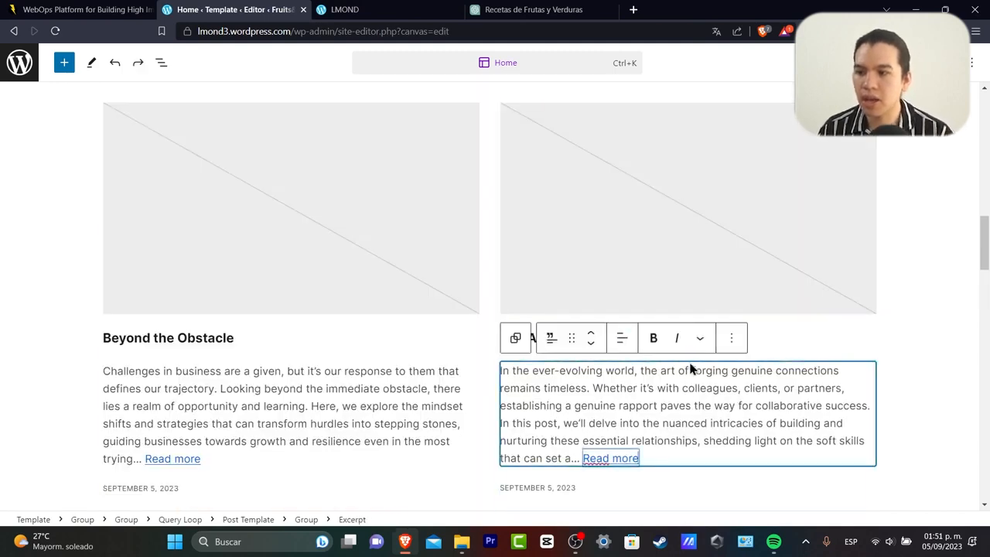
left_click(670, 464)
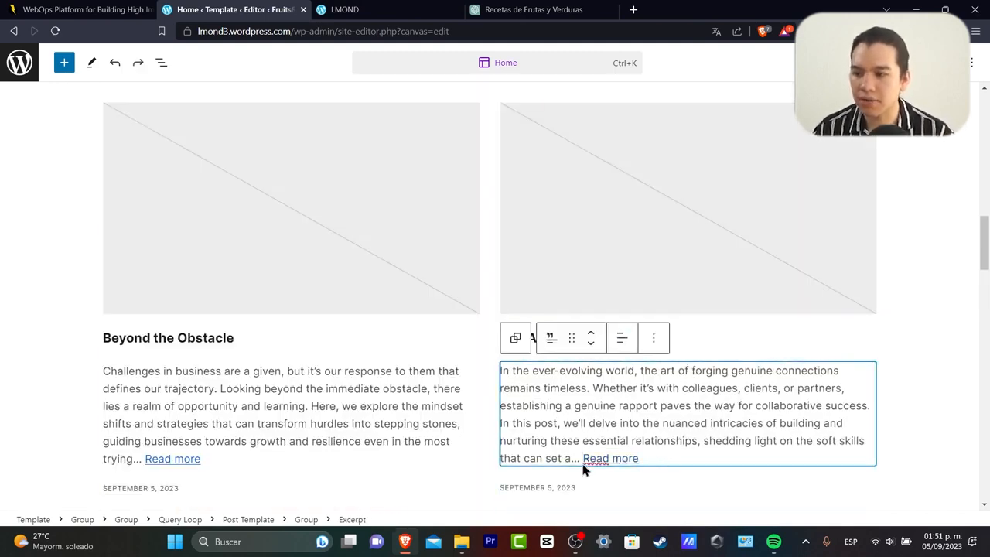
left_click(620, 460)
key("ctrl+shift+Left")
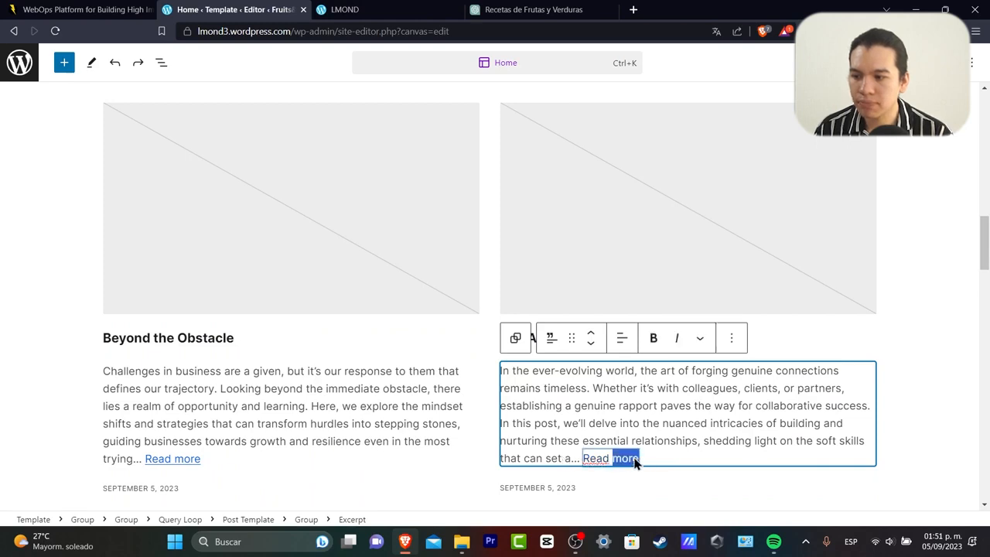
key("ctrl+shift+Left")
type("READ")
key("BackSpace")
key("BackSpace")
key("BackSpace")
key("BackSpace")
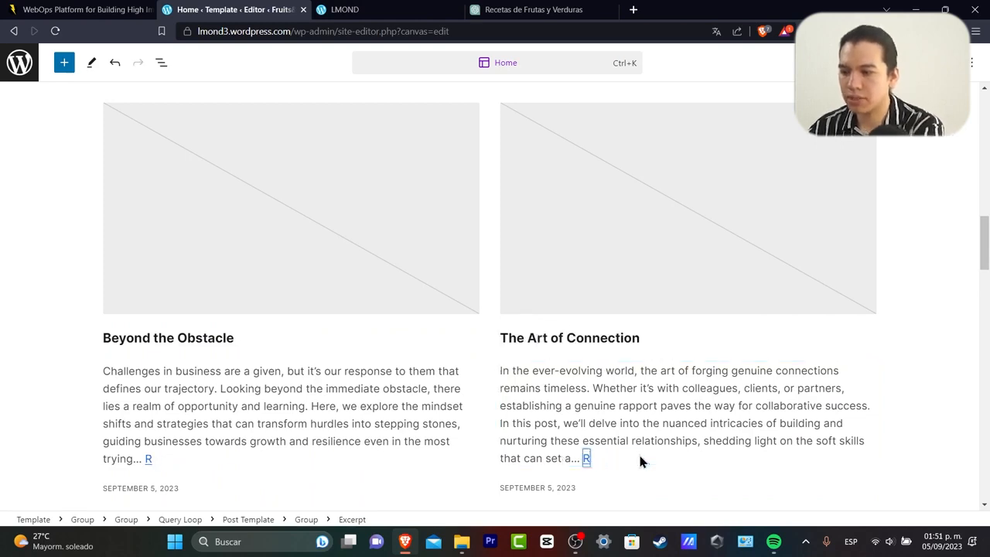
type("read more here")
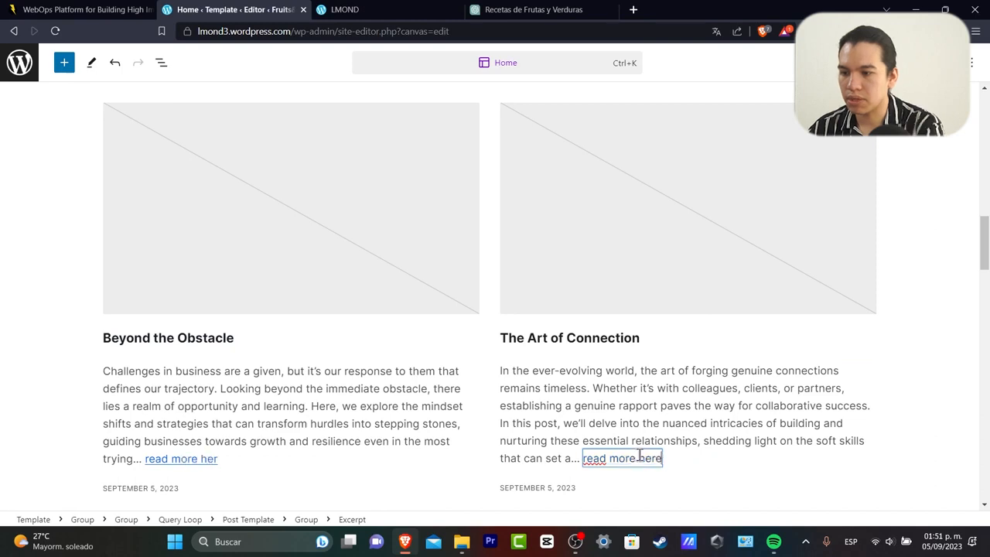
left_click(688, 486)
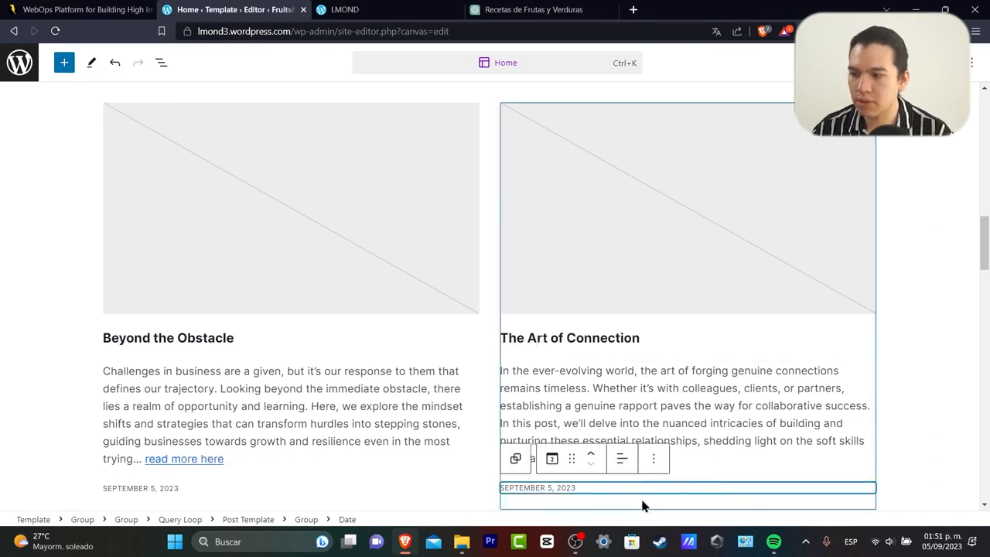
Inspect The Art of Connection title's alignment and options, then select the site header.
scroll(641, 495, "down", 2)
left_click(543, 188)
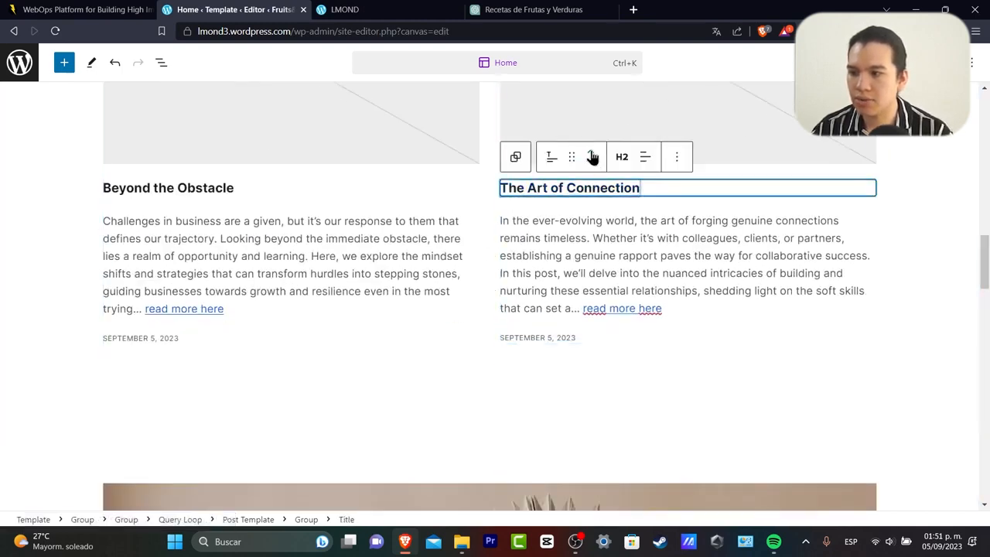
left_click(647, 157)
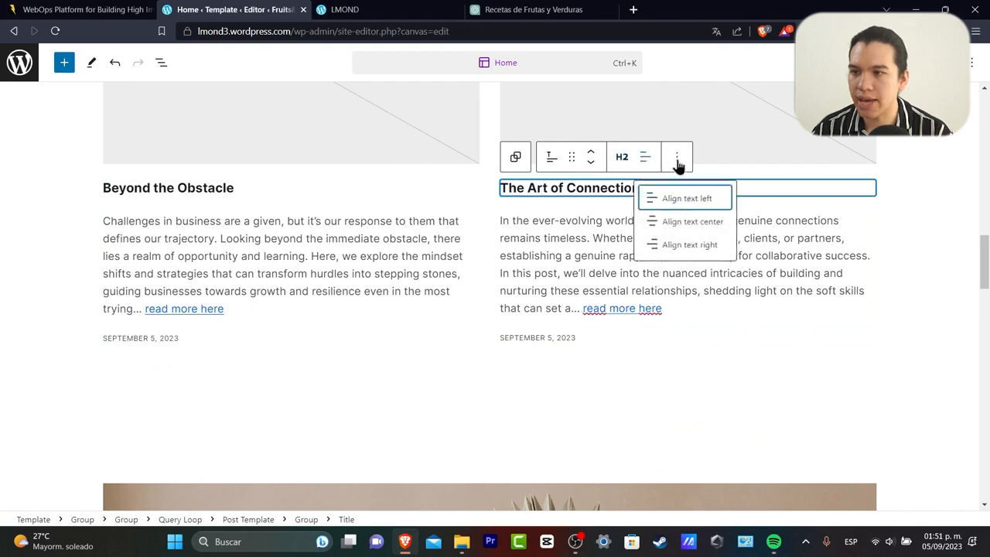
left_click(678, 159)
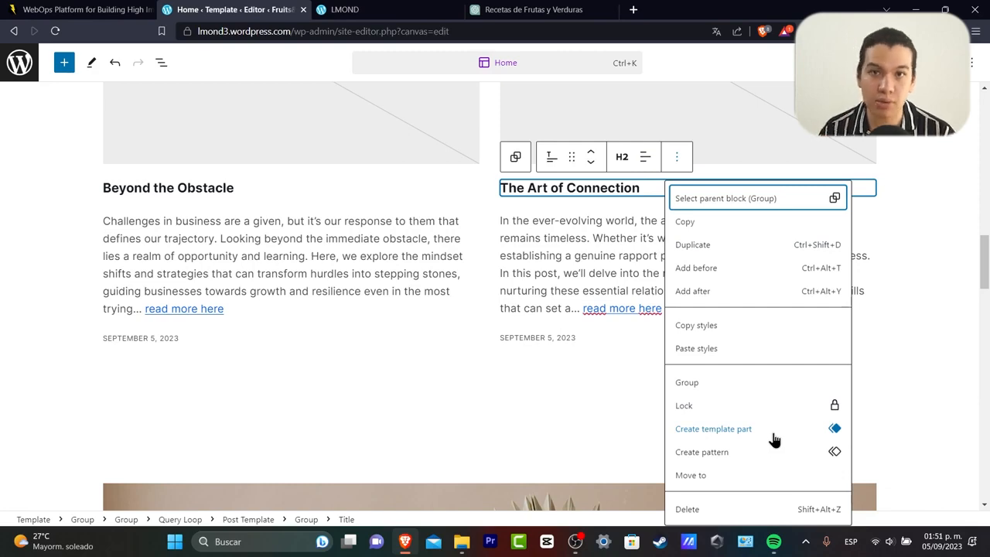
left_click(592, 378)
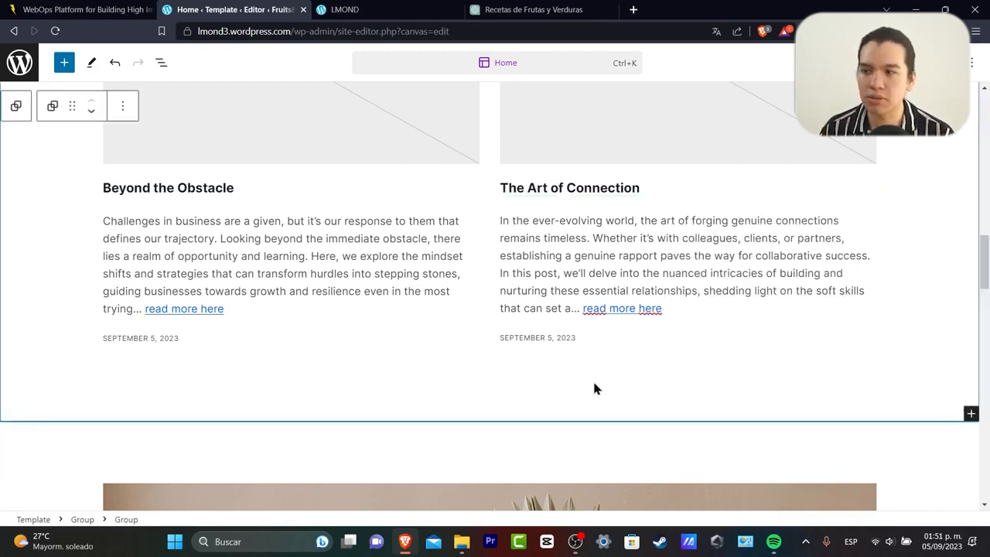
scroll(592, 379, "up", 10)
left_click(193, 164)
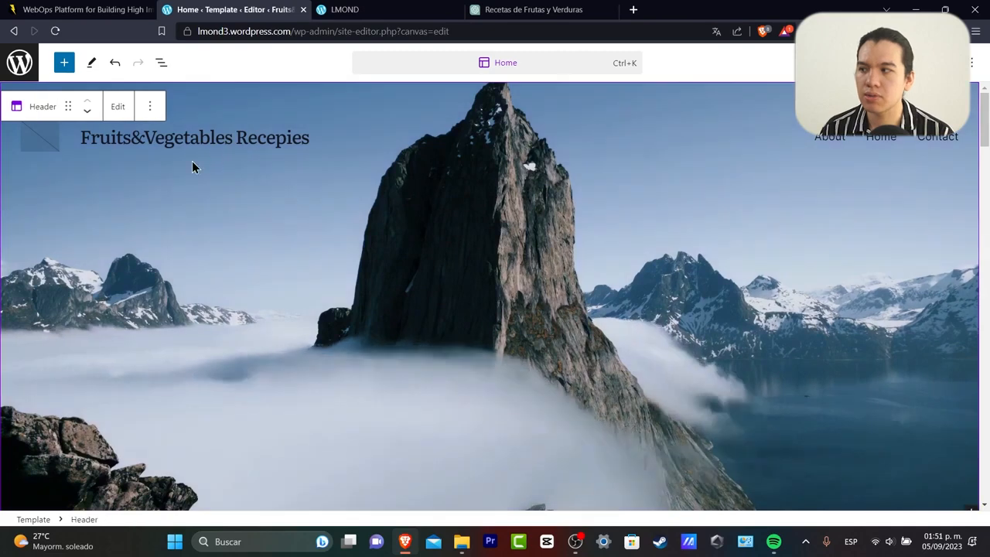
Open the site header on its own and select the logo placeholder beside the title.
left_click(121, 114)
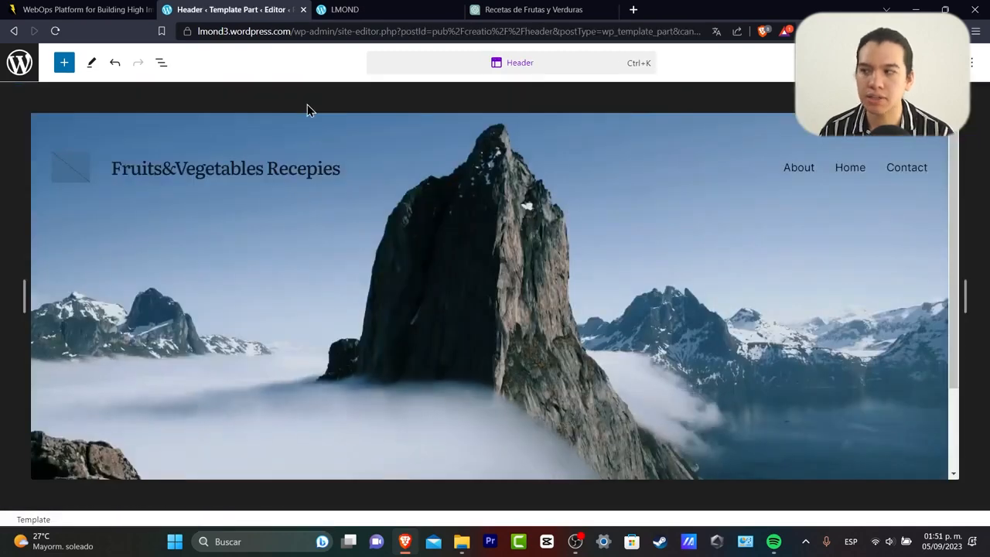
left_click(195, 160)
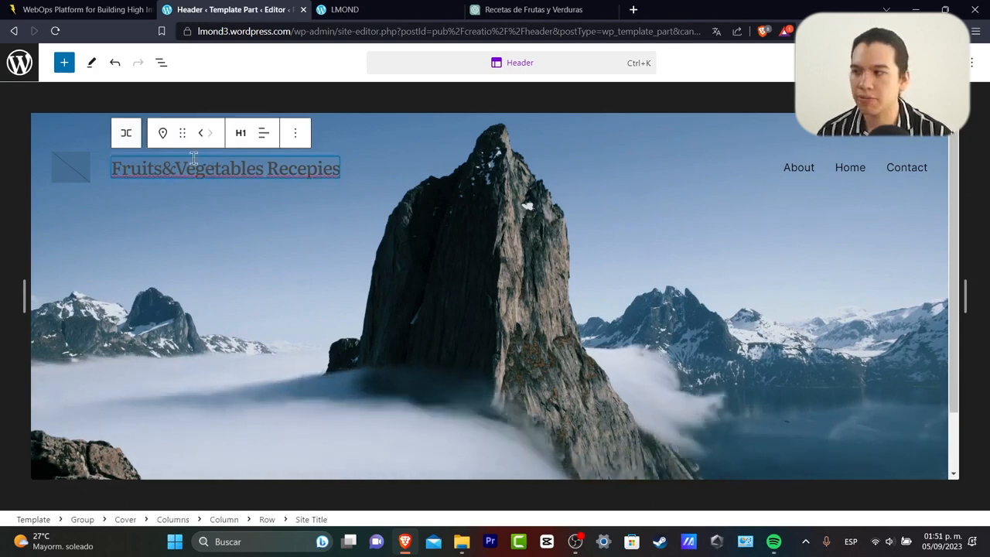
triple_click(309, 167)
left_click(60, 167)
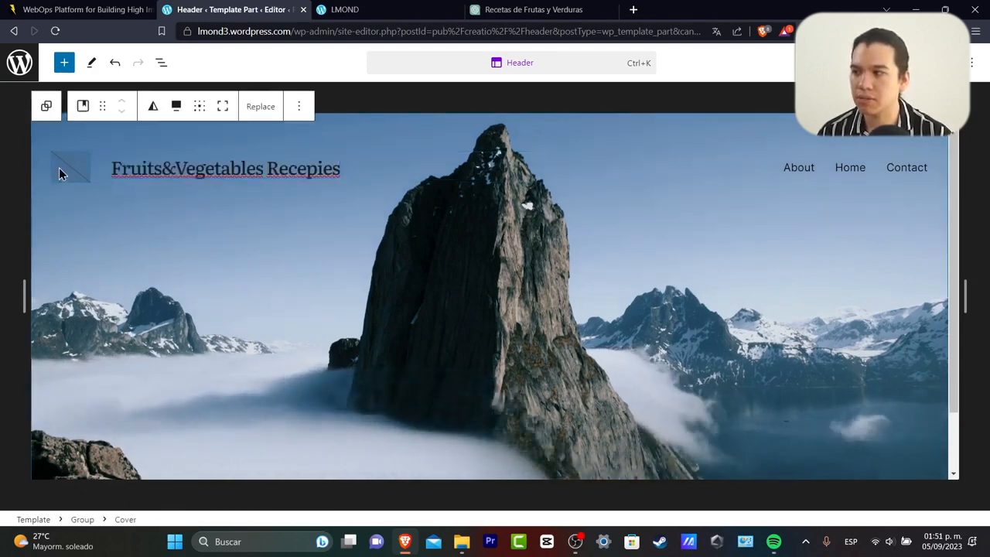
left_click(62, 167)
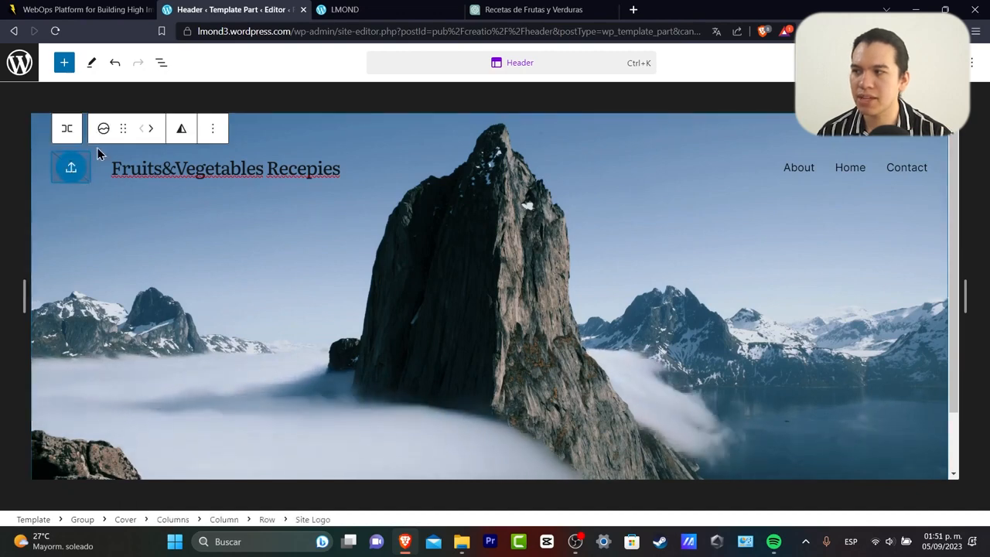
left_click(71, 168)
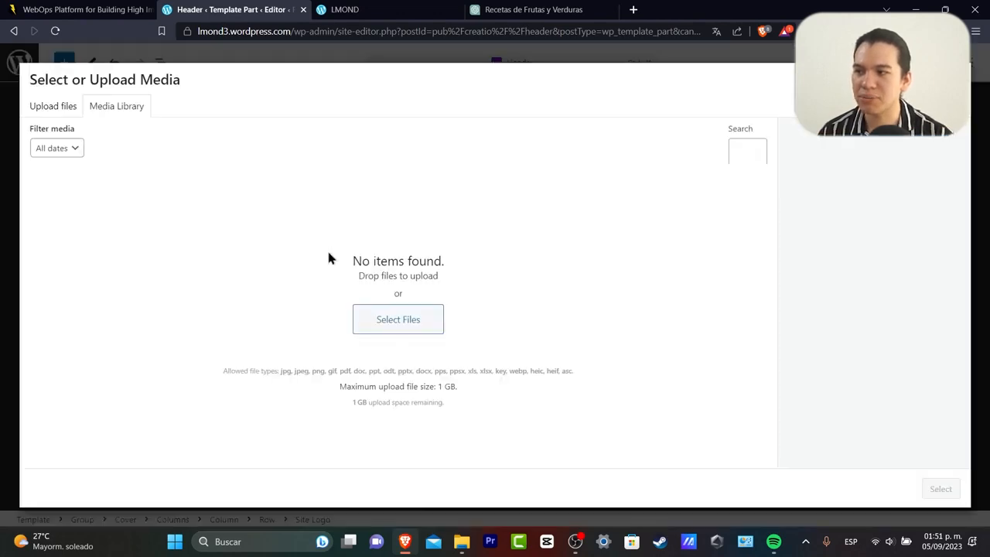
Start a logo upload and browse the Descargas and ENVATO ELEMENTS folders.
left_click(389, 318)
scroll(68, 141, "up", 3)
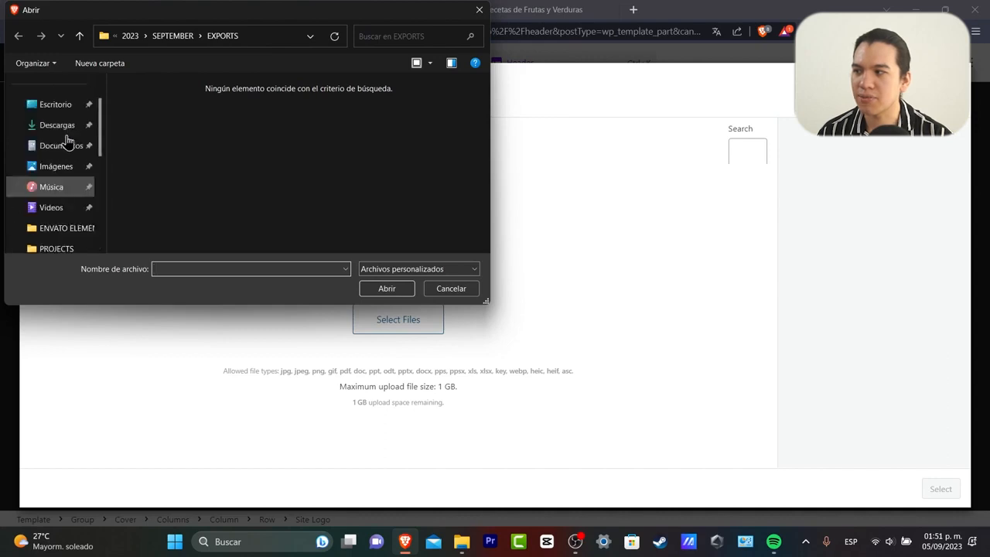
left_click(62, 126)
scroll(54, 193, "down", 2)
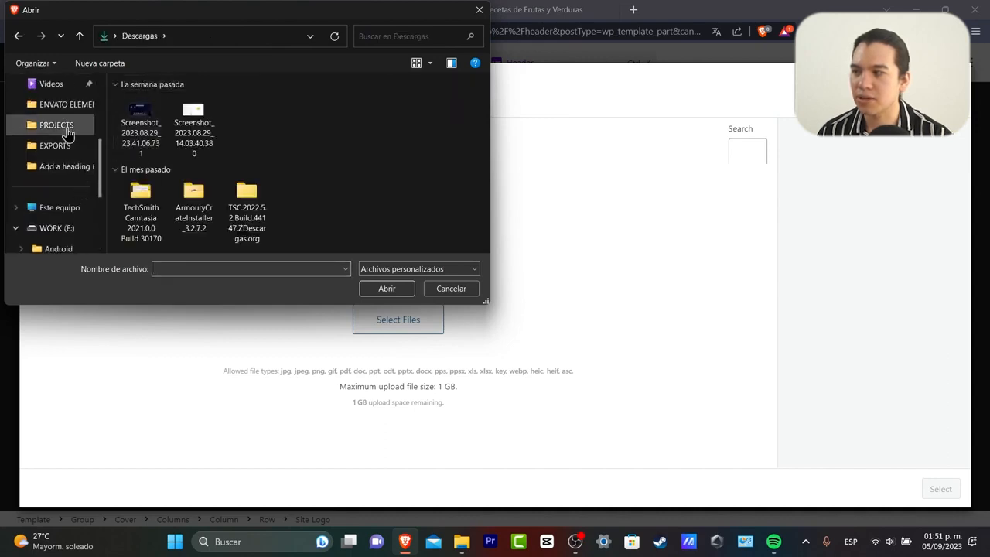
left_click(66, 104)
left_click_drag(485, 86, 485, 232)
scroll(237, 211, "up", 3)
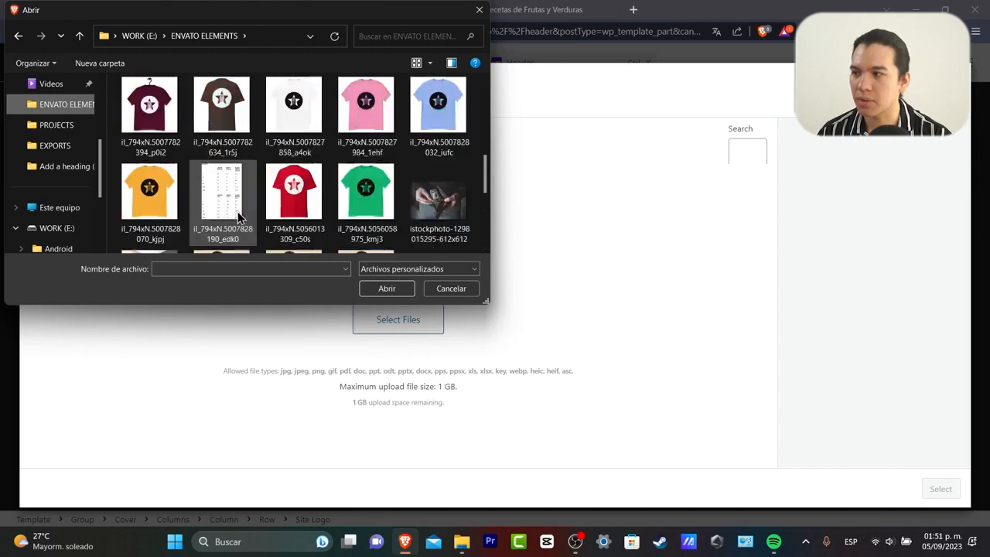
scroll(237, 211, "up", 5)
scroll(46, 155, "down", 3)
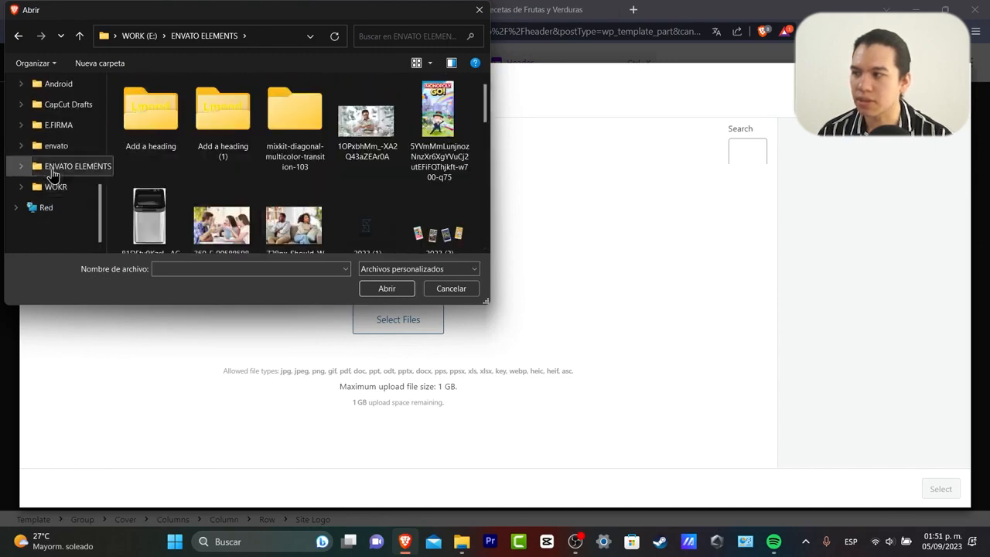
Upload image 1, the yellow Lmond lemon from 'Add a heading', as the site logo.
double_click(169, 122)
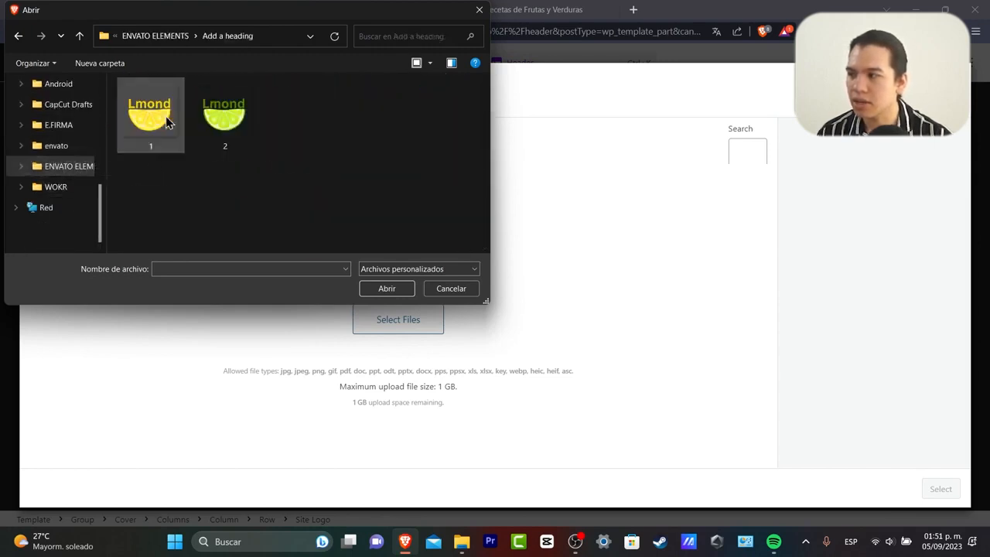
left_click(168, 122)
left_click(386, 288)
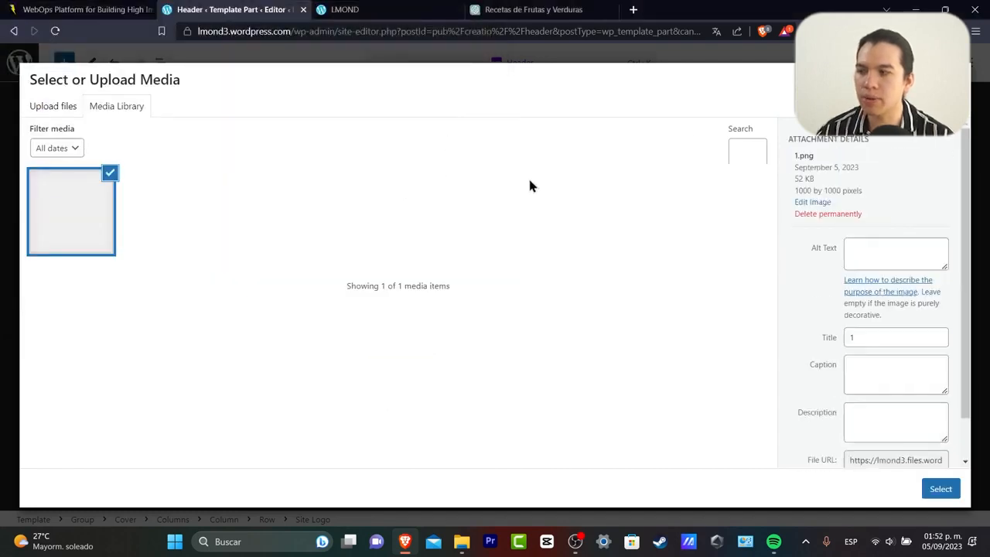
left_click(951, 490)
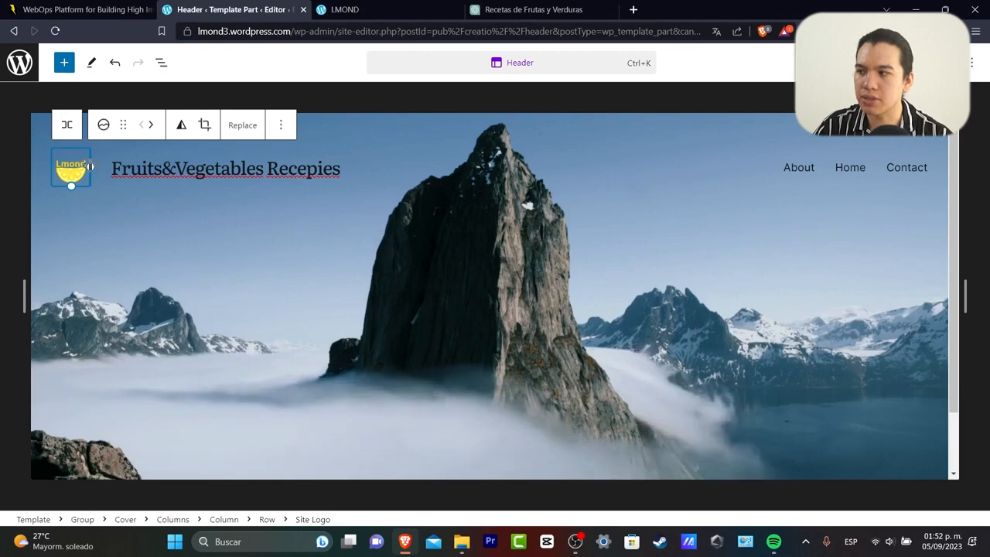
Widen the lemon logo to about 120 px and retitle the site 'L'Mond Recepies'.
left_click_drag(91, 167, 144, 171)
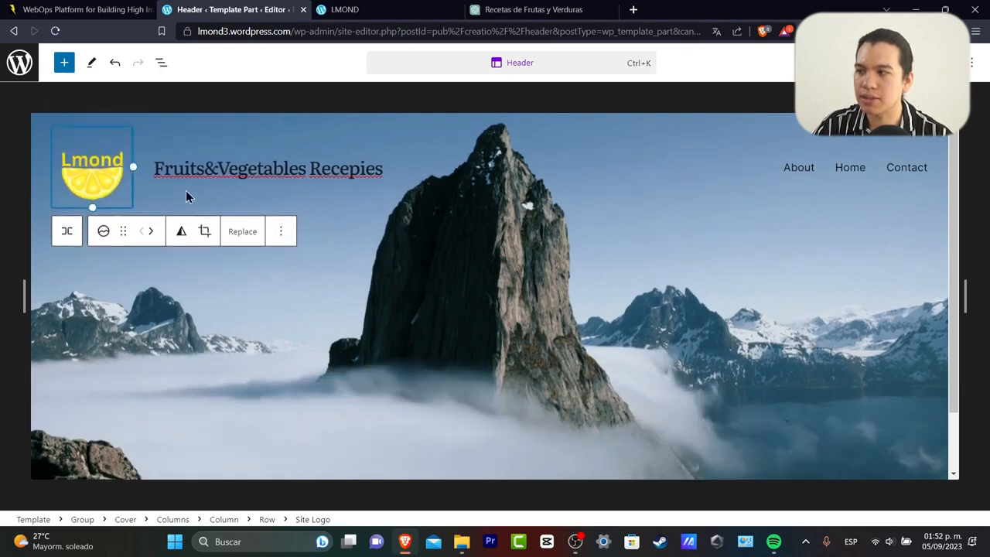
left_click(232, 168)
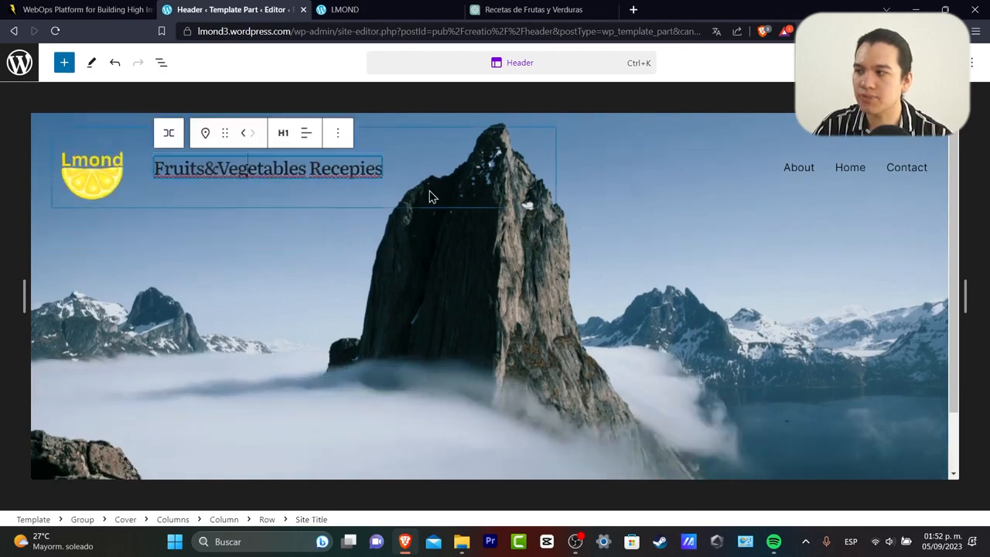
triple_click(372, 167)
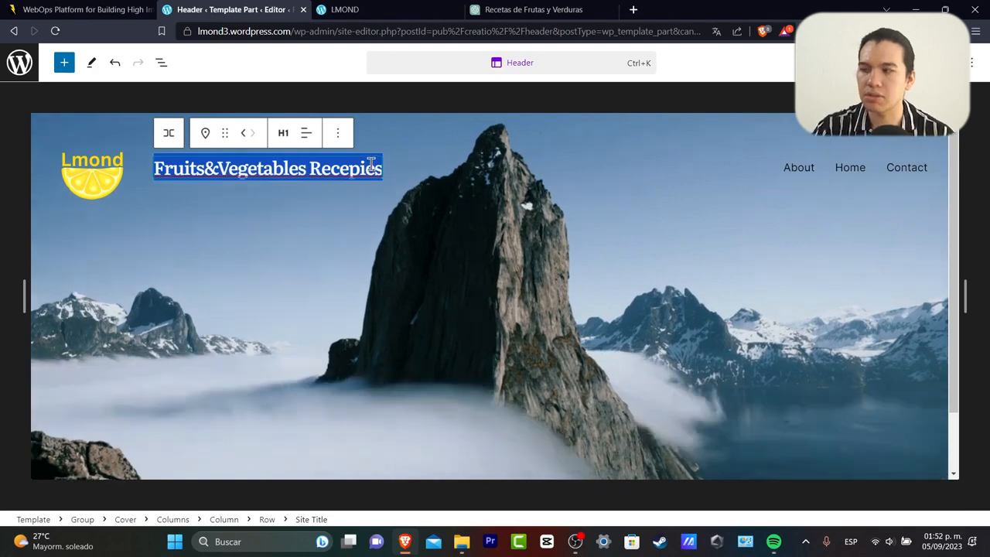
type("L")
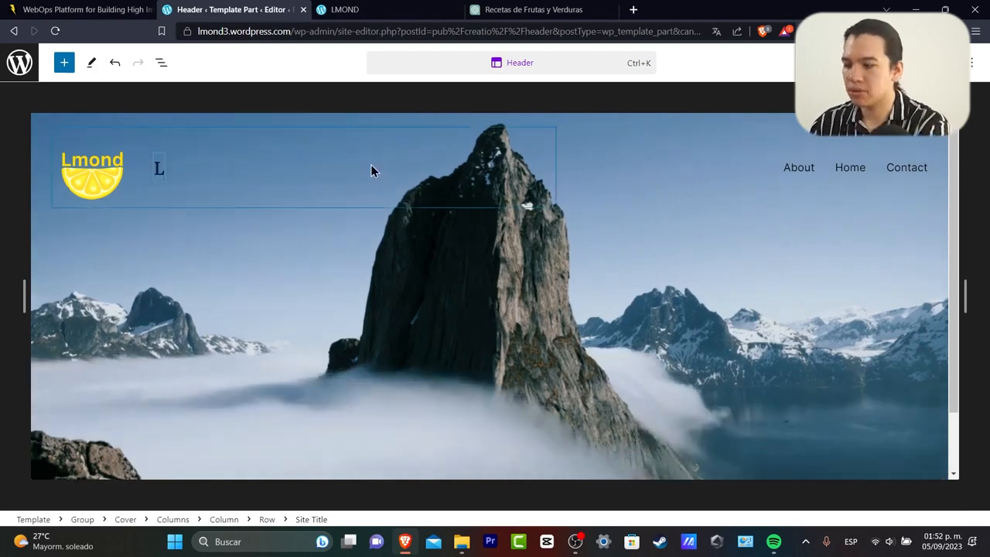
type("'Monnd")
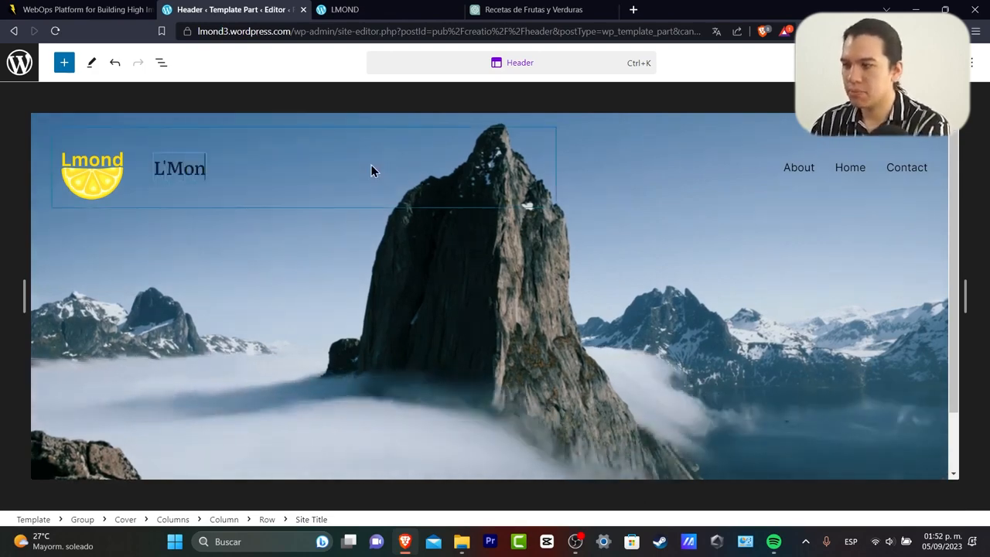
key("BackSpace")
key("BackSpace")
type("d RECE")
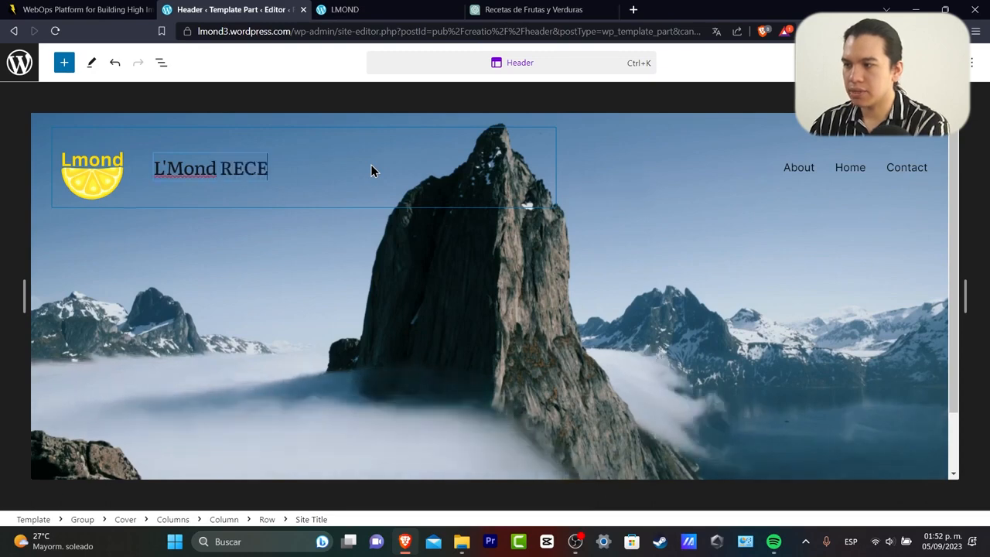
key("BackSpace")
key("BackSpace")
key("BackSpace")
type("ecepies.")
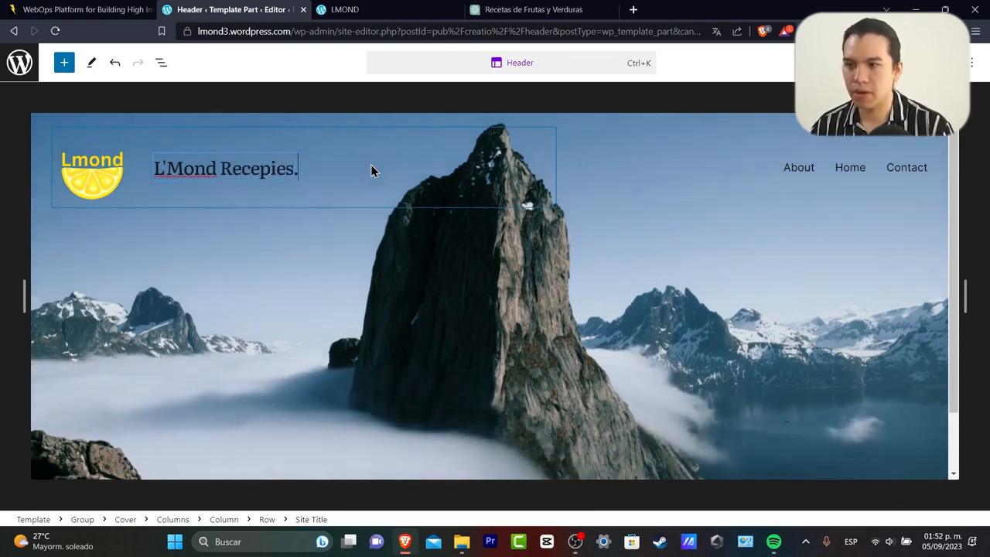
left_click(557, 330)
left_click(667, 200)
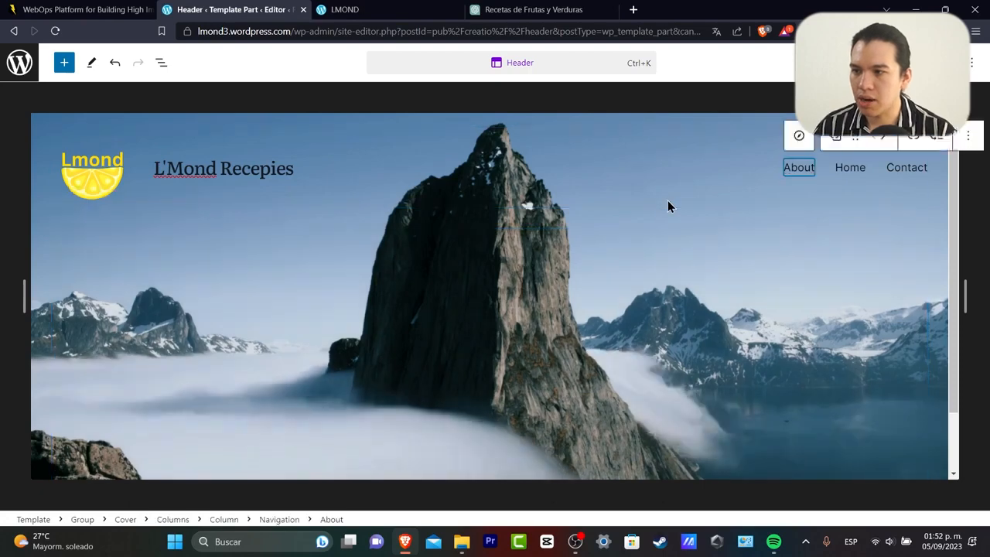
Replace the header cover background with a fruit-board photo from a Pexels 'fruits' search.
left_click(711, 223)
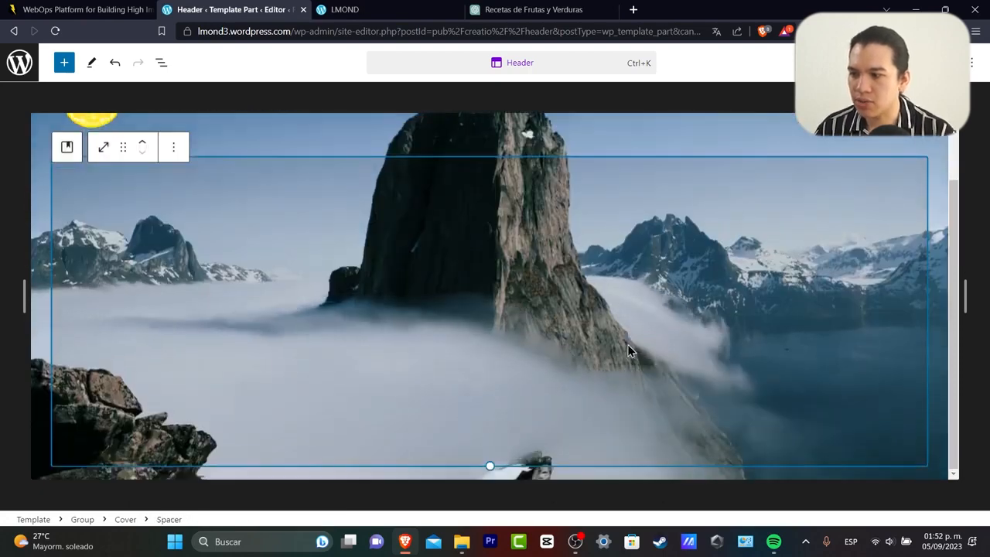
left_click(170, 135)
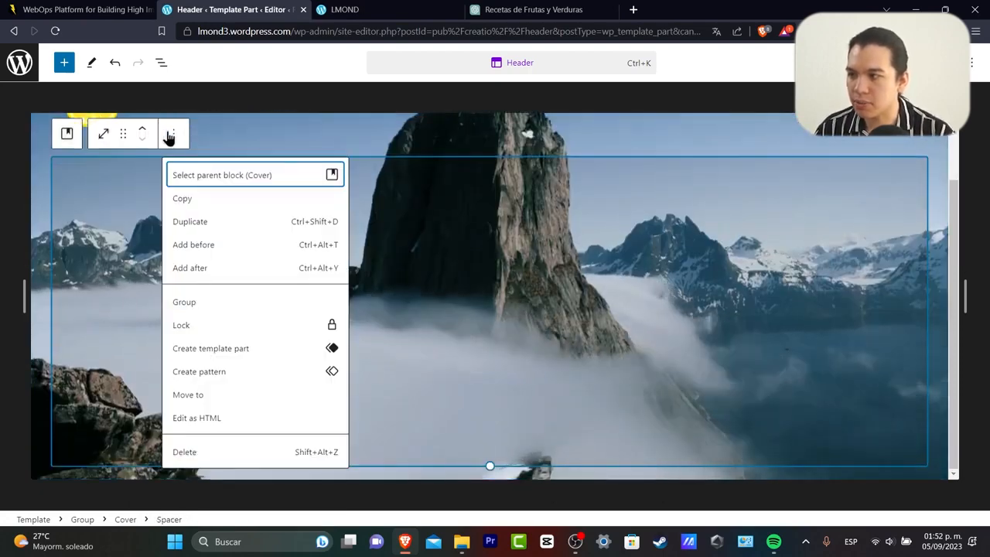
left_click(38, 184)
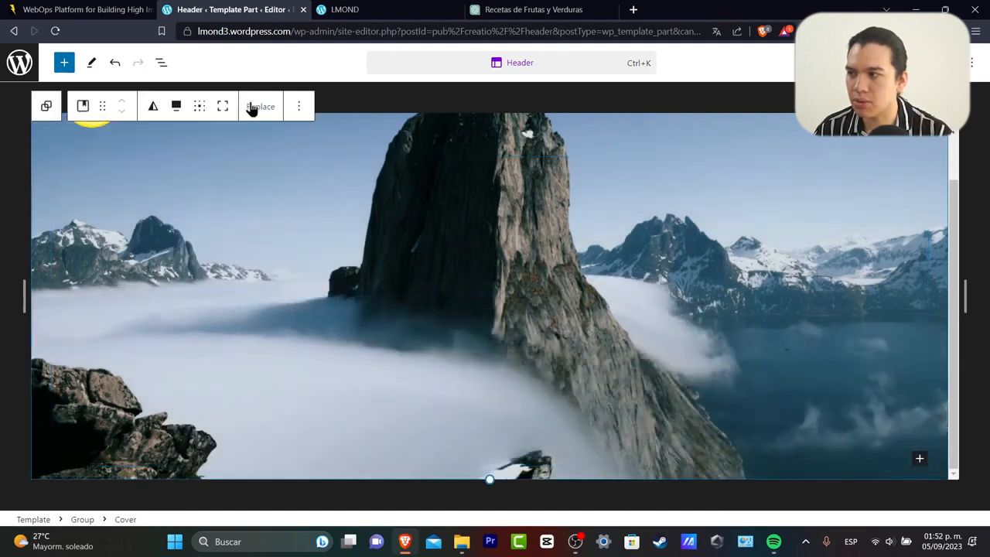
left_click(253, 107)
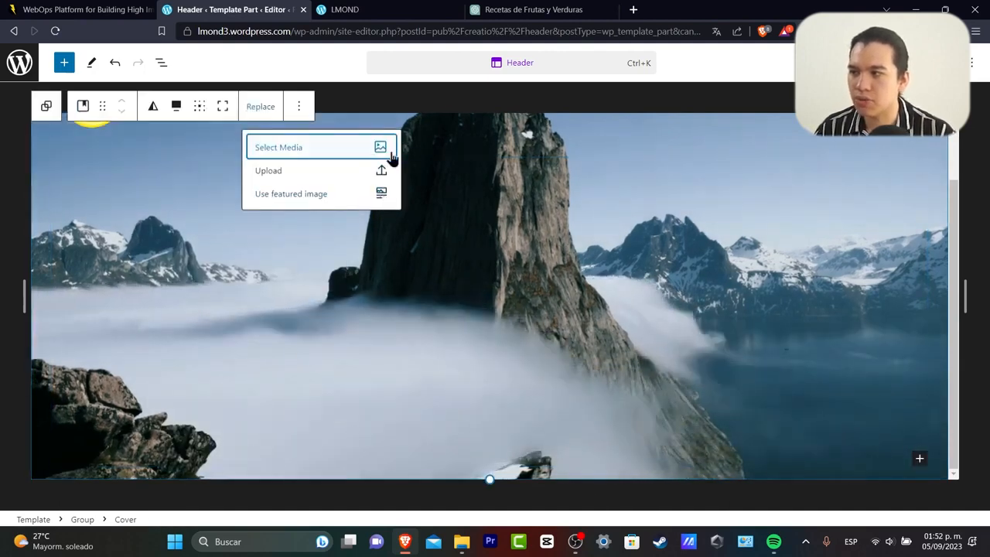
left_click(375, 198)
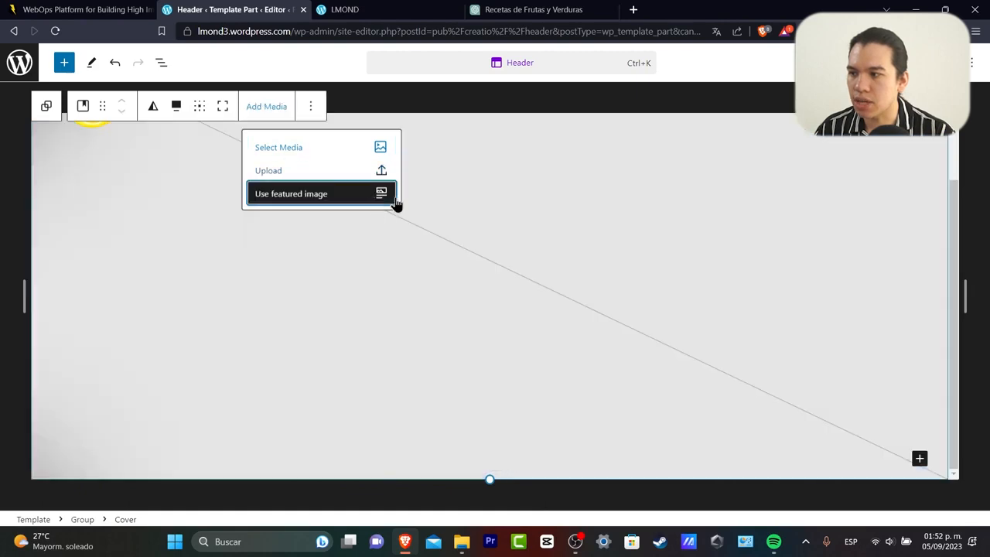
left_click(325, 159)
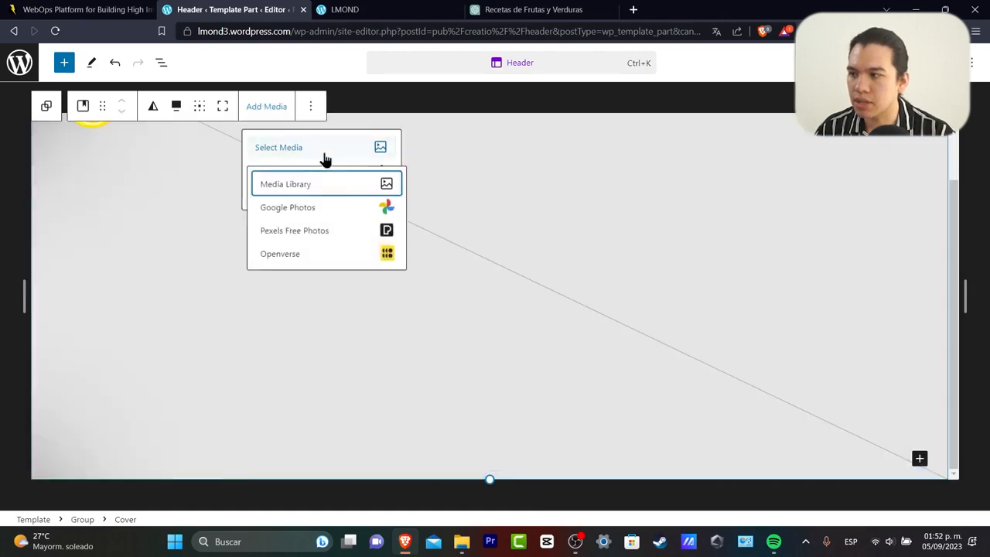
left_click(334, 230)
type("fruits")
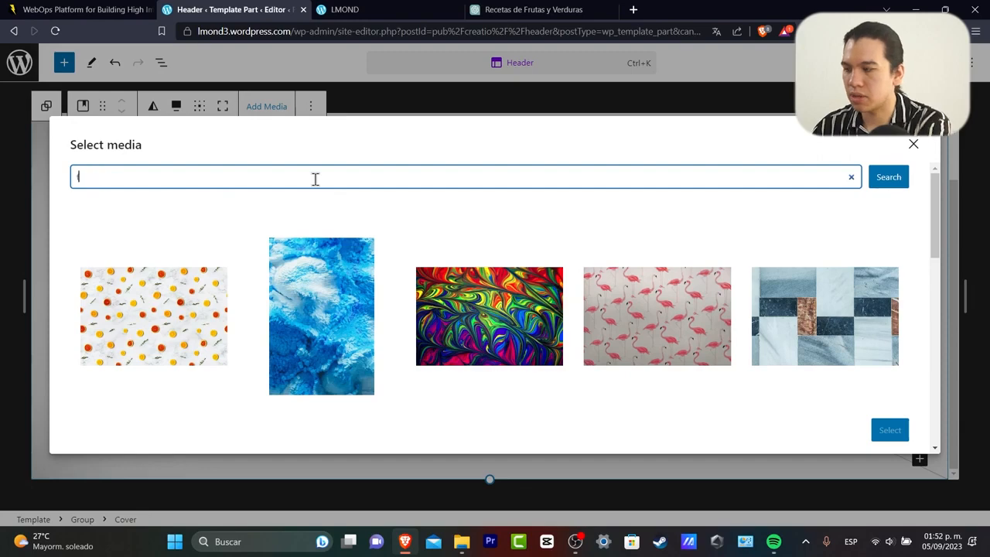
key("Return")
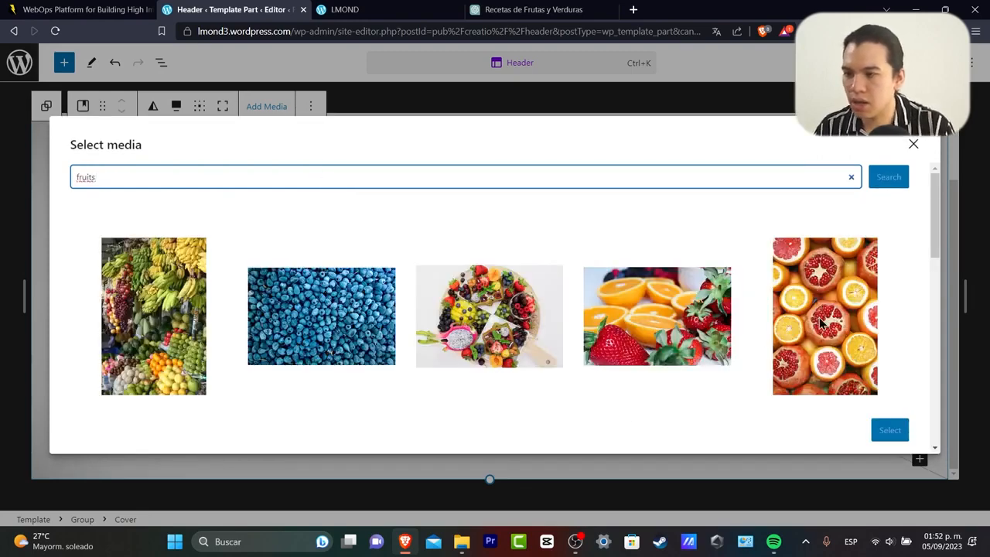
scroll(701, 348, "down", 2)
left_click(506, 200)
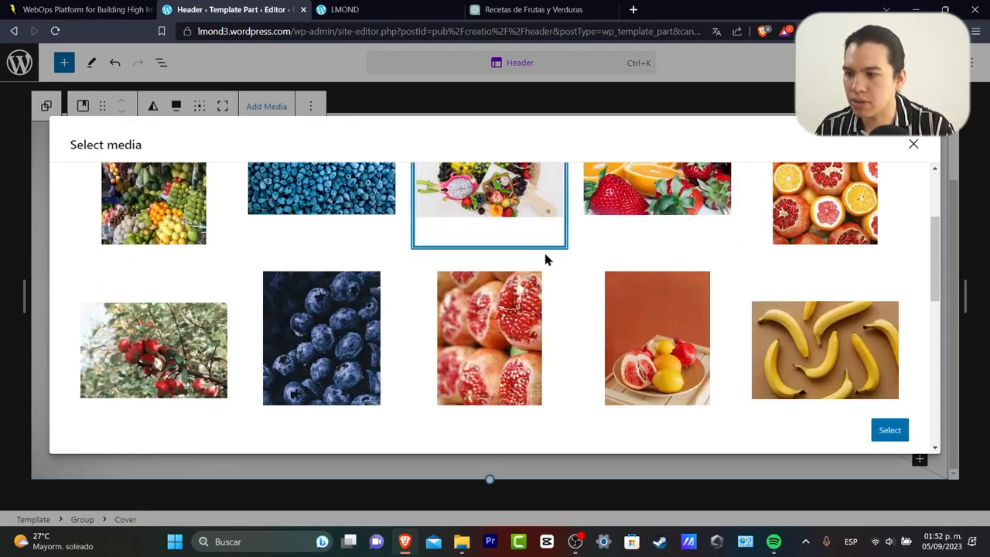
left_click(890, 429)
Check the live LMOND site, then delete the site title block and save the header.
left_click(431, 8)
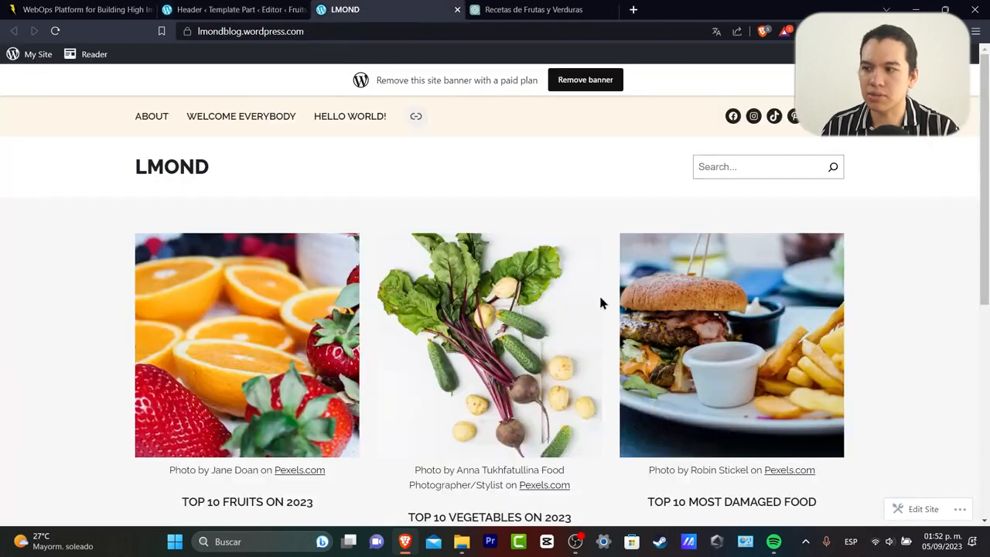
left_click(224, 9)
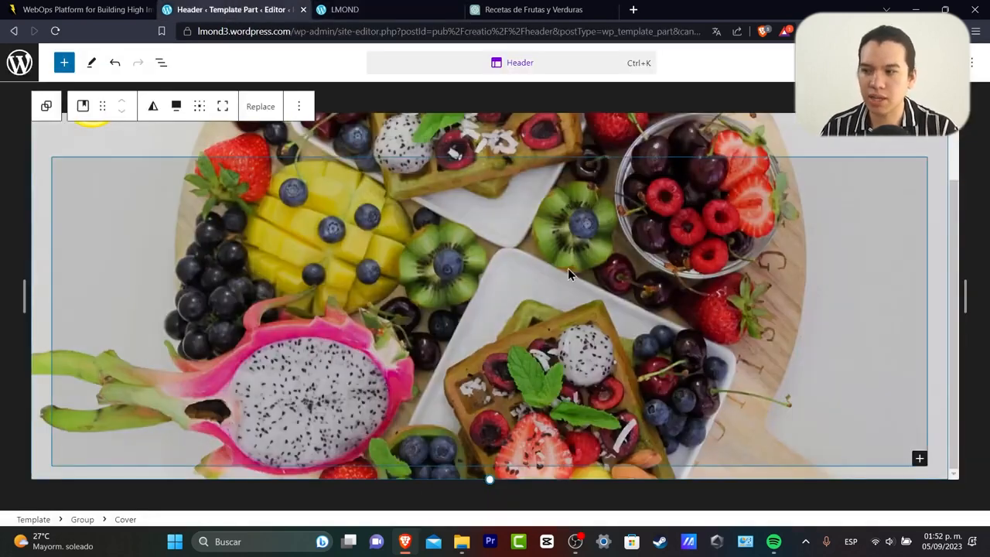
triple_click(224, 168)
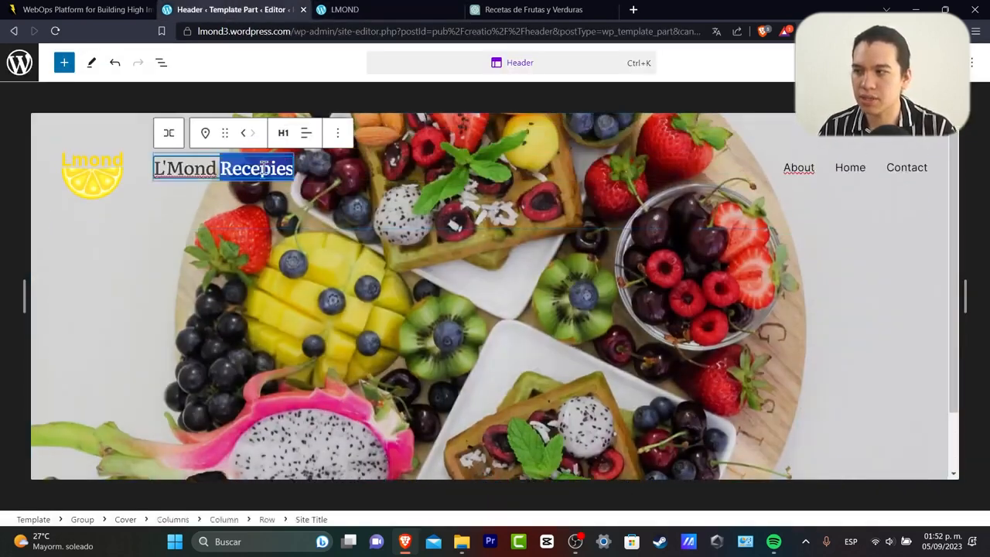
left_click(337, 133)
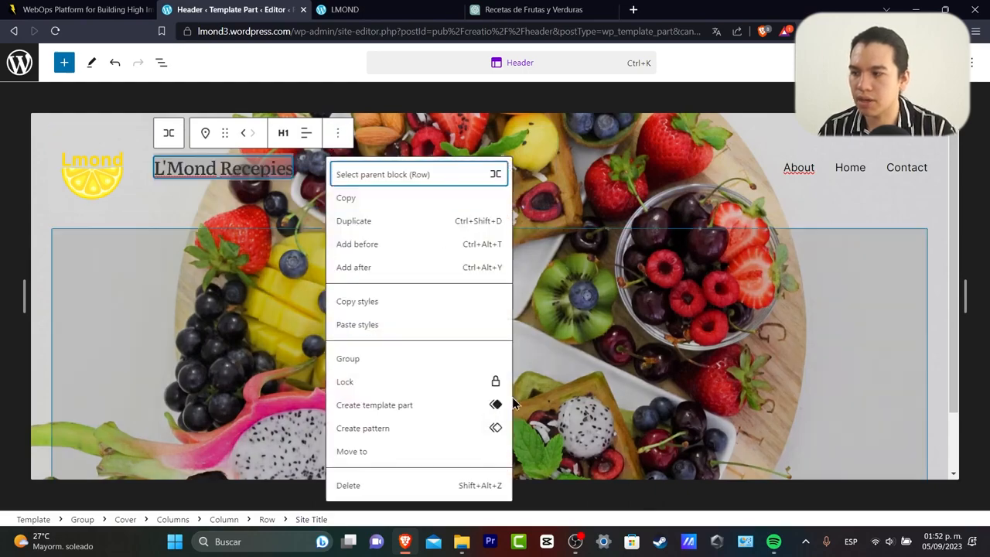
left_click(484, 487)
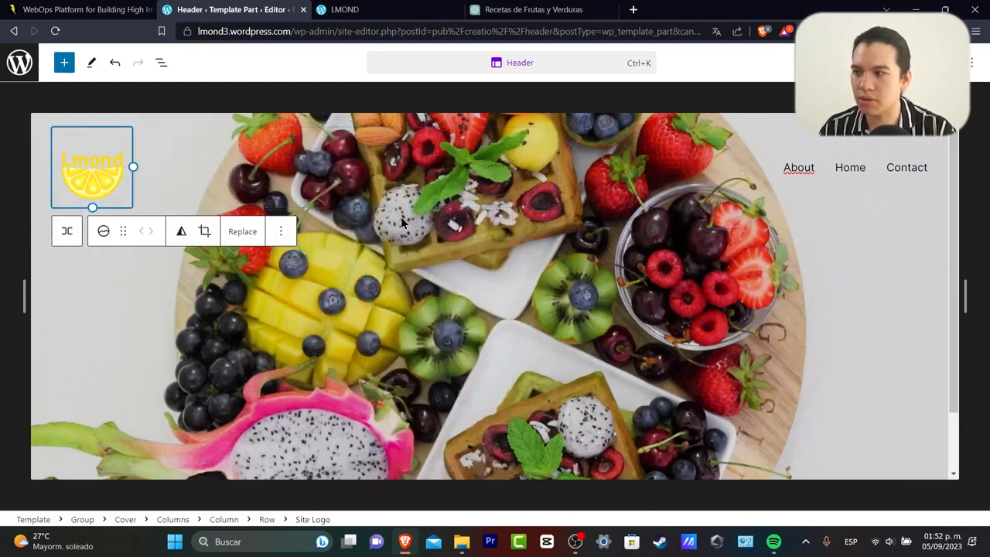
left_click(687, 232)
scroll(856, 342, "down", 1)
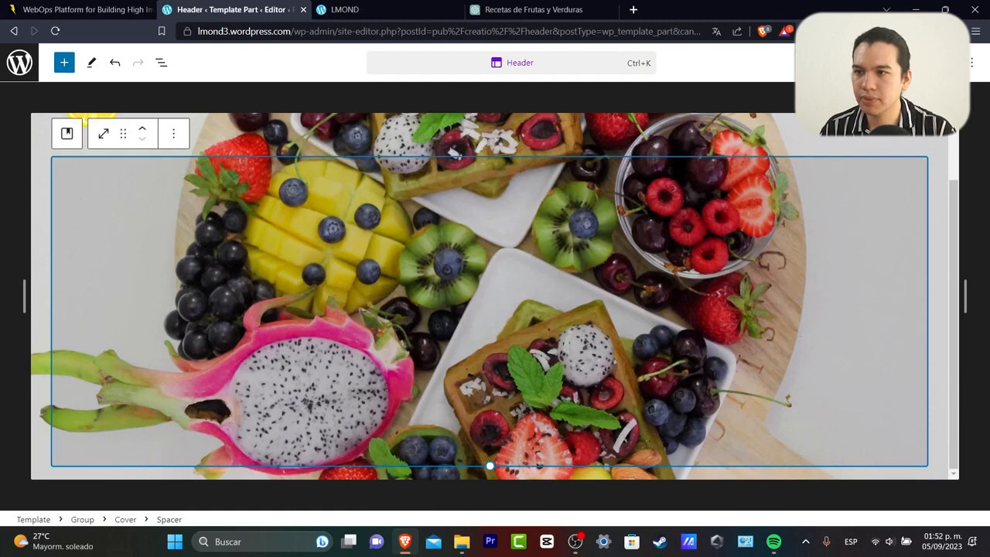
left_click(968, 63)
left_click(967, 63)
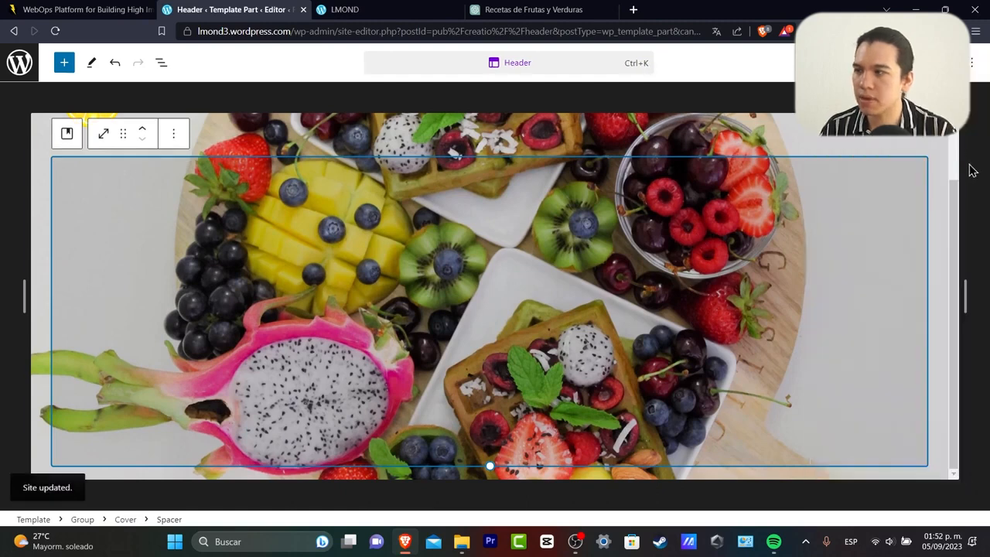
left_click(985, 340)
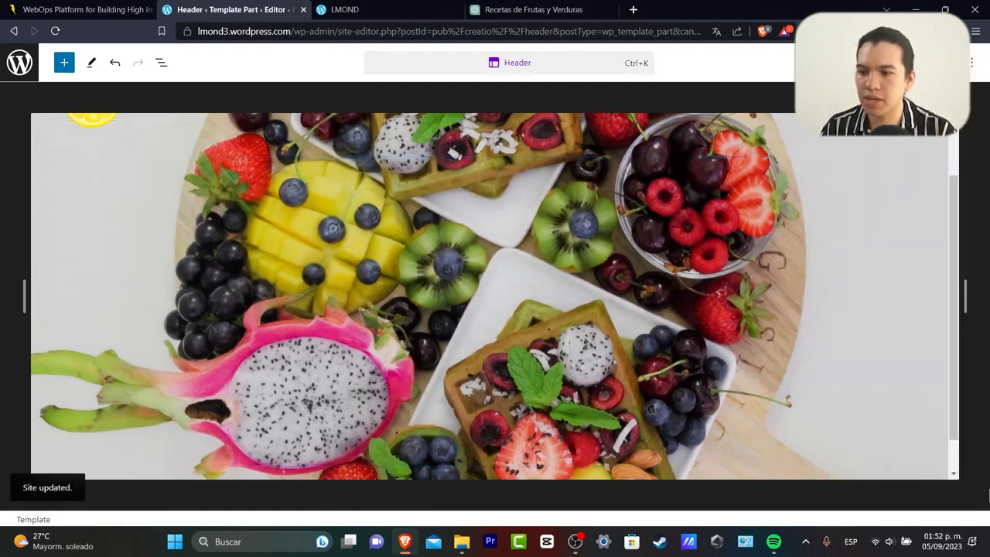
Set the header cover to full height and navigate through All template parts to Footer.
scroll(409, 144, "up", 1)
left_click(117, 146)
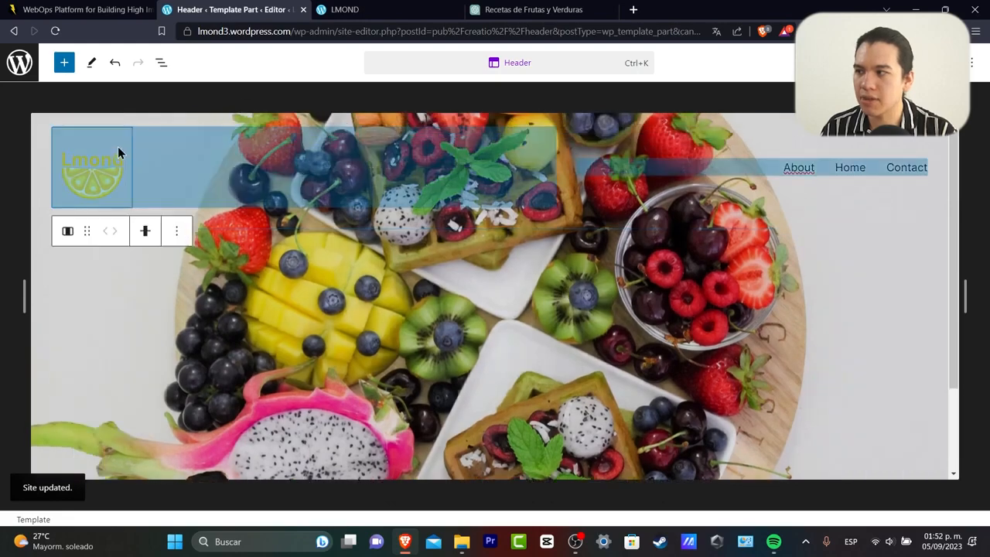
left_click(299, 109)
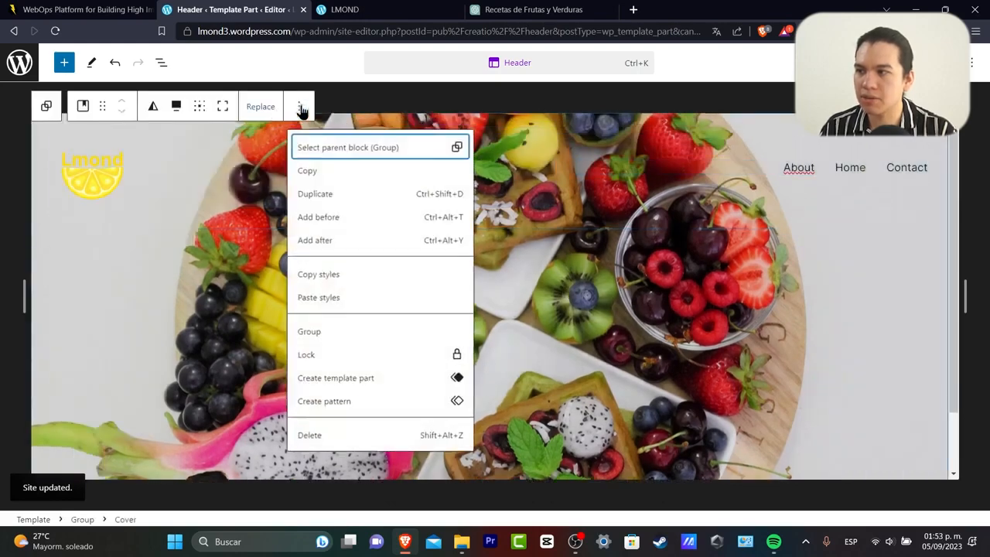
left_click(224, 107)
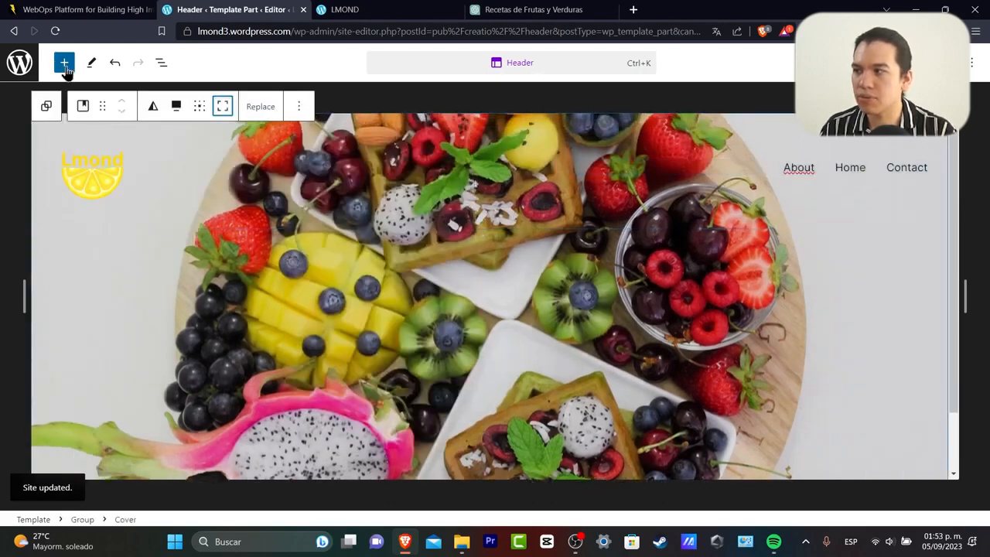
left_click(161, 62)
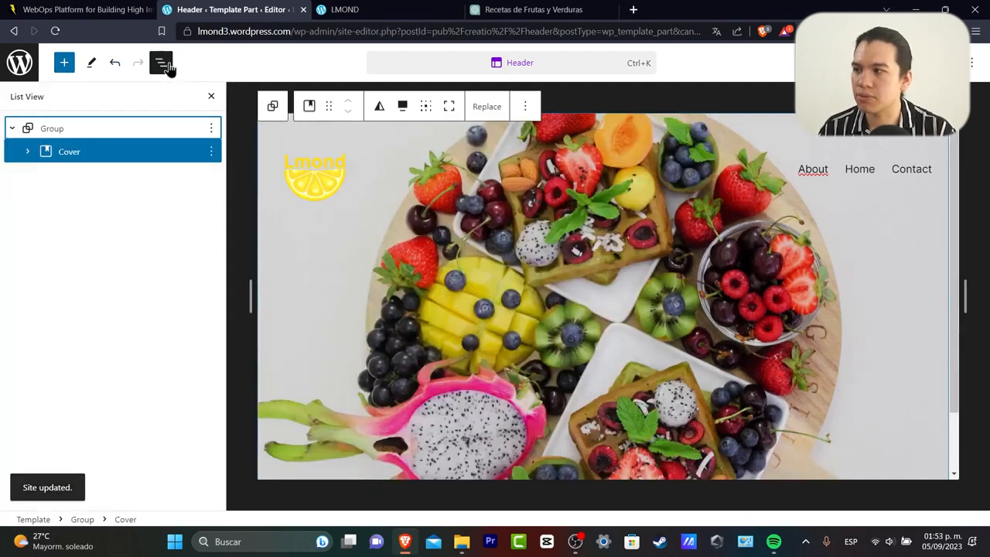
left_click(20, 63)
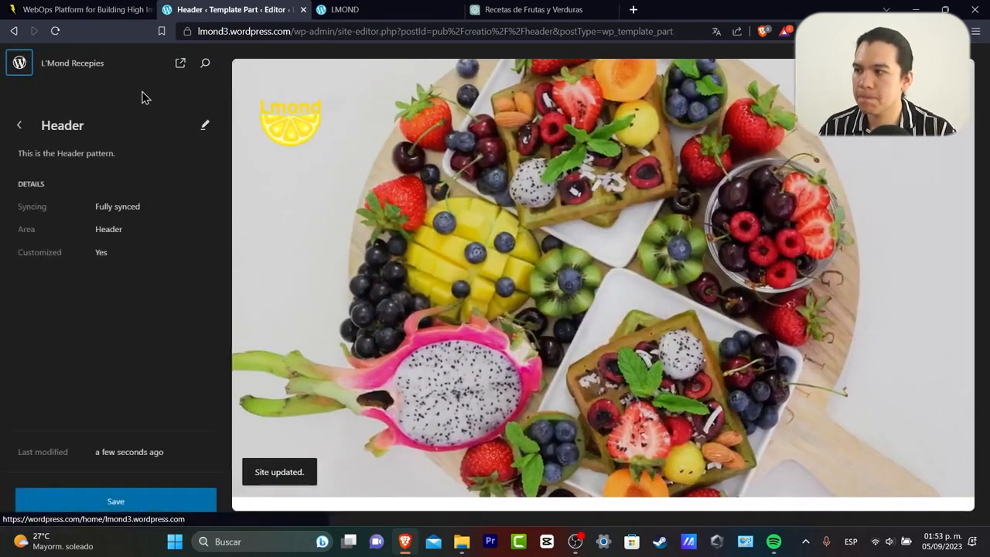
left_click(20, 129)
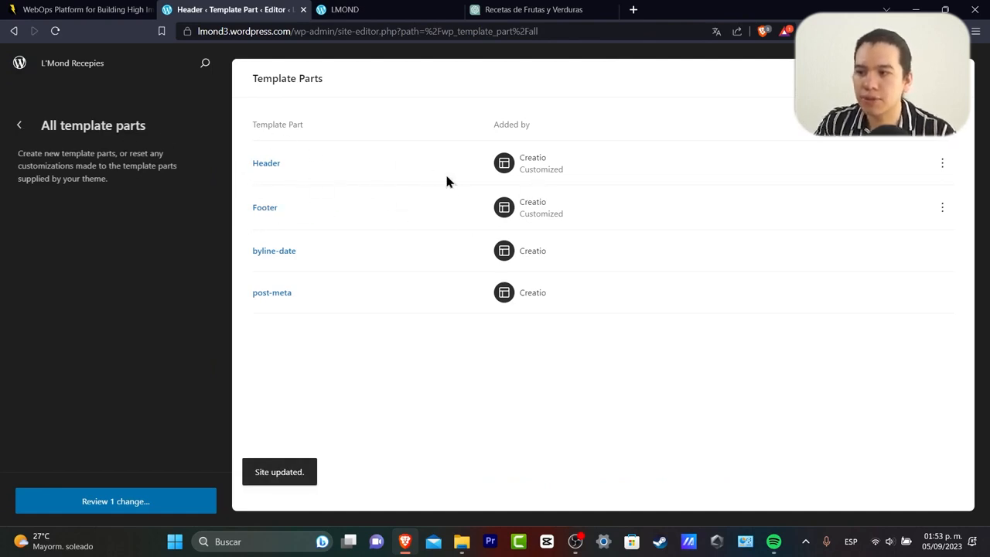
left_click(256, 210)
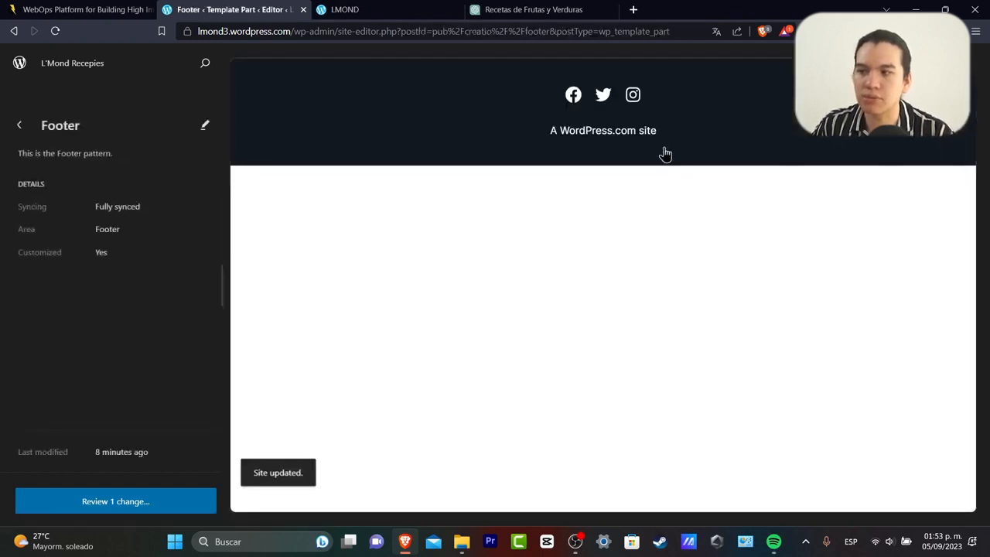
Replace the footer tagline with 'The best recepies in the 2023.'.
left_click(607, 148)
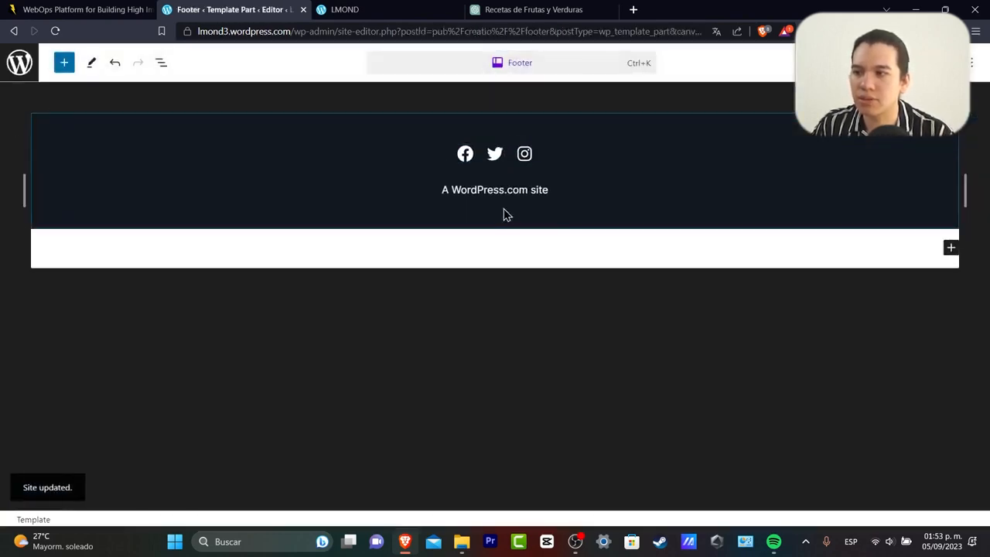
left_click(517, 190)
triple_click(544, 190)
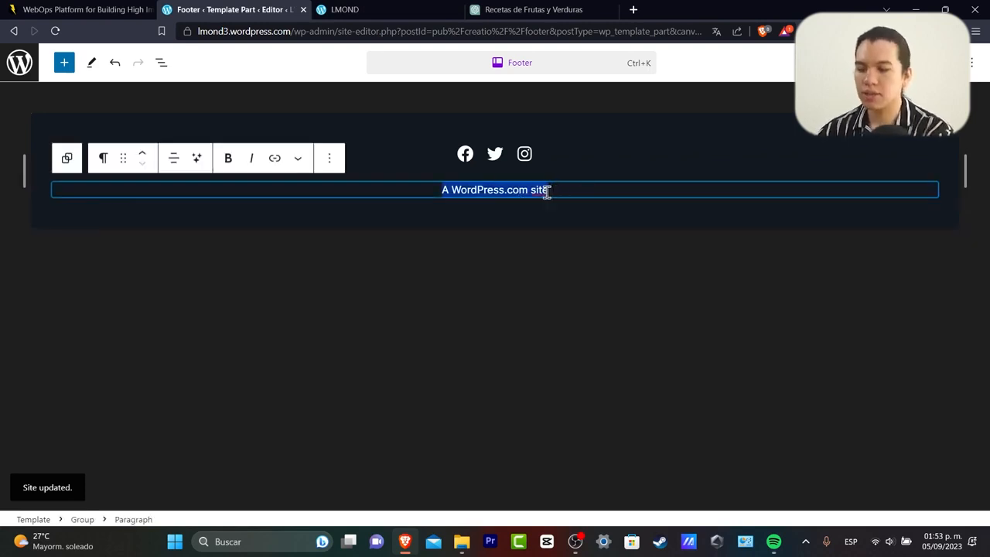
type("The best rec")
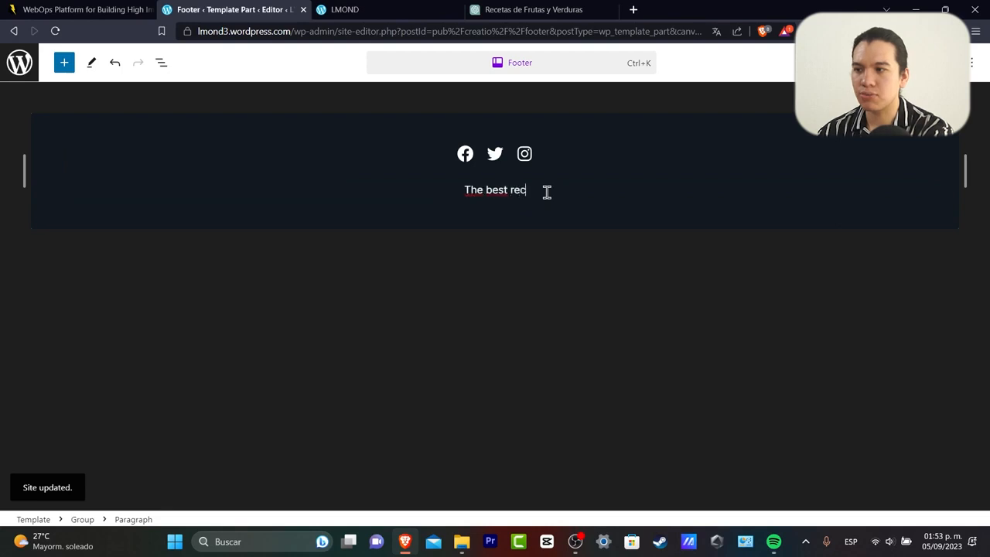
type("epies in the 2023.")
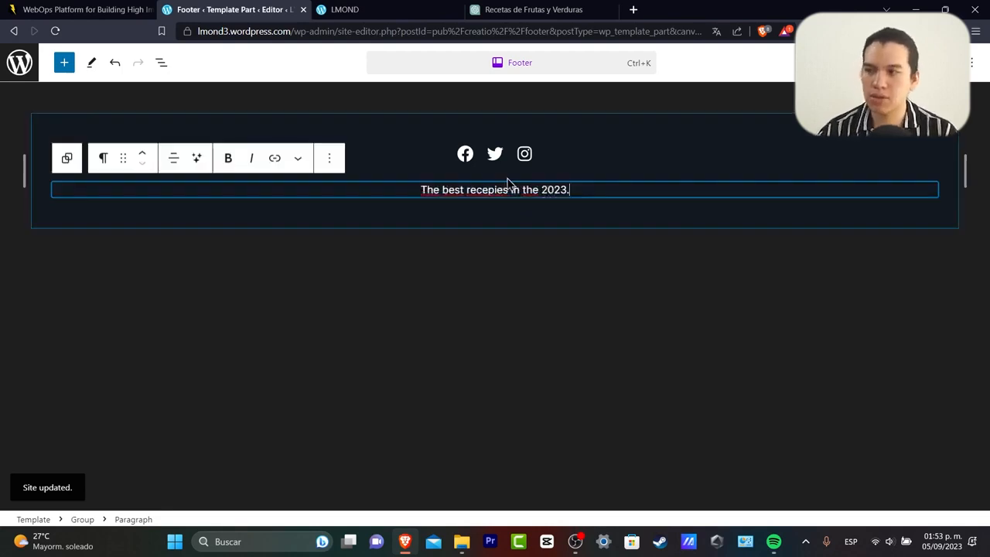
Enter web addresses for the Facebook, Twitter and Instagram footer icons.
left_click(465, 154)
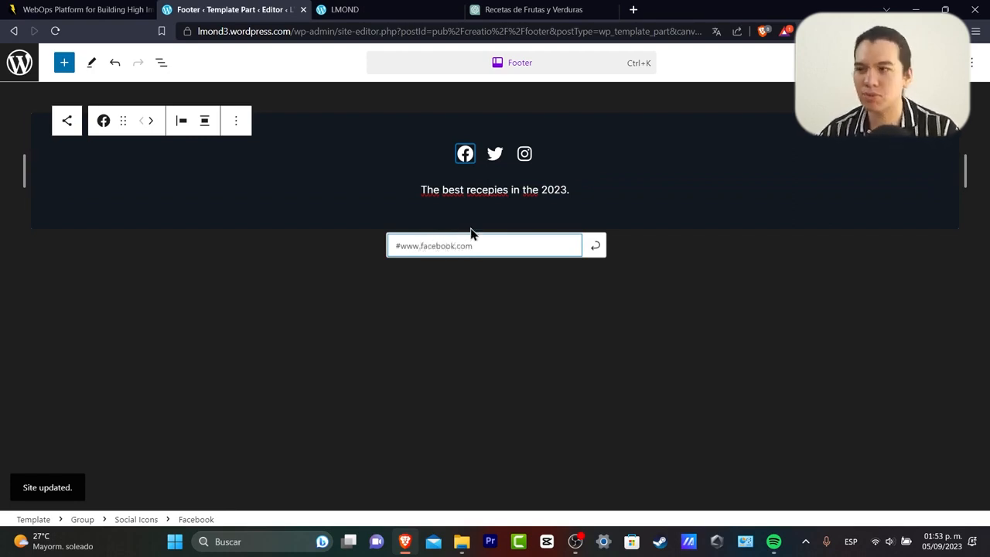
left_click(495, 155)
type("www.twitter.com")
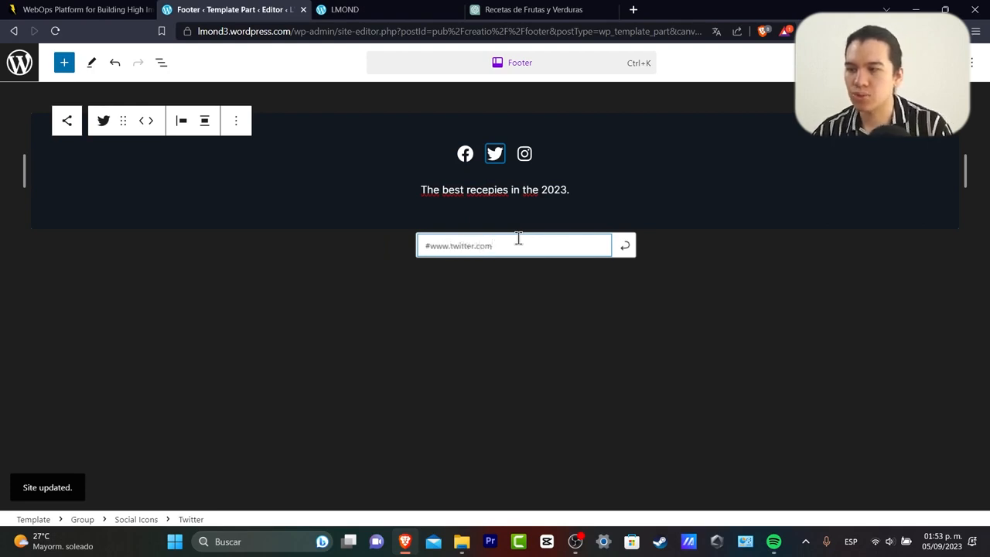
left_click(524, 153)
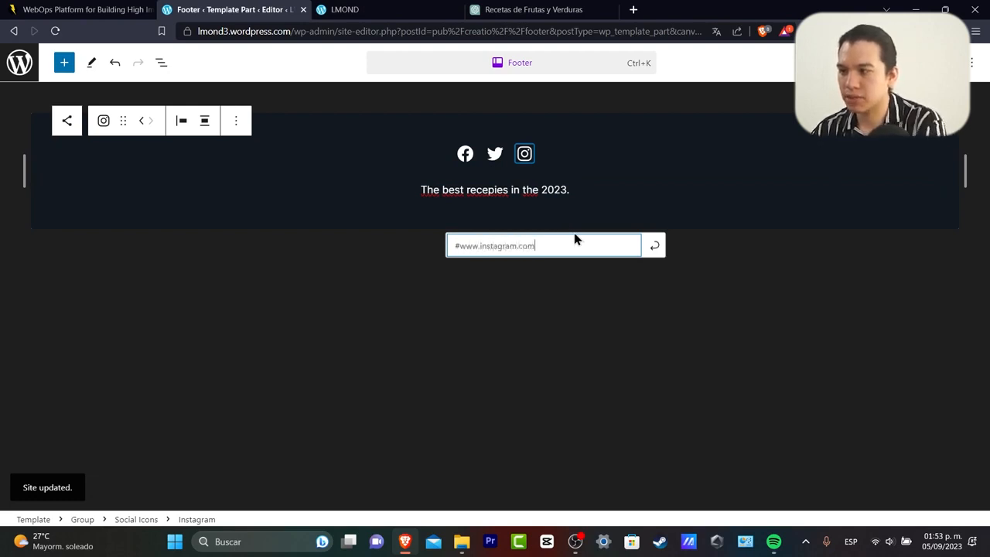
left_click(608, 377)
left_click(976, 62)
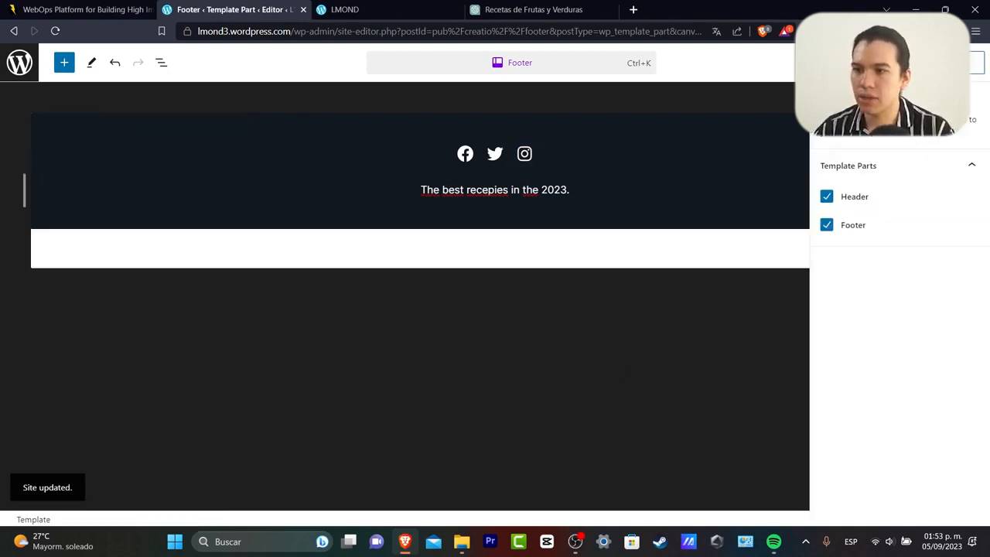
left_click(976, 62)
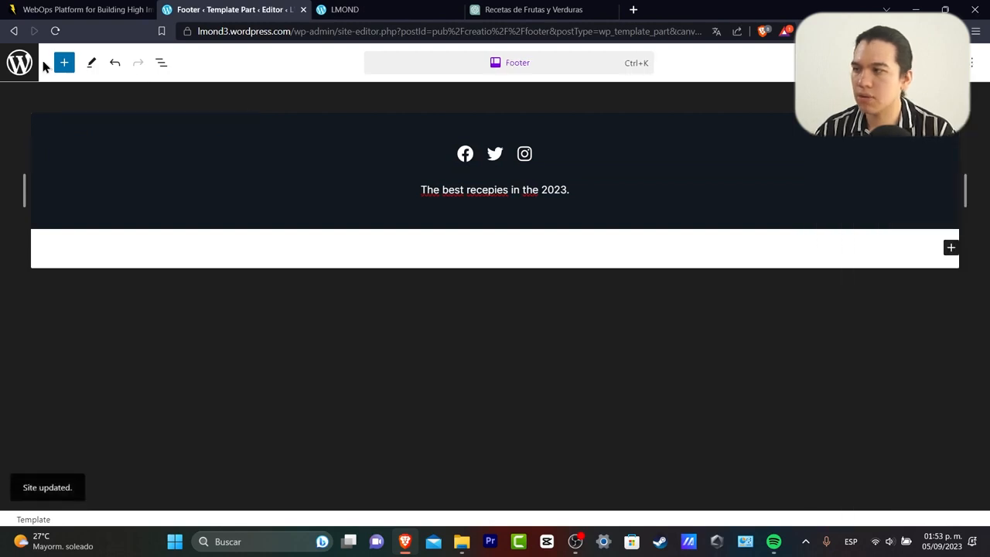
left_click(20, 63)
Open the post-meta template part in the full editor, then return to all template parts.
left_click(19, 125)
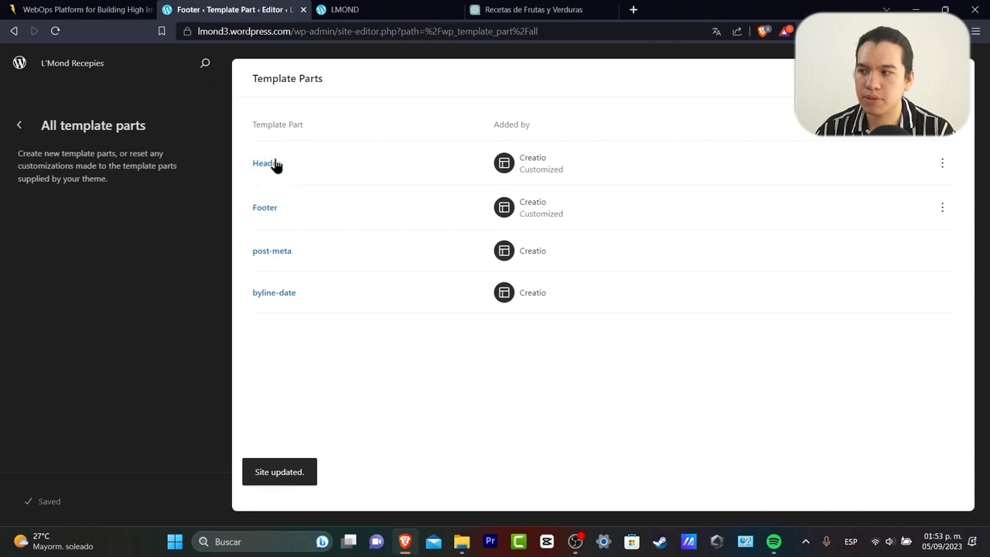
left_click(286, 252)
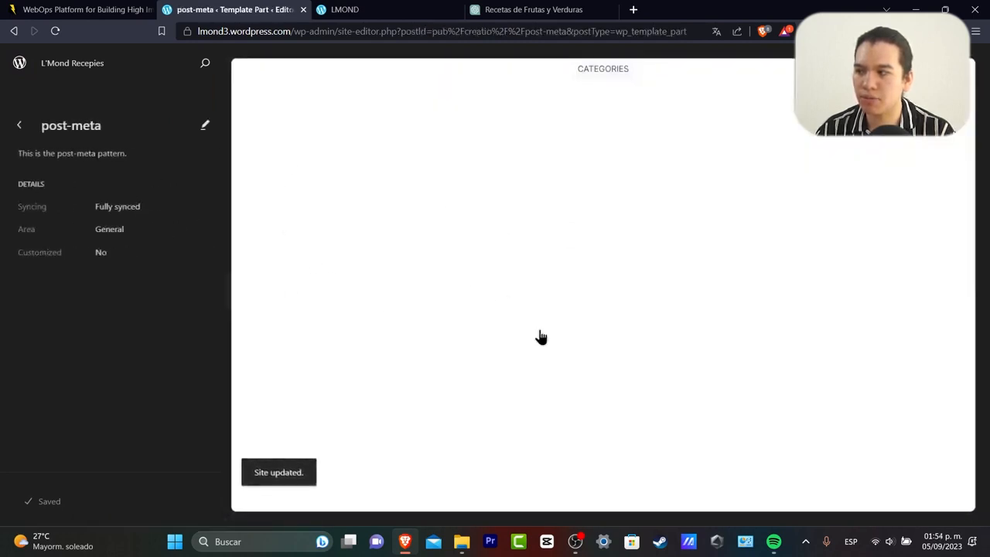
left_click(611, 78)
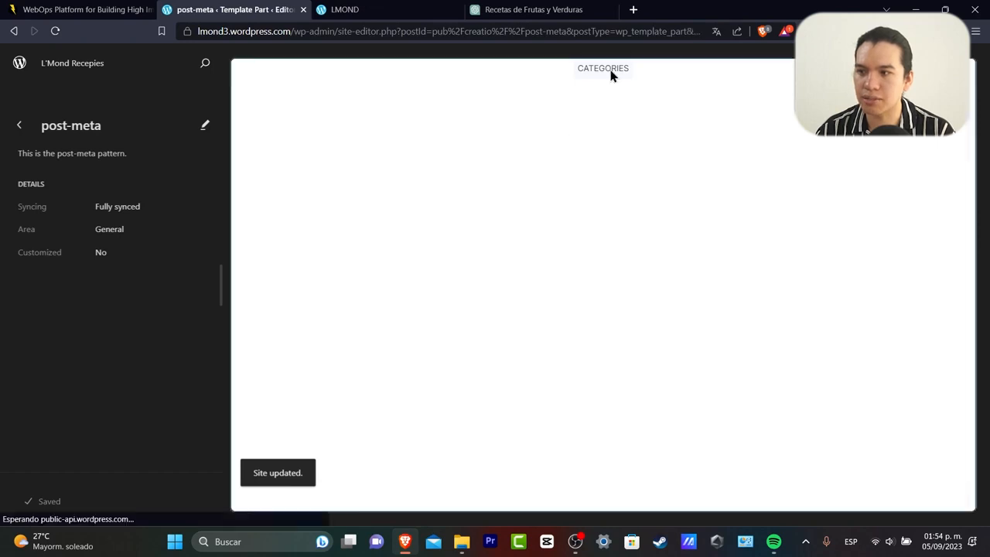
left_click(20, 65)
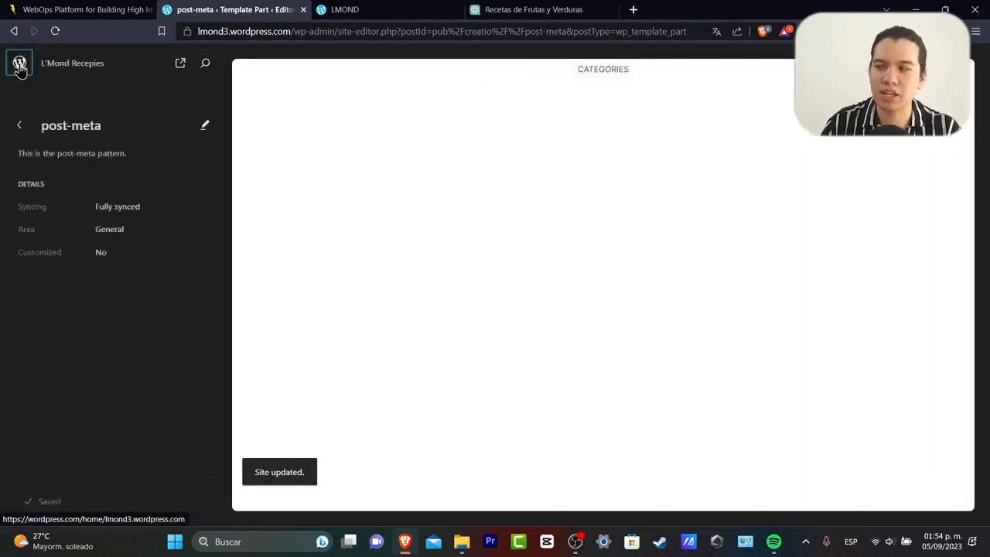
left_click(20, 127)
Browse the About, Store and General pattern categories, ending at the Design menu.
left_click(19, 128)
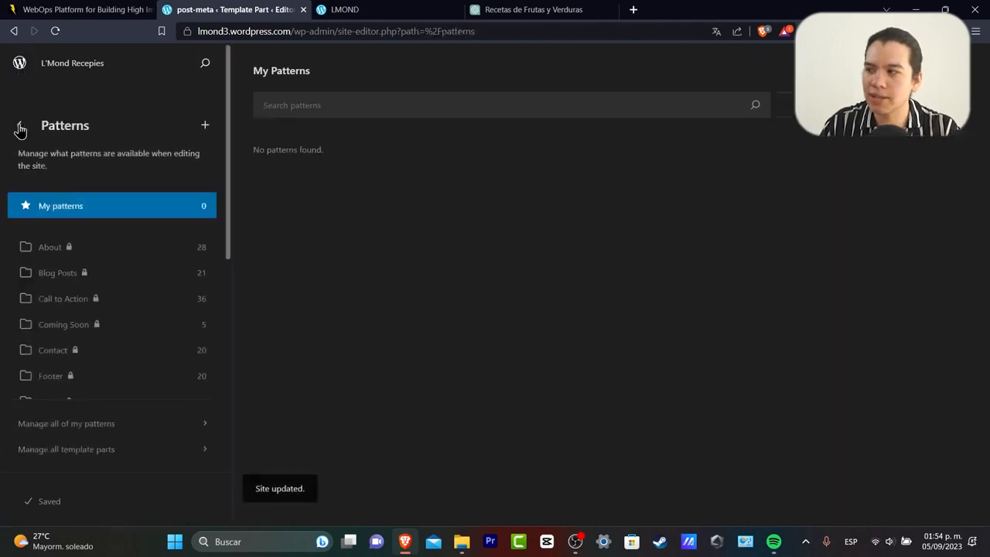
left_click(150, 252)
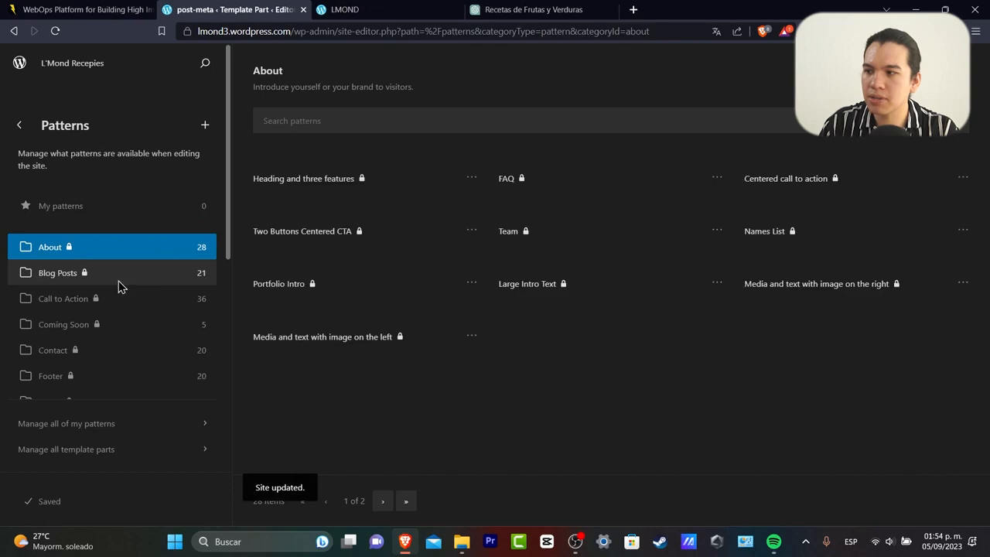
scroll(125, 301, "down", 2)
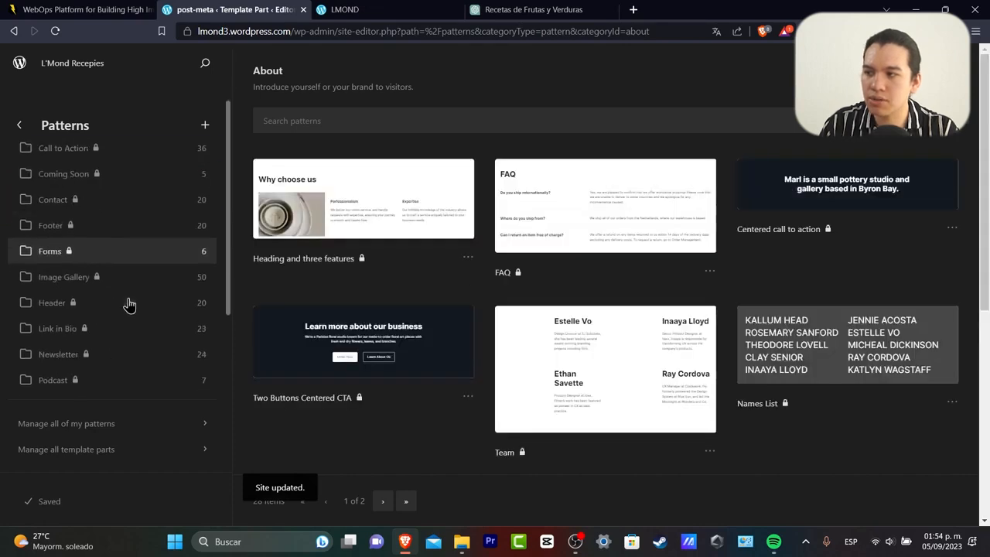
scroll(144, 248, "down", 4)
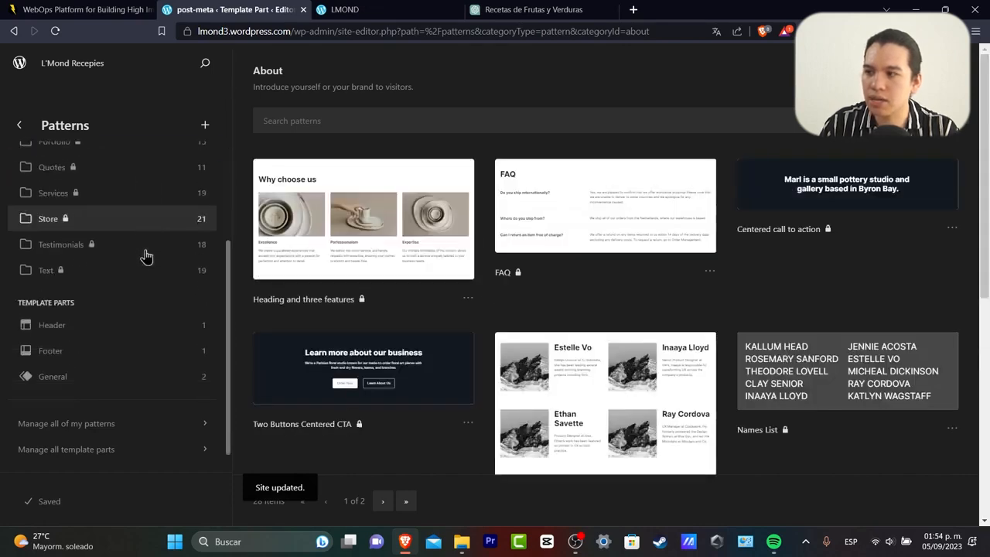
left_click(100, 232)
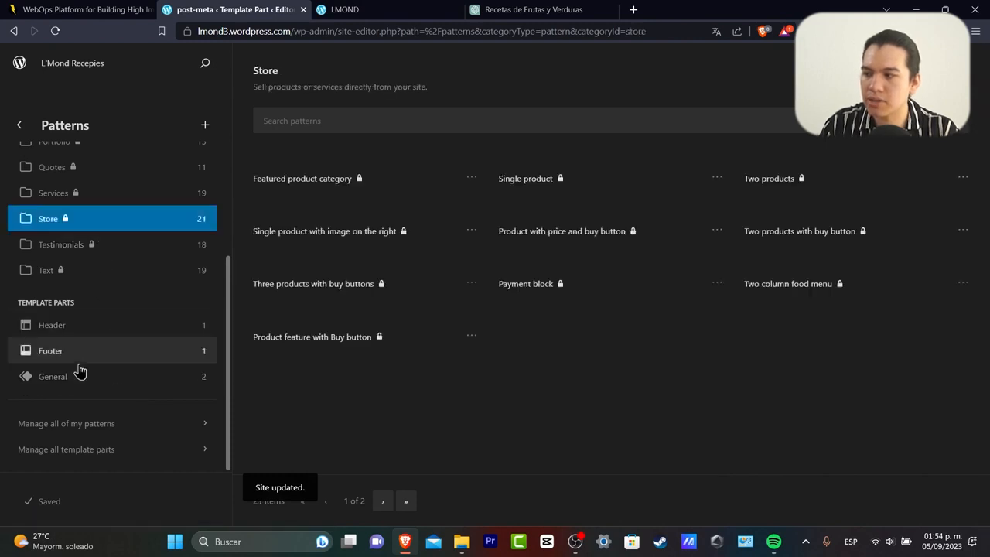
left_click(77, 377)
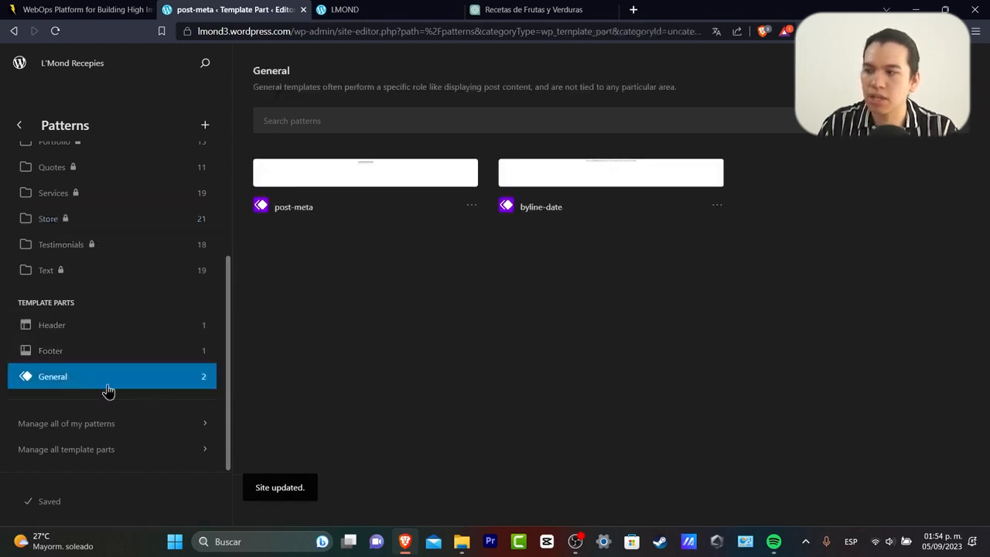
scroll(93, 232, "up", 5)
left_click(20, 130)
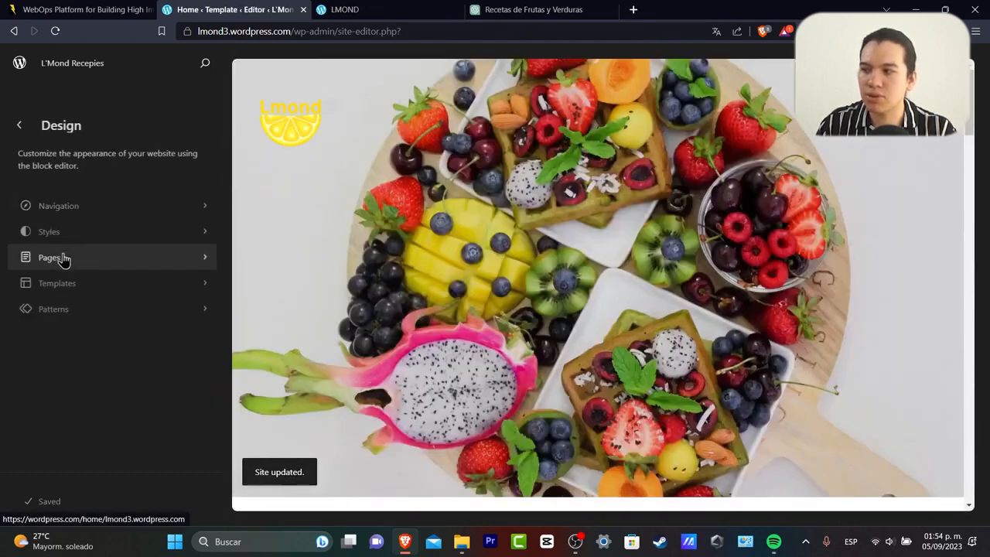
In the Search Results template, move the 'Search results for' heading above the search box.
left_click(64, 258)
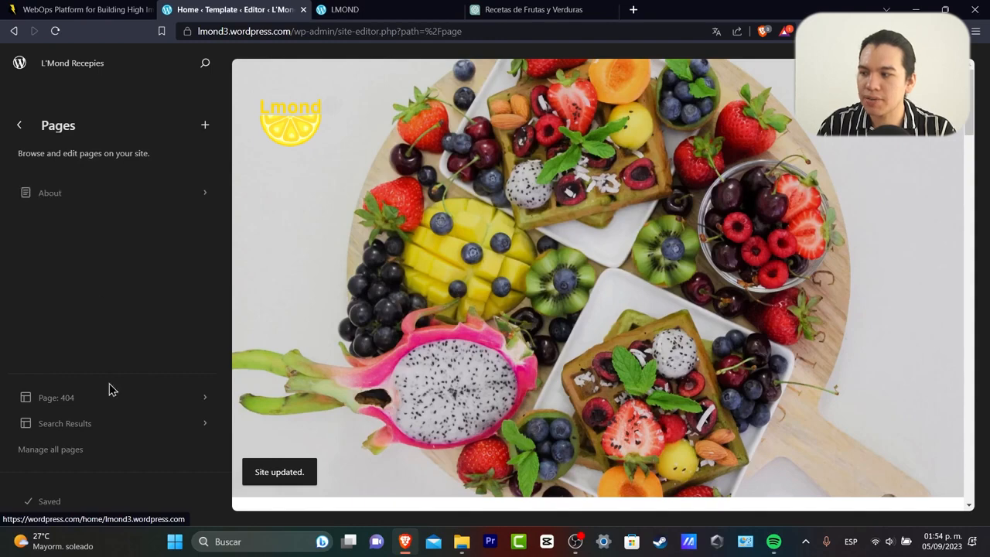
left_click(86, 422)
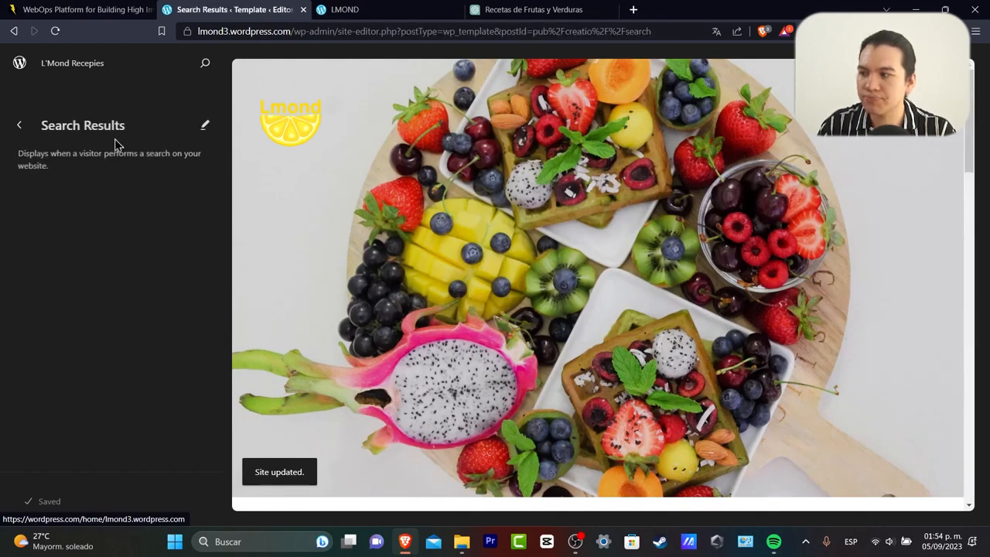
left_click(204, 126)
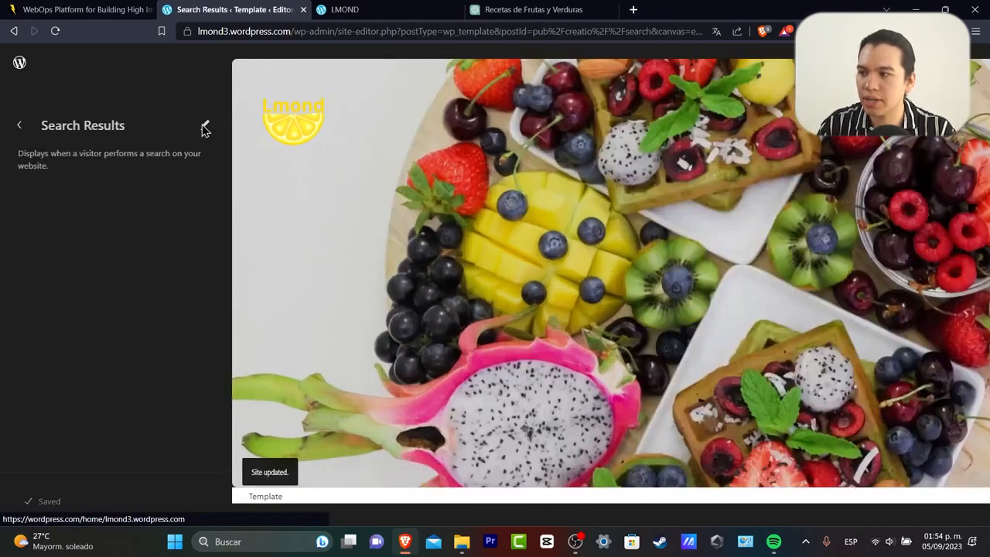
scroll(725, 178, "down", 10)
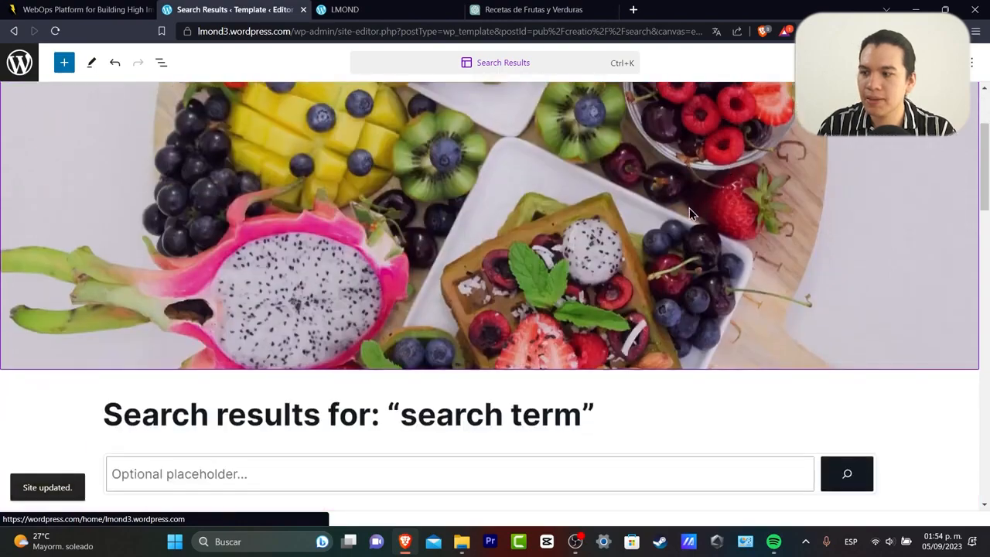
scroll(503, 284, "up", 4)
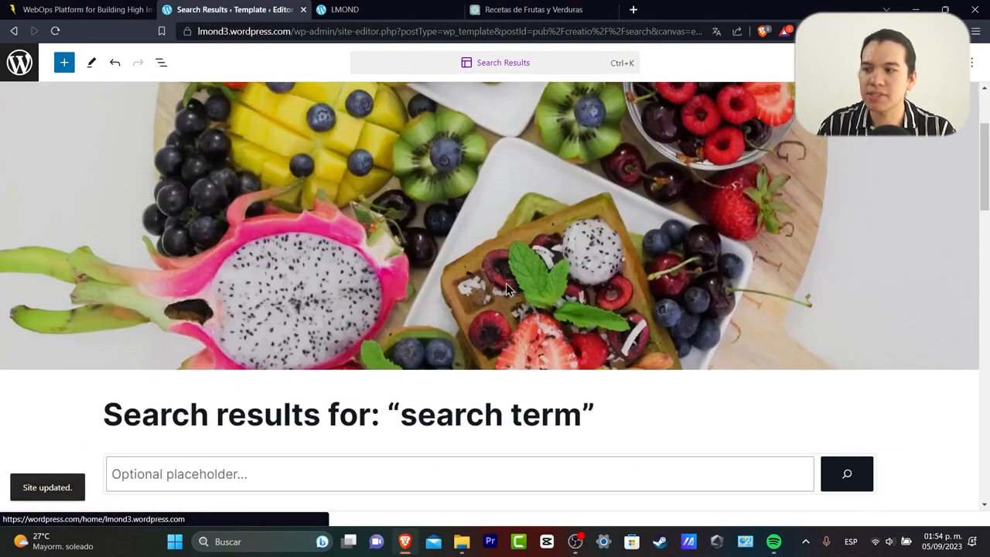
scroll(565, 288, "down", 2)
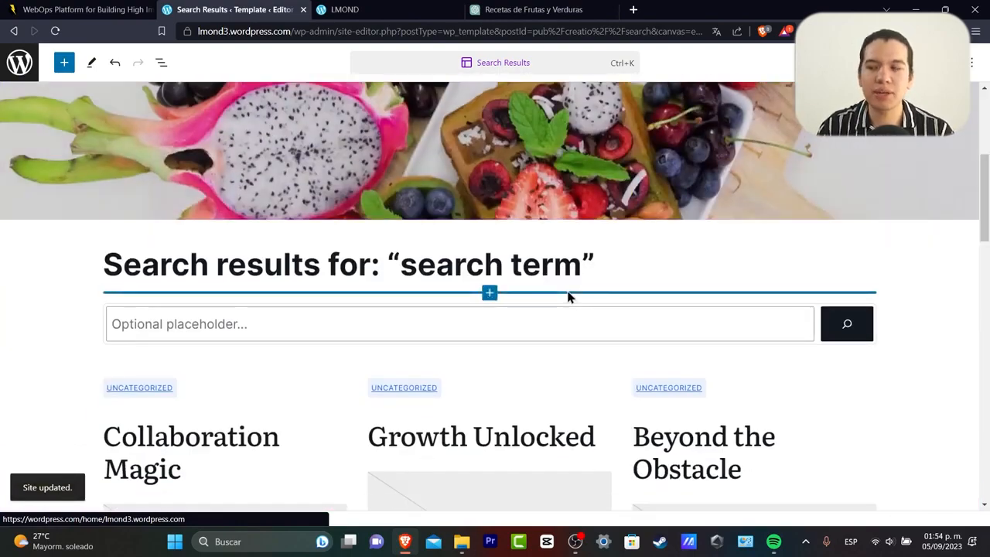
left_click(346, 316)
left_click(408, 264)
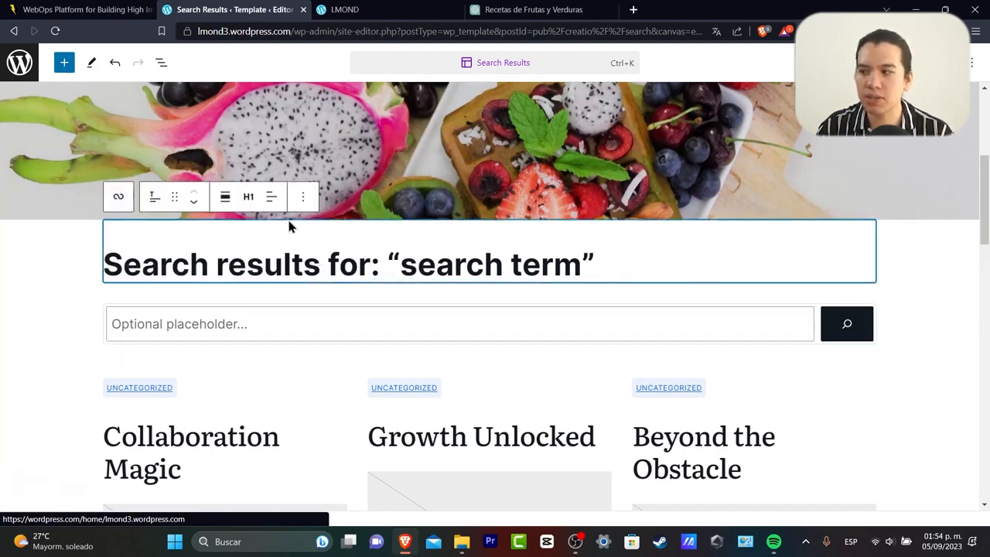
left_click(193, 191)
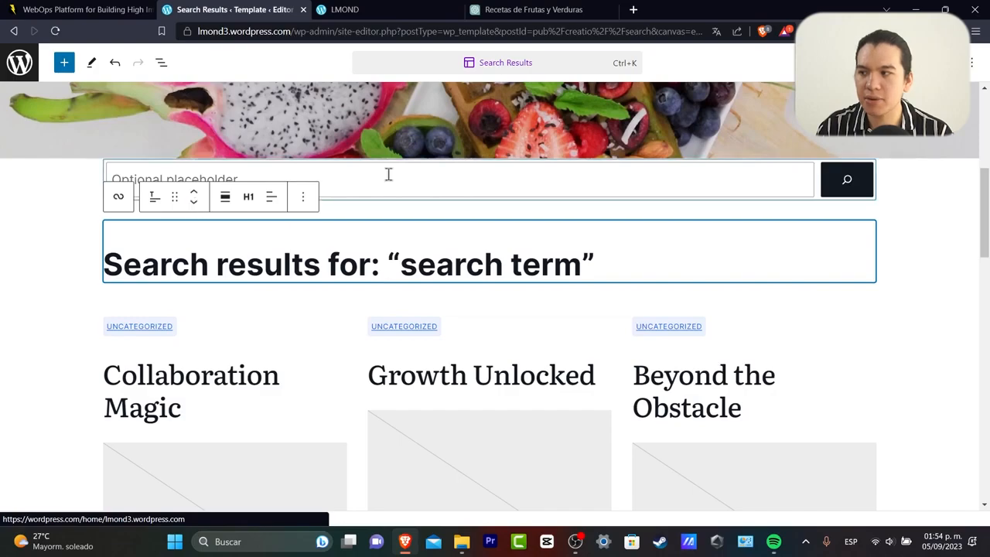
left_click(193, 201)
left_click(194, 193)
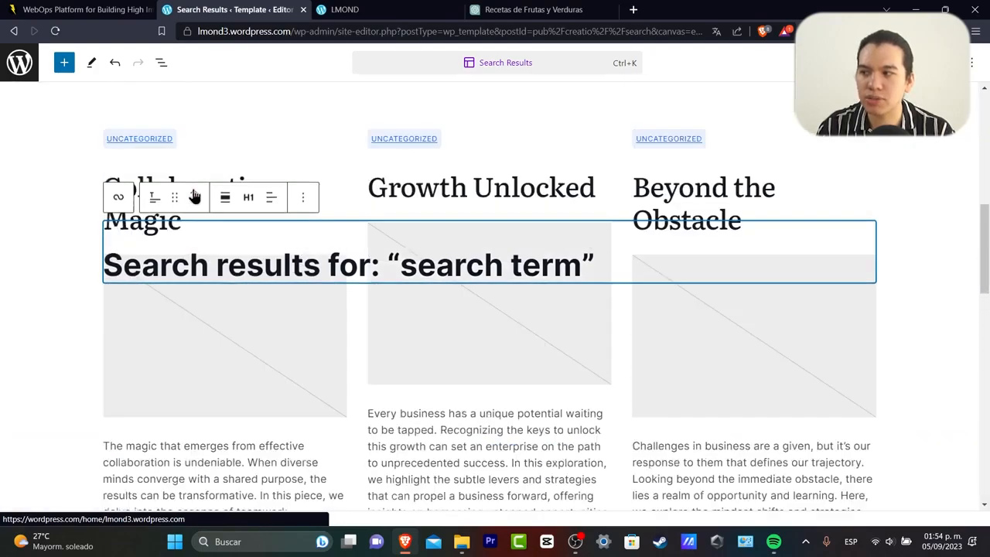
left_click(195, 193)
Switch the Query Loop of posts from grid to list view.
scroll(681, 398, "up", 4)
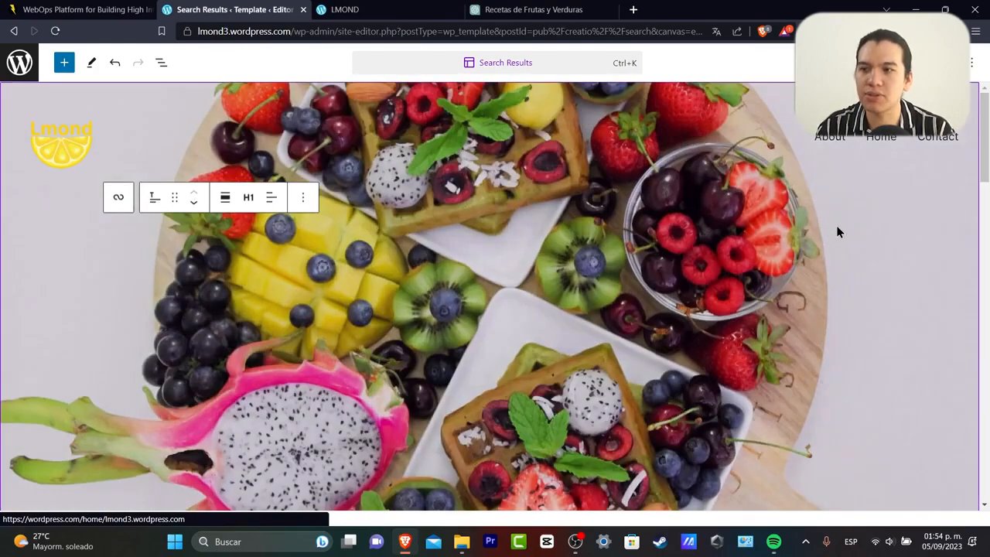
scroll(836, 225, "down", 4)
scroll(834, 240, "up", 4)
left_click(828, 283)
scroll(829, 287, "down", 8)
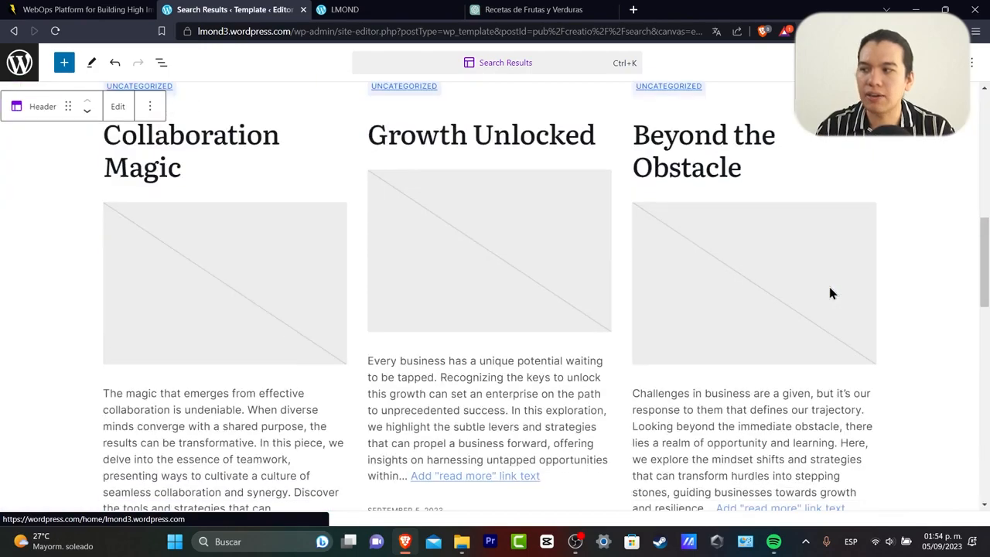
scroll(831, 292, "down", 10)
left_click(832, 292)
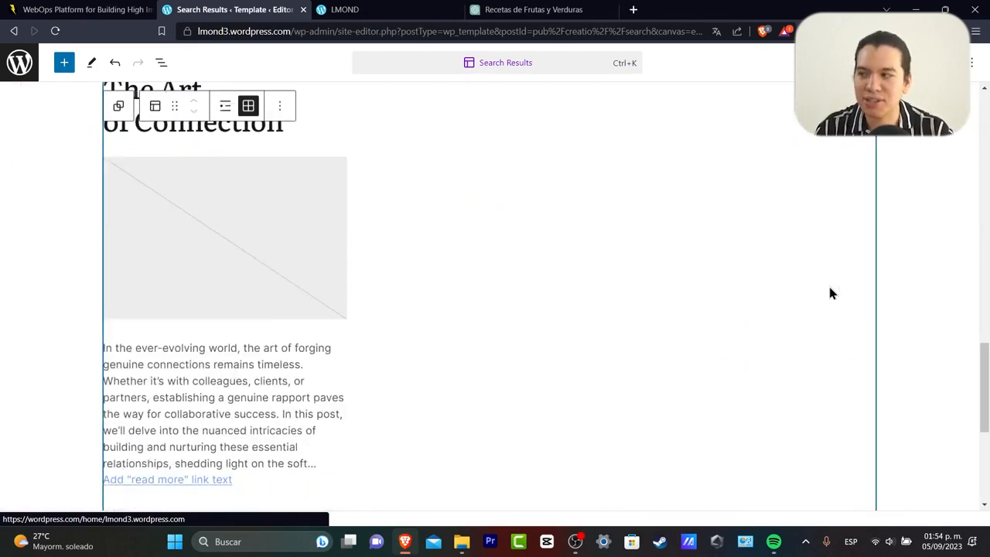
left_click(224, 108)
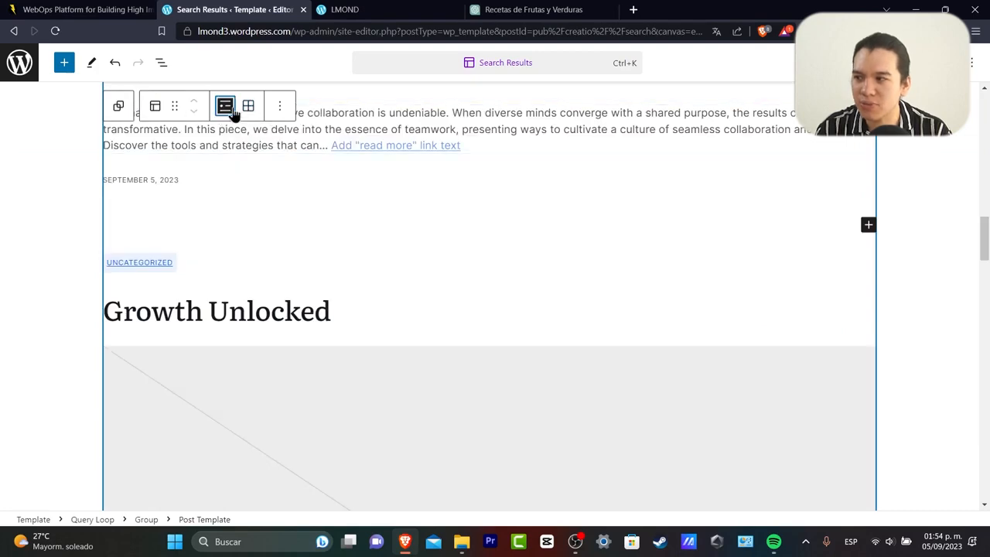
Save the Search Results template and return to the Design options.
scroll(518, 278, "up", 14)
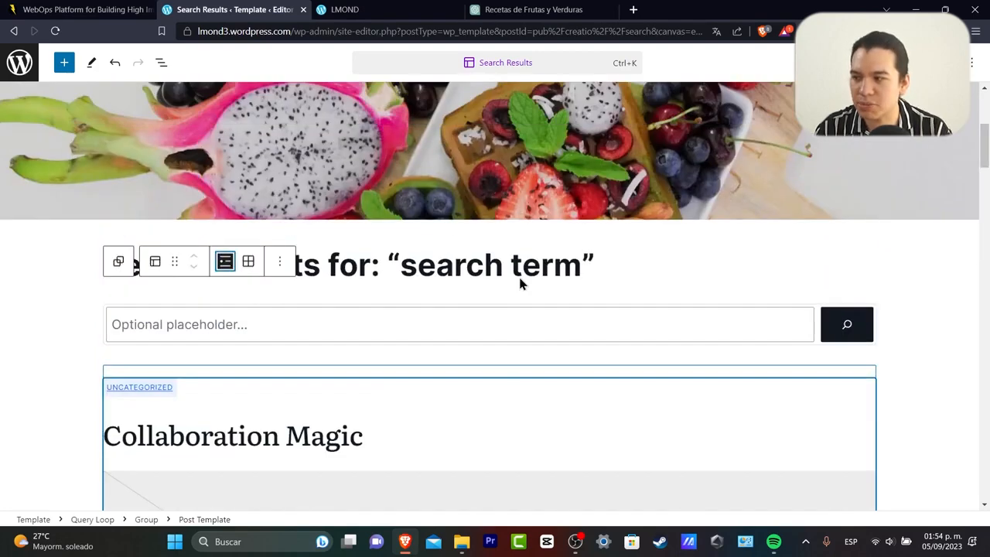
scroll(520, 278, "down", 13)
scroll(519, 285, "down", 10)
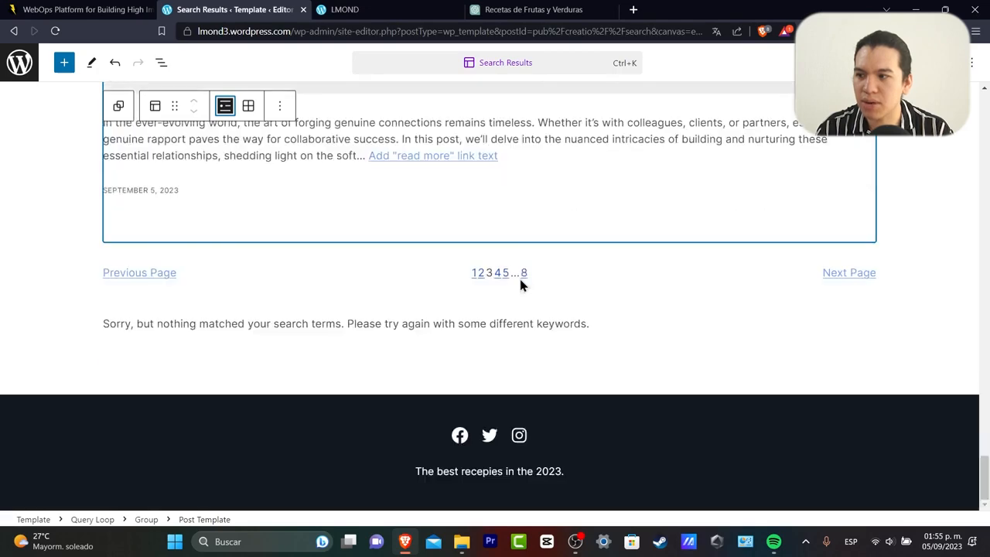
scroll(507, 343, "up", 20)
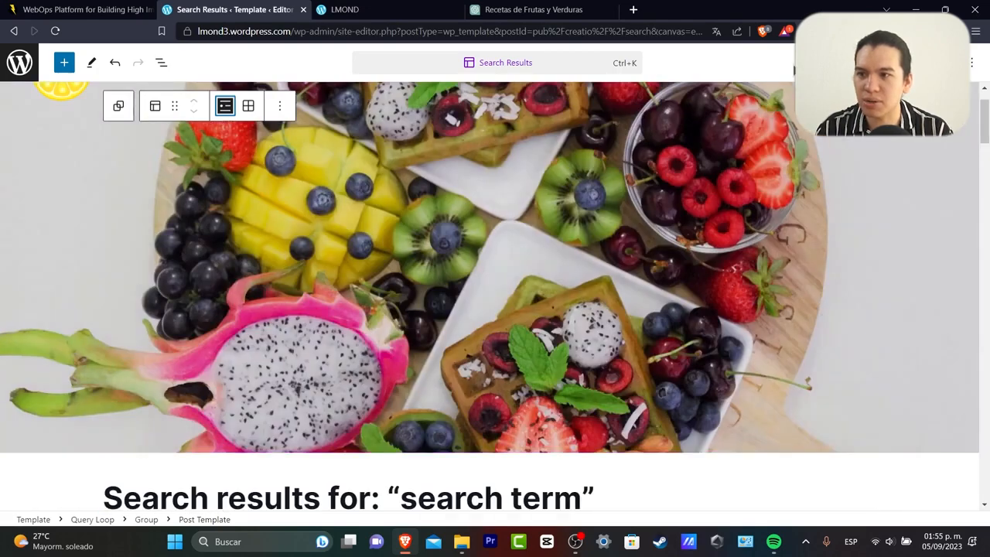
left_click(859, 63)
left_click(970, 63)
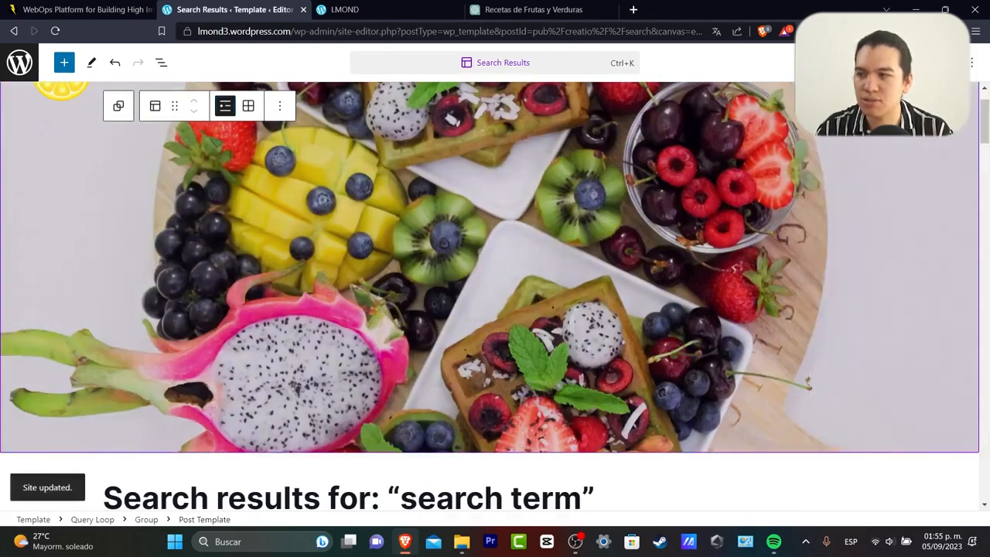
left_click(30, 62)
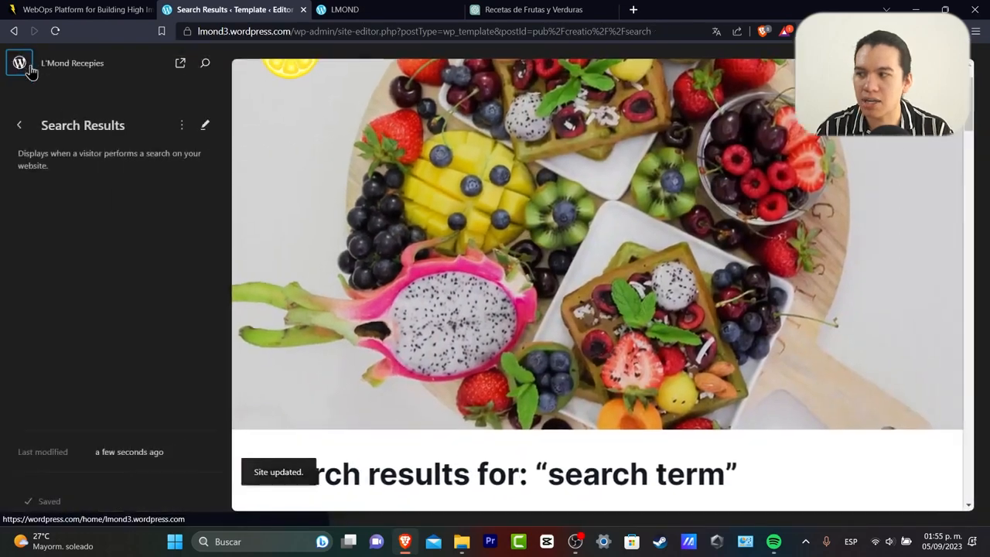
left_click(21, 125)
left_click(19, 124)
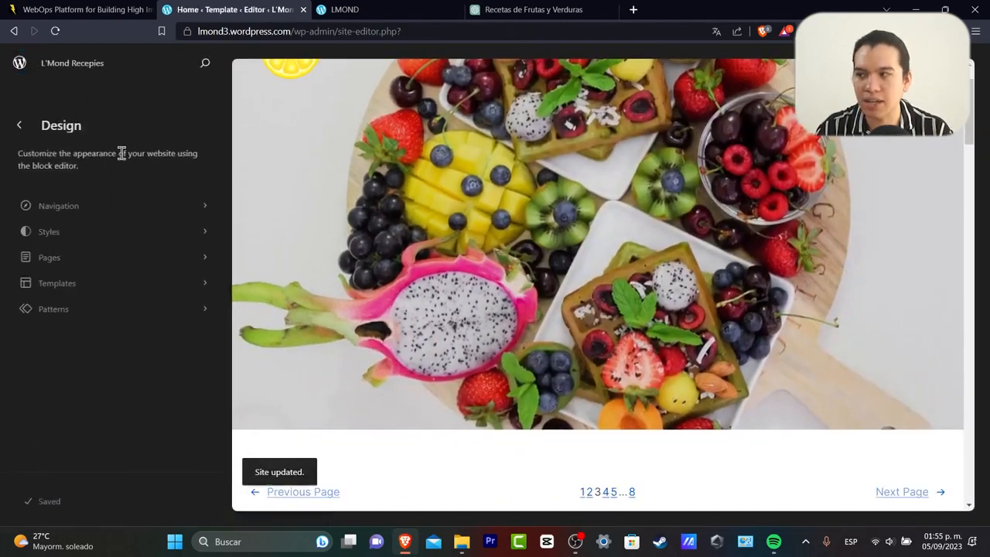
Leave the site editor, discarding the unsaved changes.
left_click(109, 284)
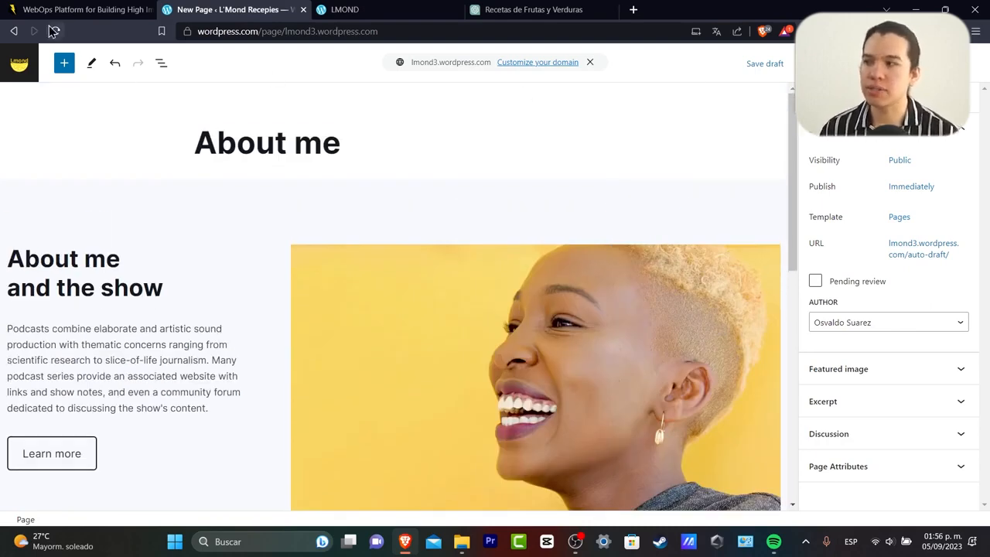
left_click(30, 76)
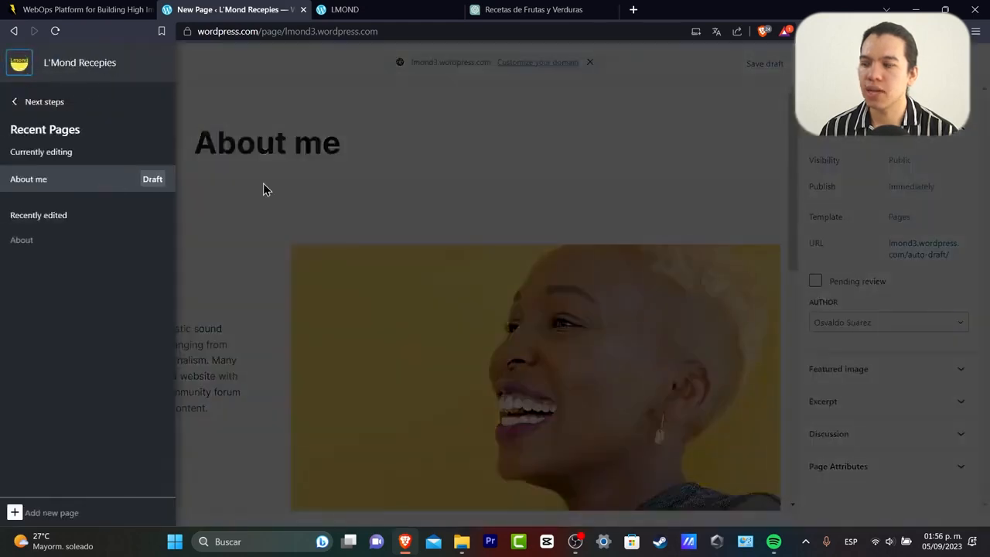
left_click(17, 106)
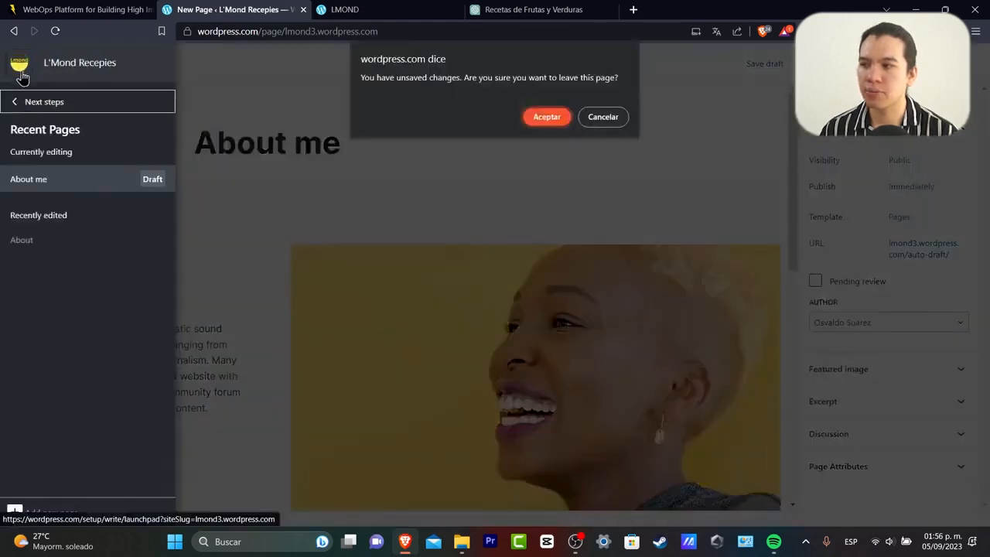
left_click(555, 116)
left_click(534, 117)
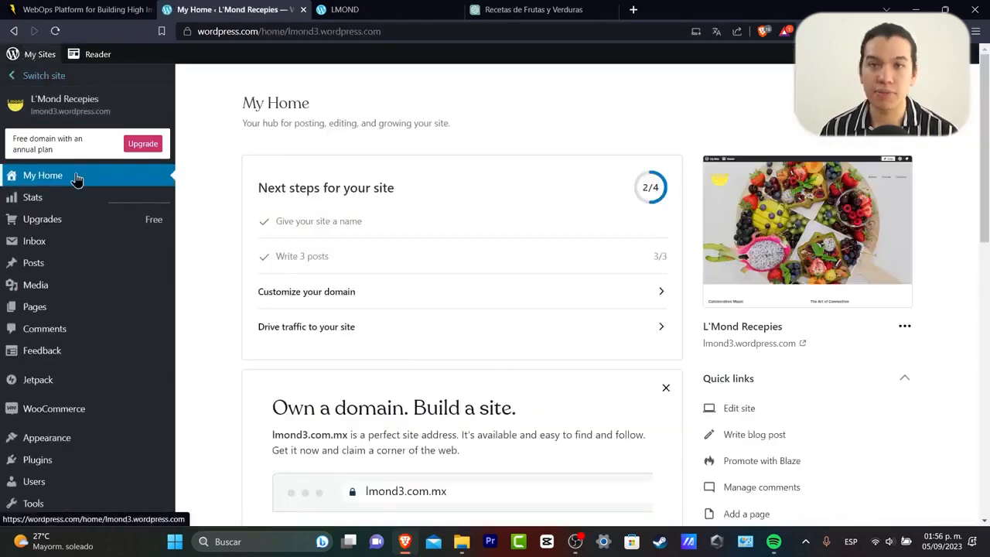
Add a new page using the About category's 'About me and the show' layout.
left_click(99, 311)
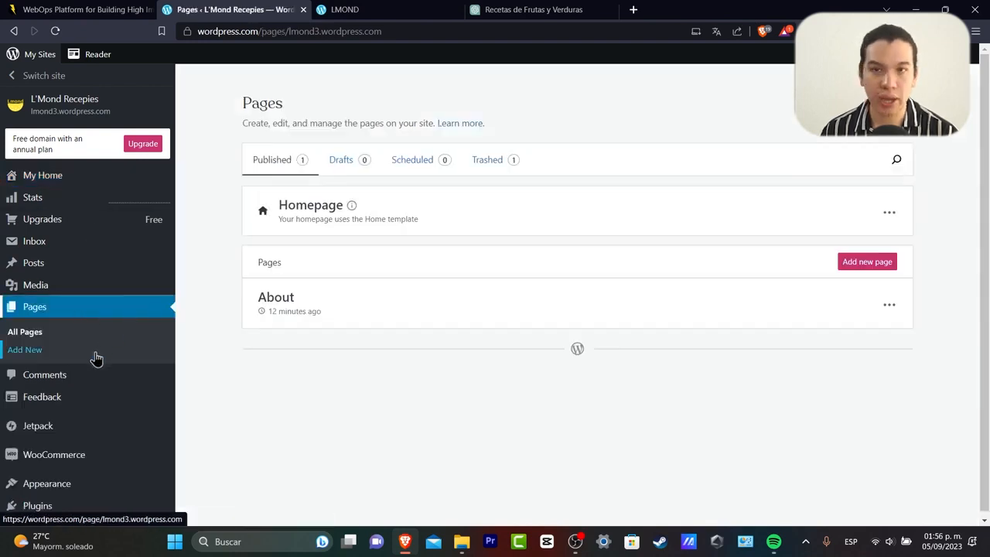
left_click(67, 176)
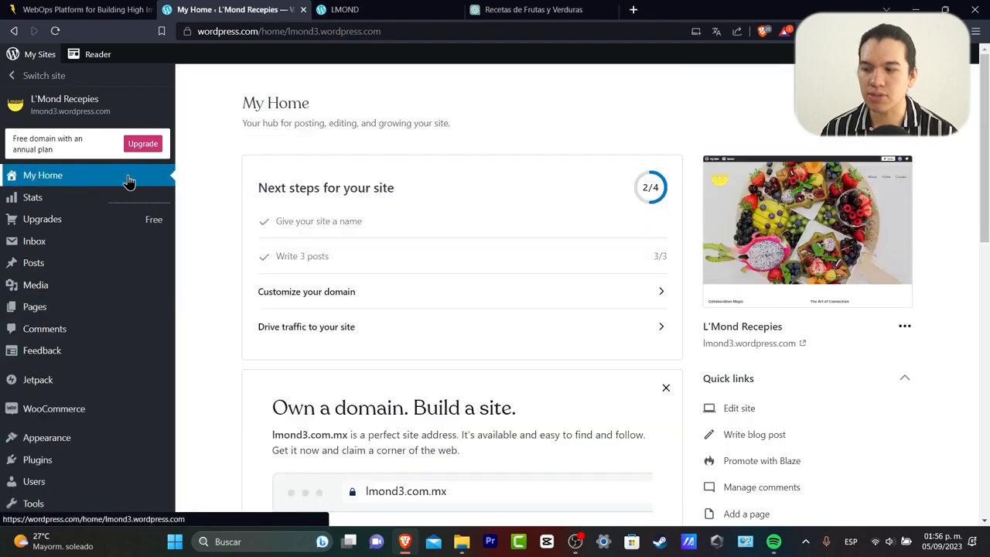
scroll(812, 386, "down", 2)
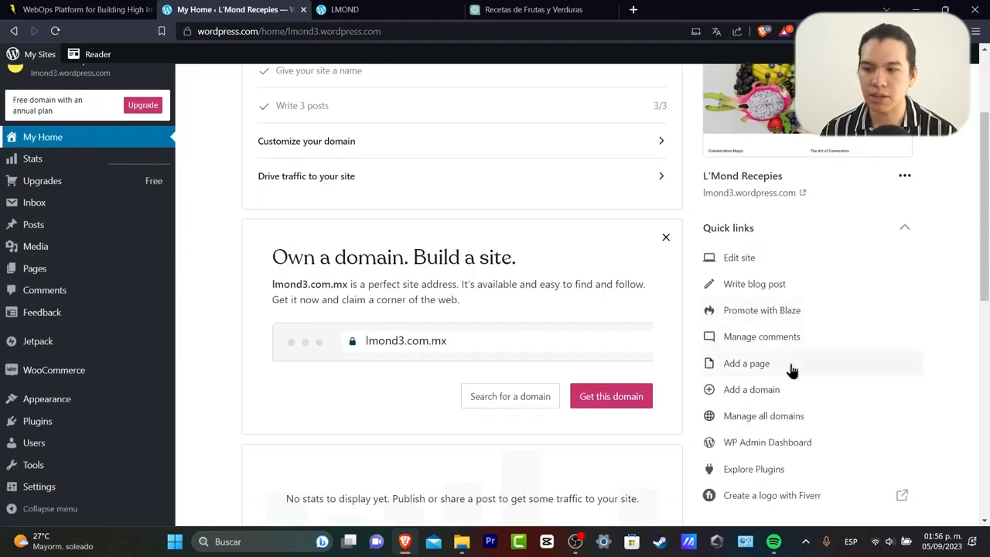
left_click(789, 368)
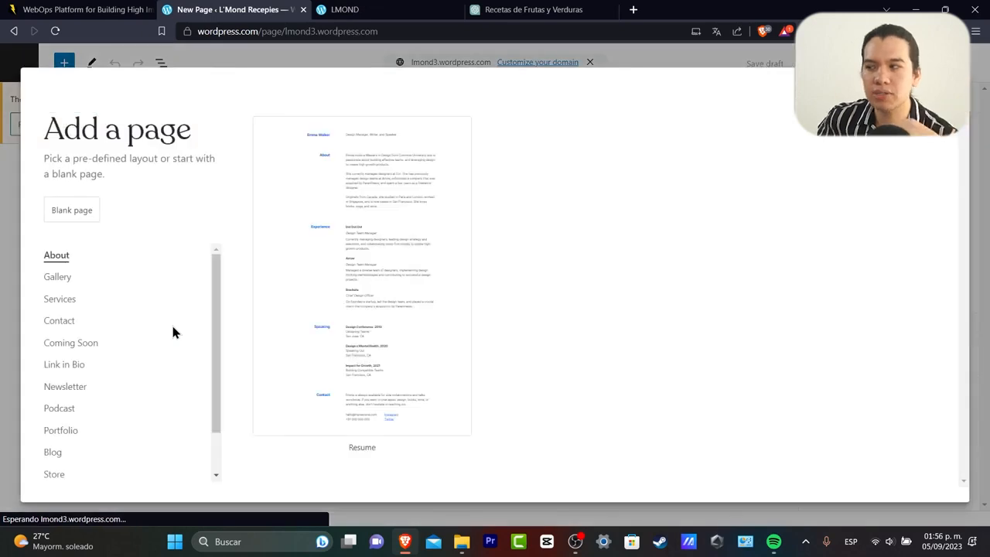
left_click(66, 260)
scroll(735, 321, "down", 2)
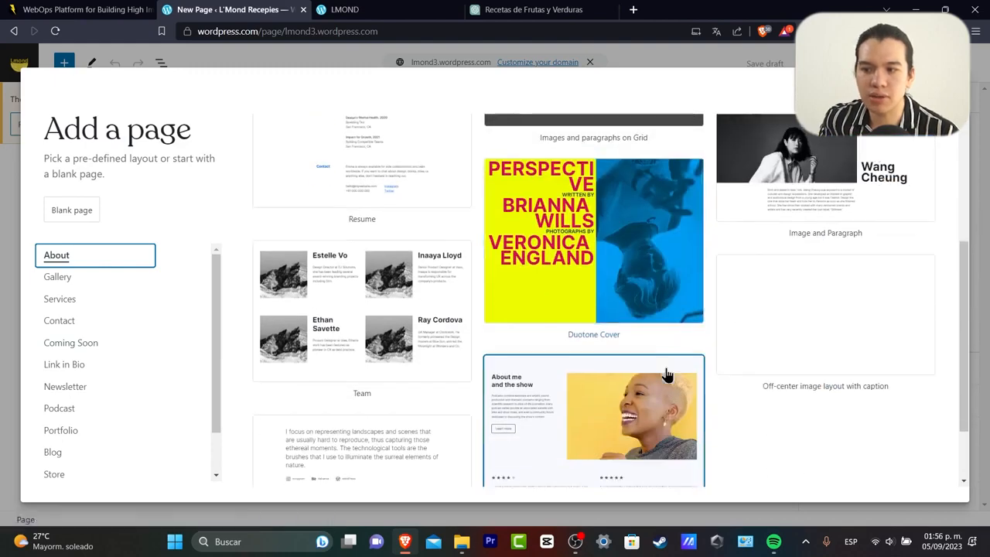
scroll(630, 412, "down", 1)
left_click(631, 412)
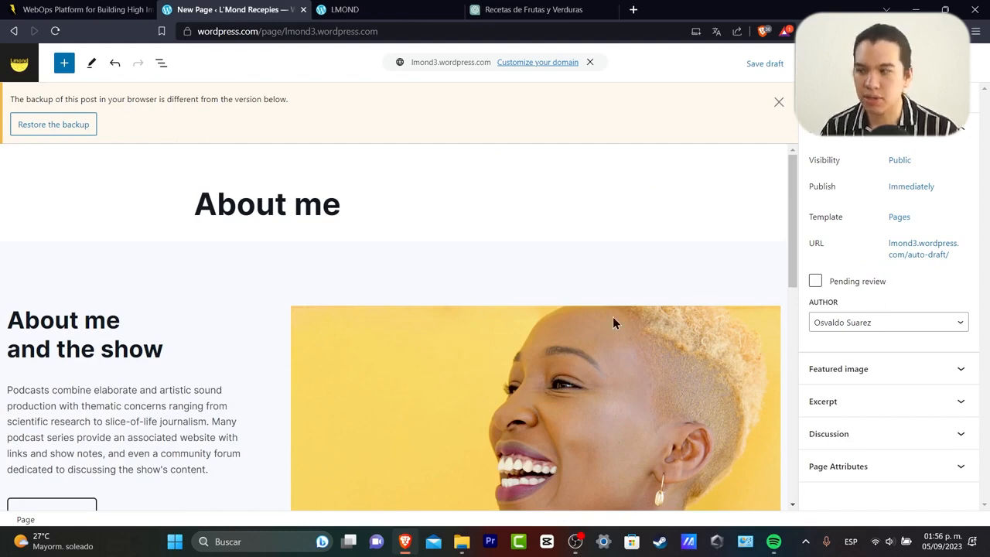
Retitle the page 'About Us' and edit the 'About me and the show' heading.
scroll(438, 256, "down", 1)
scroll(438, 256, "up", 1)
left_click(328, 203)
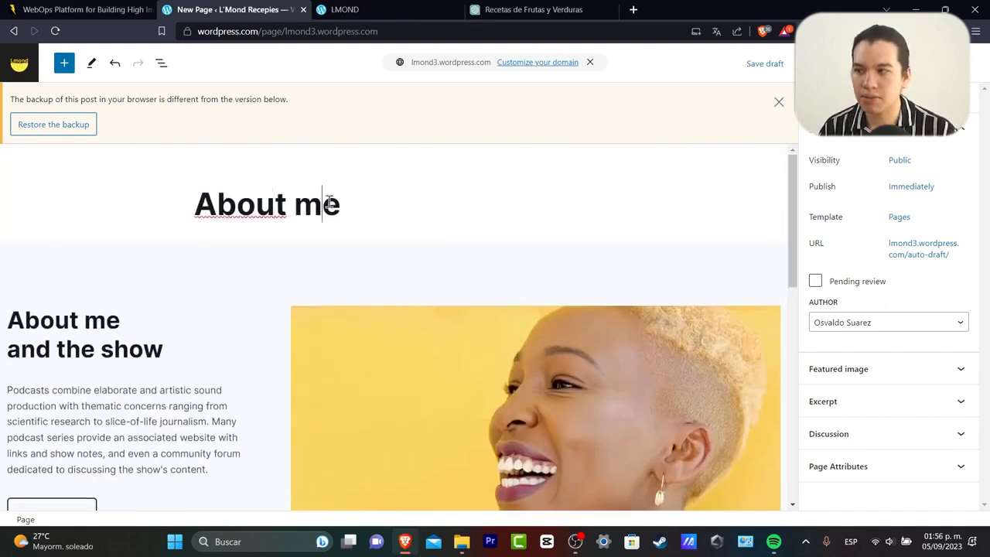
triple_click(335, 202)
type("SA")
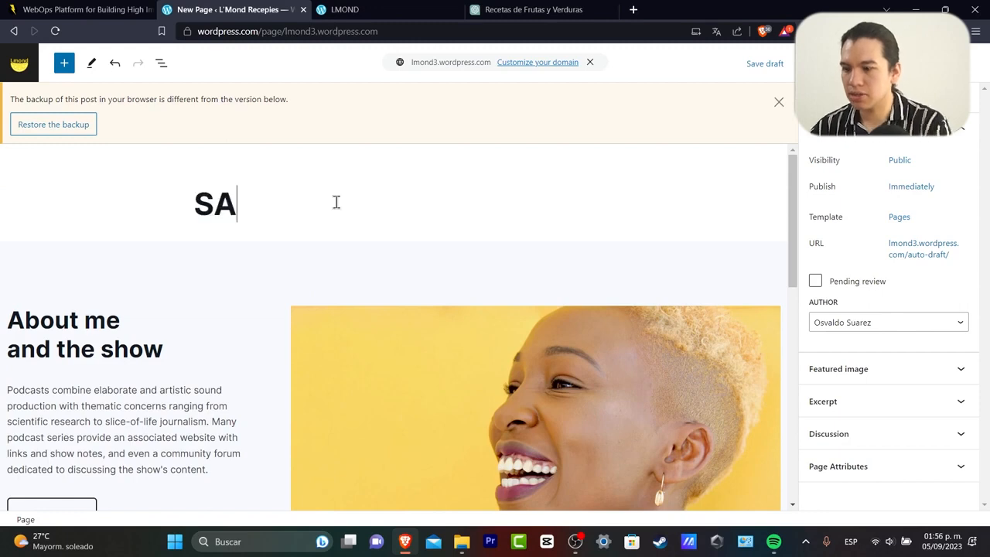
key("BackSpace")
key("BackSpace")
type("About Us")
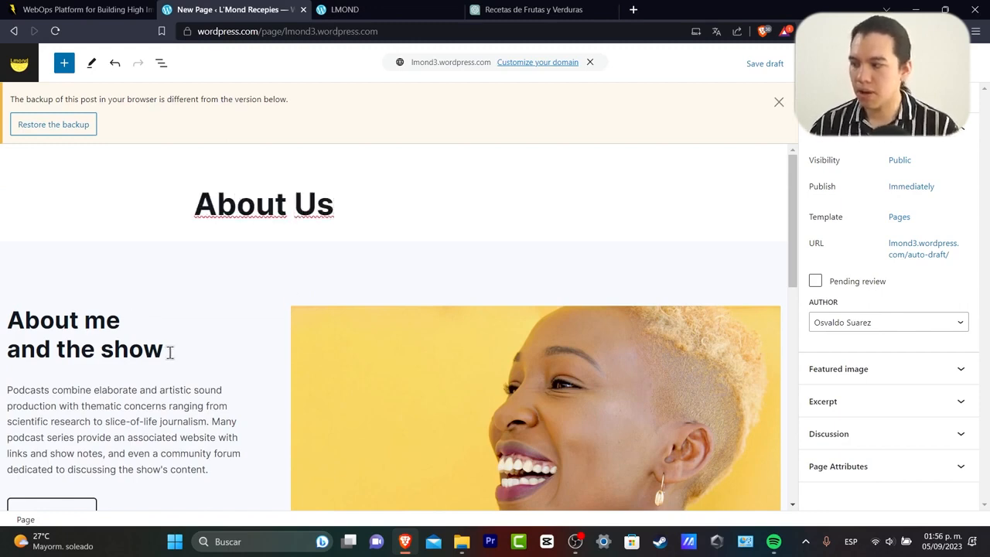
left_click_drag(169, 352, 89, 320)
type("ut us")
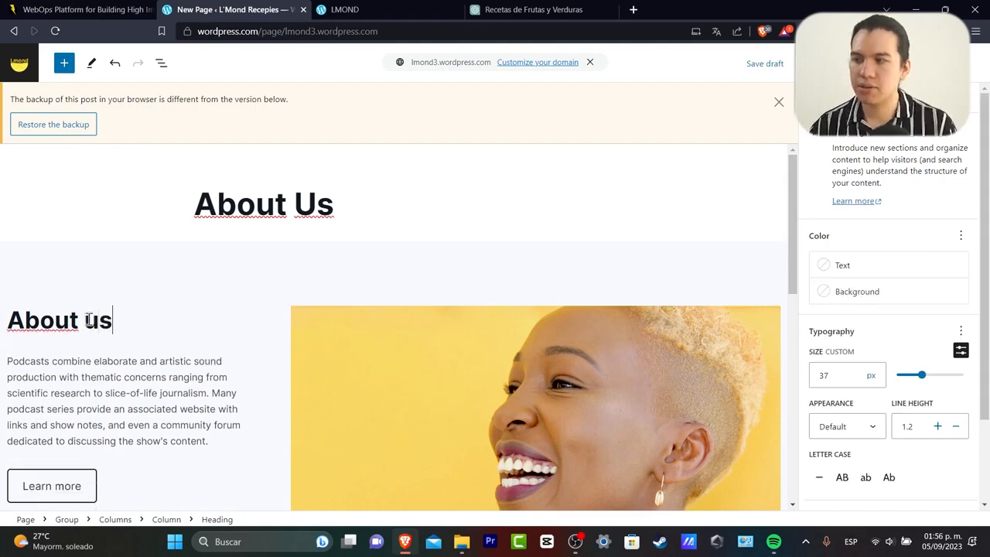
Paste the English team description from ChatGPT over the podcast paragraph.
left_click(534, 9)
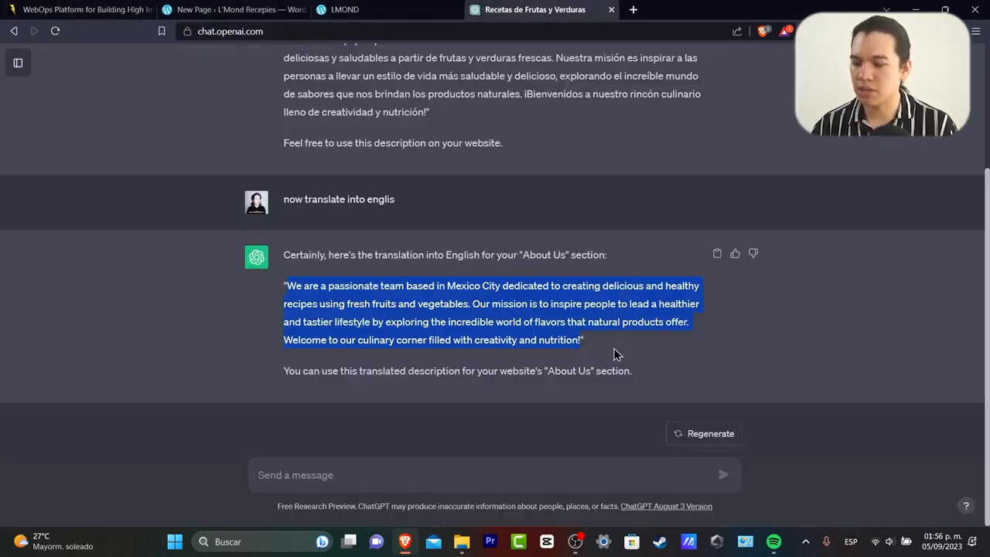
left_click(344, 10)
left_click(236, 9)
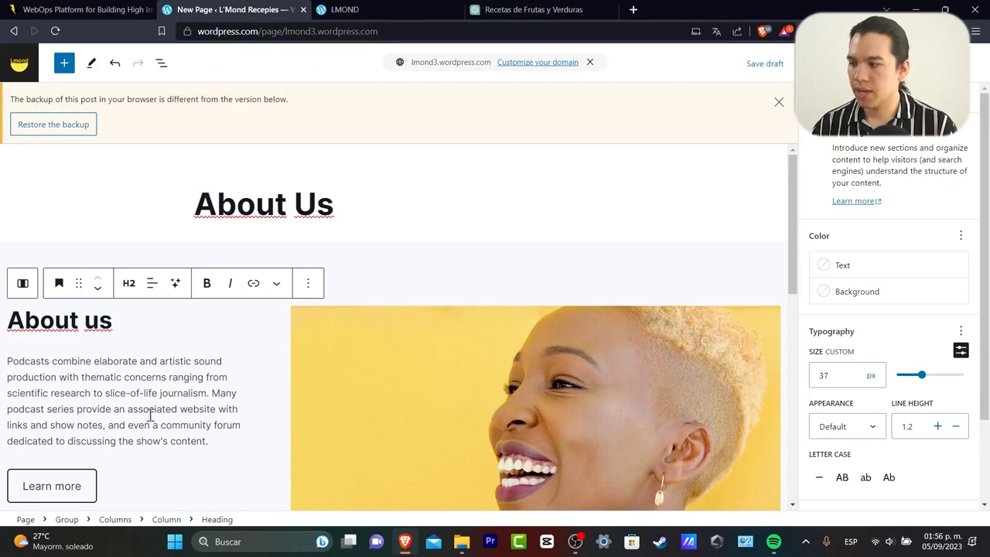
left_click(210, 440)
left_click_drag(209, 440, 4, 360)
type("We are a passionate team based in Mexico City dedicated to creating delicious and healthy recipes using fresh fruits and vegetables. Our mission is to inspire people to lead a healthier and tastier lifestyle by exploring the incredible world of flavors that natural products offer. Welcome to our culinary corner filled with creativity and nutrition!")
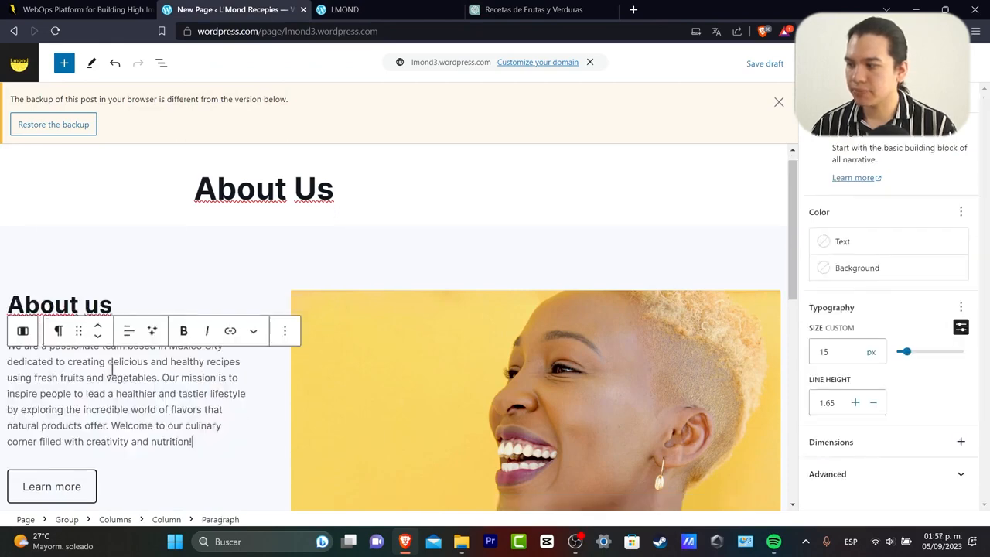
scroll(489, 322, "down", 2)
left_click(489, 322)
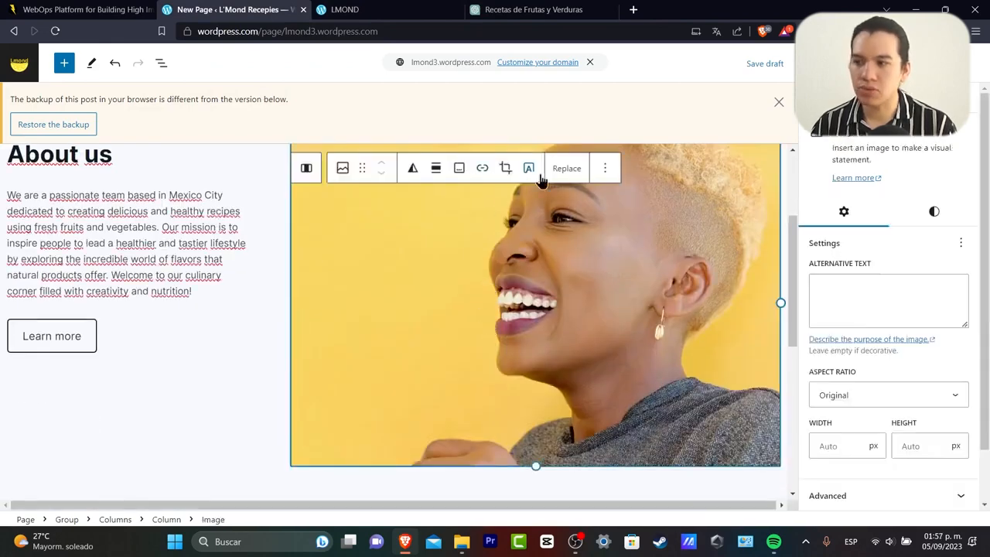
Replace the portrait with a Pexels 'food recepies' photo of a plated dish with wine.
left_click(573, 170)
left_click(617, 218)
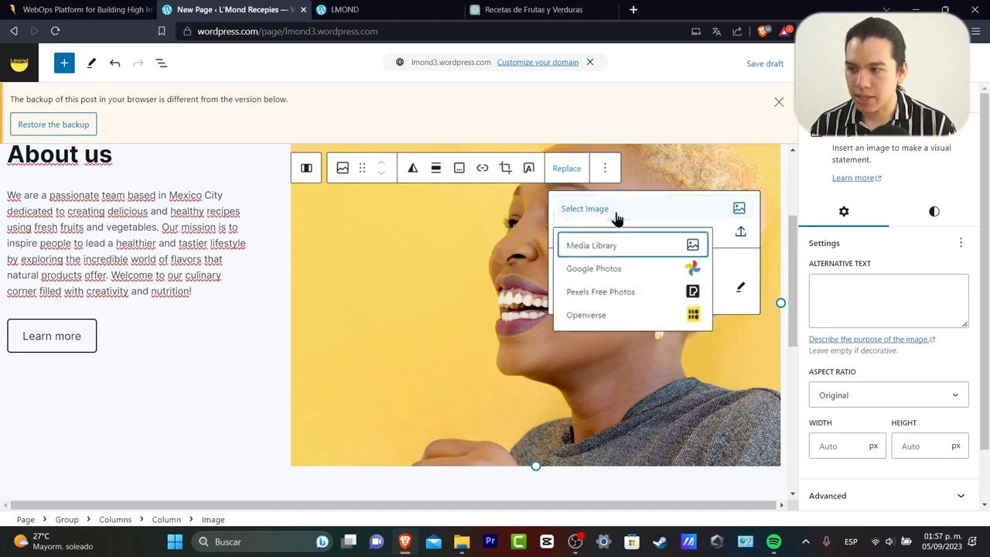
left_click(633, 288)
left_click(438, 175)
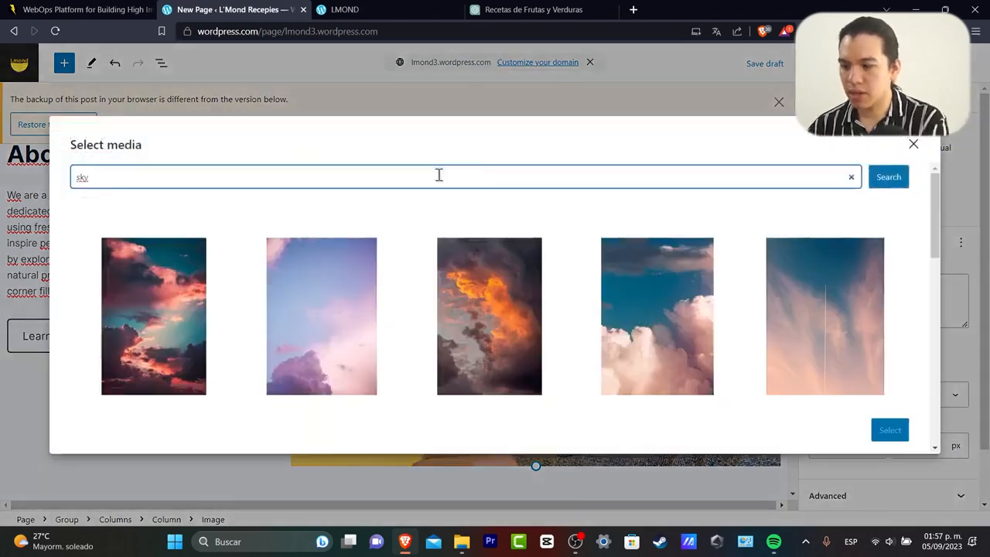
type("food")
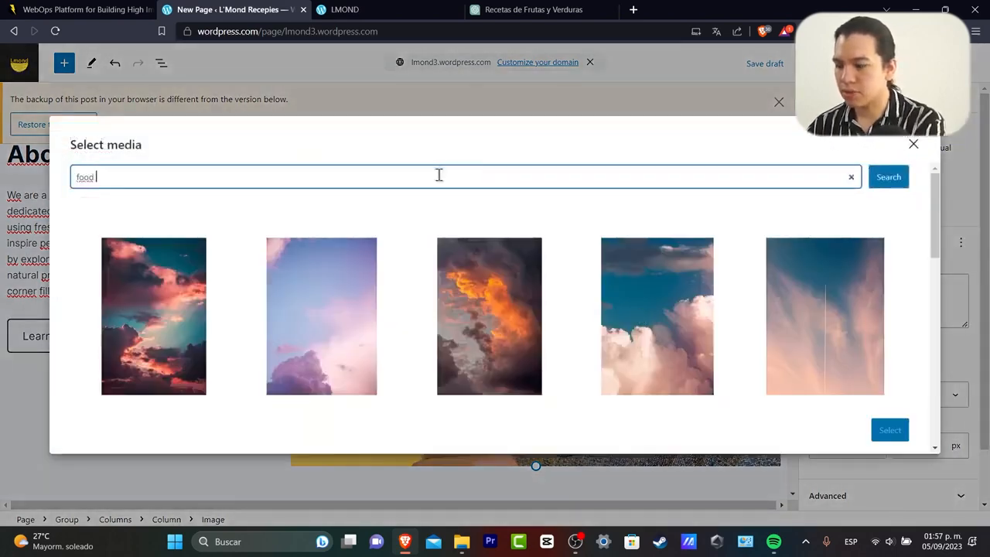
type(" recepies")
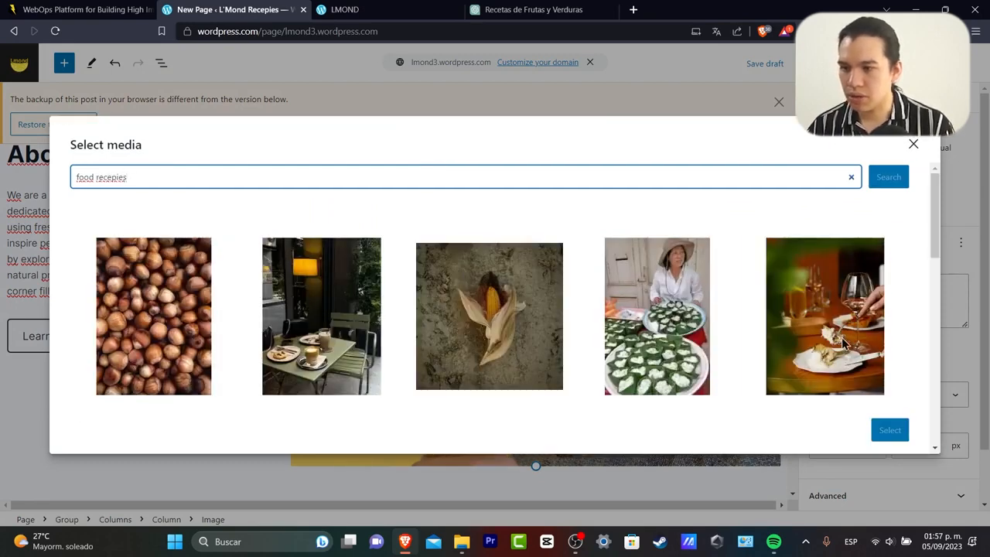
left_click(845, 342)
left_click(891, 431)
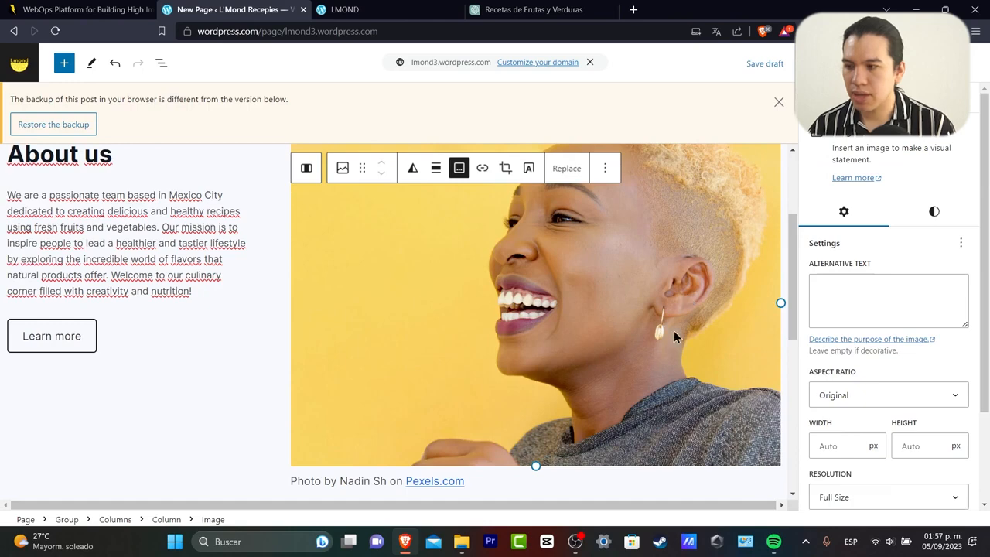
Crop the new food photo and apply the crop.
scroll(670, 342, "down", 4)
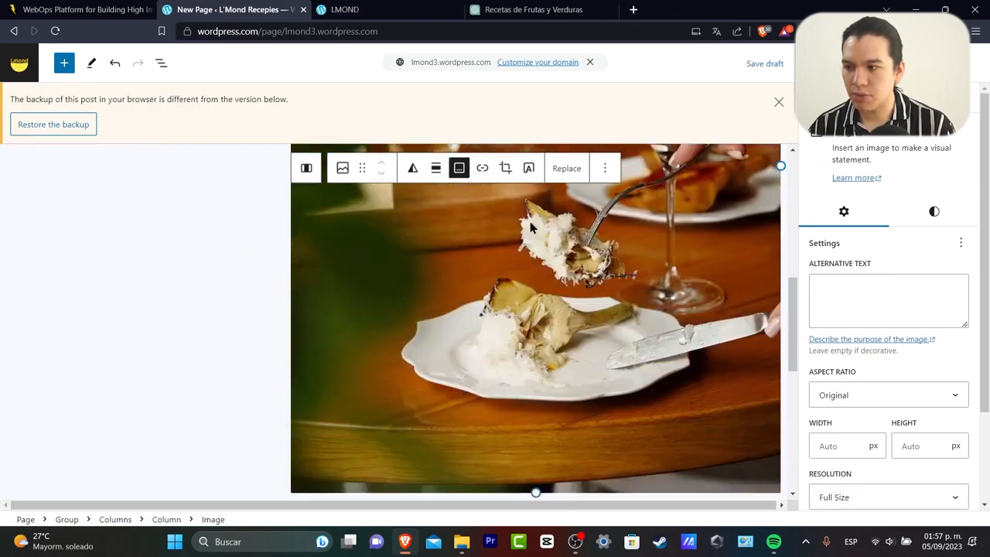
left_click(505, 168)
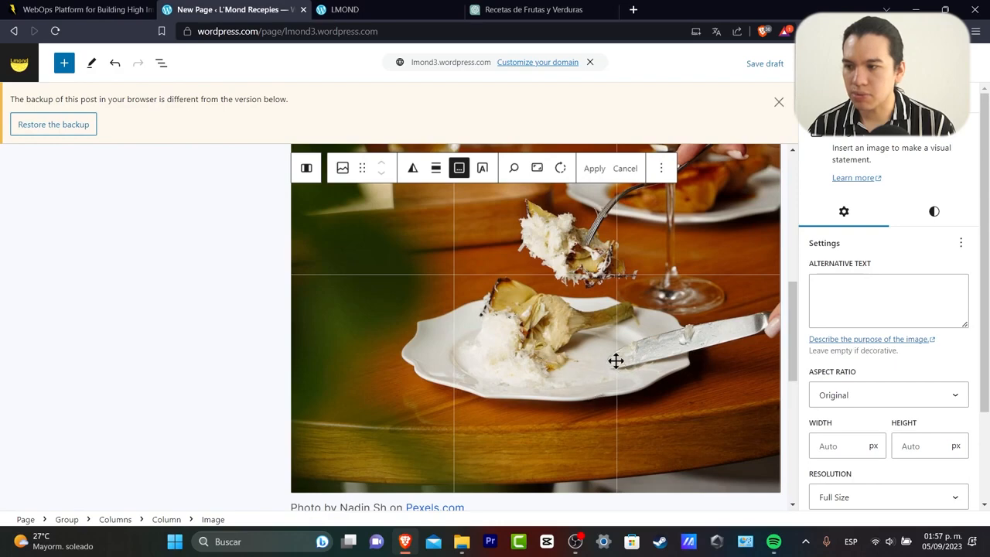
scroll(619, 214, "up", 4)
scroll(625, 255, "down", 4)
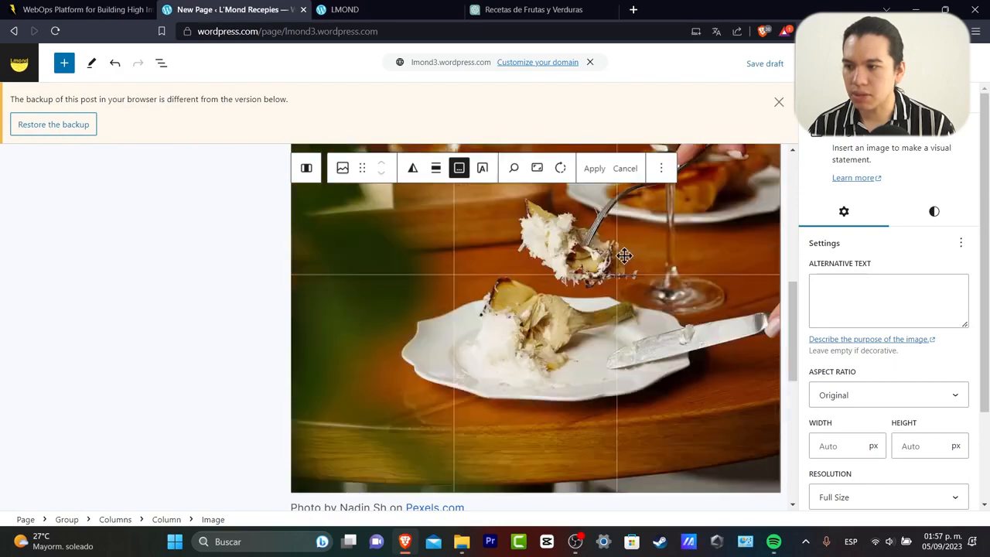
left_click(602, 172)
scroll(202, 331, "up", 5)
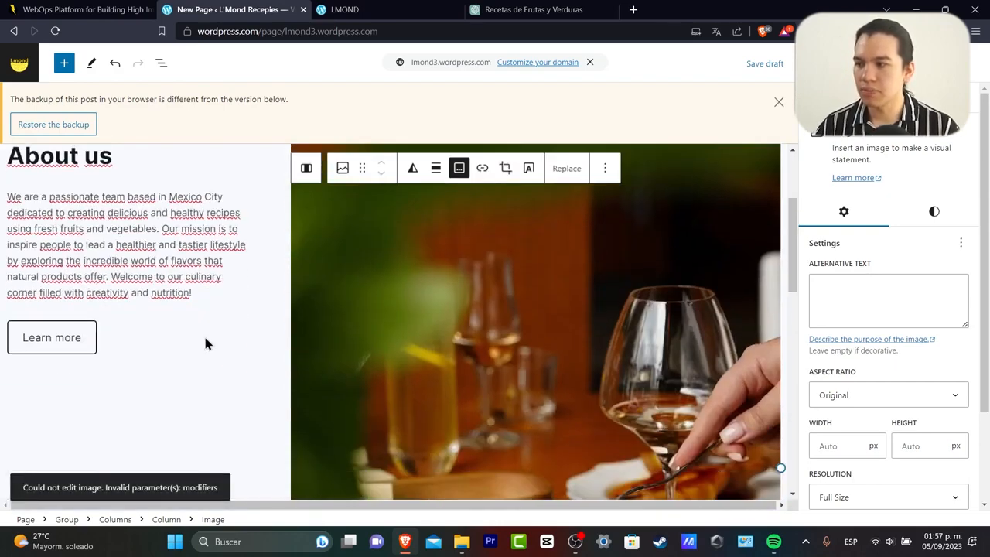
scroll(205, 343, "down", 8)
scroll(433, 360, "up", 2)
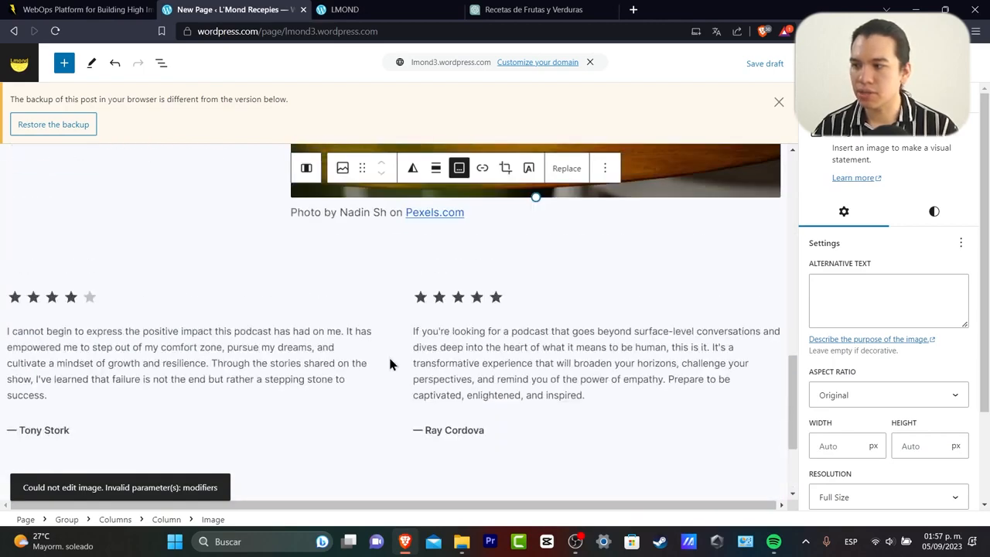
Delete the star rating from the first testimonial column.
left_click(444, 309)
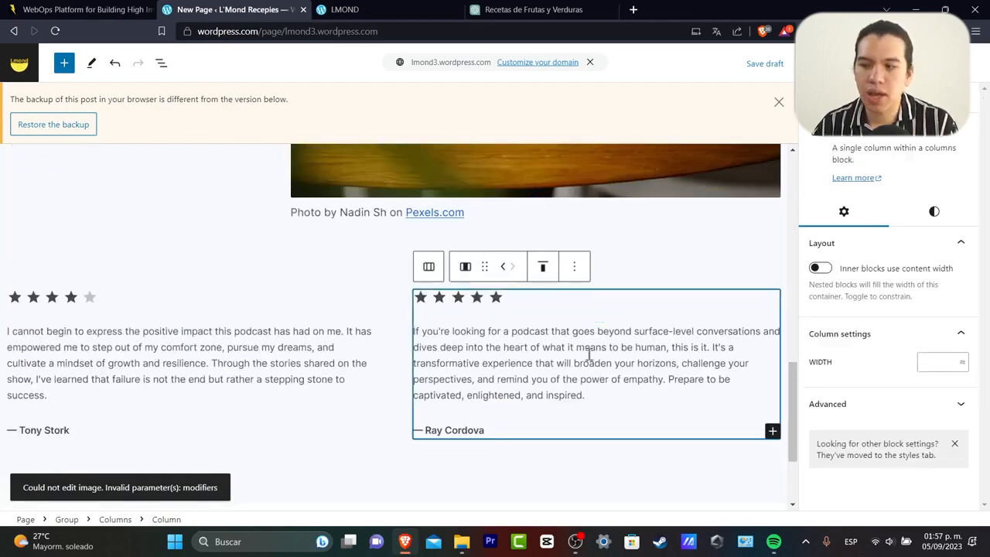
left_click(610, 336)
left_click(589, 328)
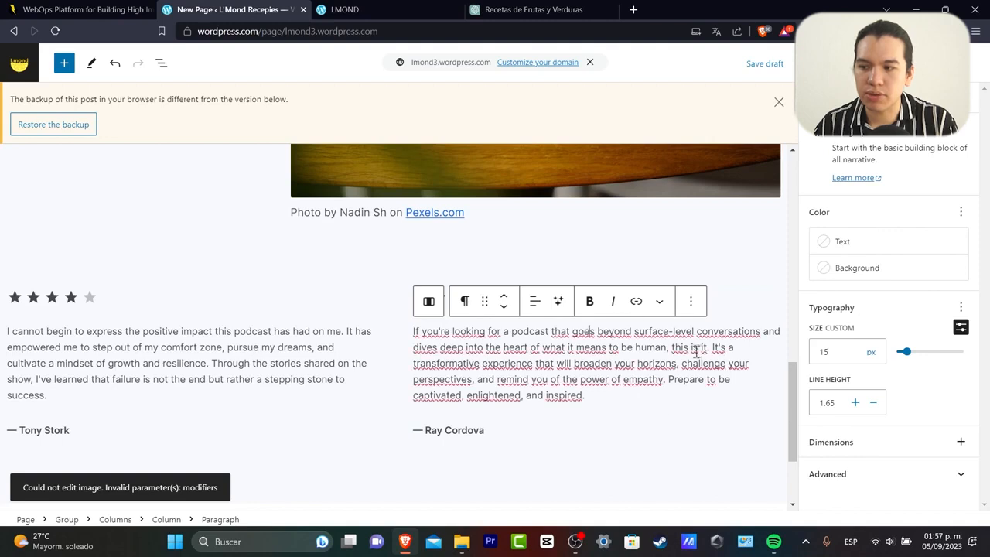
left_click(706, 432)
left_click(590, 298)
left_click(617, 307)
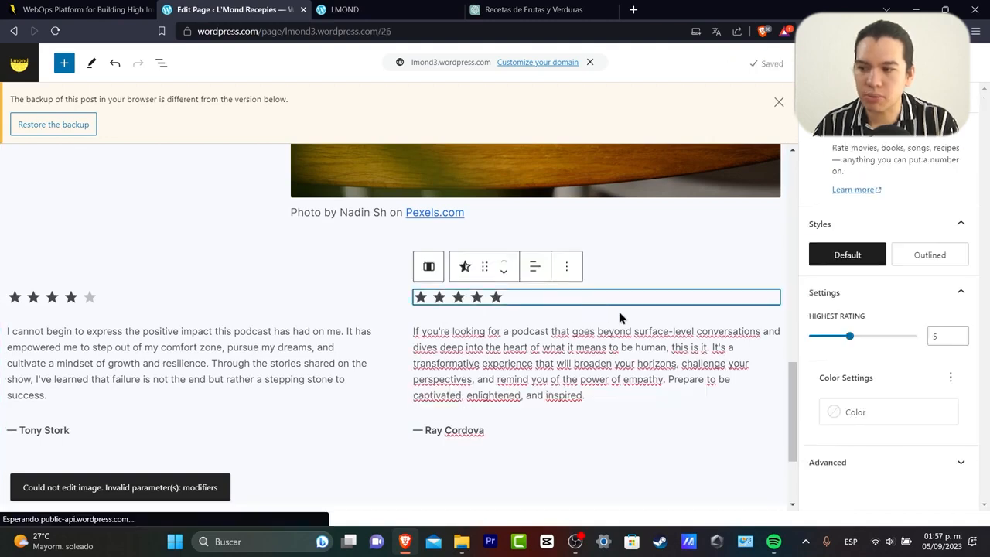
left_click(567, 266)
scroll(610, 493, "down", 2)
left_click(603, 510)
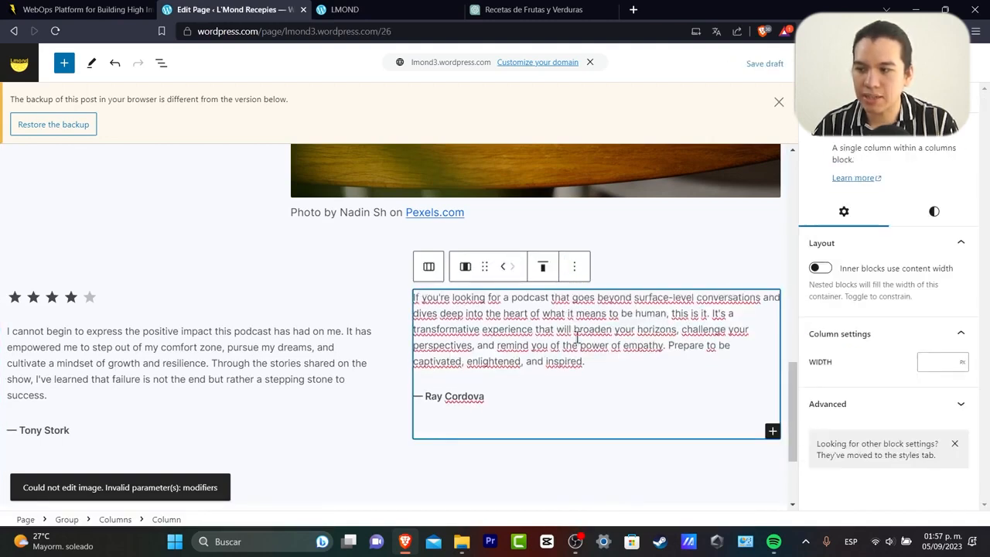
Delete both testimonial columns and publish the About Us page.
left_click(575, 267)
left_click(623, 501)
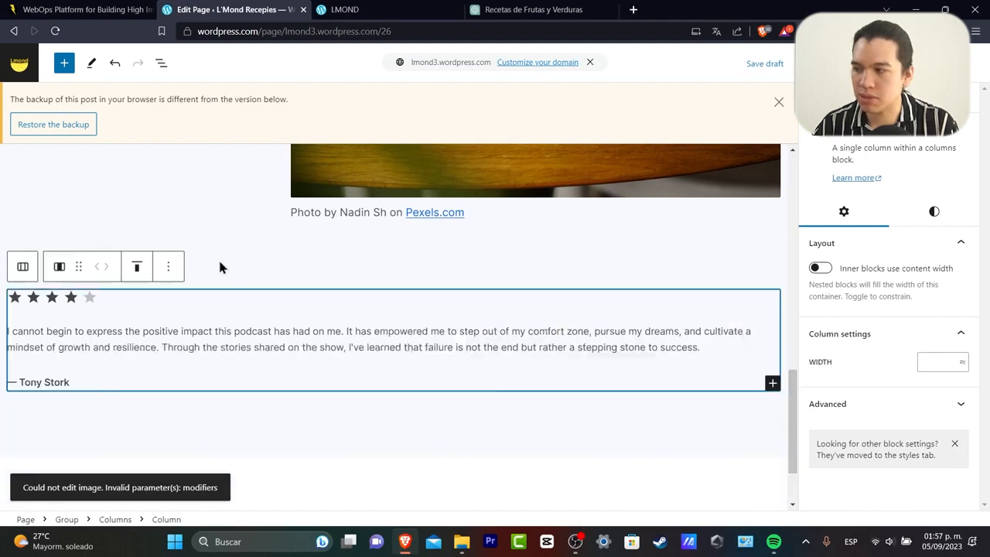
left_click(169, 267)
left_click(230, 480)
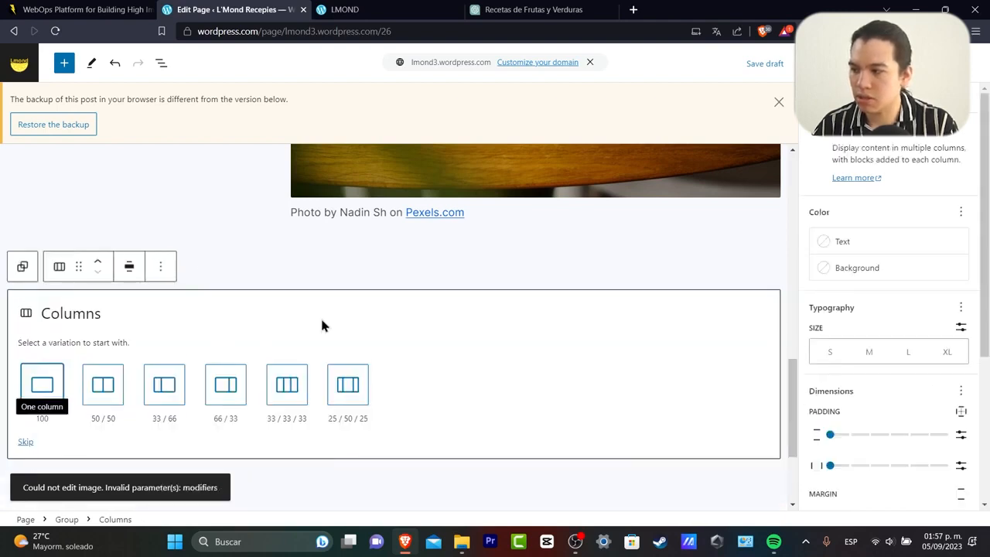
scroll(239, 338, "down", 2)
left_click(387, 340)
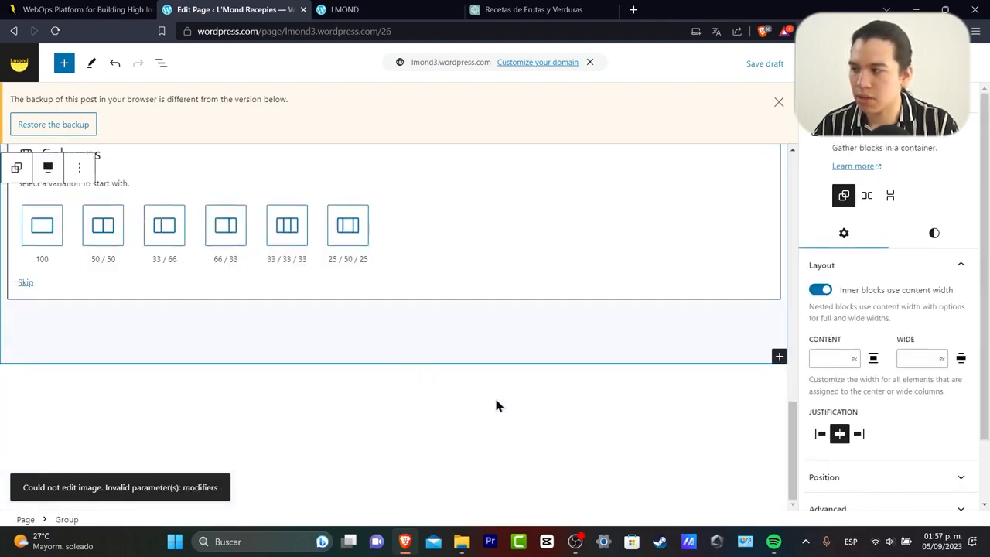
scroll(496, 405, "up", 10)
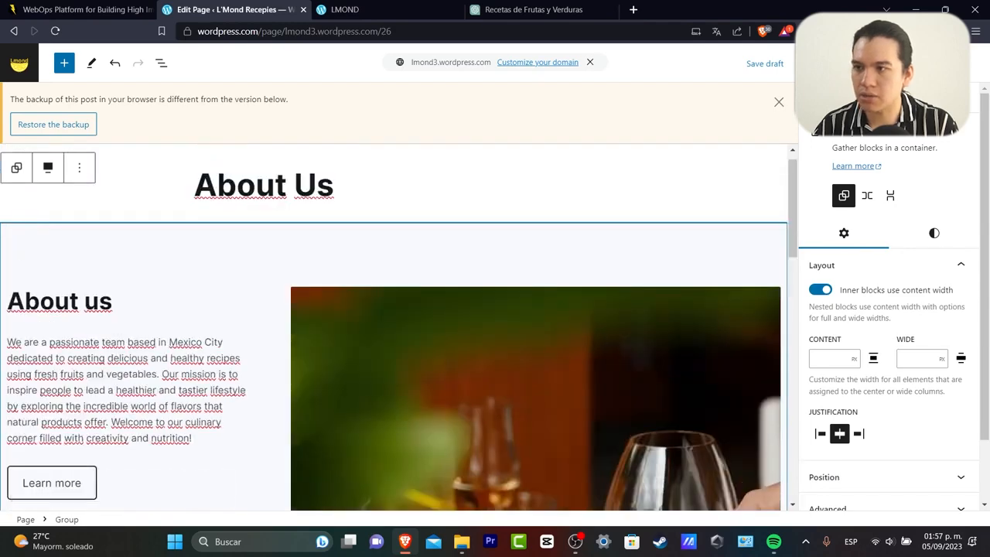
left_click(854, 63)
left_click(854, 63)
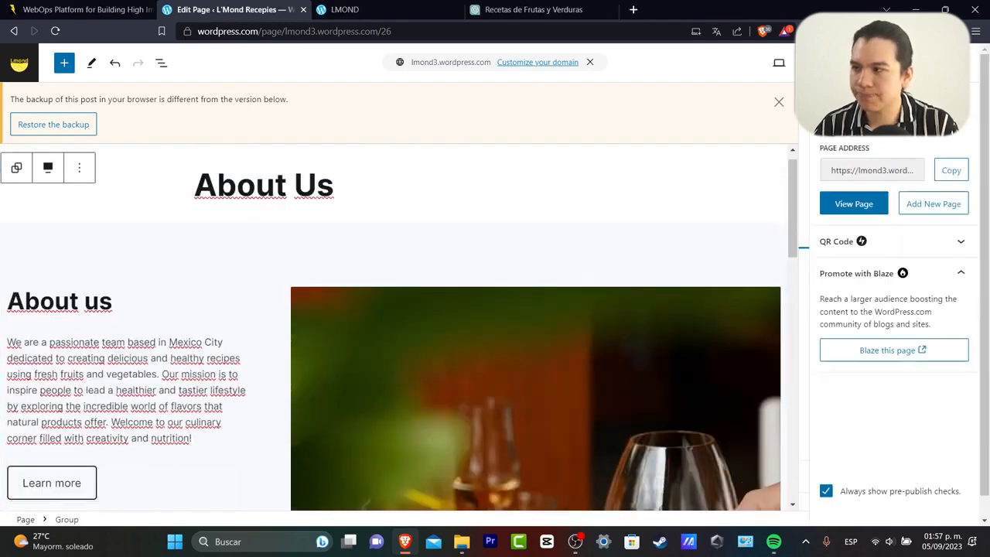
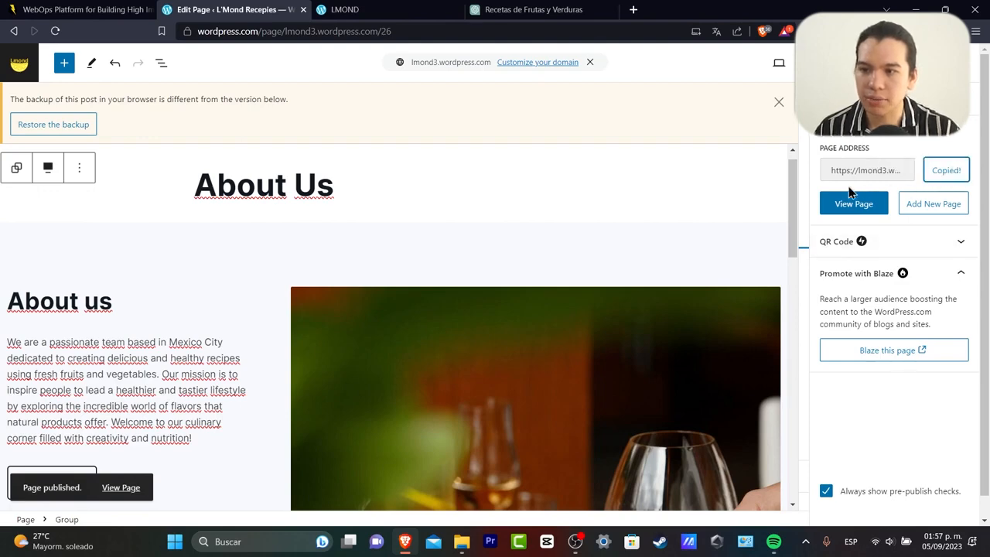
Leave the About Us editor for the Dashboard and open Edit site from Quick links.
left_click(19, 64)
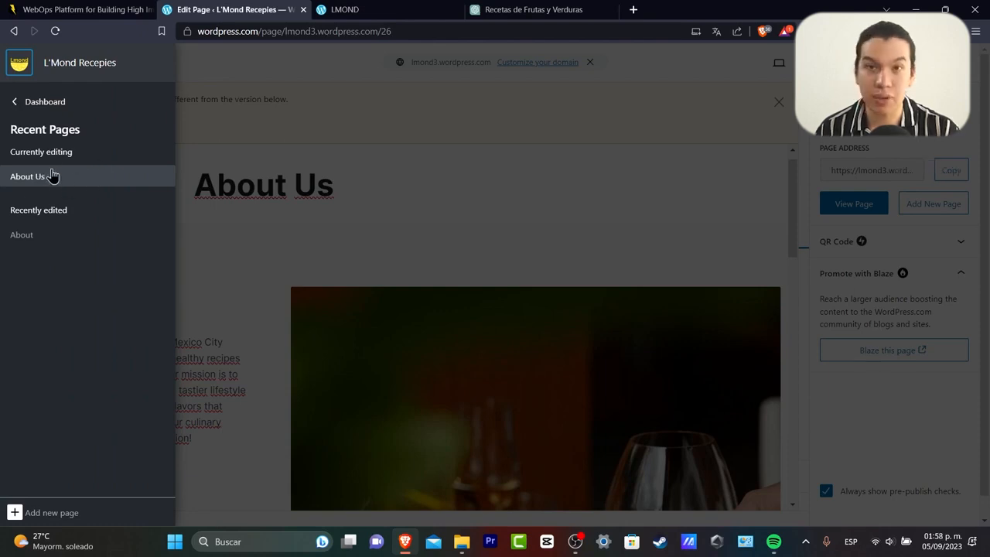
left_click(20, 105)
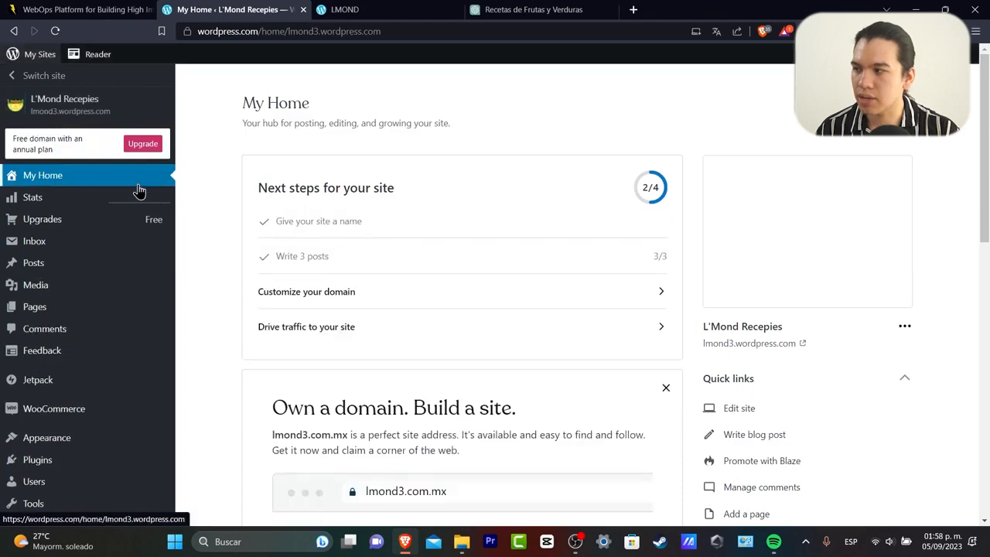
scroll(824, 383, "down", 2)
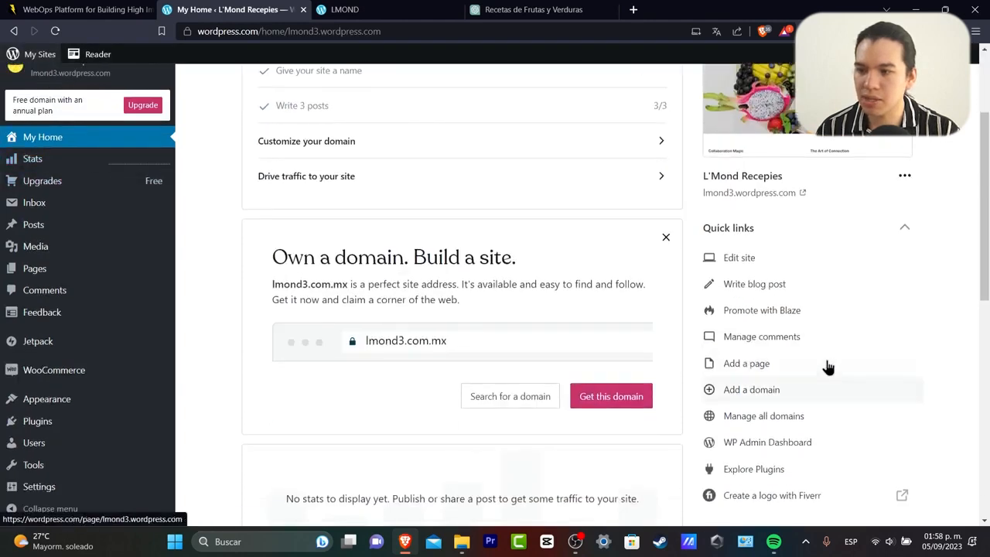
left_click(746, 263)
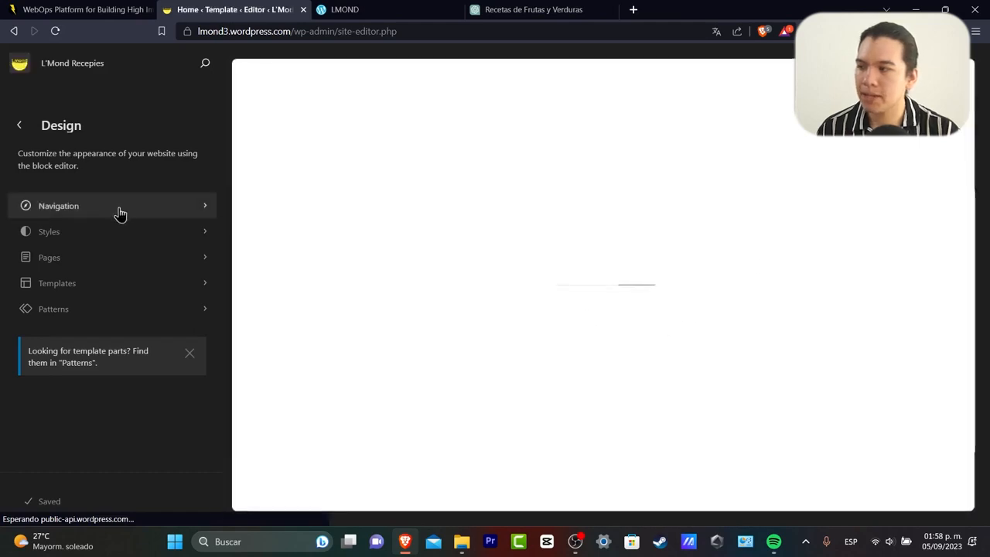
Open the sample About page from Navigation and move it to the trash.
left_click(123, 207)
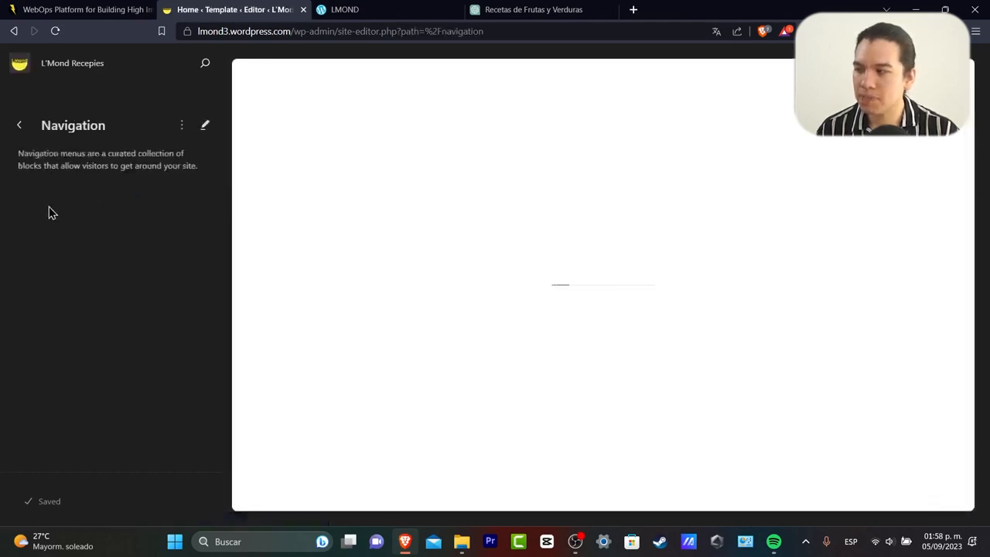
left_click(72, 207)
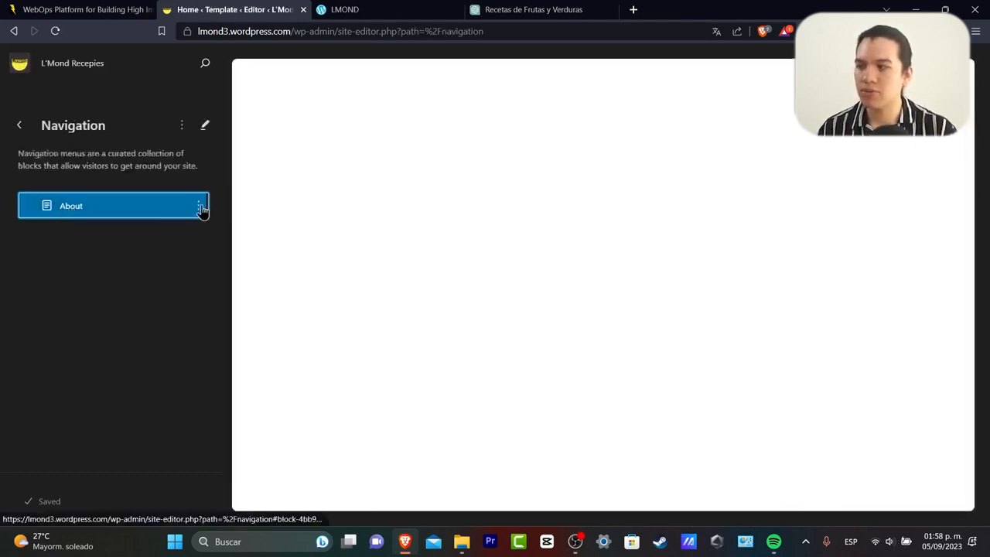
left_click(200, 207)
left_click(223, 285)
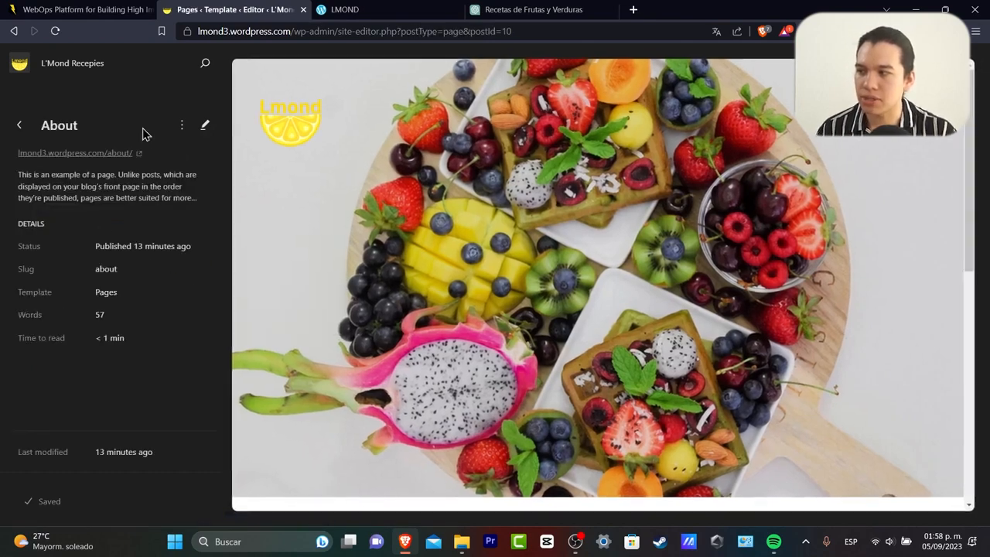
scroll(424, 283, "down", 10)
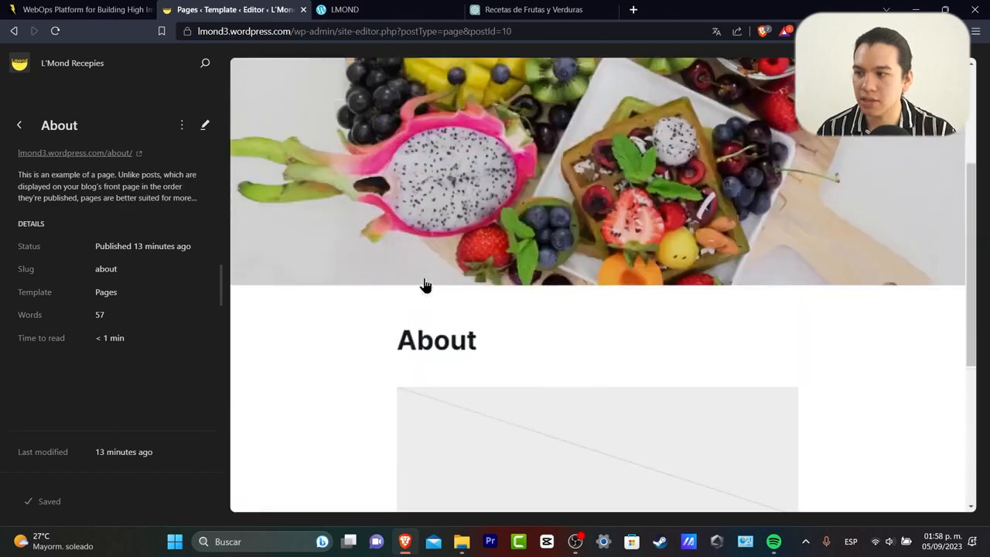
scroll(422, 283, "down", 10)
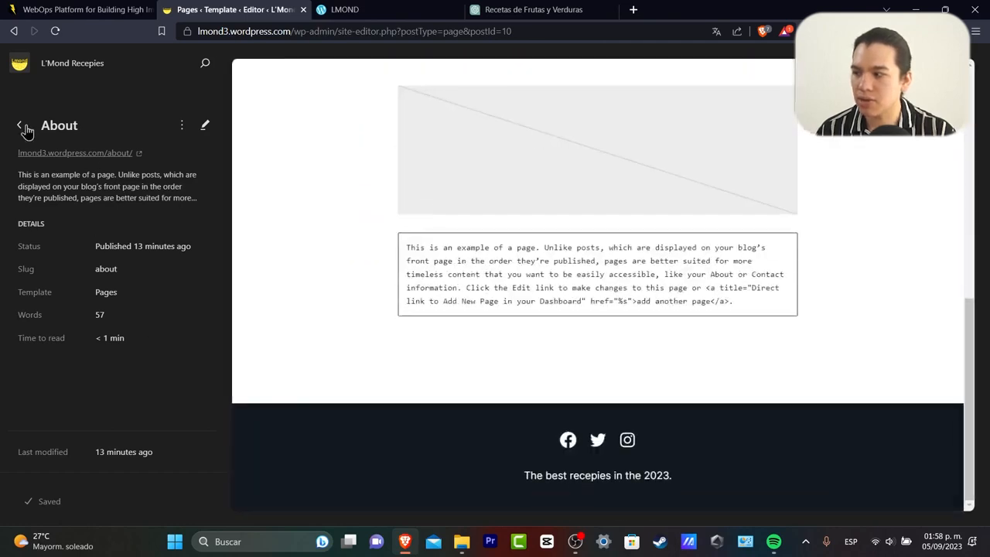
left_click(205, 125)
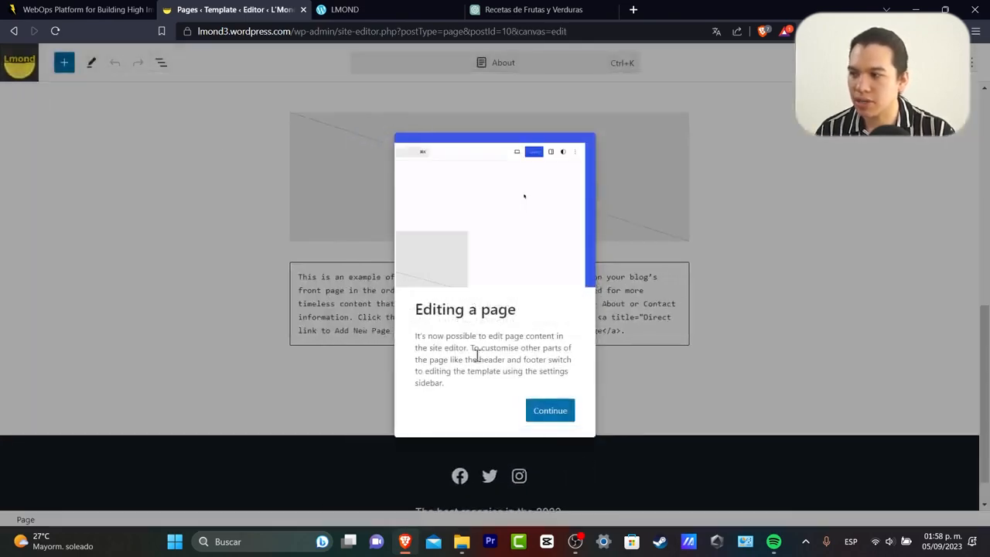
left_click(548, 411)
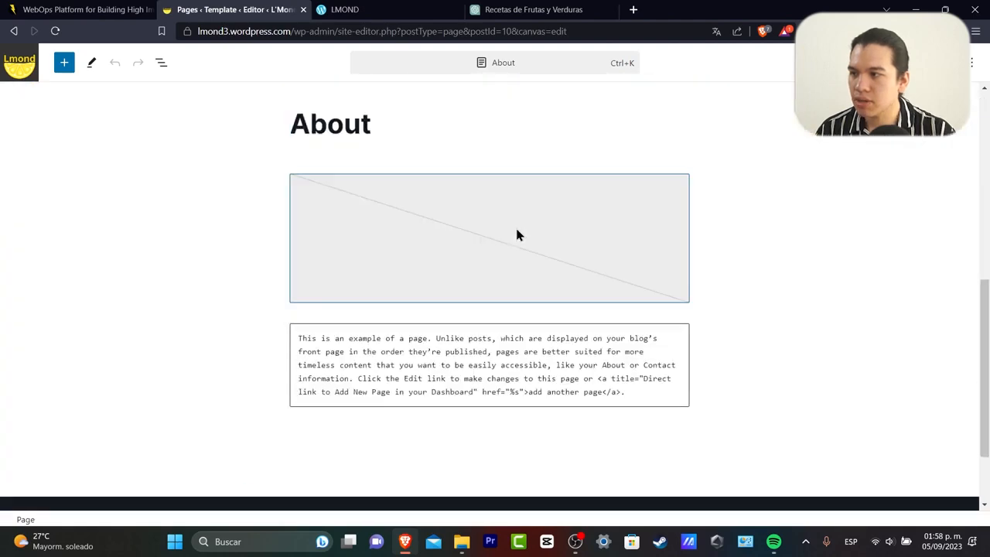
left_click(23, 67)
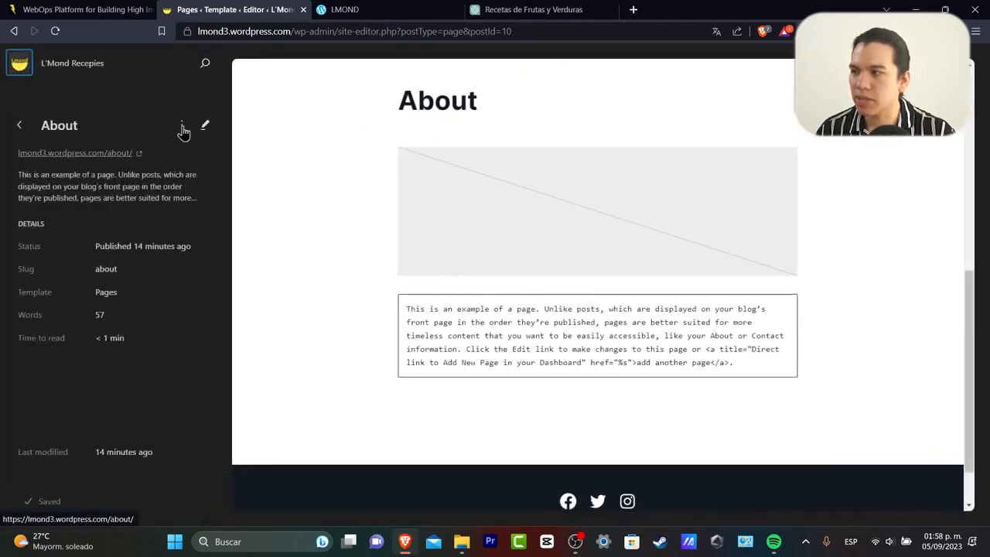
left_click(182, 128)
left_click(221, 167)
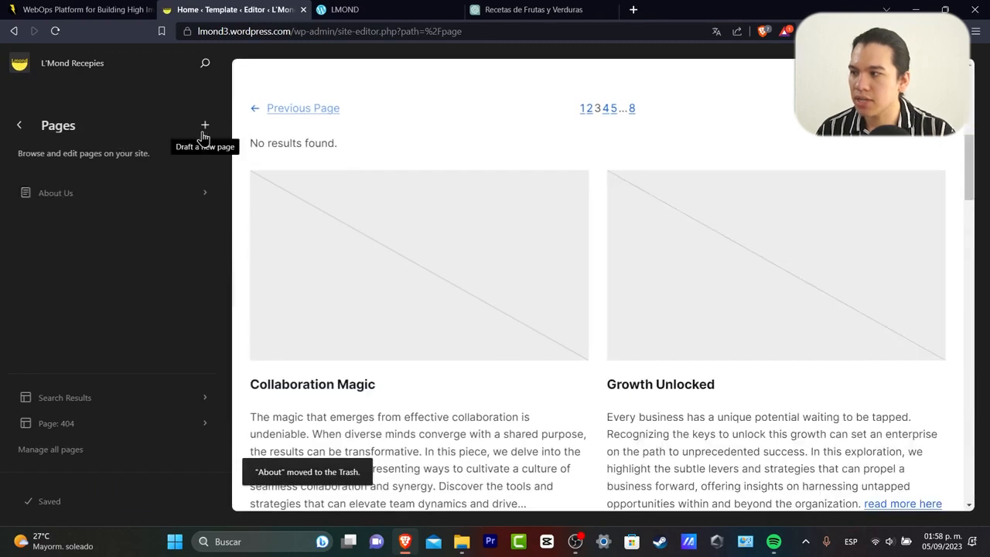
Create a new draft page titled 'About us'.
left_click(204, 127)
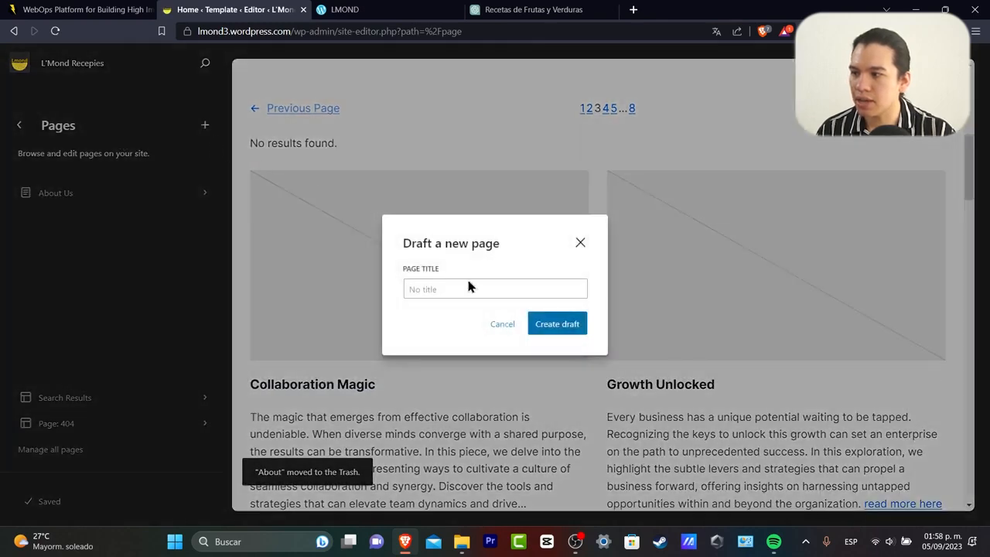
left_click(501, 325)
left_click(204, 194)
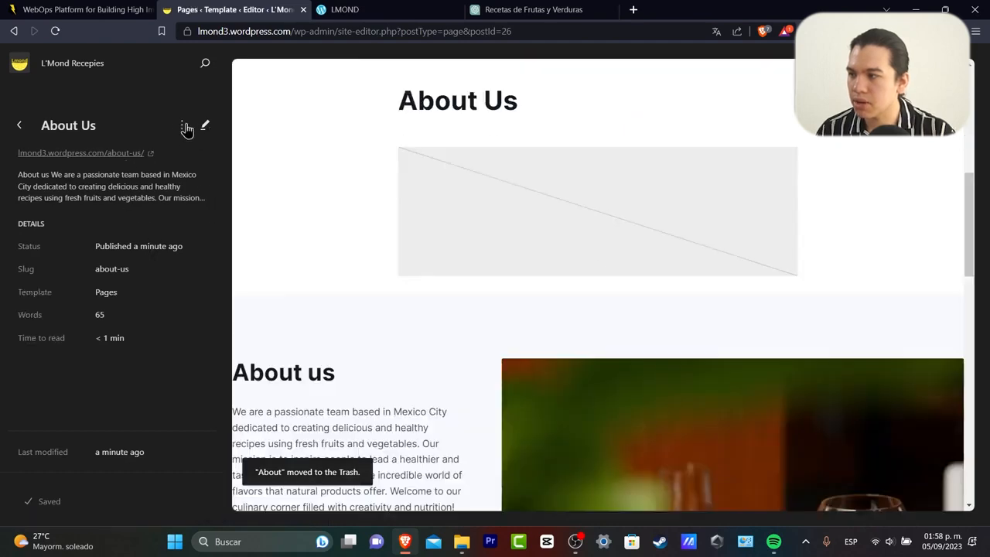
left_click(182, 124)
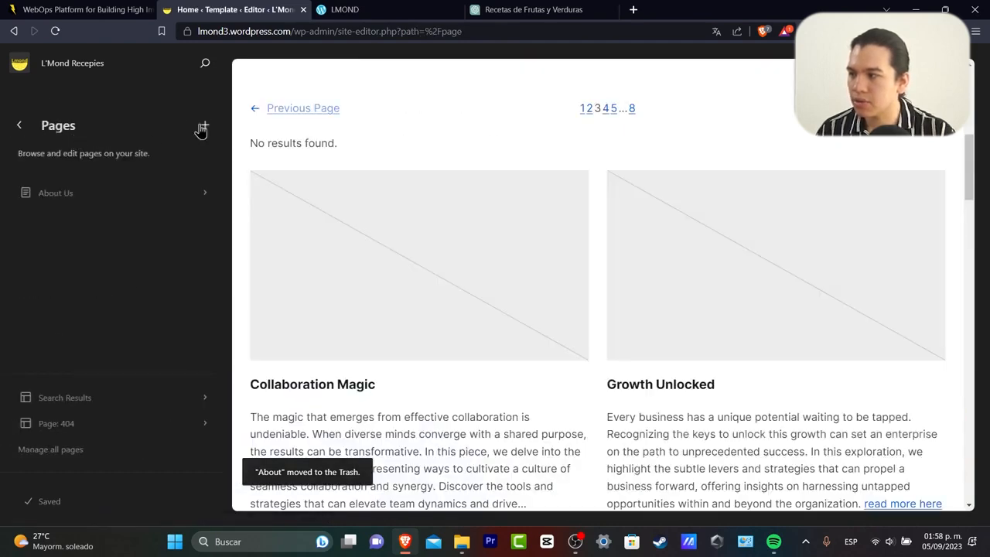
left_click(204, 127)
left_click(455, 285)
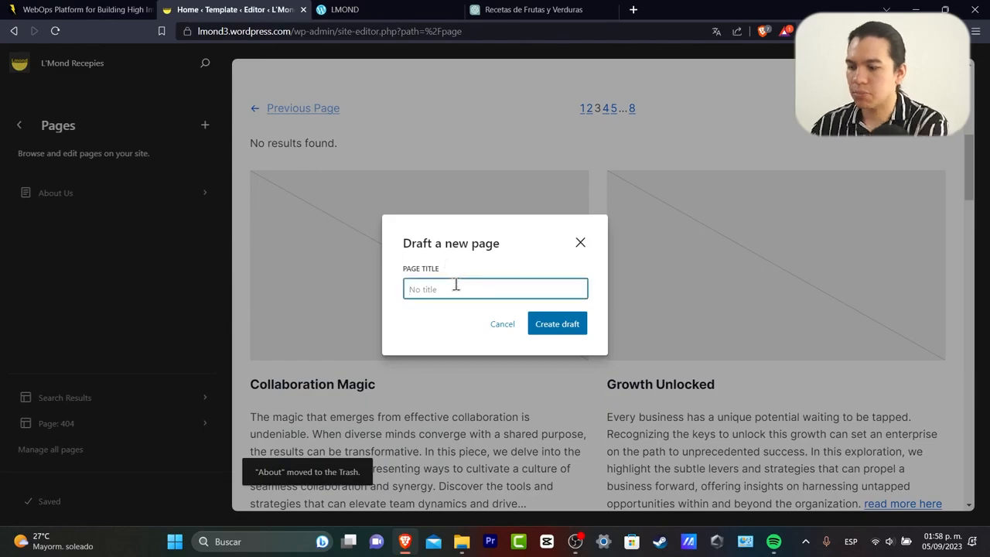
key("Return")
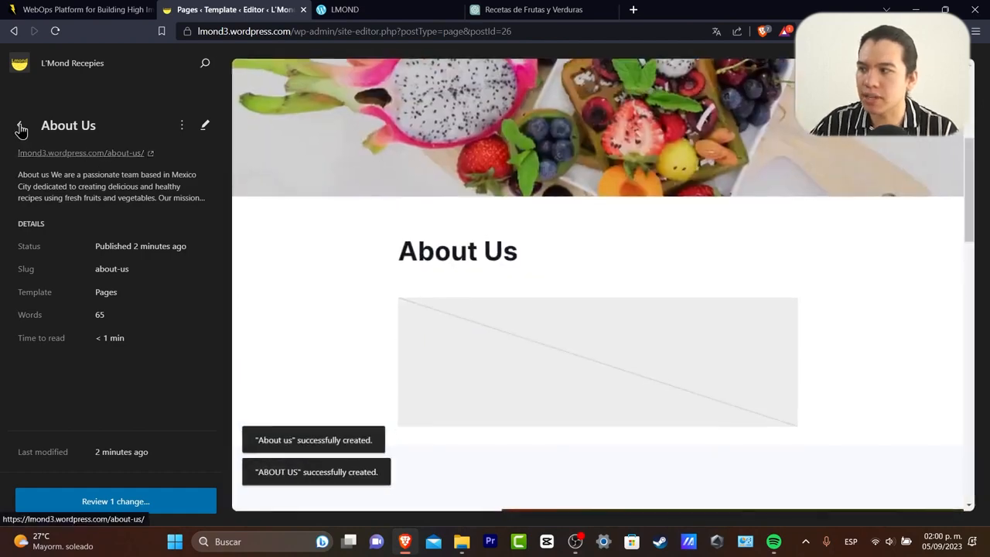
scroll(349, 270, "down", 6)
scroll(451, 273, "down", 3)
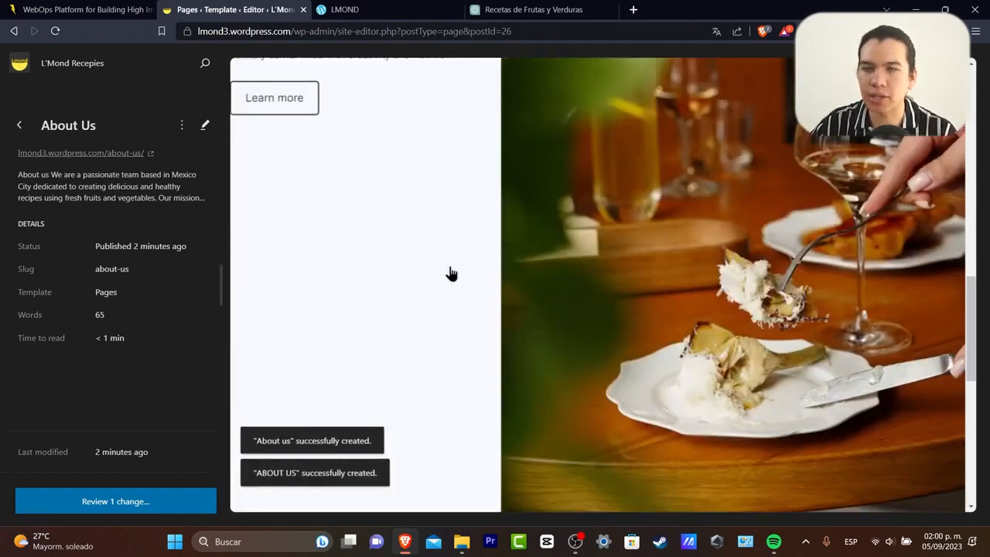
scroll(464, 287, "down", 5)
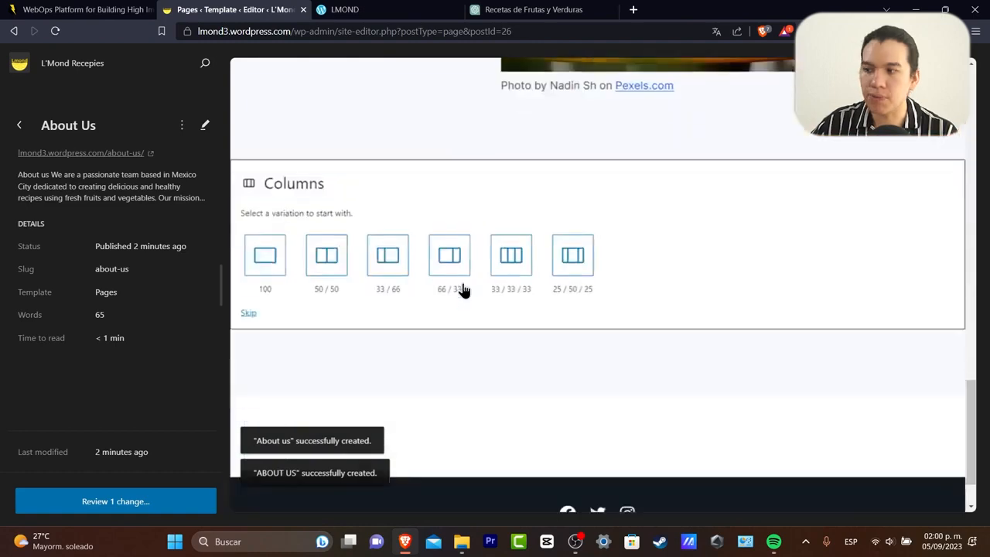
scroll(464, 287, "up", 15)
Return to the design overview and open the Home template from Navigation for editing.
left_click(19, 124)
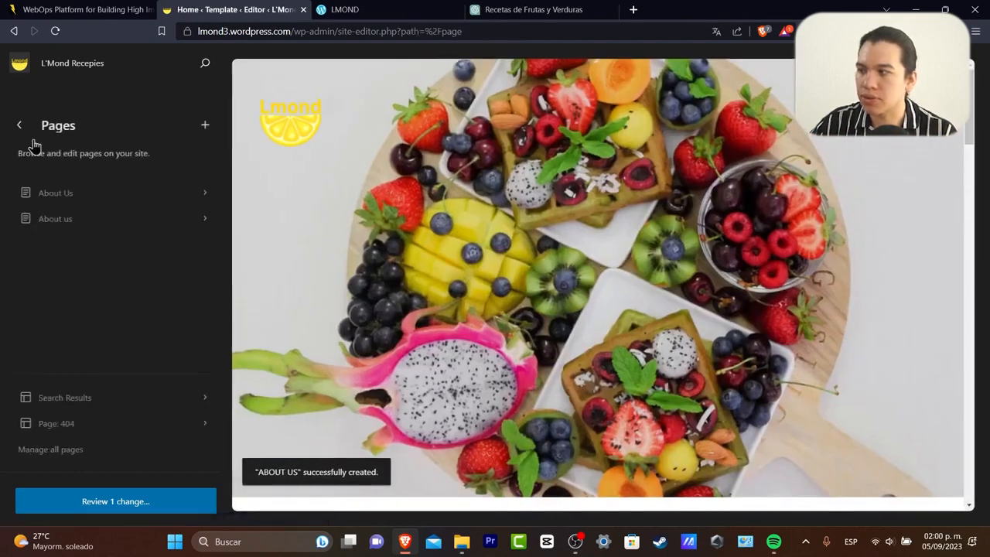
left_click(28, 133)
left_click(18, 129)
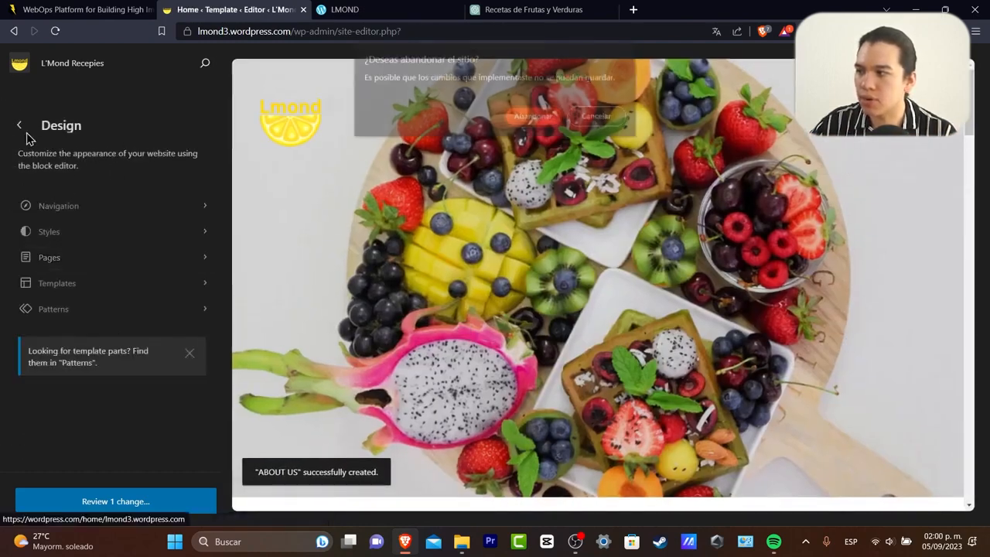
left_click(619, 120)
left_click(111, 205)
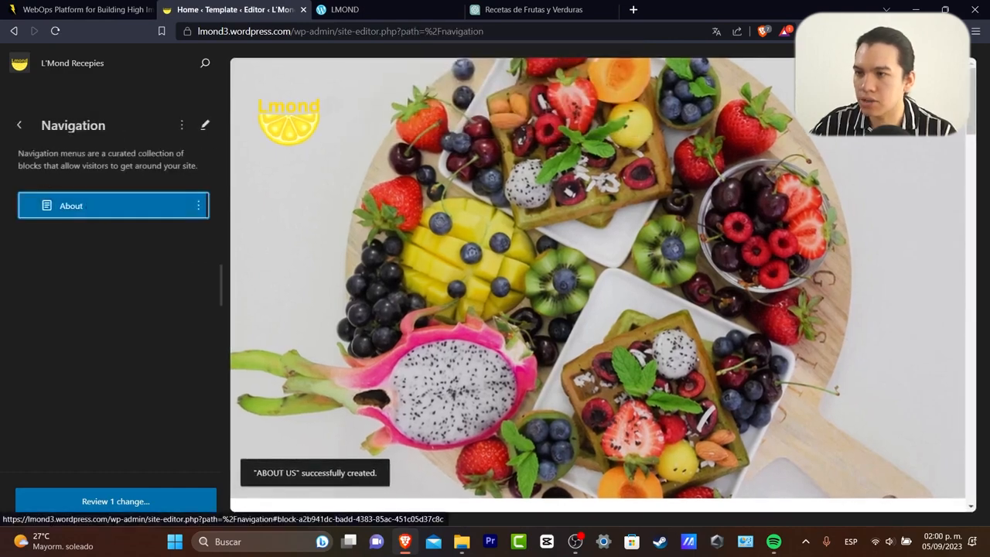
scroll(661, 334, "down", 15)
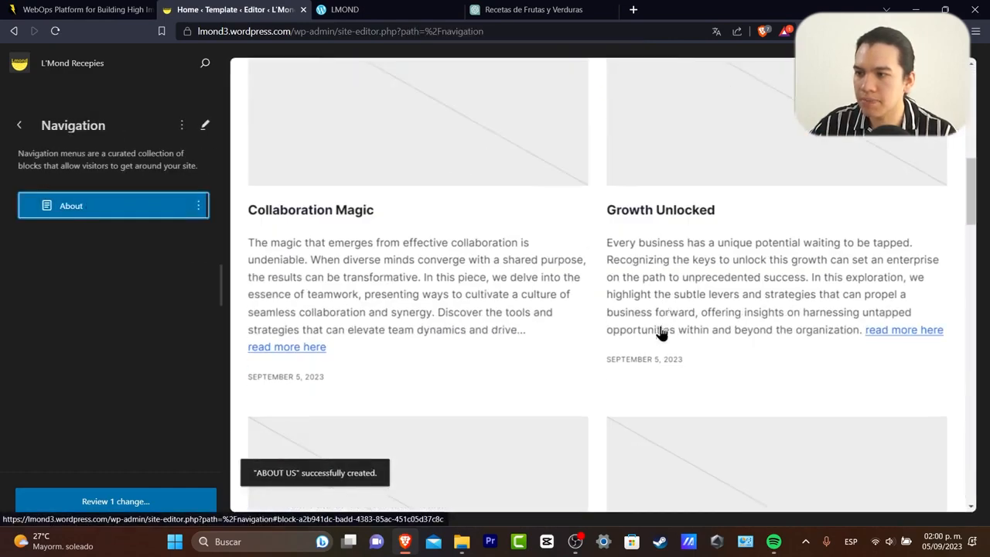
scroll(658, 330, "down", 5)
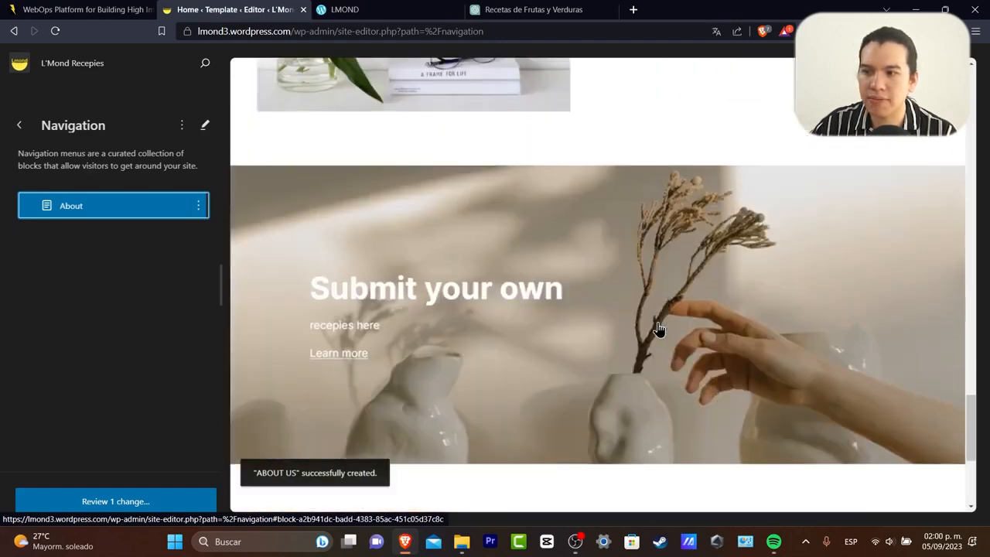
scroll(659, 330, "up", 3)
left_click(675, 346)
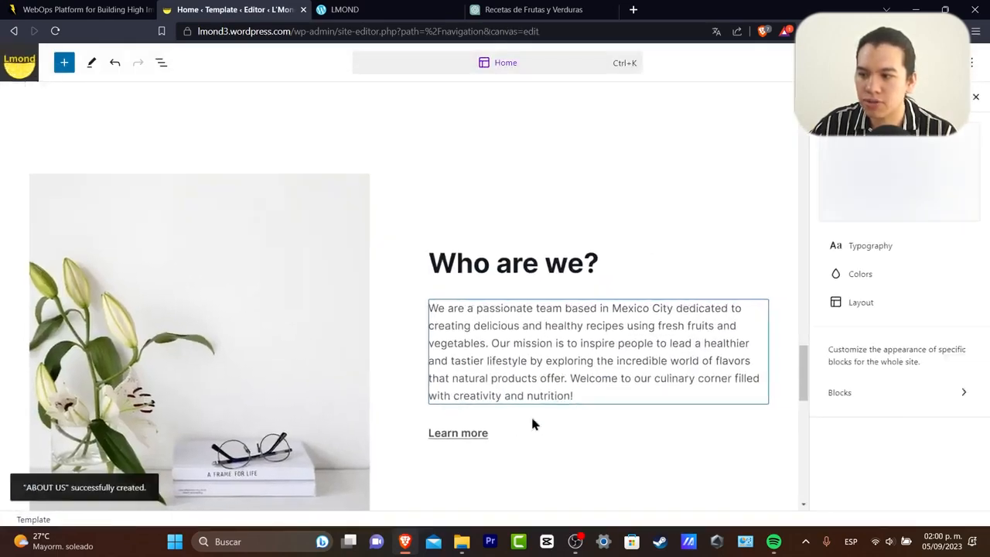
Point the Home template's 'Learn more' link to the pasted About us page address.
left_click(480, 432)
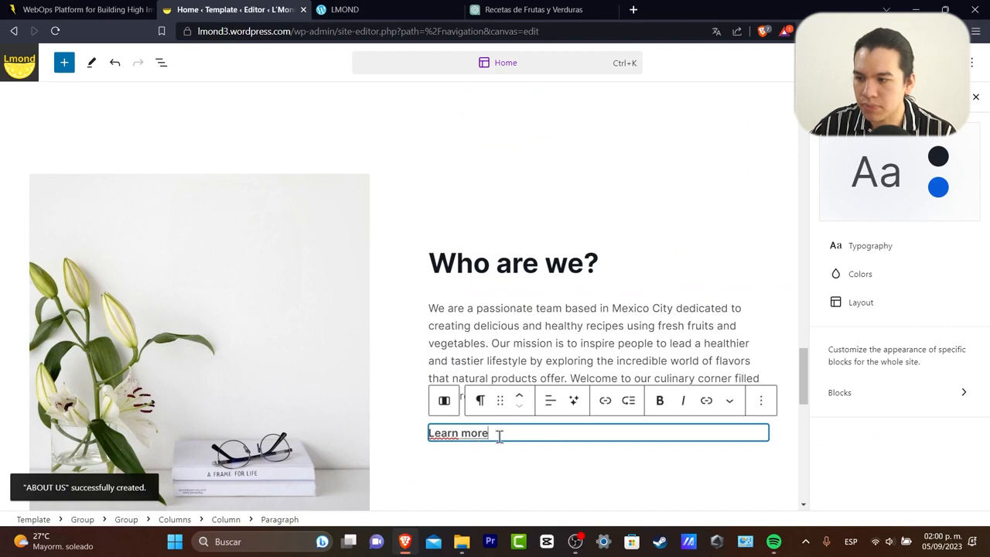
left_click_drag(499, 435, 433, 436)
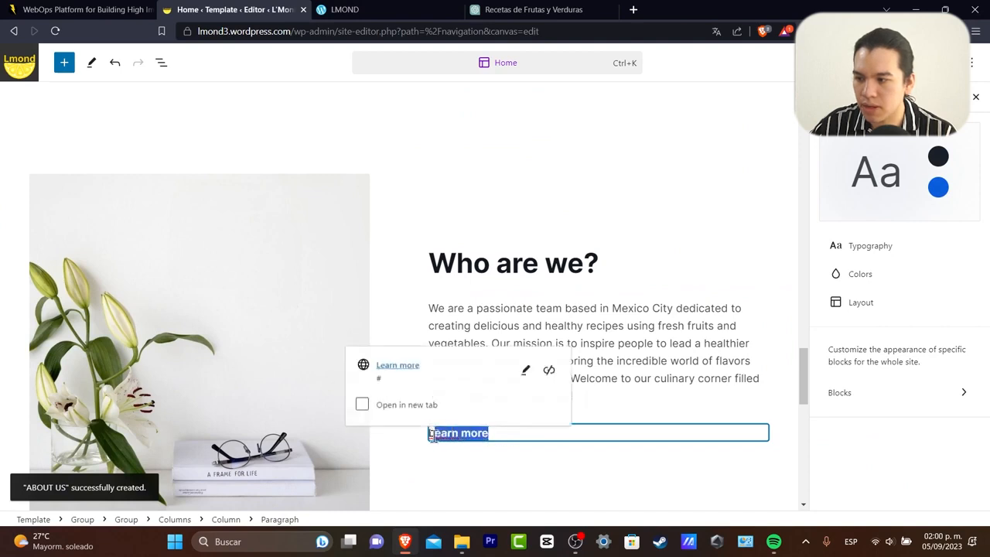
left_click(525, 370)
left_click(438, 345)
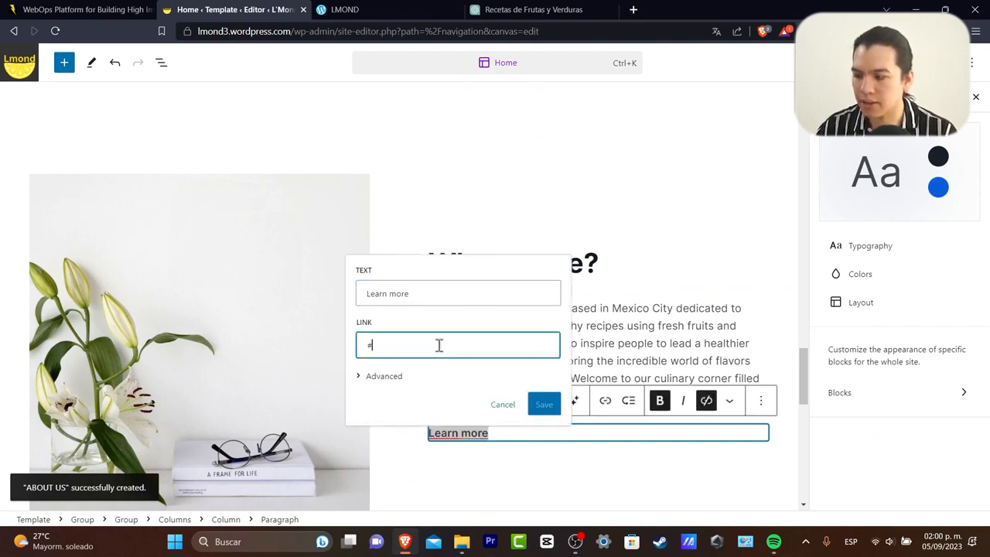
type("https://lmond3.wordpress.com/about-us/")
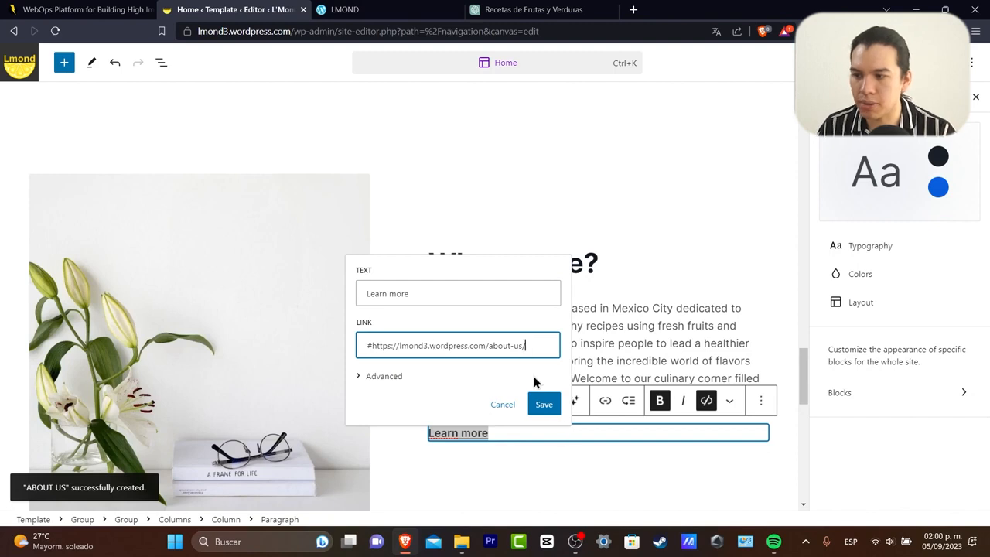
left_click(543, 405)
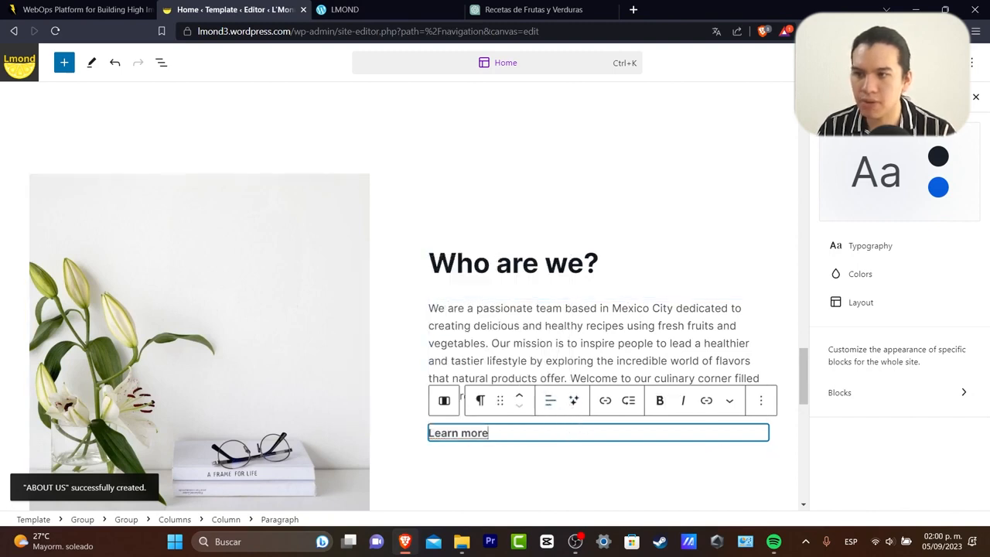
Save the About Us and Home template changes and exit the editing canvas.
left_click(887, 63)
left_click(862, 63)
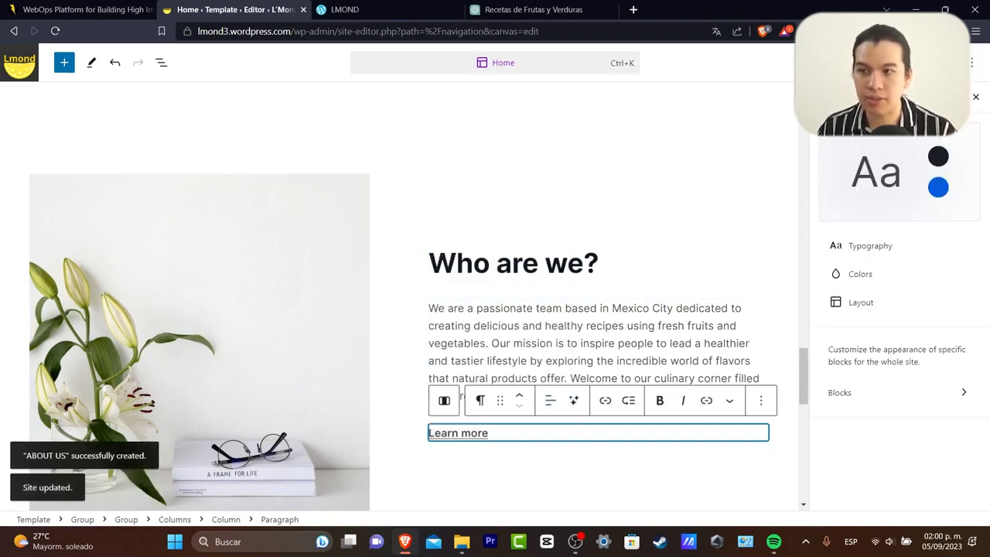
left_click(971, 62)
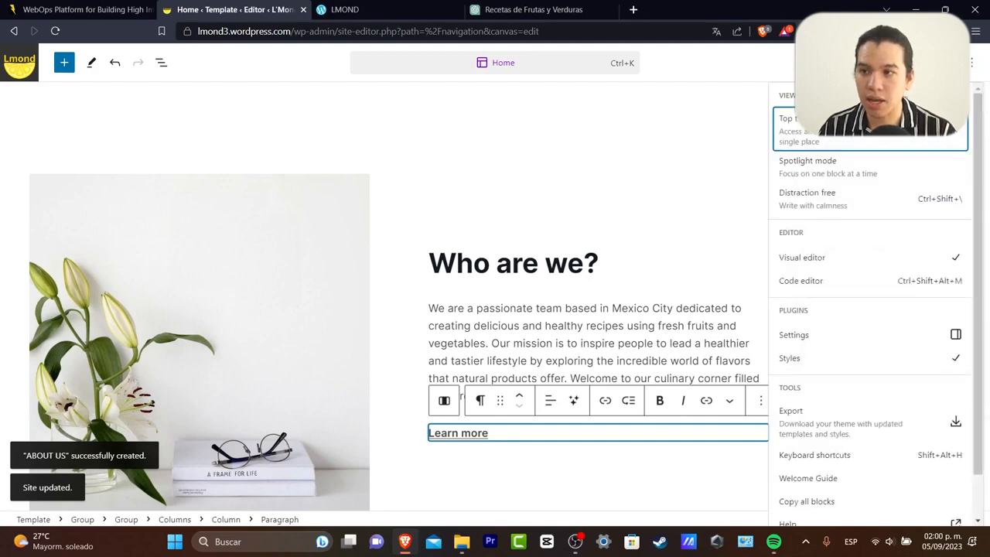
left_click(23, 65)
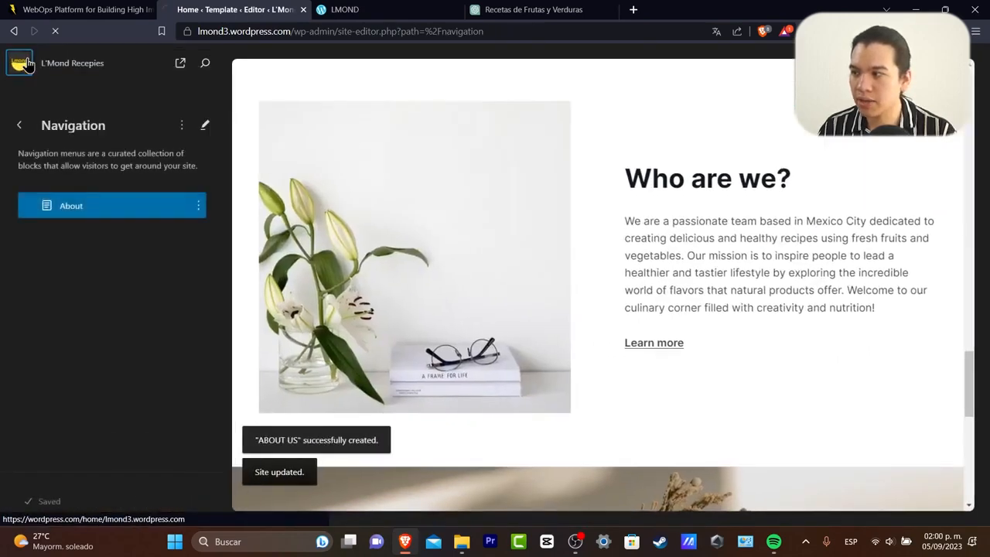
Open the live L'Mond Recepies site from My Home and scroll to 'Who are we?'.
left_click(29, 66)
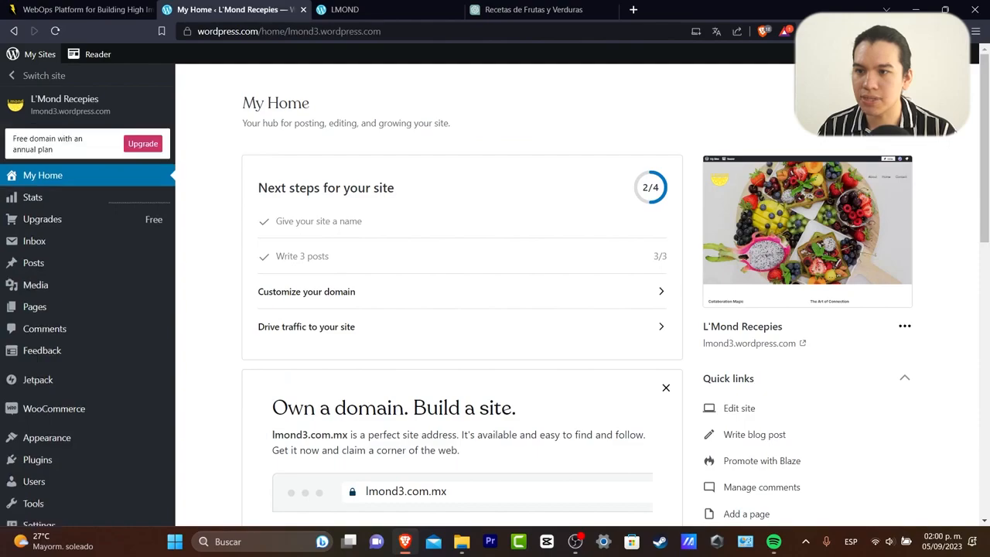
left_click(883, 163)
scroll(796, 287, "down", 3)
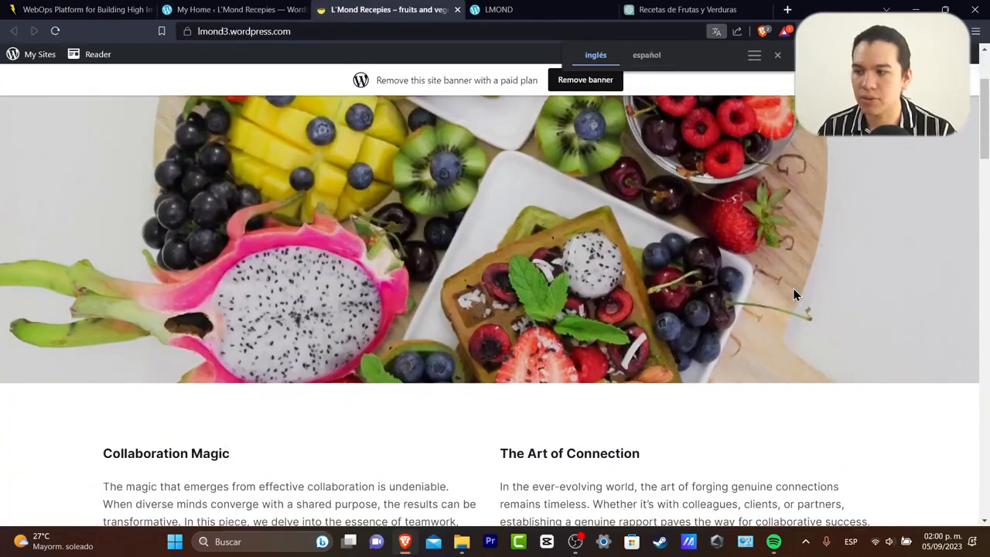
scroll(793, 290, "down", 1)
scroll(792, 294, "down", 2)
scroll(792, 294, "up", 6)
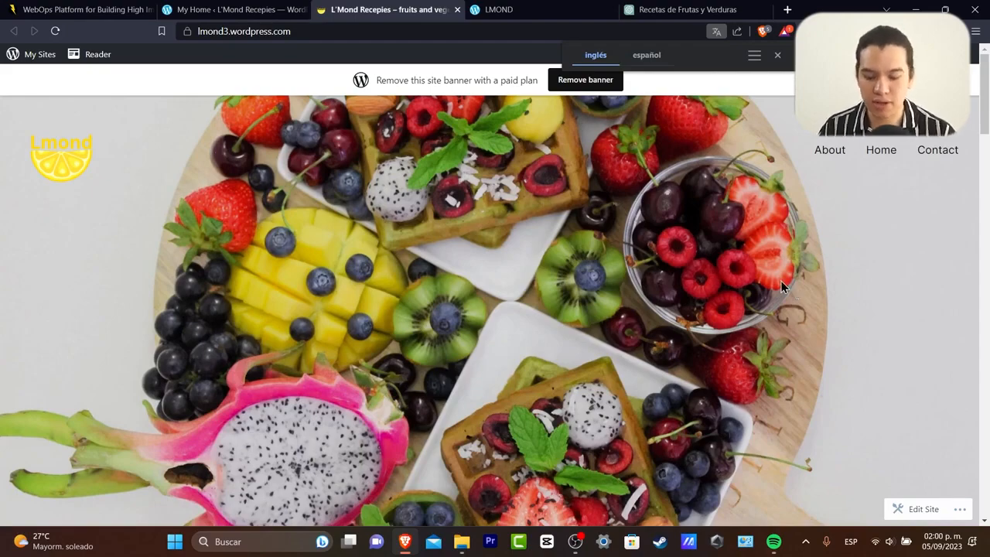
scroll(781, 286, "down", 10)
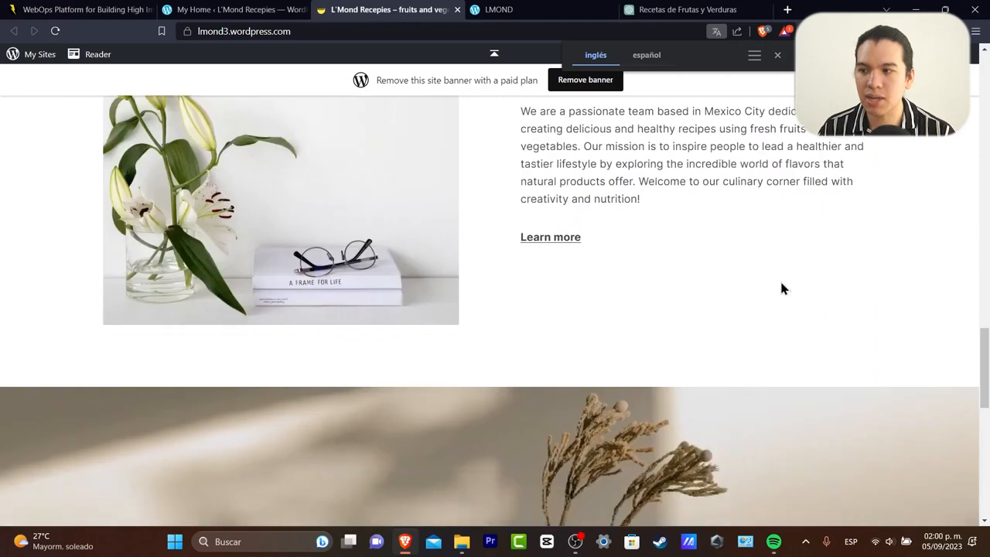
Follow Learn more to the About Us page, review it, and return to My Home.
left_click(549, 239)
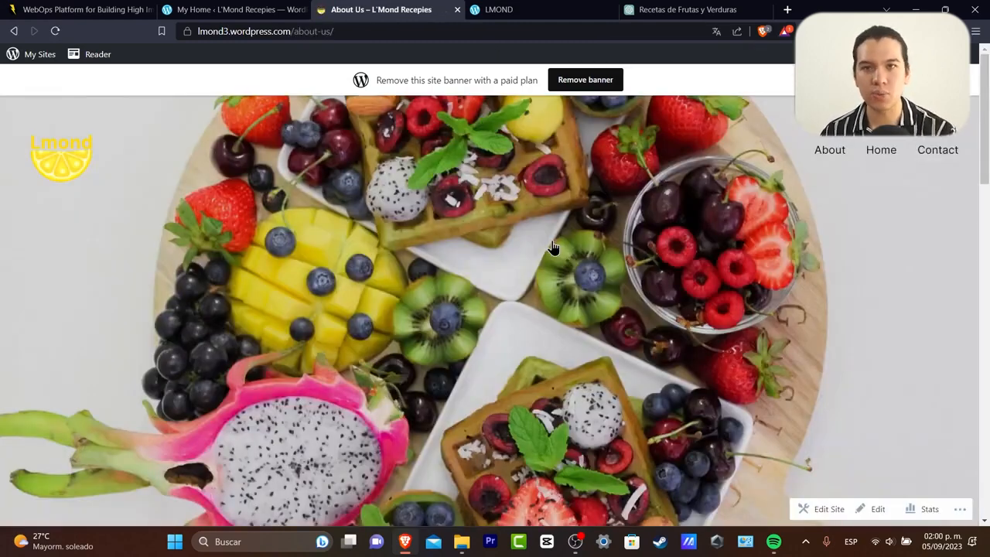
scroll(580, 252, "down", 8)
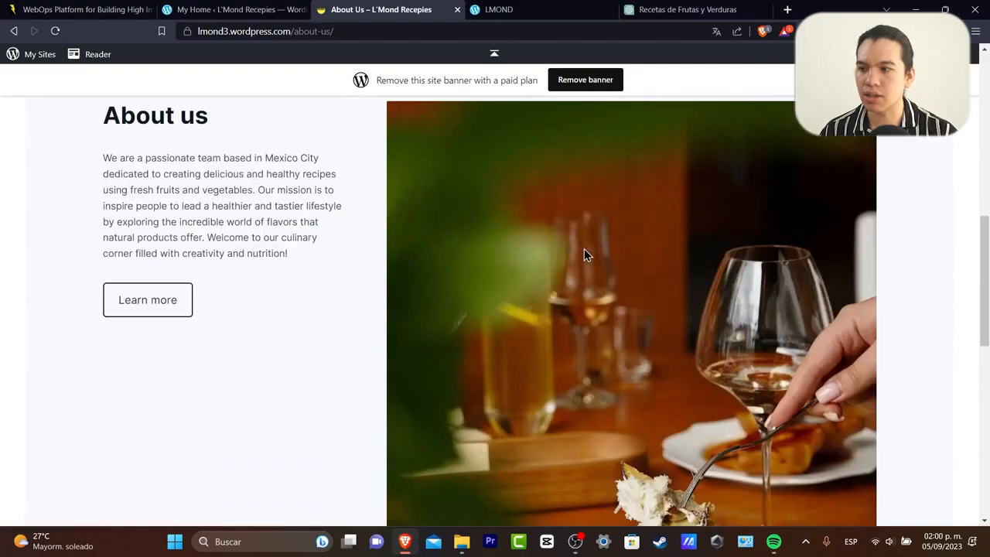
scroll(585, 254, "up", 4)
scroll(584, 253, "down", 12)
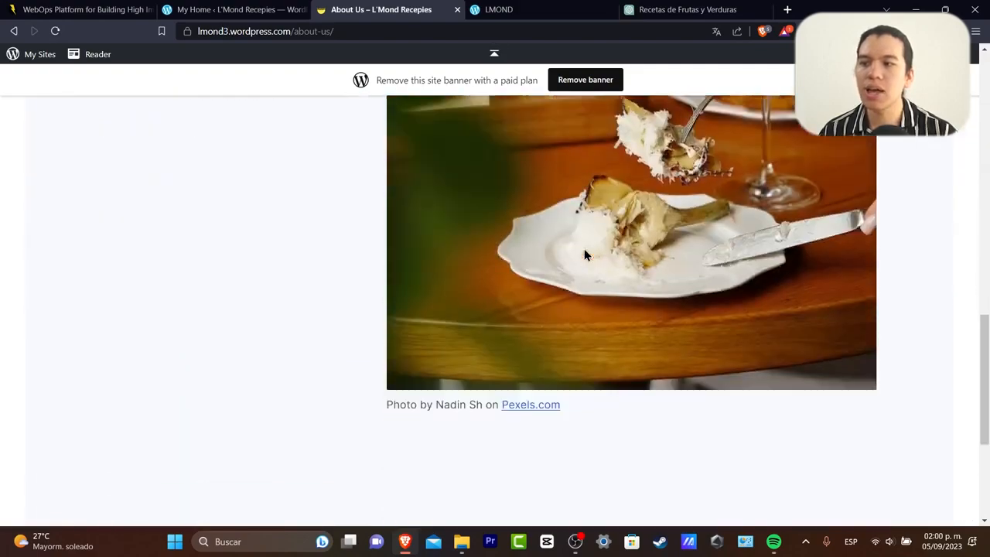
scroll(585, 254, "up", 15)
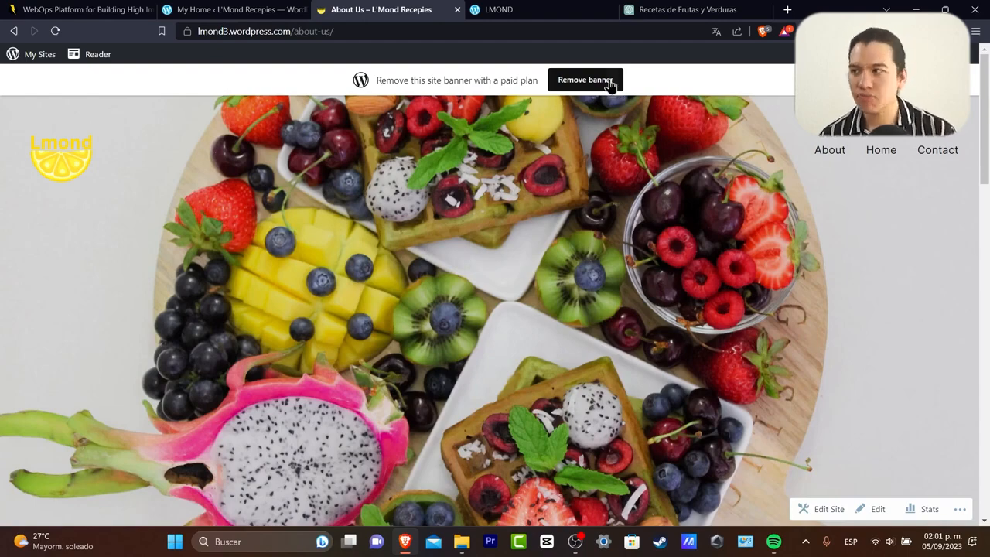
left_click(232, 9)
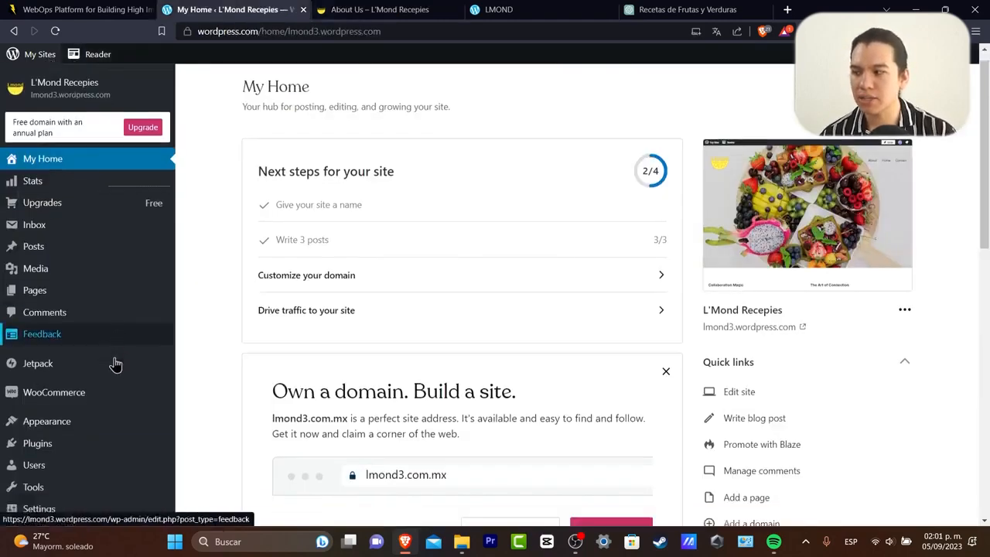
Open the plugin directory and browse the SEO and Ecommerce & Business categories.
scroll(109, 386, "down", 5)
left_click(91, 431)
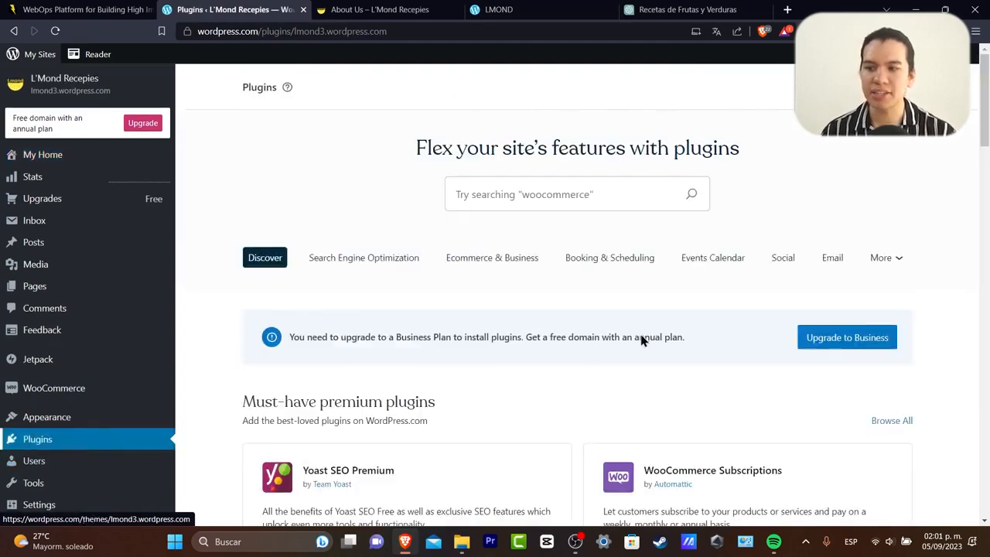
scroll(643, 339, "down", 5)
scroll(644, 335, "up", 6)
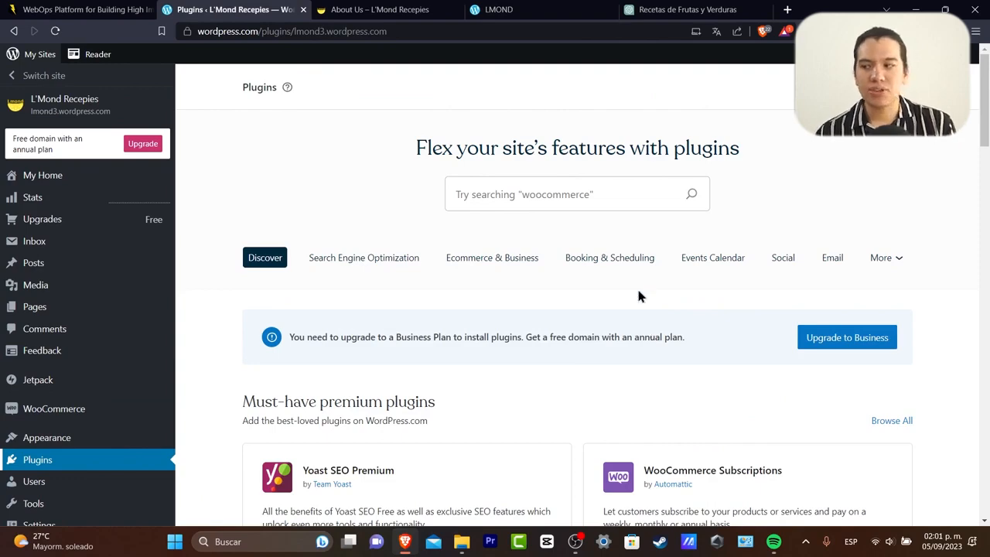
left_click(381, 263)
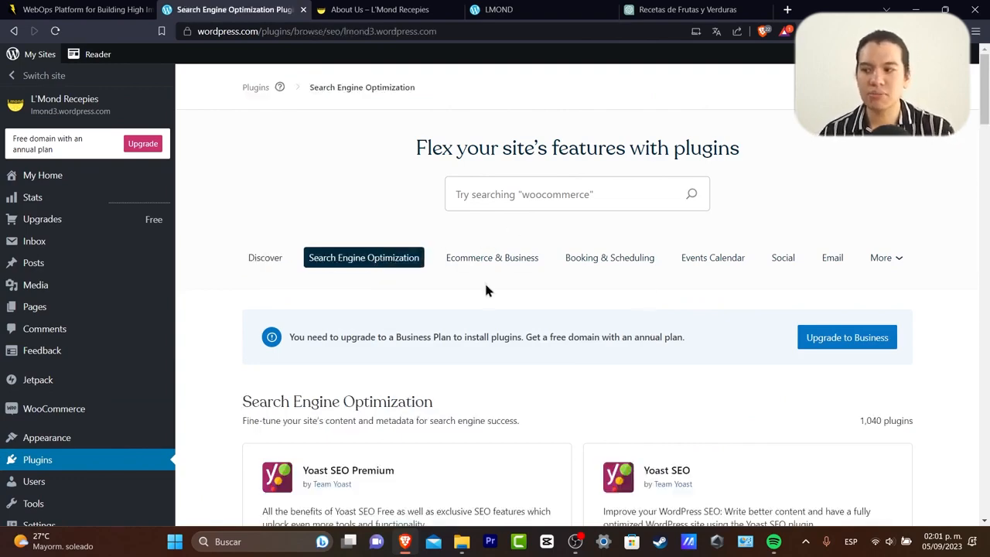
scroll(484, 289, "up", 2)
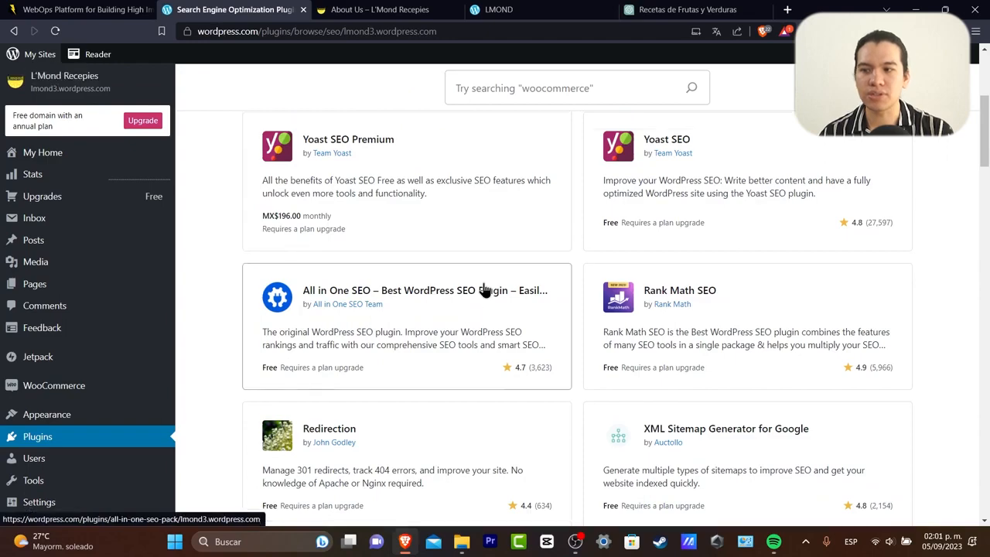
scroll(483, 289, "down", 2)
scroll(487, 289, "up", 5)
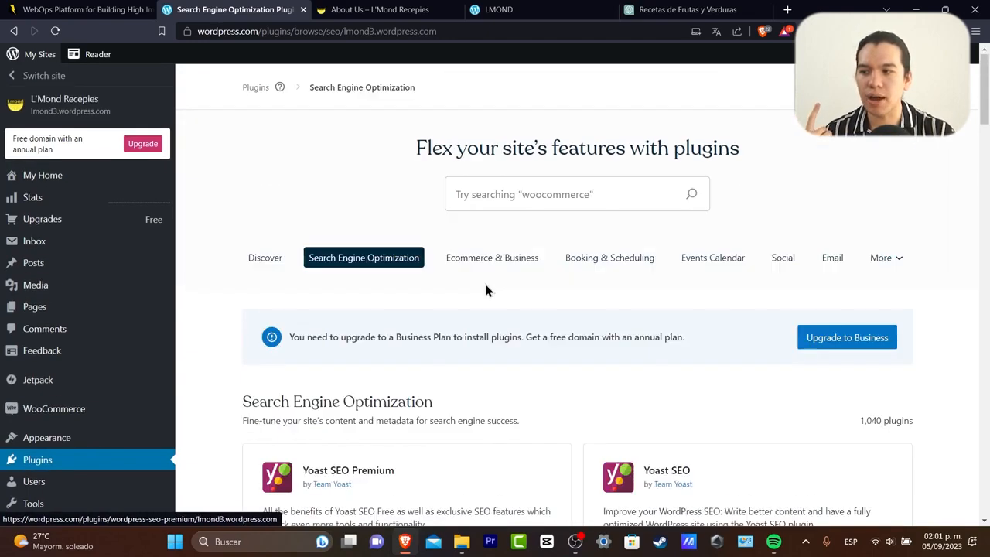
left_click(496, 259)
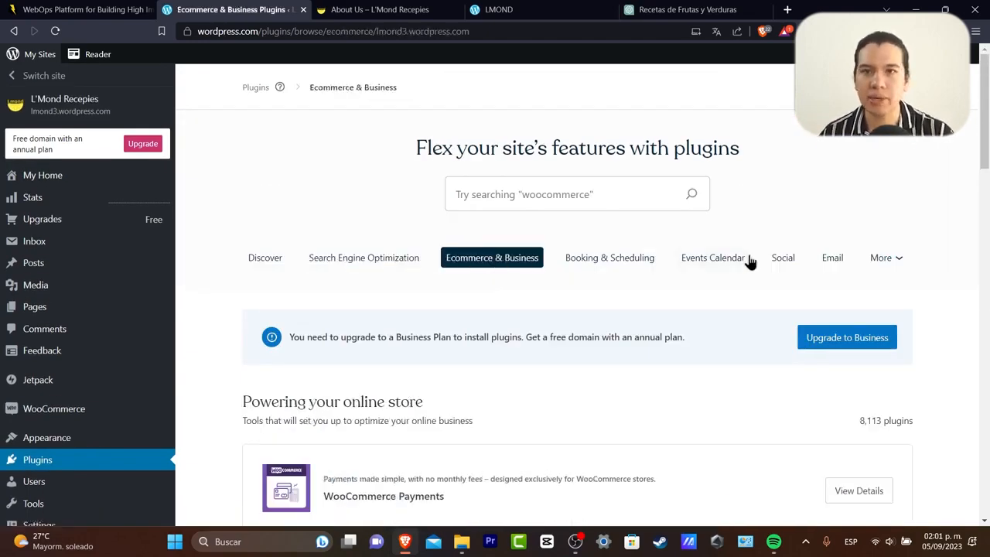
Check the remaining categories, then open the Elementor Website Builder plugin page.
left_click(895, 263)
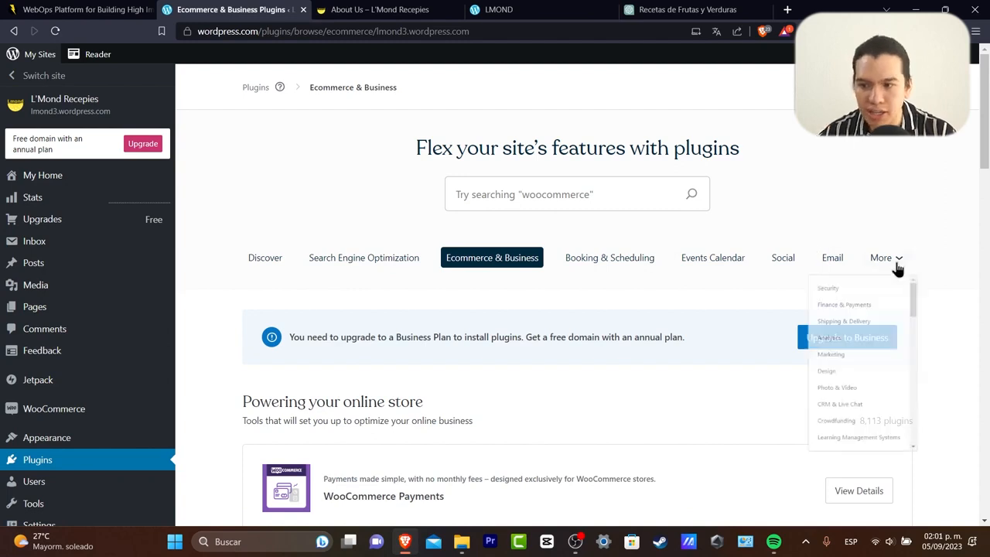
scroll(847, 371, "down", 2)
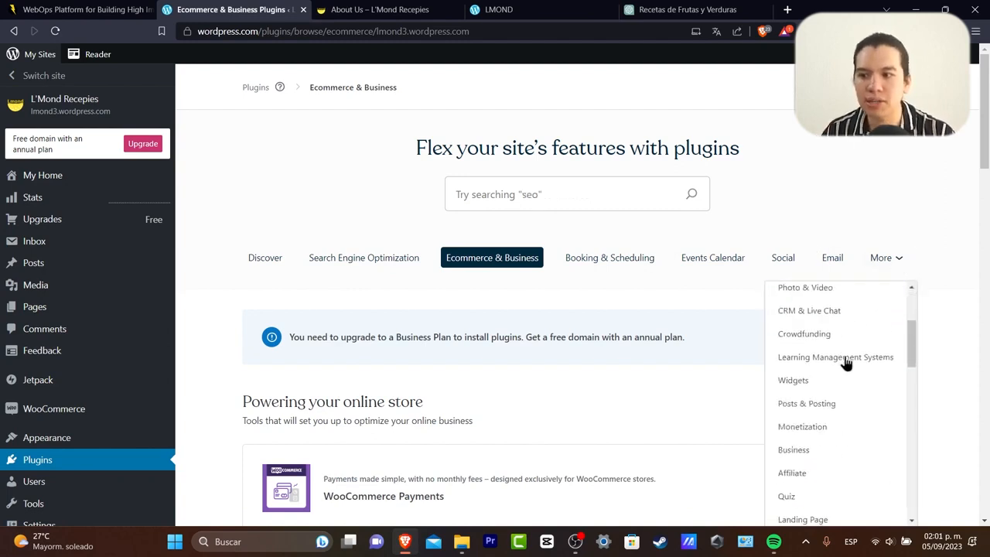
scroll(847, 361, "down", 6)
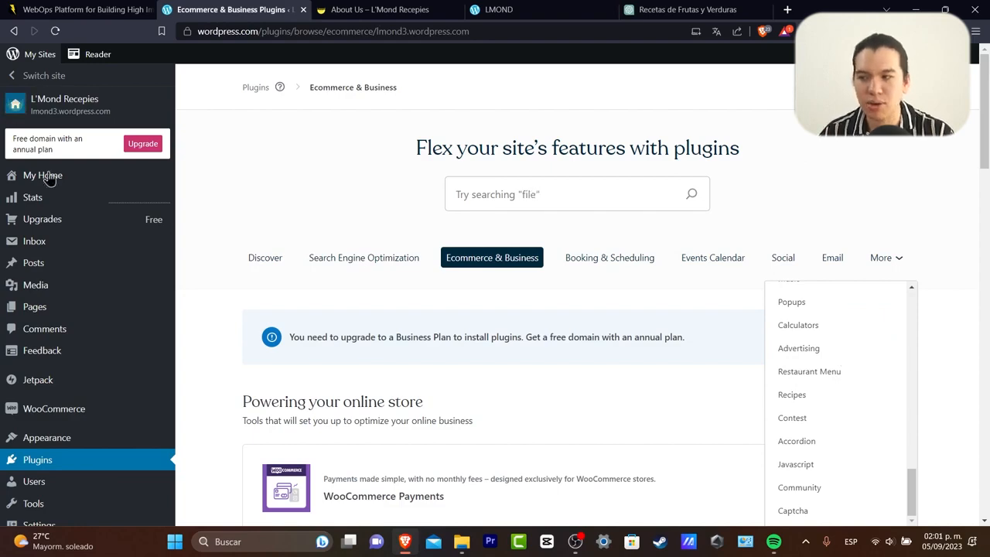
left_click(277, 263)
scroll(541, 321, "down", 5)
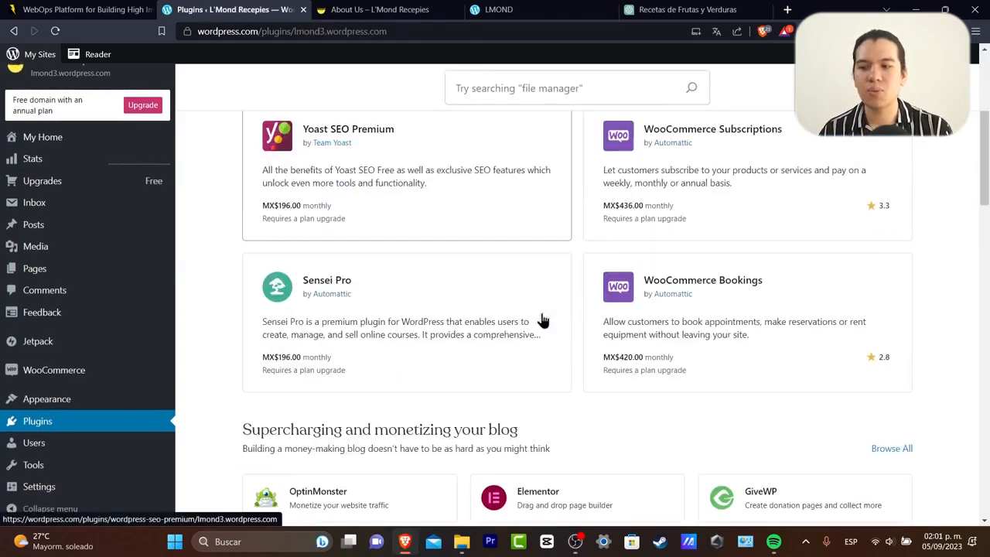
scroll(534, 332, "down", 2)
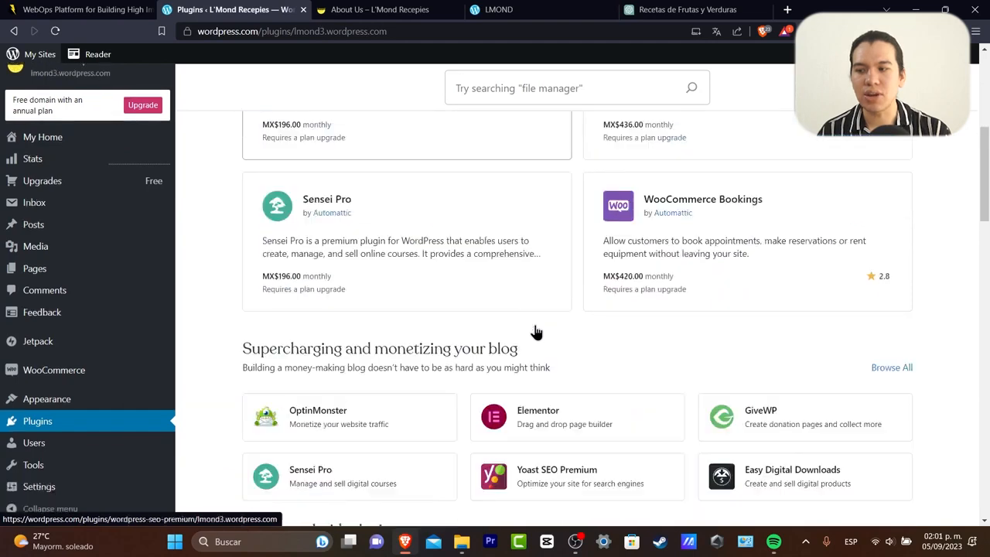
left_click(552, 337)
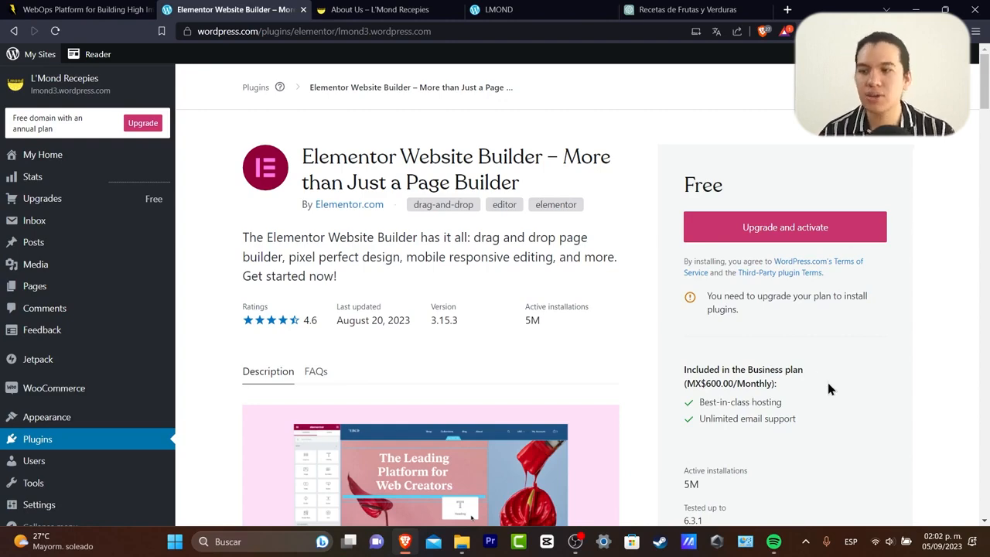
Try upgrading to activate Elementor, leave the Business plan checkout keeping the cart, then go to Pantheon.
left_click(791, 236)
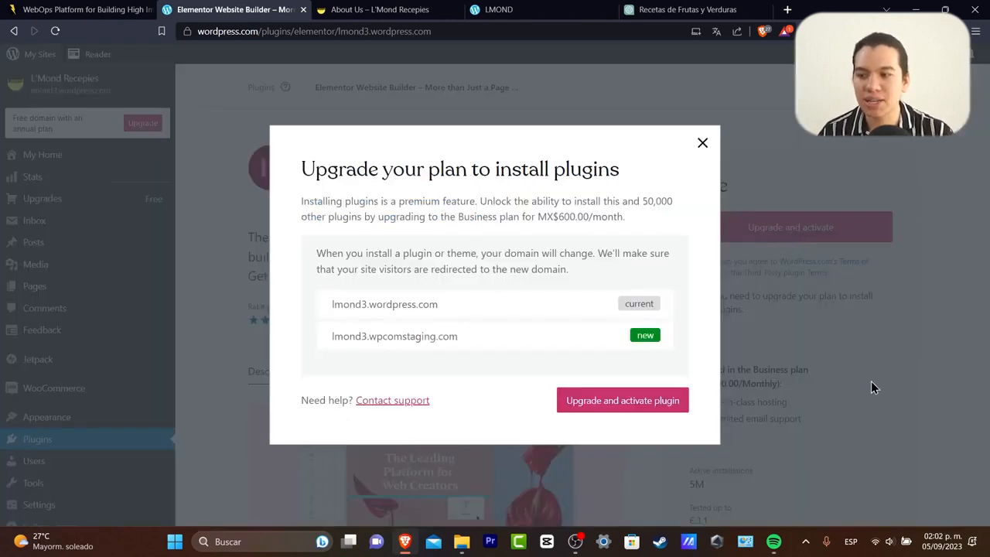
left_click(654, 407)
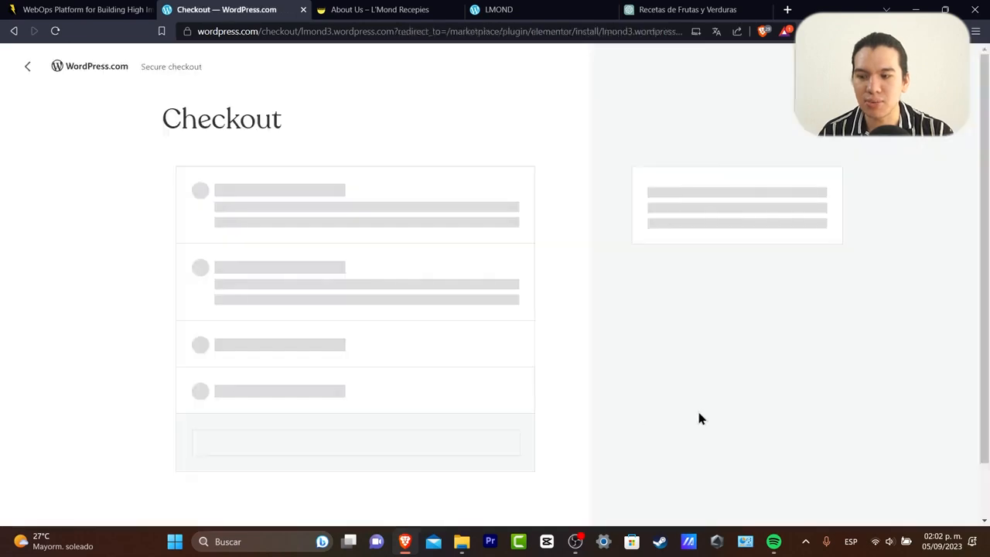
scroll(601, 340, "down", 2)
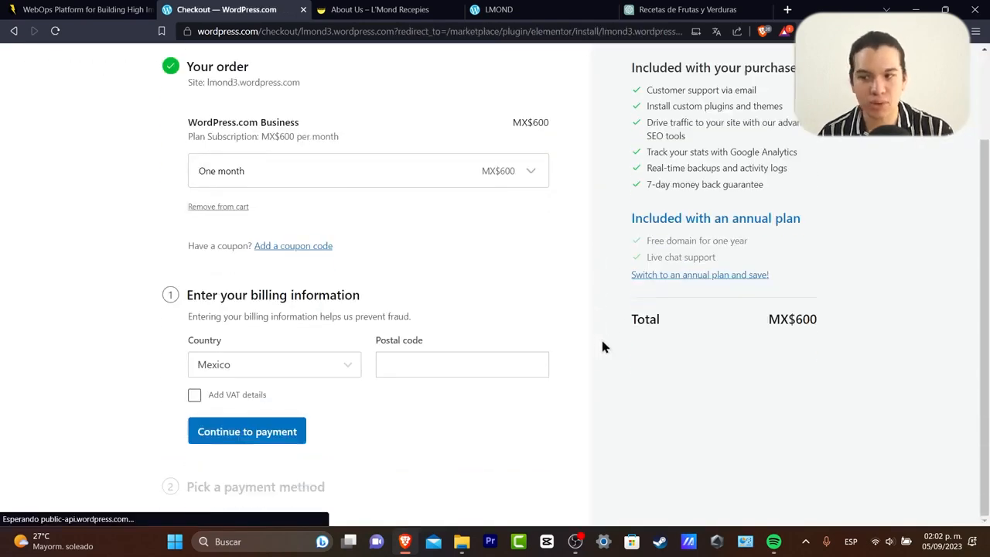
scroll(379, 263, "up", 2)
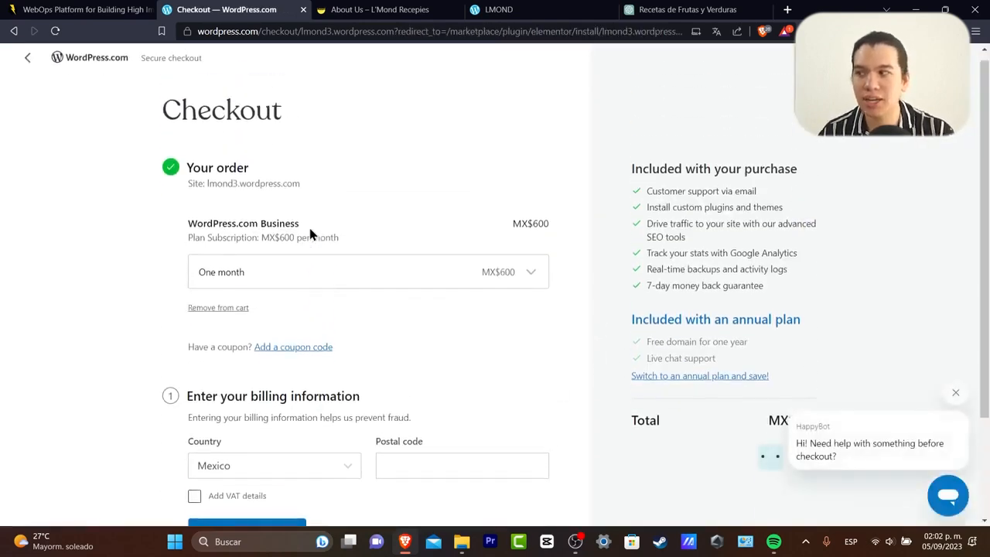
left_click(29, 66)
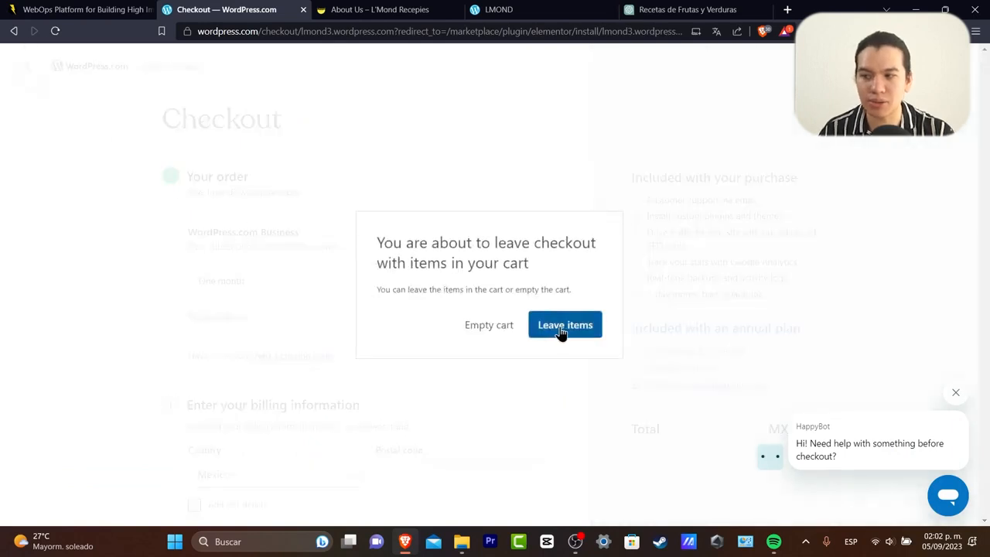
left_click(562, 326)
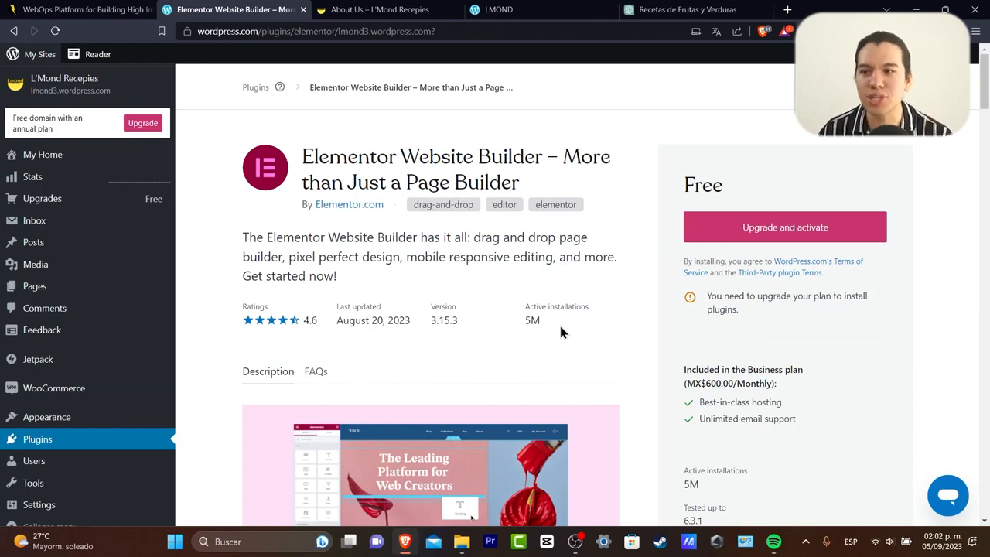
left_click(85, 9)
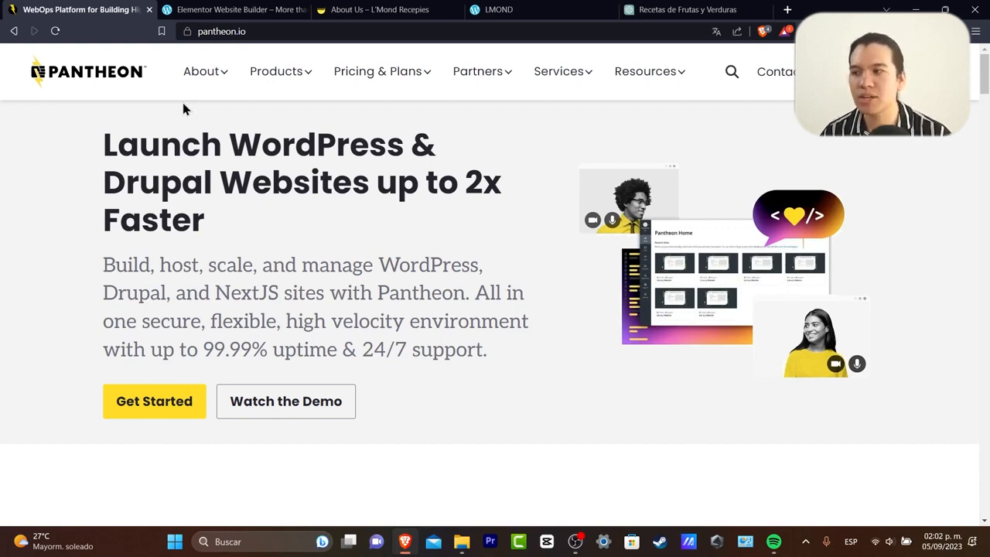
From Pantheon's pricing page, start the free Silver plan signup using Sign in with Google.
mouse_move(390, 94)
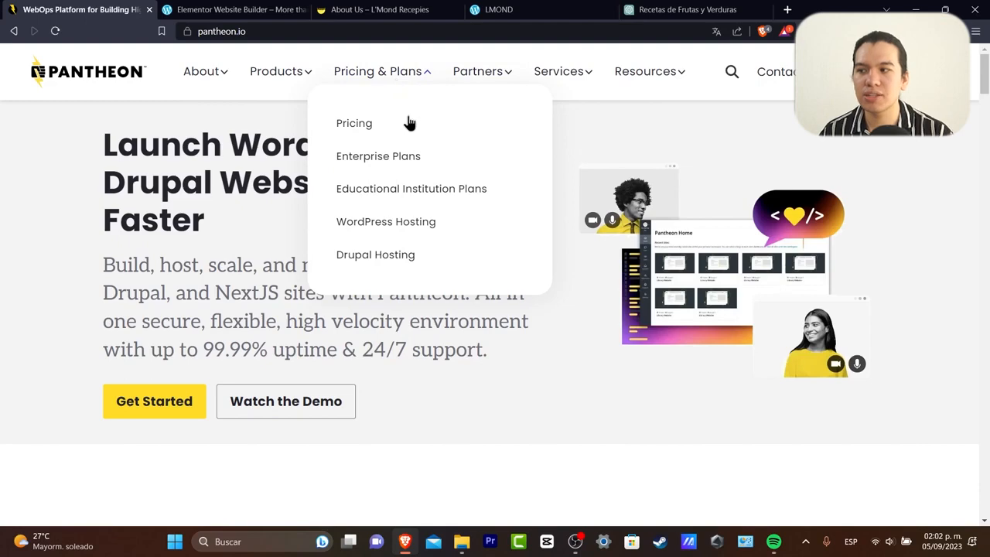
left_click(408, 123)
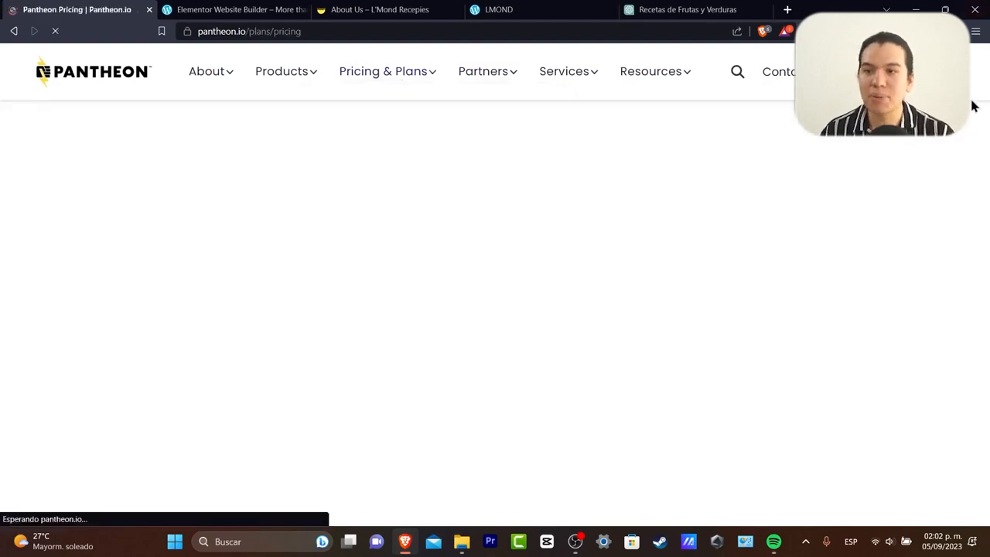
scroll(872, 278, "down", 4)
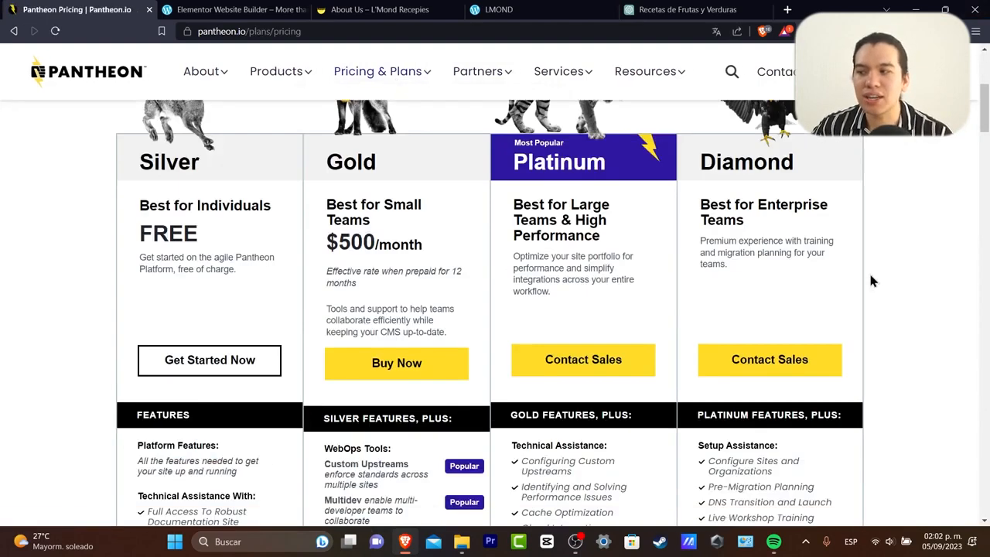
scroll(871, 278, "up", 2)
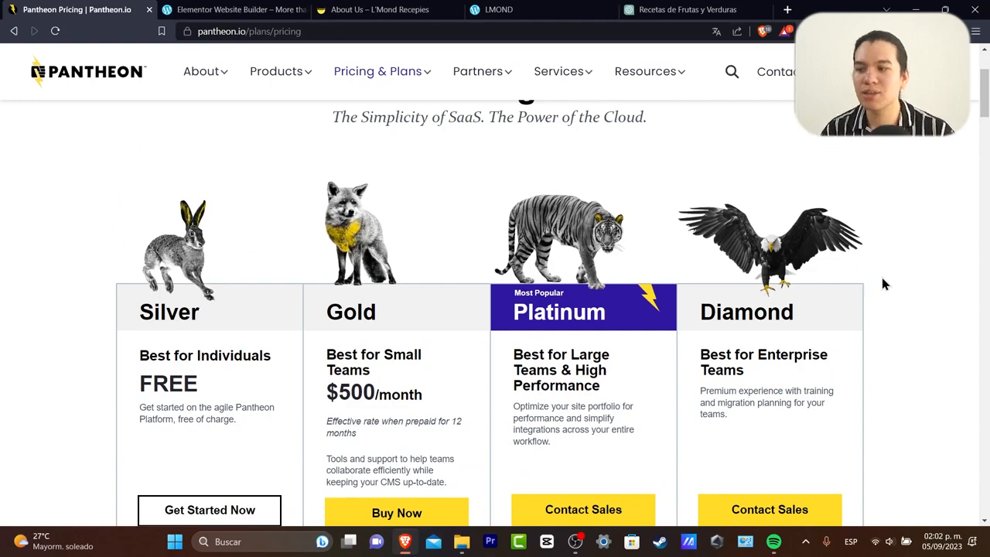
scroll(881, 282, "down", 4)
left_click_drag(258, 324, 164, 293)
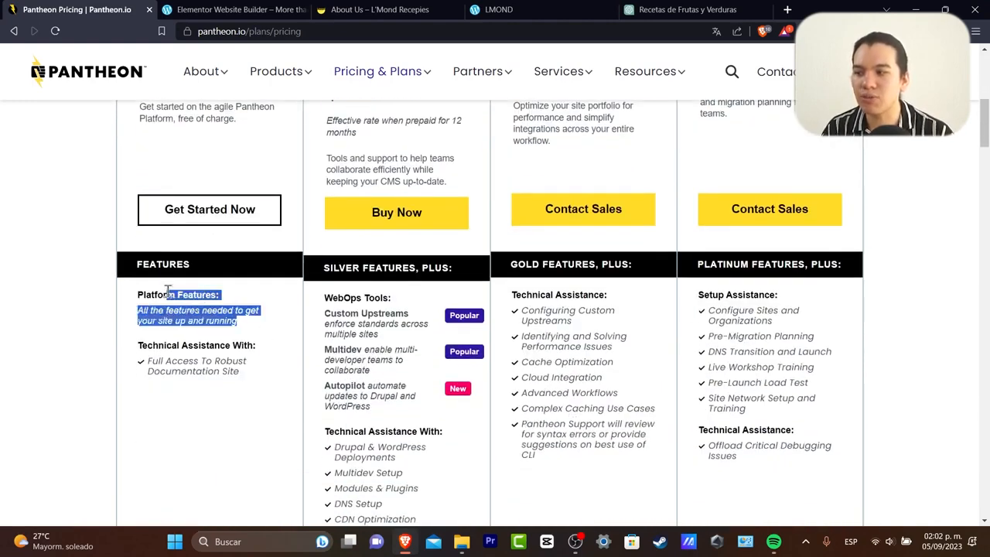
mouse_move(246, 361)
left_mouse_down()
mouse_move(177, 365)
mouse_move(245, 377)
left_mouse_up()
scroll(249, 381, "up", 2)
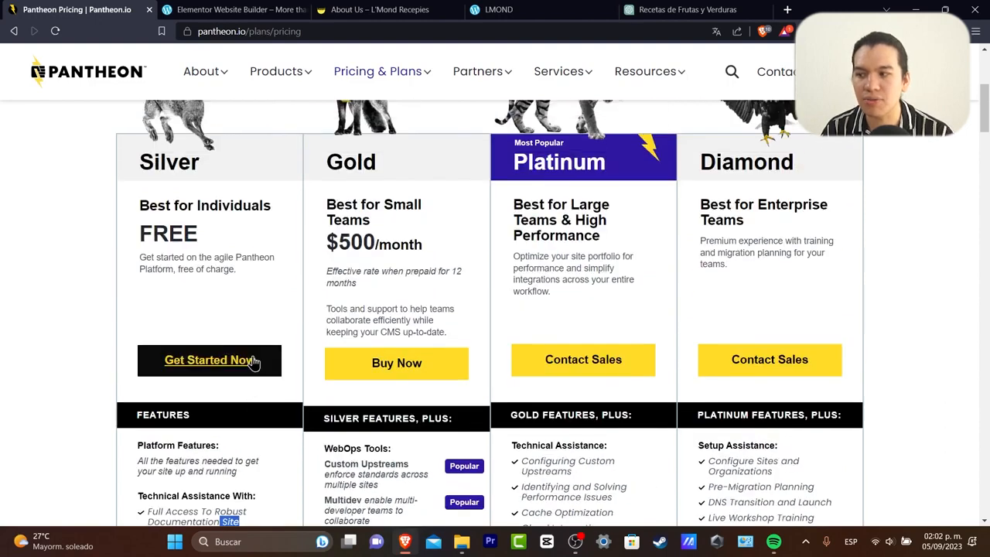
left_click(251, 364)
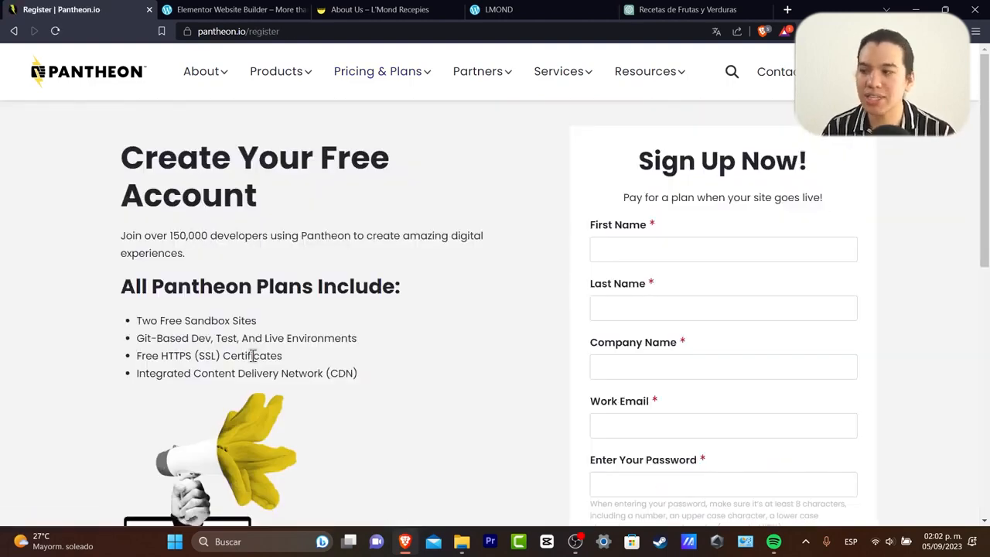
scroll(549, 281, "down", 4)
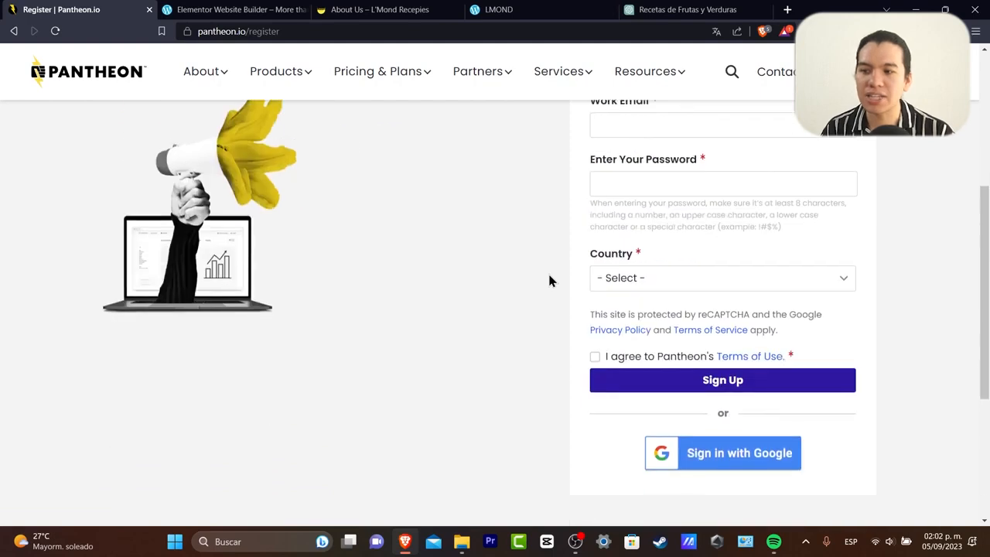
left_click(769, 466)
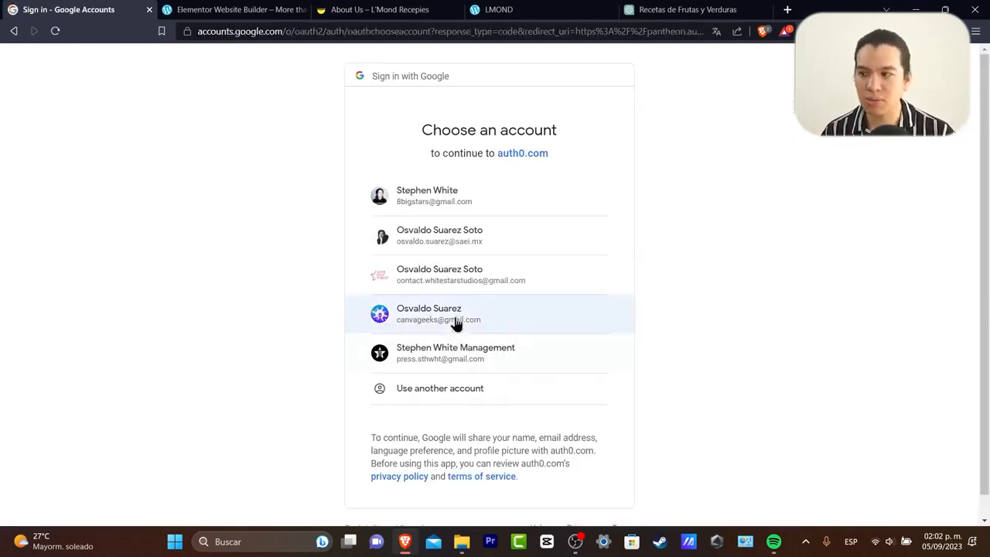
Pick the Google account, accept the Terms of Service, and answer No to being an agency.
left_click(455, 320)
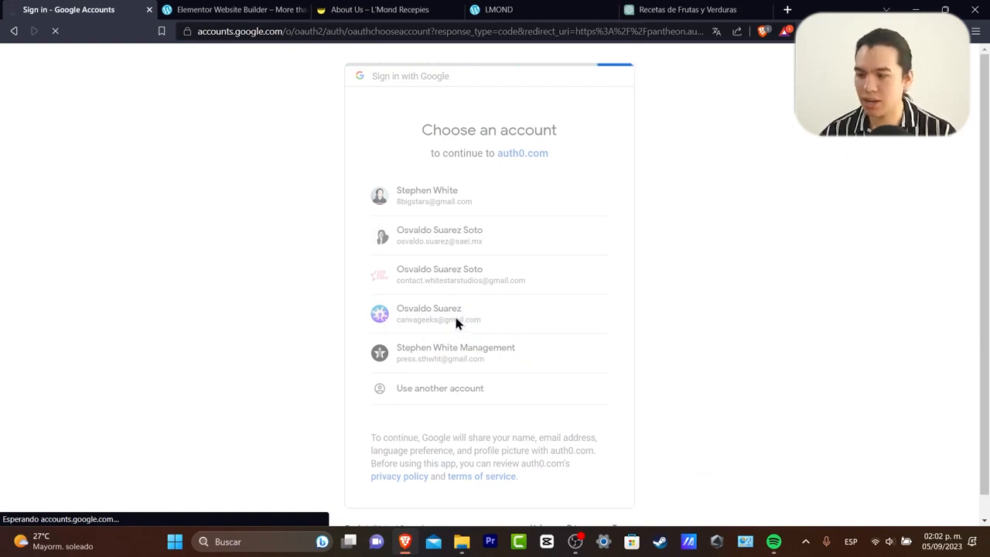
left_click(232, 10)
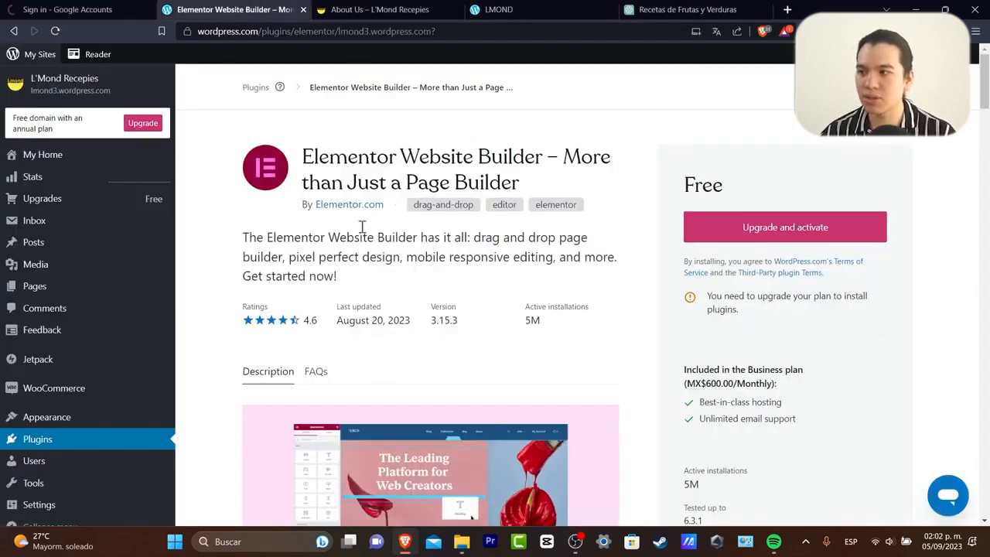
left_click(120, 8)
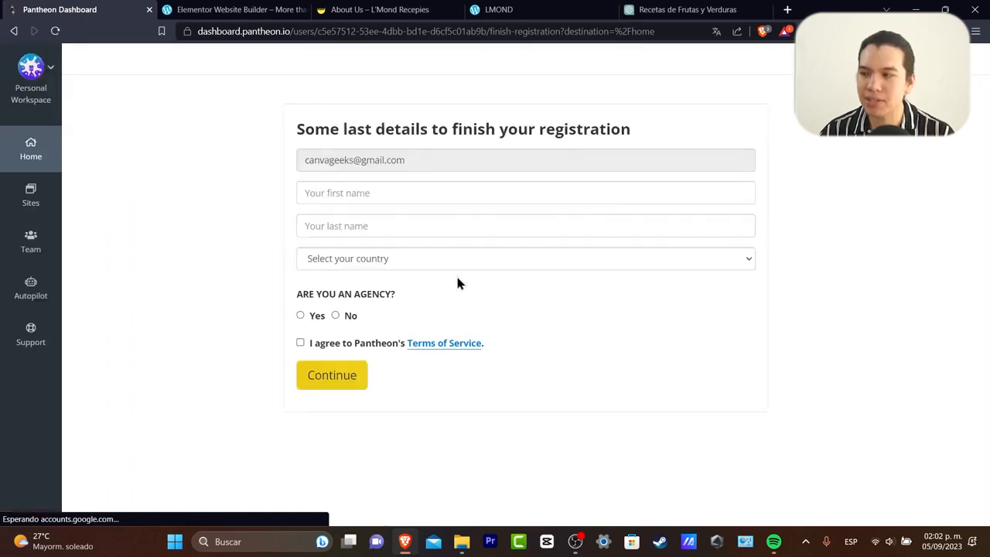
left_click(345, 380)
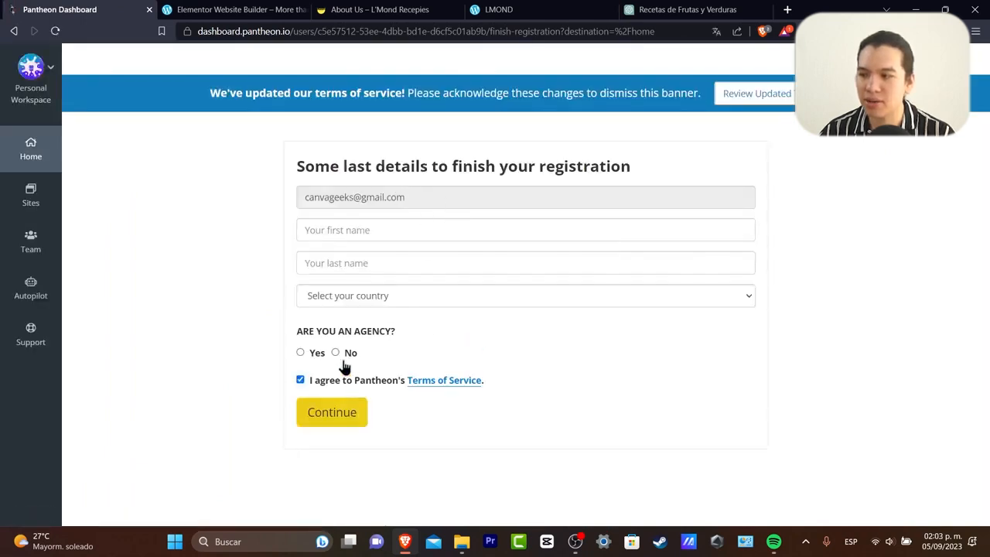
left_click(347, 353)
left_click(402, 232)
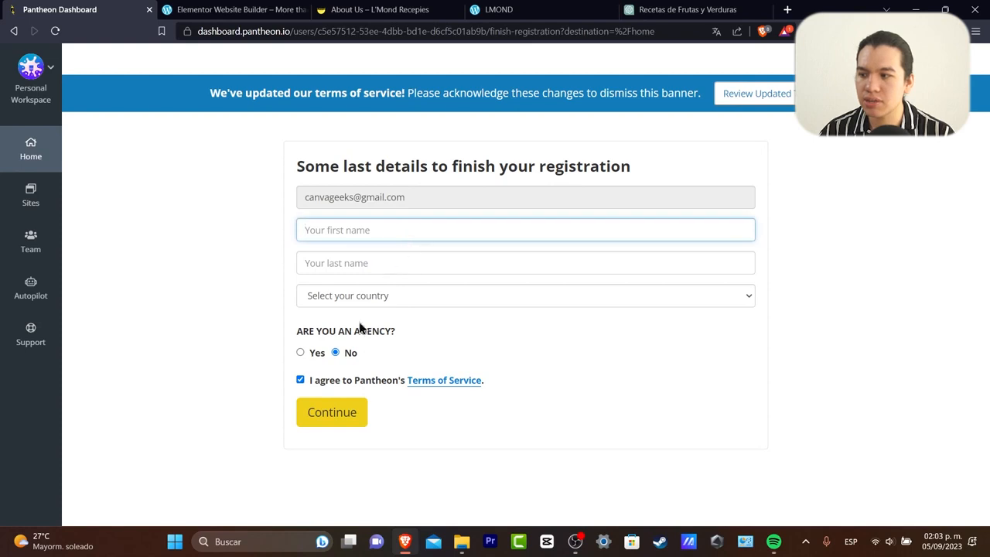
left_click(350, 418)
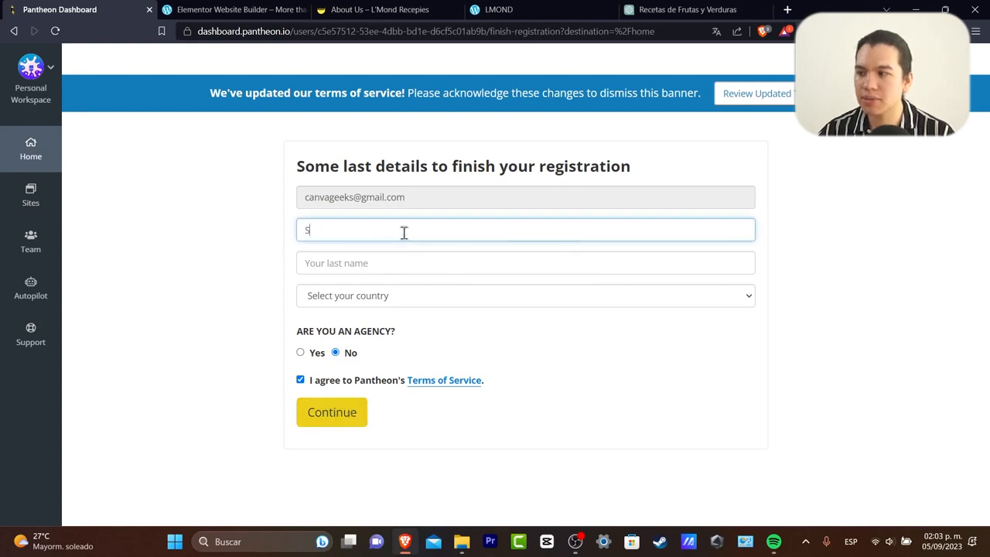
Enter the first and last name, choose United States and DC, and submit the registration.
key("Tab")
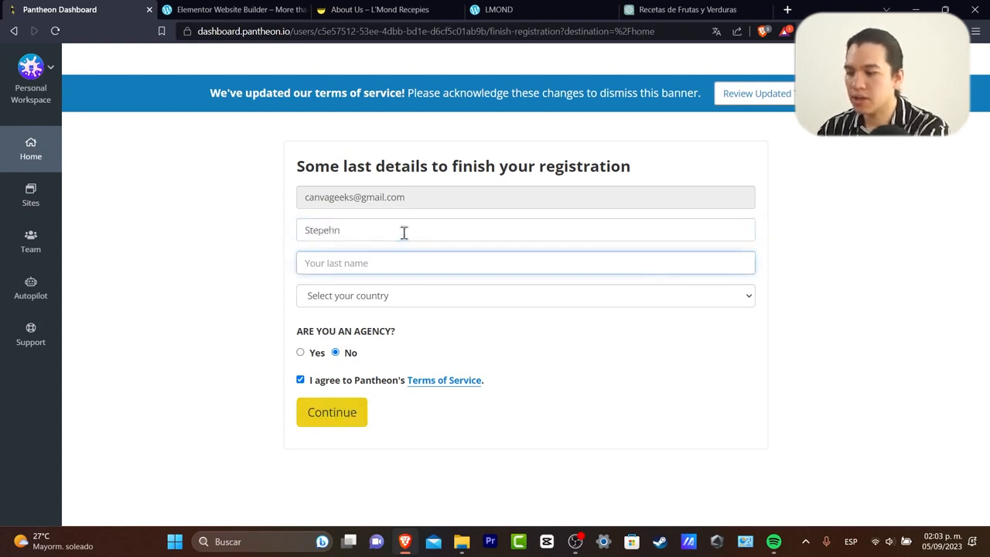
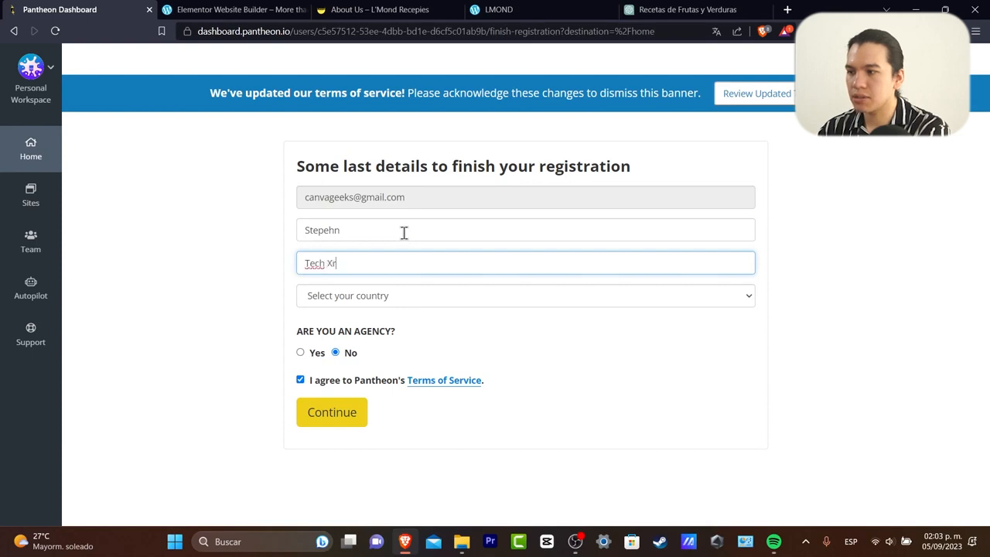
key("BackSpace")
left_click(354, 411)
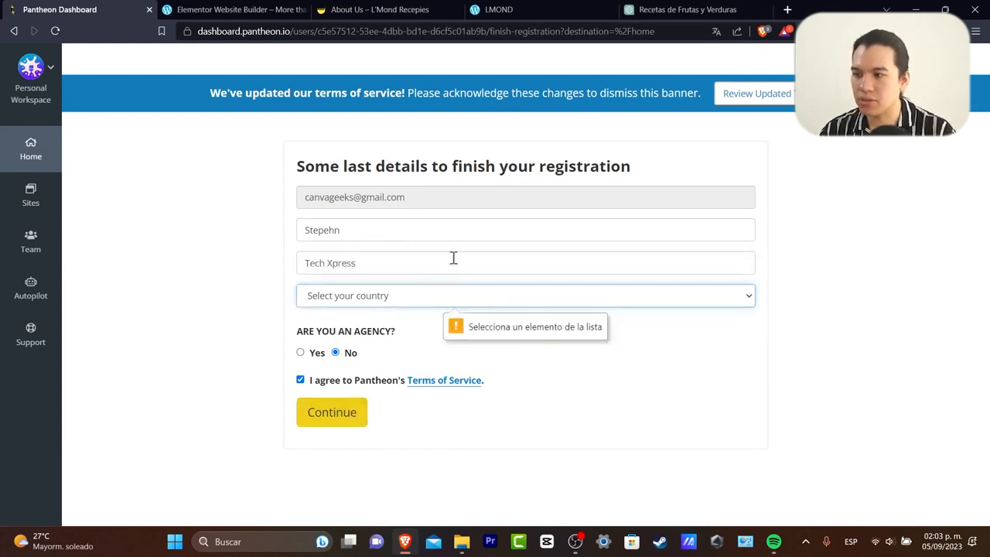
left_click(463, 296)
scroll(399, 162, "down", 20)
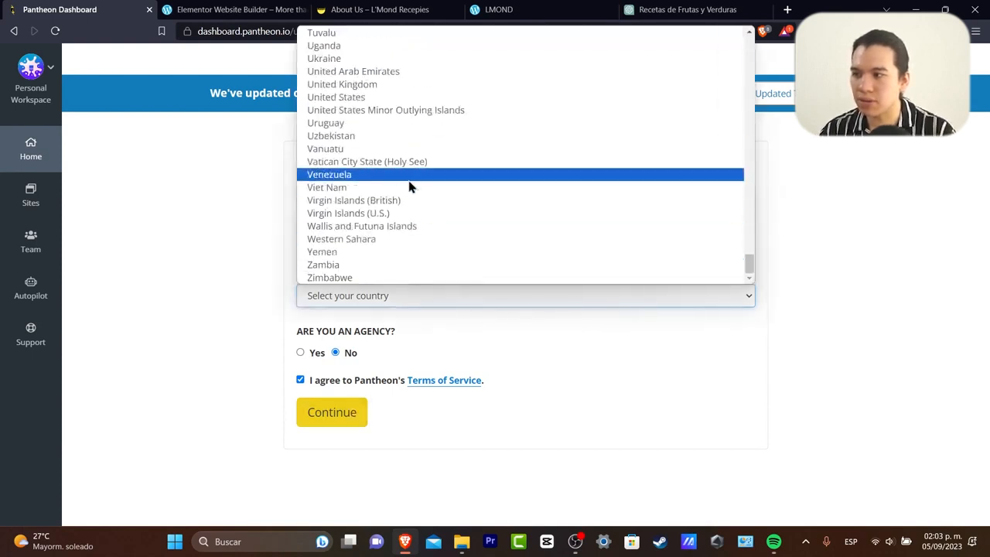
left_click(364, 97)
left_click(341, 495)
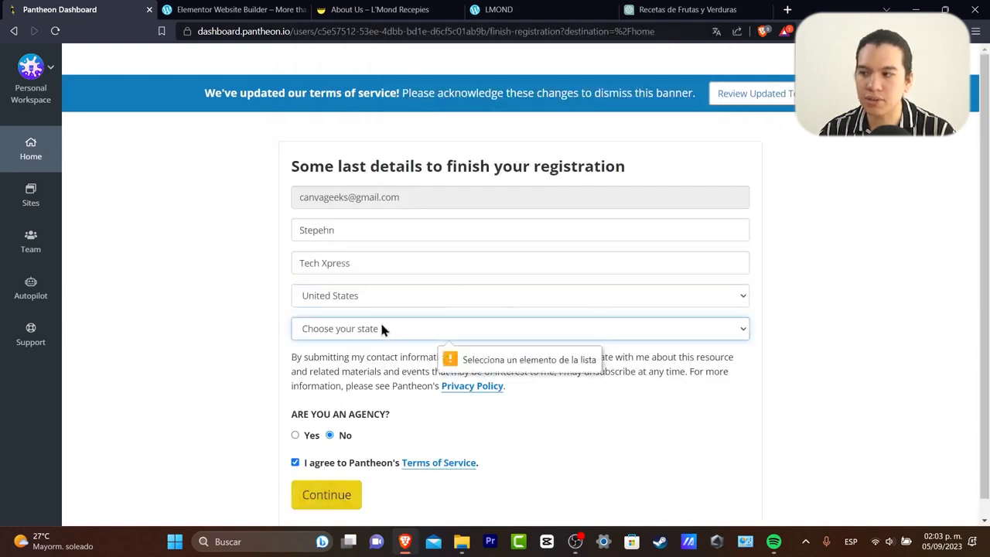
left_click(381, 329)
left_click(422, 223)
left_click(326, 495)
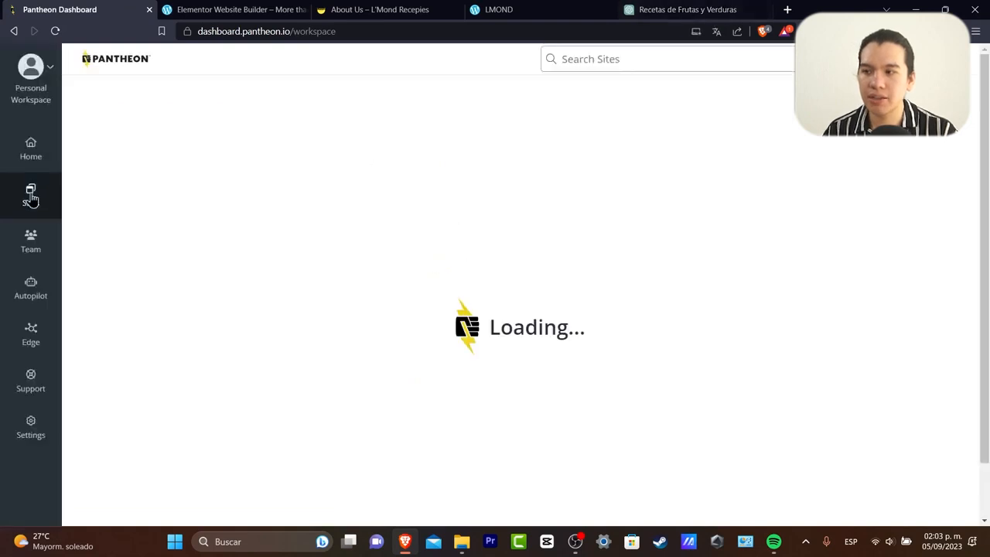
Start a free WordPress site from Sites, reach its site-name field, then move to the next tab.
left_click(31, 198)
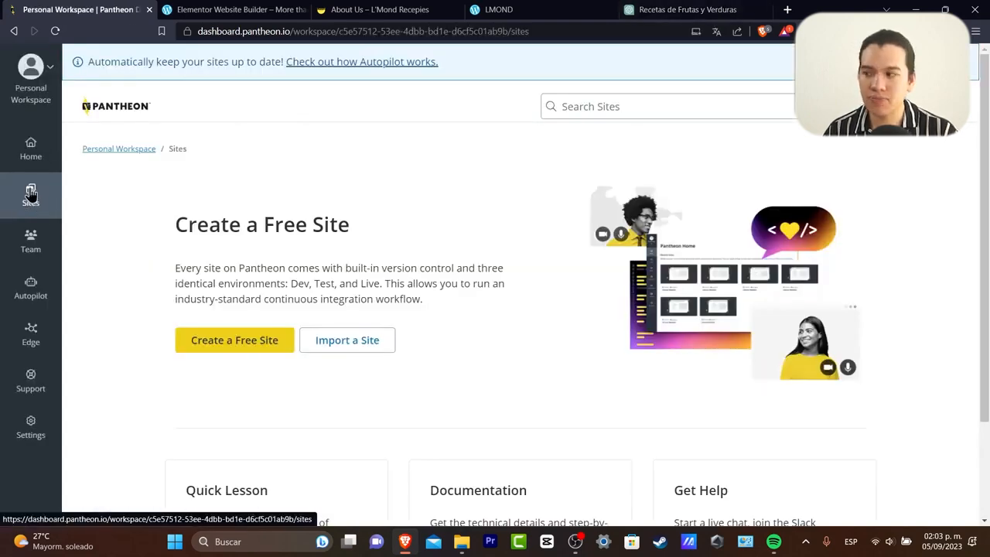
left_click(269, 341)
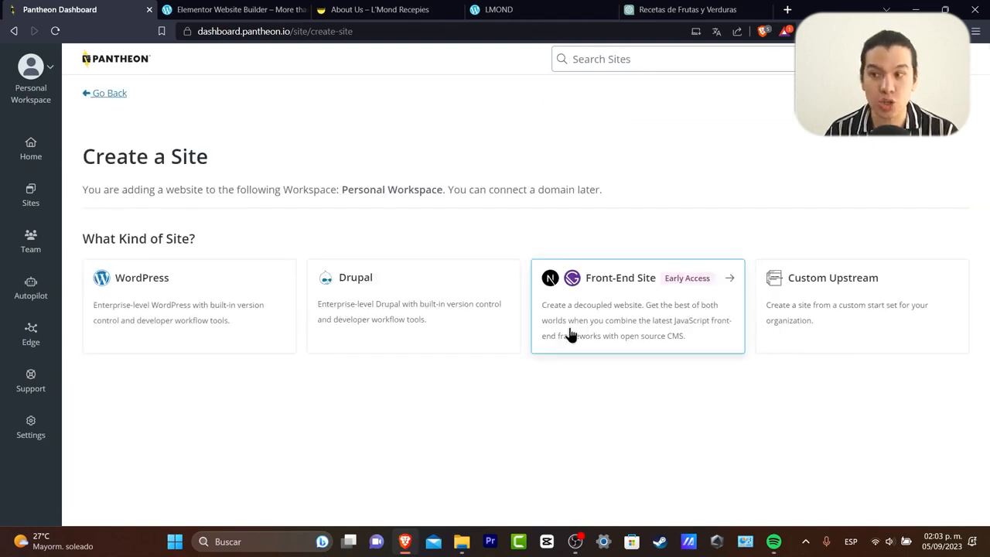
left_click(244, 282)
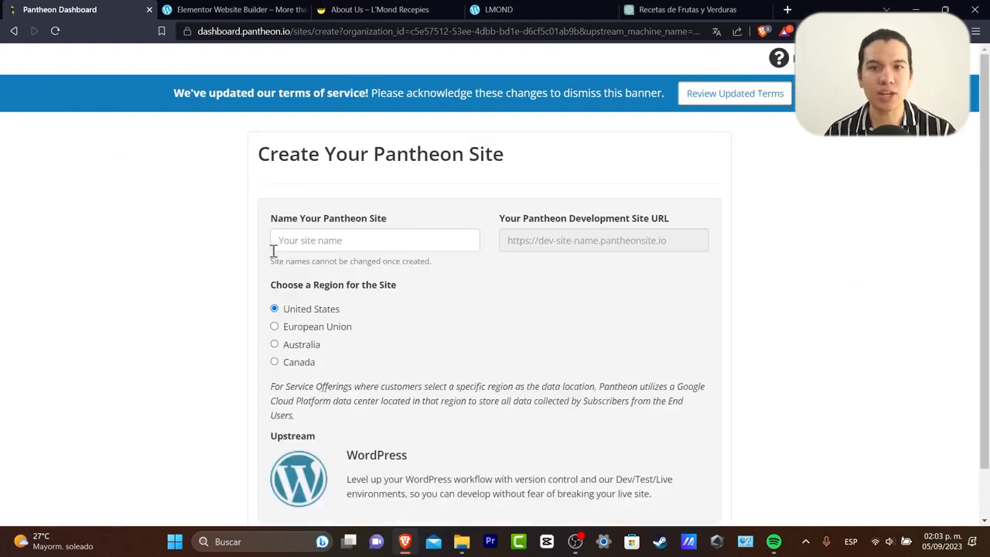
left_click(406, 249)
scroll(504, 343, "down", 1)
scroll(504, 345, "up", 1)
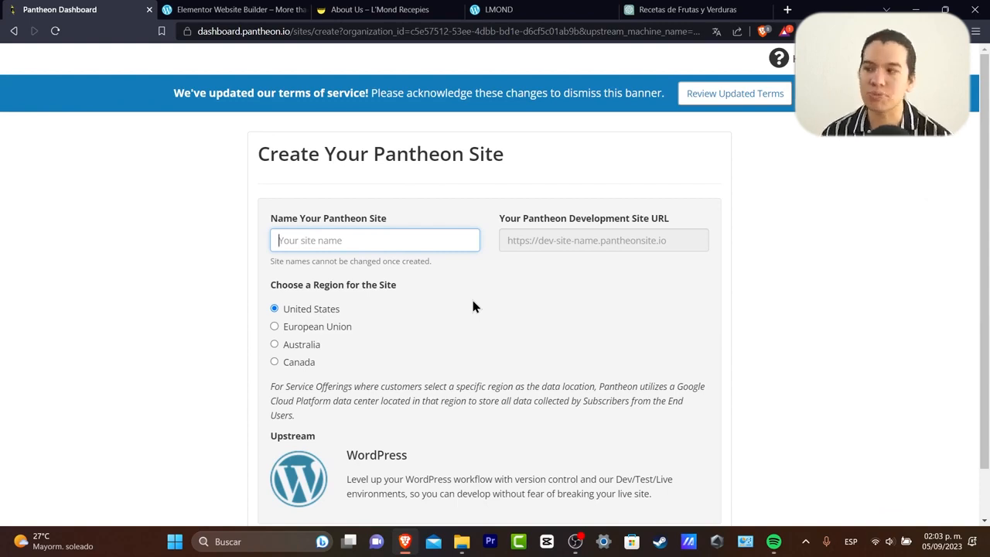
key("ctrl+Tab")
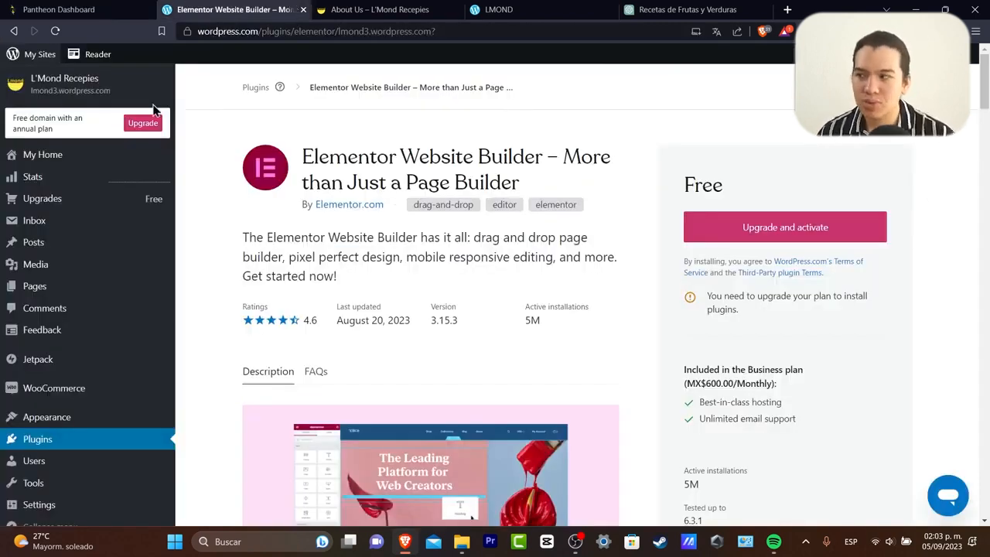
Review the L'Mond Recepies My Home dashboard, then return to the Pantheon site-creation tab.
left_click(54, 151)
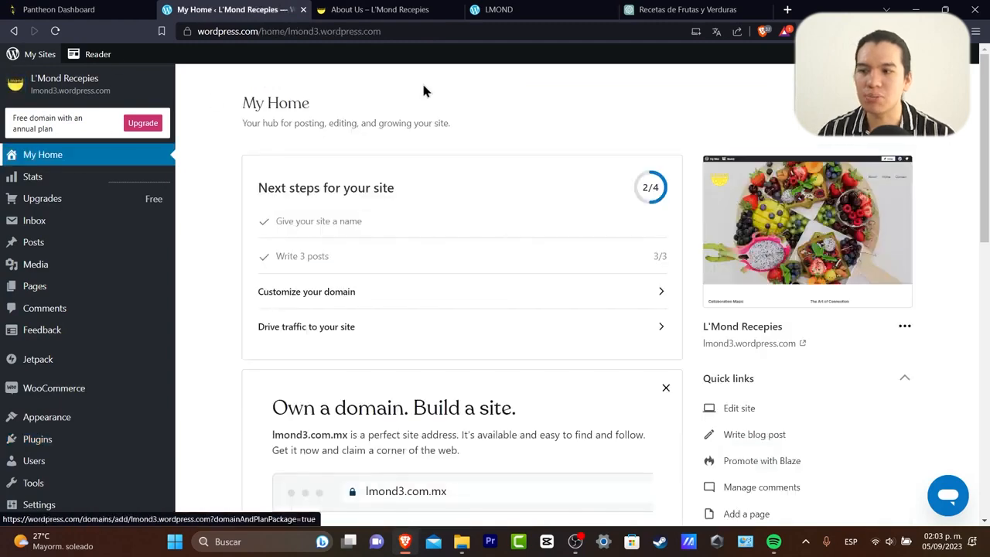
scroll(871, 356, "down", 4)
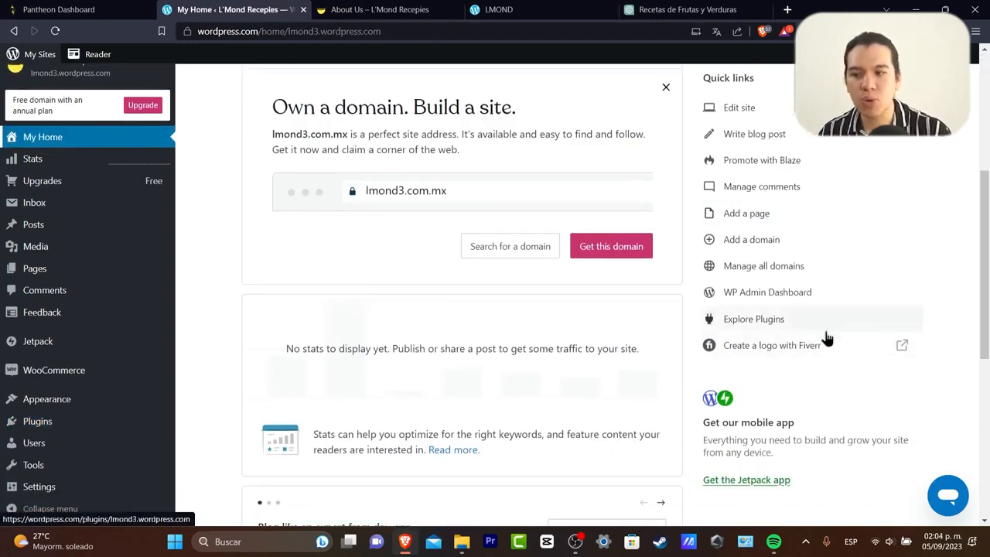
scroll(830, 352, "down", 5)
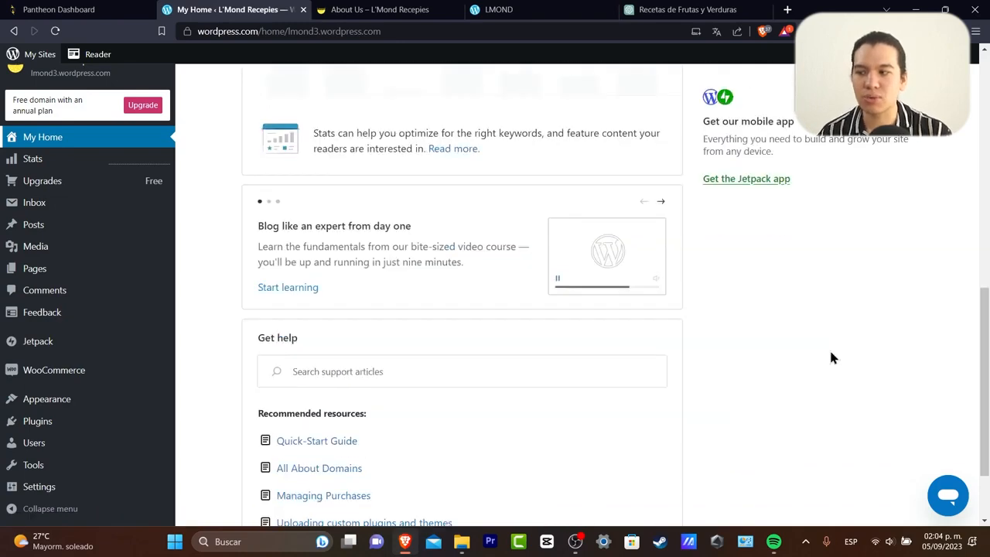
scroll(827, 353, "up", 10)
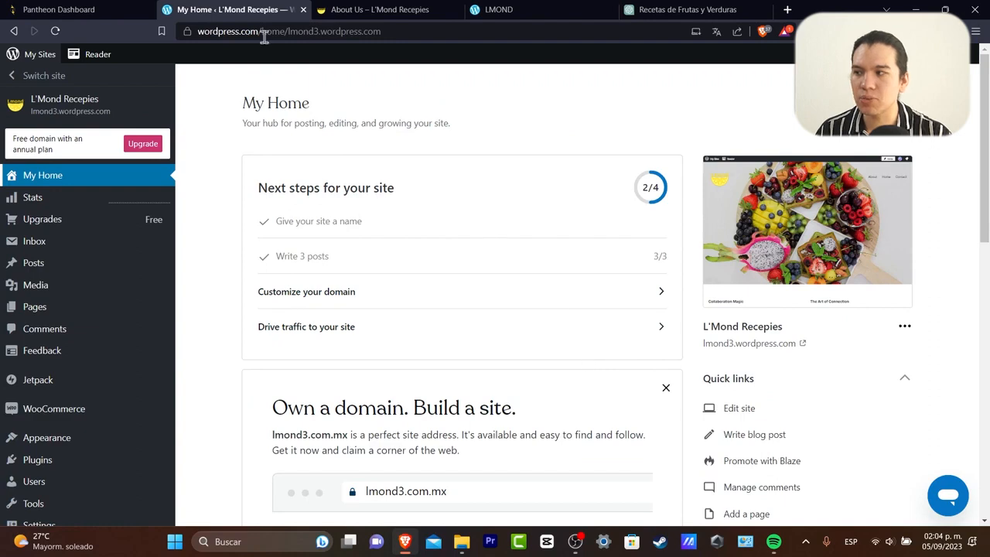
left_click(96, 9)
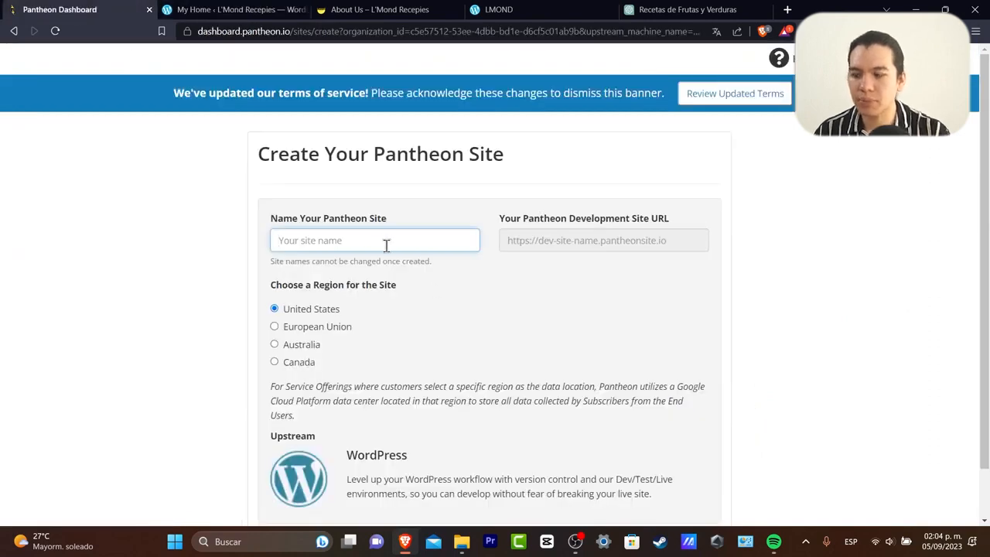
Create the Pantheon site 'lmond' and launch its Dev environment's WordPress admin.
type("lmond")
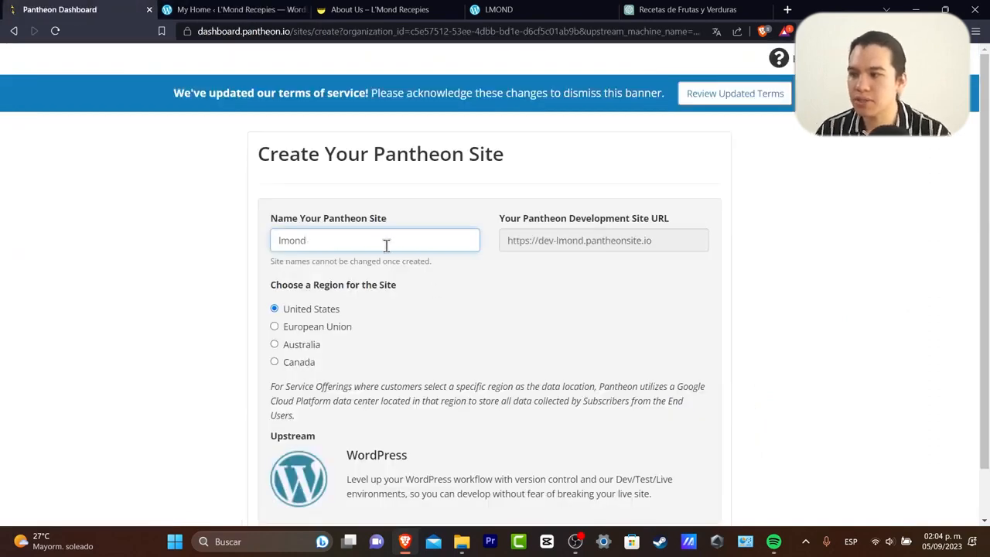
scroll(432, 308, "down", 1)
left_click(303, 492)
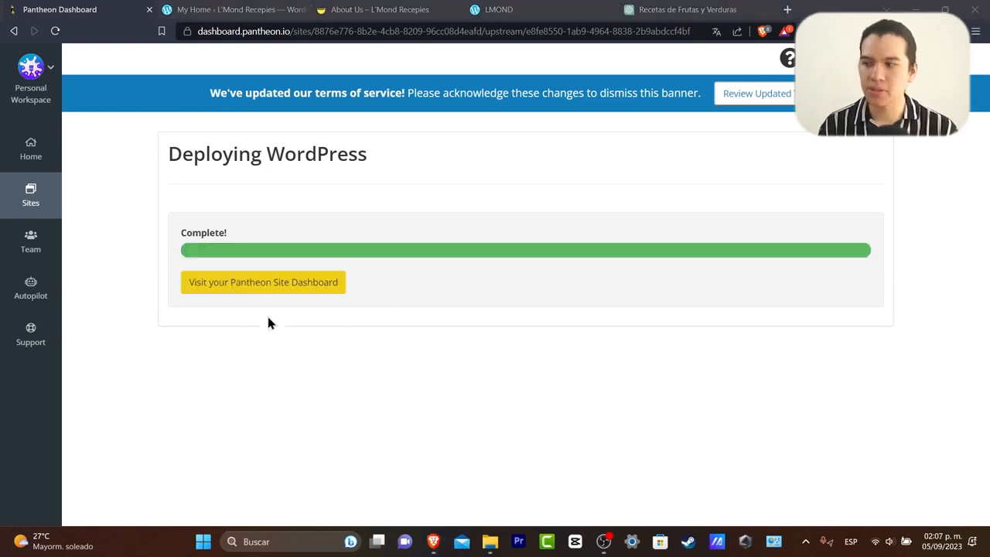
left_click(312, 286)
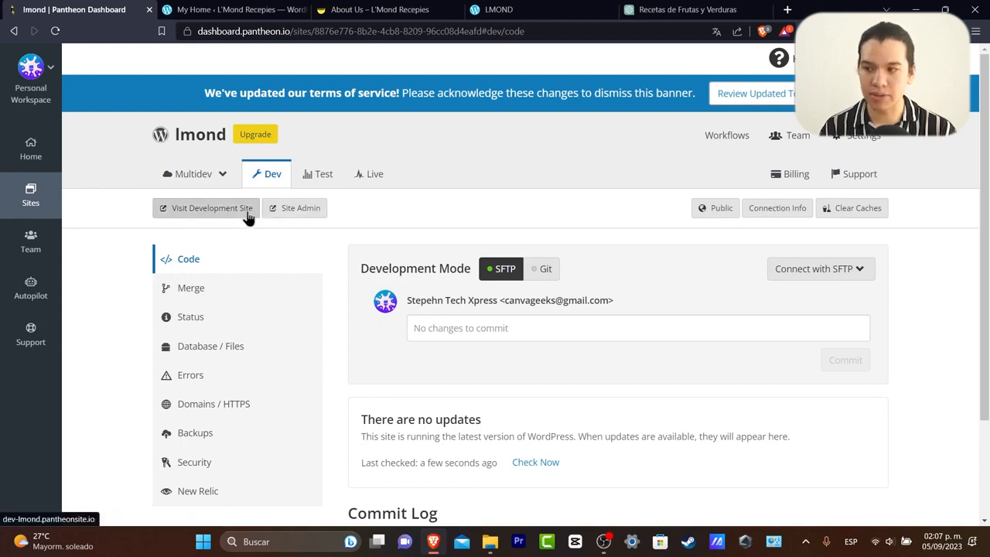
left_click(302, 211)
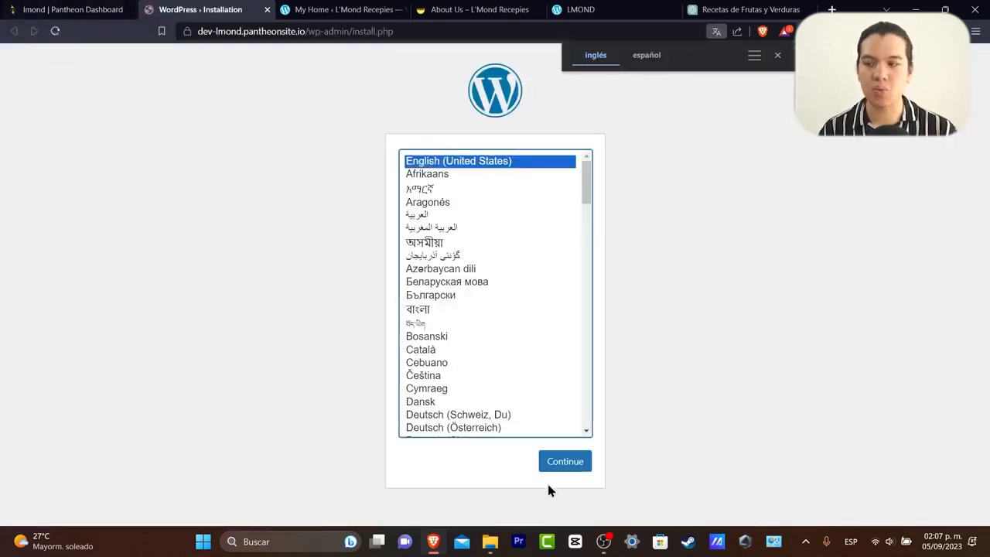
Keep English as the language and enter the site title lmond and the username.
left_click(580, 466)
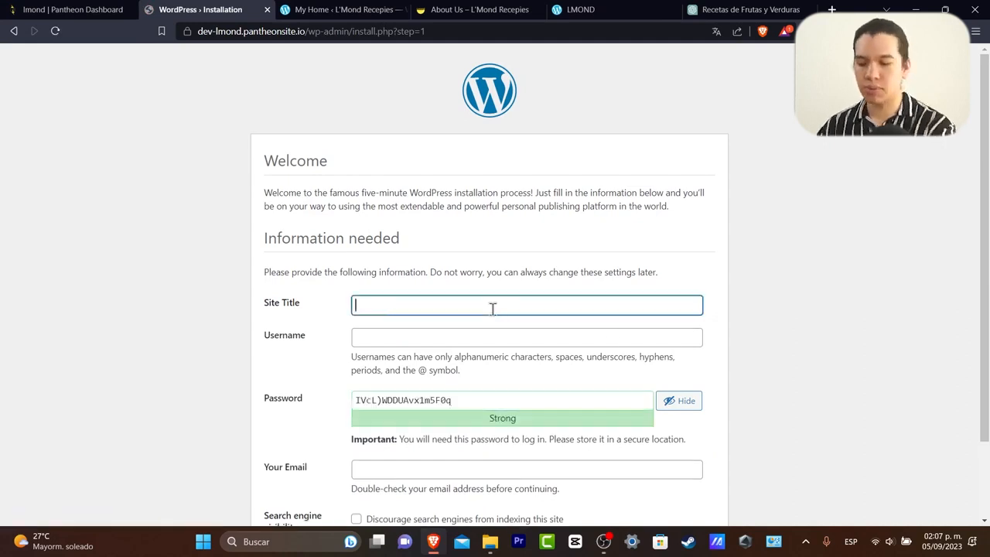
type("lmond")
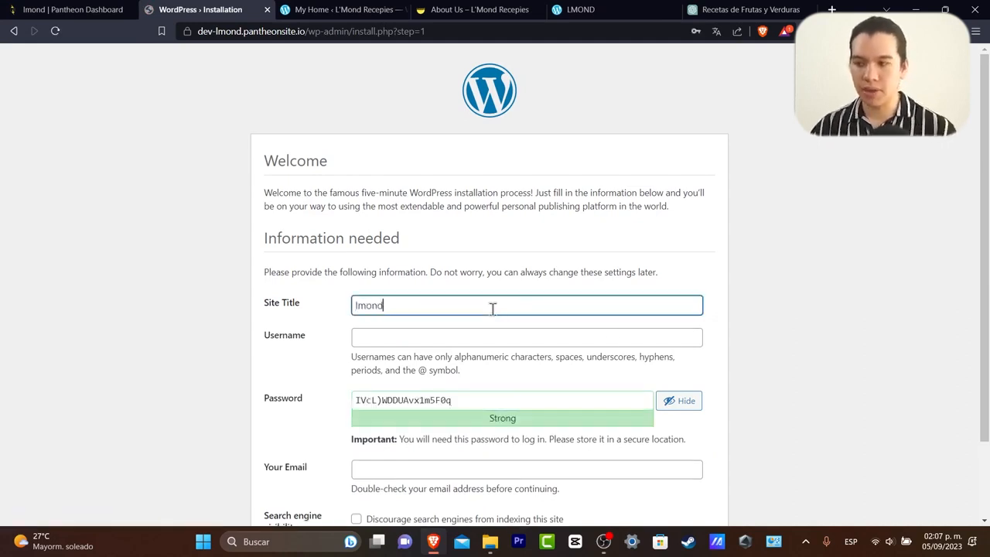
left_click(533, 343)
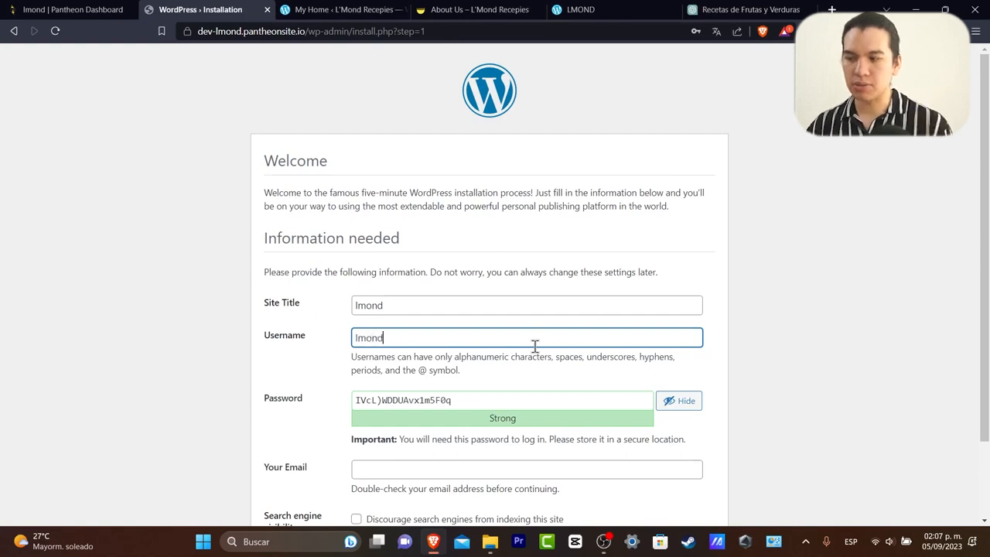
left_click_drag(551, 357, 578, 382)
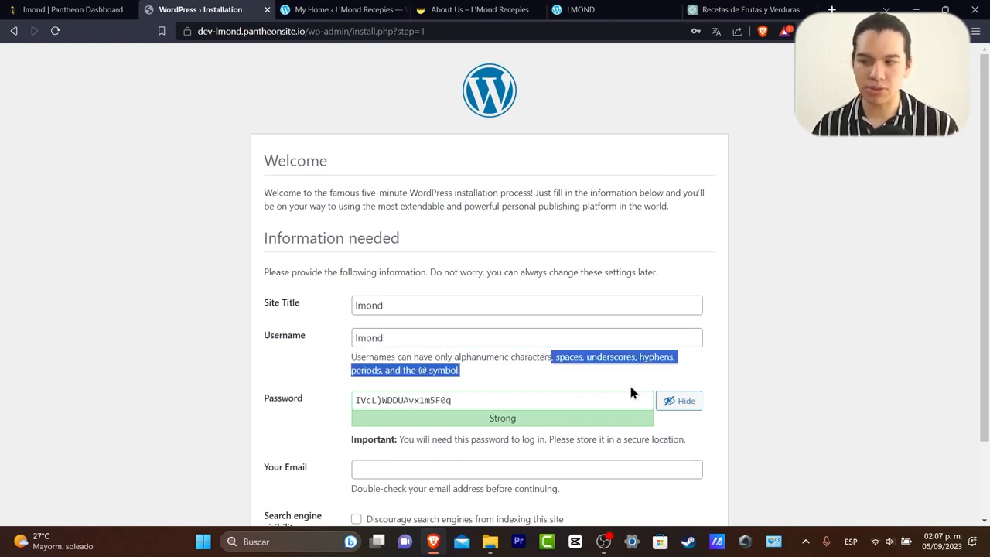
Replace the generated password with your own, enter the admin e-mail, and install WordPress.
triple_click(620, 407)
type("s")
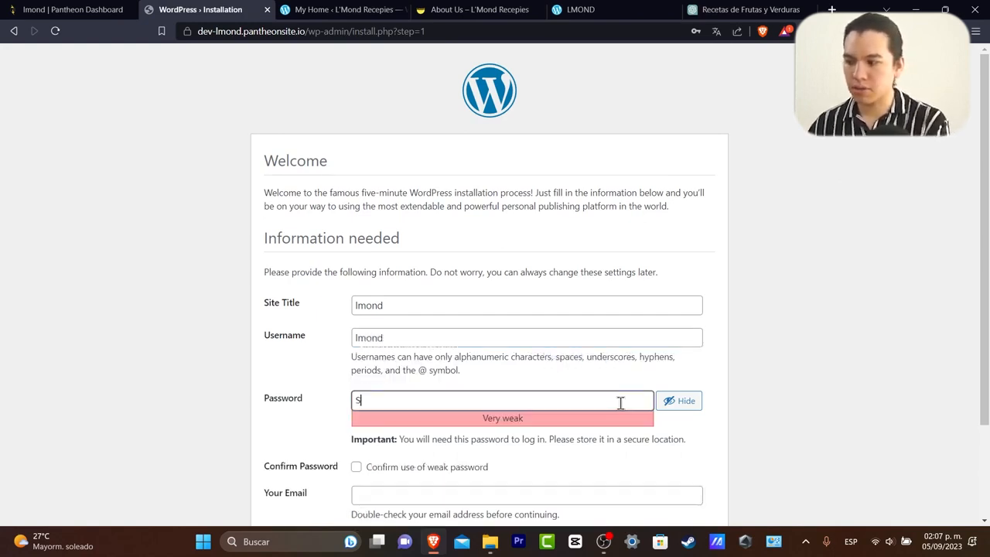
left_click(679, 400)
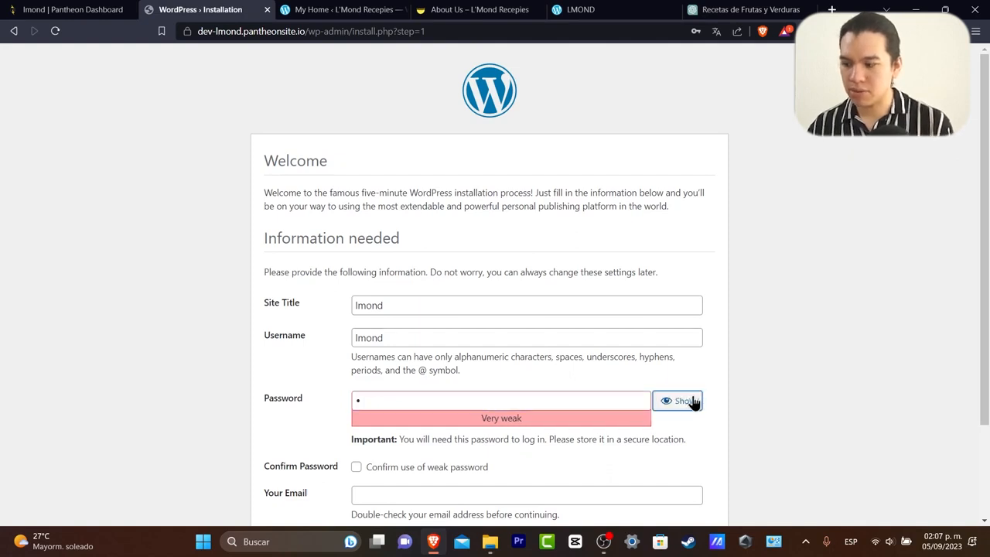
left_click(619, 402)
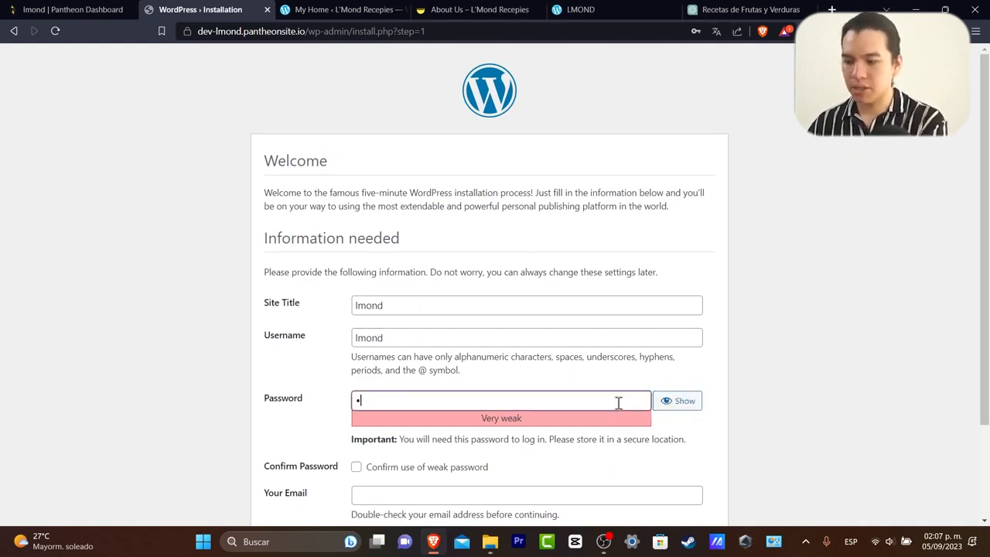
key("BackSpace")
type("•••••••••")
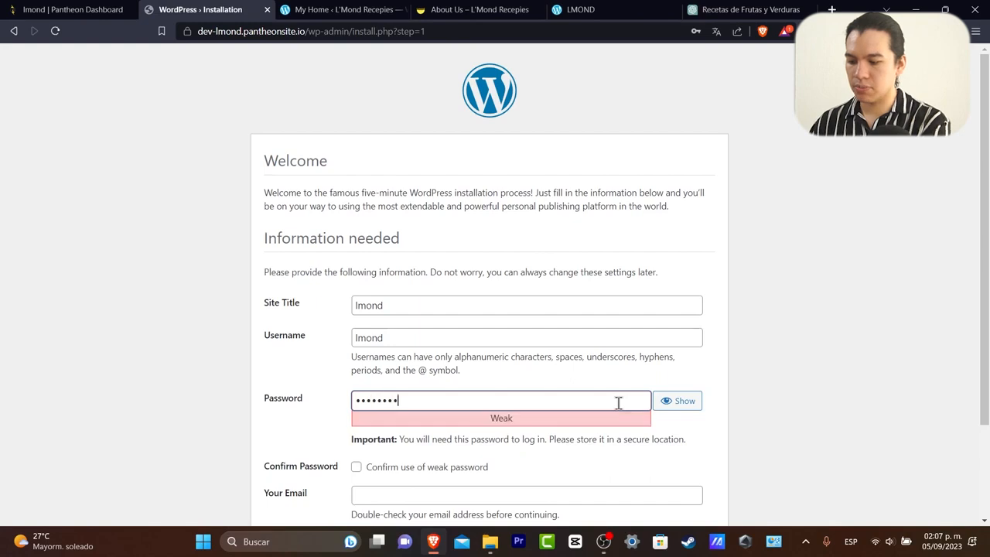
scroll(528, 457, "down", 1)
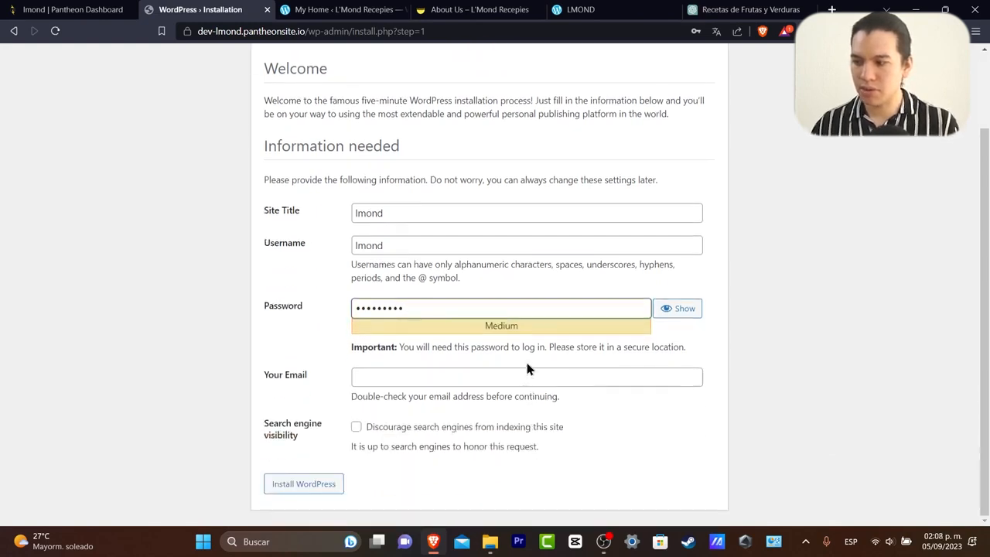
left_click(533, 372)
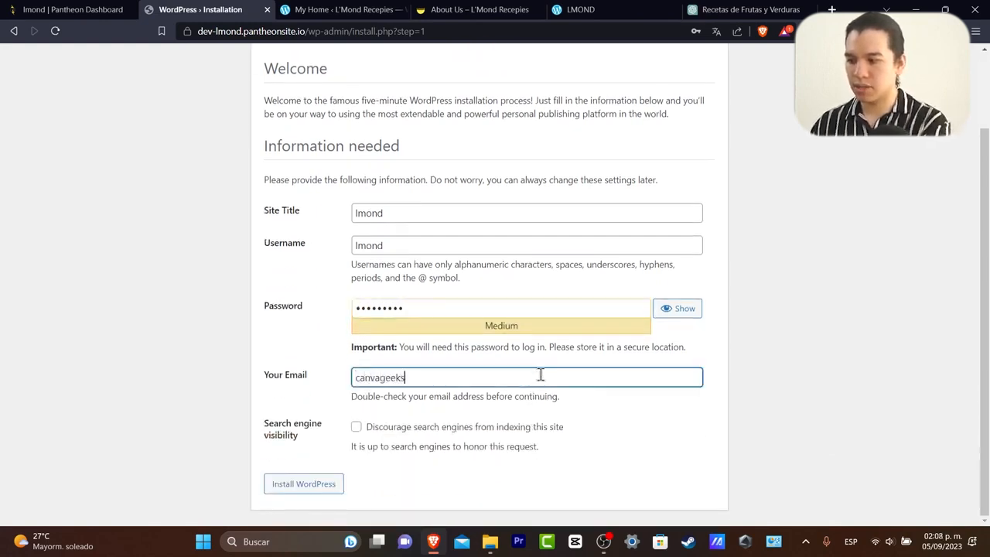
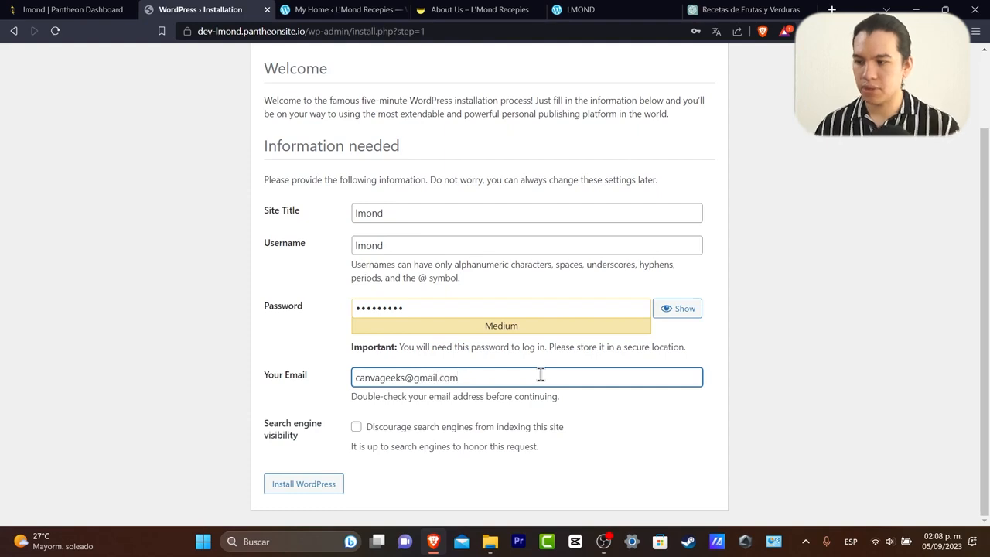
left_click(308, 488)
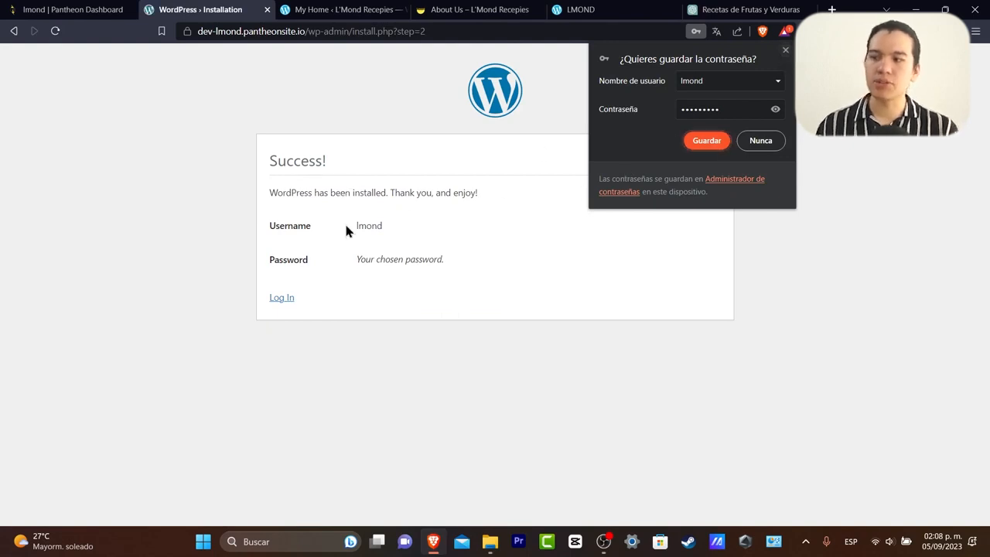
From the success page, log in with the new admin username and password.
left_click_drag(346, 225, 386, 222)
left_click_drag(355, 257, 459, 271)
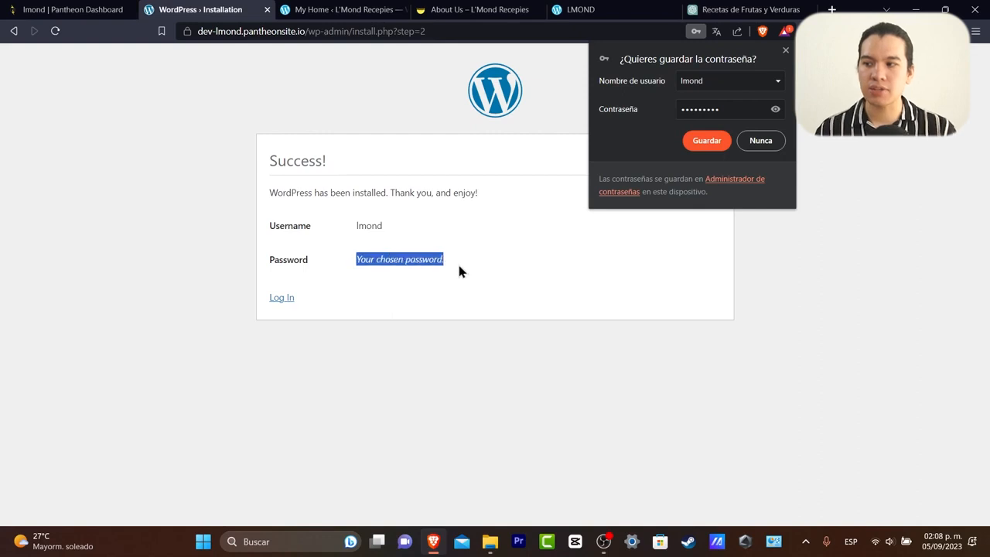
left_click(291, 304)
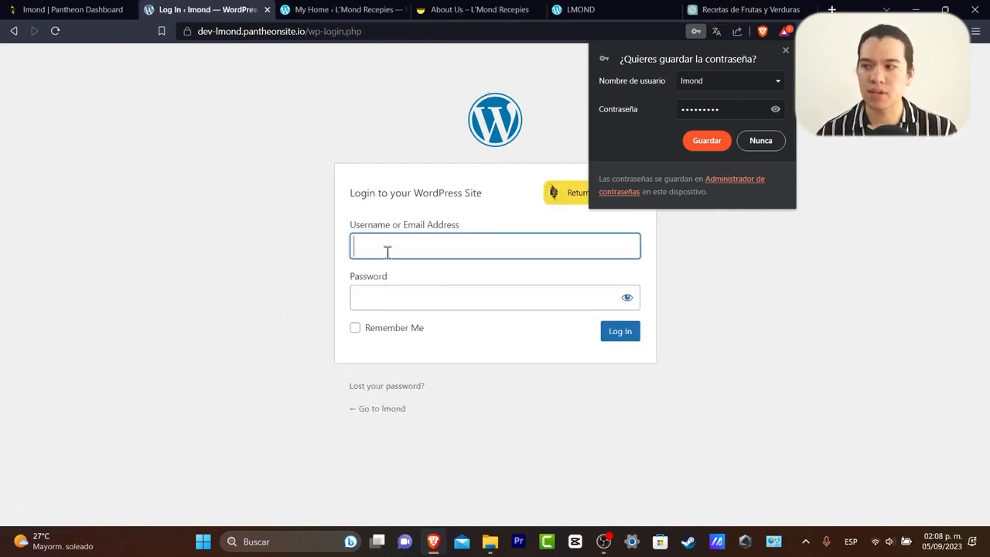
type("lmond")
key("Tab")
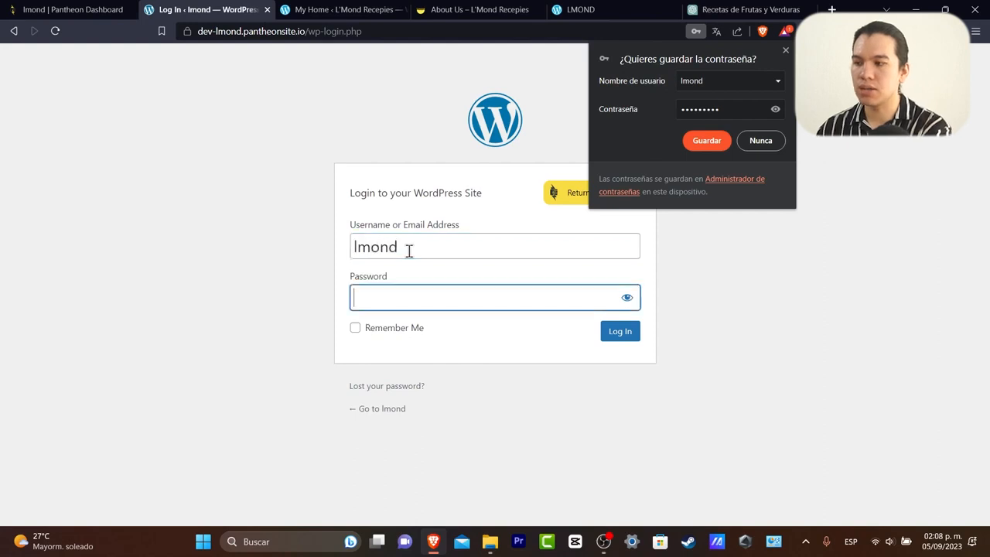
type("•••••••••")
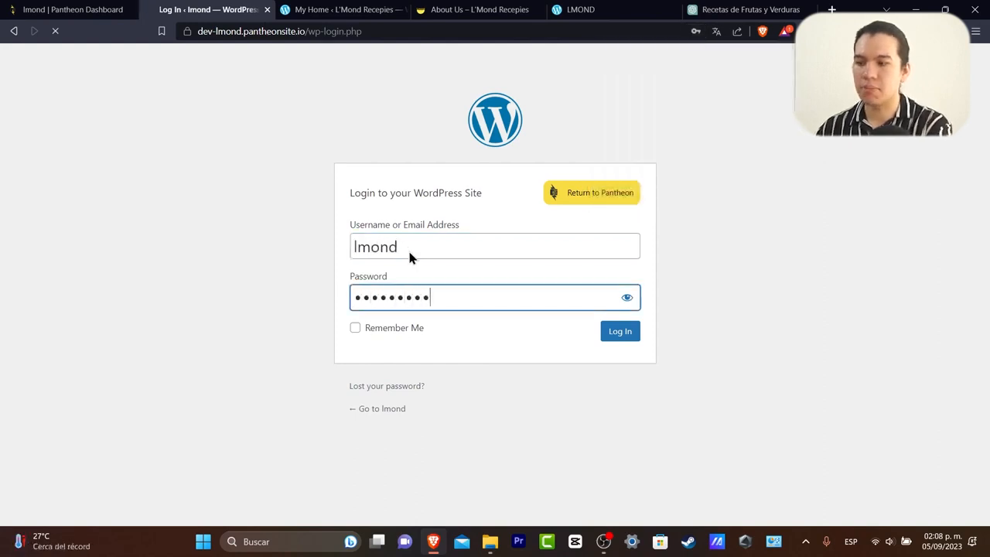
key("Return")
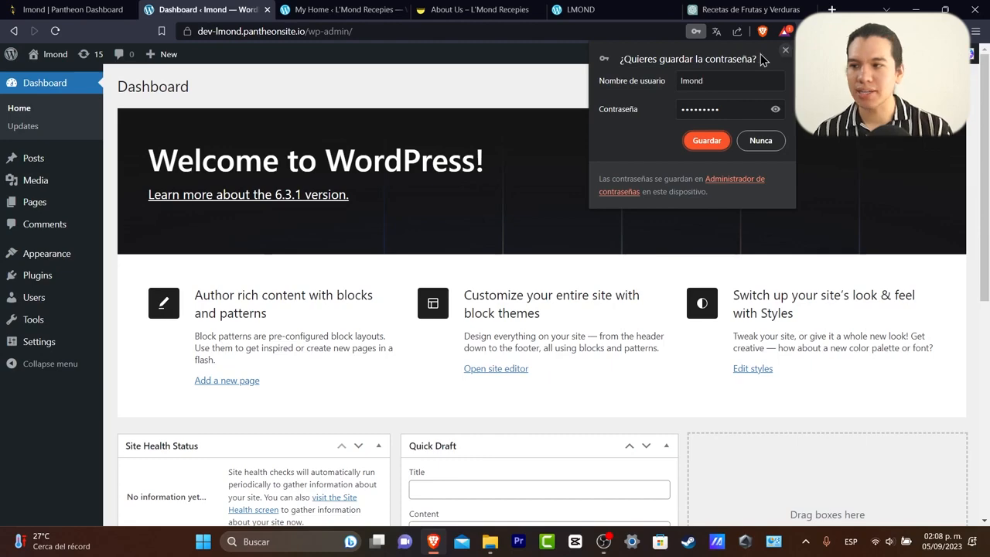
Install the Jetpack and Classic Editor plugins from the Add Plugins page.
left_click(786, 51)
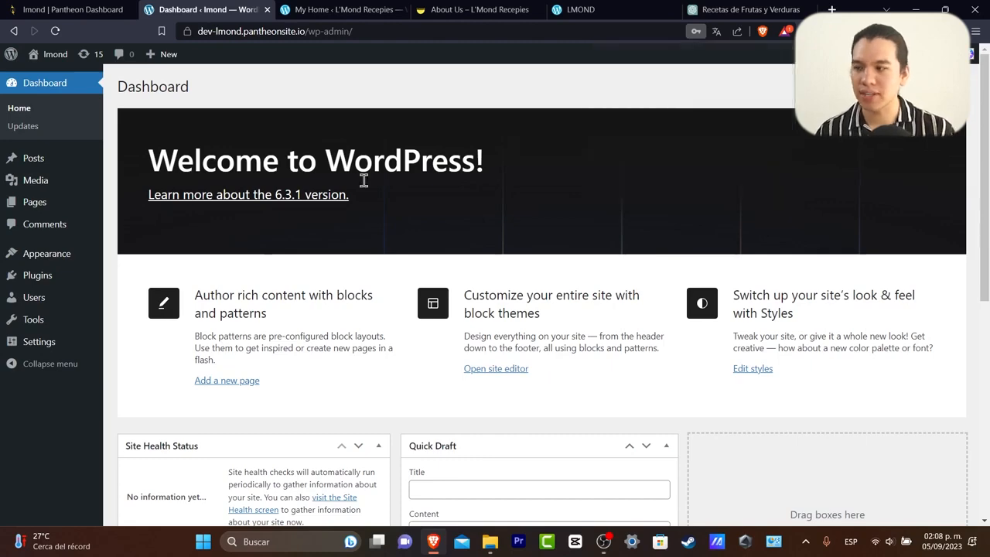
left_click(53, 280)
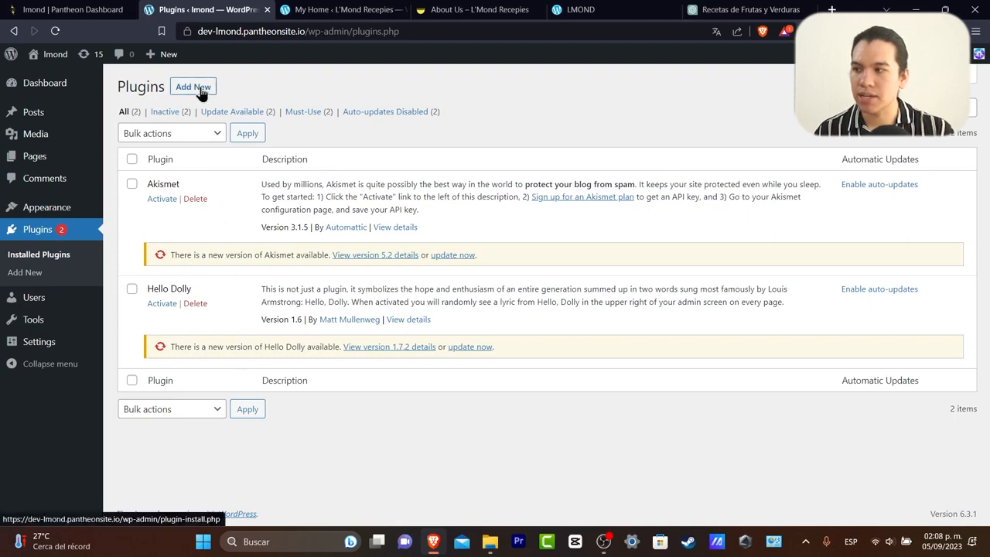
left_click(55, 274)
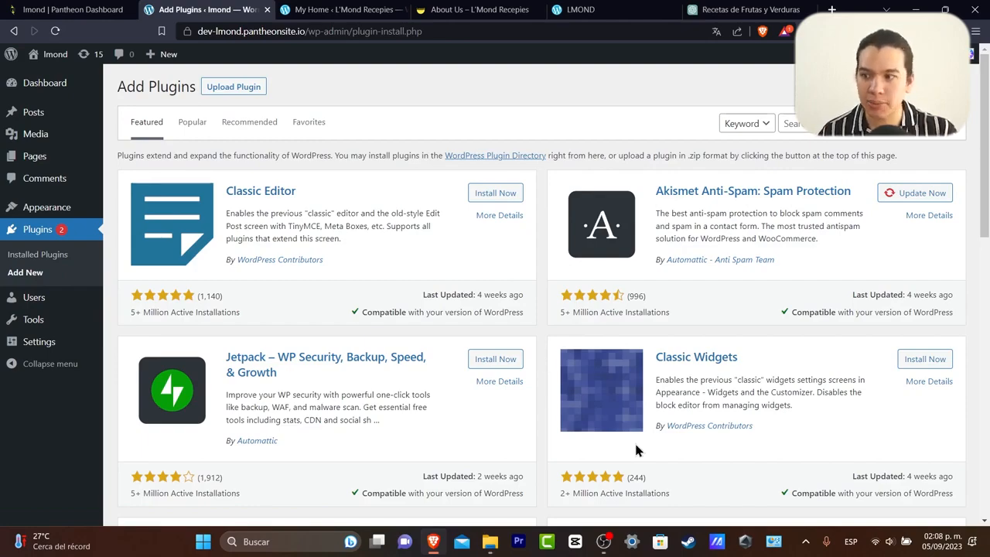
scroll(508, 408, "down", 5)
scroll(499, 408, "up", 5)
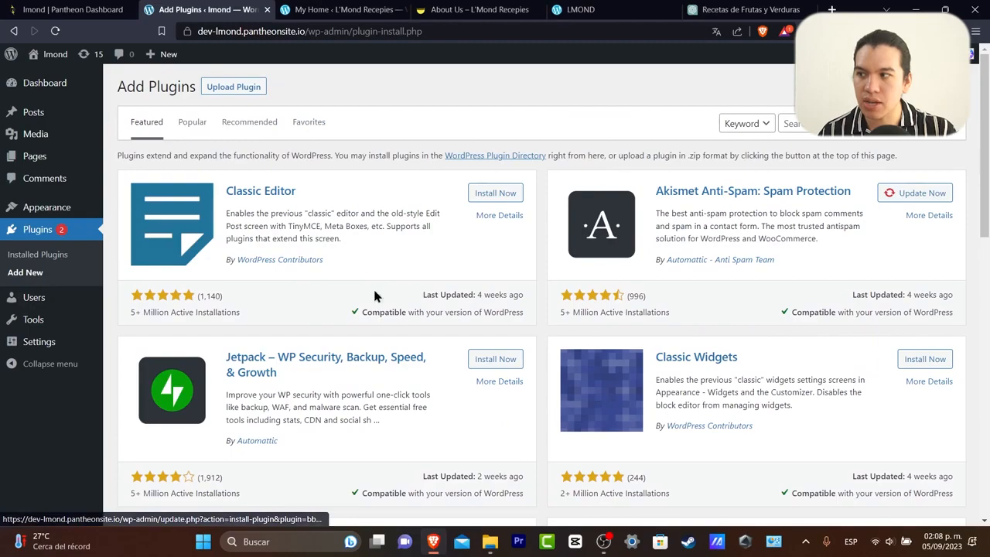
left_click(496, 361)
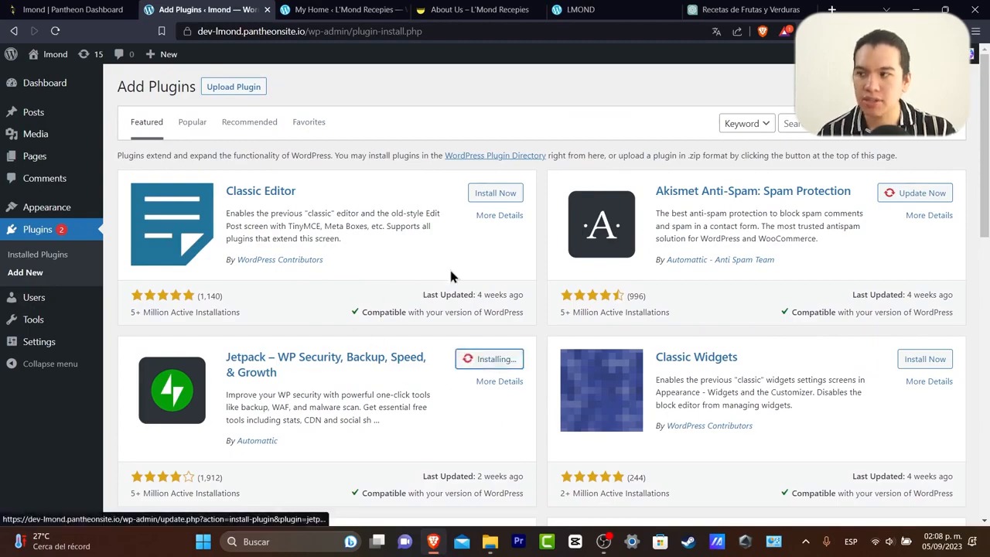
left_click(495, 193)
Install Yoast SEO from the Popular plugins list and activate it.
scroll(659, 286, "down", 5)
scroll(824, 403, "down", 4)
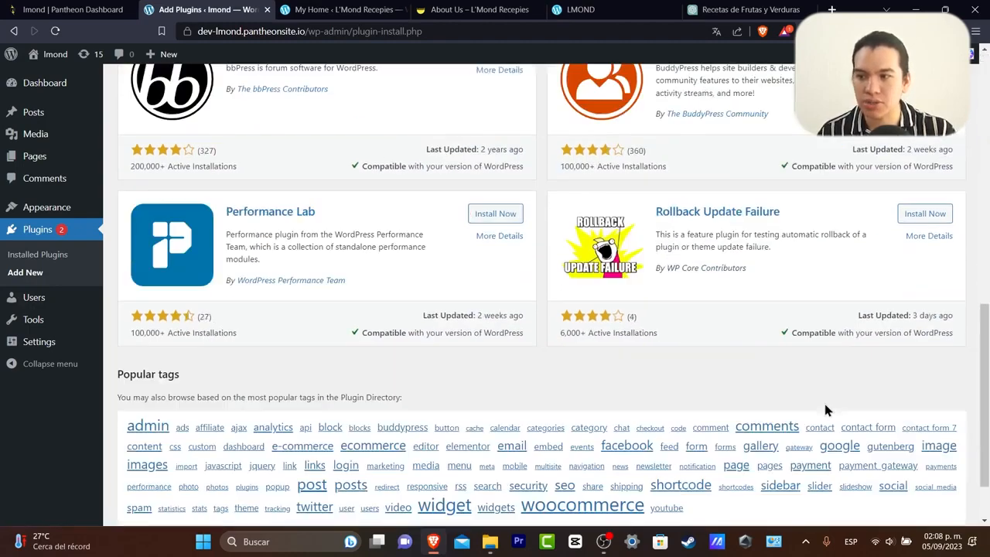
scroll(824, 402, "up", 9)
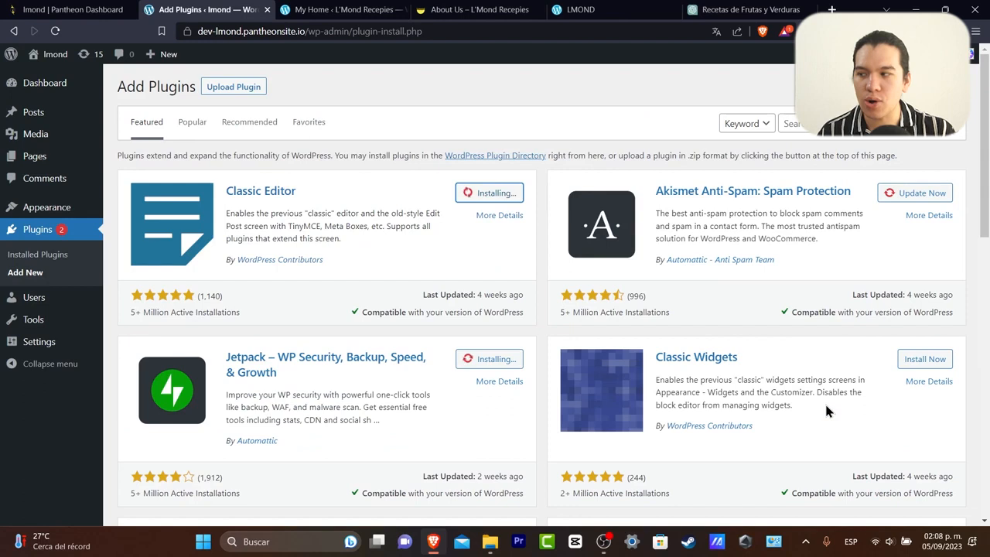
left_click(202, 122)
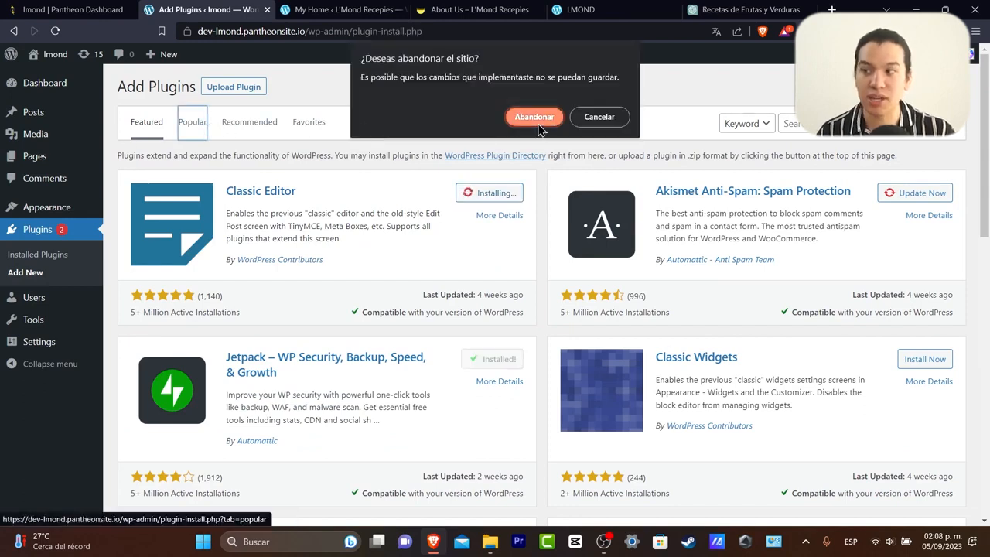
left_click(610, 117)
left_click(195, 125)
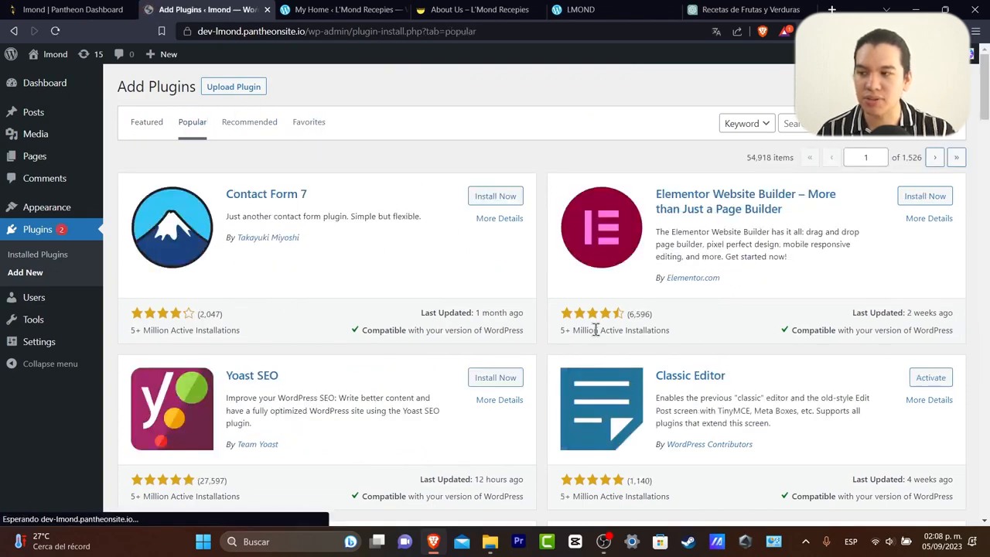
left_click(481, 384)
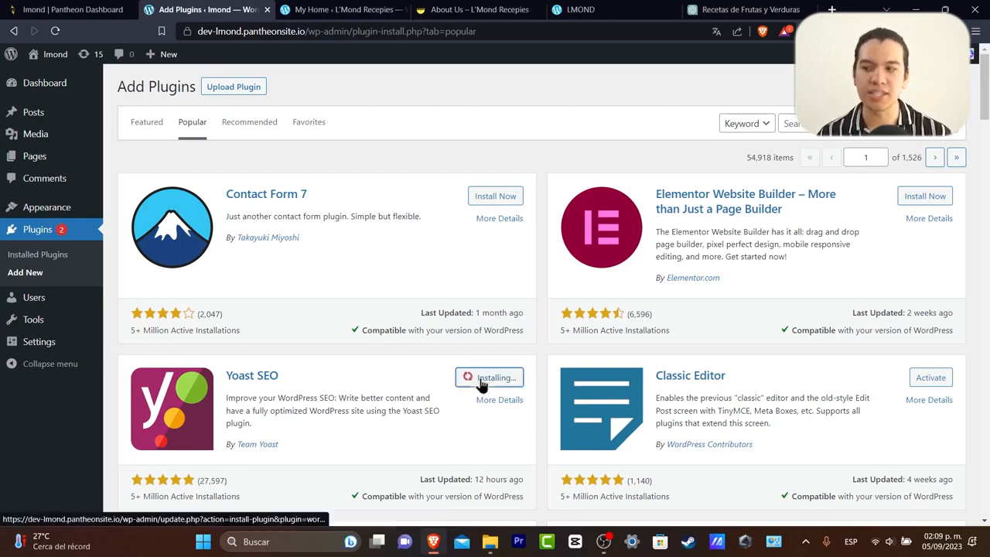
scroll(513, 417, "down", 4)
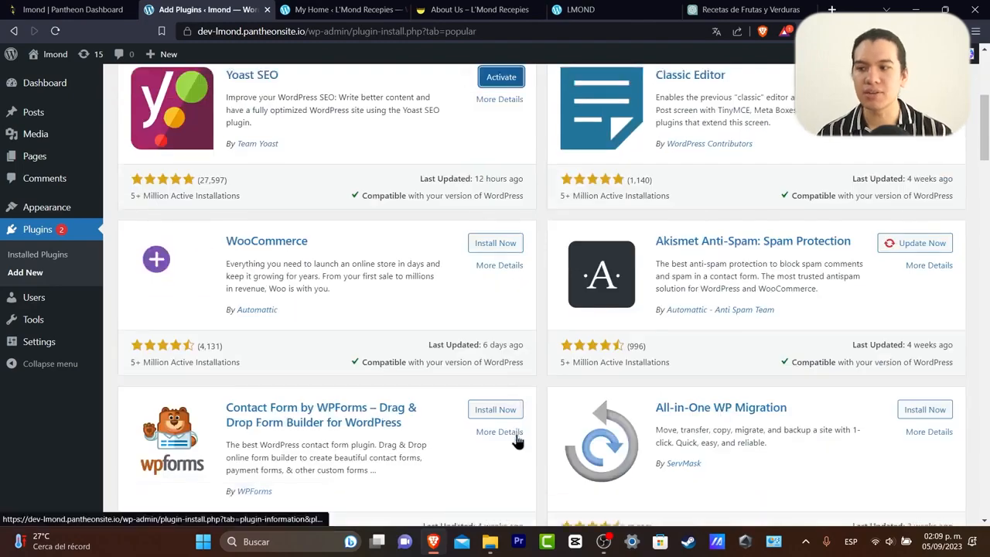
scroll(517, 441, "down", 2)
scroll(517, 441, "up", 4)
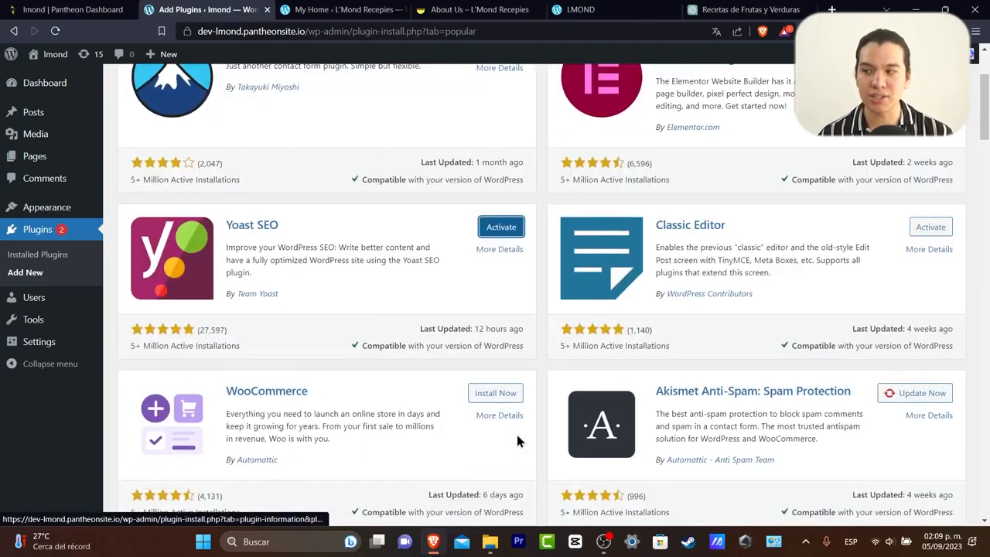
left_click(501, 227)
scroll(601, 352, "down", 4)
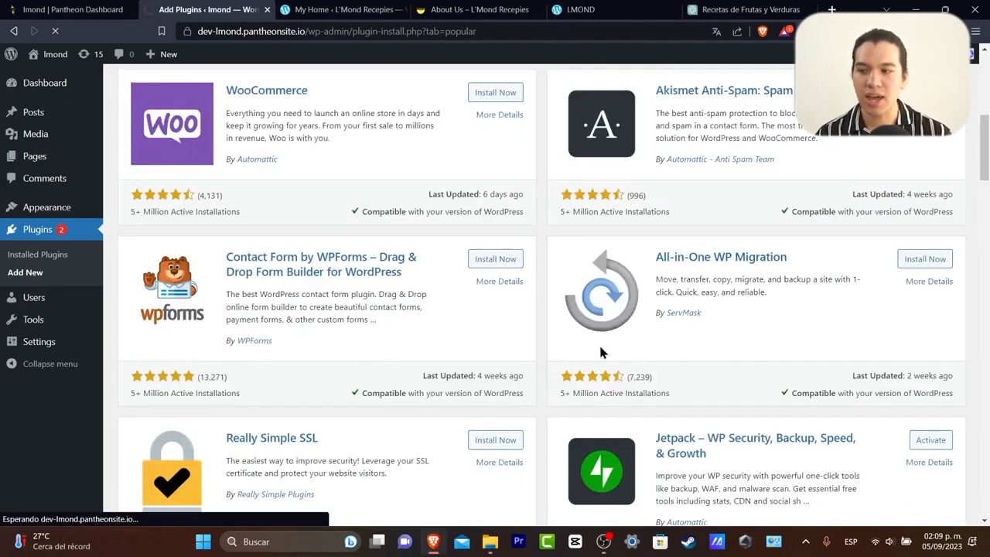
scroll(595, 364, "down", 5)
scroll(576, 384, "down", 2)
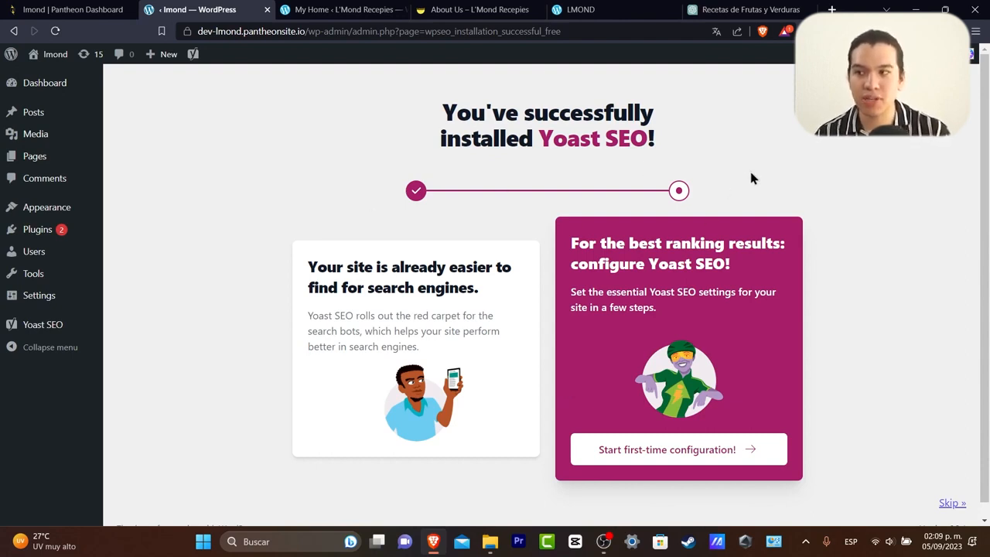
Begin Yoast's first-time configuration, then return to the Dashboard and edit Blog Home in the site editor.
left_click(696, 456)
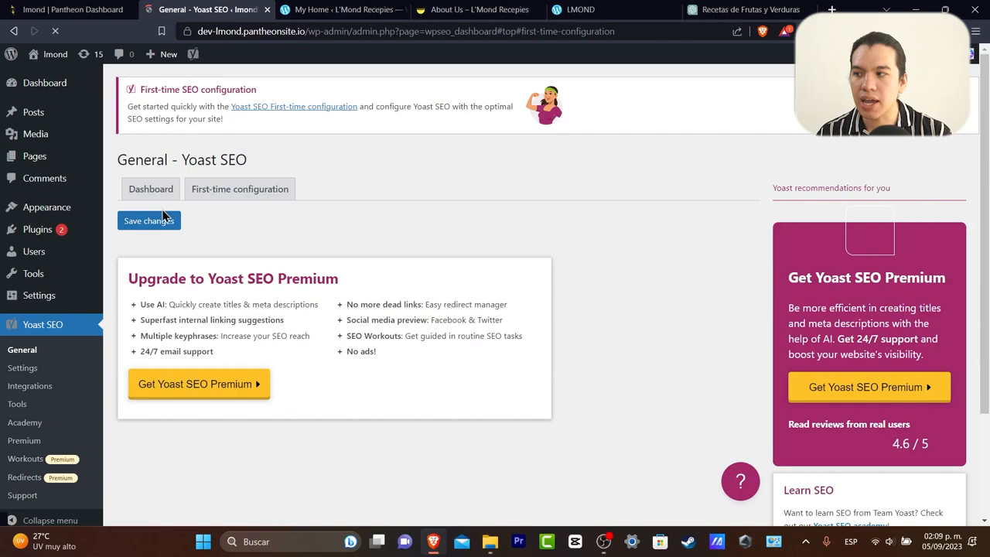
left_click(209, 193)
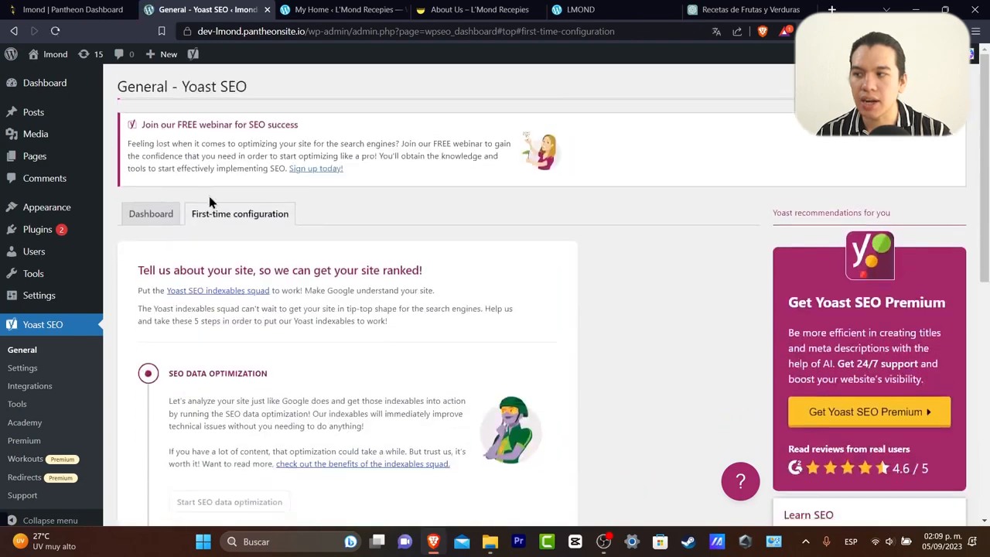
left_click(41, 89)
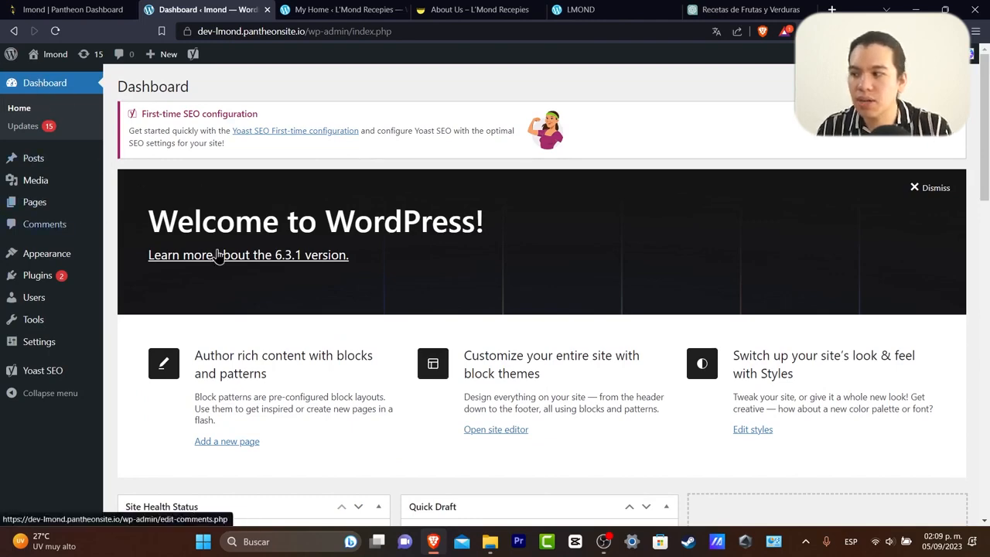
scroll(218, 255, "down", 4)
scroll(286, 250, "up", 2)
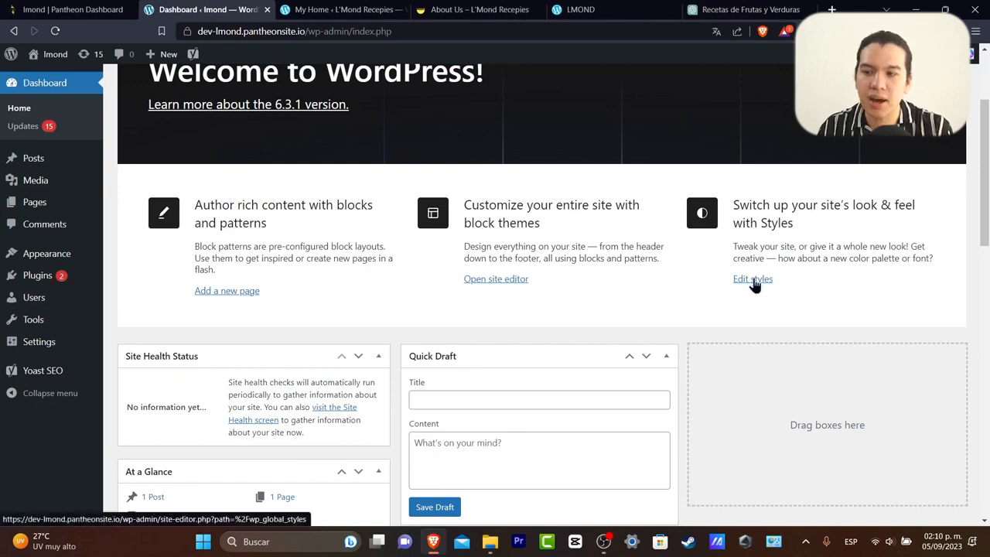
left_click(497, 280)
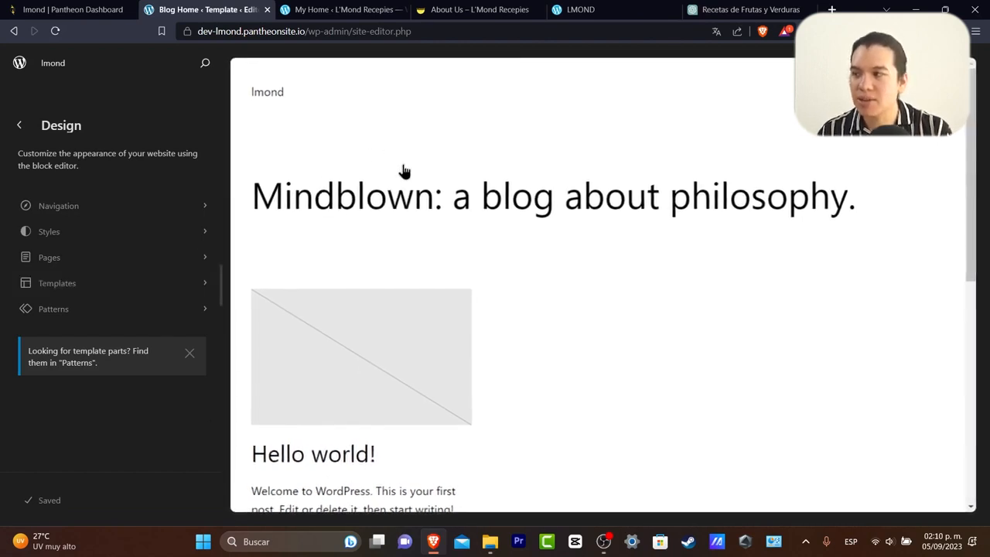
left_click(288, 98)
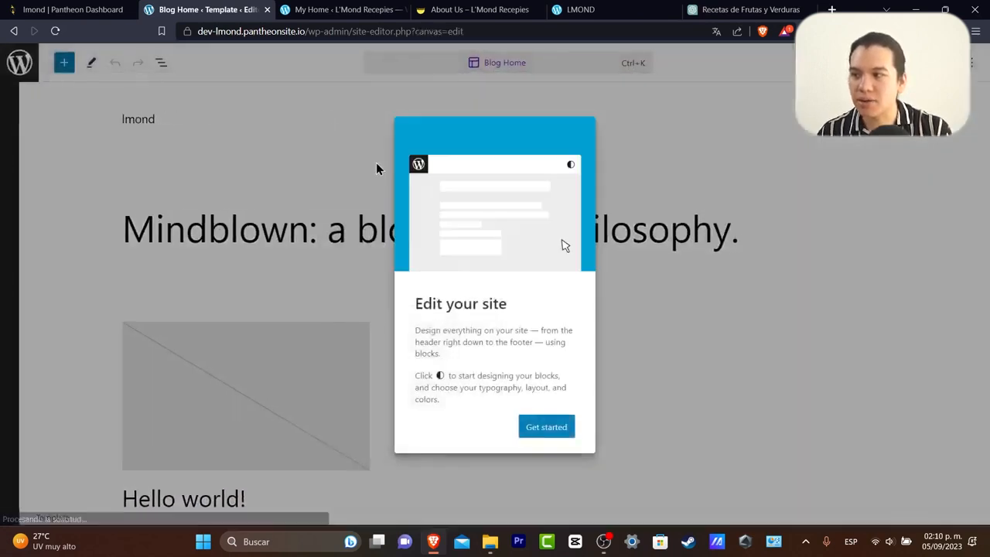
Change the site title block from lmond to L'mond.
left_click(545, 433)
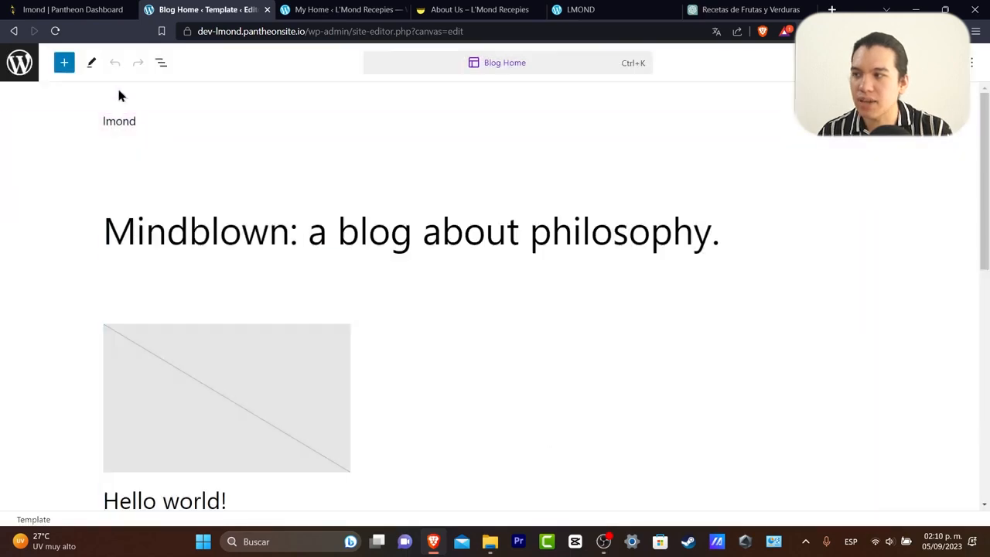
left_click(90, 68)
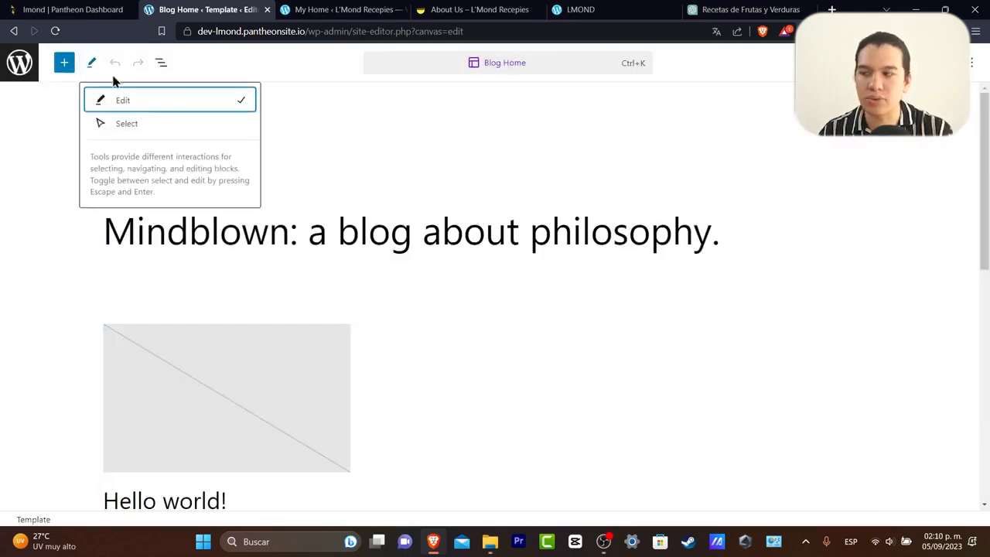
left_click(135, 122)
left_click(137, 104)
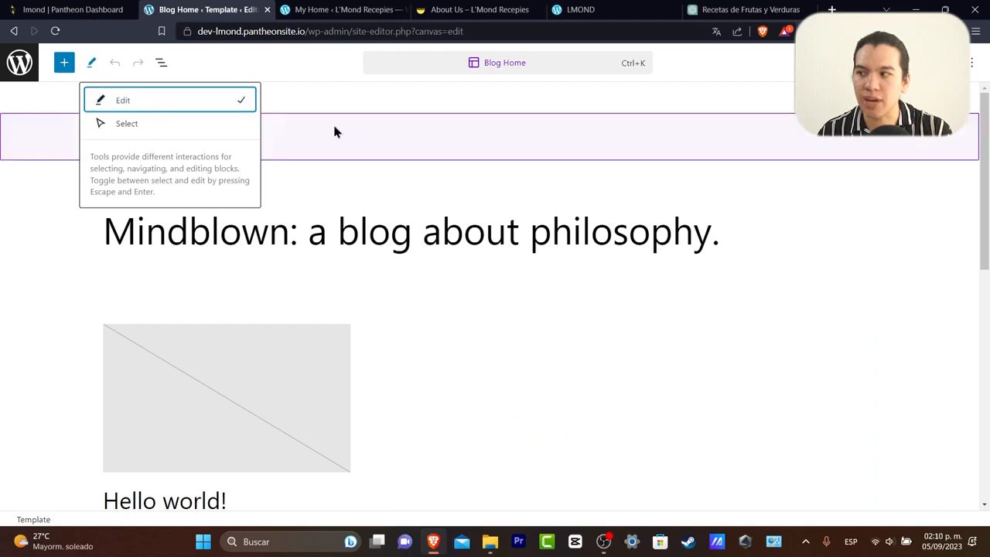
left_click(163, 135)
left_click(125, 122)
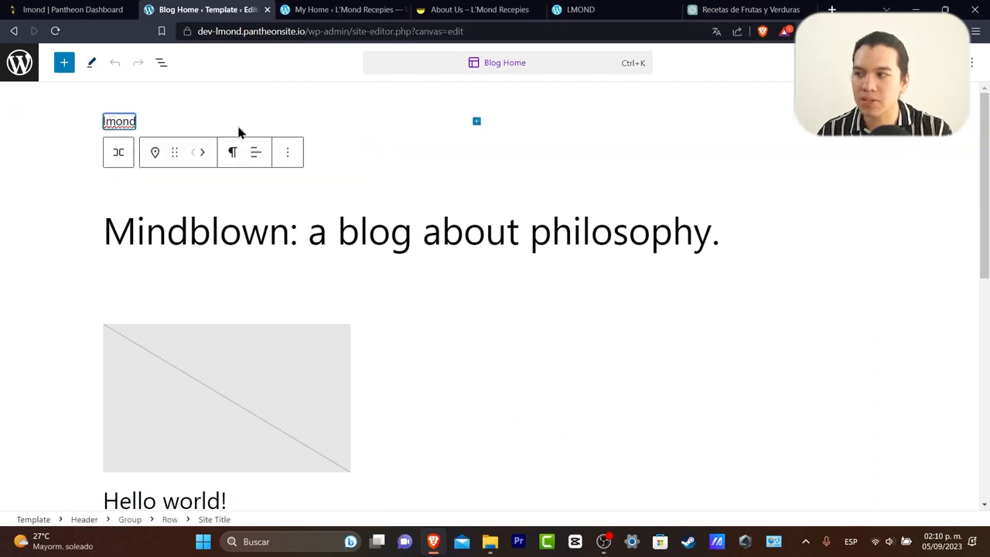
left_click(480, 131)
left_click(520, 149)
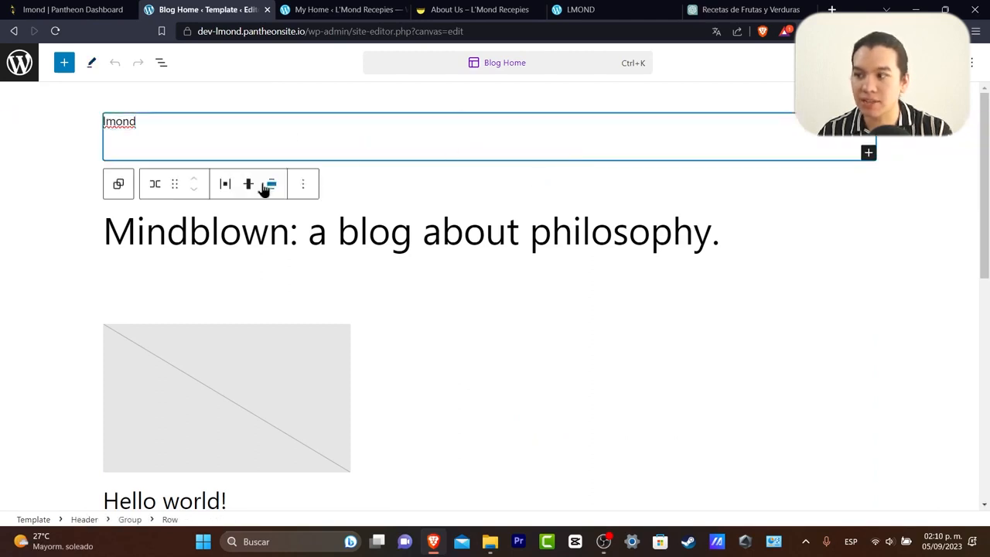
left_click(301, 187)
left_click(507, 138)
left_click(117, 123)
left_click(90, 125)
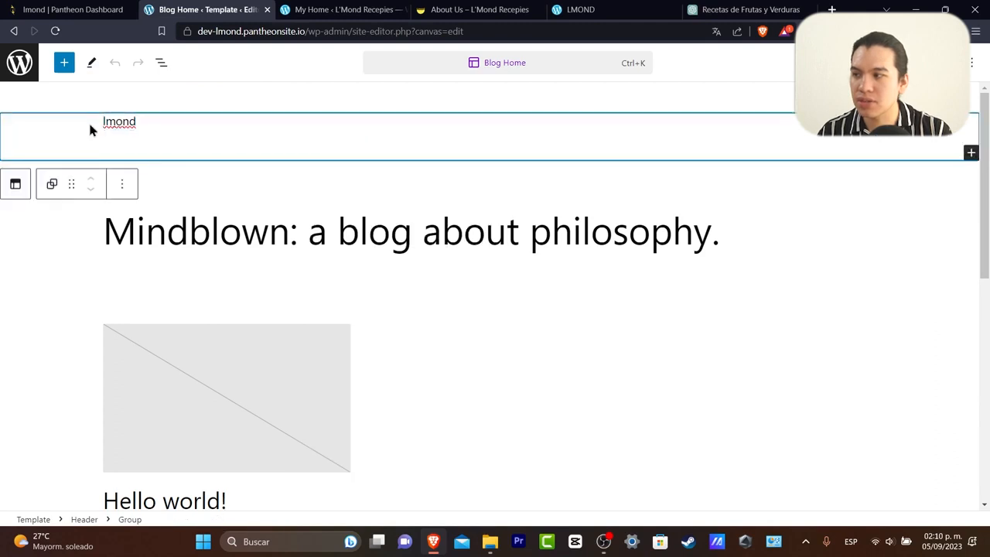
left_click(121, 184)
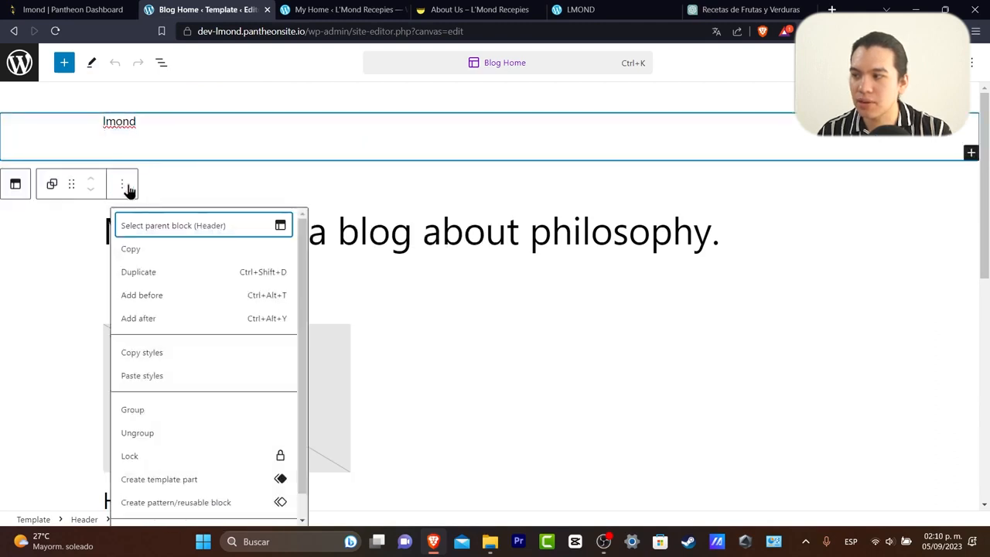
double_click(118, 121)
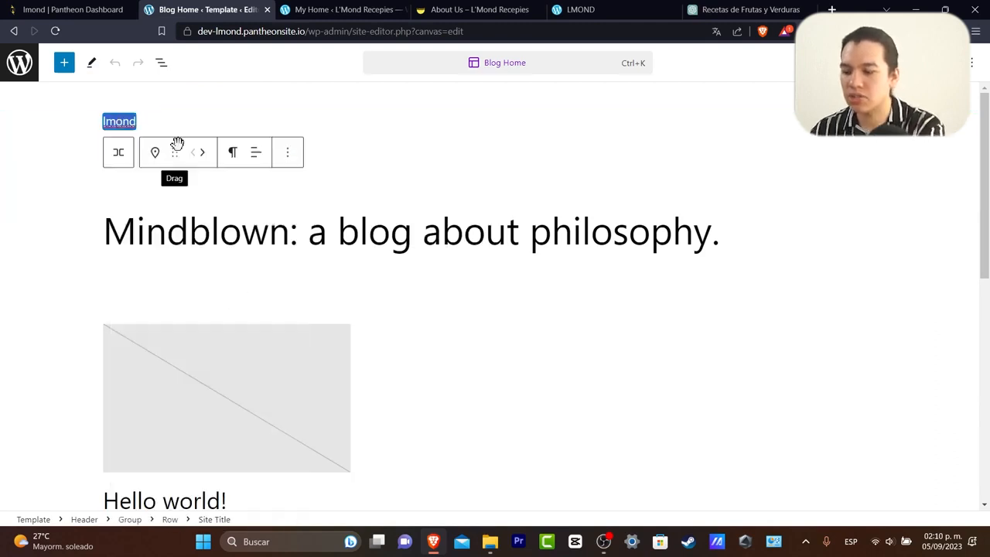
type("L")
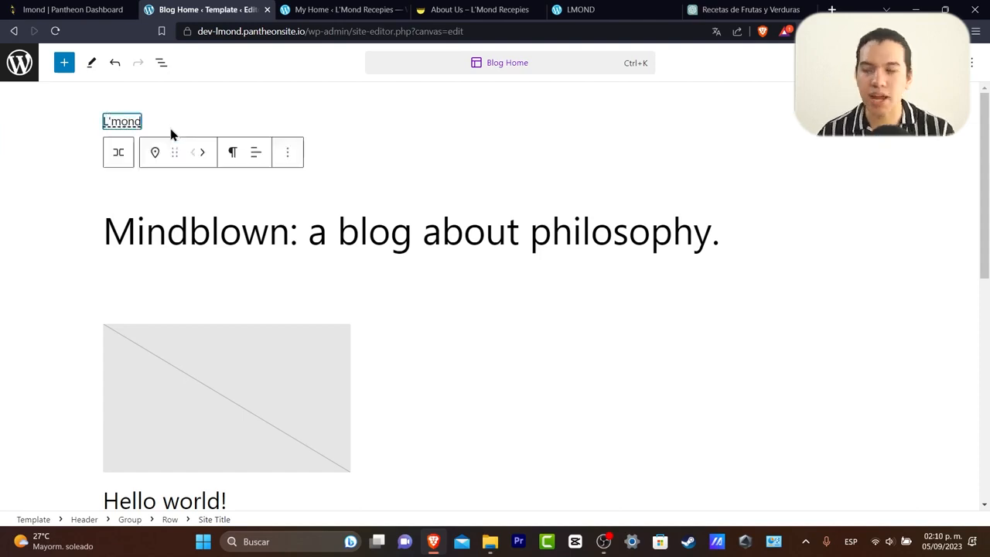
Replace the large Blog Home heading with 'Welcome to our store'.
left_click(486, 218)
double_click(509, 224)
triple_click(510, 221)
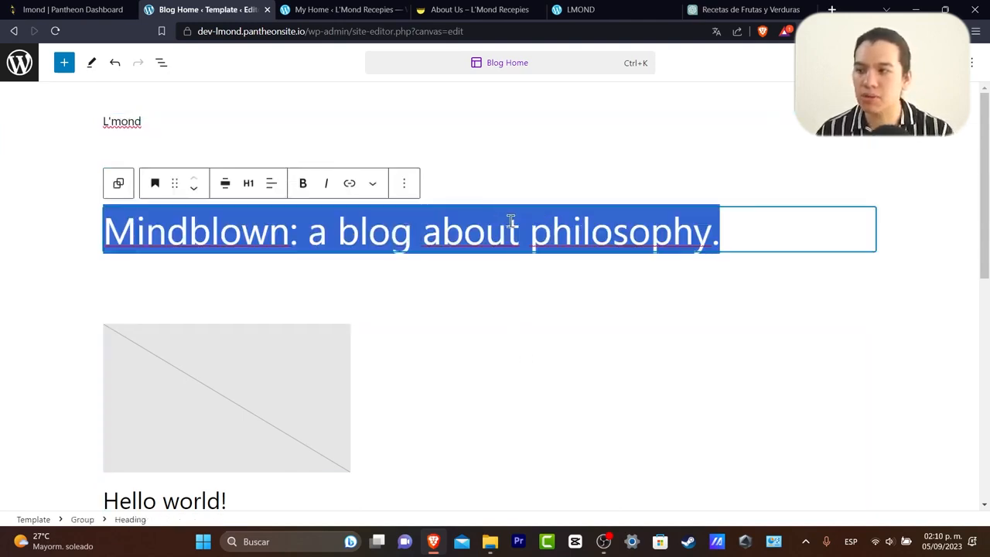
type("WEel")
key("BackSpace")
key("BackSpace")
key("BackSpace")
type("elco")
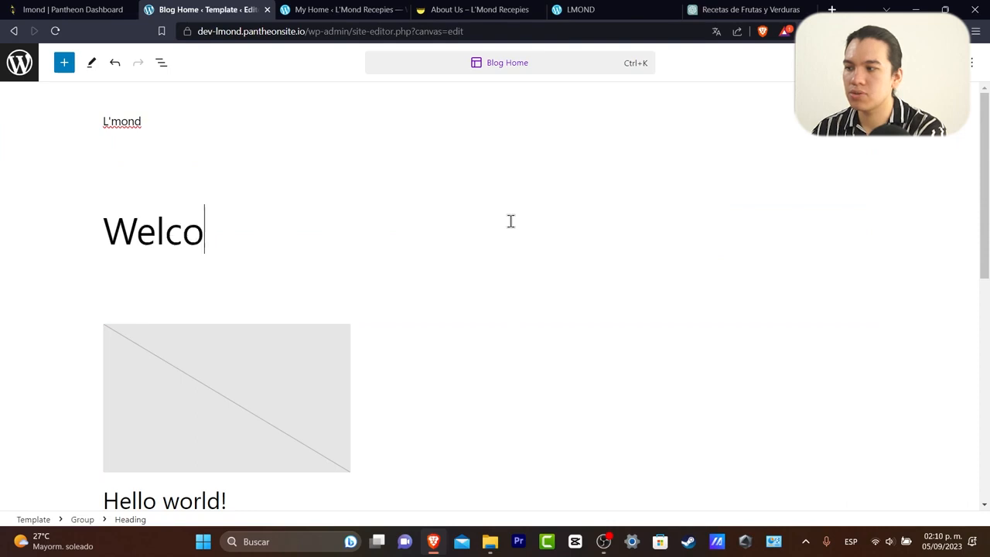
type("me to our store")
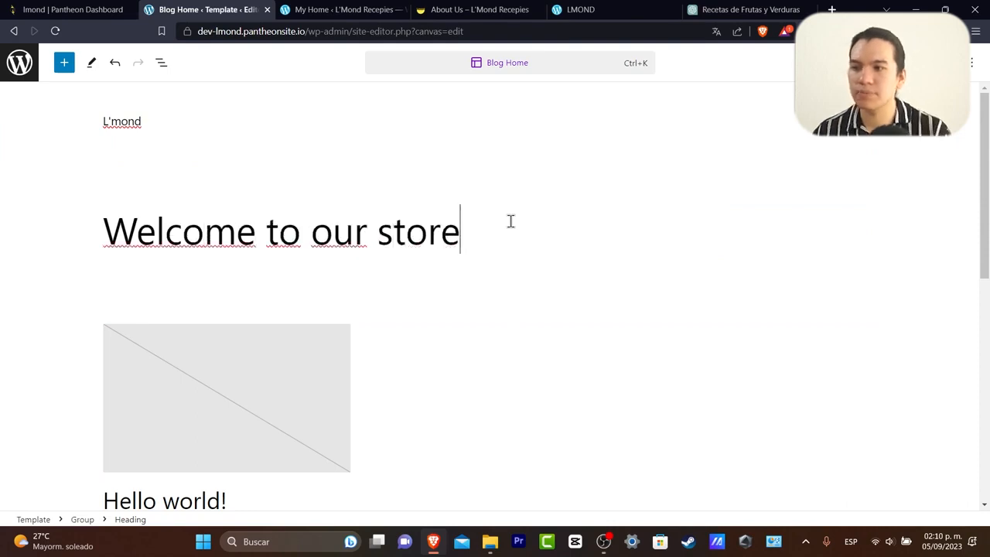
left_click(518, 62)
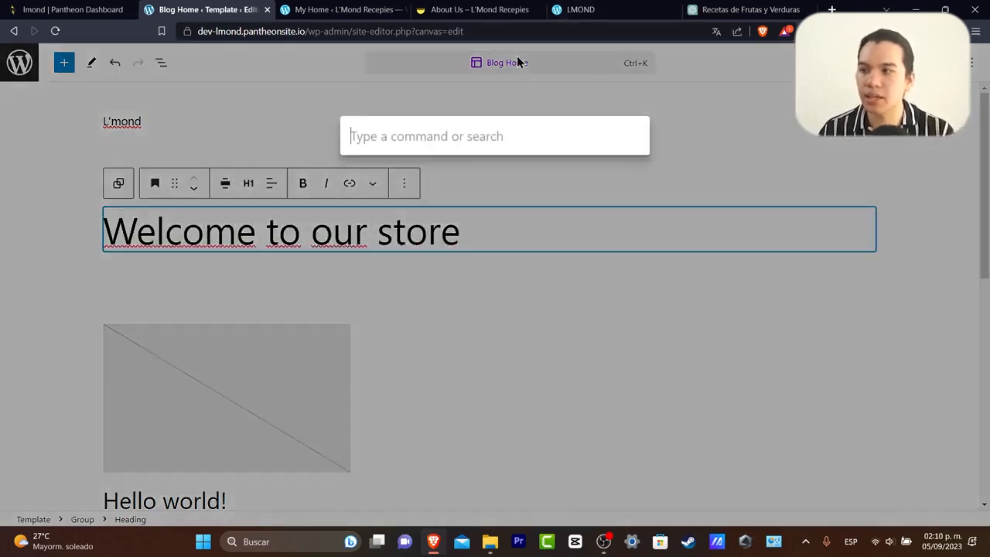
Exit the editing canvas to the site's templates list and preview the All Archives template.
left_click(249, 76)
left_click(64, 62)
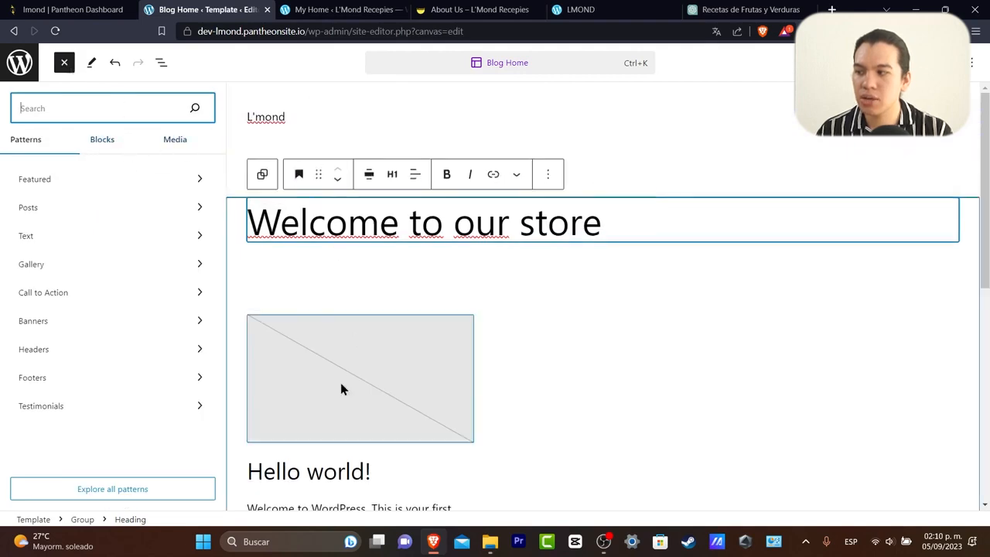
left_click(427, 126)
left_click(19, 61)
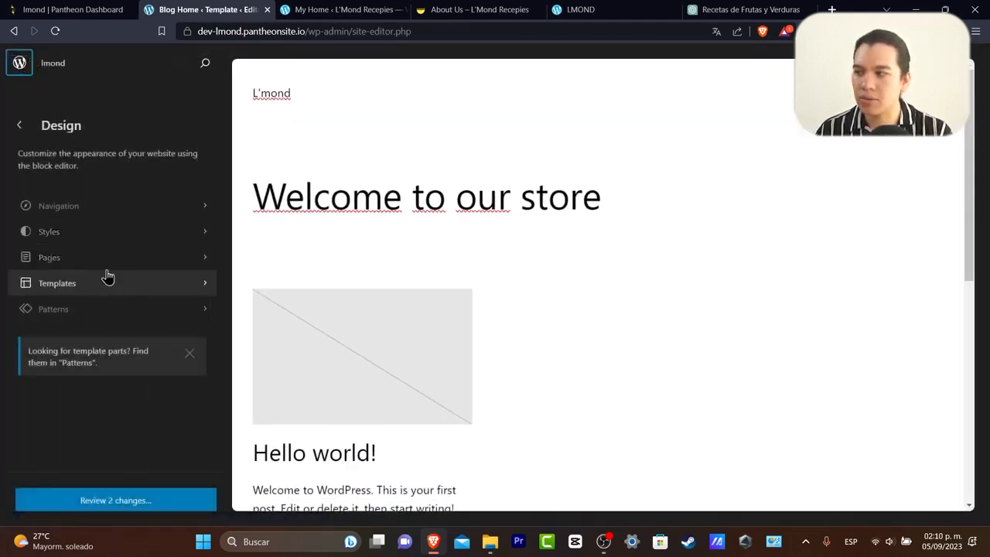
left_click(108, 280)
left_click(124, 200)
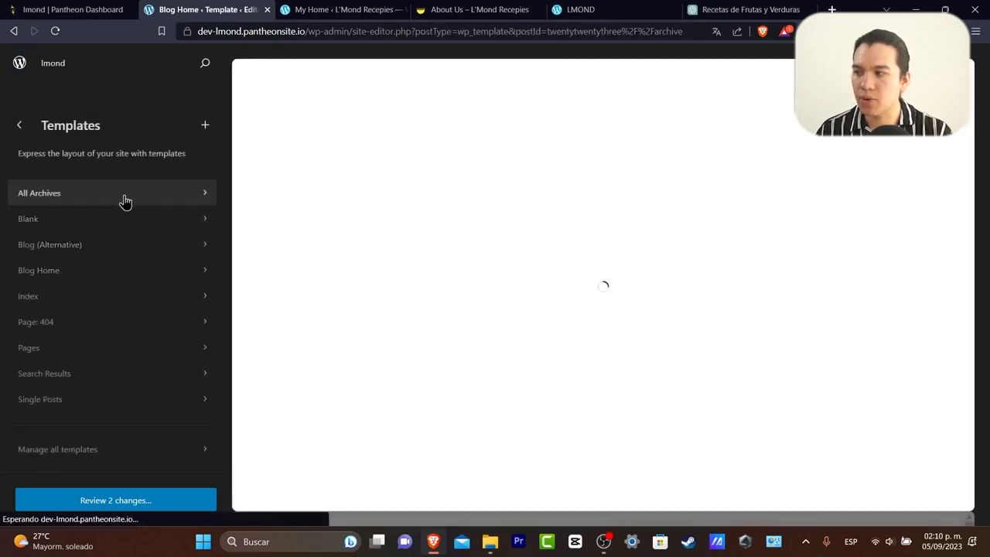
left_click(22, 127)
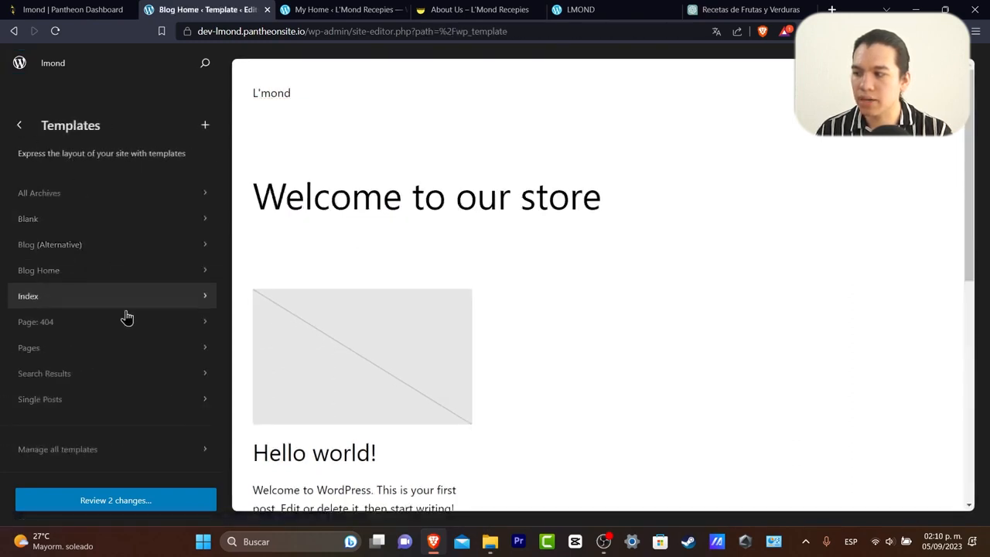
Preview the Blank template, then leave the editor for the Dashboard, discarding unsaved edits.
left_click(125, 219)
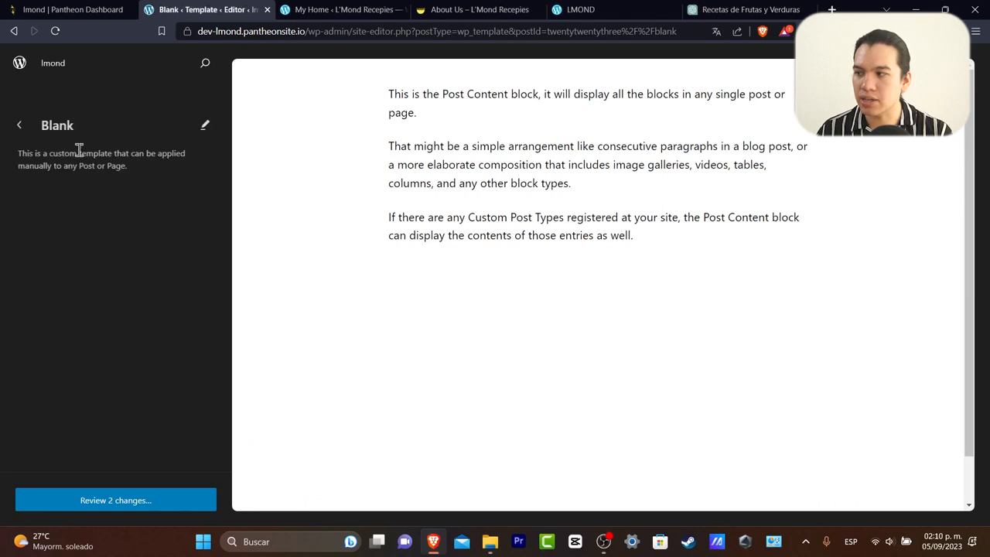
left_click(19, 125)
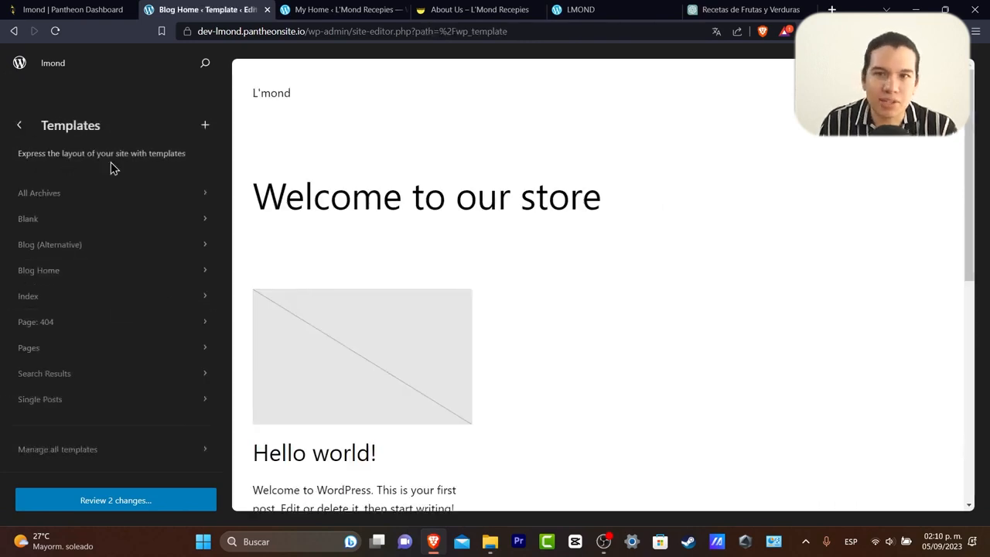
left_click(24, 66)
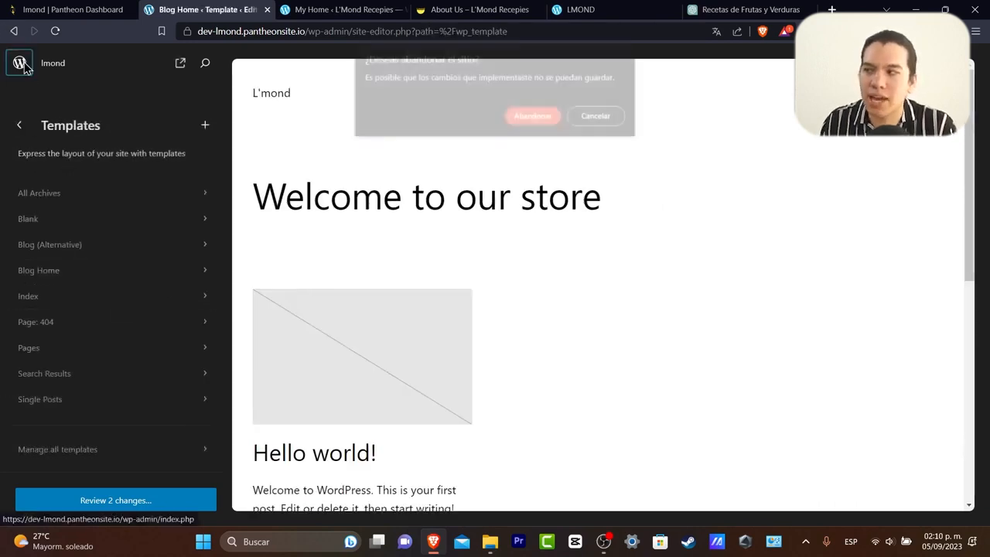
left_click(555, 119)
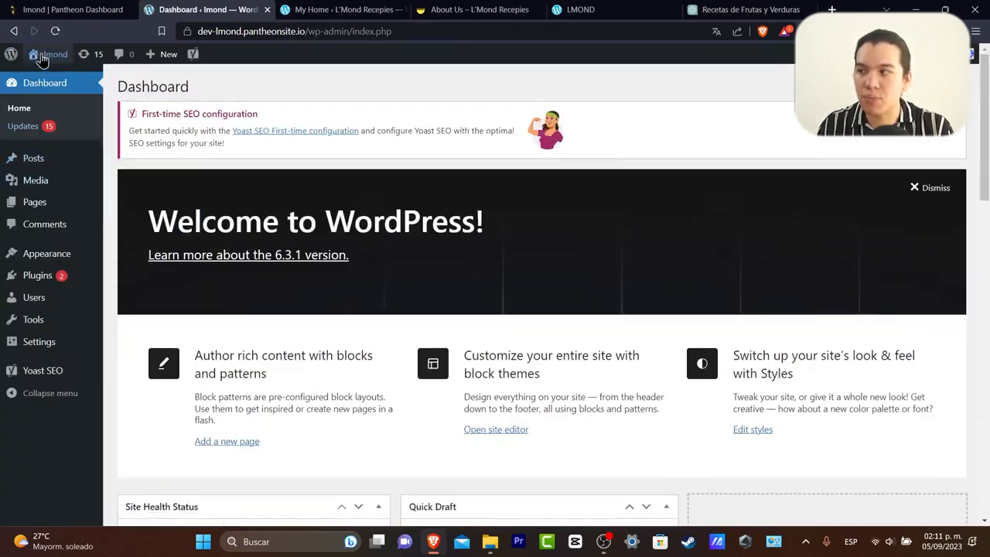
Start a new post and dismiss the block editor's welcome guide.
left_click(152, 55)
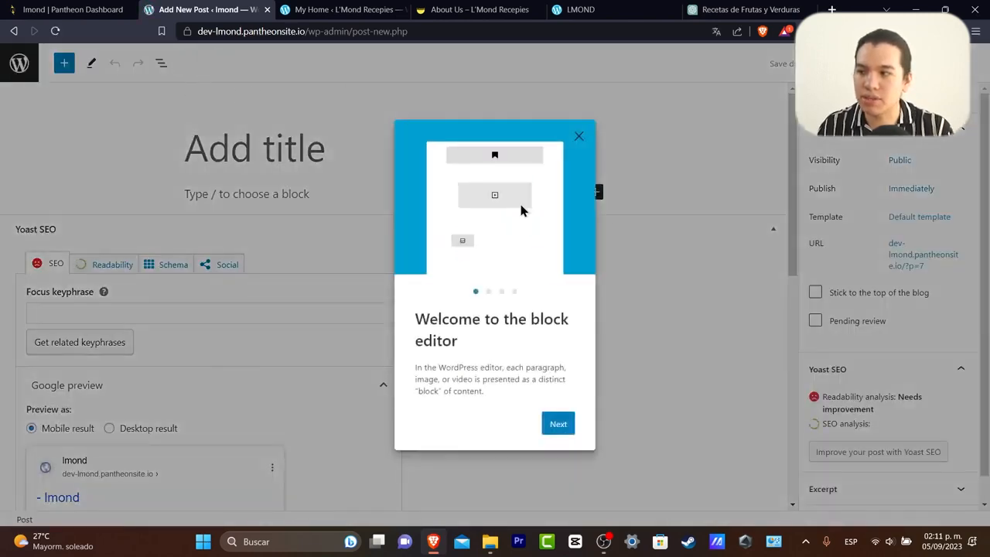
left_click(579, 139)
scroll(430, 307, "down", 4)
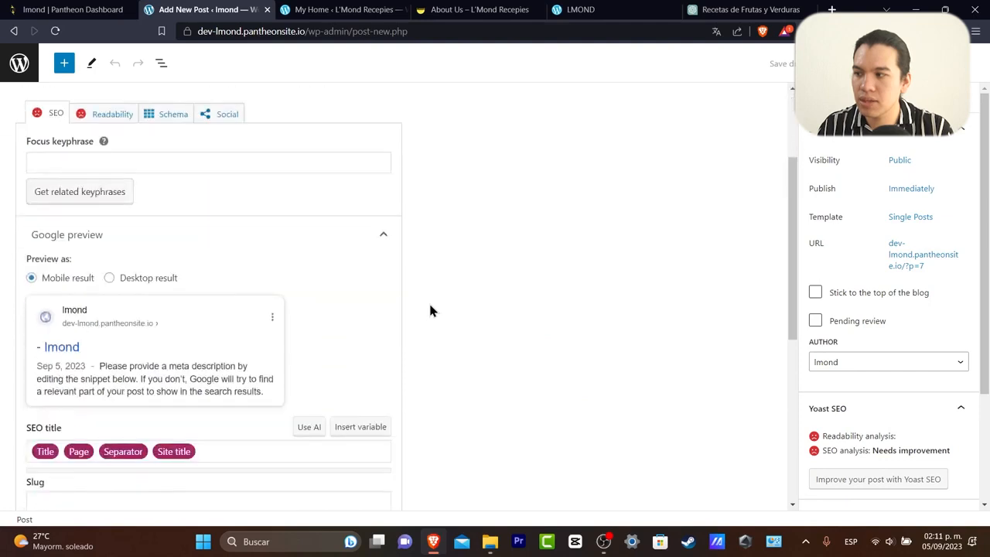
scroll(430, 309, "down", 3)
scroll(430, 306, "up", 7)
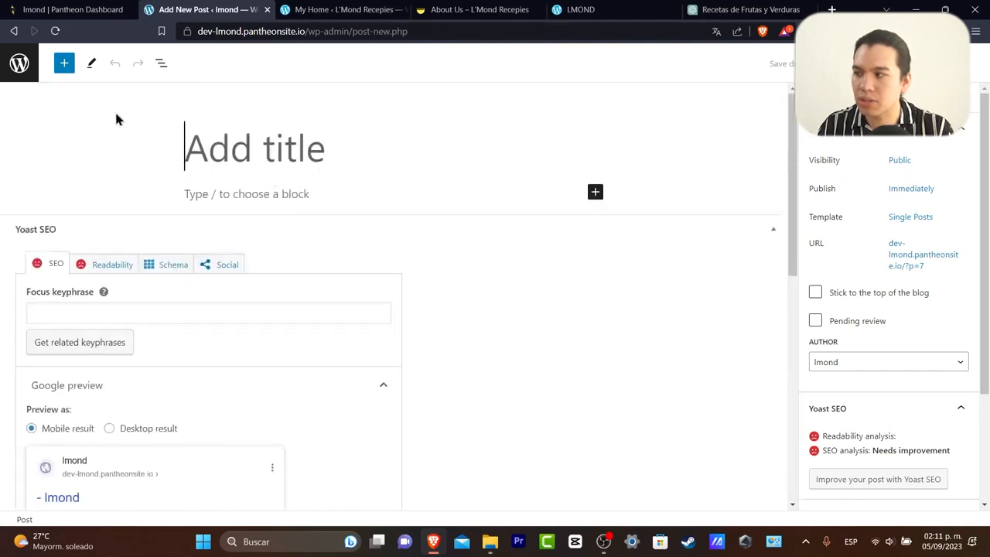
Leave the post editor and go to Plugins > Add New.
left_click(36, 67)
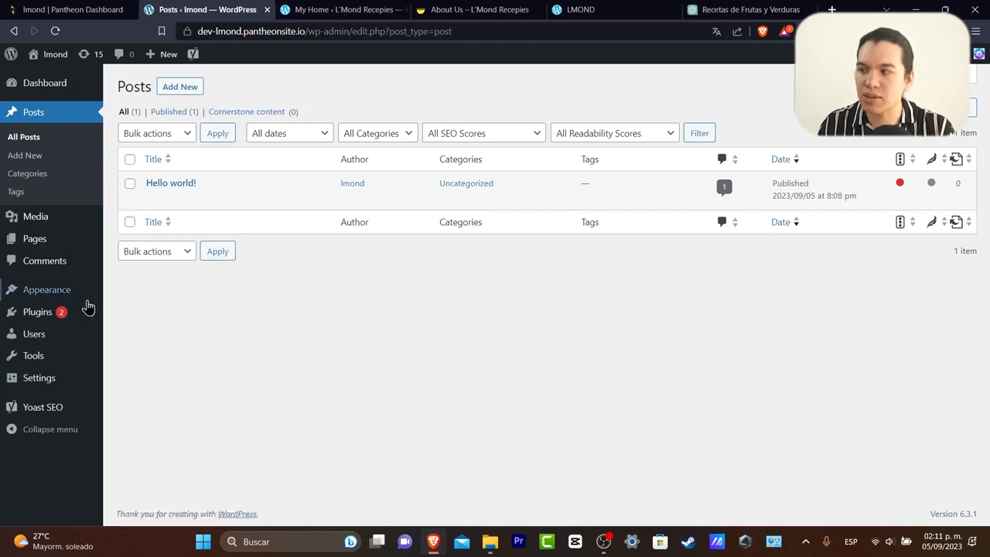
left_click(59, 311)
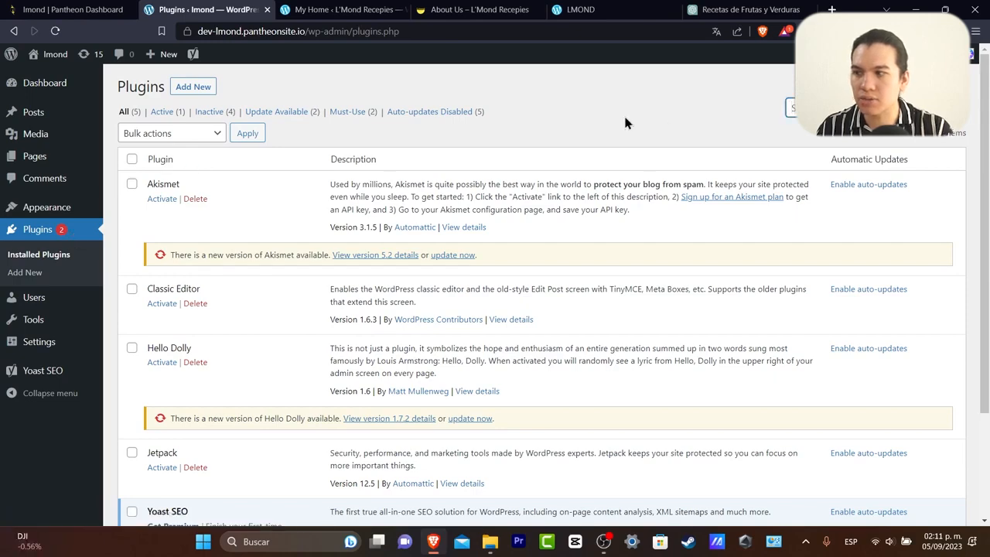
left_click(192, 89)
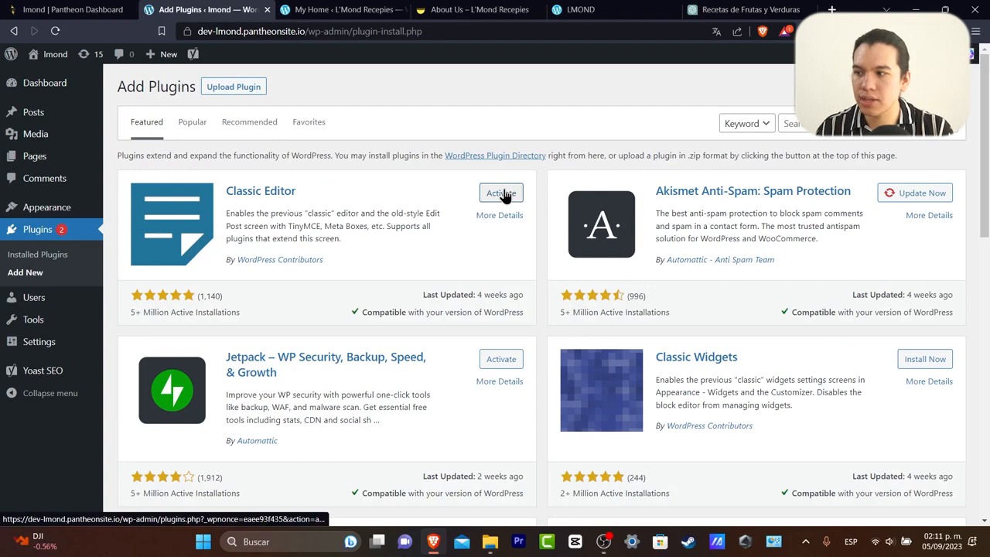
Search plugins for 'landing page', then install and activate PluginOps Landing Page Builder.
left_click(792, 124)
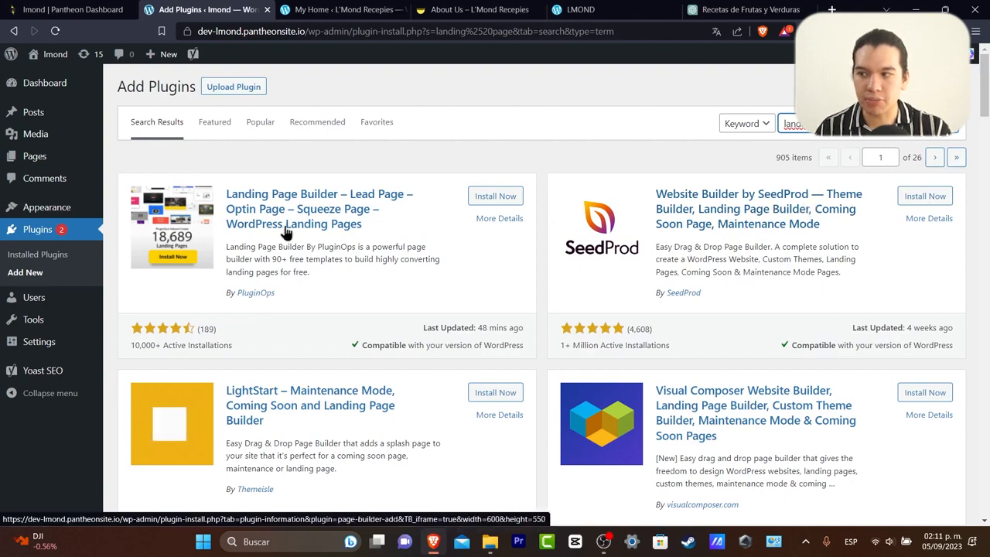
left_click(495, 196)
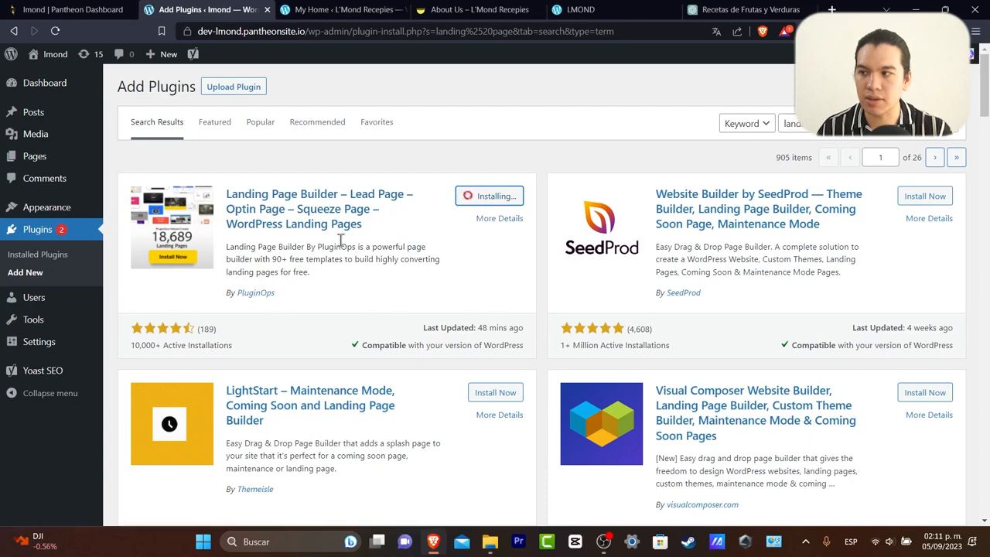
left_click(510, 197)
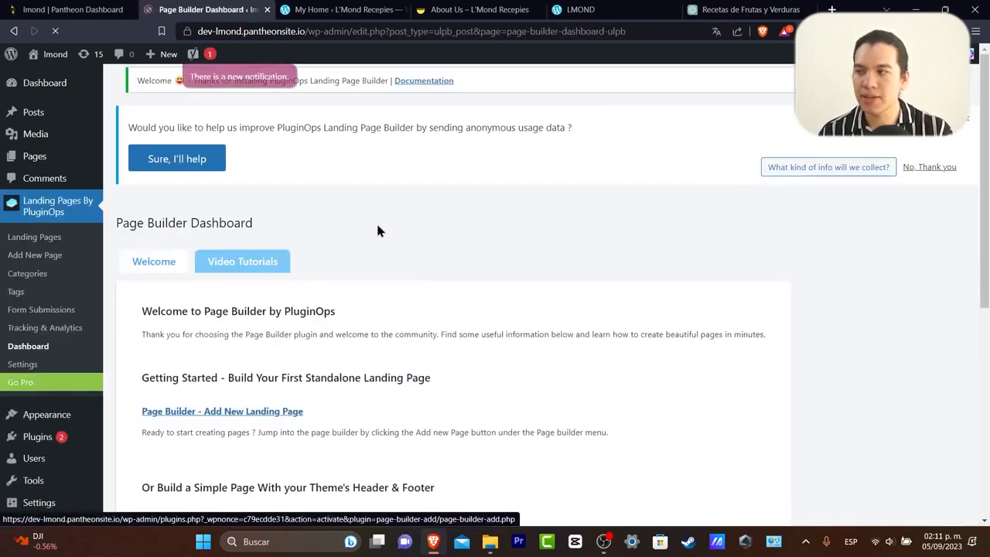
Add a new landing page from the Page Builder Dashboard and open it in the PluginOps editor.
scroll(758, 209, "down", 5)
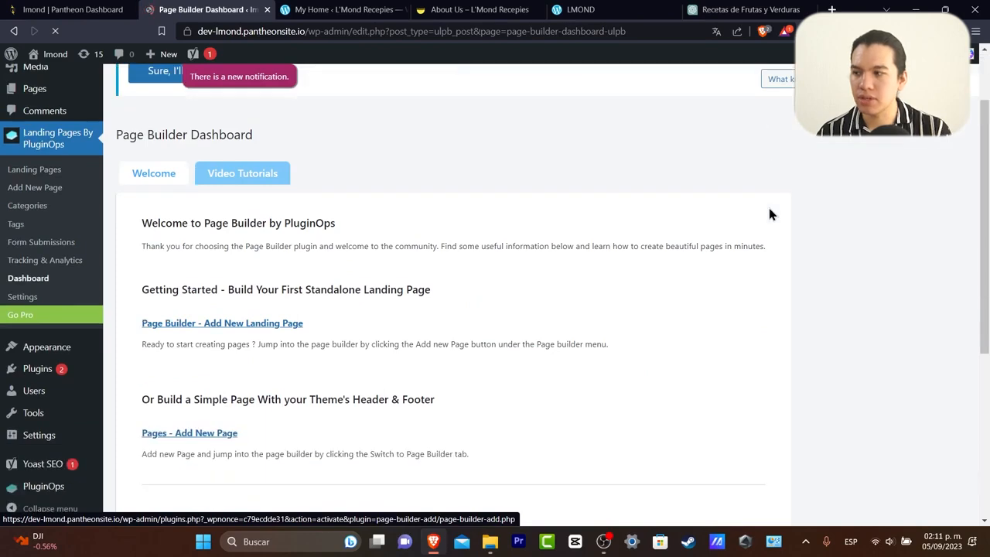
scroll(730, 243, "up", 4)
scroll(309, 199, "up", 2)
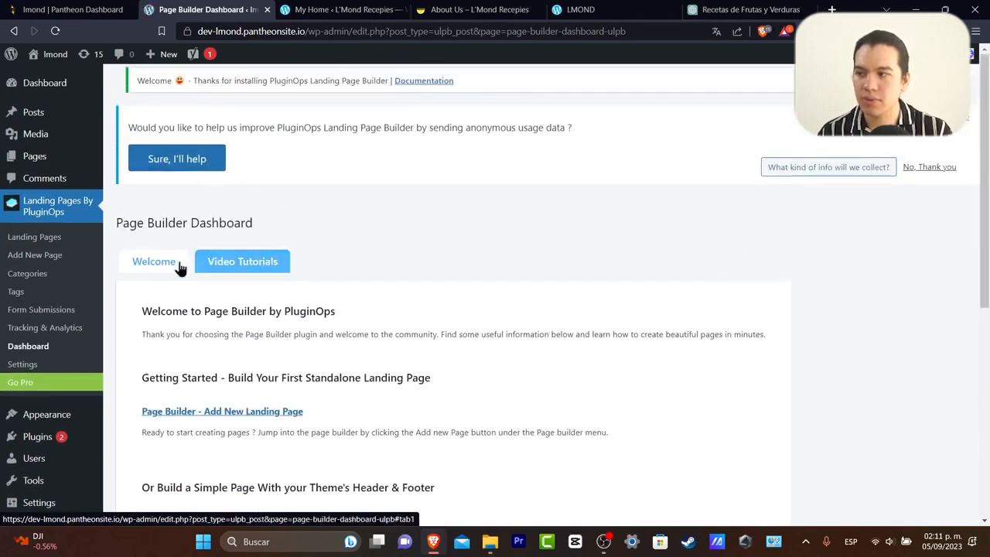
scroll(232, 348, "down", 2)
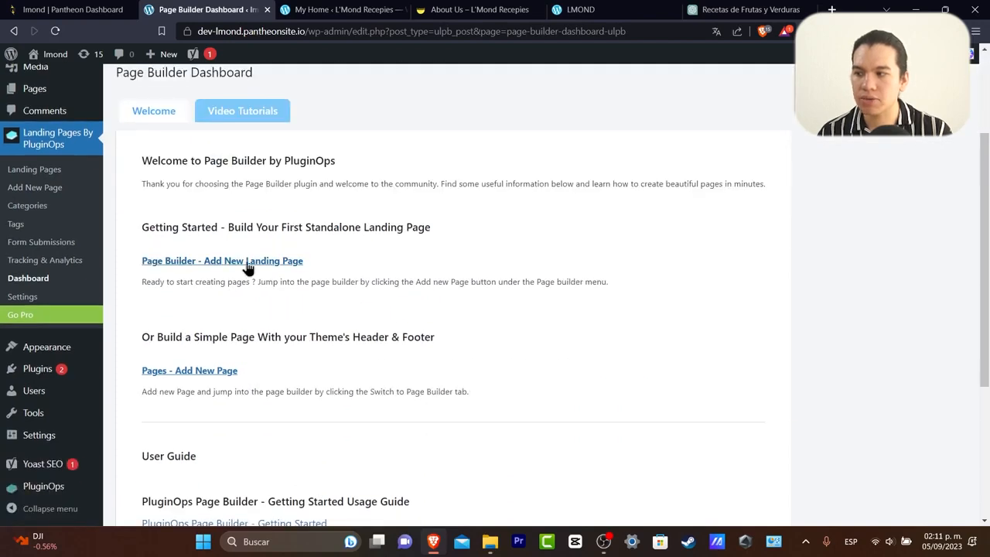
left_click(247, 265)
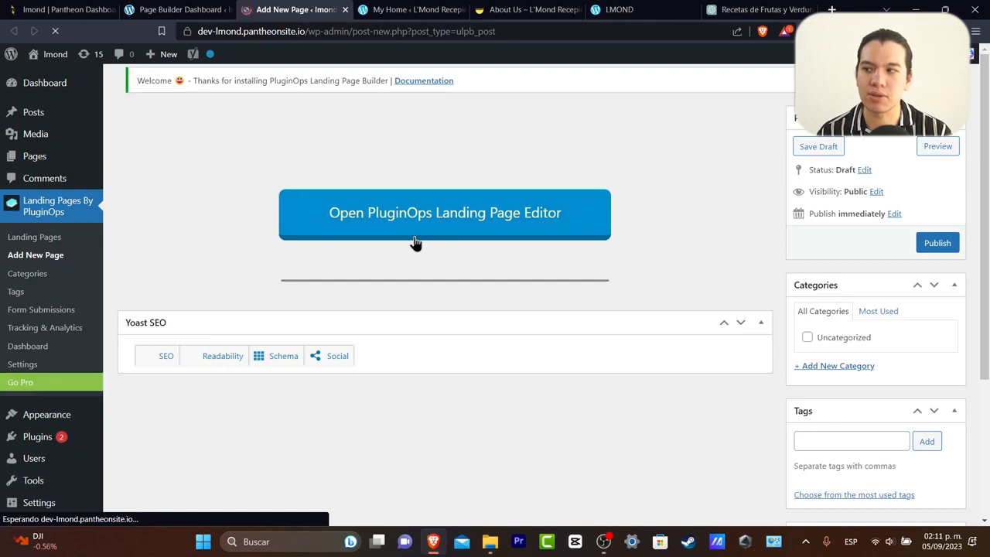
left_click(546, 236)
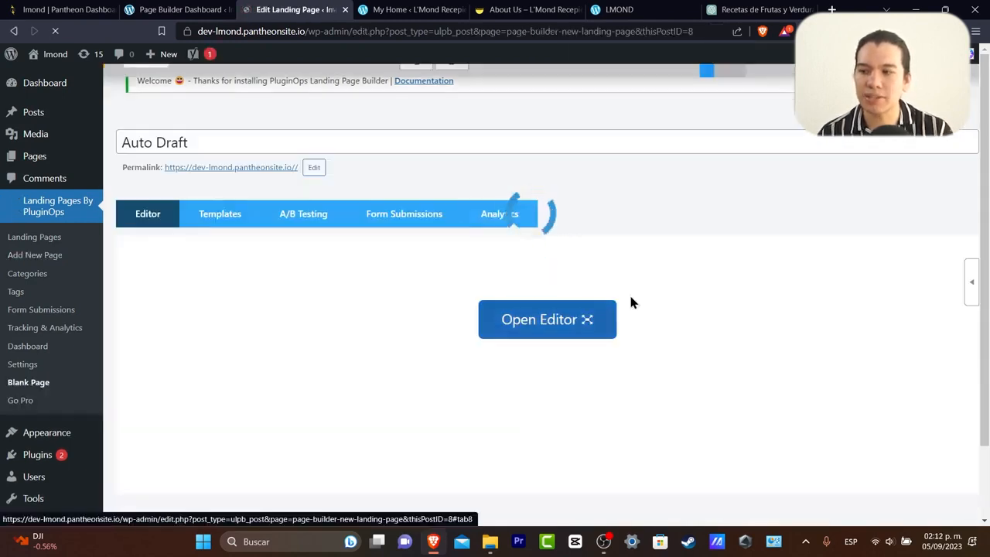
Browse the landing page templates and preview the Sales Pro template.
left_click(220, 220)
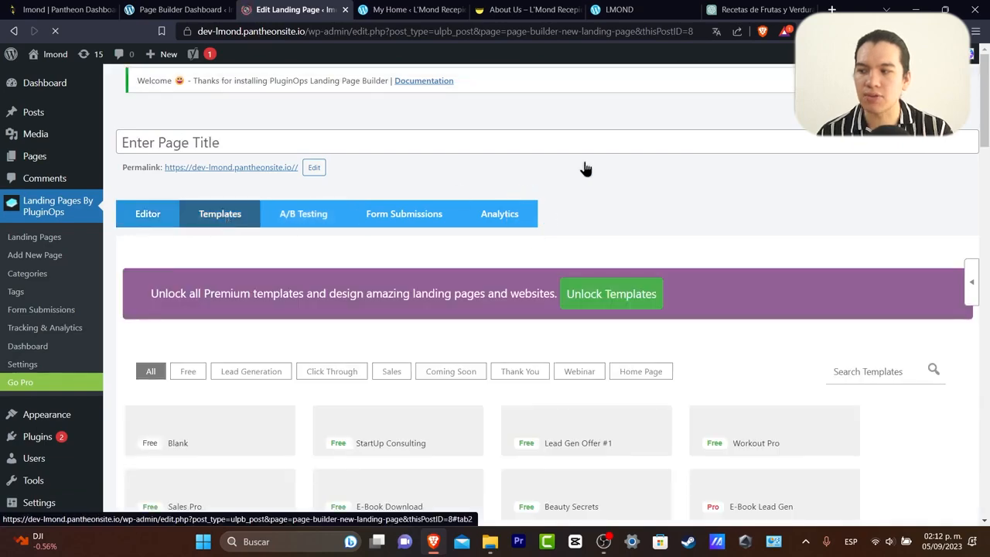
scroll(619, 178, "down", 2)
scroll(712, 212, "down", 2)
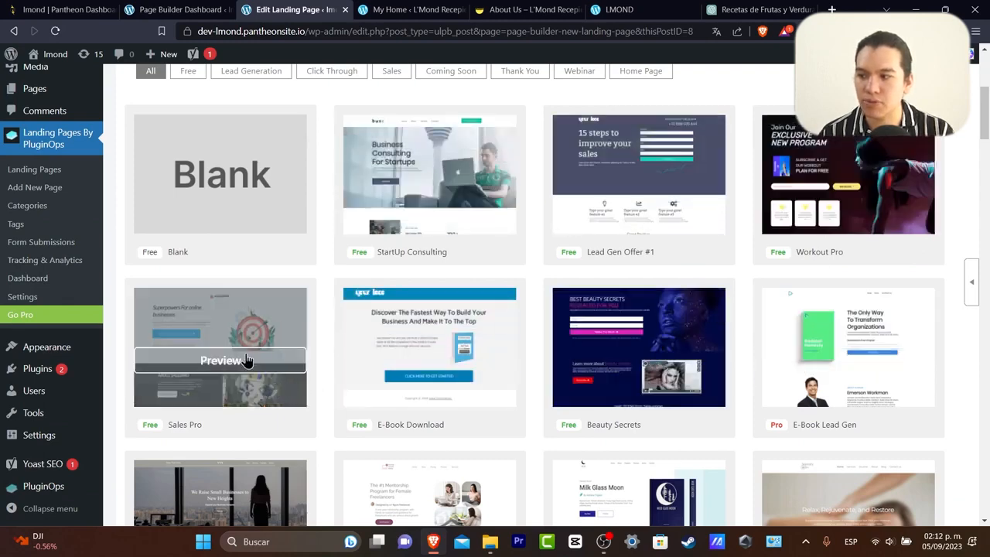
left_click(246, 360)
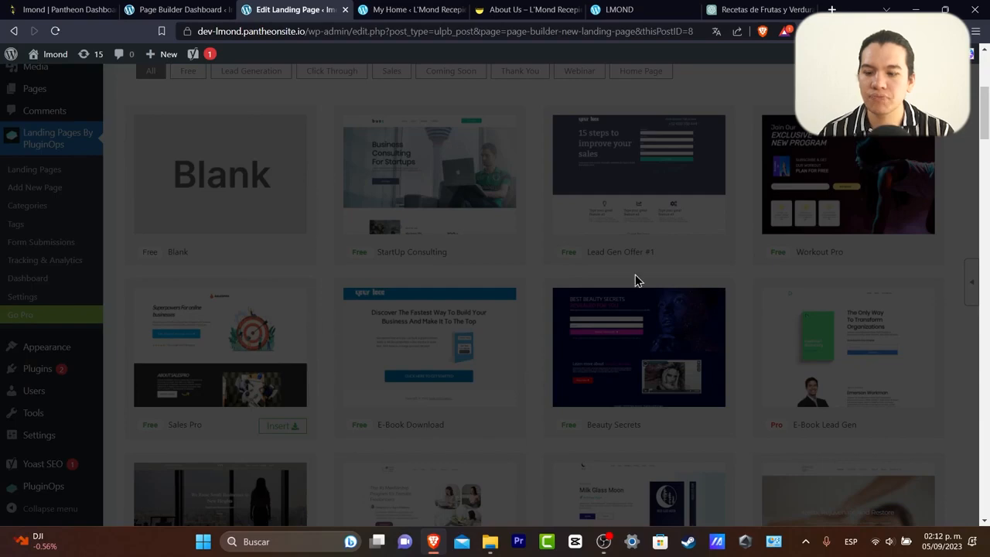
scroll(721, 288, "down", 2)
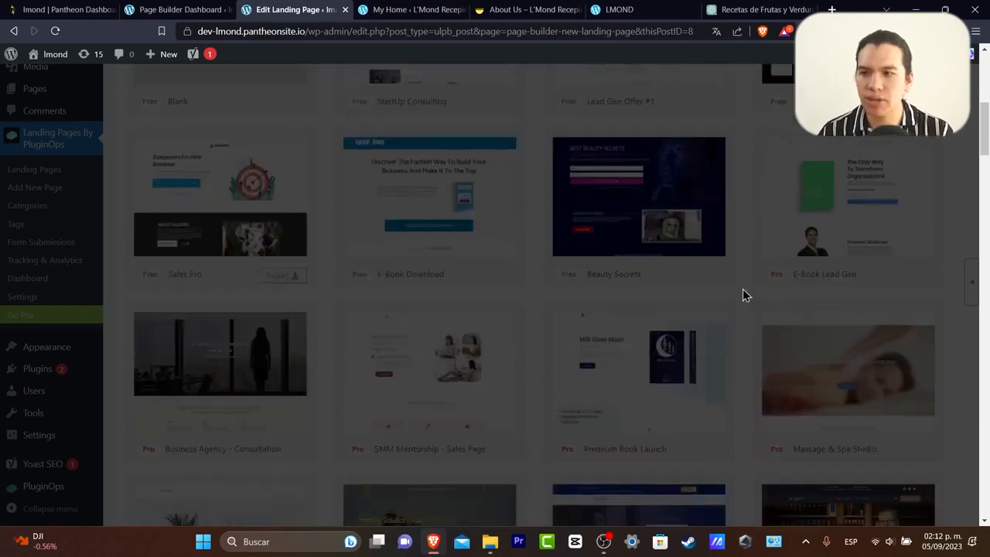
scroll(742, 290, "up", 6)
scroll(742, 290, "down", 9)
scroll(749, 300, "up", 10)
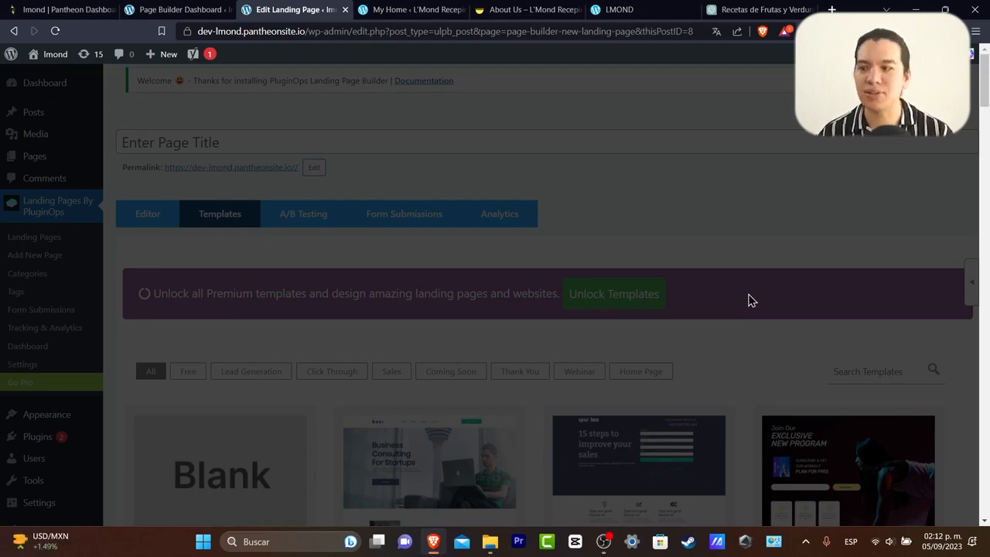
scroll(737, 292, "down", 6)
scroll(575, 269, "up", 4)
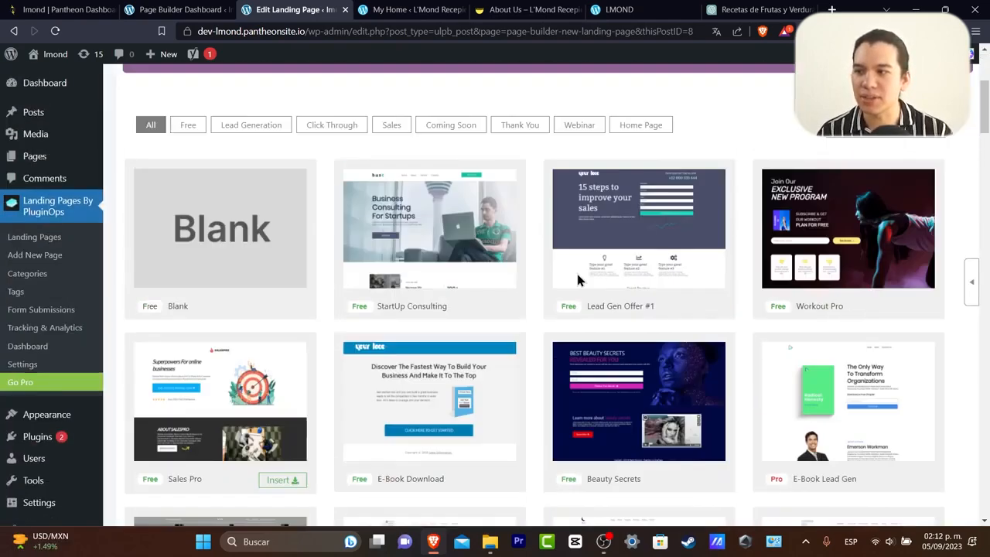
Preview the StartUp Consulting template, then insert it into the landing page.
left_click(446, 339)
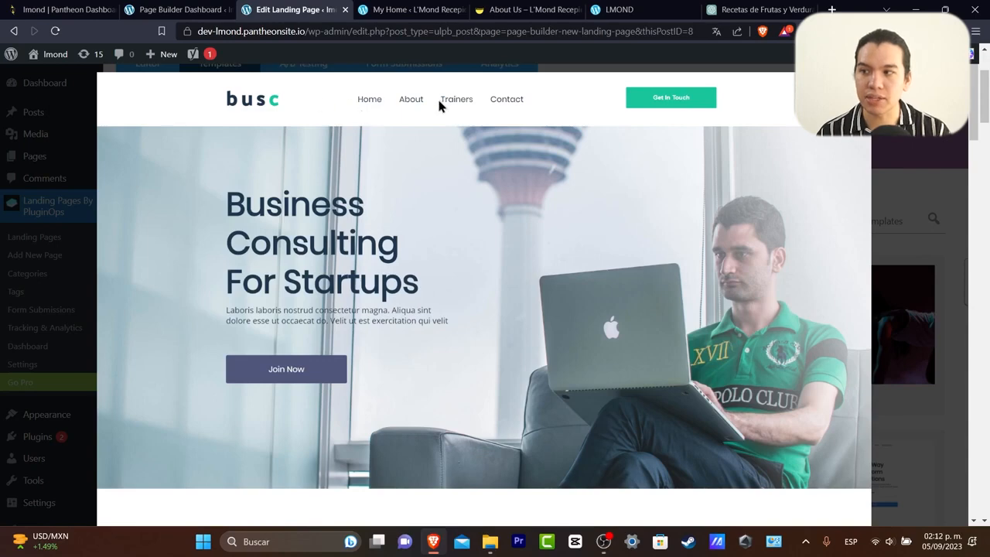
scroll(486, 278, "down", 6)
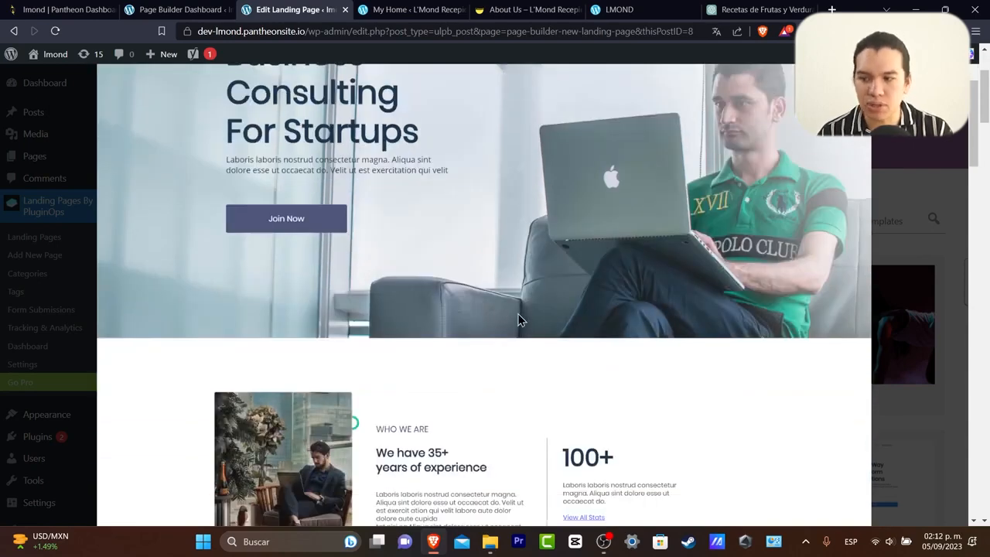
scroll(550, 329, "down", 4)
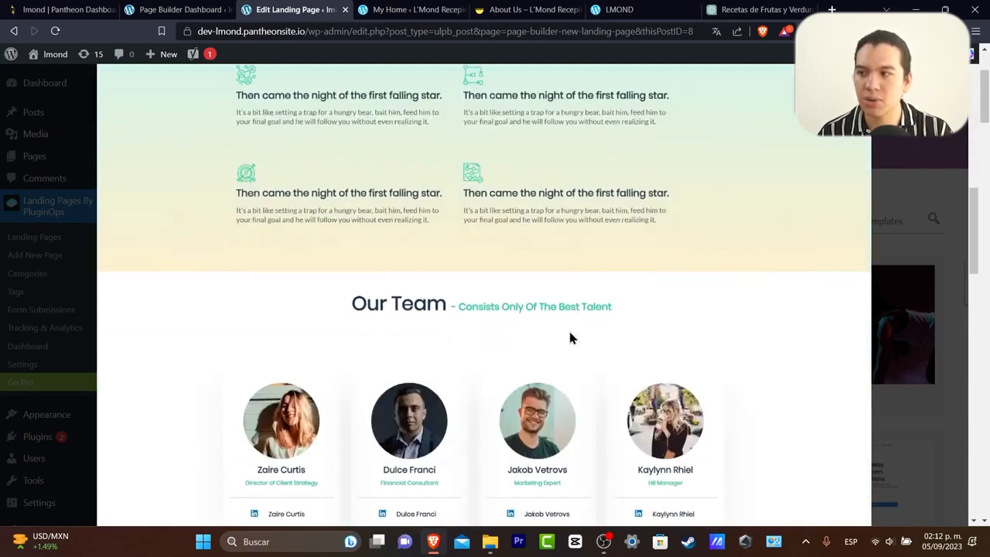
scroll(584, 347, "up", 2)
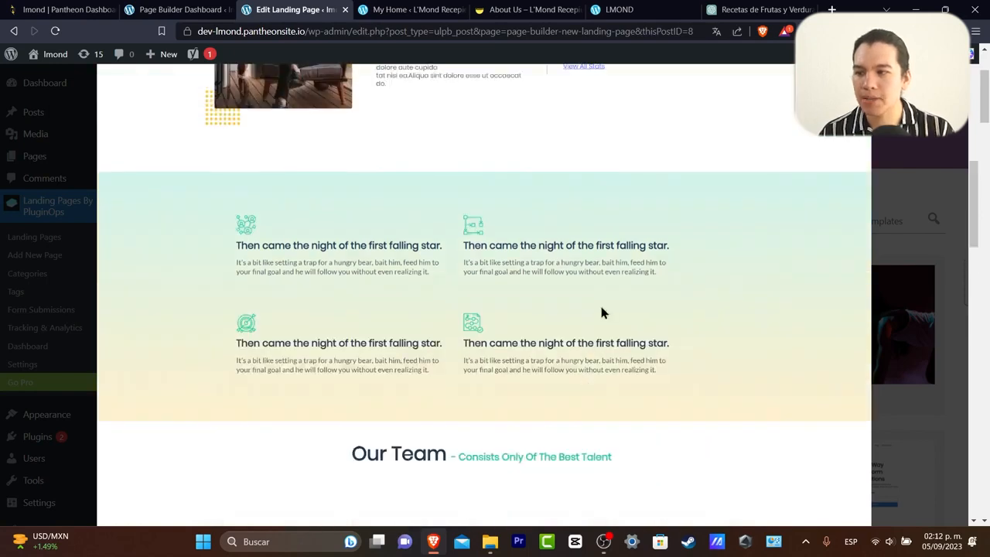
scroll(633, 253, "down", 4)
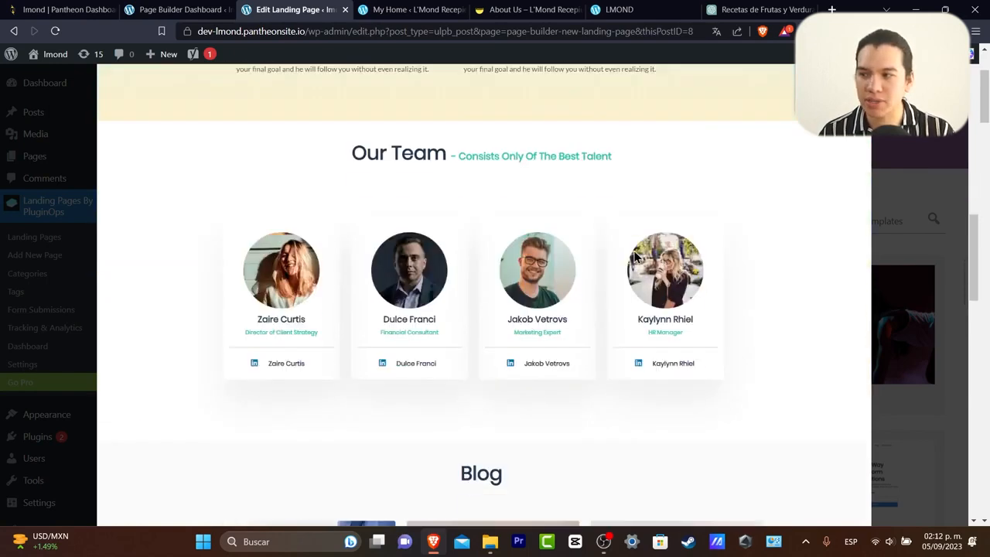
scroll(542, 262, "down", 14)
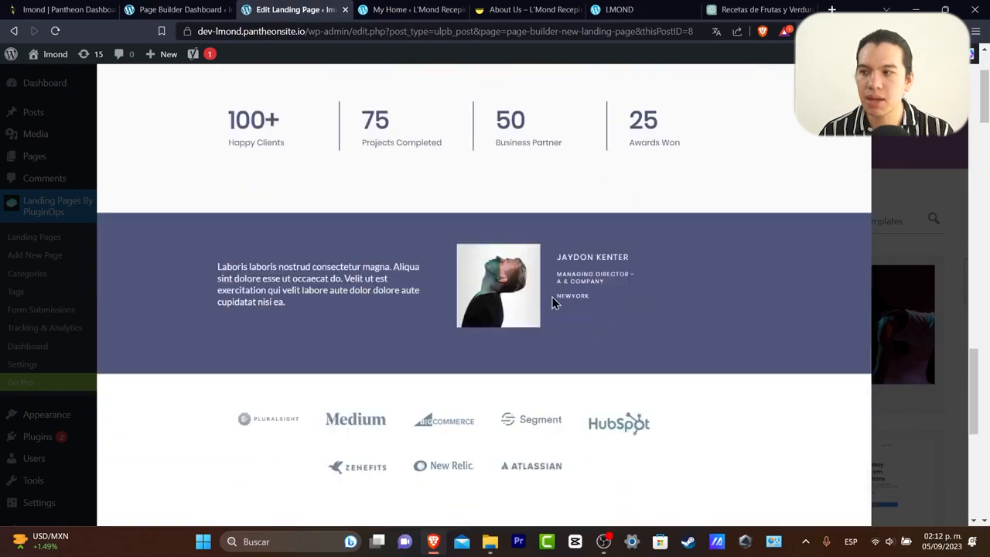
scroll(557, 301, "up", 20)
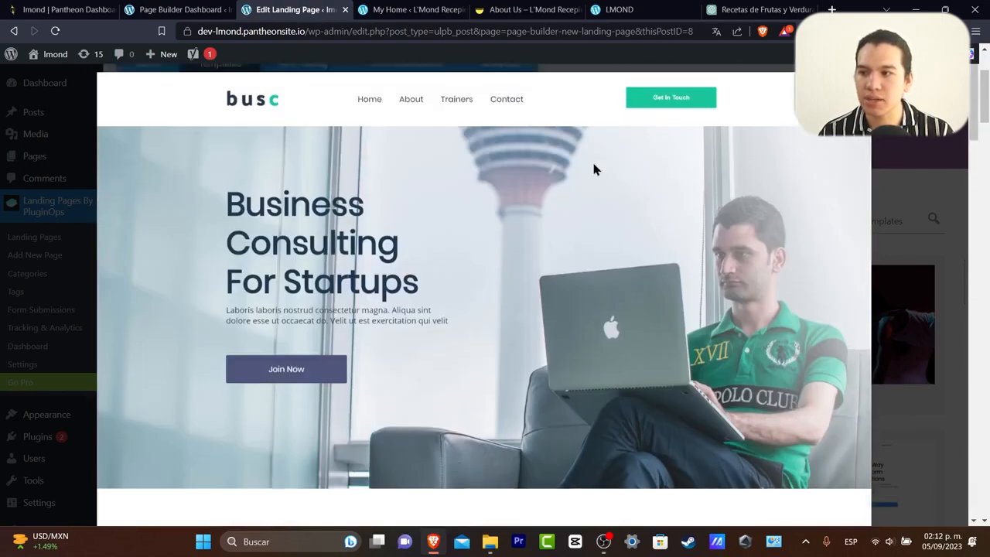
key("Escape")
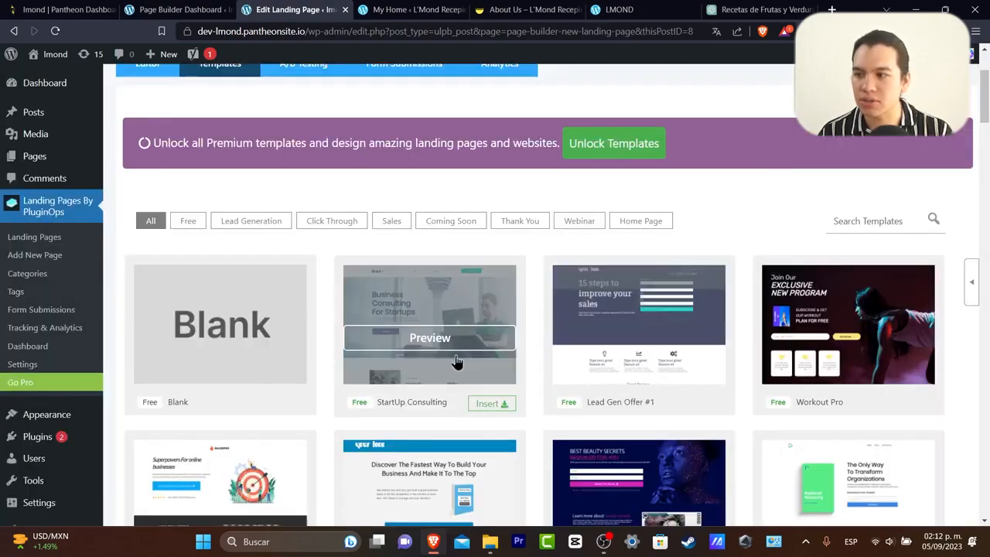
left_click(500, 406)
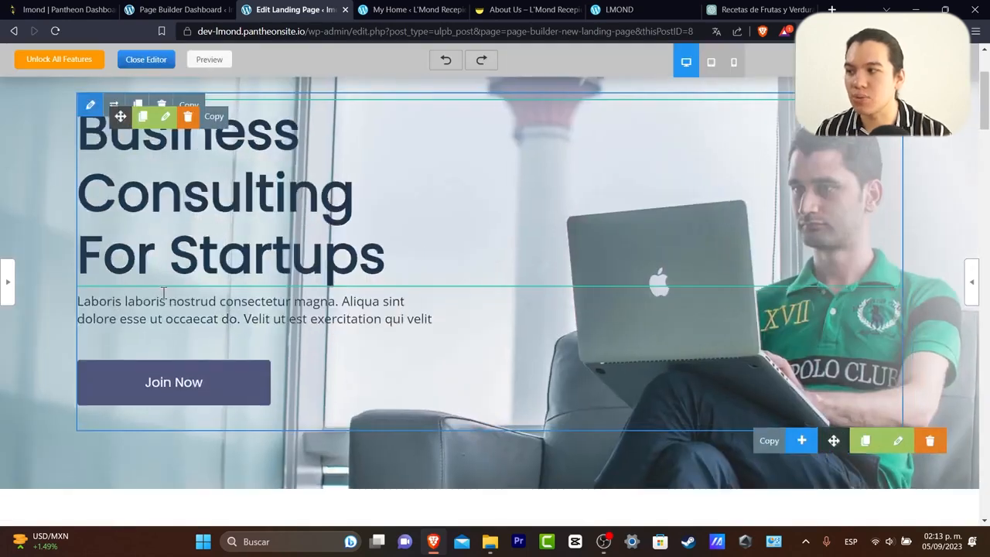
Delete the 'busc' logo text from the header.
mouse_move(111, 105)
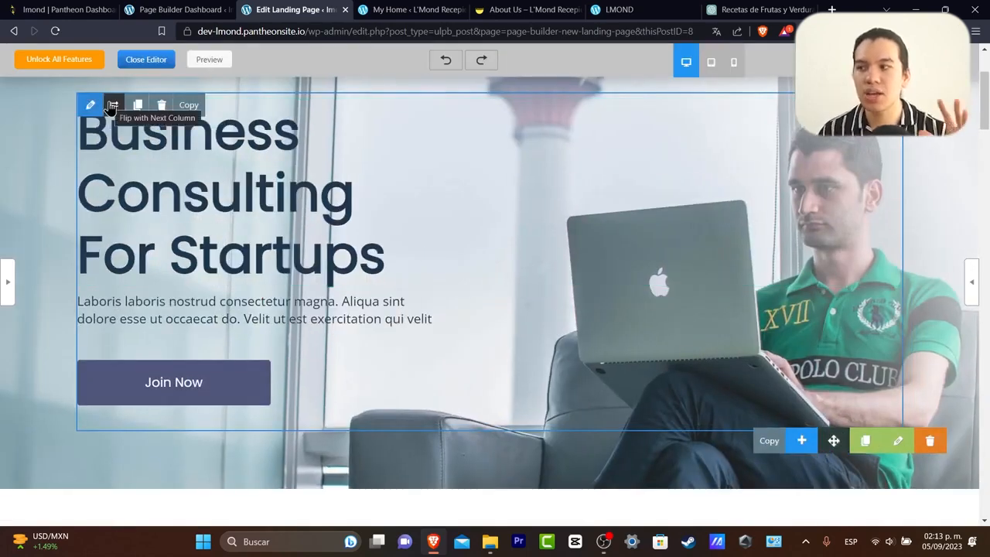
scroll(382, 199, "up", 2)
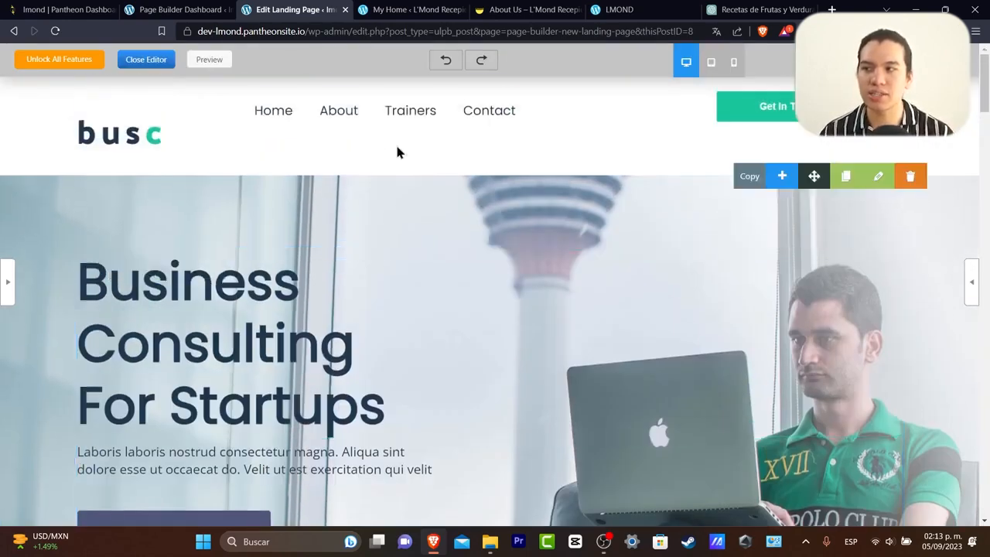
scroll(580, 248, "down", 2)
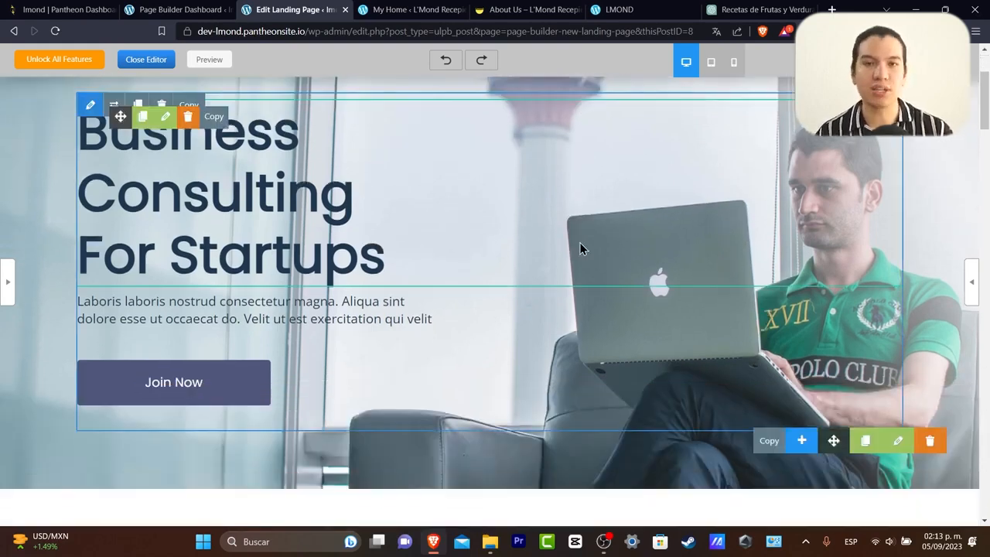
scroll(398, 224, "up", 2)
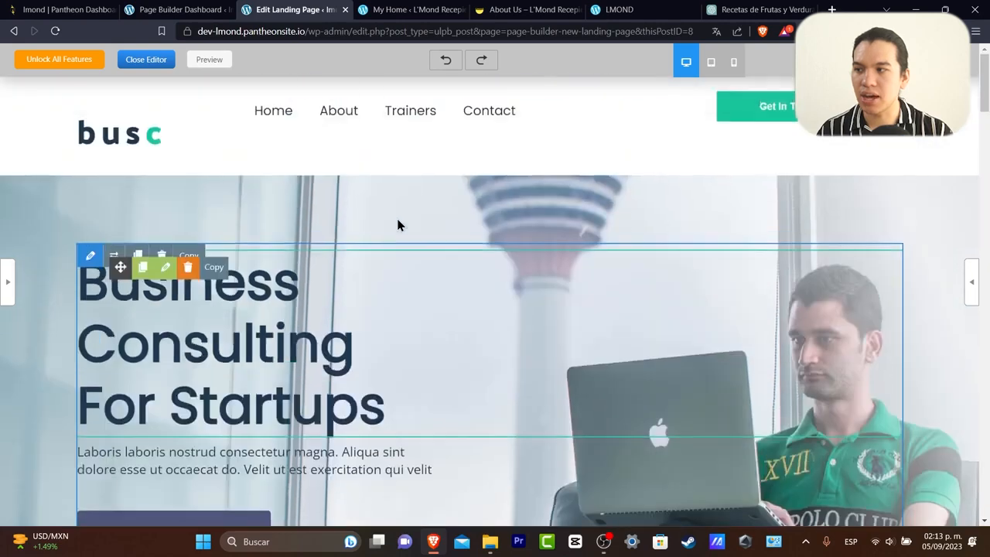
left_click(177, 147)
left_click_drag(177, 147, 78, 149)
key("BackSpace")
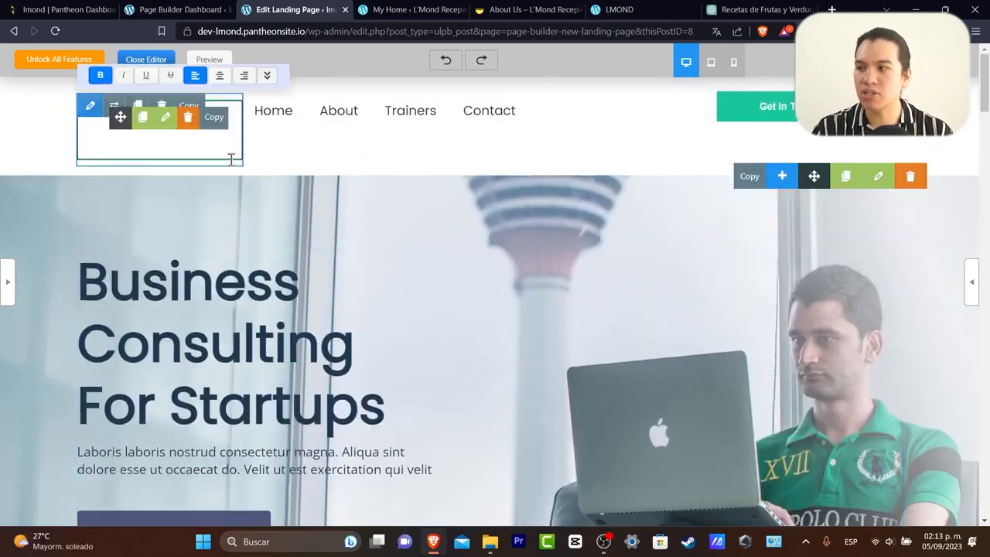
Rename the Trainers menu item to 'Recepes'.
double_click(499, 112)
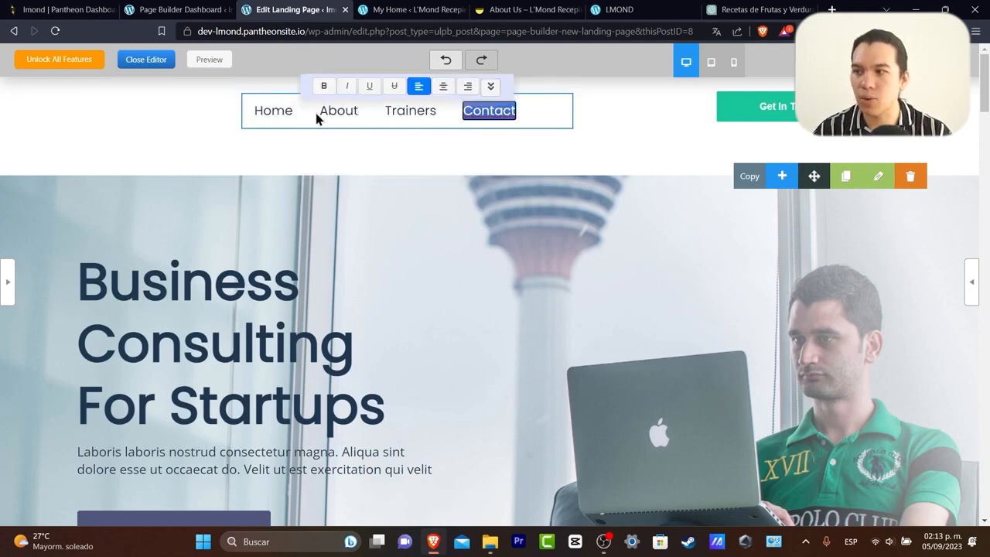
double_click(429, 110)
type("Recepes")
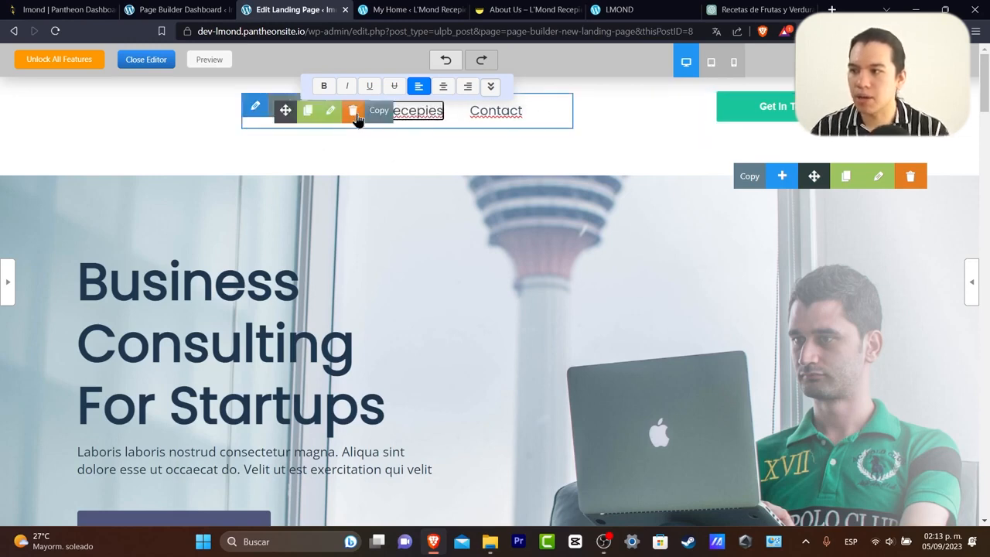
left_click(484, 112)
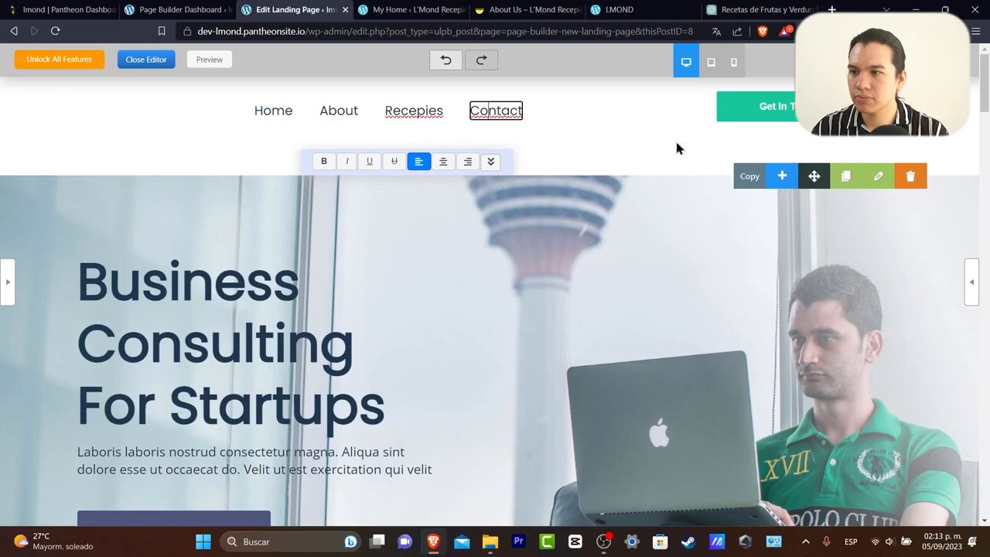
Delete the Get In Touch button from the header and select the Business Consulting heading.
left_click(776, 115)
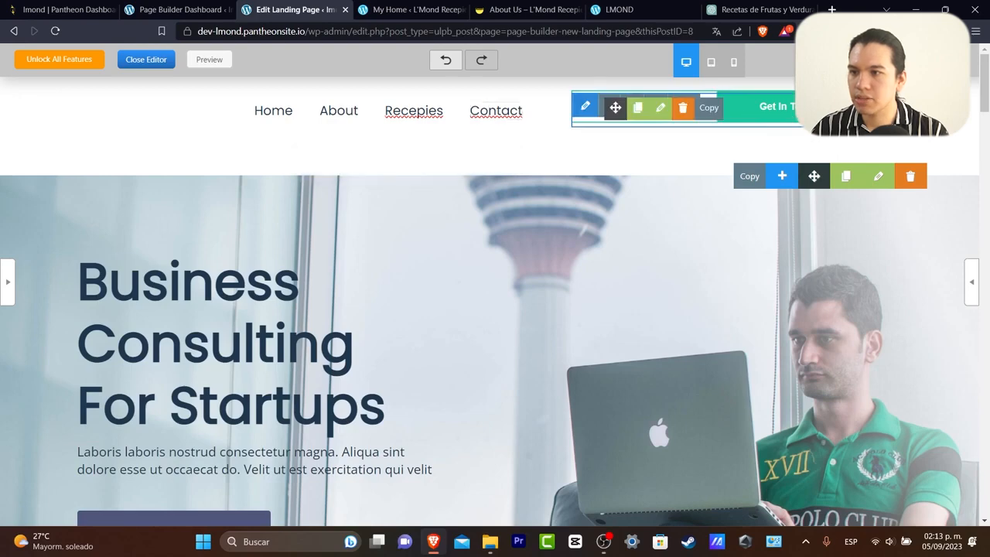
left_click(684, 109)
scroll(587, 263, "down", 2)
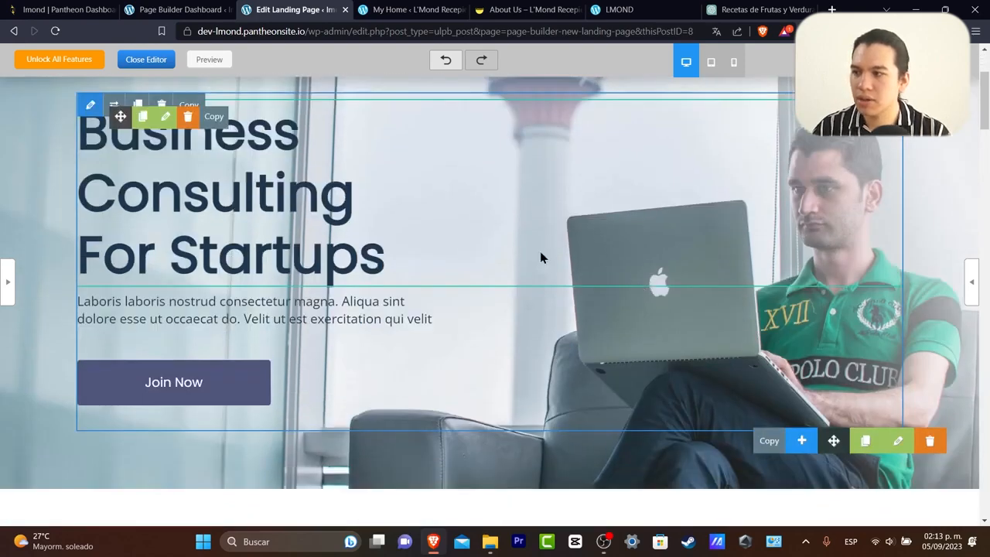
left_click(454, 227)
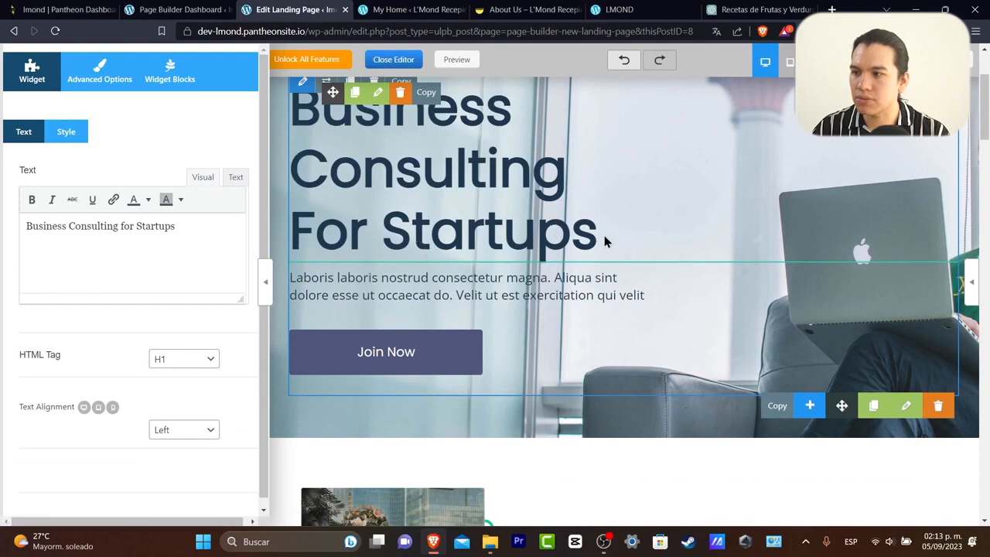
Retype the hero heading as 'Welcome to the best website for recepies in 2023' and subtitle as 'This is L'mond'.
left_click_drag(220, 237, 3, 232)
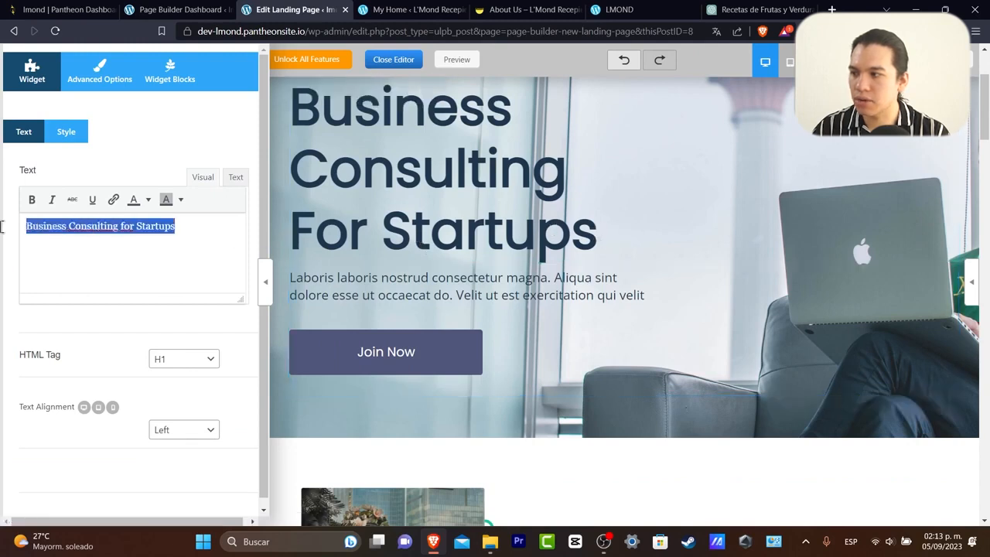
type("Welc")
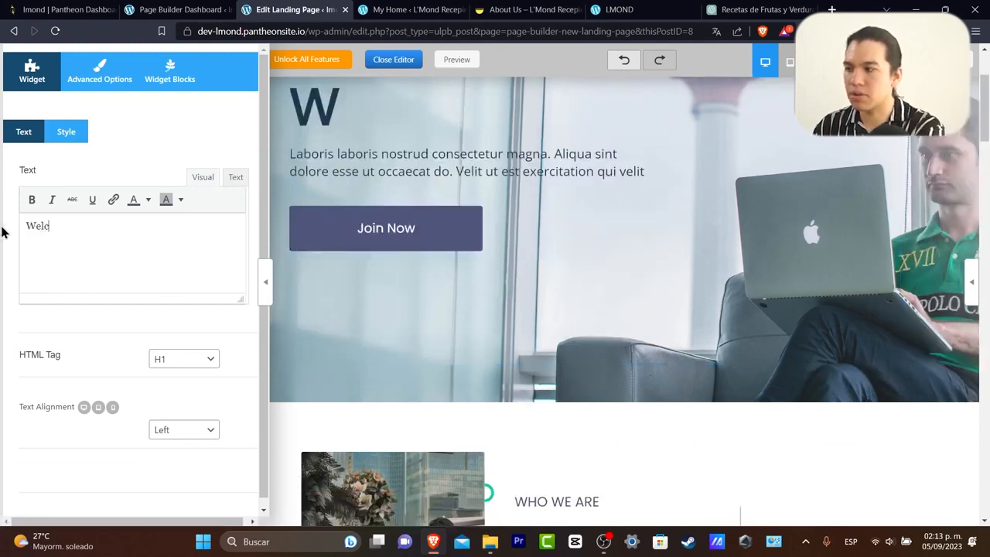
type("ome to the ")
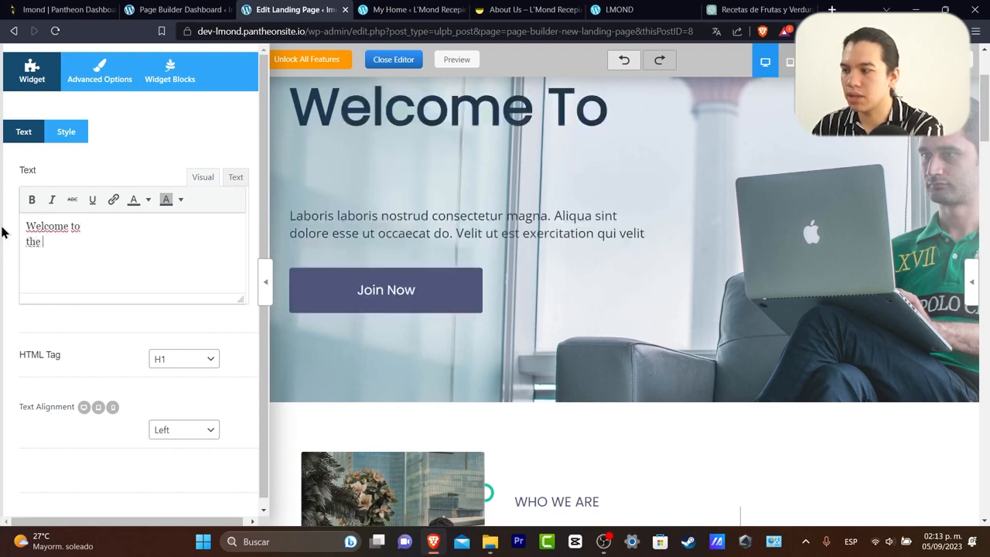
type("best web")
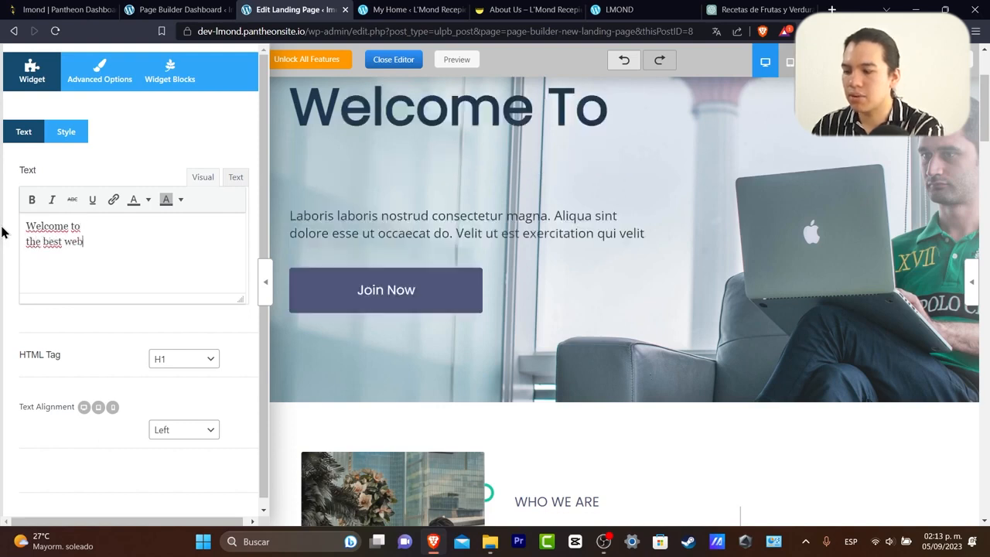
type("site for rec")
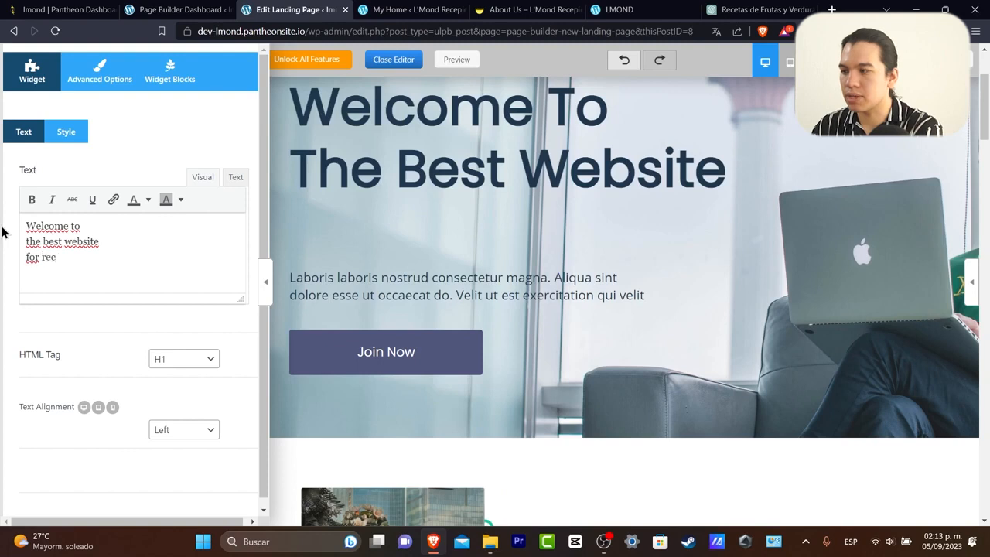
type("epies in 2023")
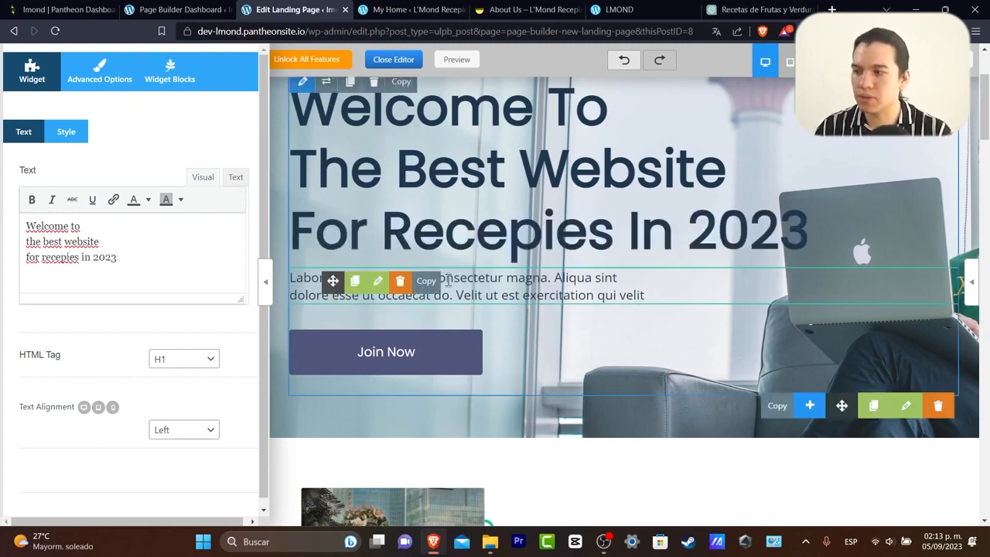
left_click(504, 283)
left_click_drag(181, 274, 11, 227)
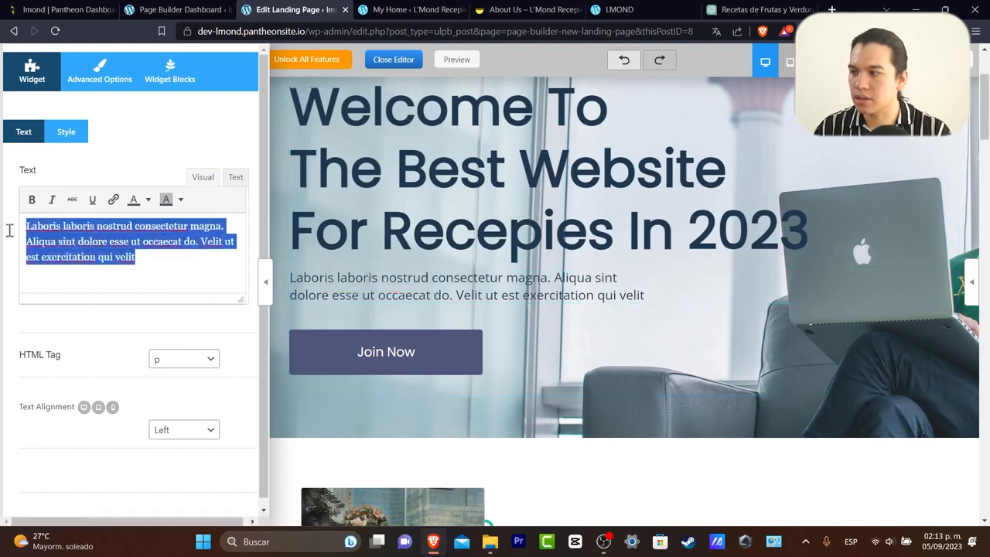
type("This is 'm")
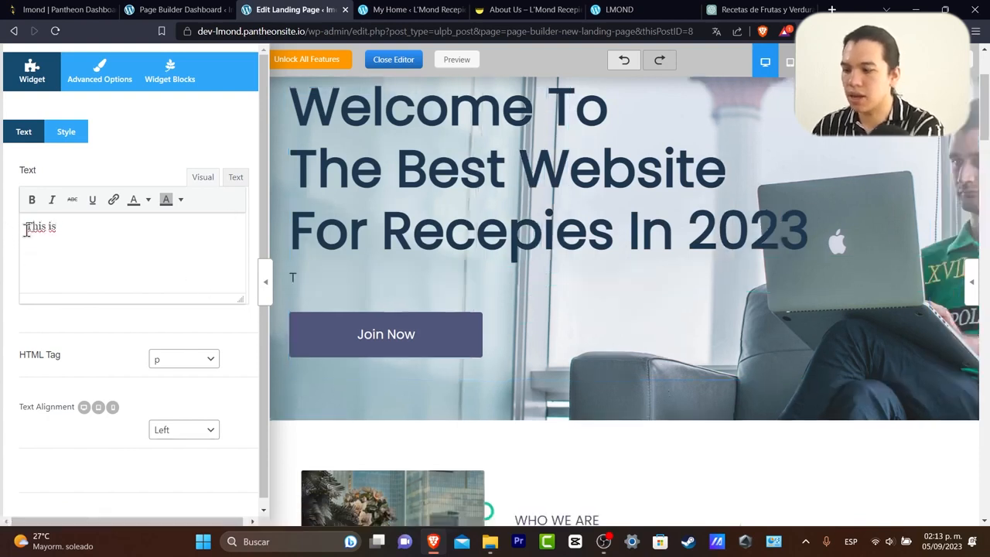
key("BackSpace")
key("BackSpace")
type("L'mond")
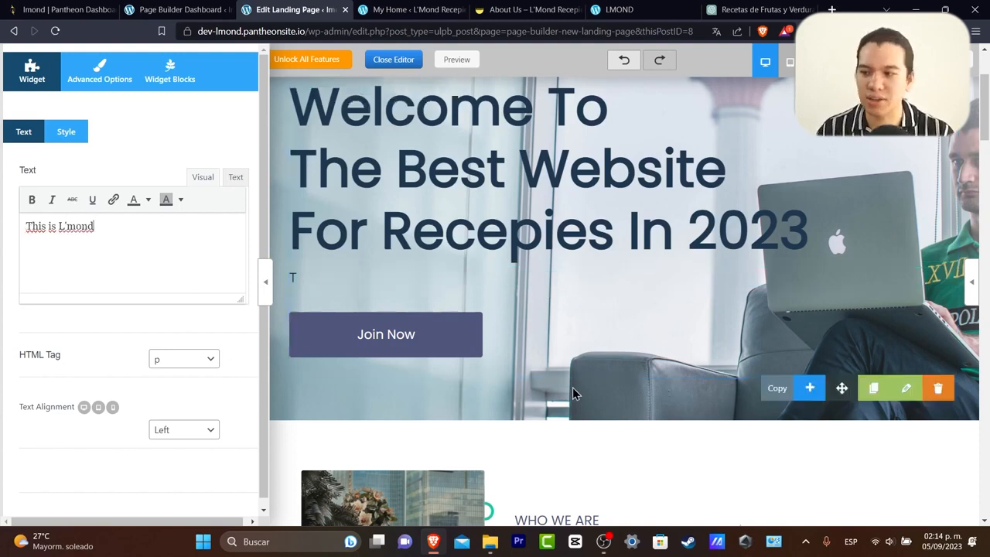
left_click(911, 393)
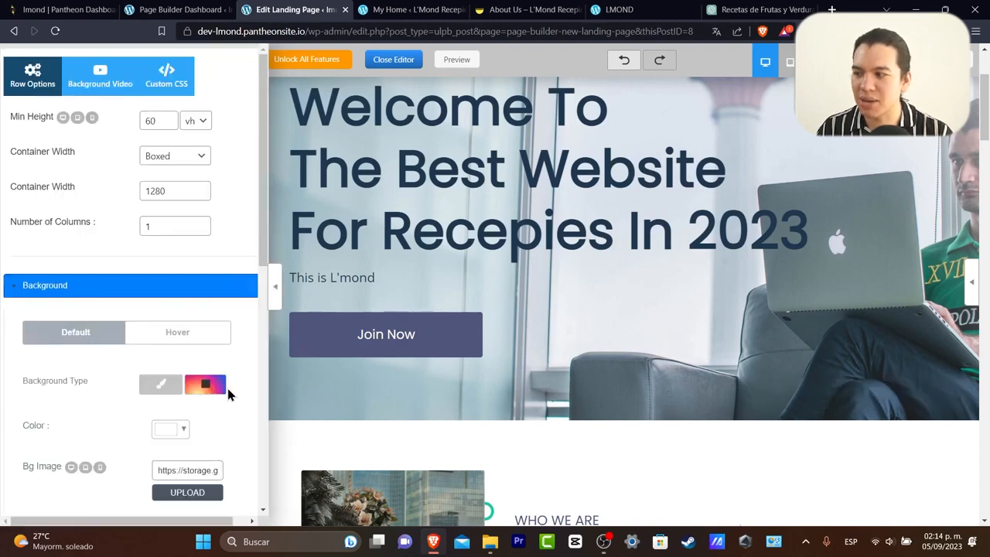
Start choosing a new hero section background image, then move to the About Us browser tab.
scroll(239, 398, "down", 2)
scroll(238, 398, "down", 2)
left_click(203, 195)
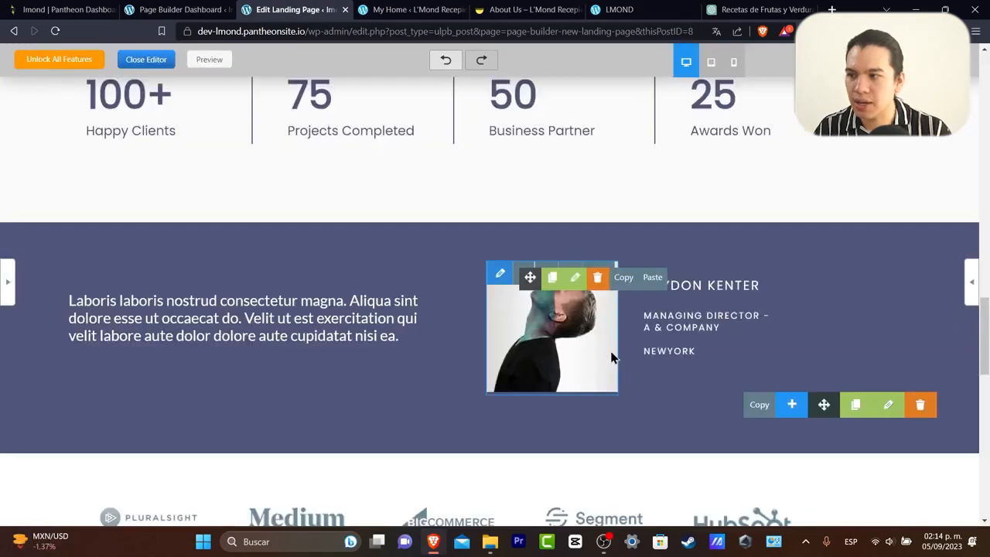
scroll(611, 357, "up", 5)
scroll(611, 357, "up", 10)
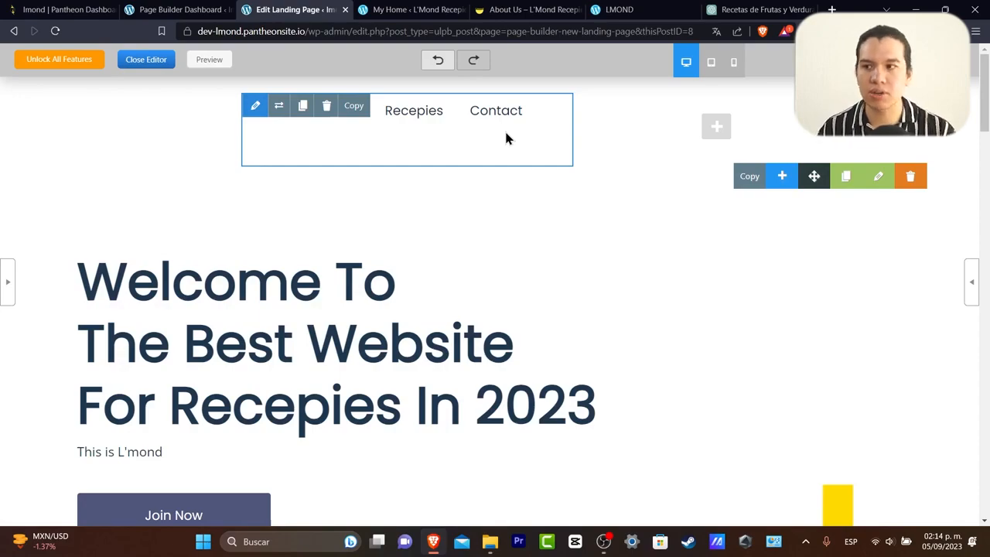
scroll(680, 225, "down", 10)
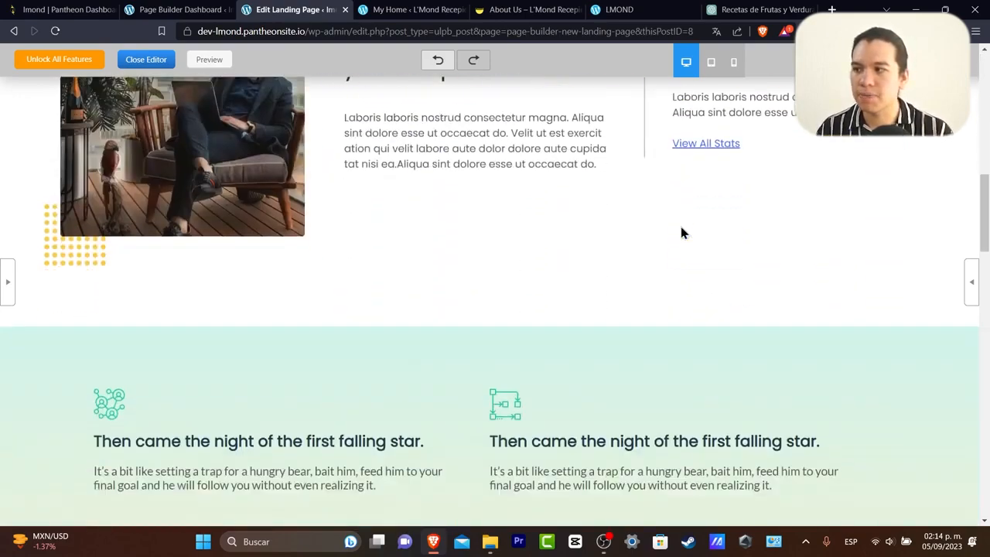
scroll(680, 233, "down", 14)
scroll(677, 233, "up", 20)
scroll(677, 232, "down", 3)
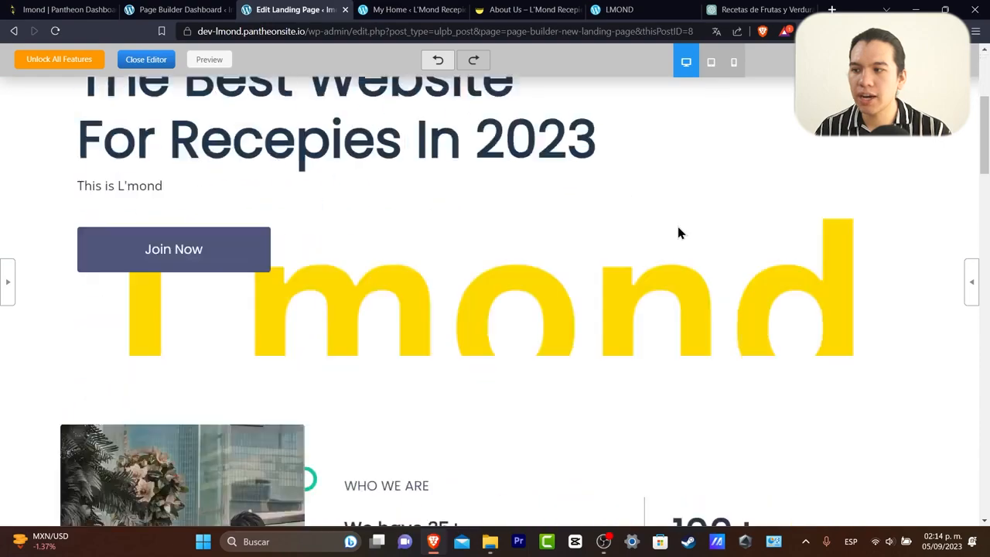
scroll(678, 233, "down", 1)
key("ctrl+Tab")
key("ctrl+Tab")
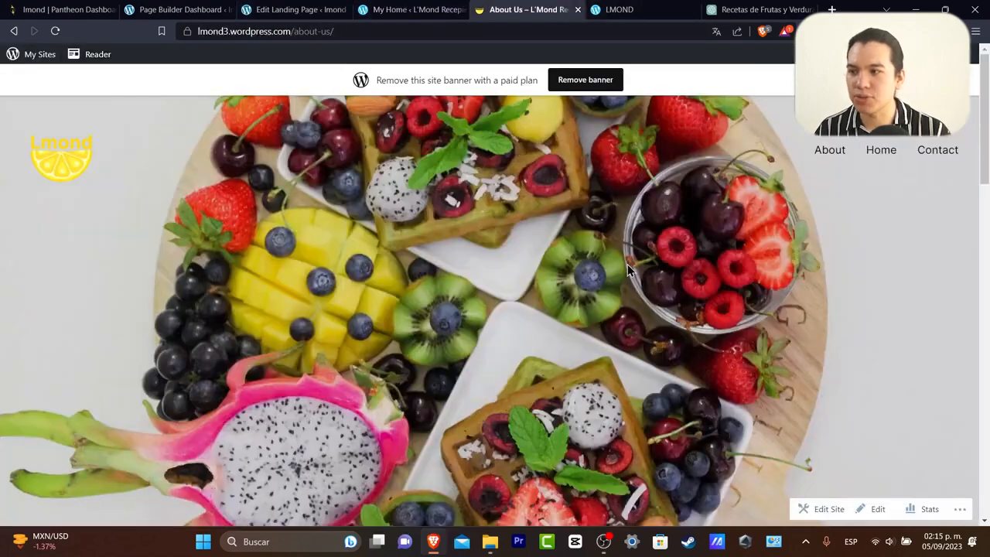
left_click(619, 9)
scroll(772, 327, "down", 3)
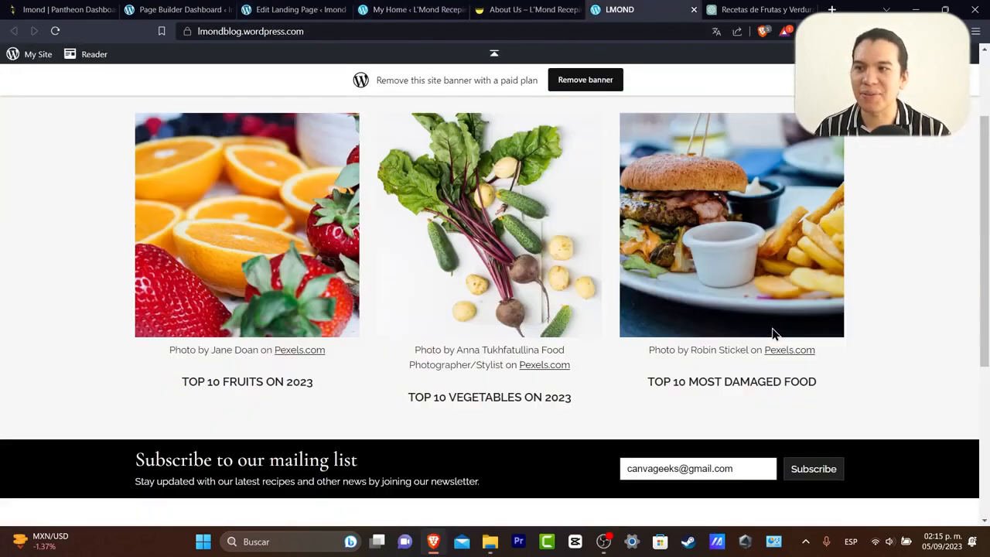
scroll(772, 334, "up", 3)
left_click(495, 10)
key("ctrl+shift+Tab")
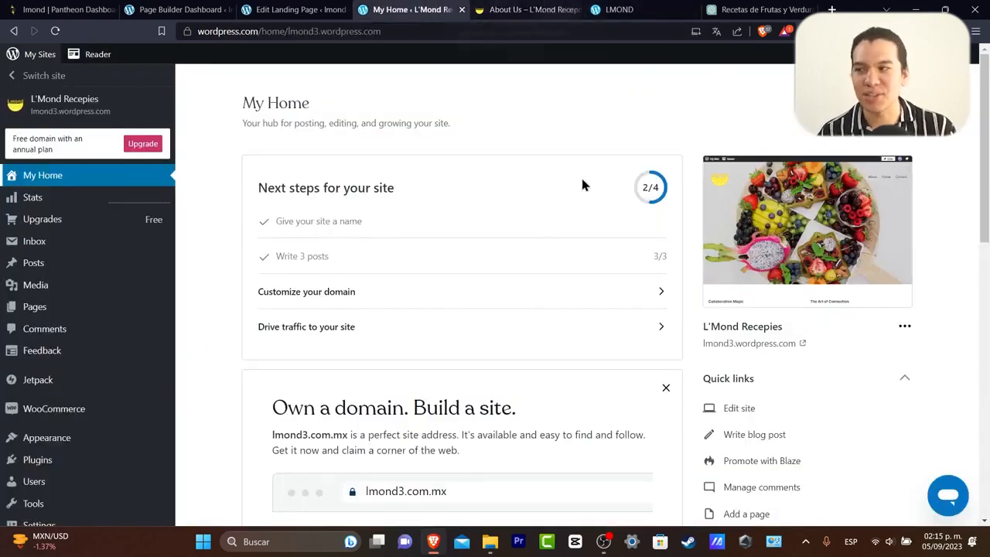
left_click(85, 11)
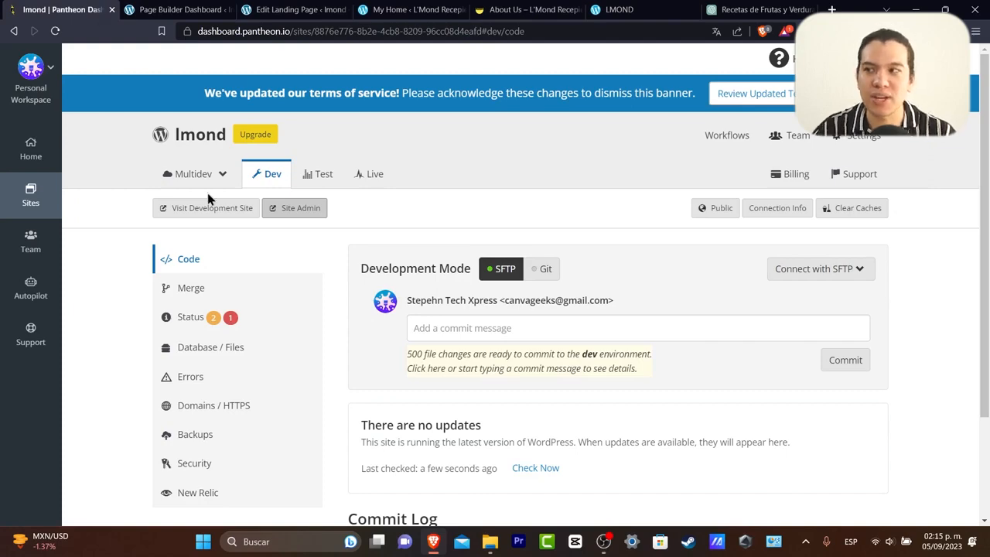
left_click(542, 9)
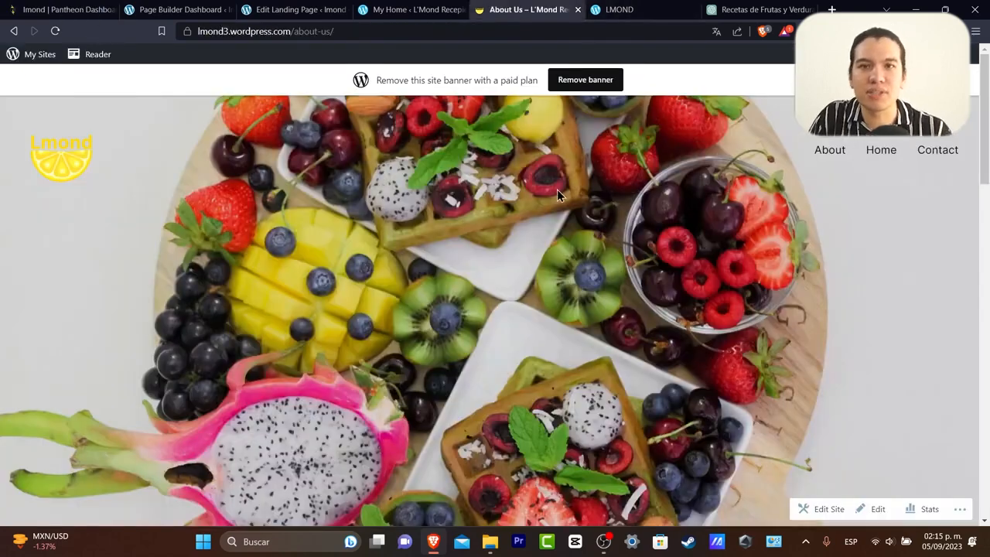
scroll(556, 189, "down", 4)
scroll(559, 191, "up", 4)
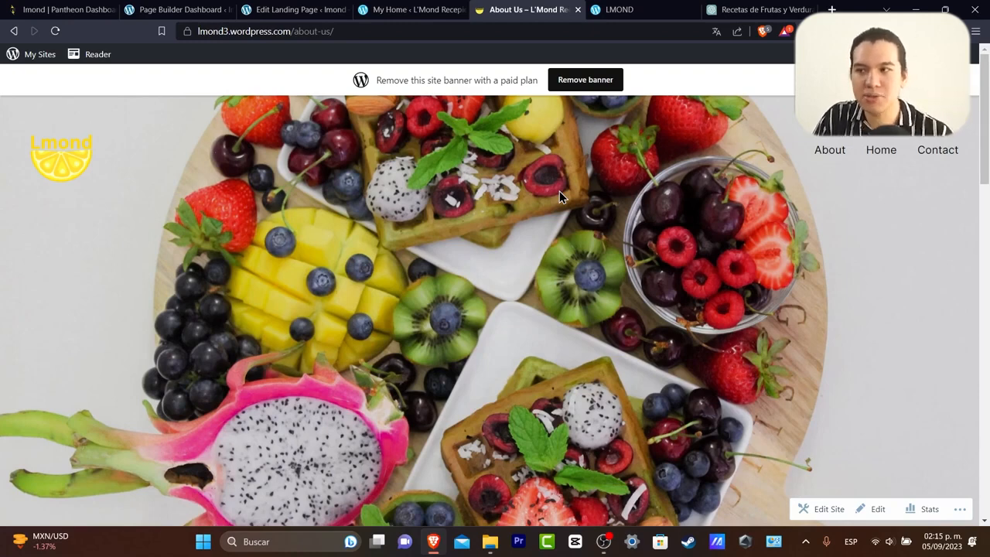
left_click(619, 10)
scroll(770, 240, "down", 3)
scroll(774, 264, "up", 2)
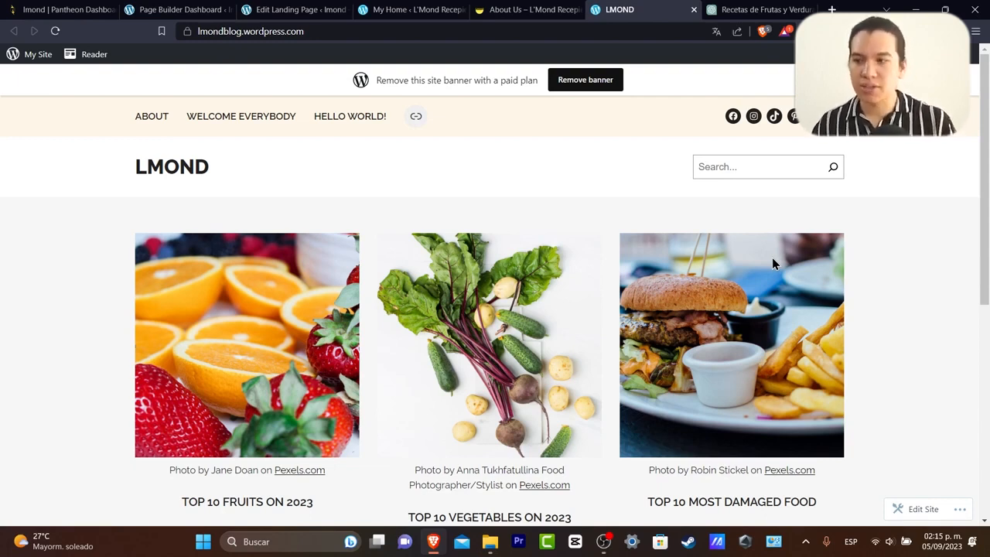
left_click(519, 10)
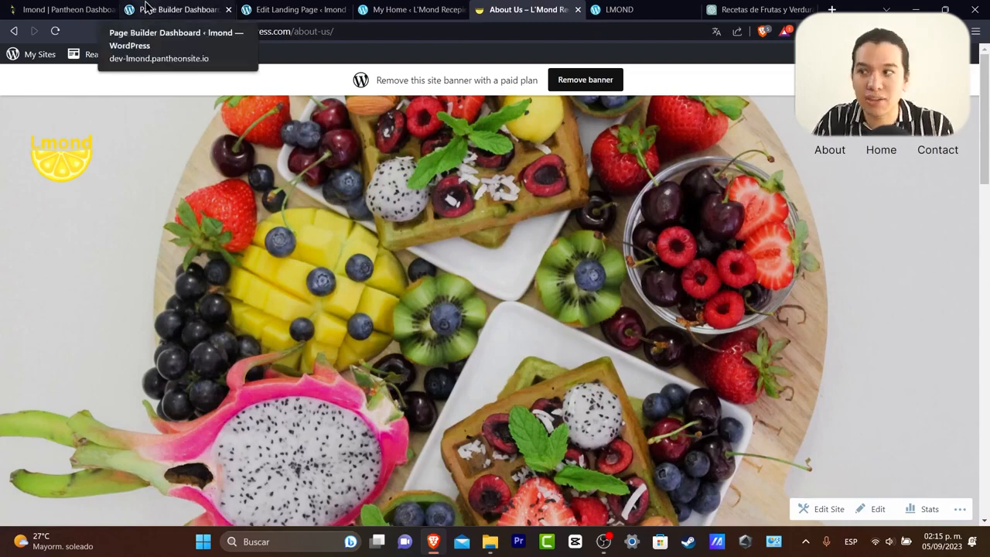
From the Page Builder Dashboard, open the Plugins > Installed Plugins list.
left_click(263, 10)
scroll(650, 313, "down", 3)
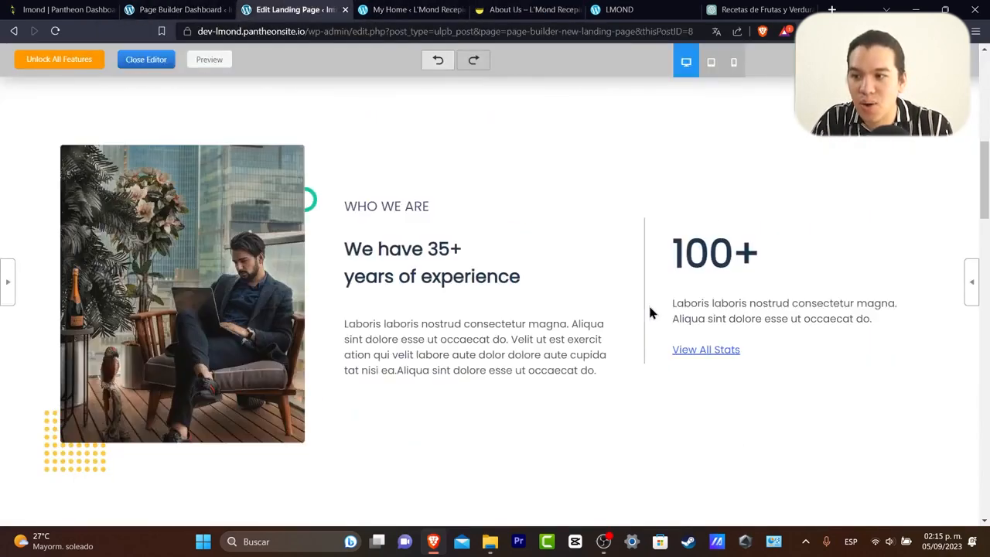
scroll(650, 312, "up", 15)
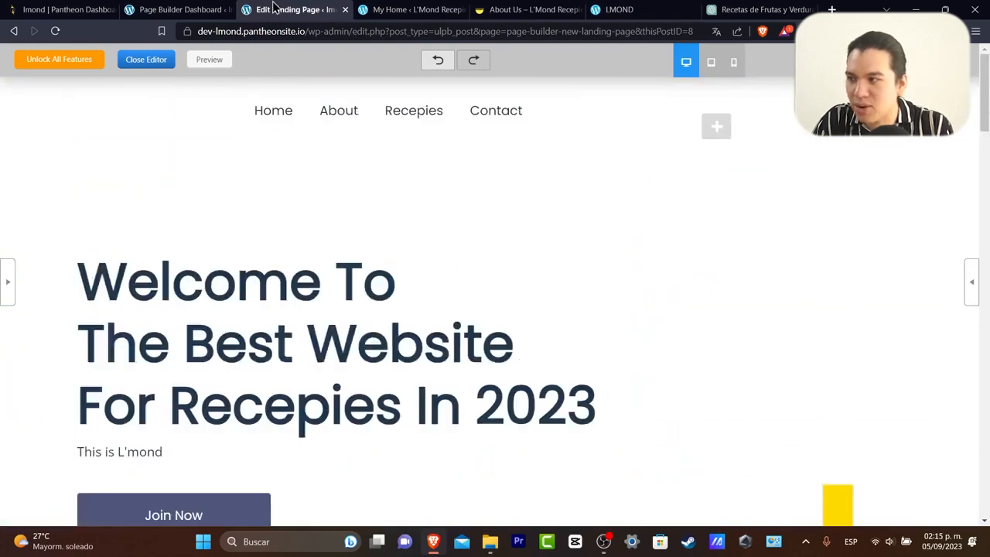
left_click(163, 9)
mouse_move(46, 375)
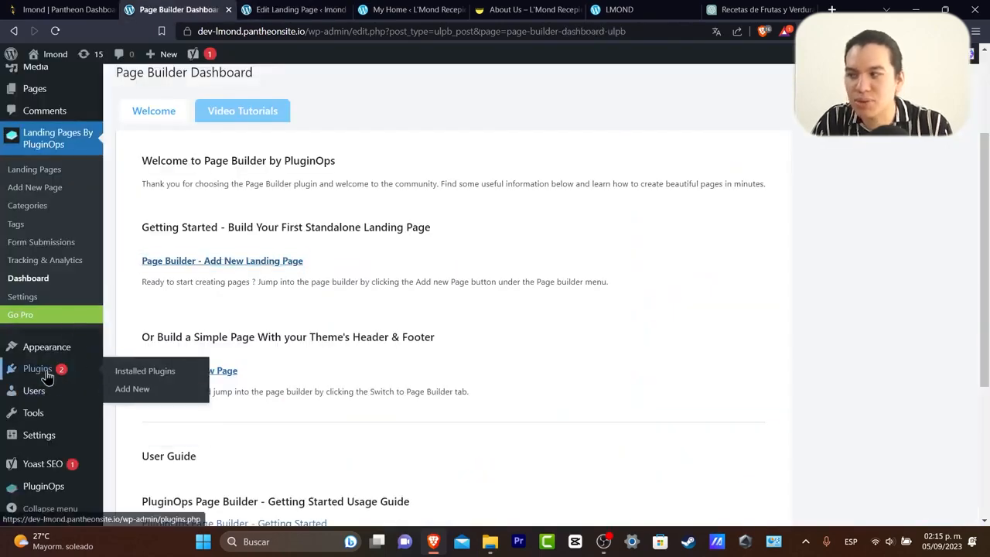
left_click(151, 373)
Glance at the Pantheon dashboard, then return to the L'Mond Recepies My Home dashboard.
left_click(62, 9)
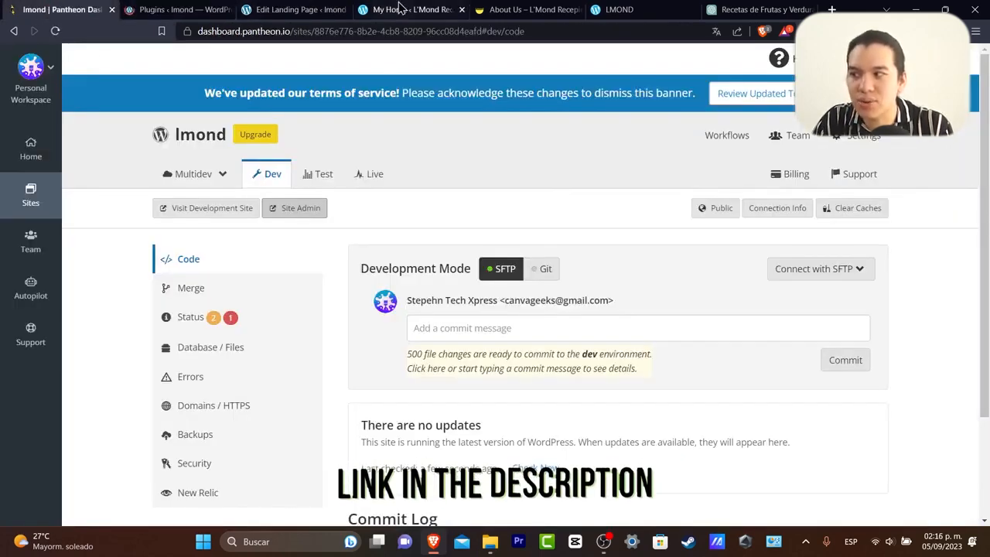
left_click(196, 7)
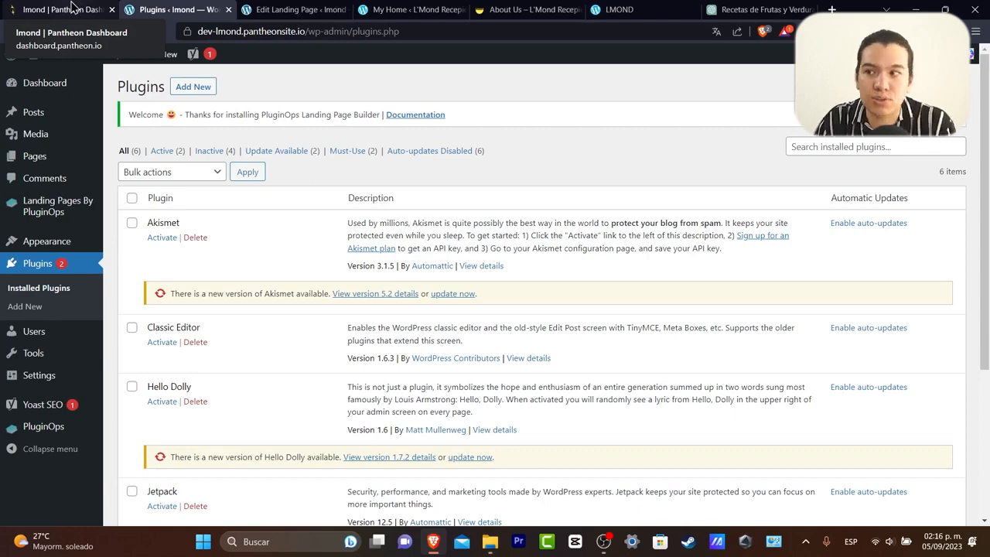
left_click(298, 9)
left_click(437, 8)
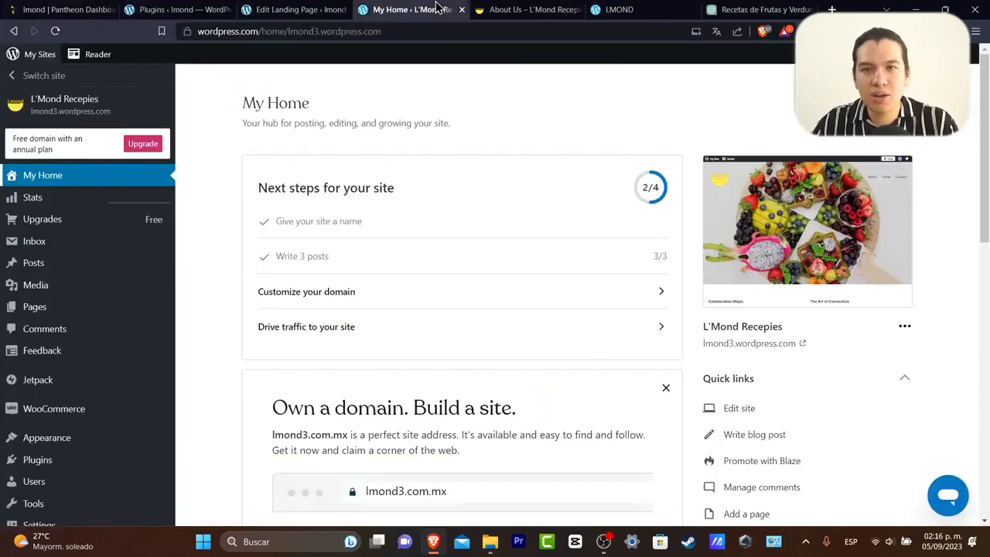